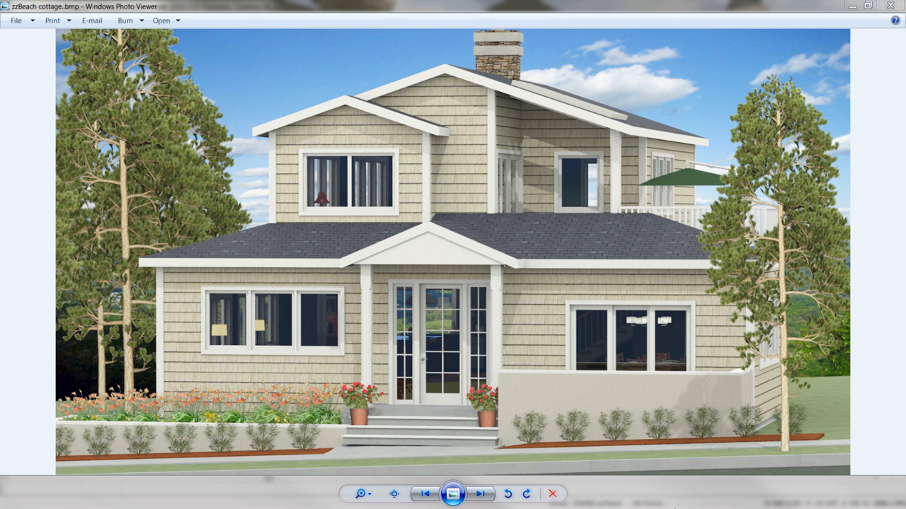
Browse the sample renderings of house exteriors, the outdoor patio, the commercial building and the dollhouse overview
{"action": "left_click", "coordinate": [482, 495]}
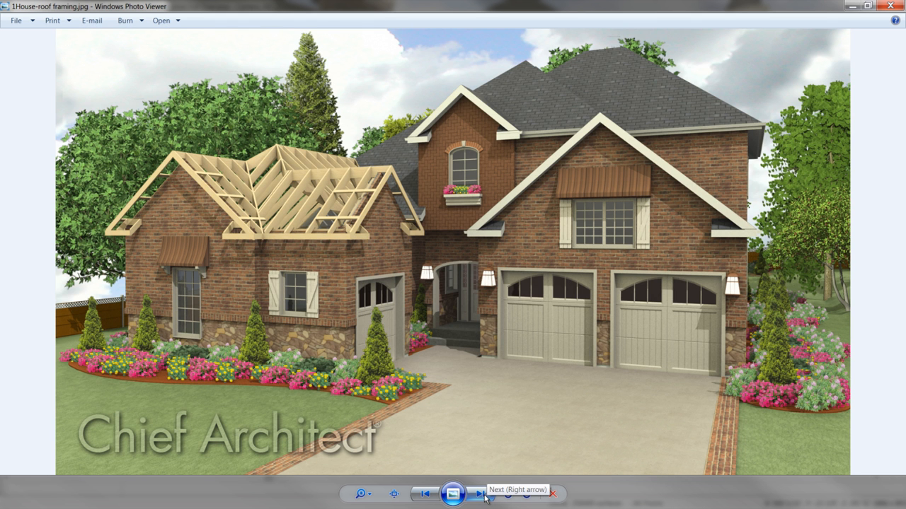
{"action": "left_click", "coordinate": [484, 497]}
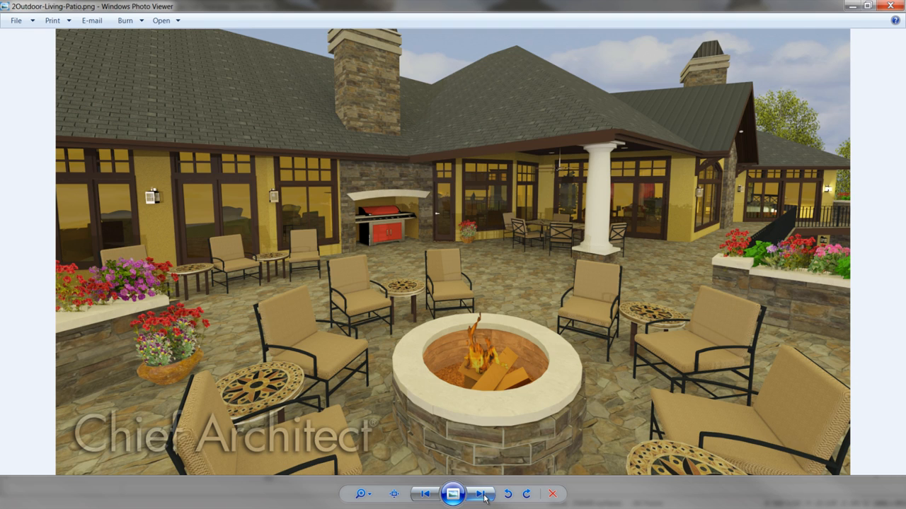
{"action": "left_click", "coordinate": [485, 497]}
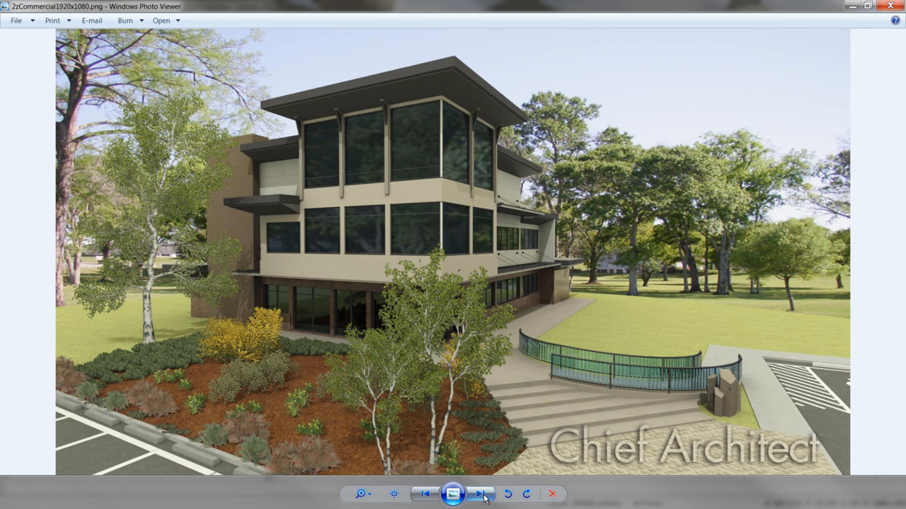
{"action": "left_click", "coordinate": [485, 497]}
{"action": "left_click", "coordinate": [484, 497]}
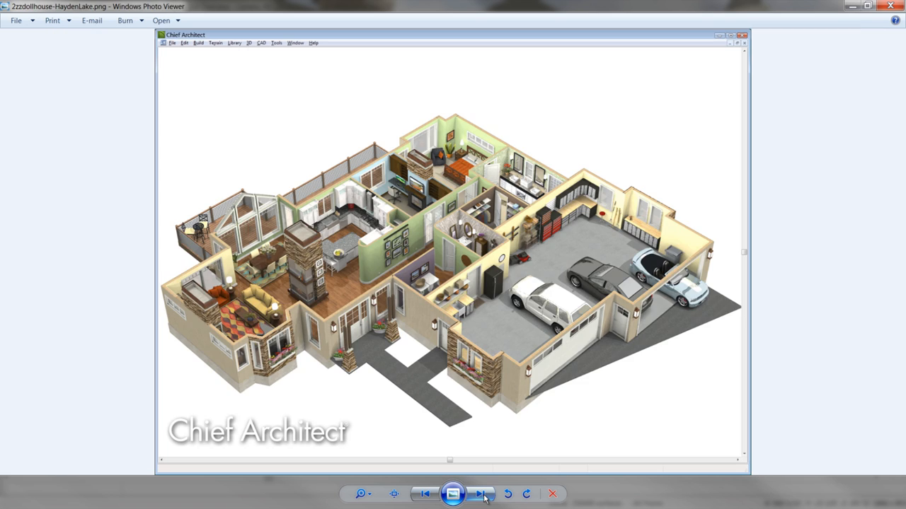
Browse the sample interior renderings, covering kitchens, the spa bath, custom and manufacturer cabinets, the wine cellar and the laundry room
{"action": "left_click", "coordinate": [485, 497]}
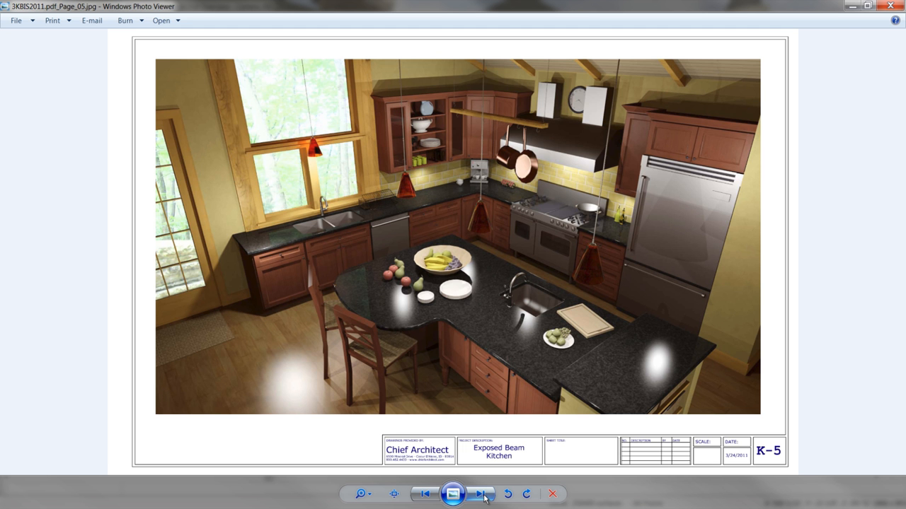
{"action": "left_click", "coordinate": [485, 497]}
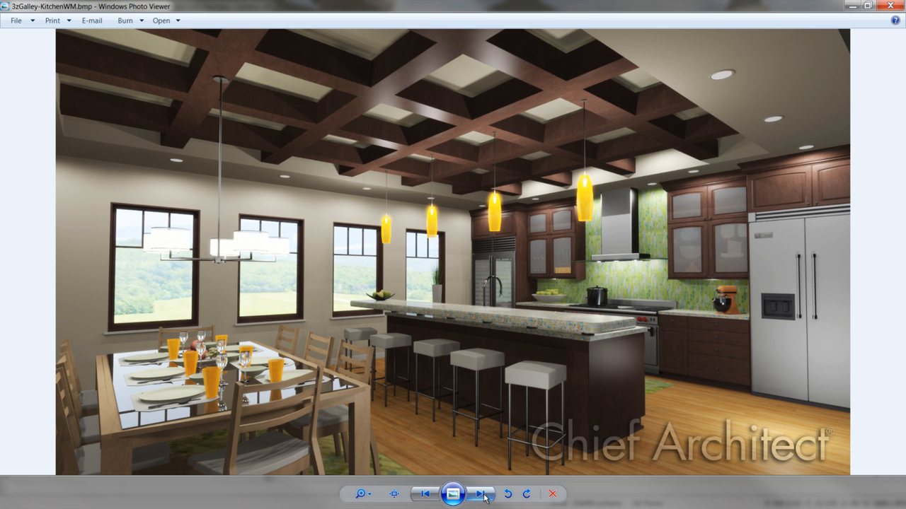
{"action": "left_click", "coordinate": [485, 497]}
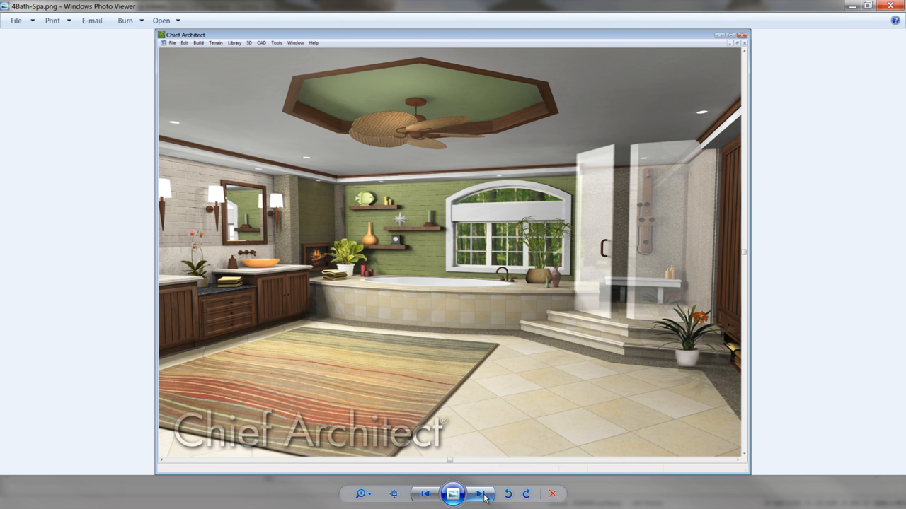
{"action": "left_click", "coordinate": [485, 497]}
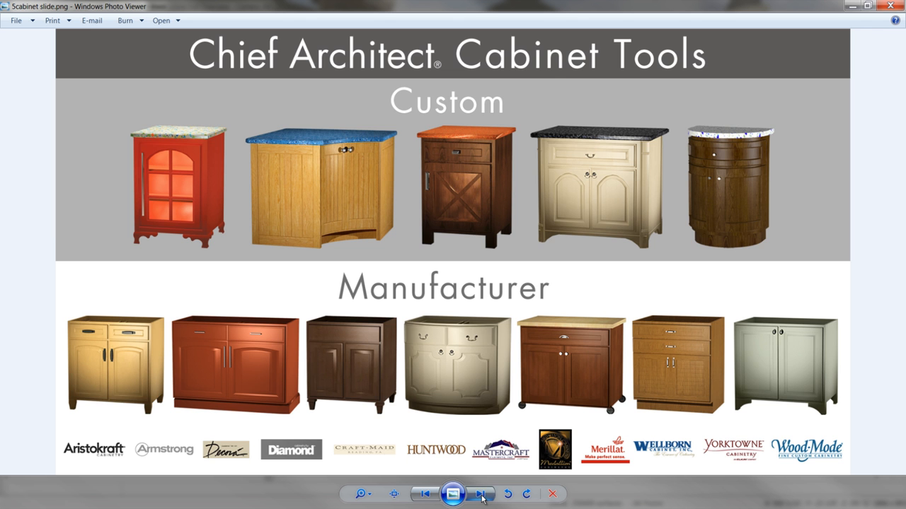
{"action": "left_click", "coordinate": [480, 494]}
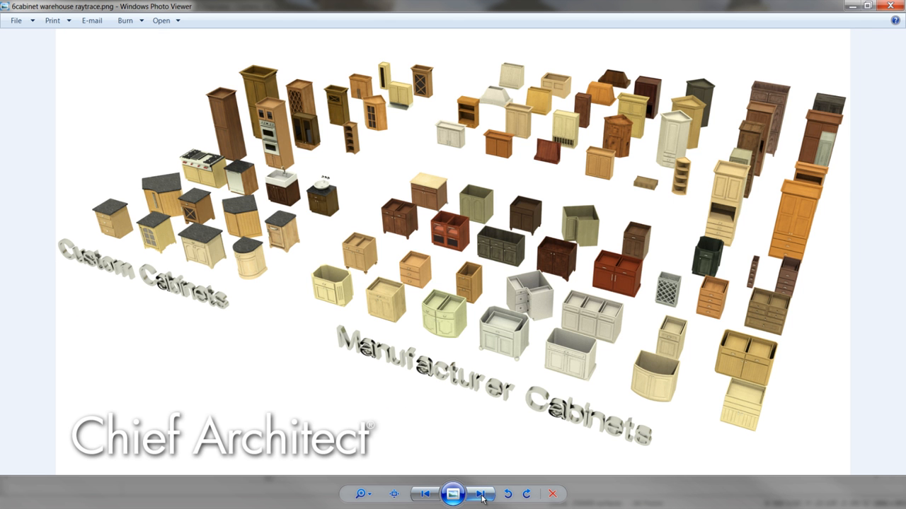
{"action": "left_click", "coordinate": [480, 495]}
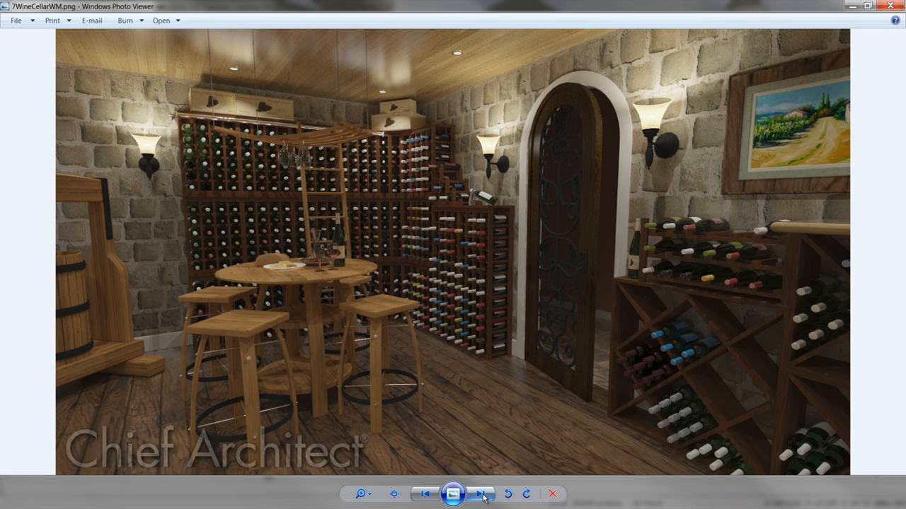
{"action": "left_click", "coordinate": [481, 495]}
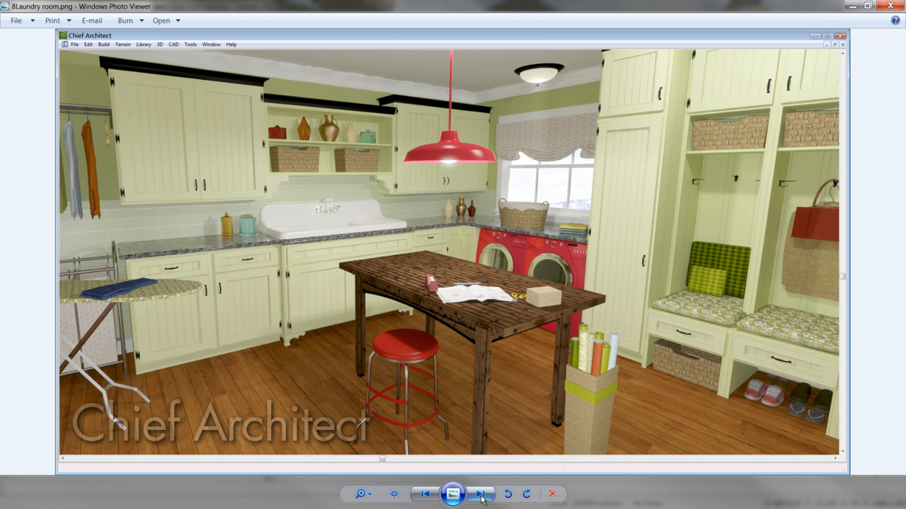
Look through the sample construction documents, including site plan, elevation, roof framing, electrical, kitchen plans and CAD details
{"action": "left_click", "coordinate": [481, 495]}
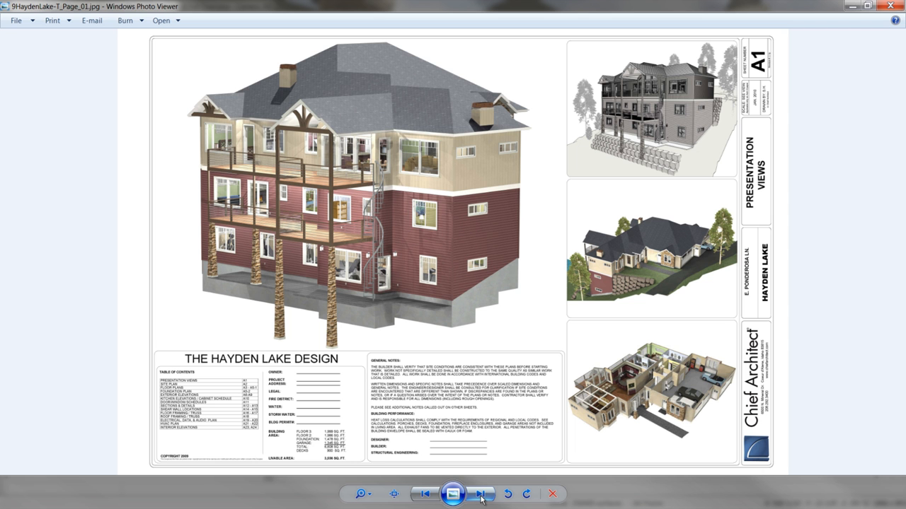
{"action": "left_click", "coordinate": [481, 495]}
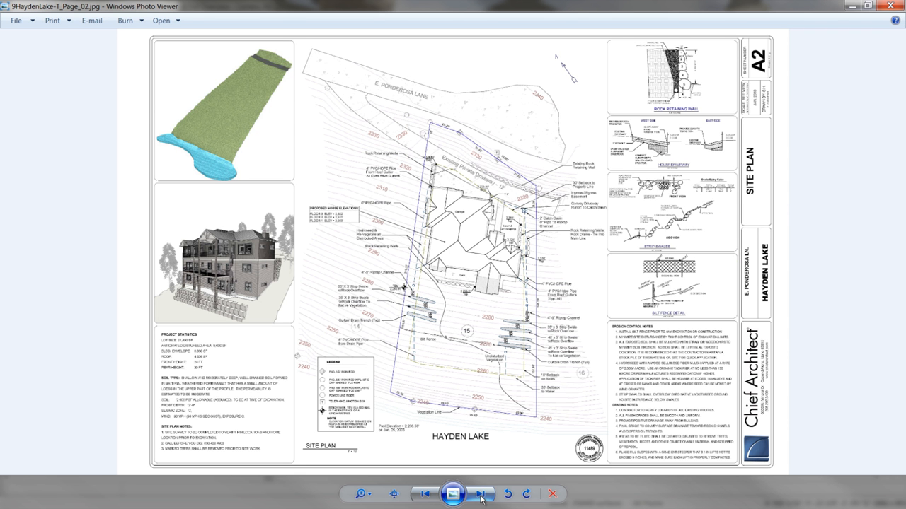
{"action": "left_click", "coordinate": [481, 496]}
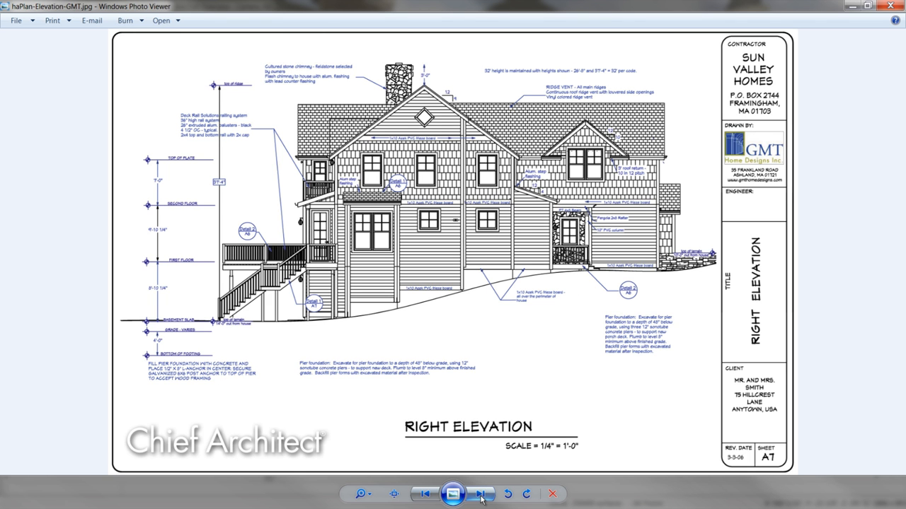
{"action": "left_click", "coordinate": [482, 495]}
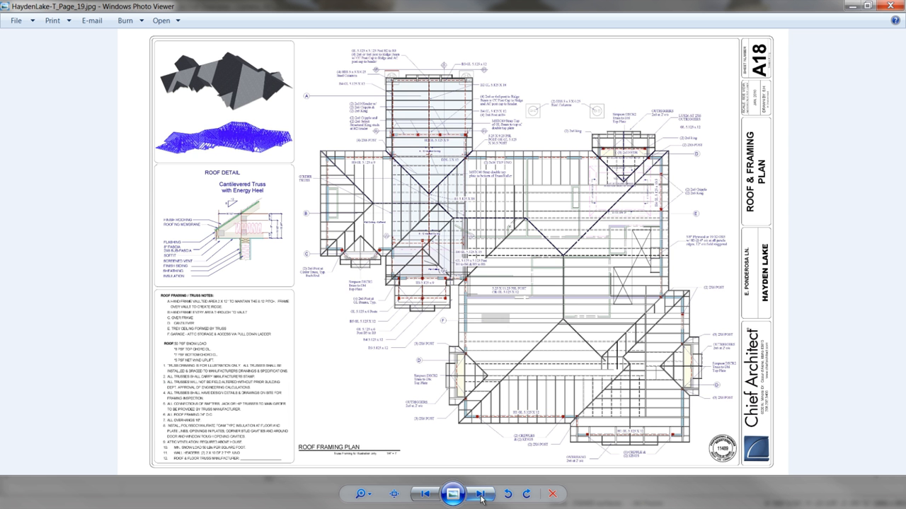
{"action": "left_click", "coordinate": [481, 495]}
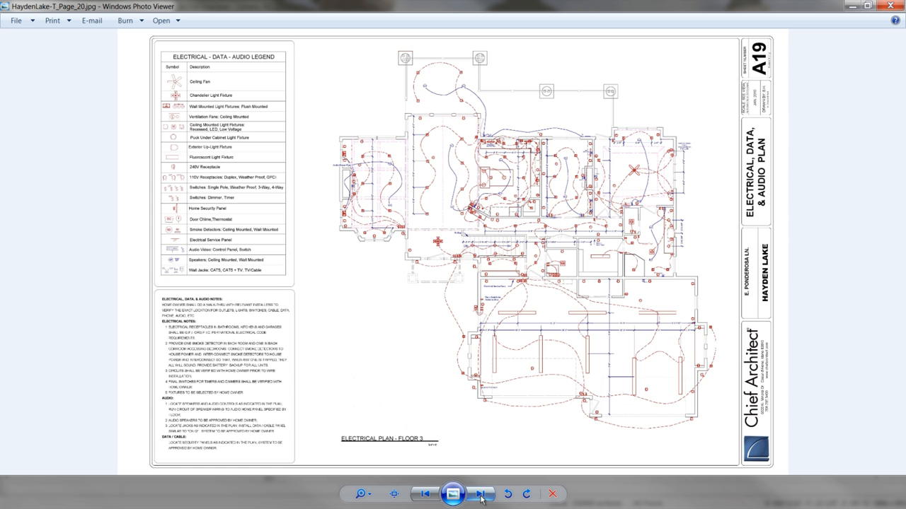
{"action": "left_click", "coordinate": [481, 496]}
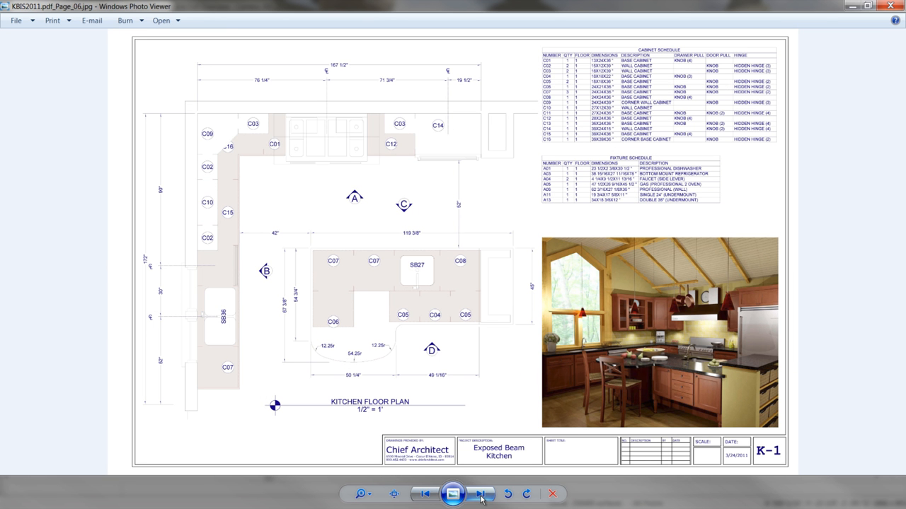
{"action": "left_click", "coordinate": [481, 495]}
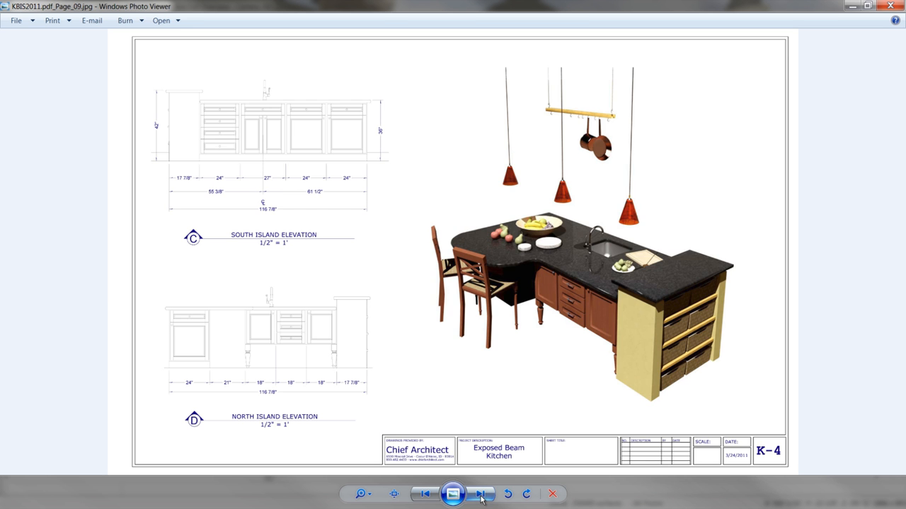
{"action": "left_click", "coordinate": [481, 495]}
{"action": "left_click", "coordinate": [482, 496]}
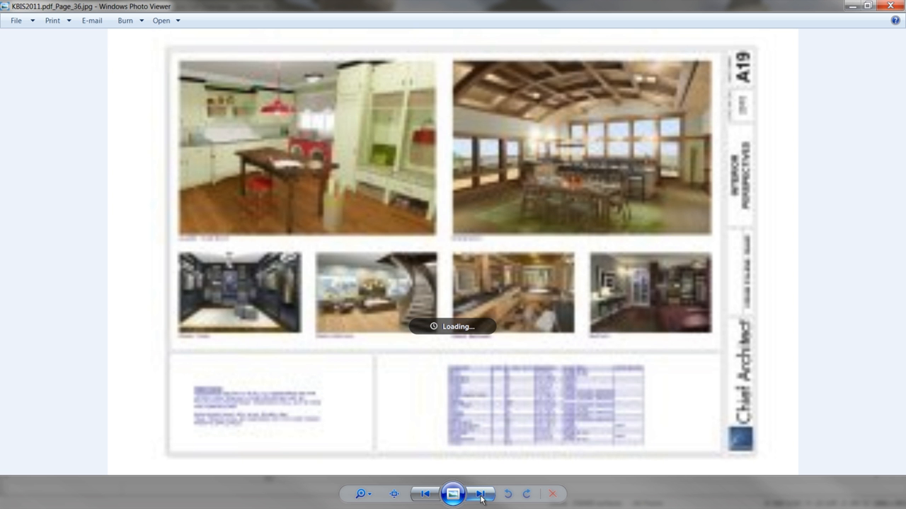
{"action": "left_click", "coordinate": [481, 495]}
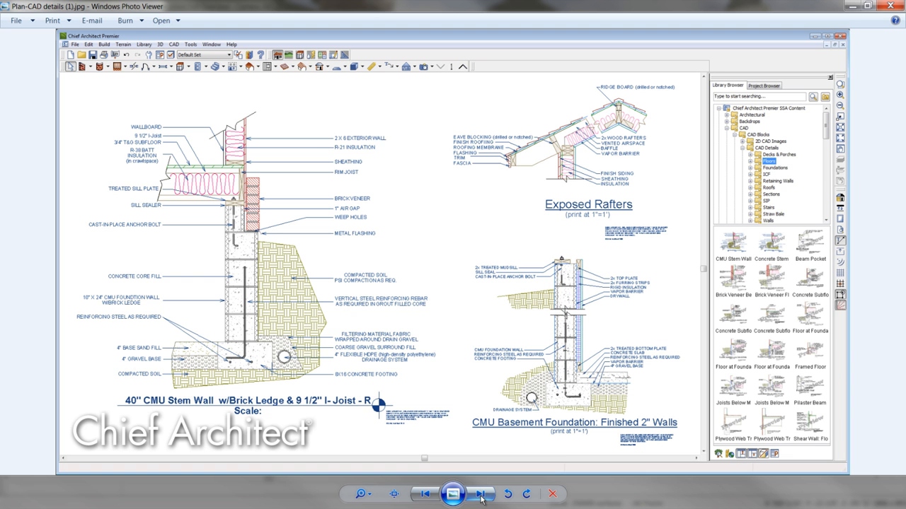
{"action": "left_click", "coordinate": [481, 495]}
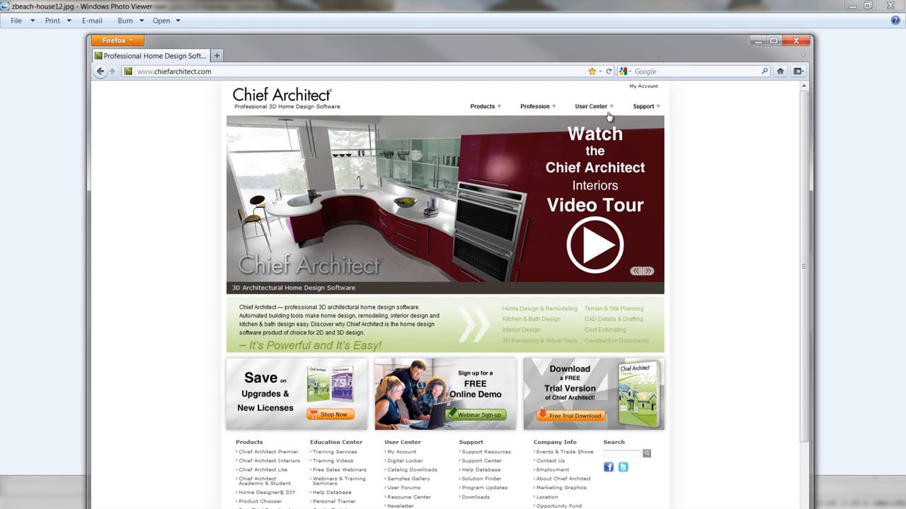
Open the Samples Gallery on the Chief Architect website in Firefox and look through its plan sets, exteriors, kitchens and interiors
{"action": "mouse_move", "coordinate": [591, 108]}
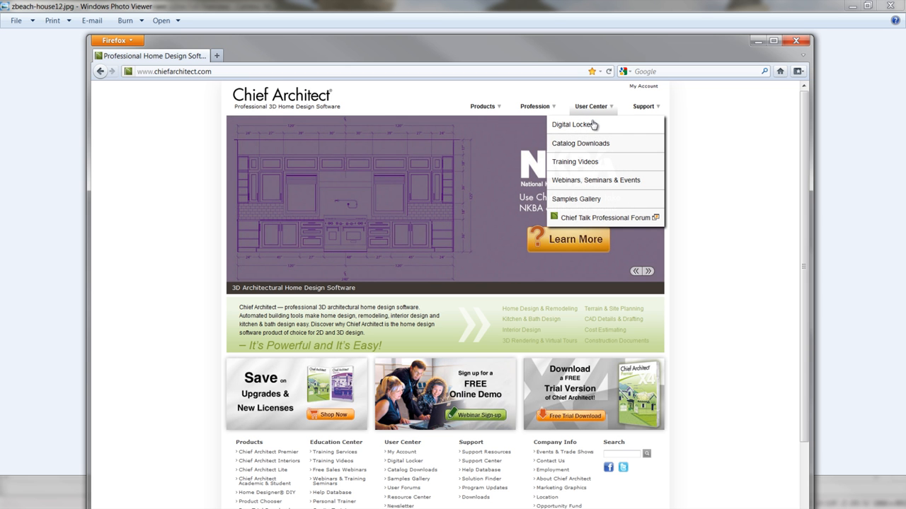
{"action": "left_click", "coordinate": [587, 200]}
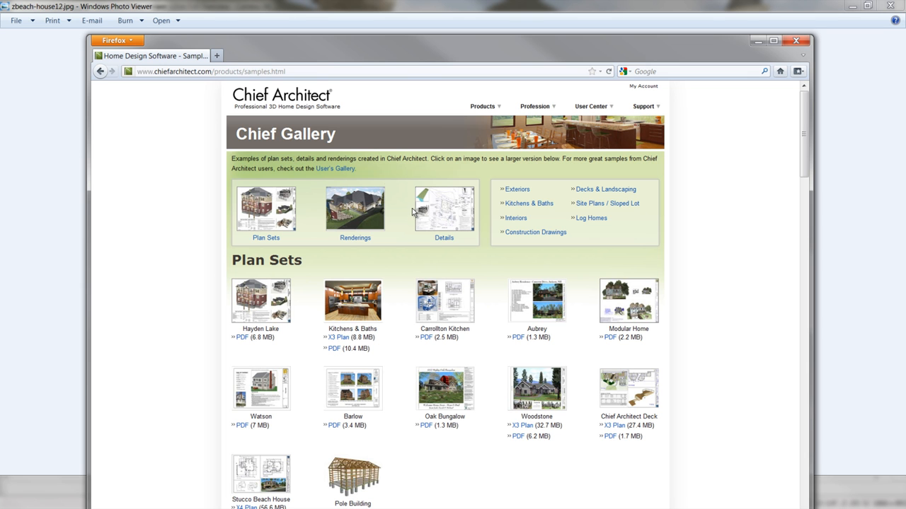
{"action": "scroll", "coordinate": [344, 282], "scroll_direction": "down", "scroll_amount": 5}
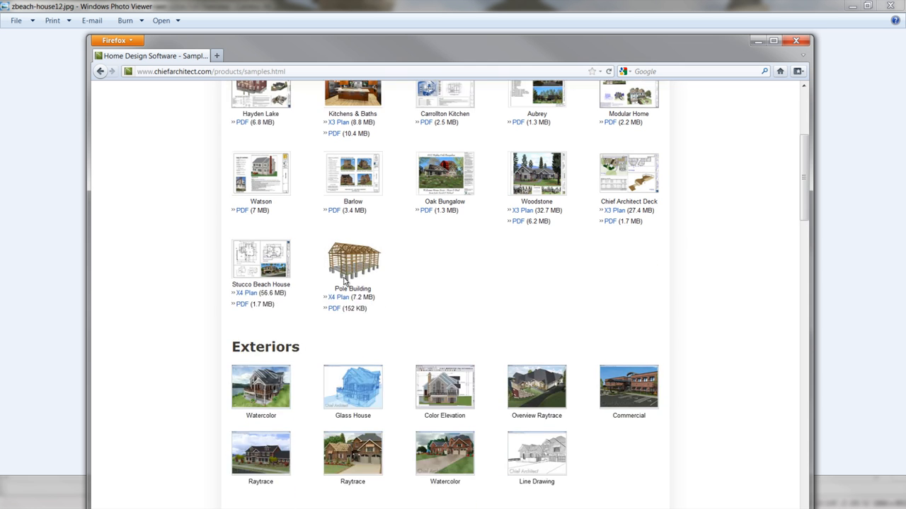
{"action": "scroll", "coordinate": [344, 282], "scroll_direction": "down", "scroll_amount": 4}
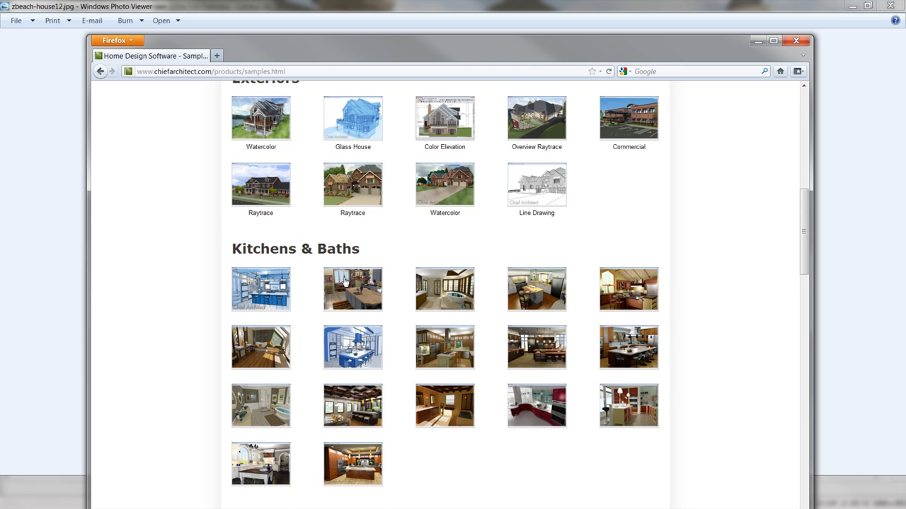
{"action": "scroll", "coordinate": [344, 282], "scroll_direction": "down", "scroll_amount": 1}
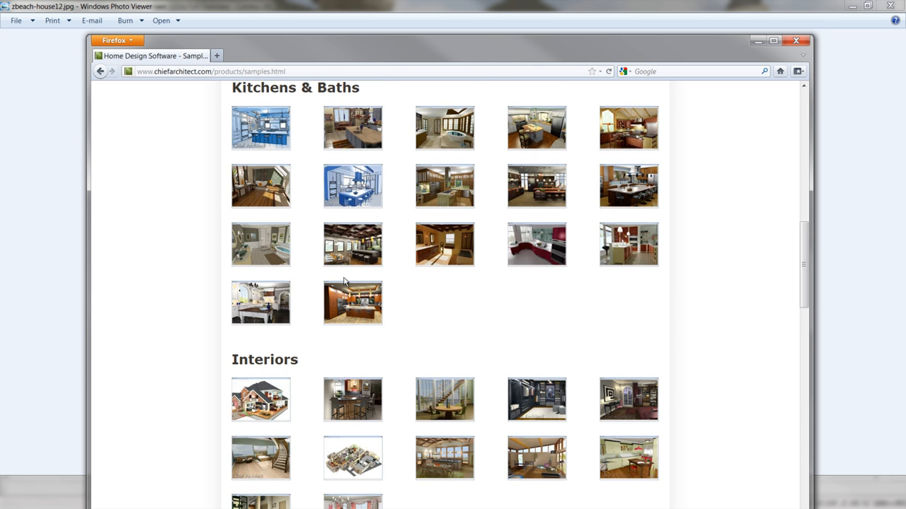
{"action": "scroll", "coordinate": [344, 282], "scroll_direction": "up", "scroll_amount": 12}
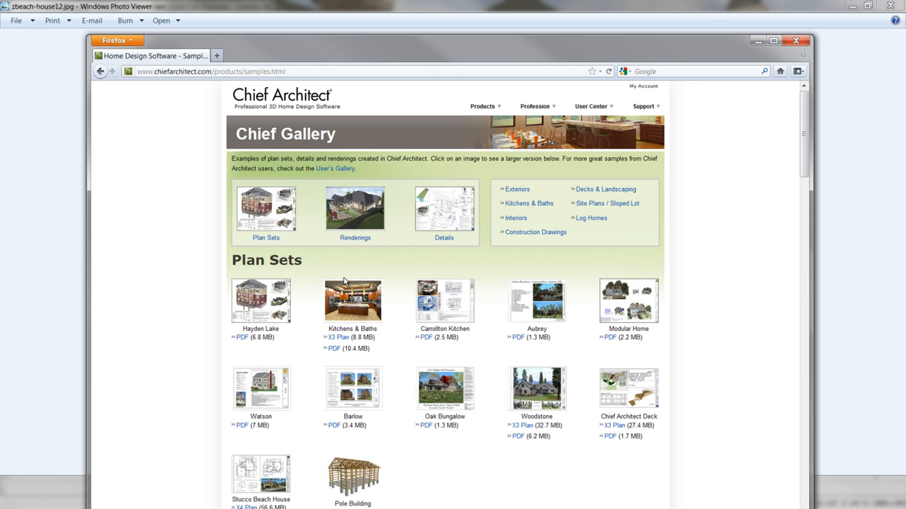
Open the website's Training Videos page from the User Center and look at the video list
{"action": "mouse_move", "coordinate": [597, 104]}
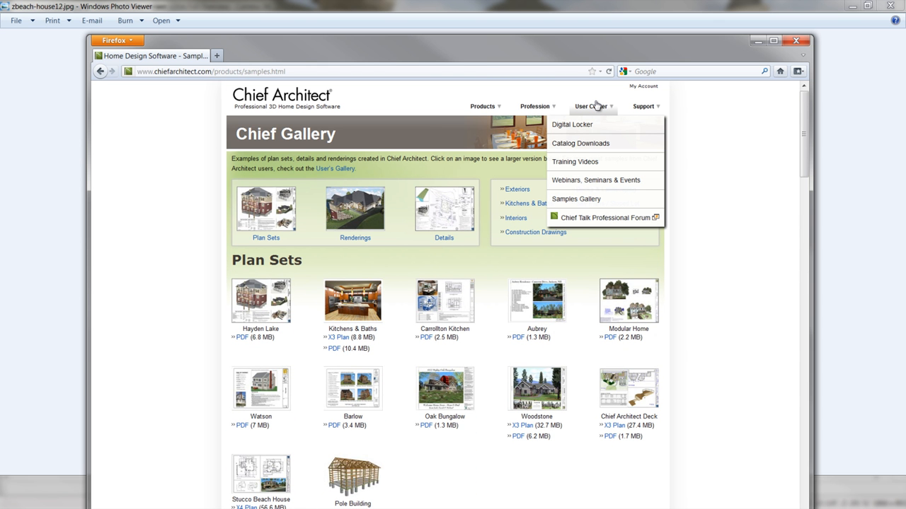
{"action": "left_click", "coordinate": [595, 162]}
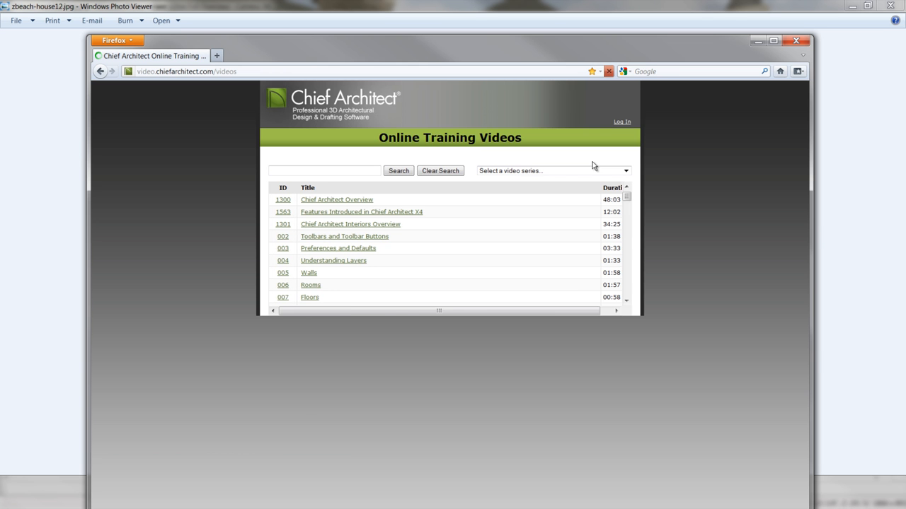
{"action": "mouse_move", "coordinate": [626, 197]}
{"action": "left_mouse_down"}
{"action": "mouse_move", "coordinate": [632, 245]}
{"action": "mouse_move", "coordinate": [627, 195]}
{"action": "left_mouse_up"}
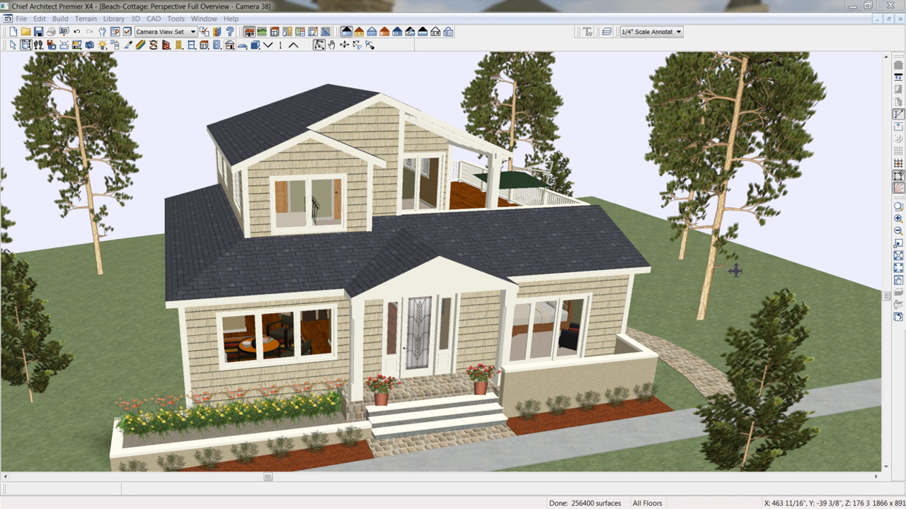
In Chief Architect, examine the Beach-Cottage model from several angles in the full overview and floor overview, moving up one floor
{"action": "left_click", "coordinate": [705, 303]}
{"action": "left_click_drag", "start_coordinate": [705, 303], "coordinate": [620, 292]}
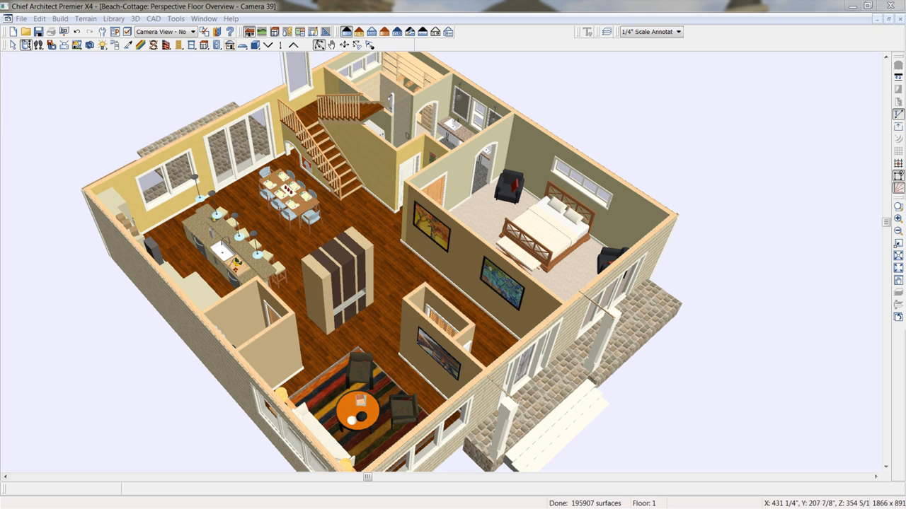
{"action": "left_click_drag", "start_coordinate": [568, 330], "coordinate": [399, 338]}
{"action": "left_click", "coordinate": [293, 44]}
{"action": "left_click_drag", "start_coordinate": [403, 167], "coordinate": [469, 230]}
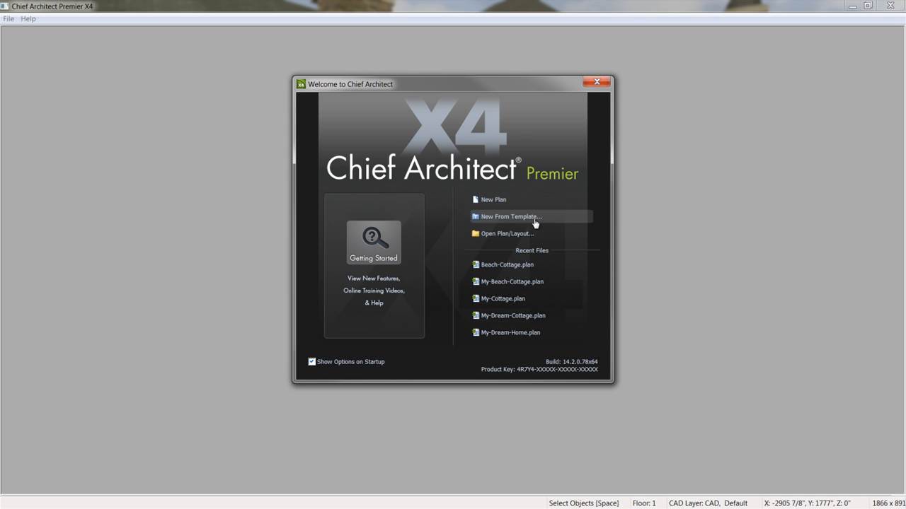
Create a new plan from the Template-Beach plan file in the Video folder
{"action": "left_click", "coordinate": [535, 217]}
{"action": "left_click", "coordinate": [93, 112]}
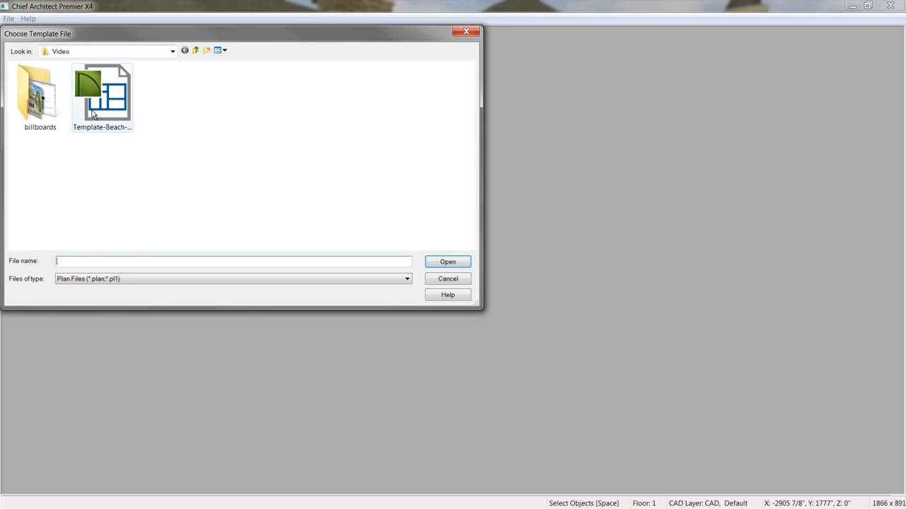
{"action": "double_click", "coordinate": [94, 112]}
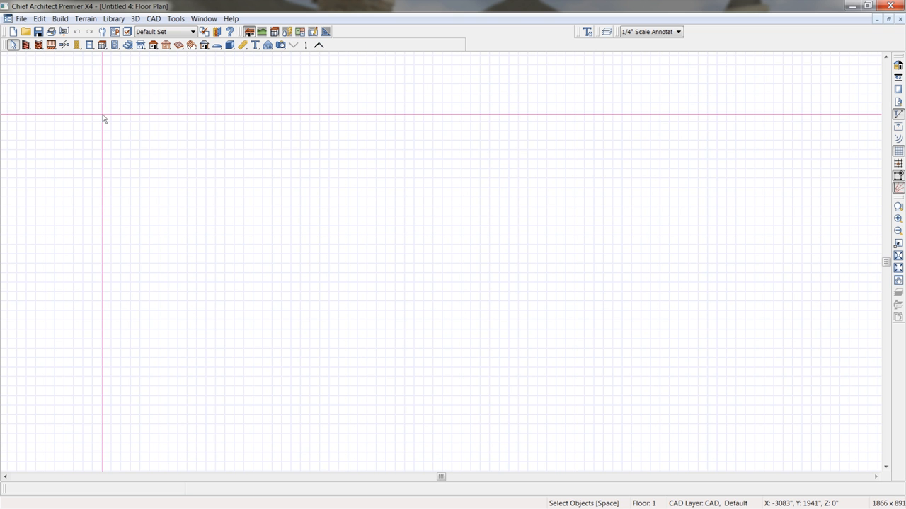
Draw a rectangle of straight exterior walls about 44' by 36'-6" and add automatic exterior dimensions around it
{"action": "left_click", "coordinate": [25, 45]}
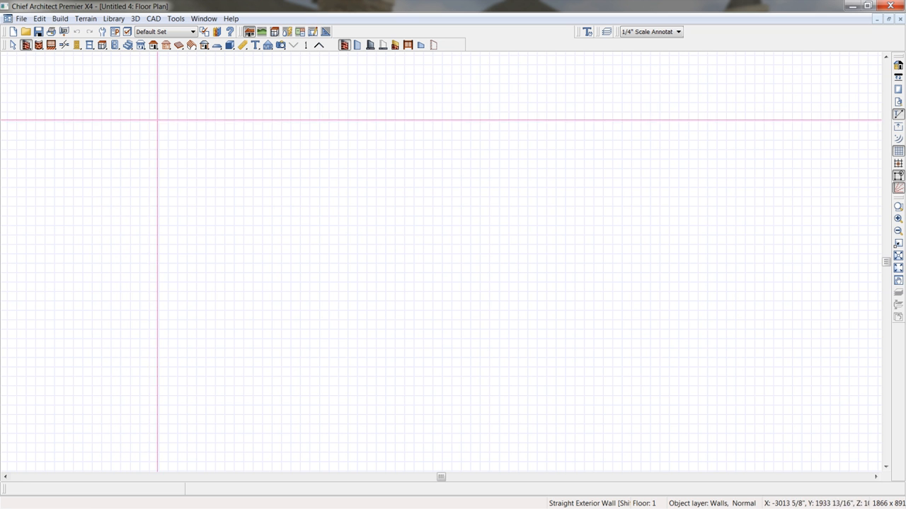
{"action": "left_click_drag", "start_coordinate": [143, 120], "coordinate": [554, 460]}
{"action": "left_click_drag", "start_coordinate": [555, 460], "coordinate": [141, 118]}
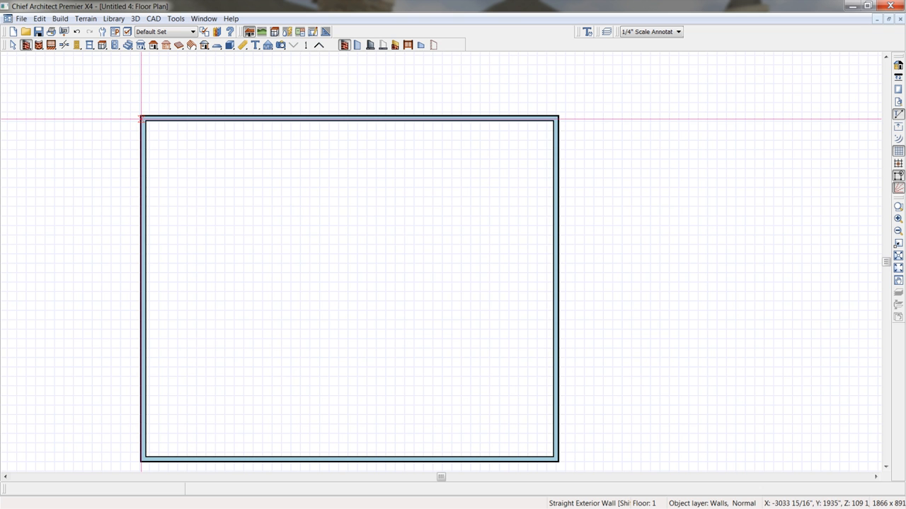
{"action": "left_click", "coordinate": [244, 46]}
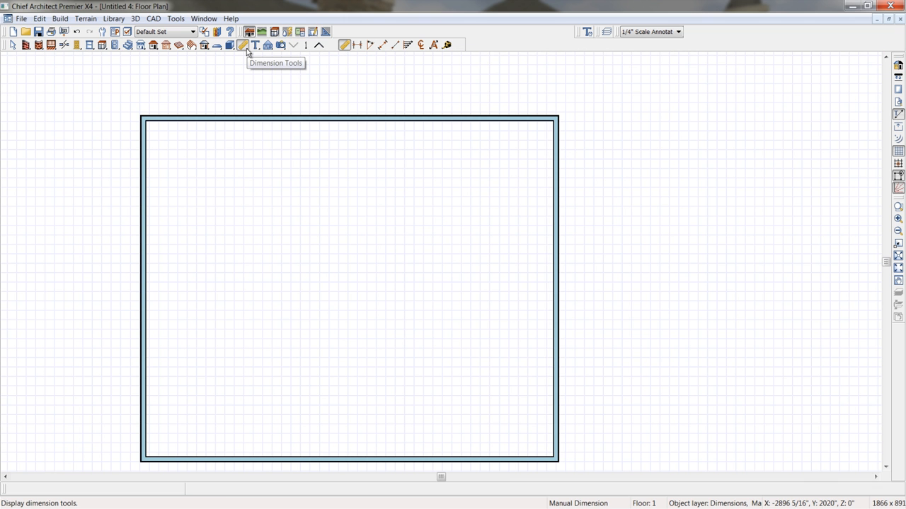
{"action": "left_click", "coordinate": [434, 47]}
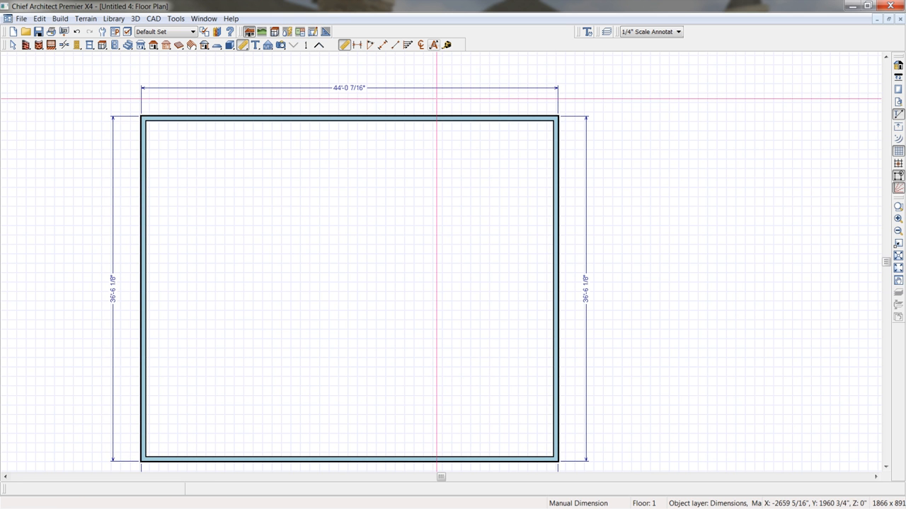
Move the plan's right exterior wall inward and set the overall width dimension to 40'
{"action": "left_click", "coordinate": [553, 214]}
{"action": "left_click_drag", "start_coordinate": [558, 214], "coordinate": [522, 218]}
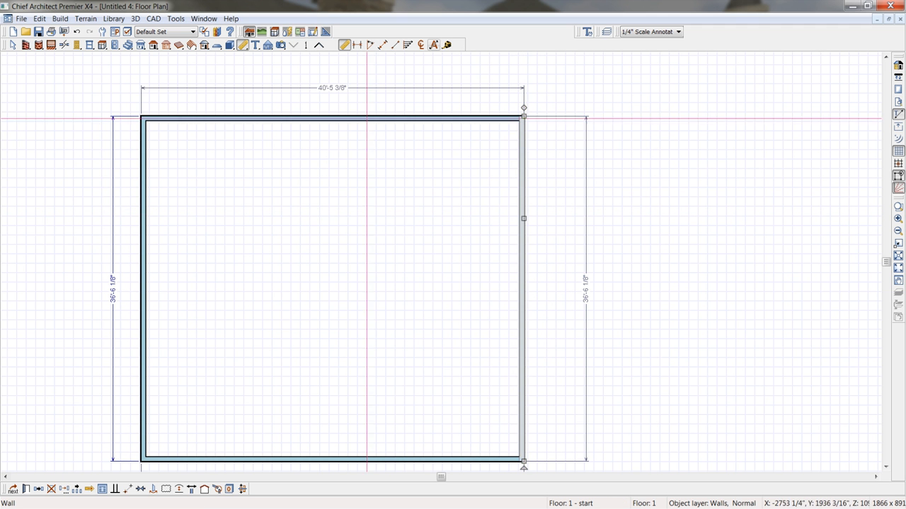
{"action": "left_click", "coordinate": [323, 88]}
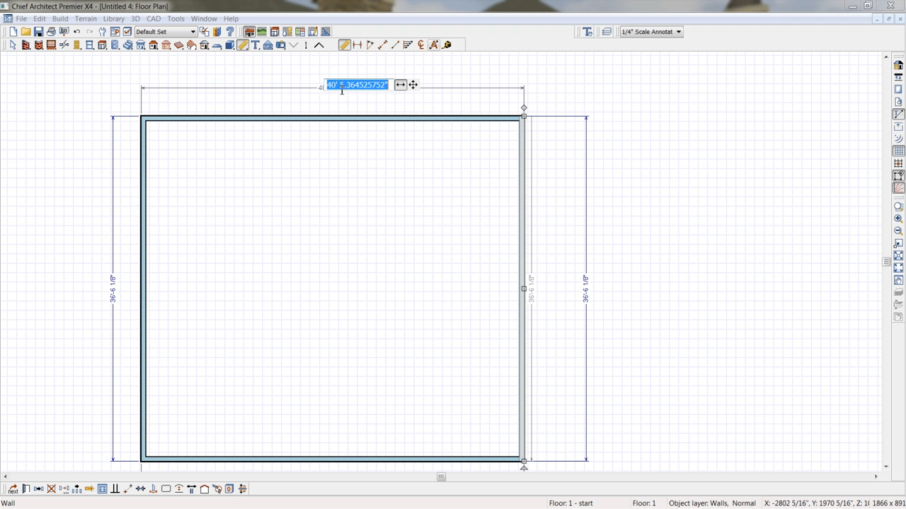
{"action": "double_click", "coordinate": [342, 85]}
{"action": "key", "text": "BackSpace"}
{"action": "key", "text": "Return"}
Move the Living Area label from below the building to outside its lower-left corner
{"action": "middle_click_drag", "start_coordinate": [469, 283], "coordinate": [487, 198]}
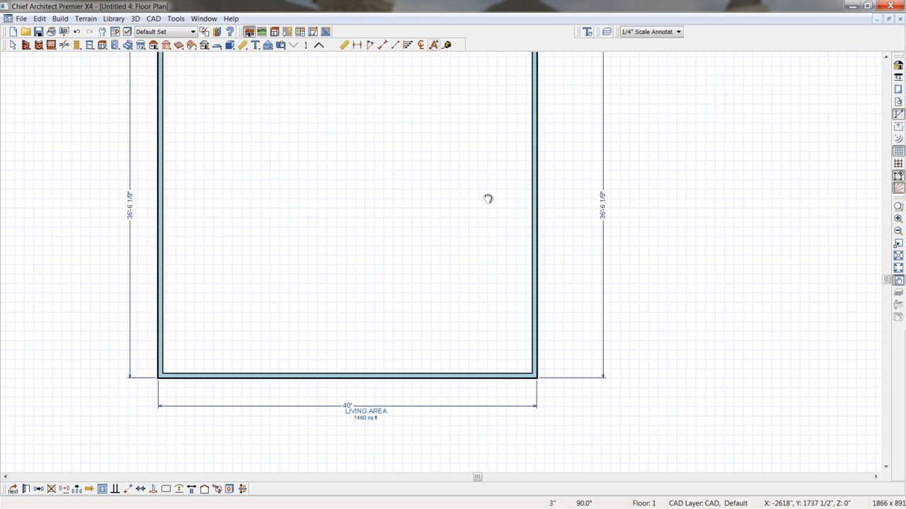
{"action": "left_click", "coordinate": [366, 410]}
{"action": "left_click_drag", "start_coordinate": [366, 410], "coordinate": [79, 415]}
Move the plan's bottom exterior wall outward and set the building's depth dimension to 40'
{"action": "left_click", "coordinate": [354, 382]}
{"action": "left_click", "coordinate": [347, 377]}
{"action": "left_click_drag", "start_coordinate": [348, 377], "coordinate": [347, 402]}
{"action": "left_click", "coordinate": [598, 226]}
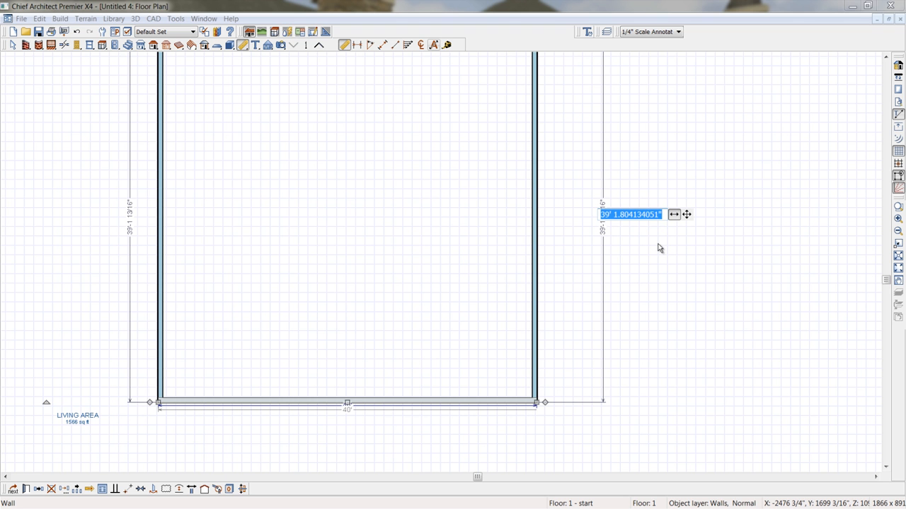
{"action": "type", "text": "40"}
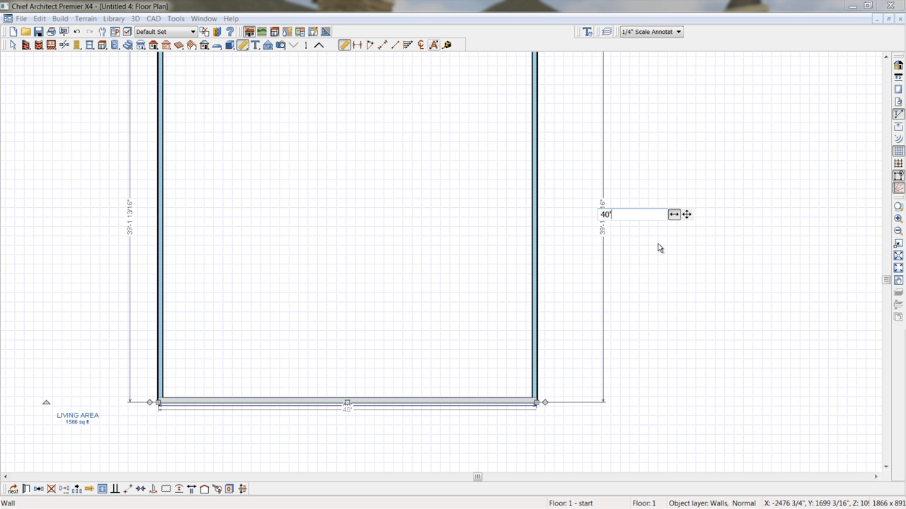
{"action": "key", "text": "Return"}
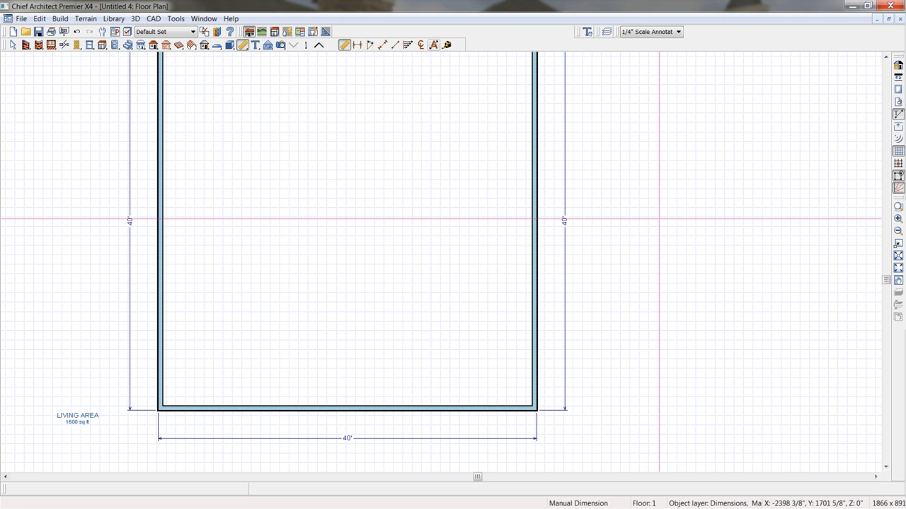
Create a perspective floor overview of the square building and orbit it to view the walls from another side
{"action": "scroll", "coordinate": [623, 234], "scroll_direction": "down", "scroll_amount": 1}
{"action": "middle_click_drag", "start_coordinate": [611, 262], "coordinate": [619, 297]}
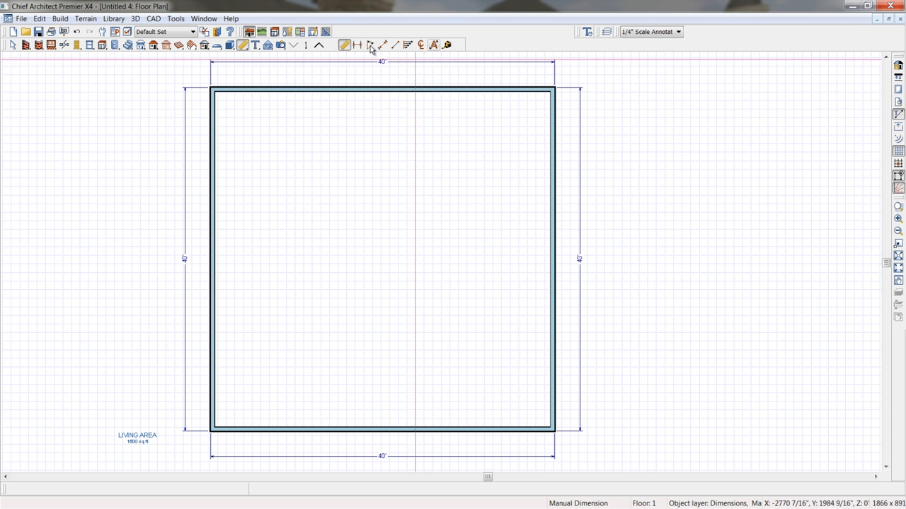
{"action": "left_click", "coordinate": [281, 45]}
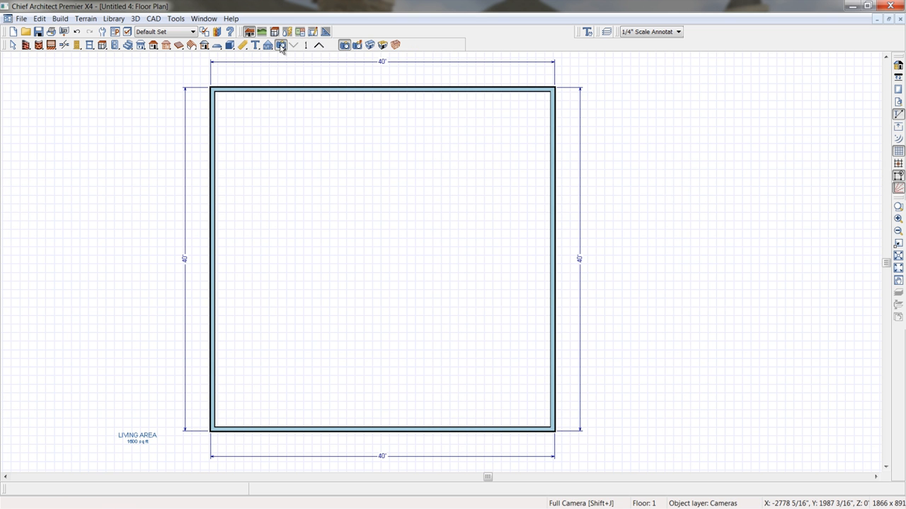
{"action": "left_click", "coordinate": [383, 45]}
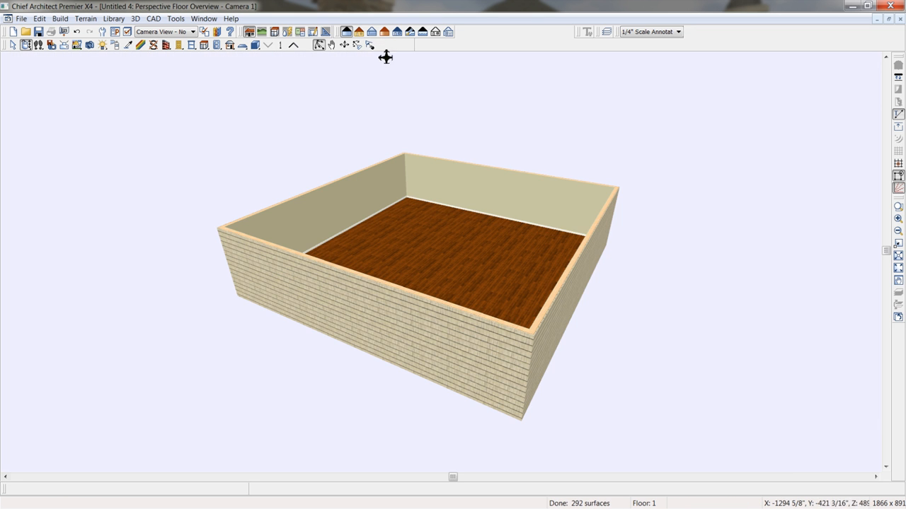
{"action": "left_click_drag", "start_coordinate": [493, 223], "coordinate": [551, 227]}
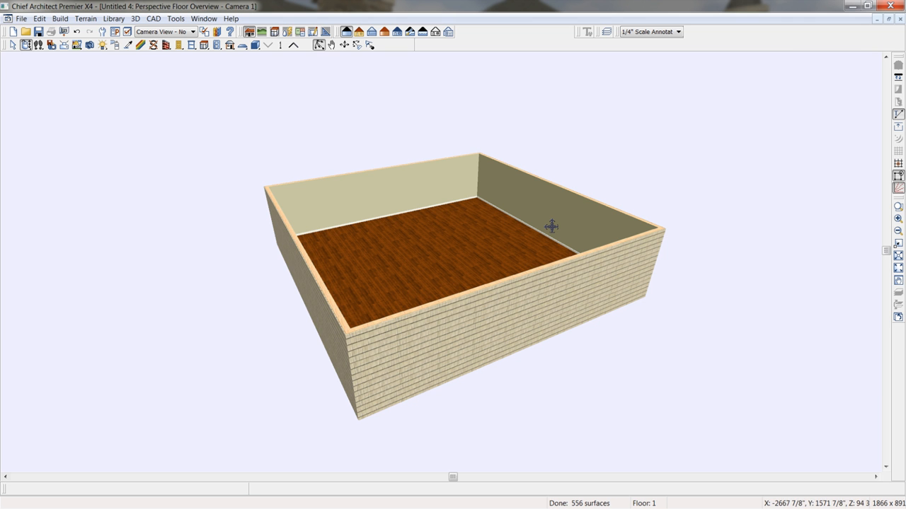
{"action": "scroll", "coordinate": [473, 289], "scroll_direction": "up", "scroll_amount": 4}
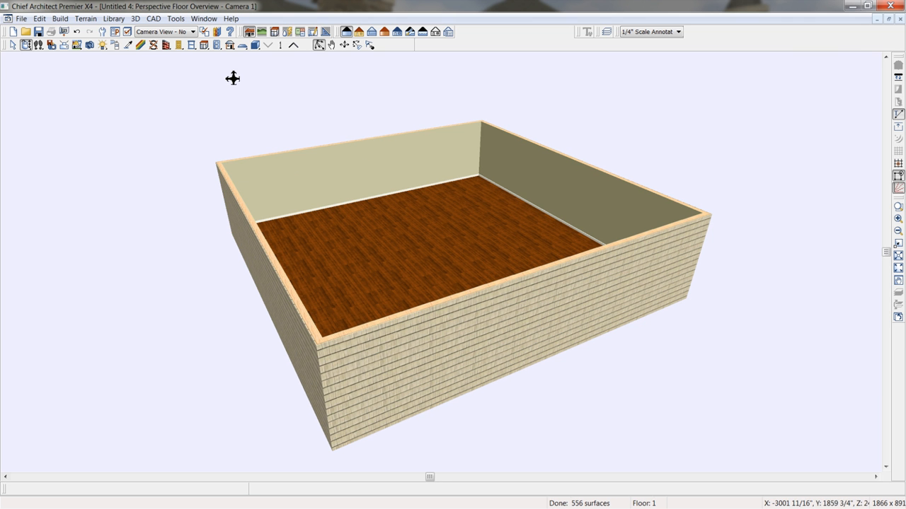
Place a window in the long front wall, shift it along the wall and enlarge it to about 50" by 65"
{"action": "left_click", "coordinate": [192, 45]}
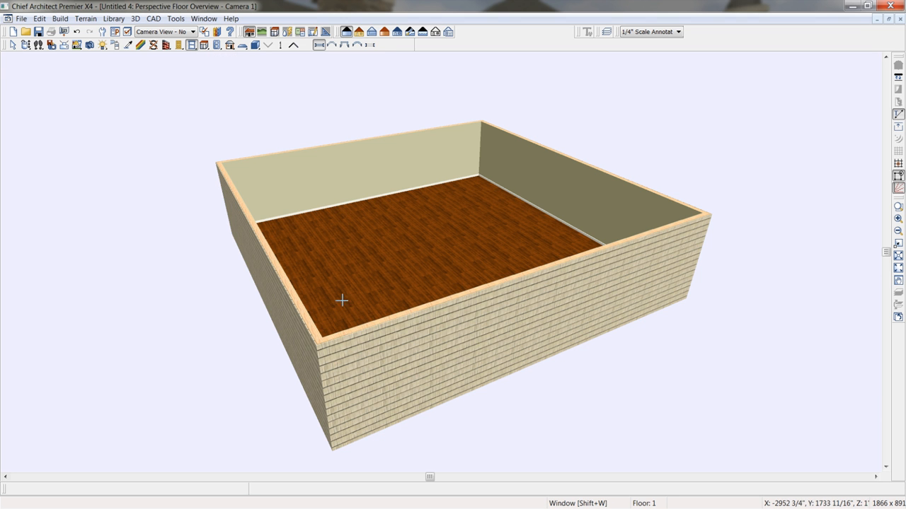
{"action": "left_click", "coordinate": [403, 366]}
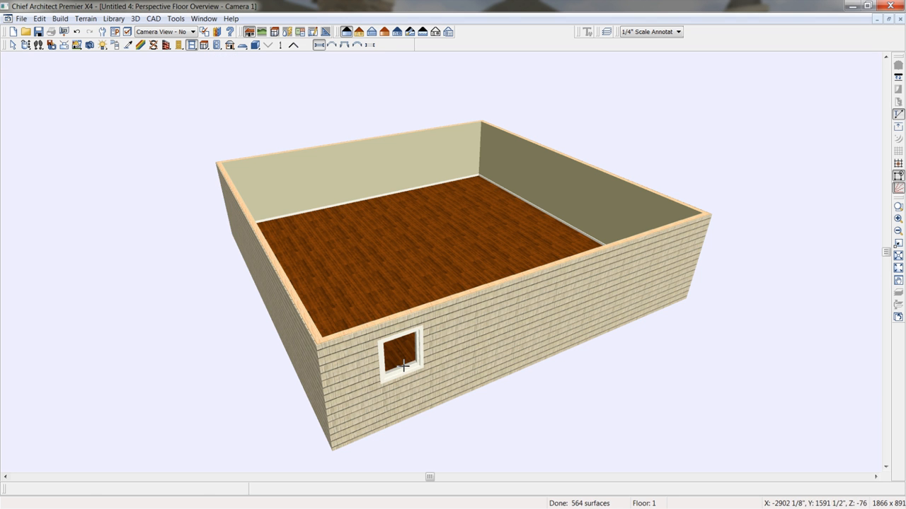
{"action": "left_click_drag", "start_coordinate": [404, 362], "coordinate": [444, 349]}
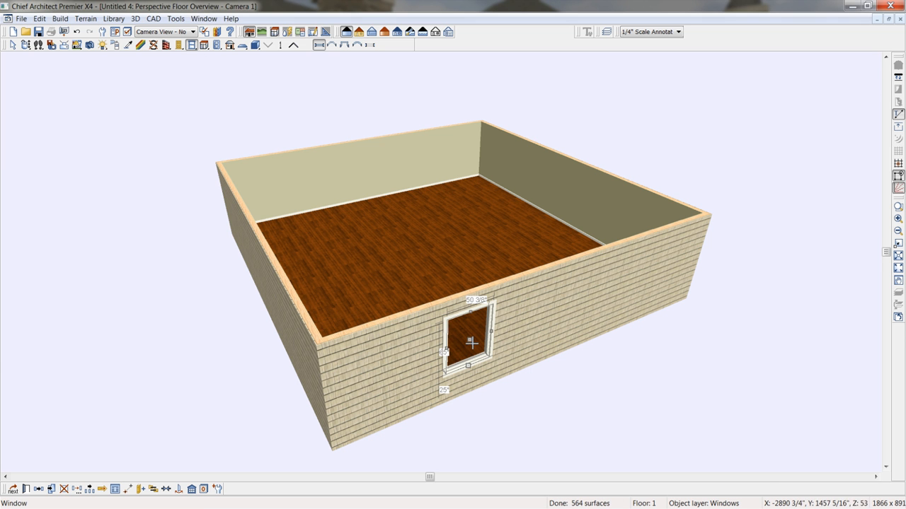
Open the window's specification and examine its options, casing, lintel and sill, sash and frame, and lites settings
{"action": "double_click", "coordinate": [471, 344]}
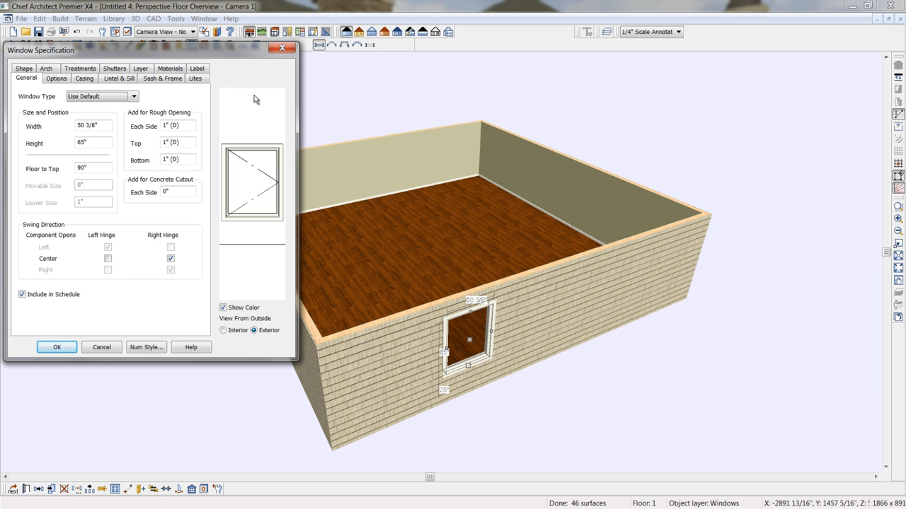
{"action": "left_click_drag", "start_coordinate": [134, 54], "coordinate": [191, 84]}
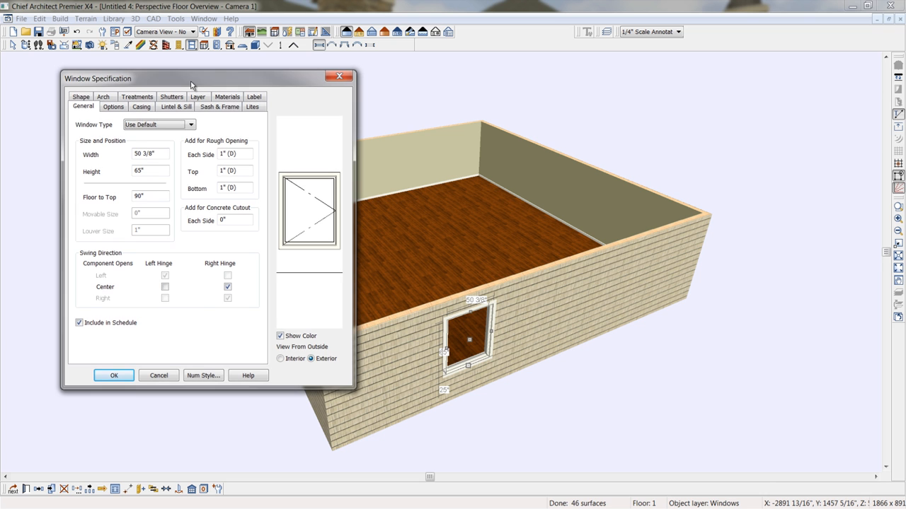
{"action": "left_click", "coordinate": [118, 109]}
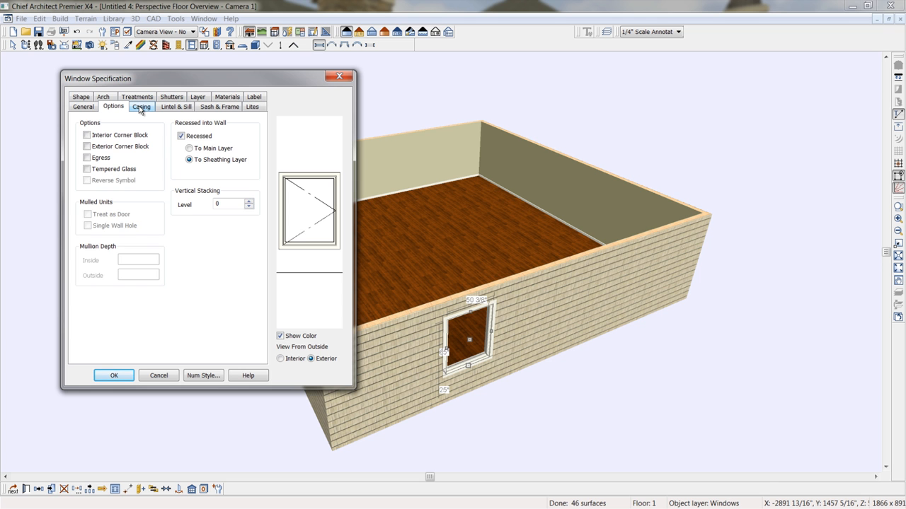
{"action": "left_click", "coordinate": [140, 109]}
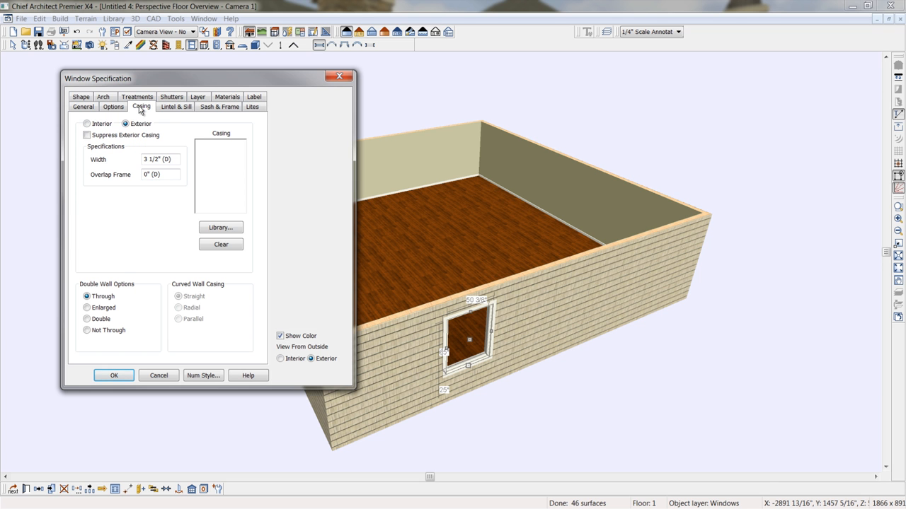
{"action": "left_click", "coordinate": [179, 109]}
{"action": "left_click", "coordinate": [218, 108]}
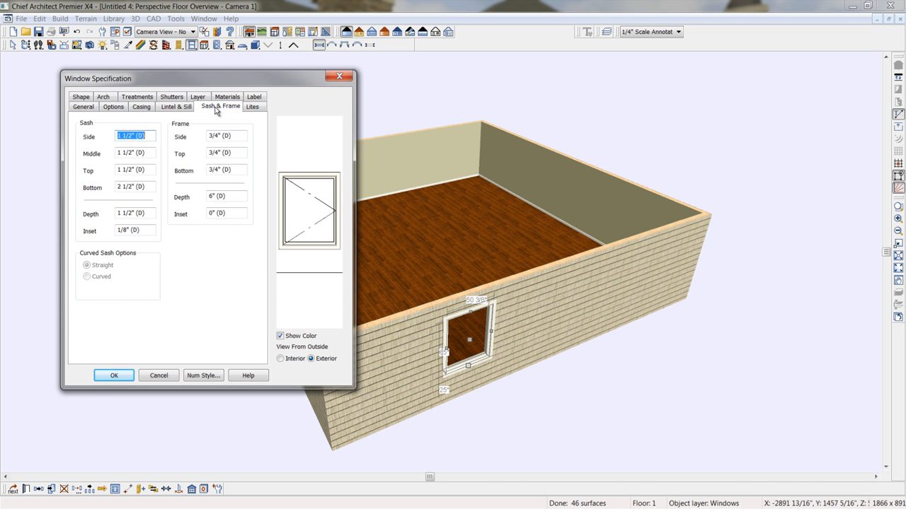
{"action": "left_click", "coordinate": [252, 106]}
{"action": "left_click", "coordinate": [80, 108]}
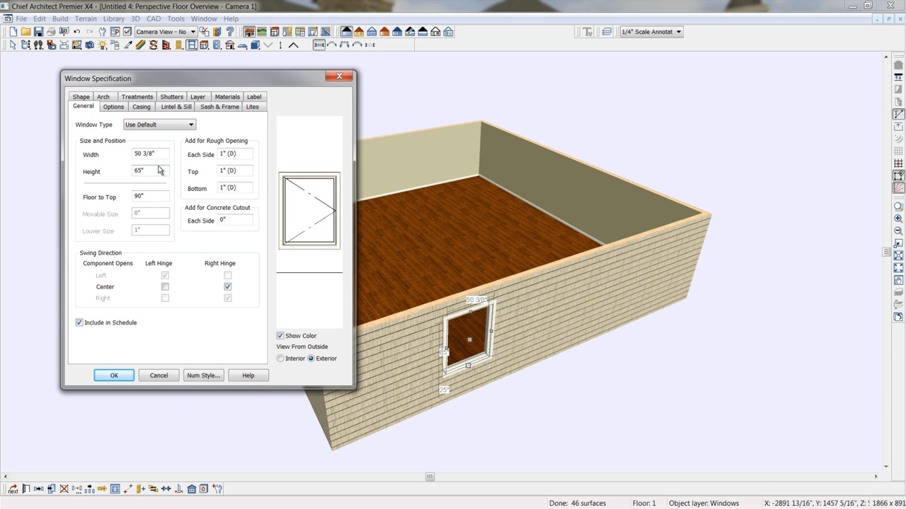
Set the window's width to 36" and height to 54", and slide it along the wall toward the near corner
{"action": "left_click_drag", "start_coordinate": [166, 154], "coordinate": [109, 155]}
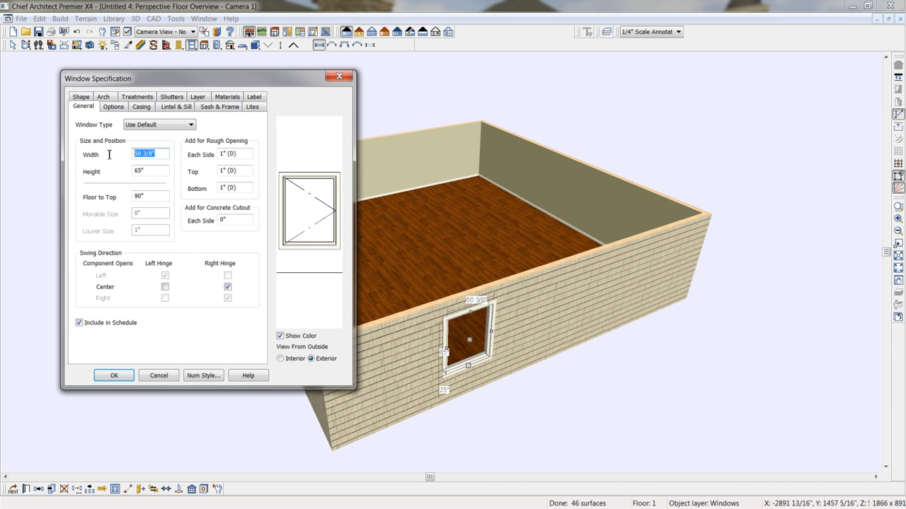
{"action": "left_click", "coordinate": [160, 156]}
{"action": "left_click_drag", "start_coordinate": [160, 155], "coordinate": [117, 160]}
{"action": "type", "text": "3"}
{"action": "key", "text": "Tab"}
{"action": "type", "text": "54"}
{"action": "left_click", "coordinate": [159, 197]}
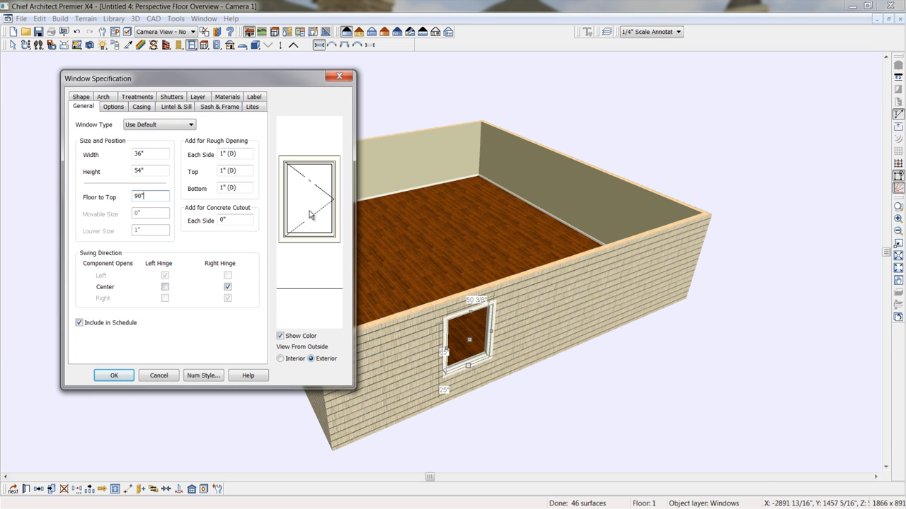
{"action": "left_click", "coordinate": [191, 126]}
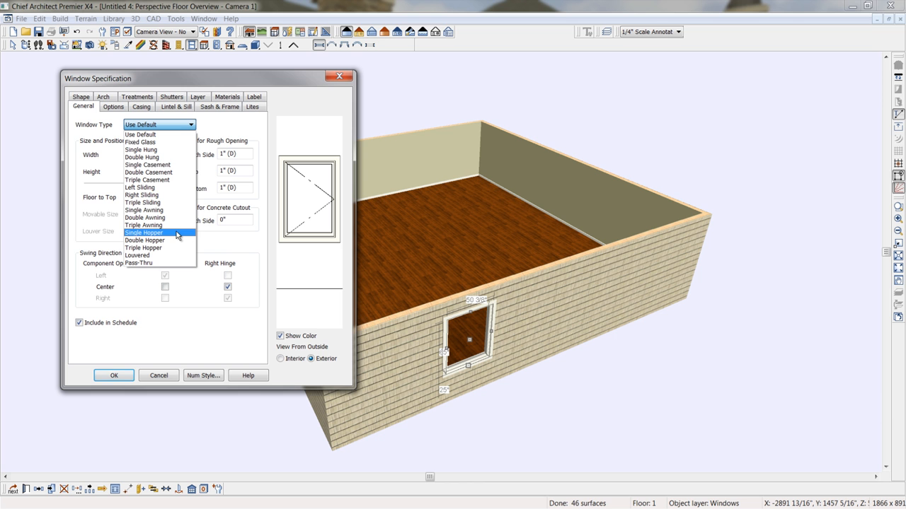
{"action": "left_click", "coordinate": [246, 129]}
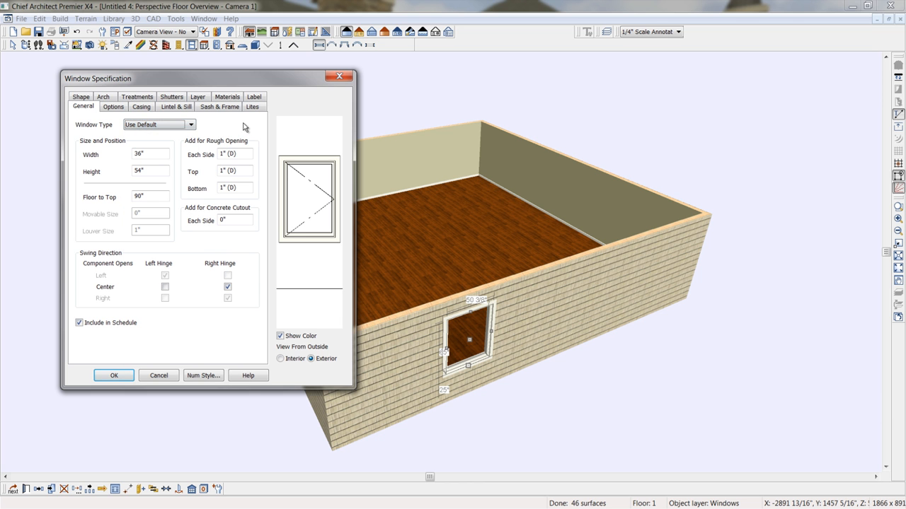
{"action": "left_click", "coordinate": [242, 155]}
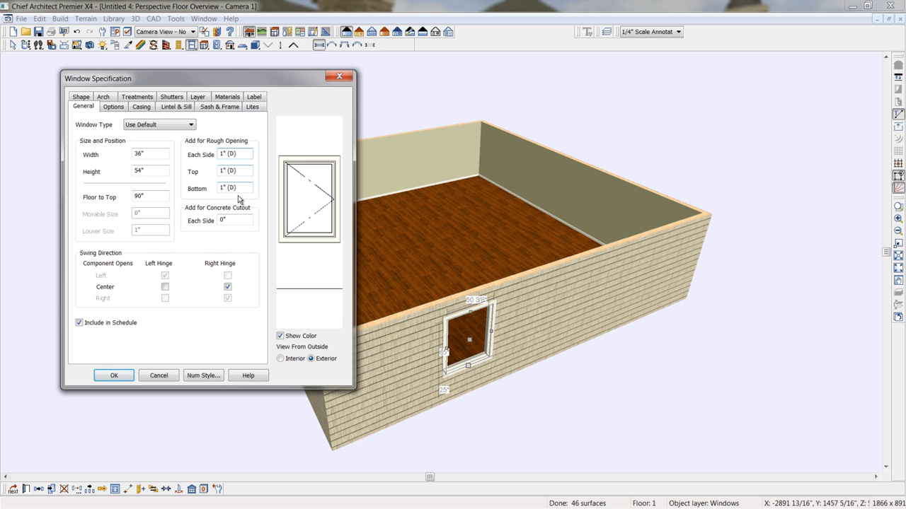
{"action": "left_click", "coordinate": [113, 375]}
{"action": "left_click_drag", "start_coordinate": [471, 335], "coordinate": [397, 354]}
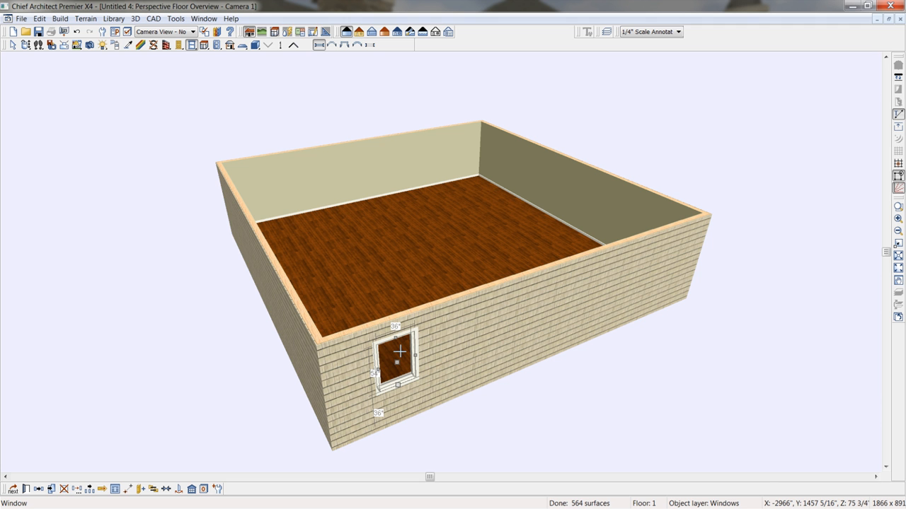
Tile the perspective overview and the floor plan vertically and make the floor plan the active view
{"action": "left_click", "coordinate": [203, 19]}
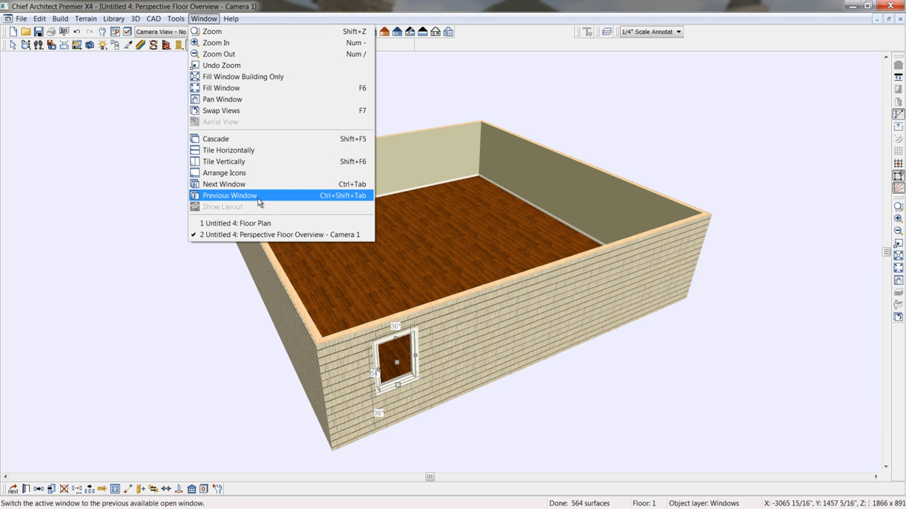
{"action": "left_click", "coordinate": [248, 161]}
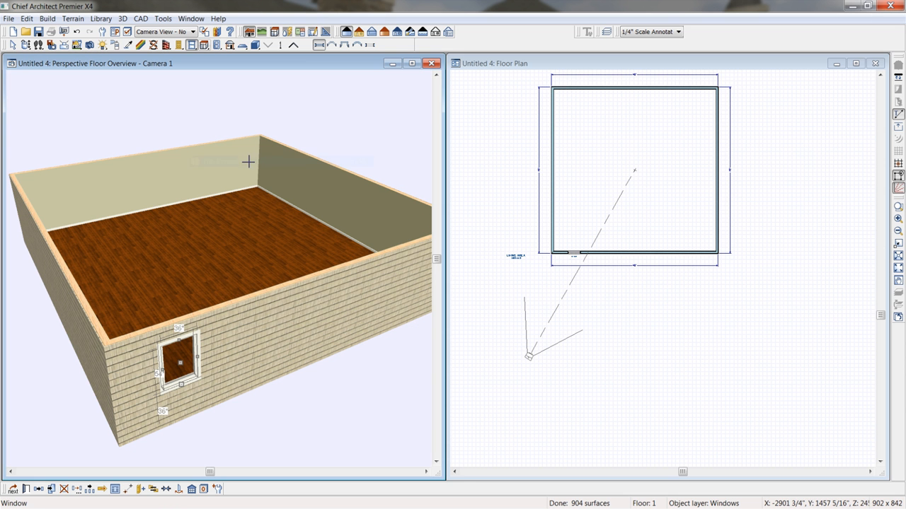
{"action": "left_click", "coordinate": [494, 65]}
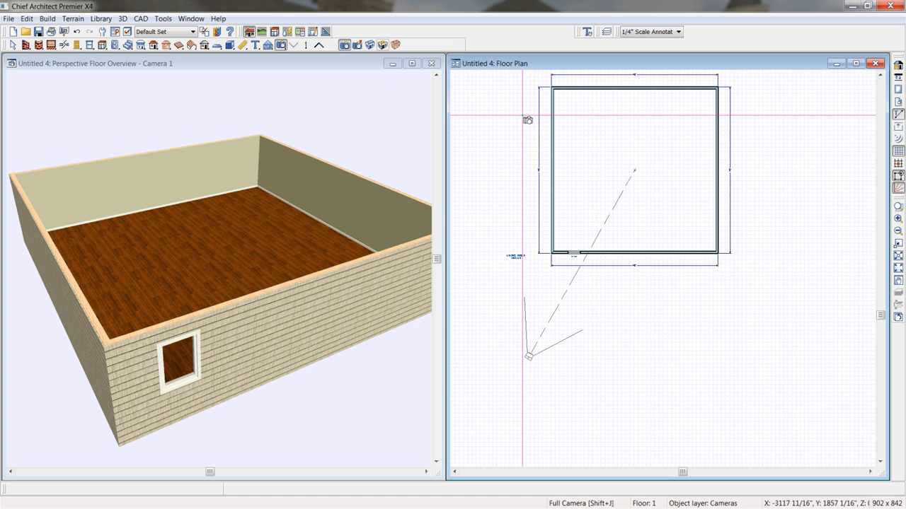
In the floor plan, slide the front wall's window along the wall and set its distance from the nearby corner to 3'
{"action": "key", "text": "space"}
{"action": "middle_click_drag", "start_coordinate": [542, 135], "coordinate": [511, 183]}
{"action": "scroll", "coordinate": [522, 252], "scroll_direction": "up", "scroll_amount": 1}
{"action": "scroll", "coordinate": [522, 252], "scroll_direction": "up", "scroll_amount": 3}
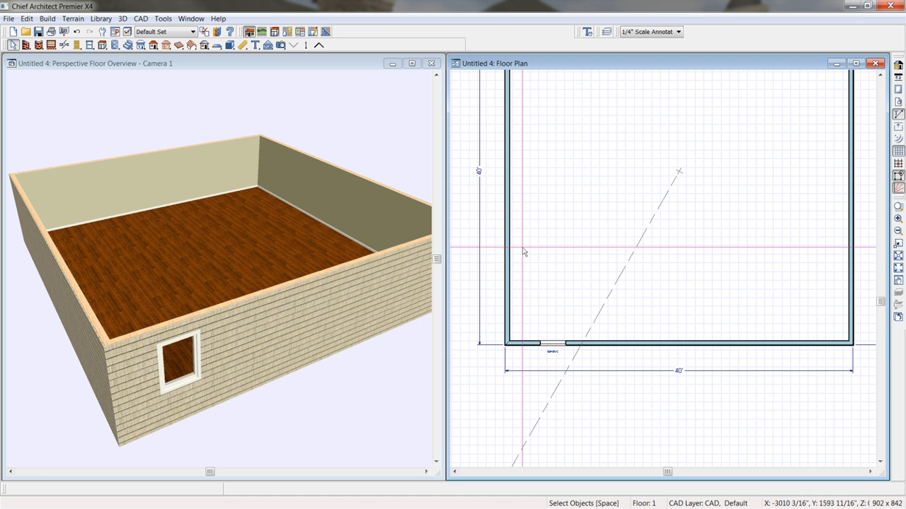
{"action": "left_click", "coordinate": [556, 348]}
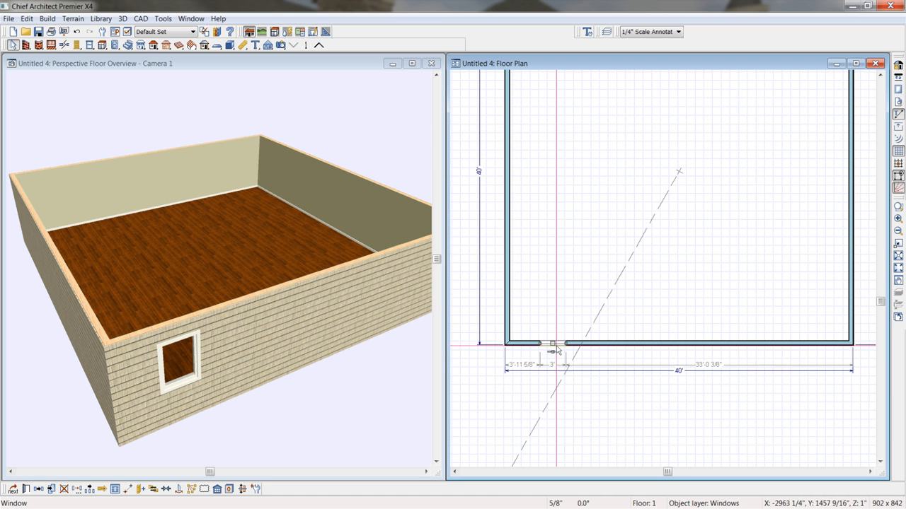
{"action": "scroll", "coordinate": [557, 350], "scroll_direction": "up", "scroll_amount": 2}
{"action": "scroll", "coordinate": [557, 365], "scroll_direction": "up", "scroll_amount": 2}
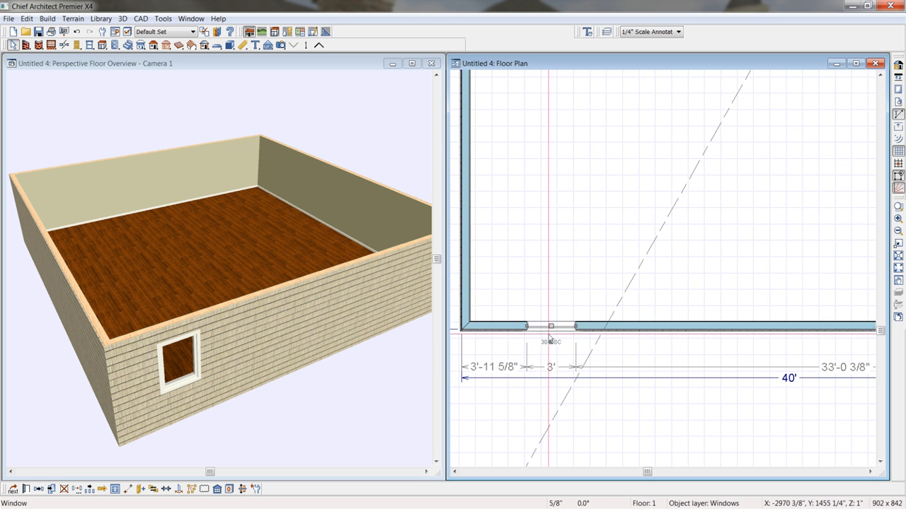
{"action": "left_click_drag", "start_coordinate": [550, 327], "coordinate": [576, 327]}
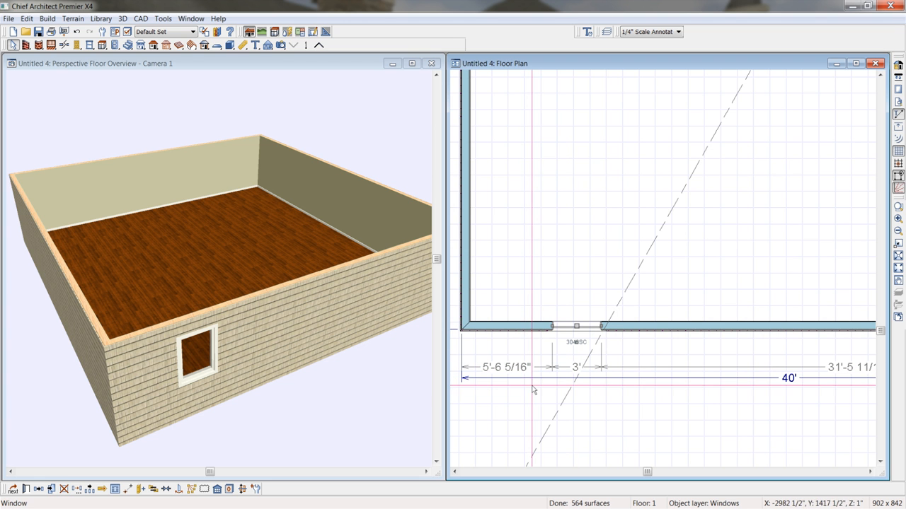
{"action": "left_click", "coordinate": [519, 367]}
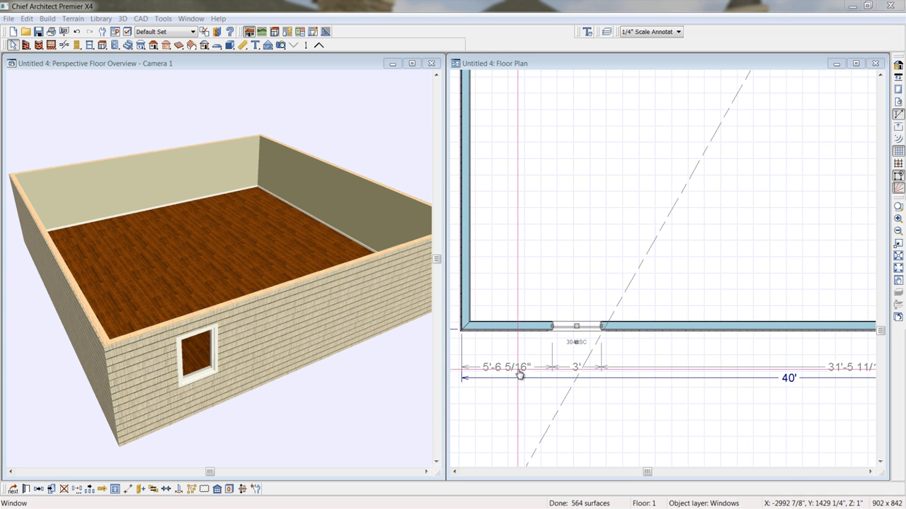
{"action": "type", "text": "3"}
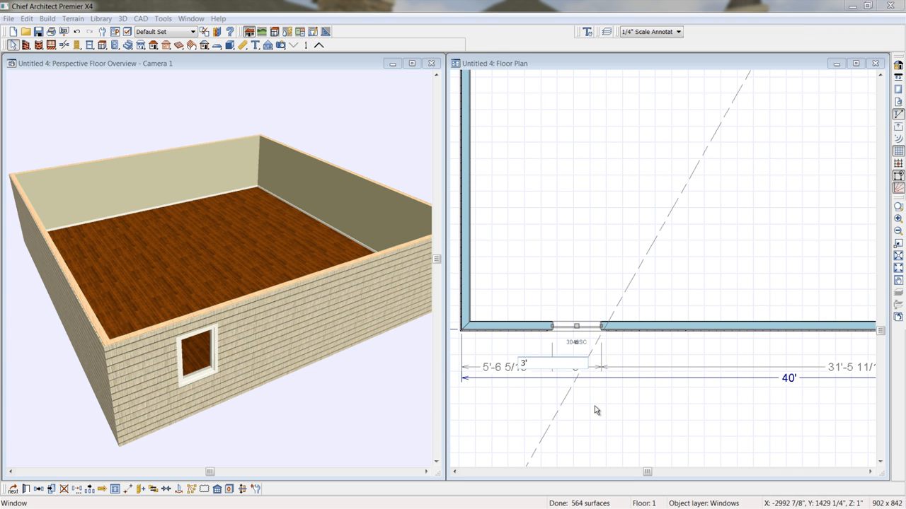
{"action": "key", "text": "Return"}
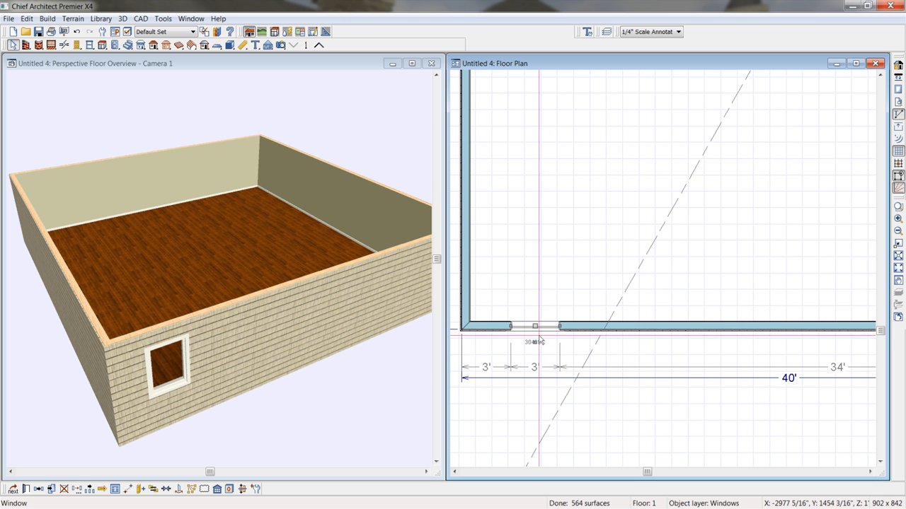
Copy the window twice along the front wall in the perspective view, making a row of three 36" windows
{"action": "scroll", "coordinate": [538, 335], "scroll_direction": "up", "scroll_amount": 1}
{"action": "middle_click_drag", "start_coordinate": [532, 399], "coordinate": [554, 402]}
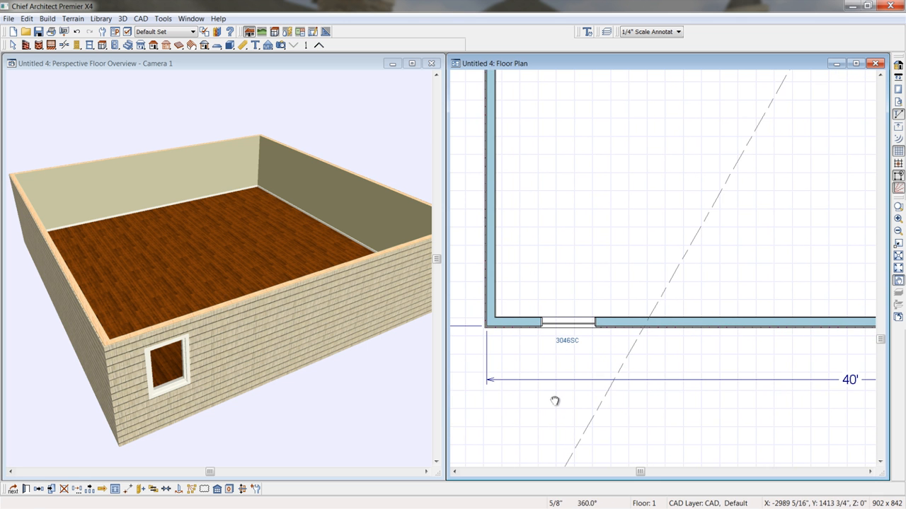
{"action": "left_click", "coordinate": [553, 341]}
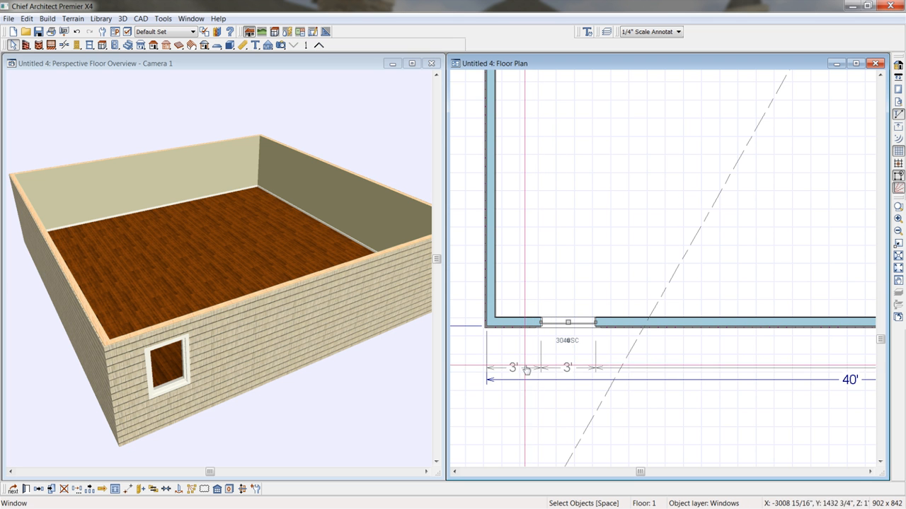
{"action": "left_click", "coordinate": [347, 360]}
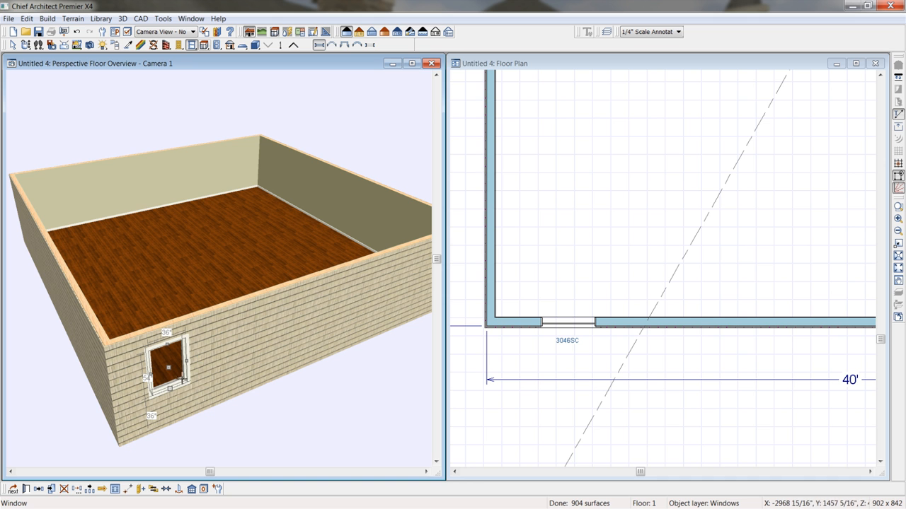
{"action": "left_click", "coordinate": [38, 490]}
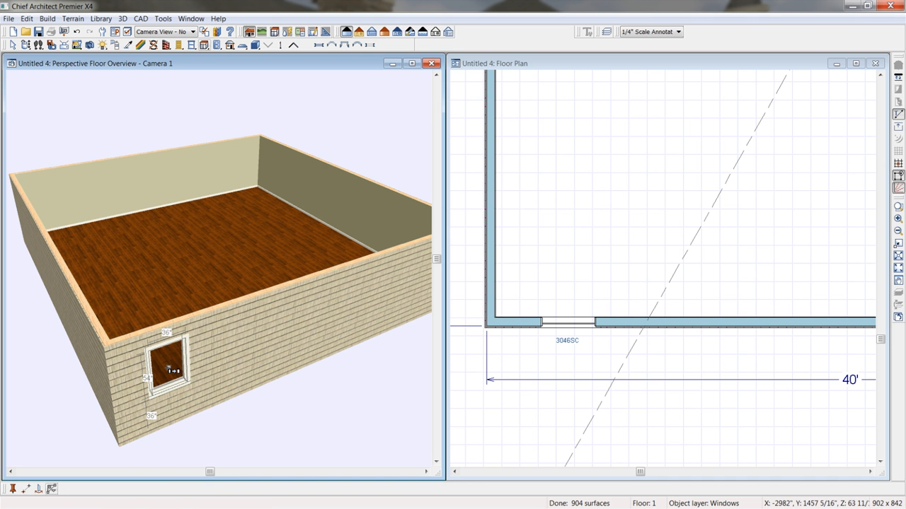
{"action": "left_click_drag", "start_coordinate": [169, 366], "coordinate": [249, 339]}
{"action": "left_click", "coordinate": [38, 489]}
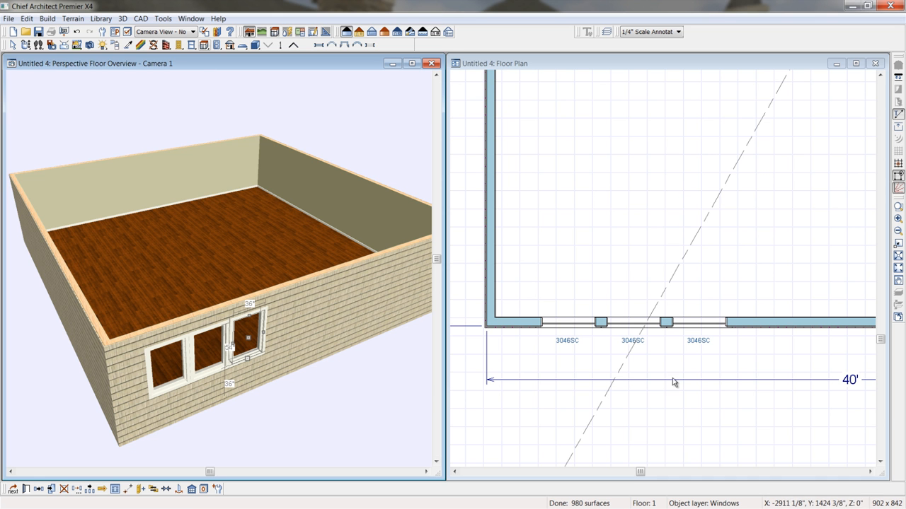
Set the gap between the first and middle windows to 5" in the floor plan
{"action": "left_click", "coordinate": [623, 329]}
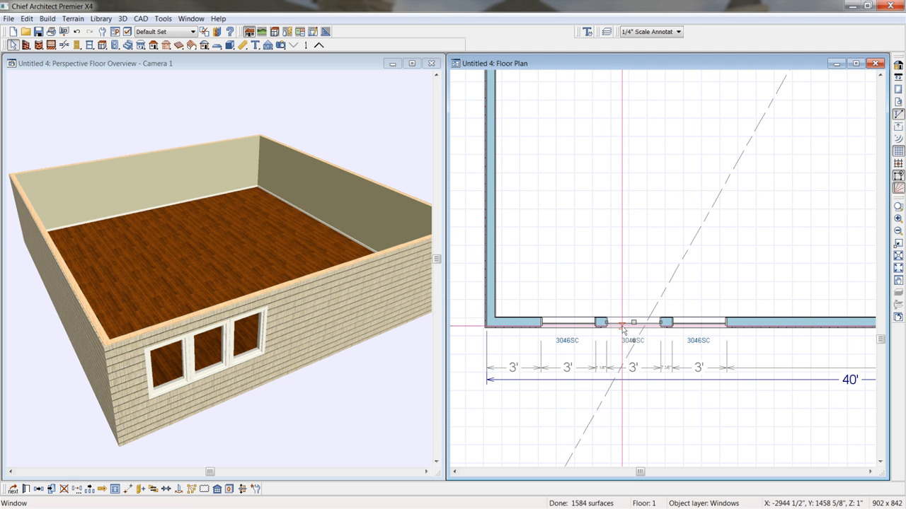
{"action": "key", "text": "Escape"}
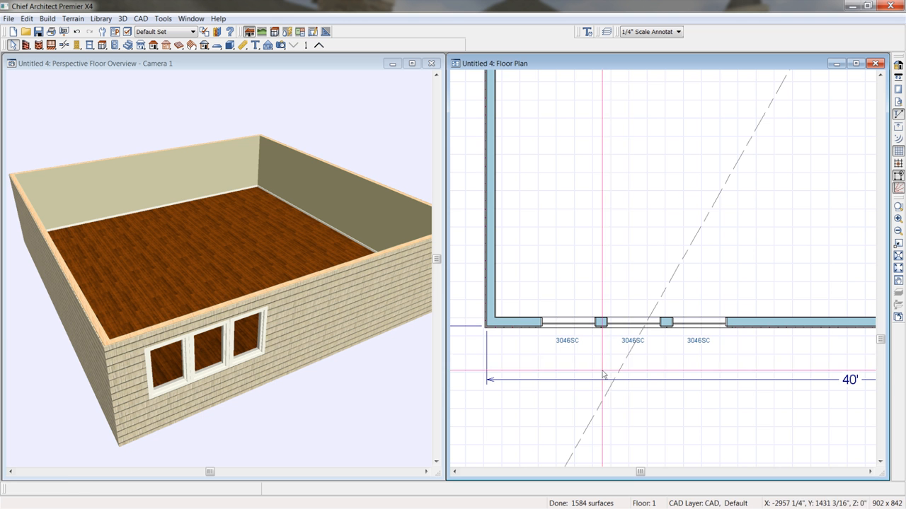
{"action": "left_click", "coordinate": [630, 328]}
{"action": "scroll", "coordinate": [602, 373], "scroll_direction": "up", "scroll_amount": 2}
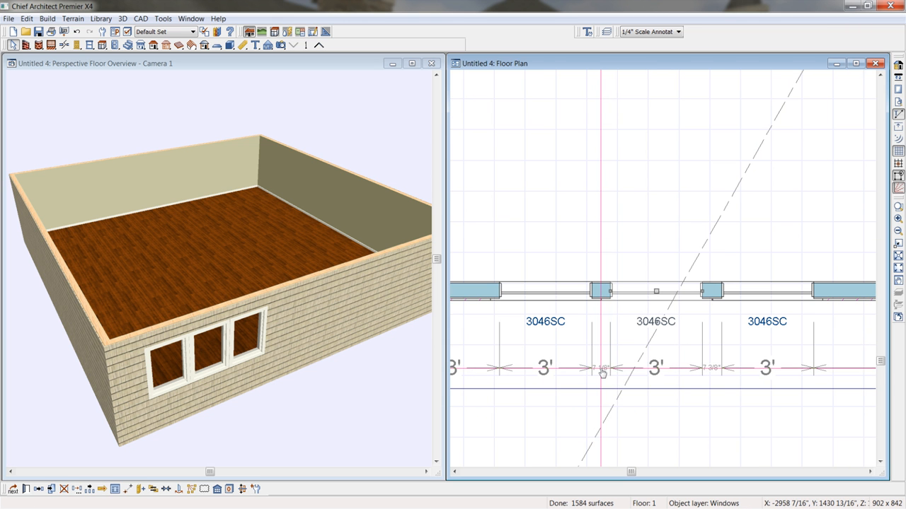
{"action": "left_click", "coordinate": [600, 369]}
{"action": "type", "text": "5"}
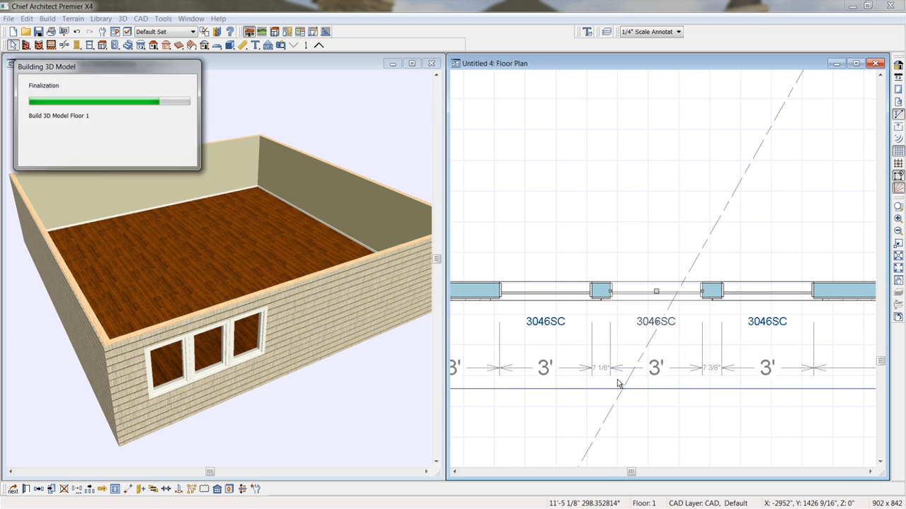
{"action": "key", "text": "Return"}
Set the gap between the middle and third windows to 5", and maximize the perspective overview
{"action": "left_click", "coordinate": [739, 292]}
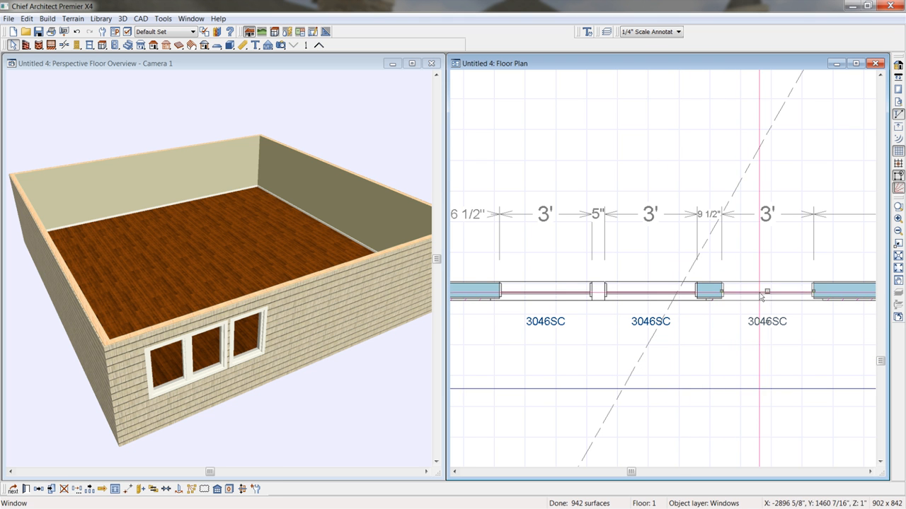
{"action": "left_click", "coordinate": [711, 214]}
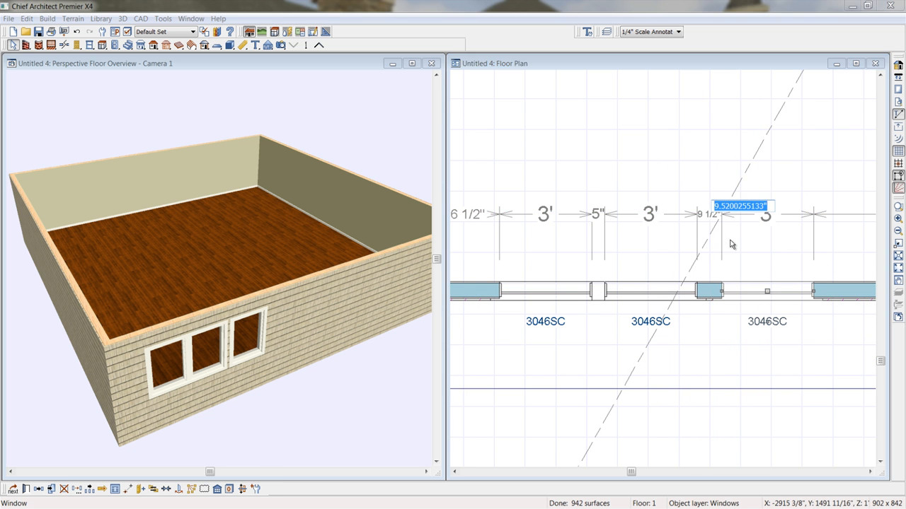
{"action": "type", "text": "5"}
{"action": "key", "text": "Return"}
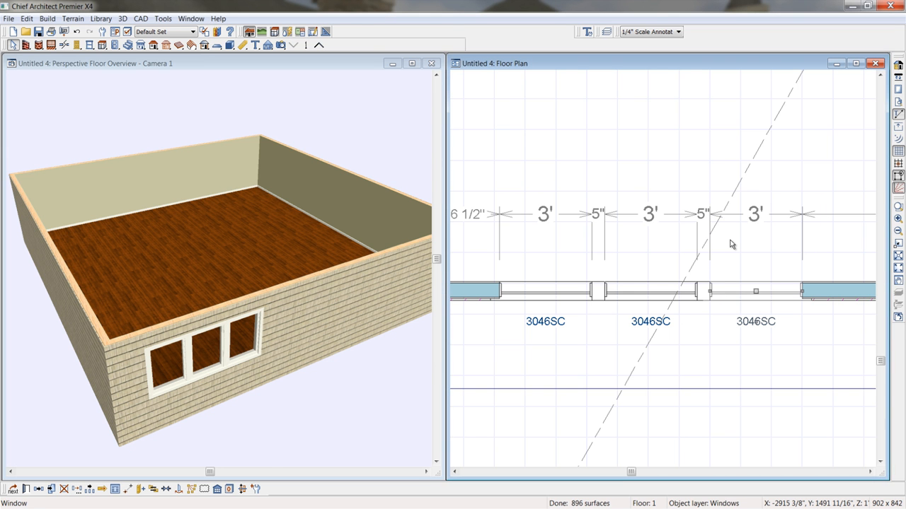
{"action": "left_click", "coordinate": [412, 63]}
Place a hinged door in the front wall beyond the three windows and widen it to 51 1/2"
{"action": "left_click", "coordinate": [177, 46]}
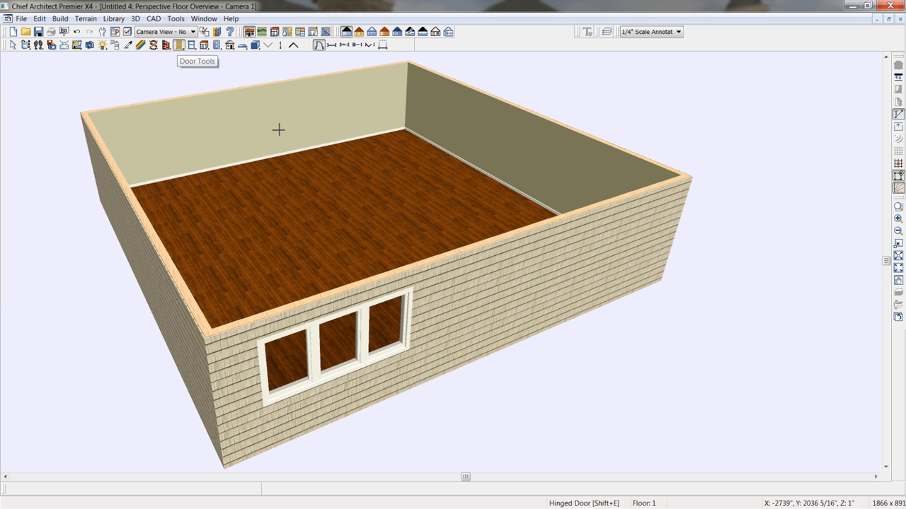
{"action": "left_click", "coordinate": [490, 313]}
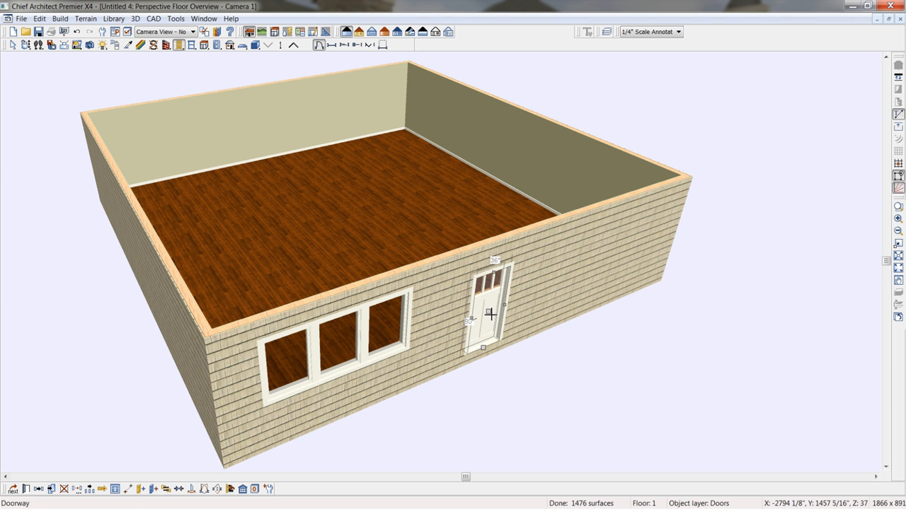
{"action": "mouse_move", "coordinate": [491, 313]}
{"action": "left_mouse_down"}
{"action": "mouse_move", "coordinate": [525, 298]}
{"action": "mouse_move", "coordinate": [493, 309]}
{"action": "left_mouse_up"}
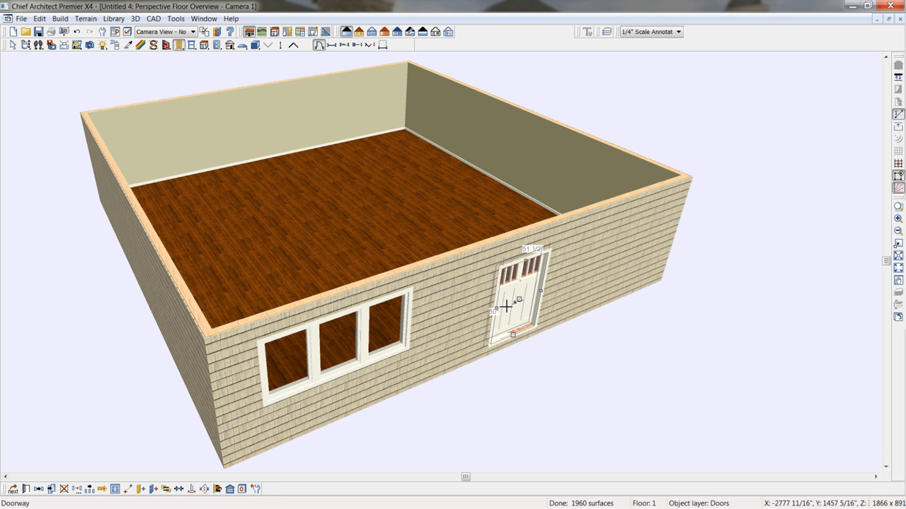
Examine the door's general specification, close it without changes and delete the door
{"action": "double_click", "coordinate": [505, 307]}
{"action": "left_click_drag", "start_coordinate": [195, 56], "coordinate": [221, 73]}
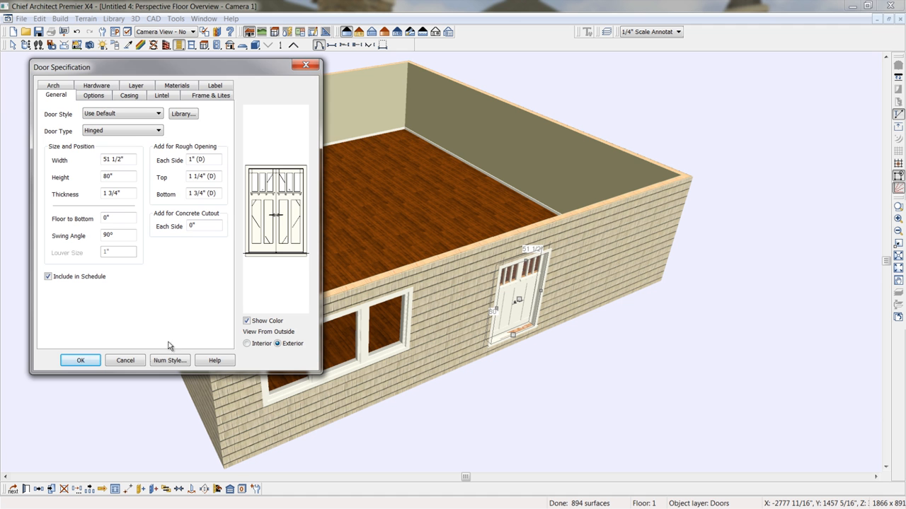
{"action": "left_click", "coordinate": [126, 361]}
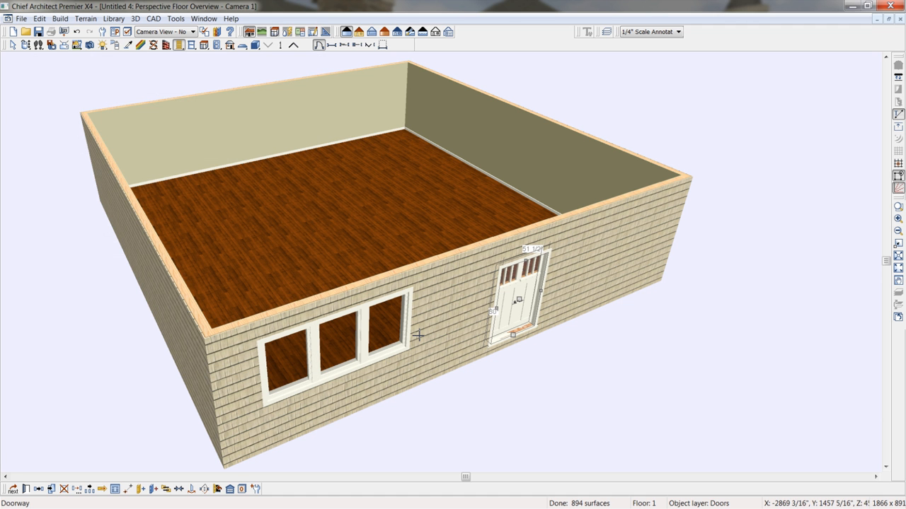
{"action": "key", "text": "Delete"}
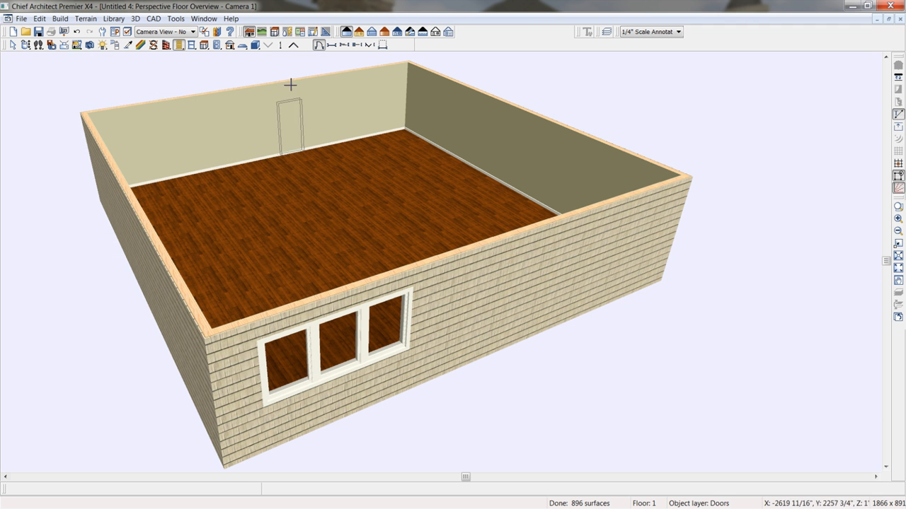
Place the Empress Door from the library's Simpson Door Company Mastermark Collection in the front wall beyond the windows
{"action": "left_click", "coordinate": [222, 34]}
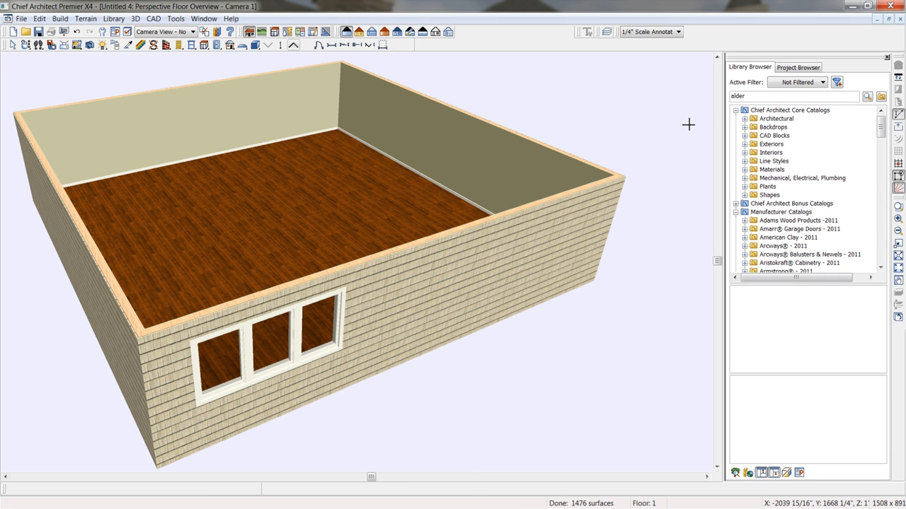
{"action": "left_click_drag", "start_coordinate": [881, 133], "coordinate": [880, 201]}
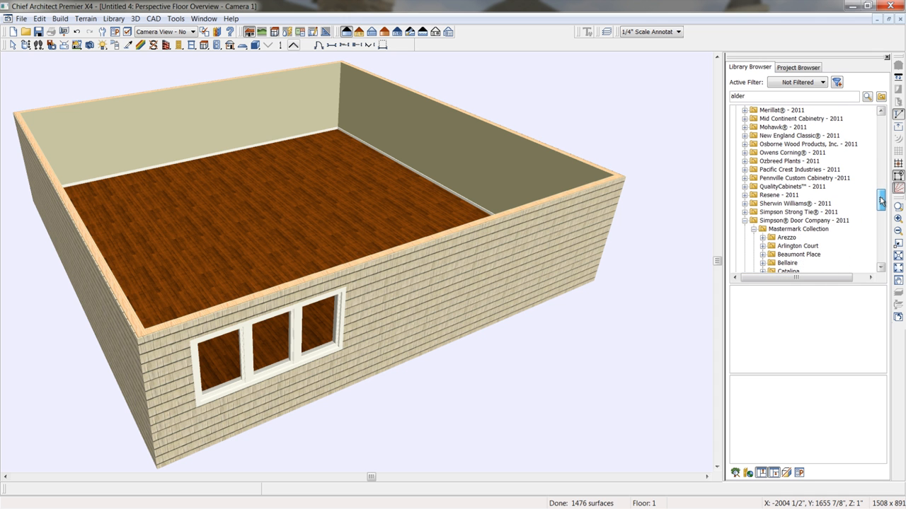
{"action": "left_click", "coordinate": [764, 220]}
{"action": "left_click_drag", "start_coordinate": [881, 204], "coordinate": [882, 220]}
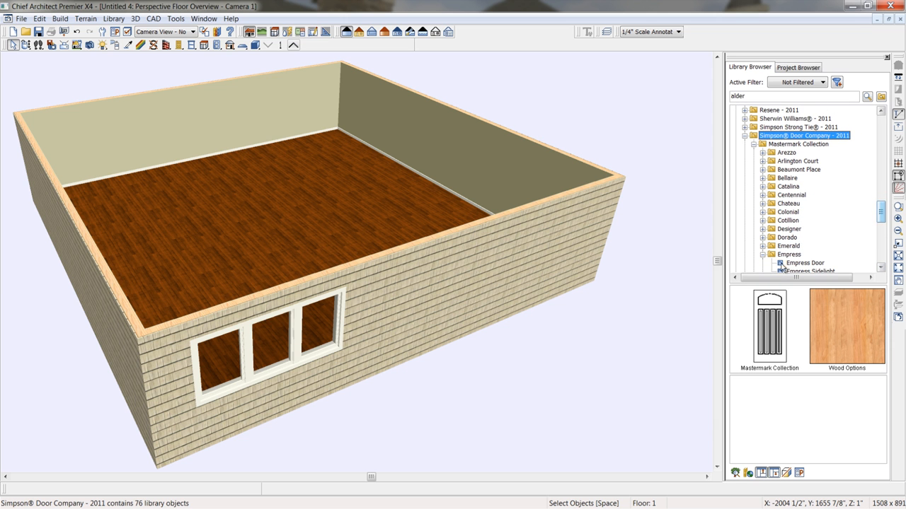
{"action": "left_click", "coordinate": [788, 255]}
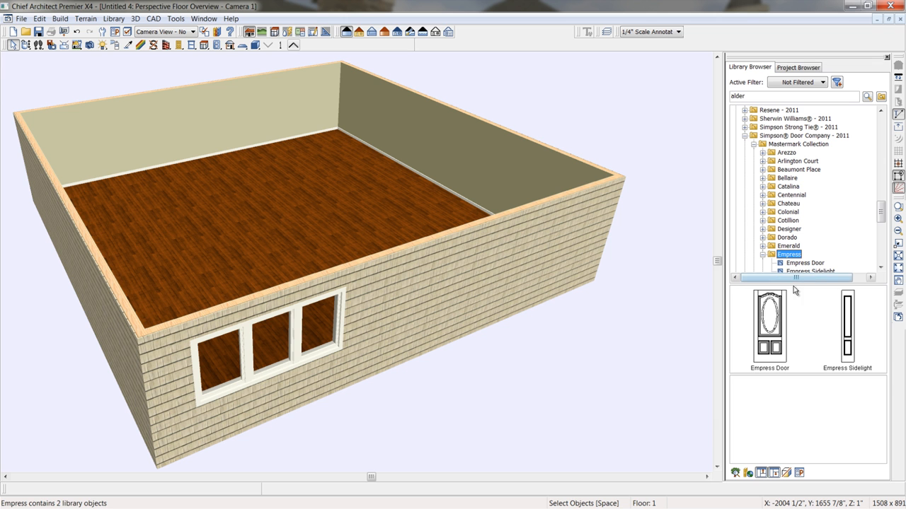
{"action": "left_click", "coordinate": [775, 328]}
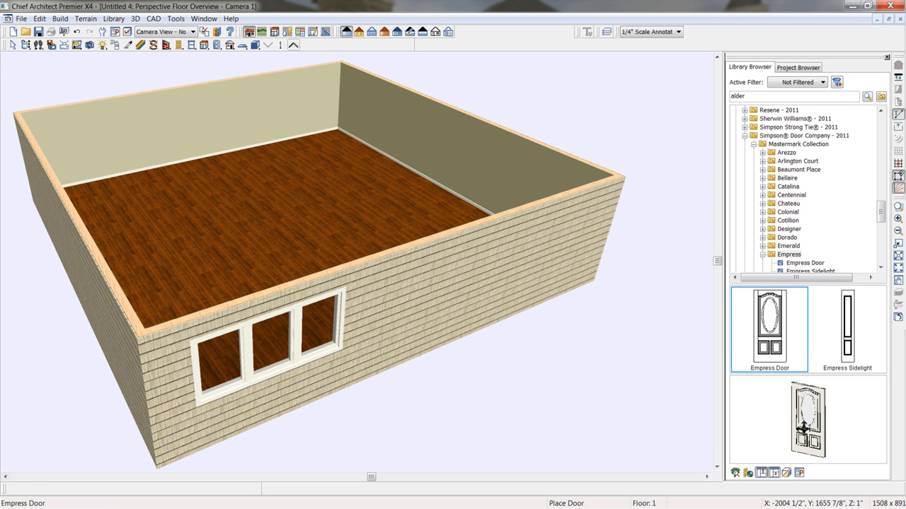
{"action": "left_click", "coordinate": [440, 296]}
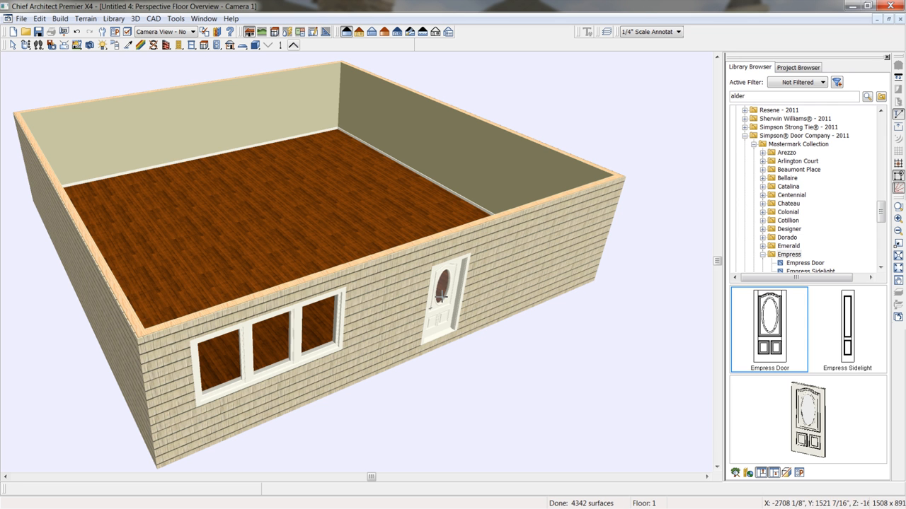
Place an Empress Sidelight from the library in the front wall, directly beside the Empress Door on the side away from the windows
{"action": "left_click", "coordinate": [25, 44]}
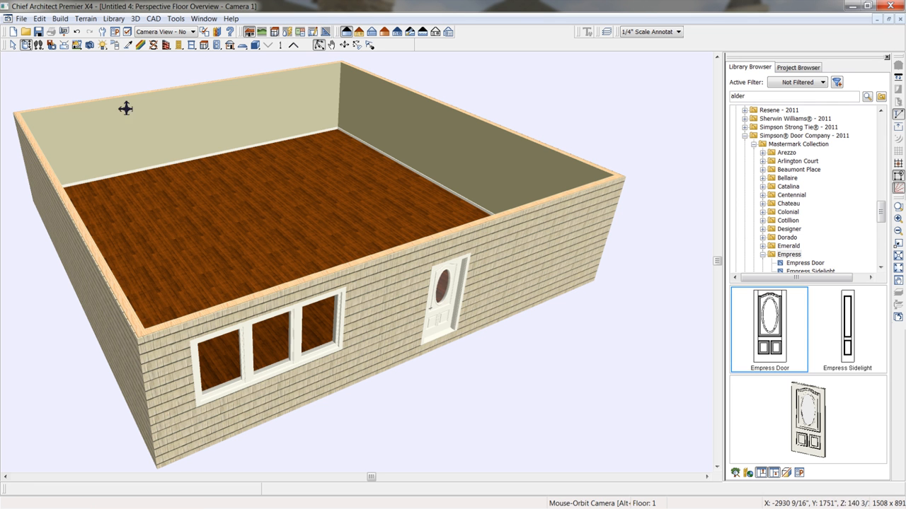
{"action": "left_click_drag", "start_coordinate": [347, 281], "coordinate": [320, 271]}
{"action": "scroll", "coordinate": [319, 264], "scroll_direction": "up", "scroll_amount": 3}
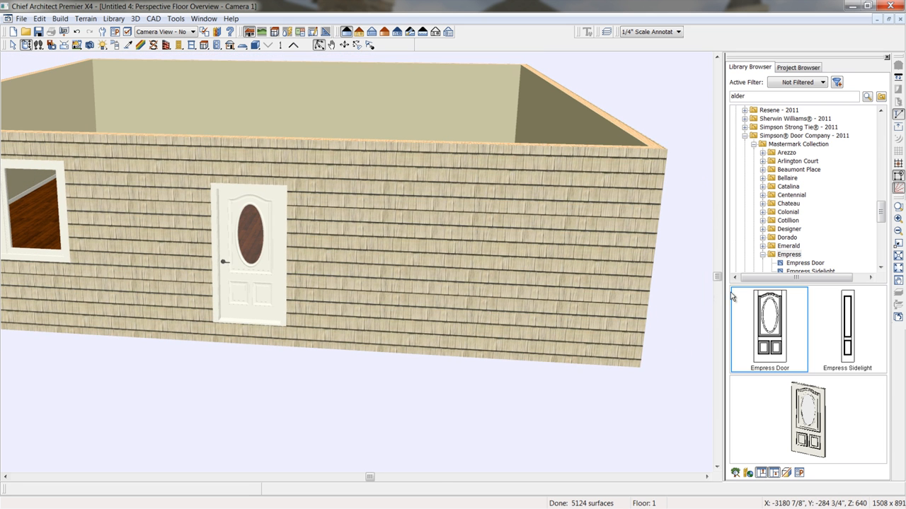
{"action": "left_click", "coordinate": [838, 332]}
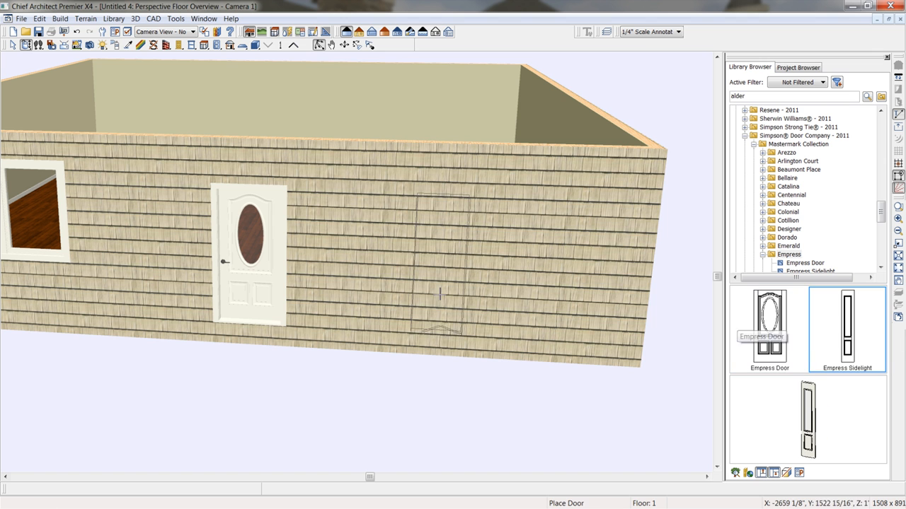
{"action": "left_click", "coordinate": [308, 284]}
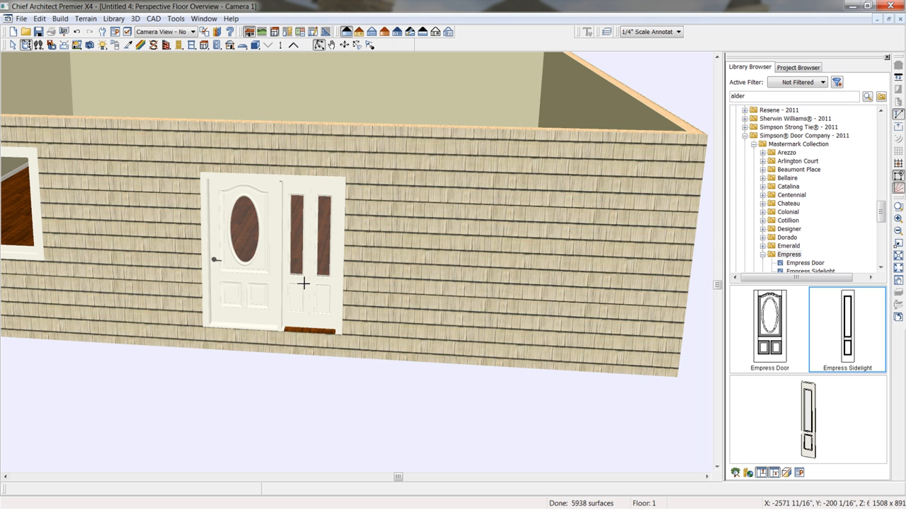
Set the Empress Sidelight to an 18" wide Hinged door type
{"action": "left_click", "coordinate": [303, 283]}
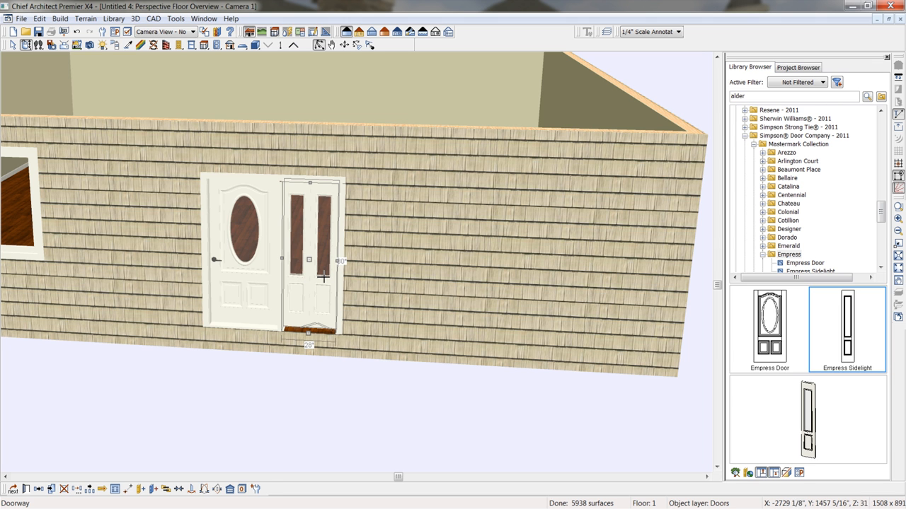
{"action": "double_click", "coordinate": [338, 265]}
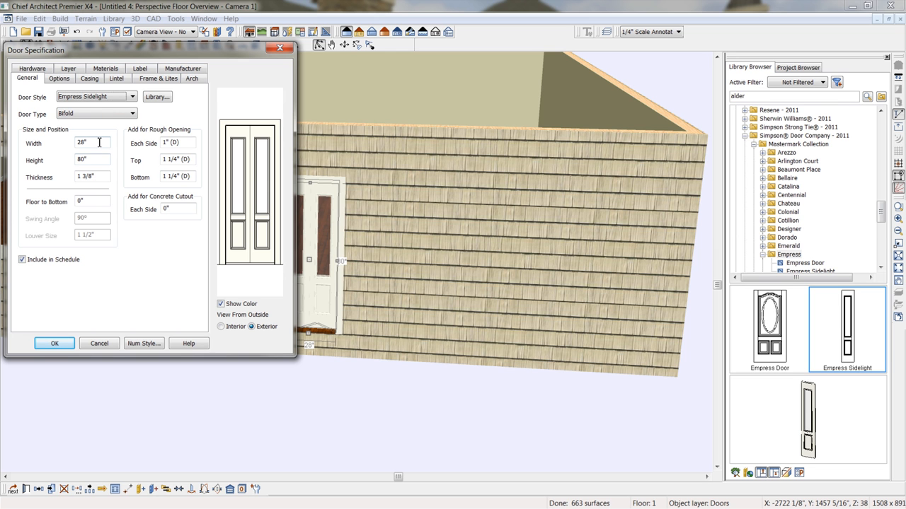
{"action": "left_click_drag", "start_coordinate": [96, 142], "coordinate": [65, 146]}
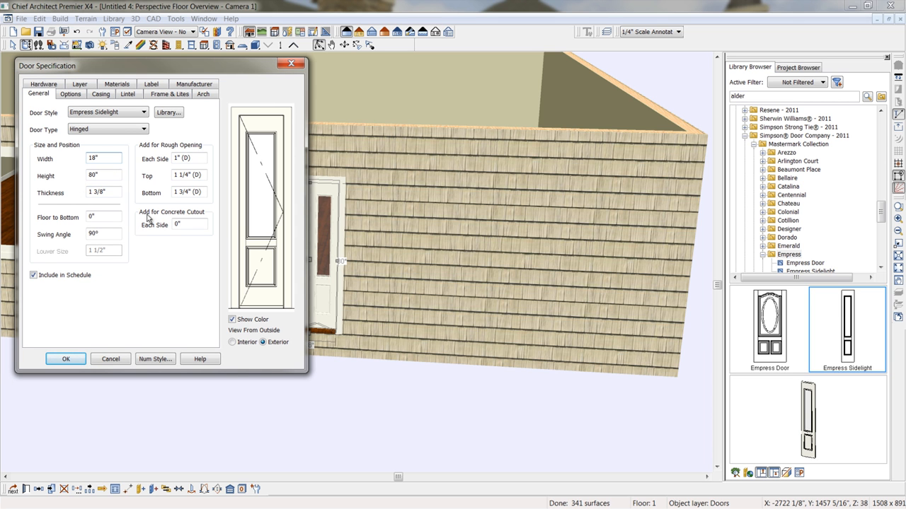
{"action": "left_click", "coordinate": [66, 359]}
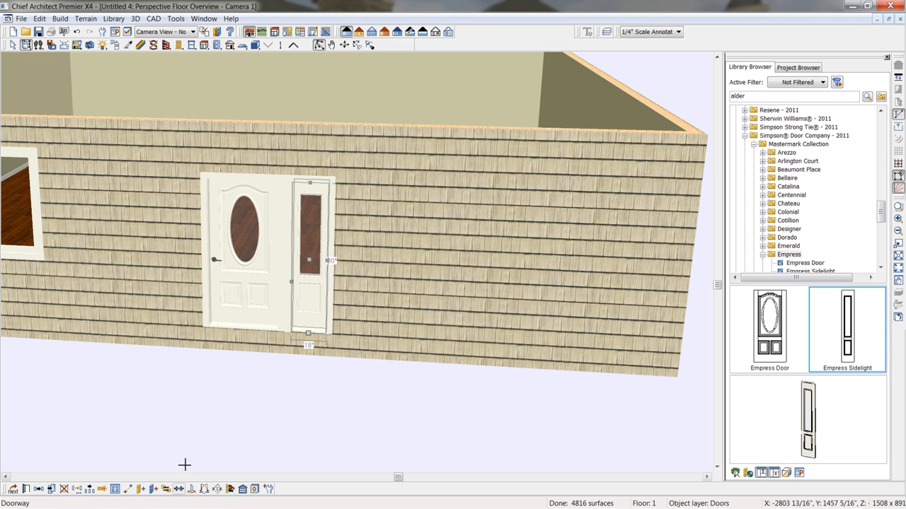
Copy the sidelight by reflecting it about the Empress Door, adding a matching sidelight on the door's window side
{"action": "left_click", "coordinate": [39, 488]}
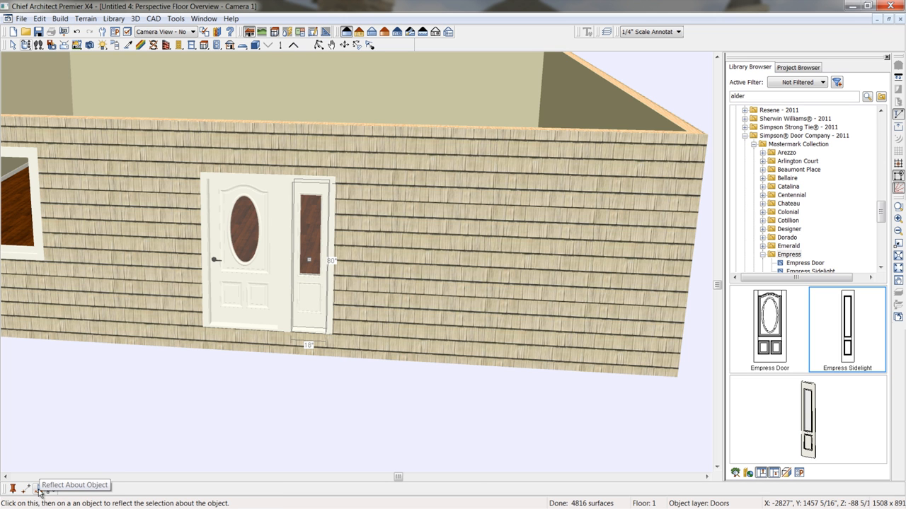
{"action": "left_click", "coordinate": [240, 272]}
{"action": "left_click", "coordinate": [247, 227]}
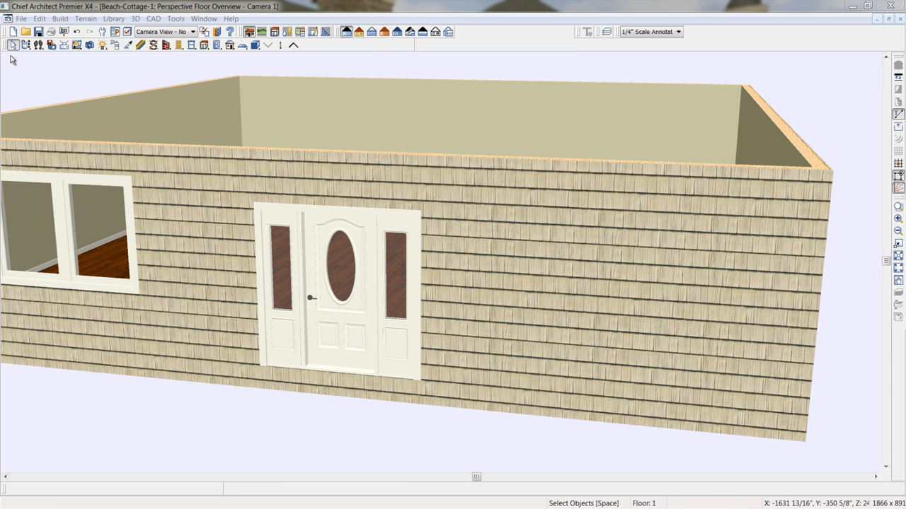
Look over the house from above in the perspective overview and switch to the Beach-Cottage-1 floor plan
{"action": "left_click", "coordinate": [25, 45]}
{"action": "left_click_drag", "start_coordinate": [257, 149], "coordinate": [262, 196]}
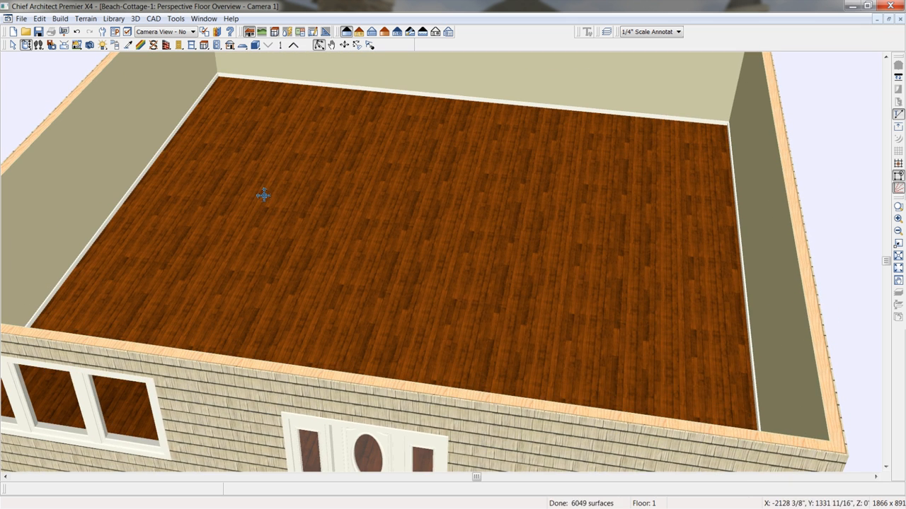
{"action": "scroll", "coordinate": [266, 196], "scroll_direction": "down", "scroll_amount": 3}
{"action": "left_click", "coordinate": [213, 19]}
{"action": "left_click", "coordinate": [246, 223]}
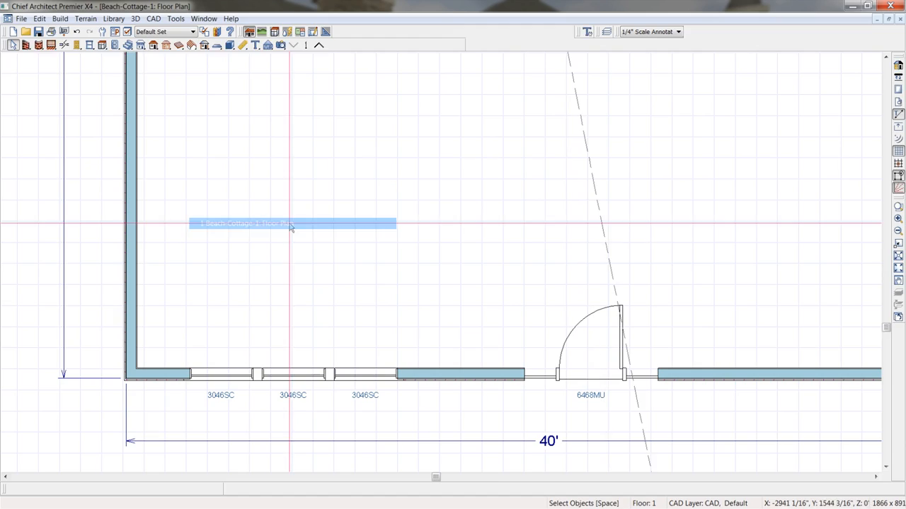
Center the mulled entry door unit on the room within the front wall
{"action": "scroll", "coordinate": [333, 309], "scroll_direction": "down", "scroll_amount": 4}
{"action": "middle_click_drag", "start_coordinate": [463, 252], "coordinate": [417, 355]}
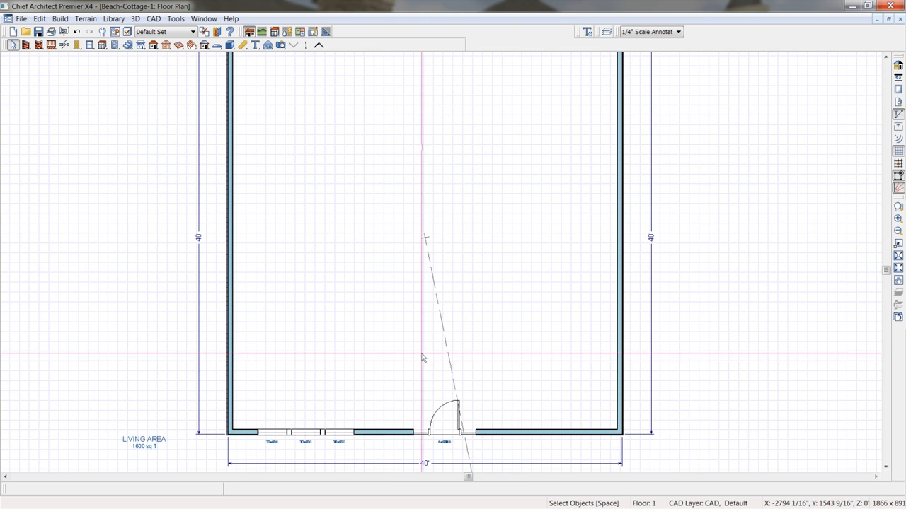
{"action": "left_click", "coordinate": [444, 433]}
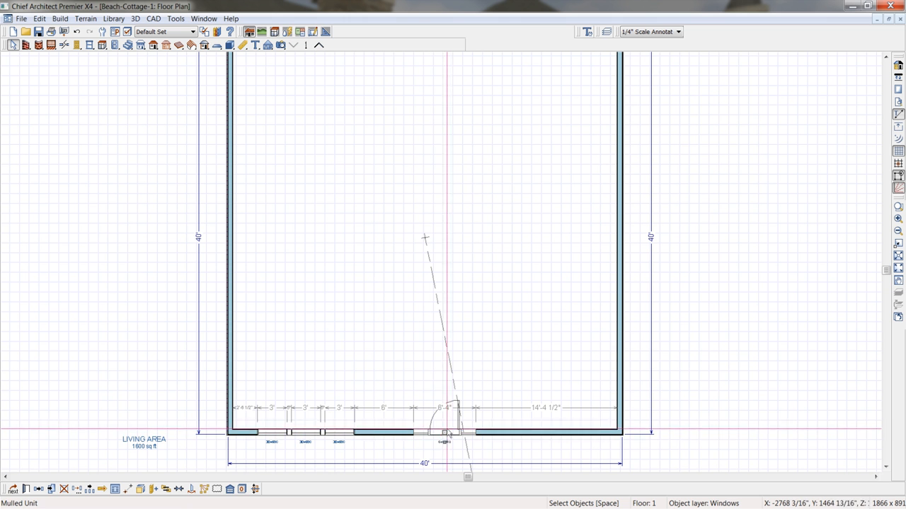
{"action": "left_click", "coordinate": [180, 489]}
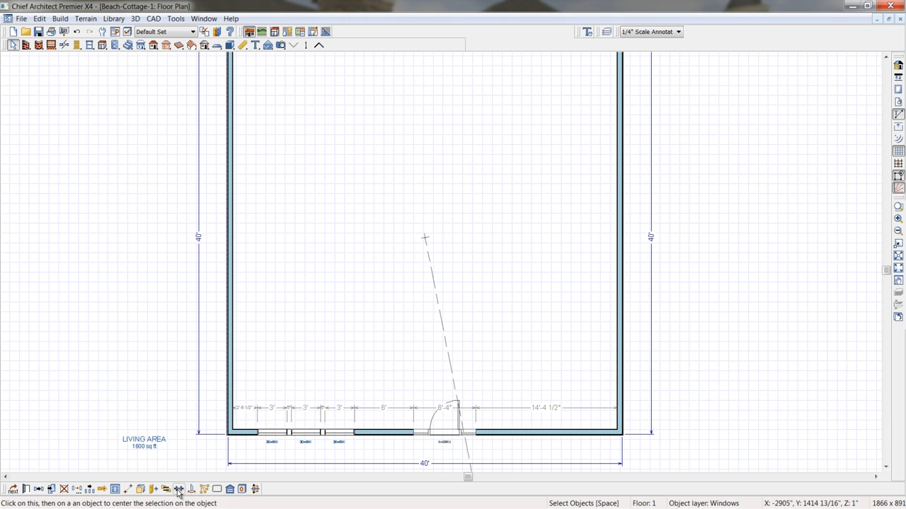
{"action": "left_click", "coordinate": [391, 340]}
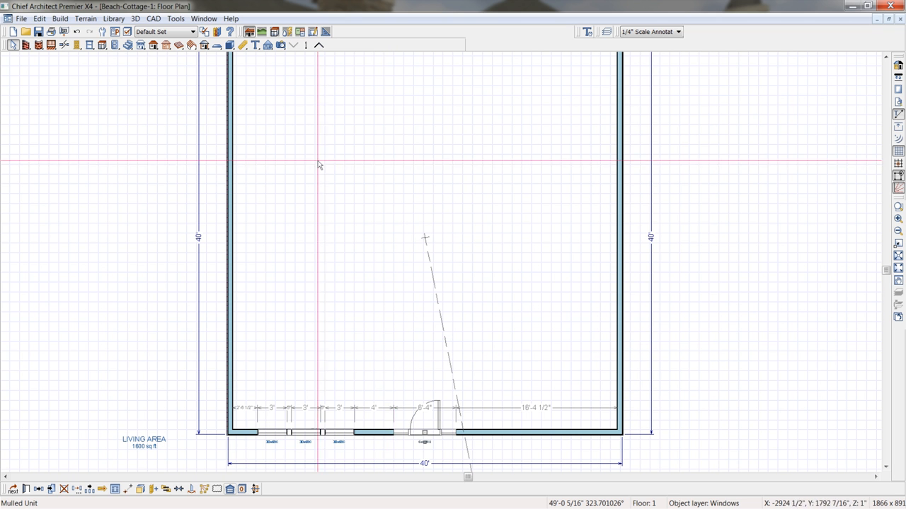
Examine the layers and available wall types in the Shake Siding-6 Tan exterior wall definition, and close the wall defaults without changes
{"action": "left_click", "coordinate": [26, 46]}
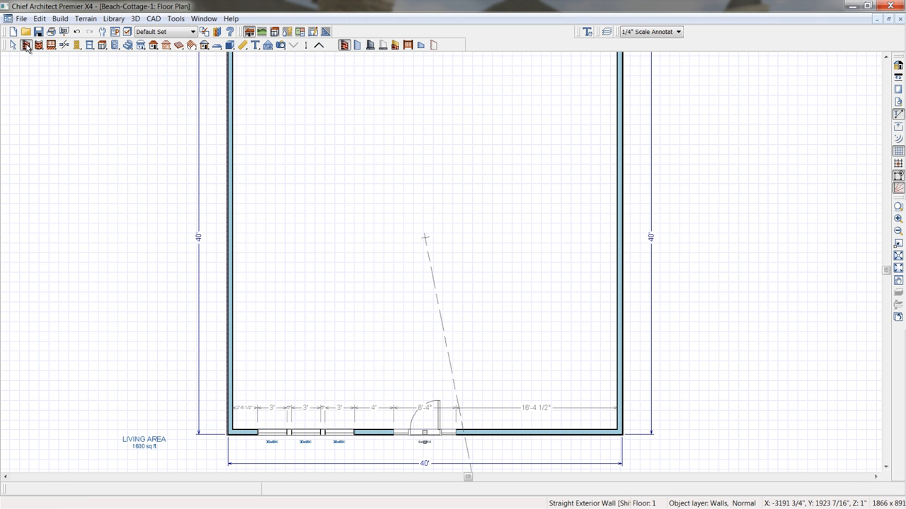
{"action": "double_click", "coordinate": [357, 45]}
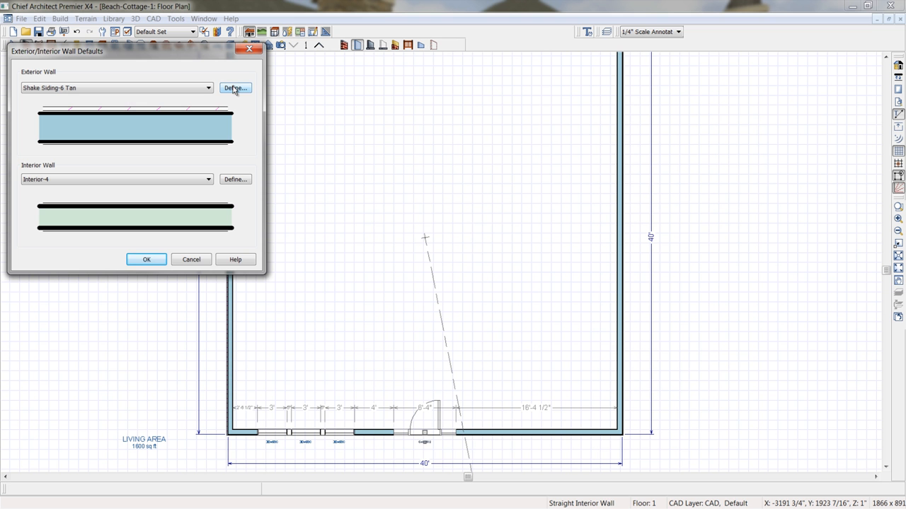
{"action": "left_click", "coordinate": [234, 88]}
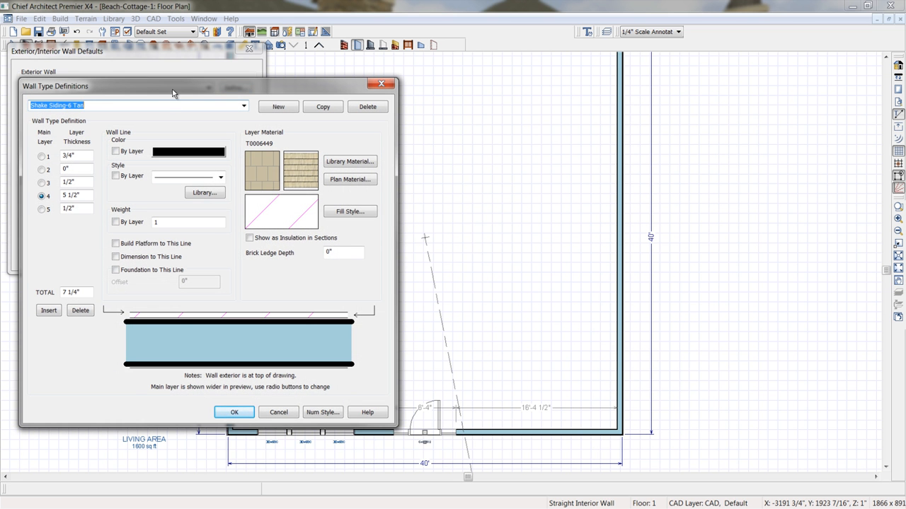
{"action": "left_click_drag", "start_coordinate": [173, 92], "coordinate": [176, 92]}
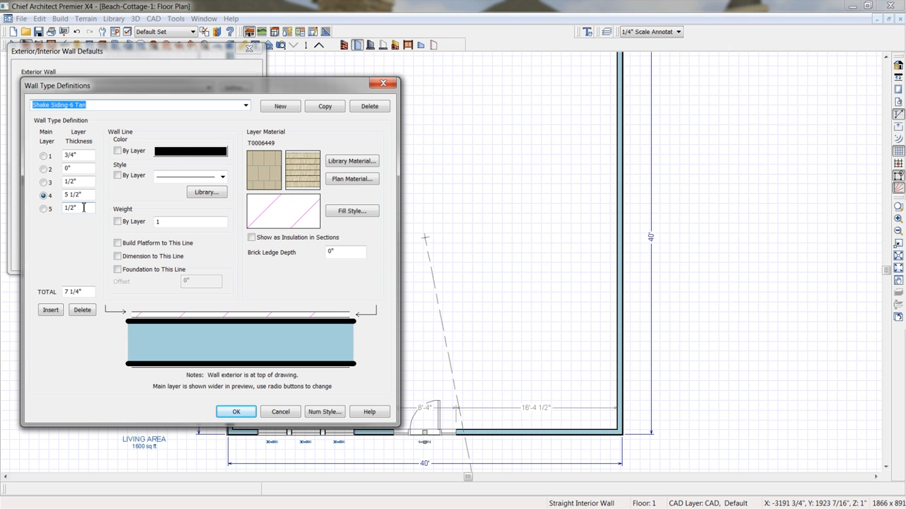
{"action": "left_click", "coordinate": [246, 107]}
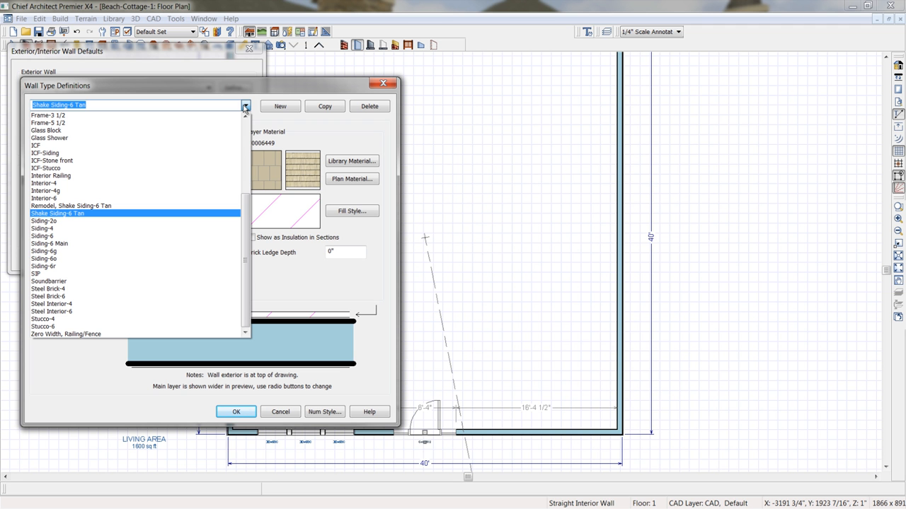
{"action": "left_click", "coordinate": [253, 92]}
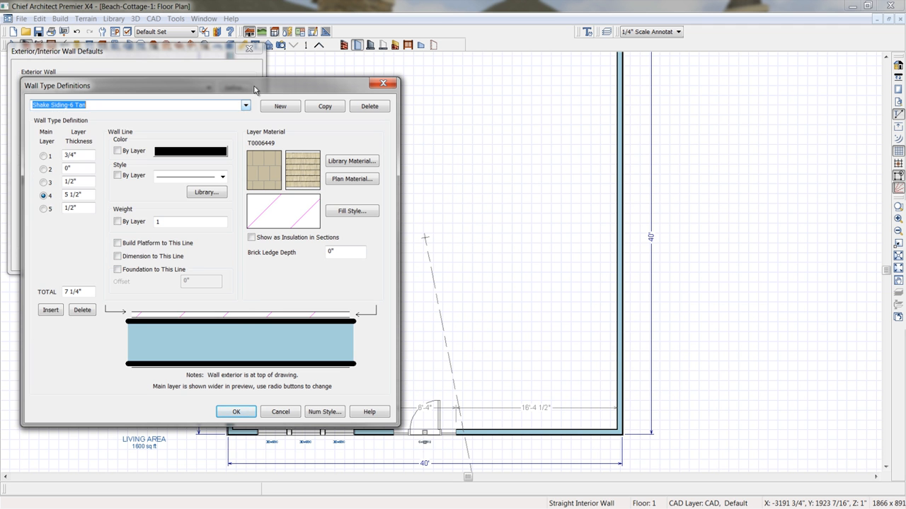
{"action": "left_click", "coordinate": [383, 83]}
{"action": "left_click", "coordinate": [248, 48]}
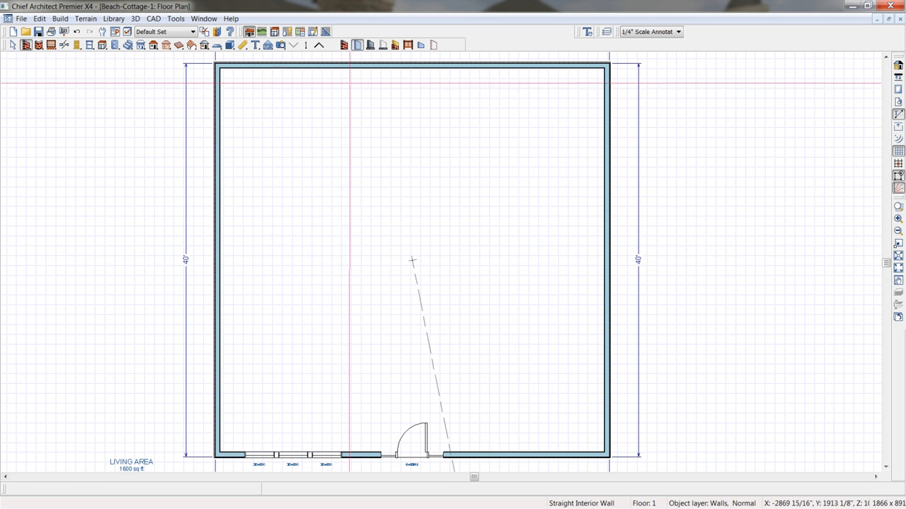
Draw three straight interior walls forming a small room about 7'-6" by 7'-5" against the inside of the left exterior wall
{"action": "left_click", "coordinate": [358, 46]}
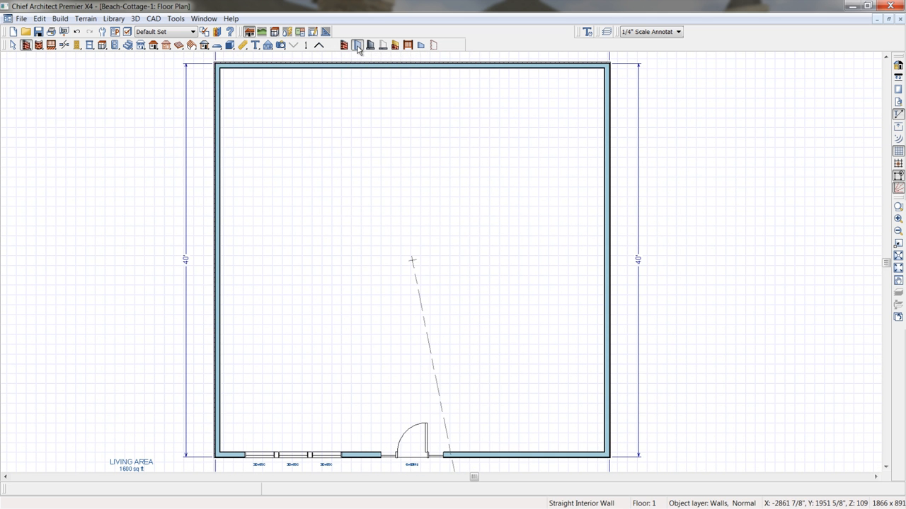
{"action": "mouse_move", "coordinate": [216, 216]}
{"action": "left_mouse_down"}
{"action": "mouse_move", "coordinate": [293, 215]}
{"action": "mouse_move", "coordinate": [294, 290]}
{"action": "left_mouse_up"}
{"action": "left_click_drag", "start_coordinate": [294, 290], "coordinate": [217, 291]}
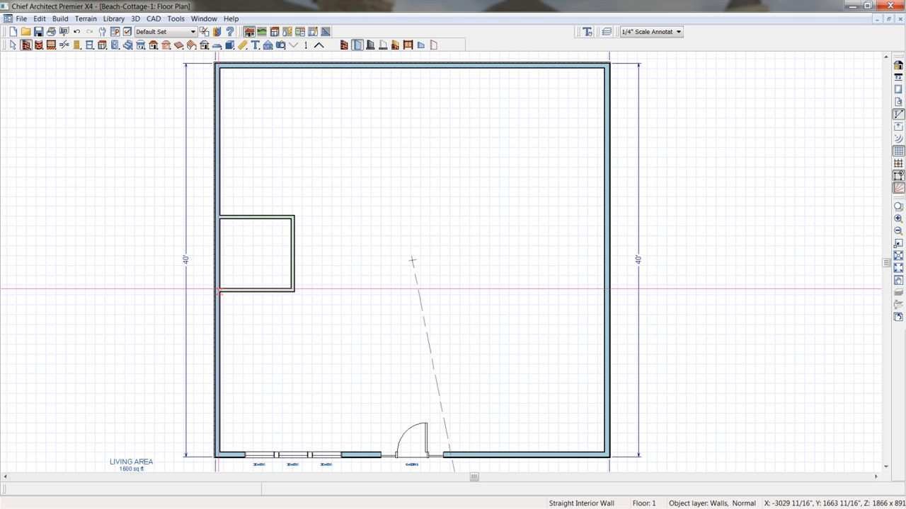
Add a manual dimension string along the full left exterior wall, locating the small room's upper and lower walls
{"action": "left_click", "coordinate": [255, 216]}
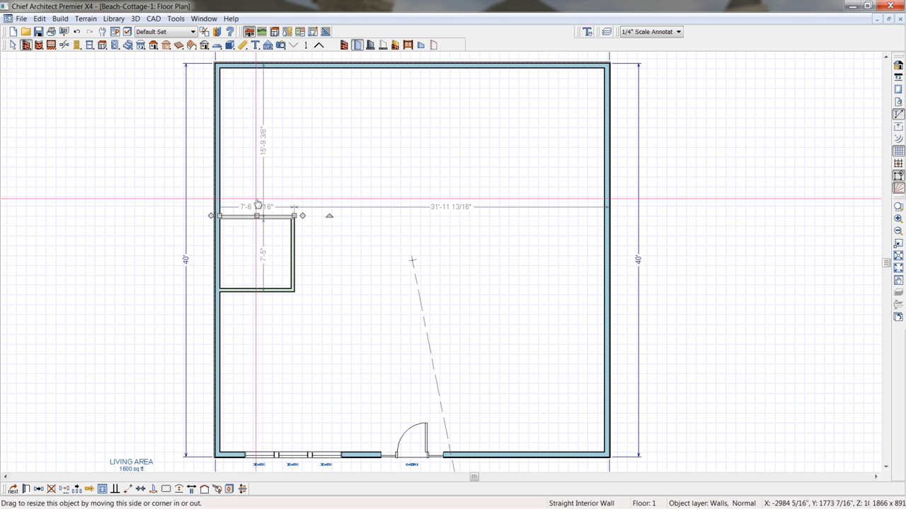
{"action": "left_click", "coordinate": [242, 44]}
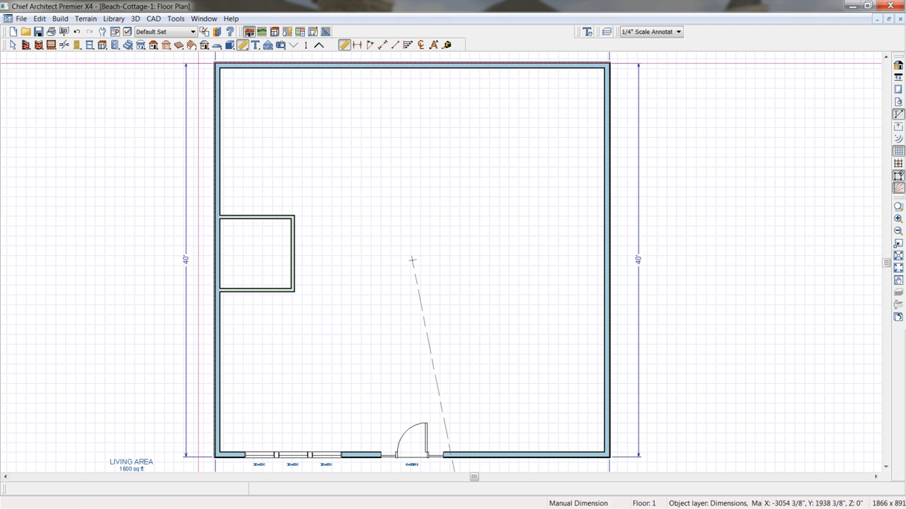
{"action": "left_click_drag", "start_coordinate": [208, 59], "coordinate": [208, 454]}
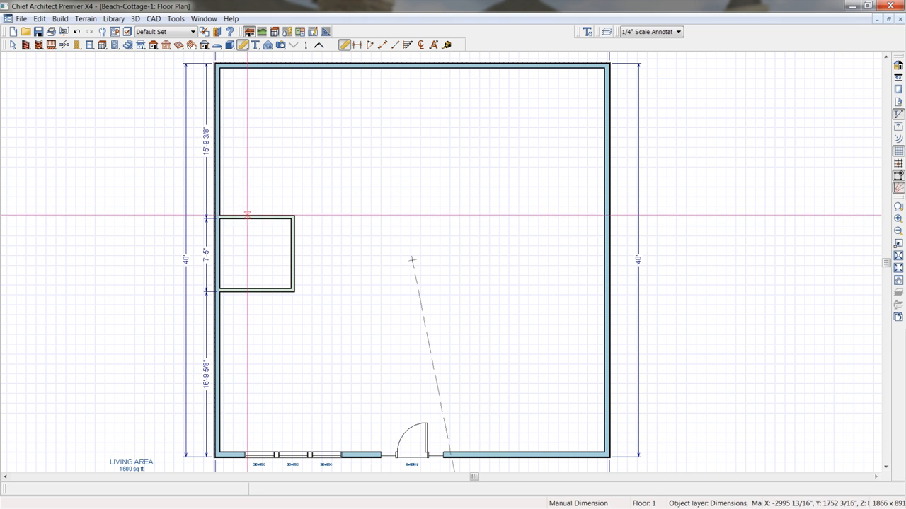
Move the small room's upper wall by setting its dimension from the top exterior wall to 20'-1"
{"action": "left_click", "coordinate": [245, 215]}
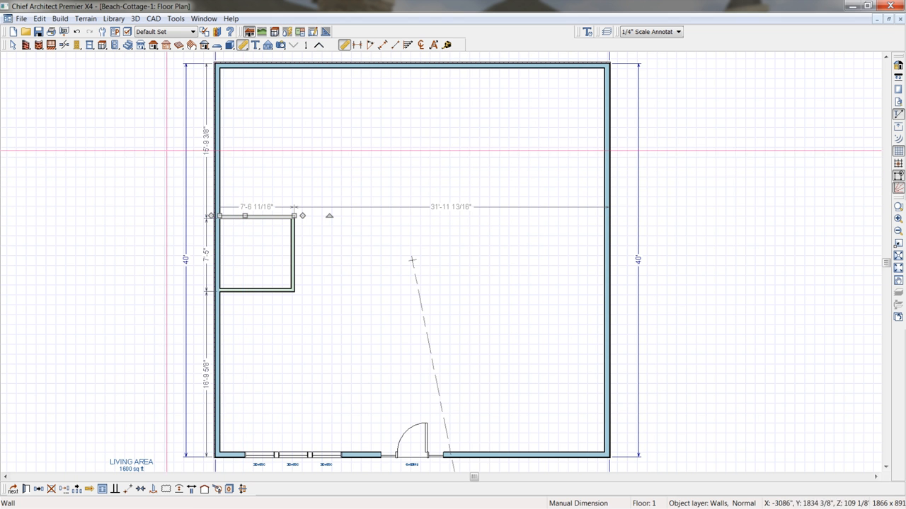
{"action": "left_click", "coordinate": [205, 144]}
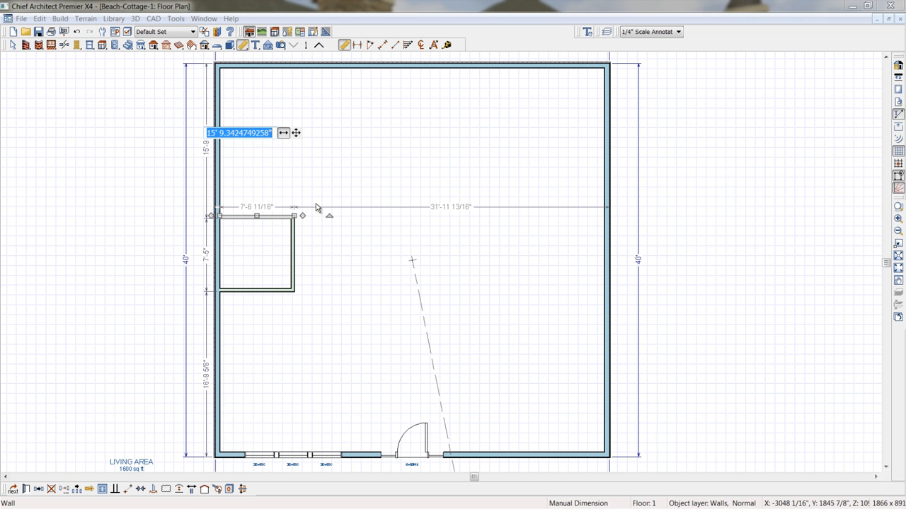
{"action": "type", "text": "20' 1"}
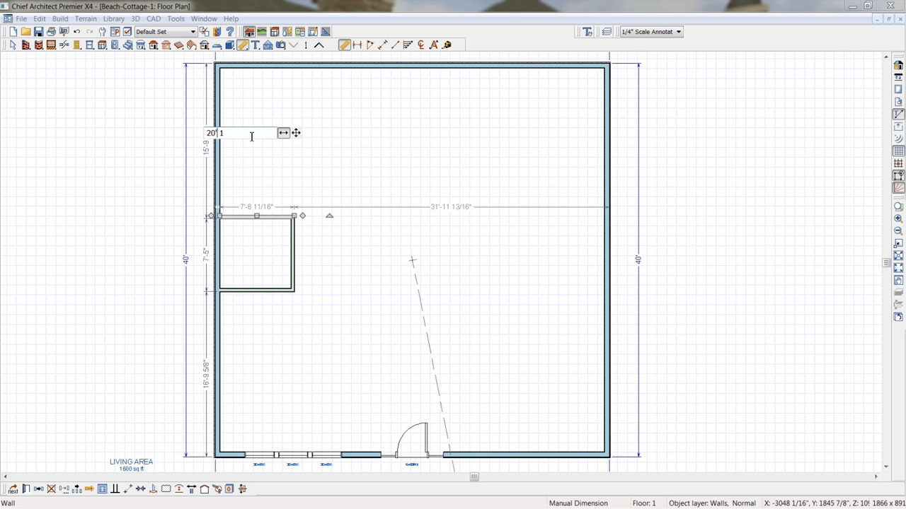
{"action": "key", "text": "Return"}
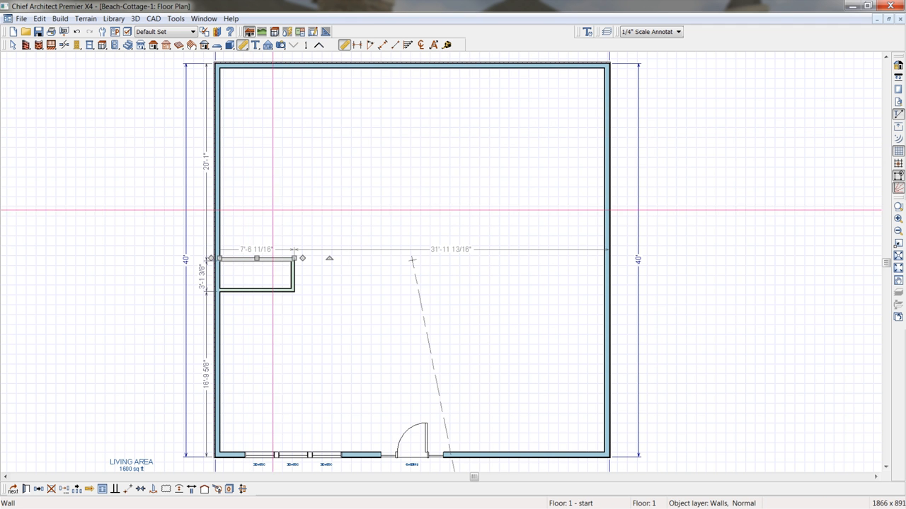
Move the small room's lower wall by setting its dimension from the room's upper wall to 5'
{"action": "left_click", "coordinate": [251, 290]}
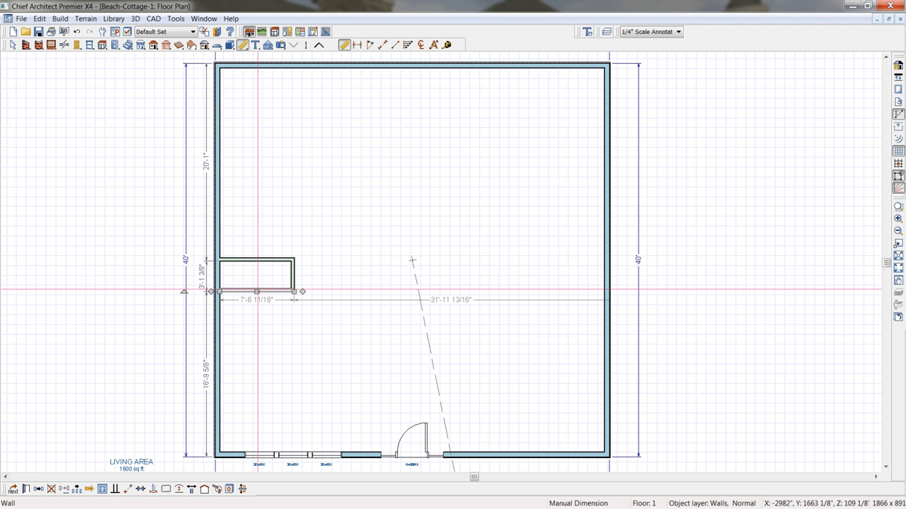
{"action": "left_click_drag", "start_coordinate": [257, 291], "coordinate": [256, 305]}
{"action": "left_click", "coordinate": [207, 288]}
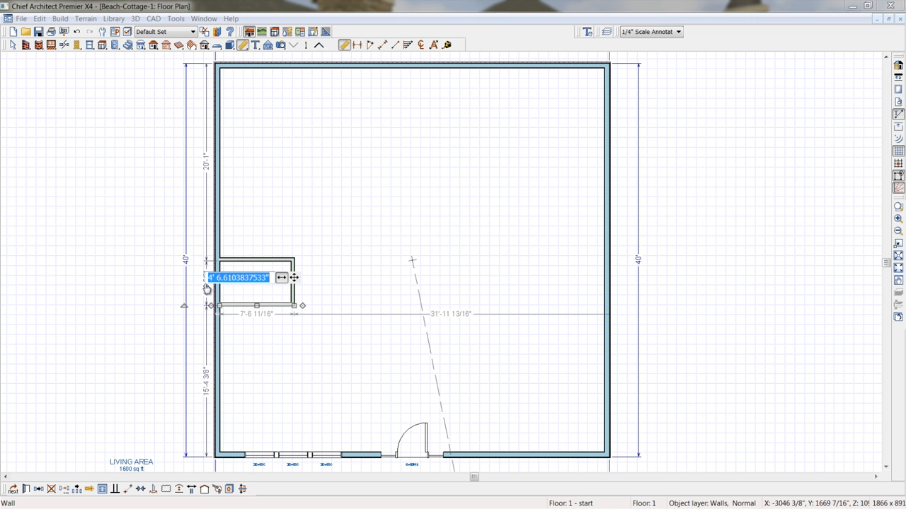
{"action": "type", "text": "4"}
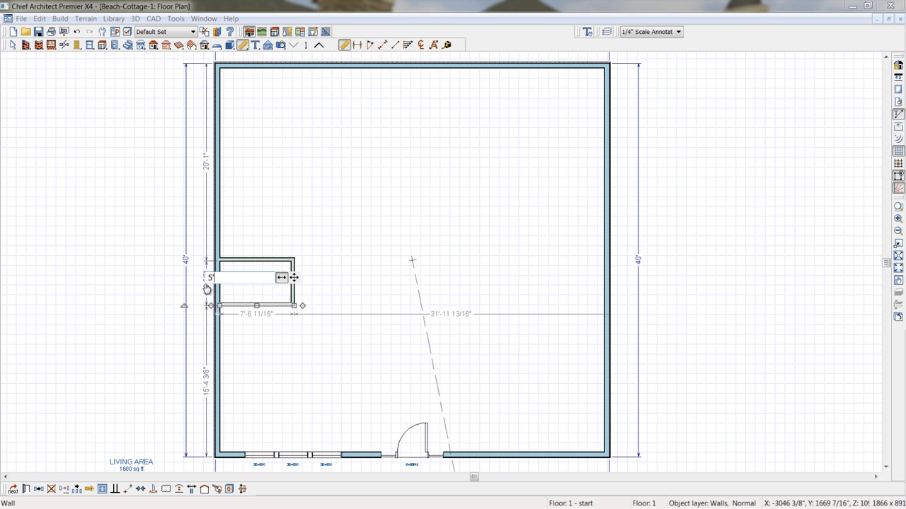
{"action": "key", "text": "Return"}
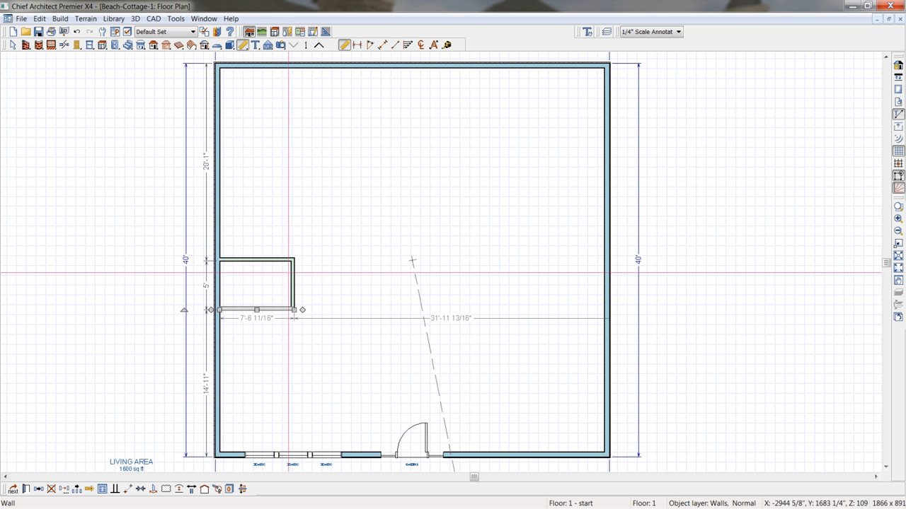
Move the small room's right wall by setting its distance from the left exterior wall to 6'
{"action": "left_click", "coordinate": [291, 273]}
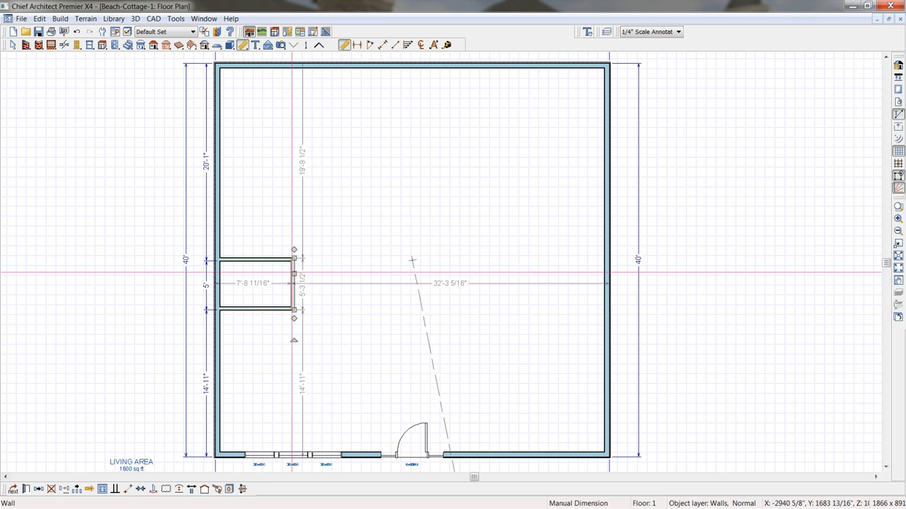
{"action": "left_click", "coordinate": [256, 284]}
{"action": "type", "text": "8'"}
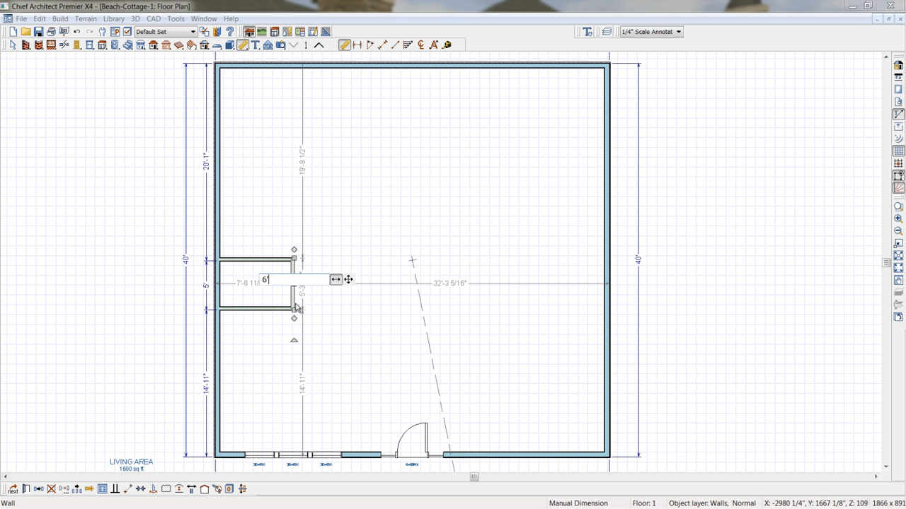
{"action": "key", "text": "Return"}
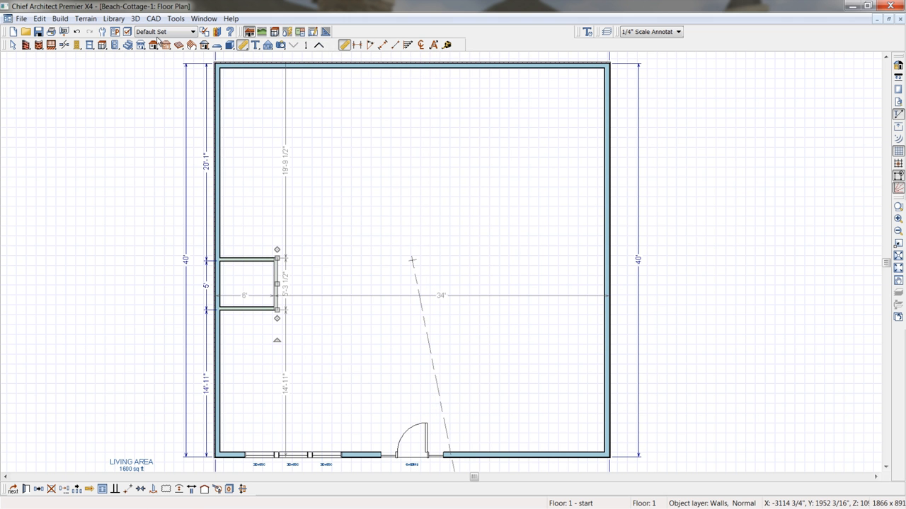
Draw straight interior walls enclosing the front room beside the entry door, plus a jogged wall run behind it up to the rear exterior wall
{"action": "left_click", "coordinate": [26, 45]}
{"action": "left_click", "coordinate": [357, 44]}
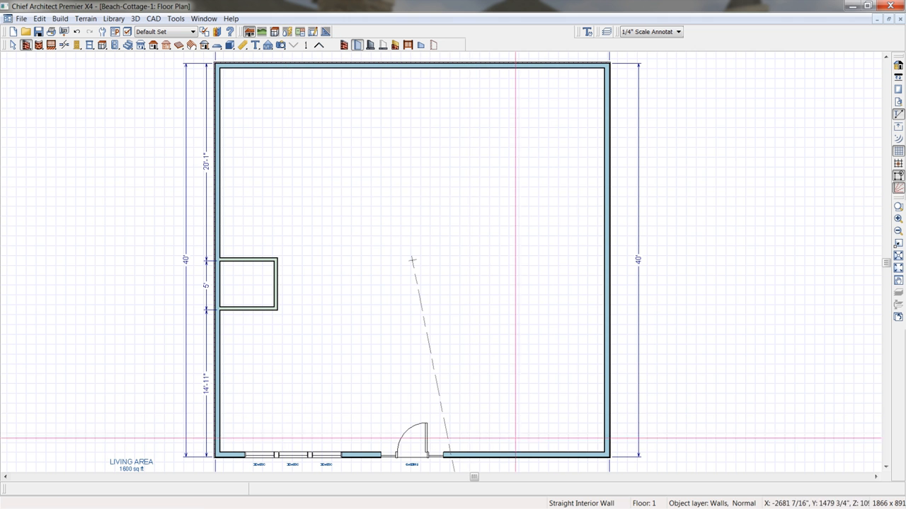
{"action": "mouse_move", "coordinate": [457, 450]}
{"action": "left_mouse_down"}
{"action": "mouse_move", "coordinate": [471, 179]}
{"action": "mouse_move", "coordinate": [470, 251]}
{"action": "left_mouse_up"}
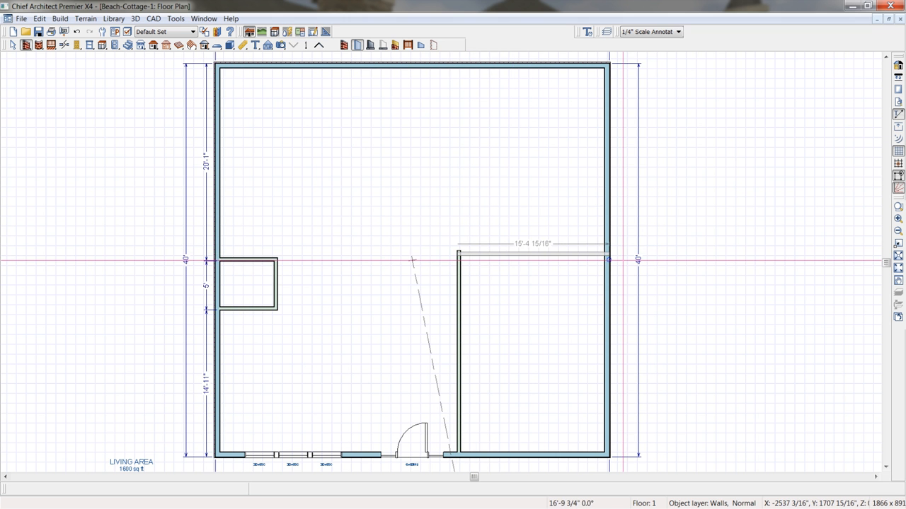
{"action": "mouse_move", "coordinate": [607, 253]}
{"action": "left_mouse_down"}
{"action": "mouse_move", "coordinate": [459, 254]}
{"action": "mouse_move", "coordinate": [510, 254]}
{"action": "mouse_move", "coordinate": [500, 254]}
{"action": "mouse_move", "coordinate": [504, 207]}
{"action": "mouse_move", "coordinate": [491, 207]}
{"action": "left_mouse_up"}
{"action": "left_click_drag", "start_coordinate": [469, 205], "coordinate": [462, 206]}
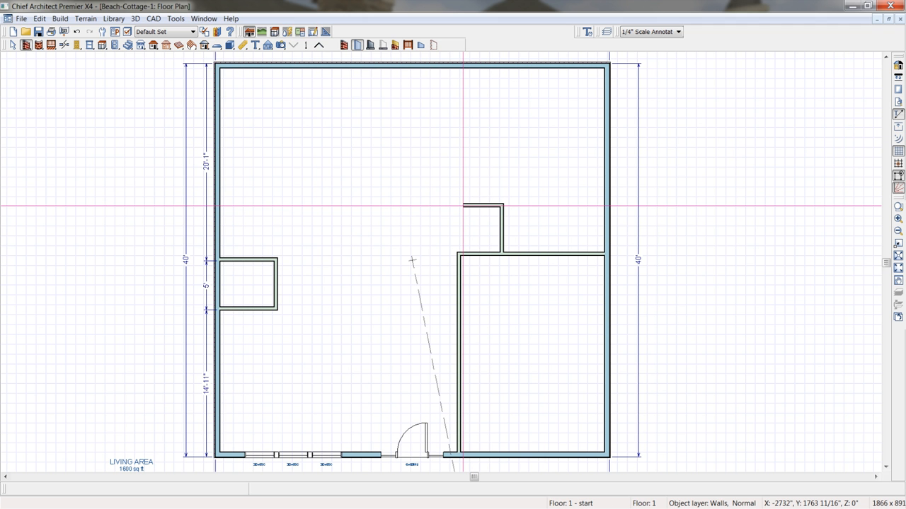
{"action": "left_click_drag", "start_coordinate": [462, 206], "coordinate": [467, 65]}
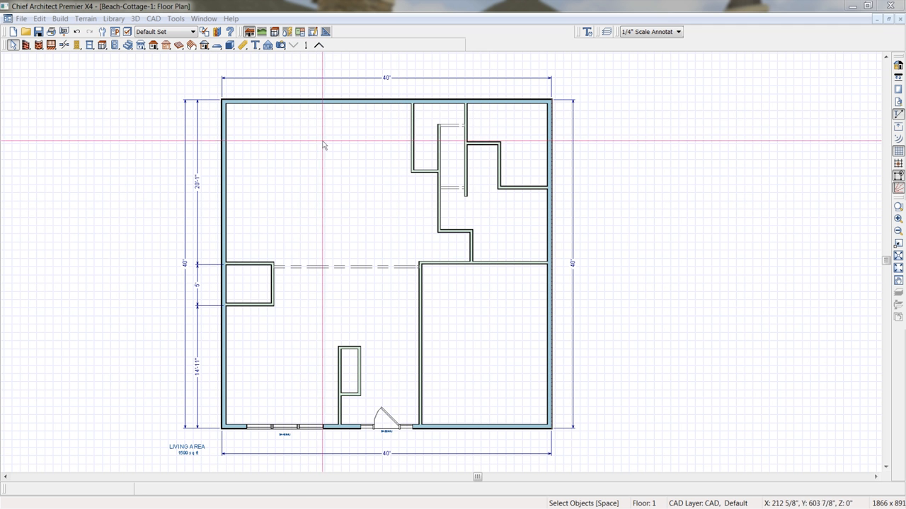
Create a Perspective Floor Overview of the current floor and view the interior wall layout from several angles
{"action": "left_click", "coordinate": [282, 45]}
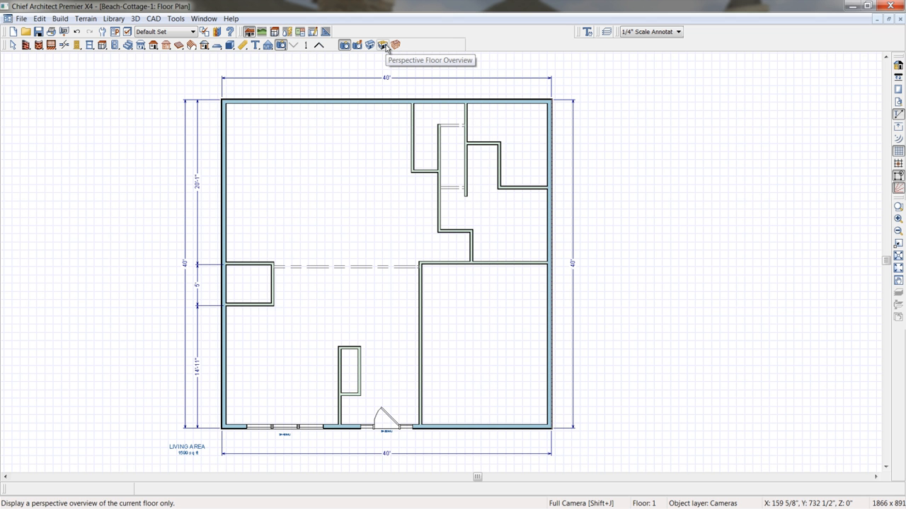
{"action": "left_click", "coordinate": [384, 45]}
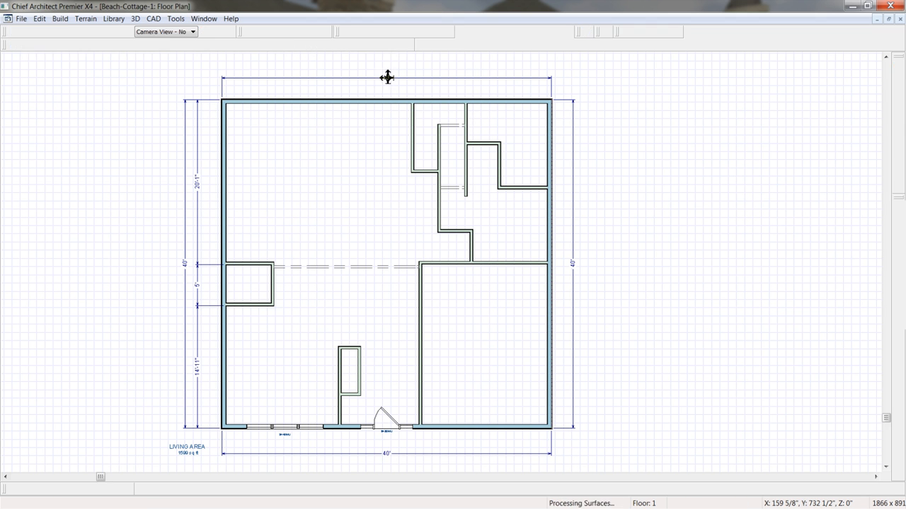
{"action": "left_click_drag", "start_coordinate": [390, 132], "coordinate": [508, 200]}
{"action": "scroll", "coordinate": [487, 226], "scroll_direction": "up", "scroll_amount": 4}
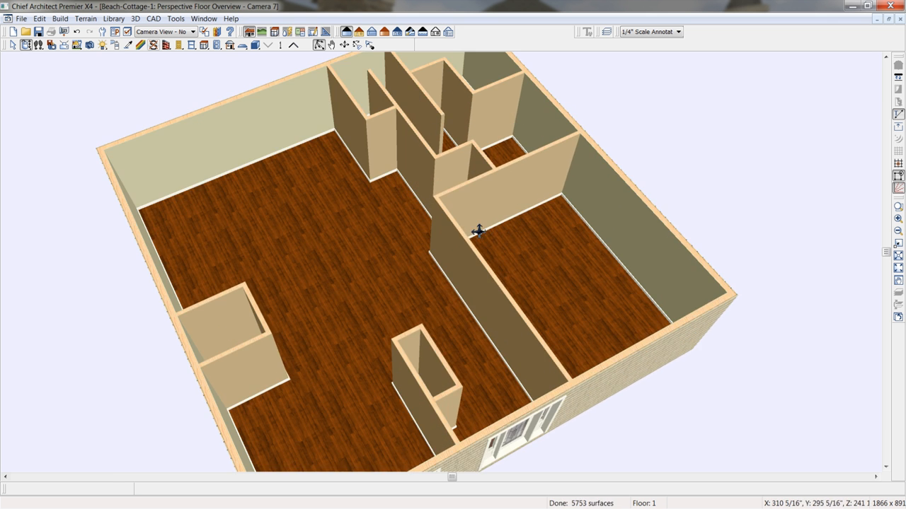
{"action": "left_click_drag", "start_coordinate": [448, 243], "coordinate": [388, 236]}
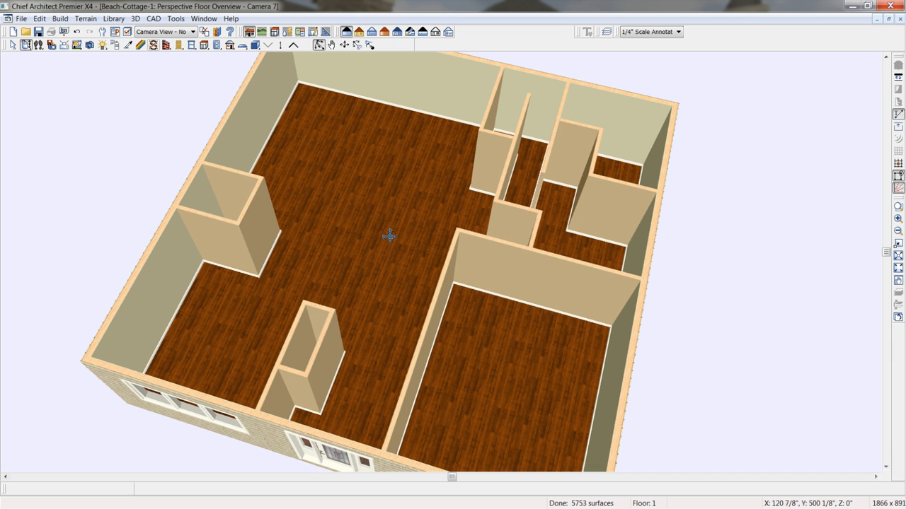
Try to shorten the rear end of the interior wall beside the narrow hallway in the perspective overview
{"action": "left_click", "coordinate": [509, 170]}
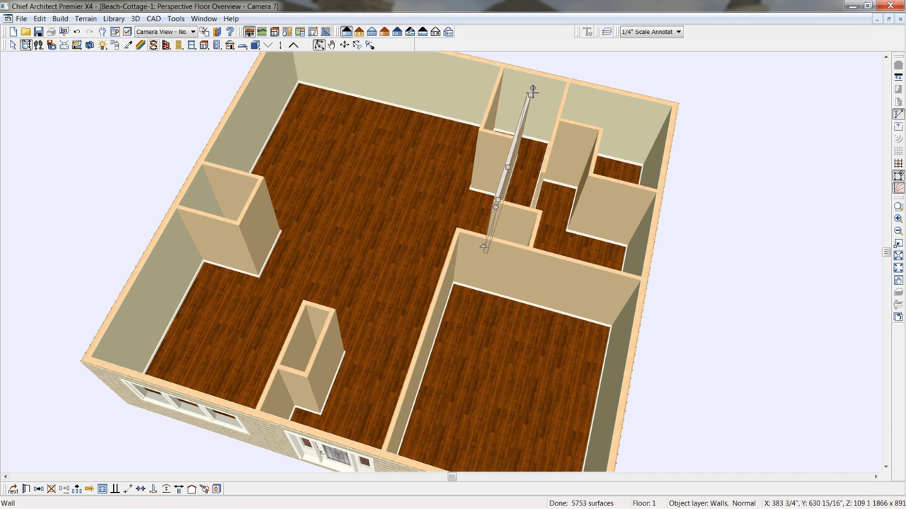
{"action": "left_click_drag", "start_coordinate": [532, 88], "coordinate": [521, 115]}
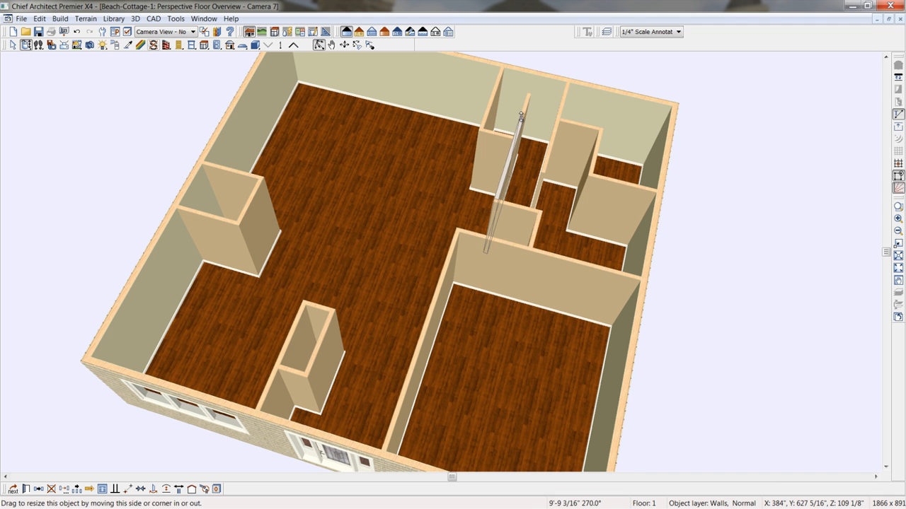
{"action": "scroll", "coordinate": [517, 126], "scroll_direction": "up", "scroll_amount": 1}
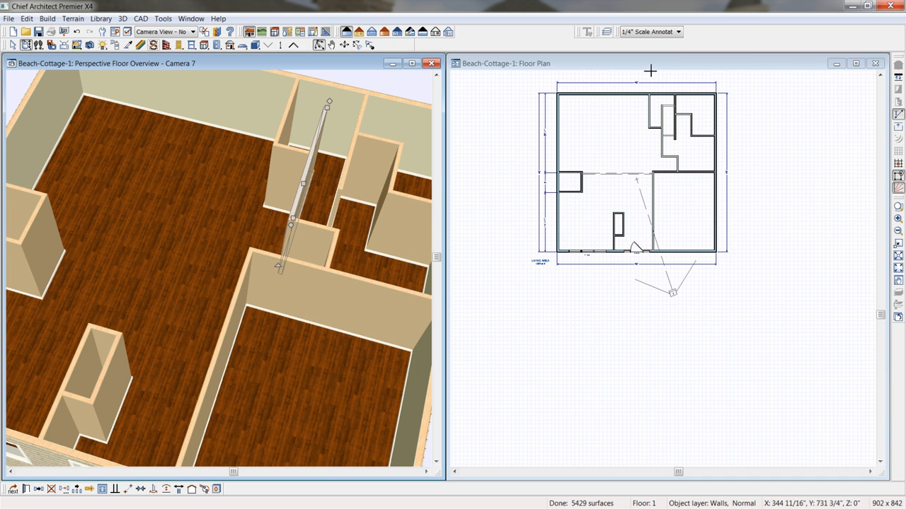
Assign the Bath room type to the small 5' deep room on the left exterior wall in the floor plan
{"action": "left_click", "coordinate": [651, 77]}
{"action": "scroll", "coordinate": [593, 141], "scroll_direction": "up", "scroll_amount": 3}
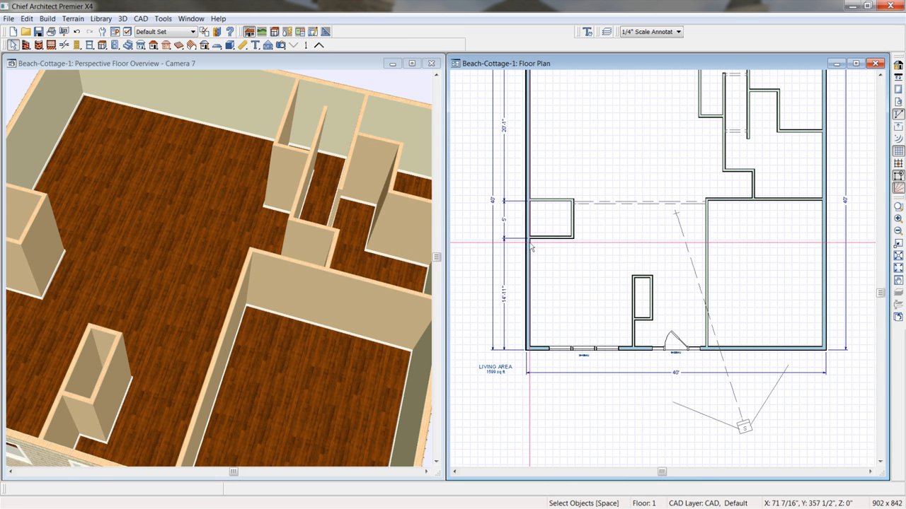
{"action": "left_click", "coordinate": [551, 219]}
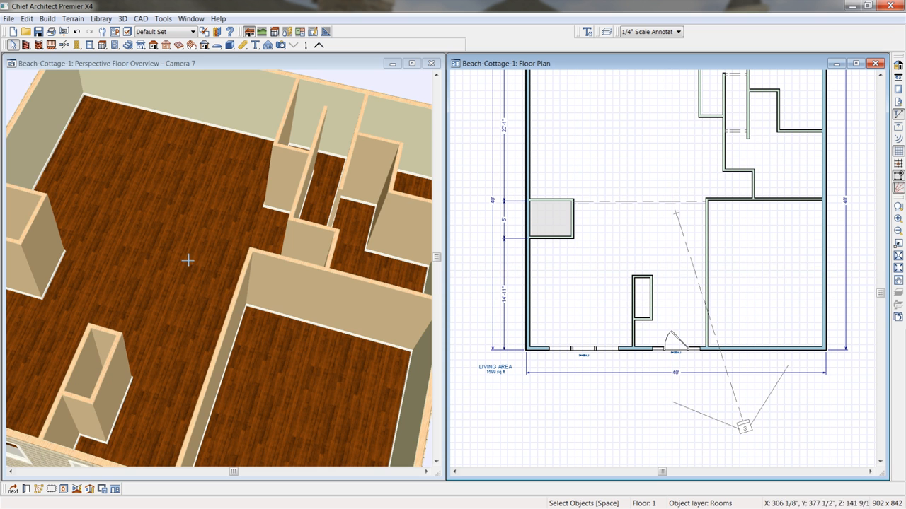
{"action": "left_click", "coordinate": [145, 251]}
{"action": "middle_click_drag", "start_coordinate": [158, 252], "coordinate": [237, 264]}
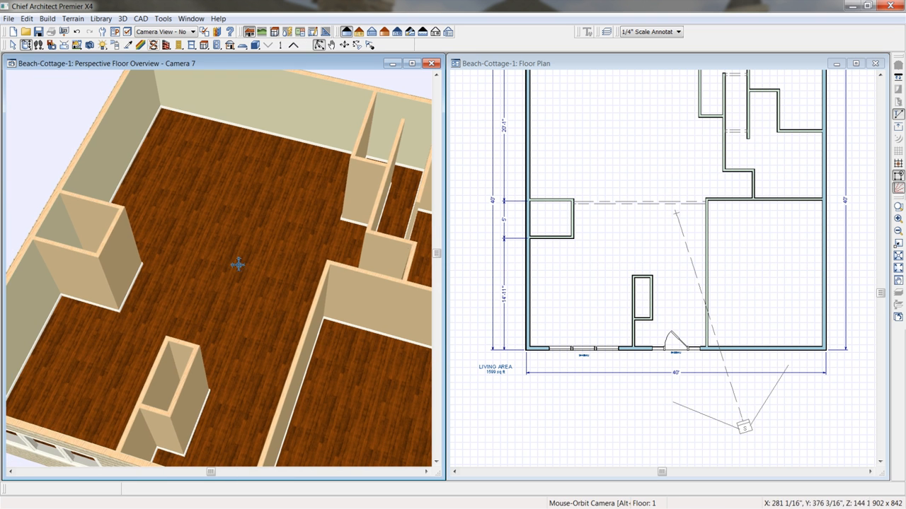
{"action": "left_click", "coordinate": [541, 224]}
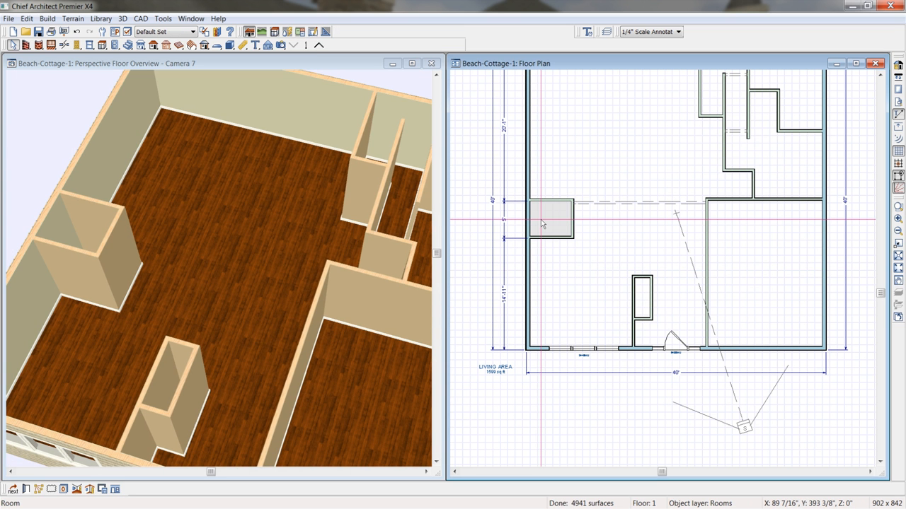
{"action": "double_click", "coordinate": [543, 224]}
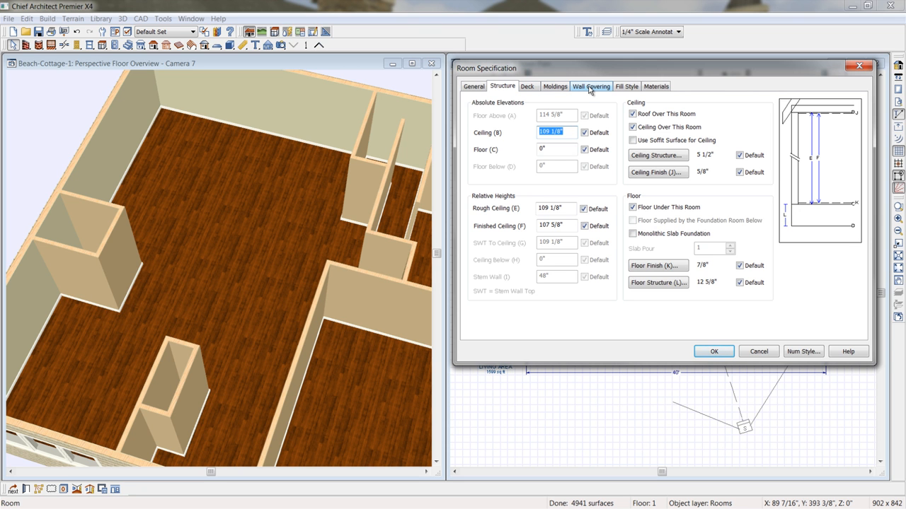
{"action": "left_click", "coordinate": [475, 87]}
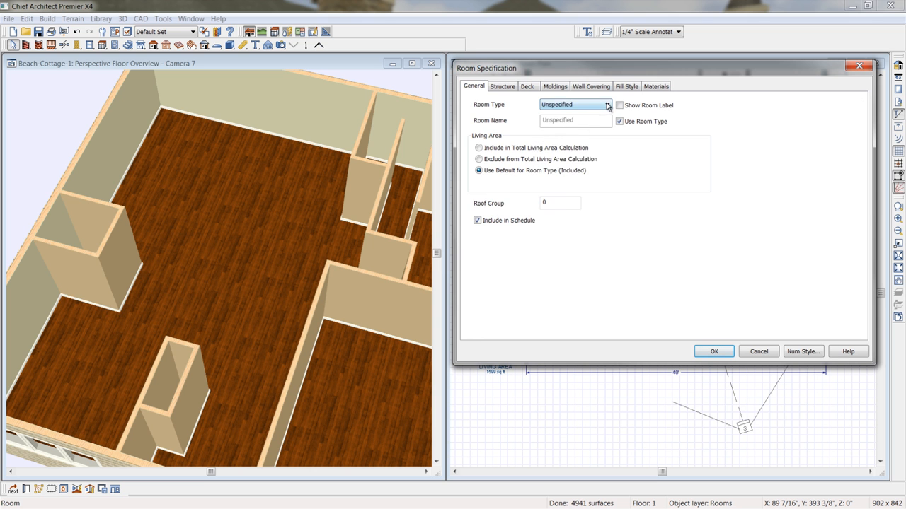
{"action": "left_click", "coordinate": [606, 105]}
{"action": "left_click", "coordinate": [556, 131]}
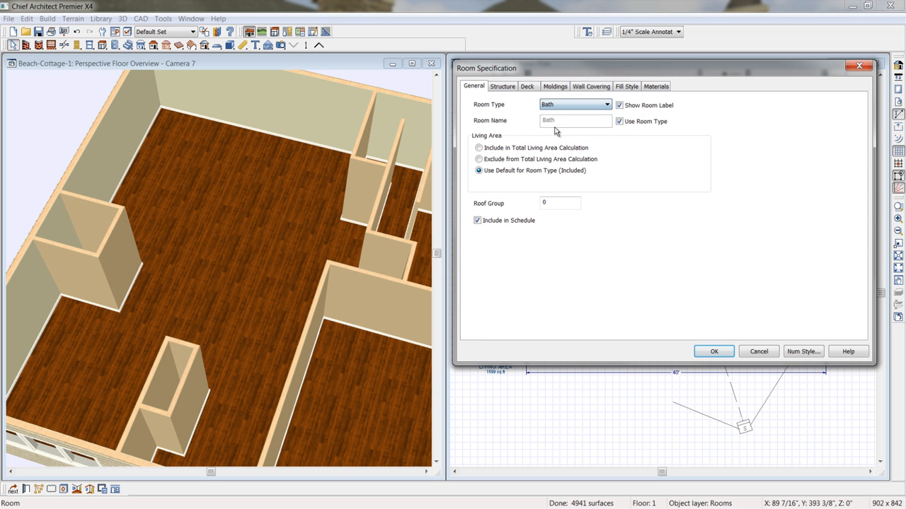
{"action": "left_click", "coordinate": [712, 352]}
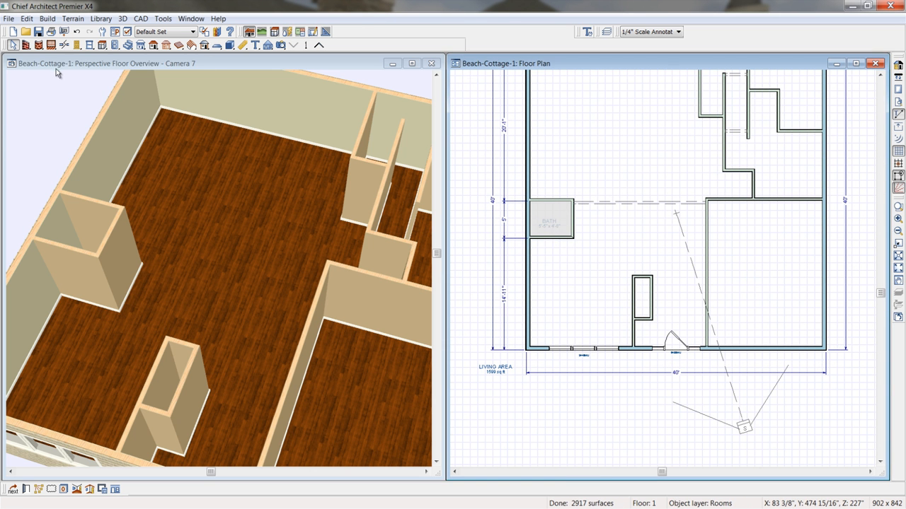
Examine the bath's floor and the adjoining large rear room in the perspective overview
{"action": "left_click", "coordinate": [54, 63]}
{"action": "left_click_drag", "start_coordinate": [77, 135], "coordinate": [106, 200]}
{"action": "left_click_drag", "start_coordinate": [30, 304], "coordinate": [163, 288]}
{"action": "scroll", "coordinate": [163, 288], "scroll_direction": "up", "scroll_amount": 2}
{"action": "scroll", "coordinate": [162, 285], "scroll_direction": "down", "scroll_amount": 4}
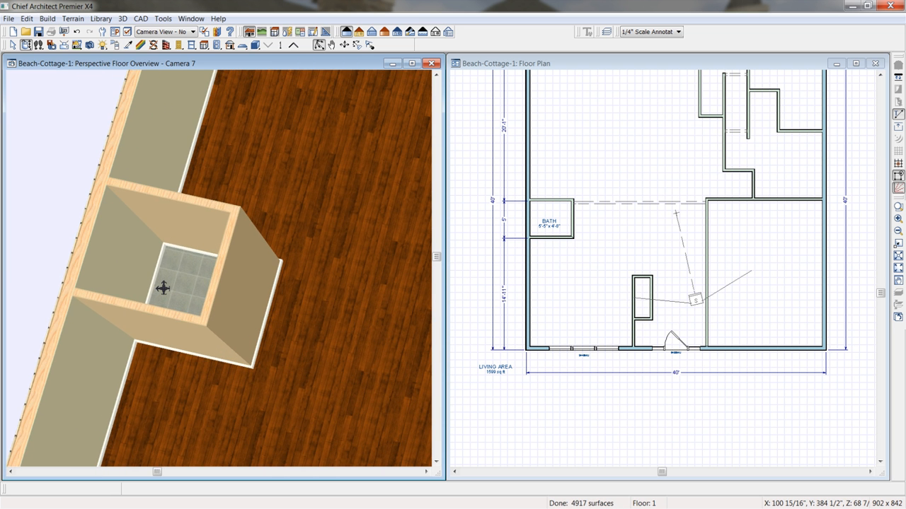
{"action": "middle_click_drag", "start_coordinate": [162, 285], "coordinate": [142, 308]}
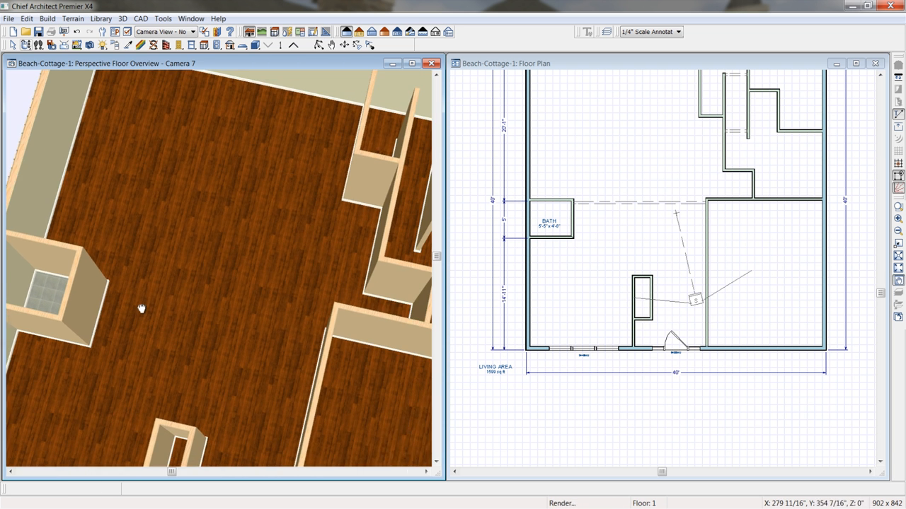
{"action": "scroll", "coordinate": [141, 308], "scroll_direction": "down", "scroll_amount": 5}
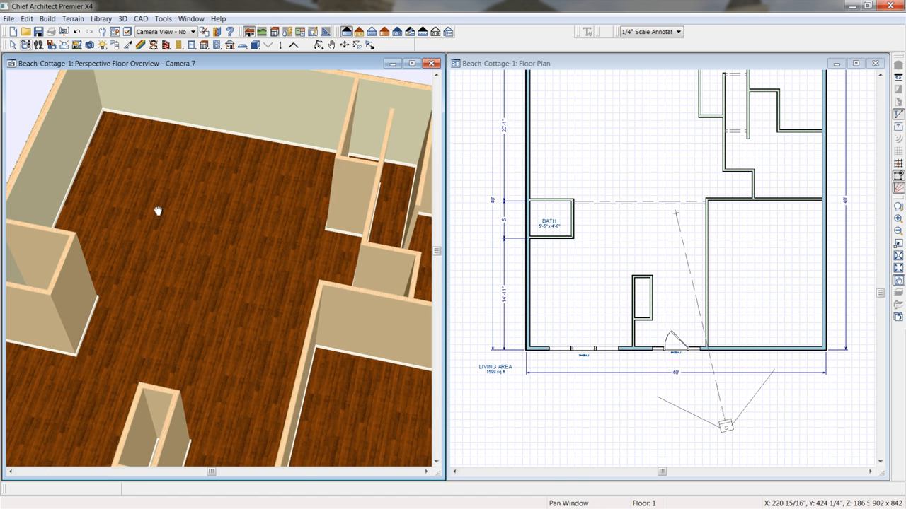
{"action": "left_click_drag", "start_coordinate": [152, 202], "coordinate": [180, 227]}
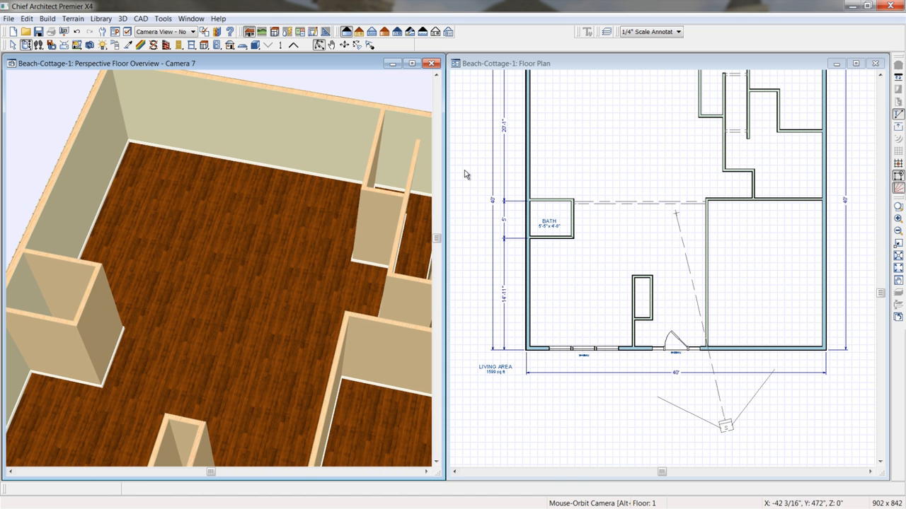
Assign the Kitchen room type to the large rear room and review its ceiling height in the structure settings
{"action": "left_click", "coordinate": [562, 147]}
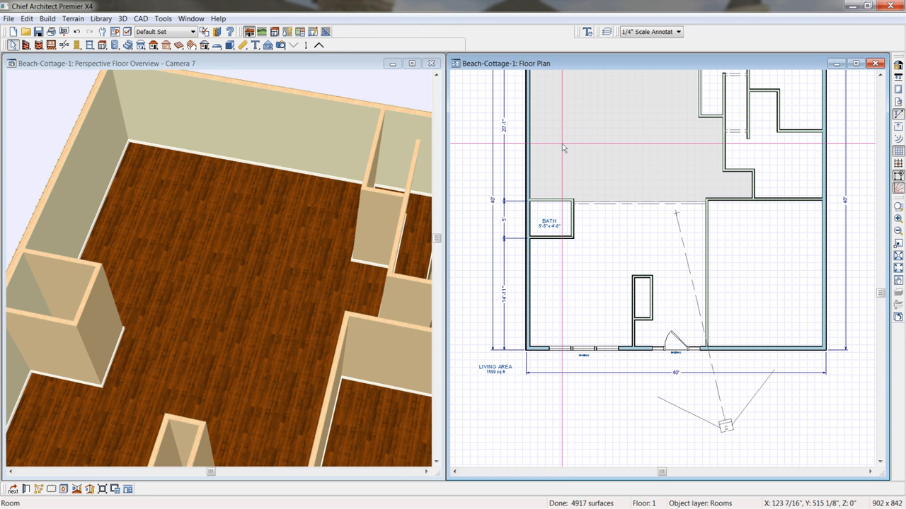
{"action": "double_click", "coordinate": [562, 144]}
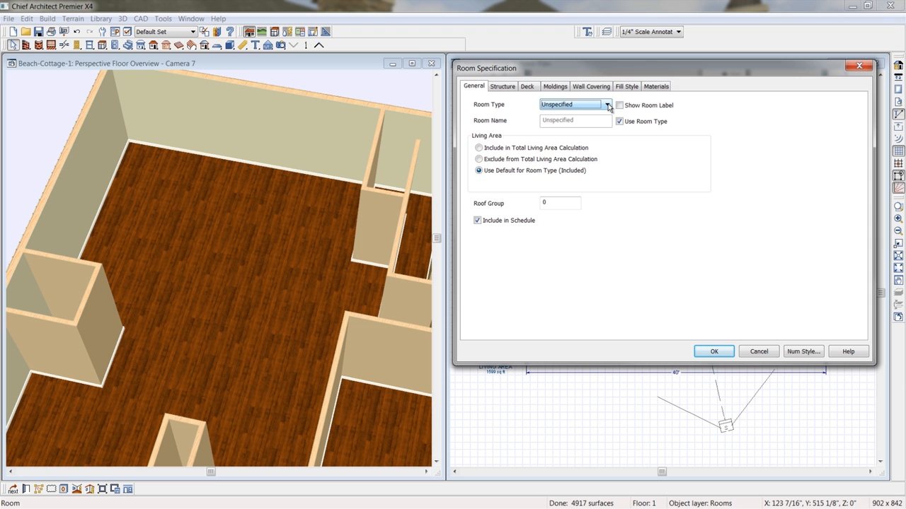
{"action": "left_click", "coordinate": [607, 105]}
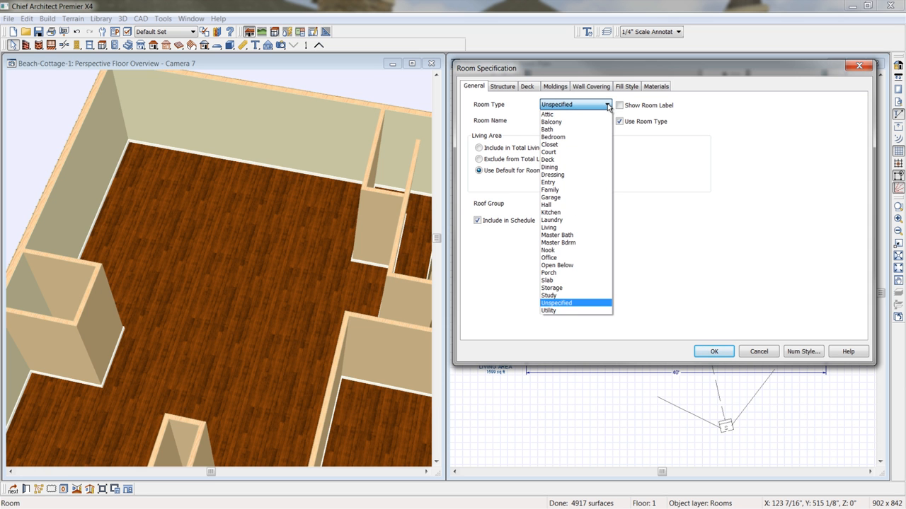
{"action": "left_click", "coordinate": [564, 213]}
{"action": "left_click", "coordinate": [507, 87]}
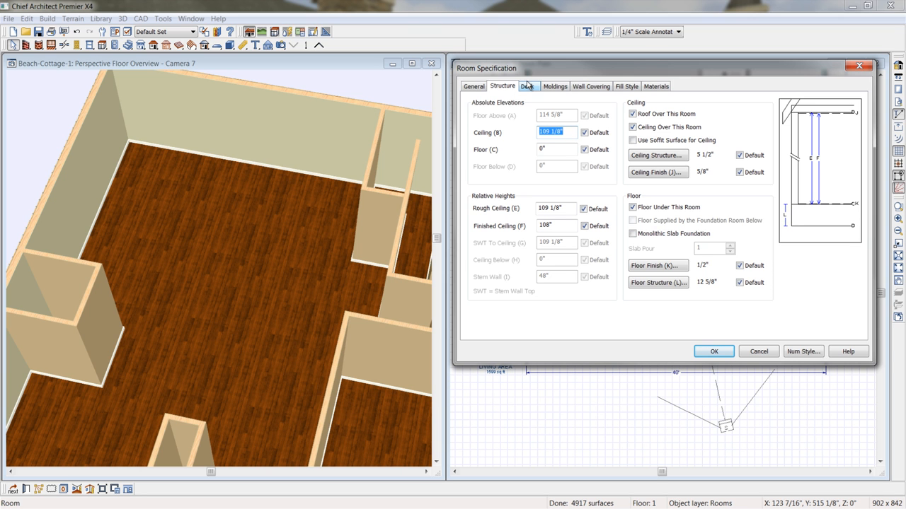
{"action": "left_click", "coordinate": [571, 133]}
{"action": "left_click_drag", "start_coordinate": [573, 132], "coordinate": [529, 138]}
{"action": "left_click", "coordinate": [713, 352]}
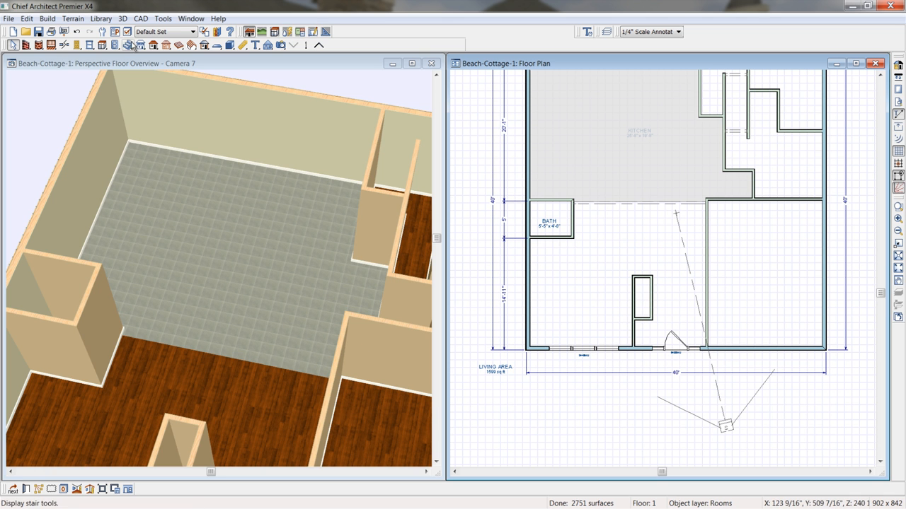
Apply the wood plank material from the adjoining front room's floor to the kitchen floor with the material eyedropper
{"action": "left_click", "coordinate": [112, 65]}
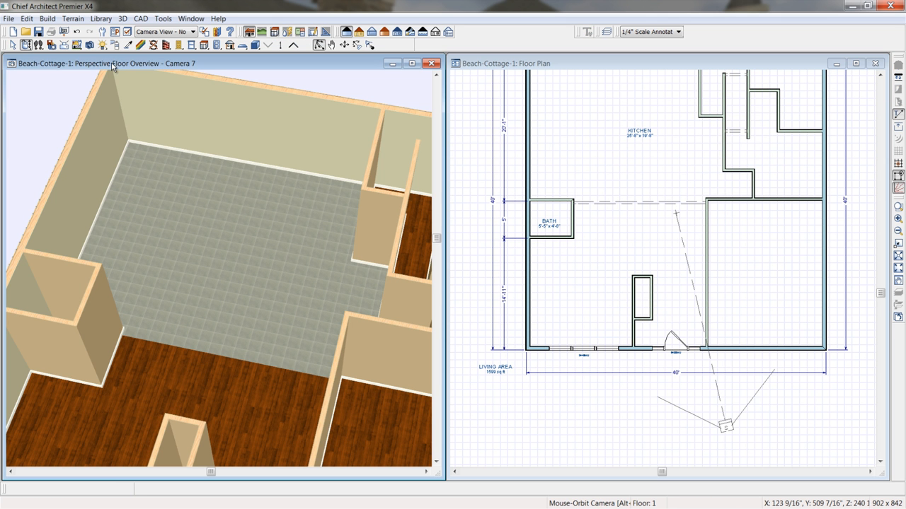
{"action": "left_click_drag", "start_coordinate": [270, 217], "coordinate": [242, 266]}
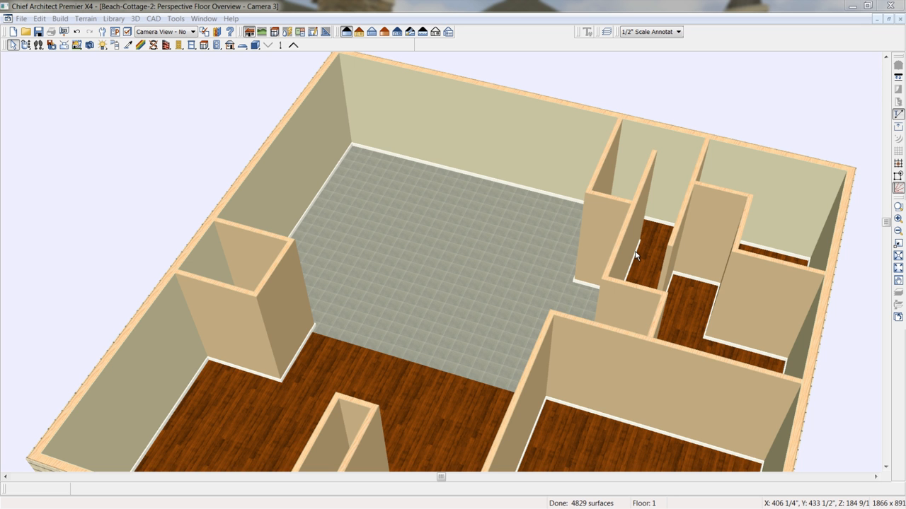
{"action": "left_click", "coordinate": [25, 45]}
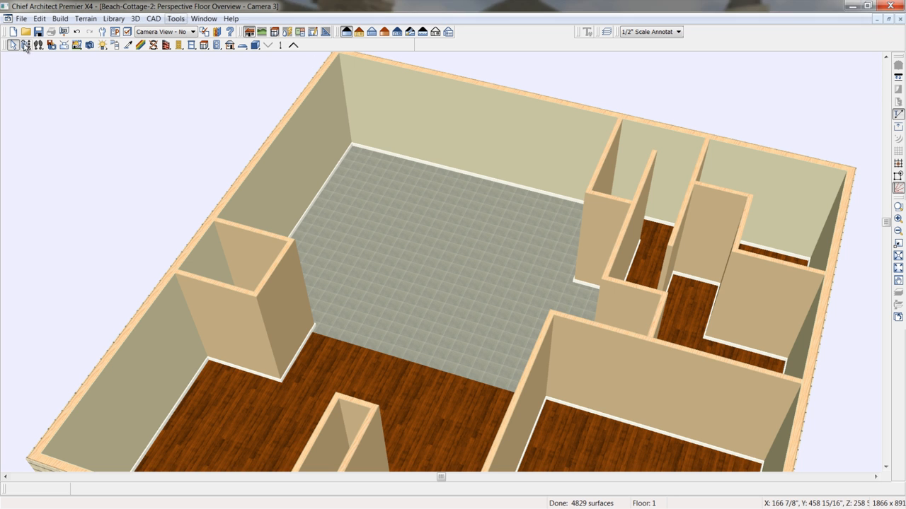
{"action": "left_click_drag", "start_coordinate": [389, 204], "coordinate": [366, 193]}
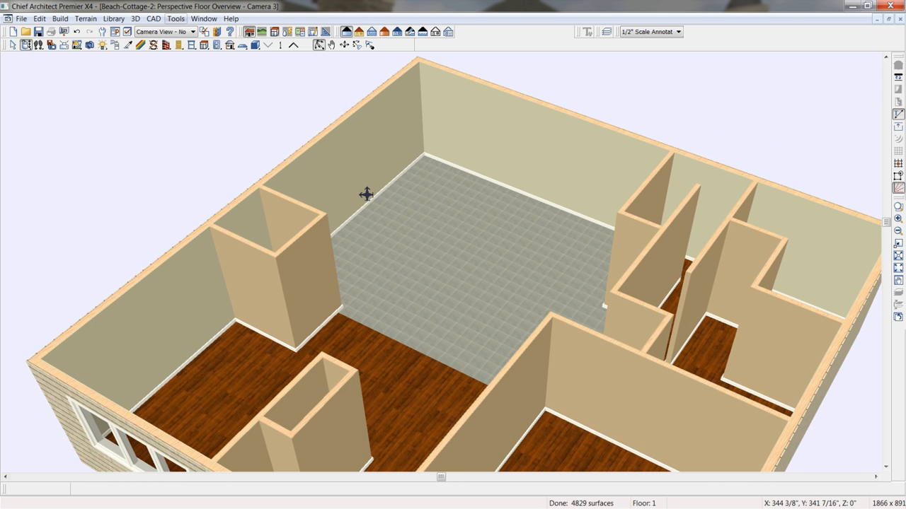
{"action": "scroll", "coordinate": [348, 233], "scroll_direction": "up", "scroll_amount": 3}
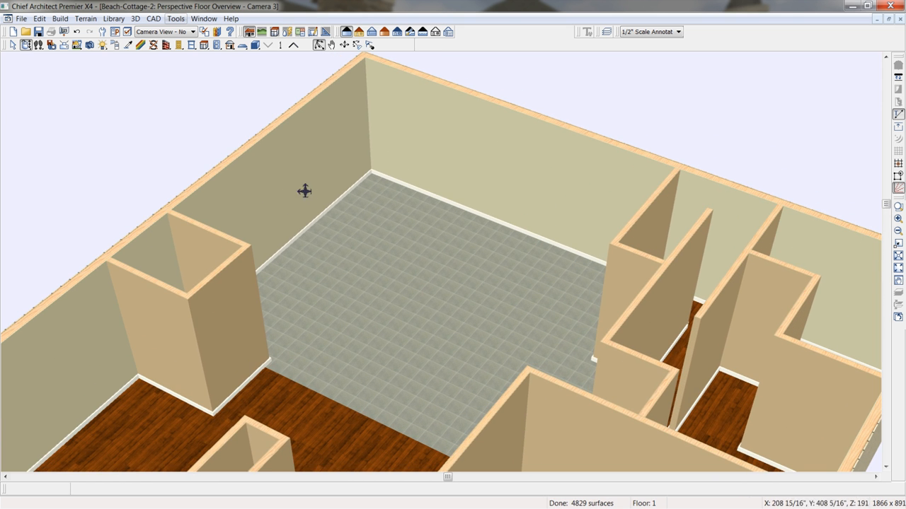
{"action": "left_click", "coordinate": [128, 46]}
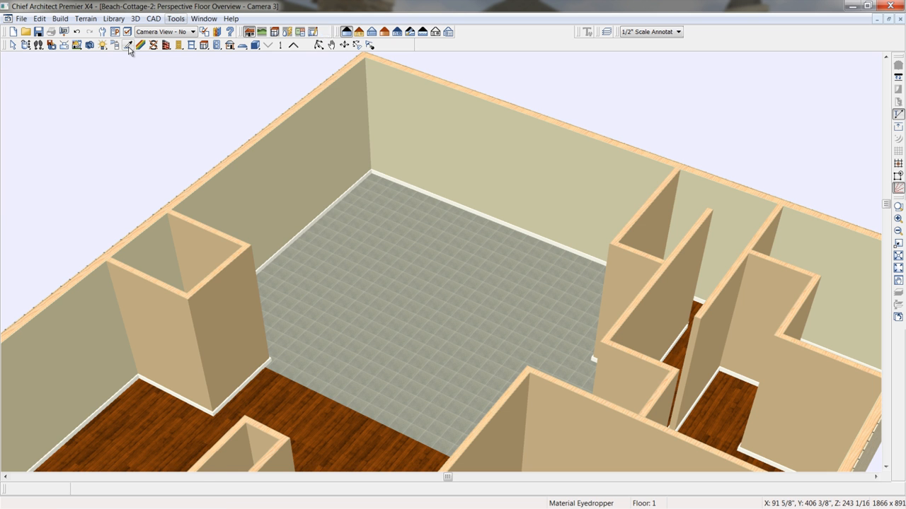
{"action": "left_click", "coordinate": [294, 393]}
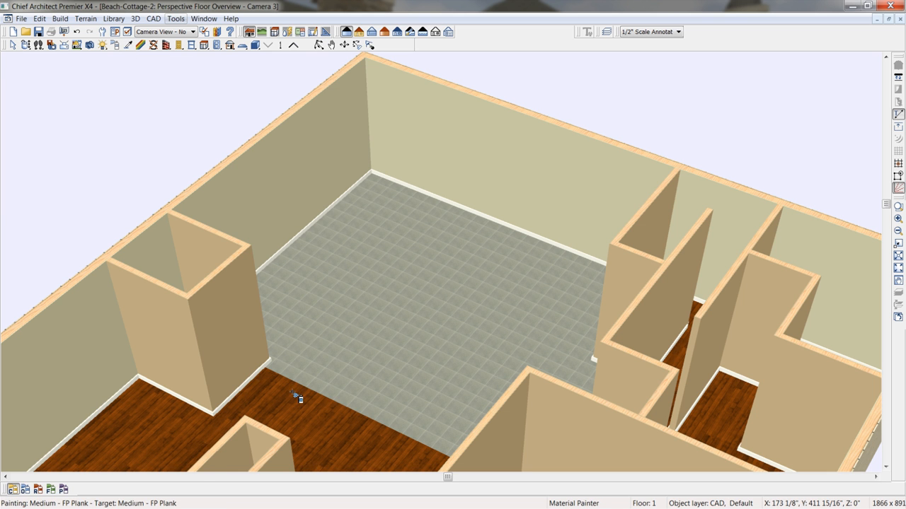
{"action": "left_click", "coordinate": [421, 306]}
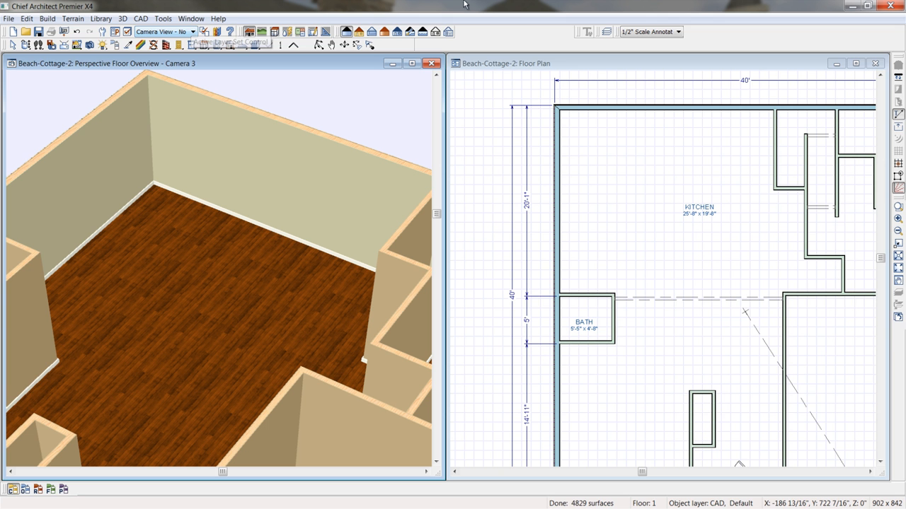
{"action": "middle_click_drag", "start_coordinate": [645, 180], "coordinate": [580, 189]}
{"action": "key", "text": "shift+j"}
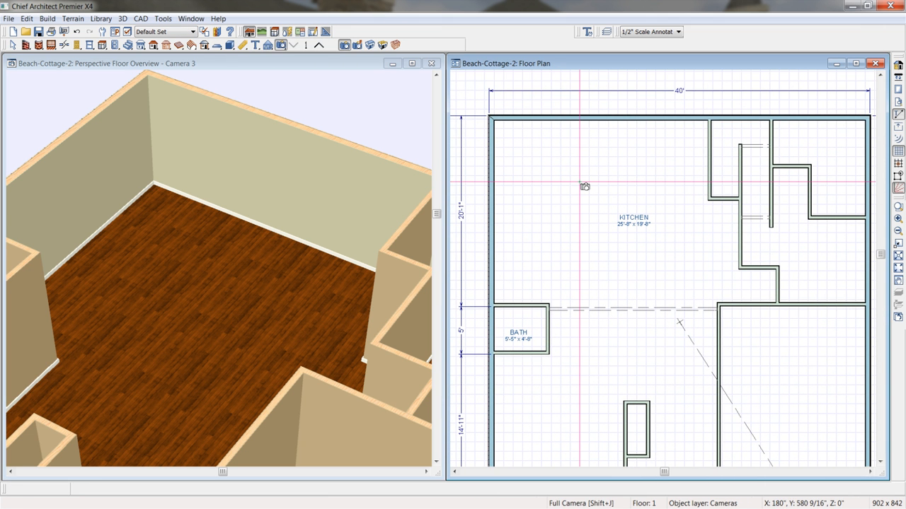
{"action": "key", "text": "space"}
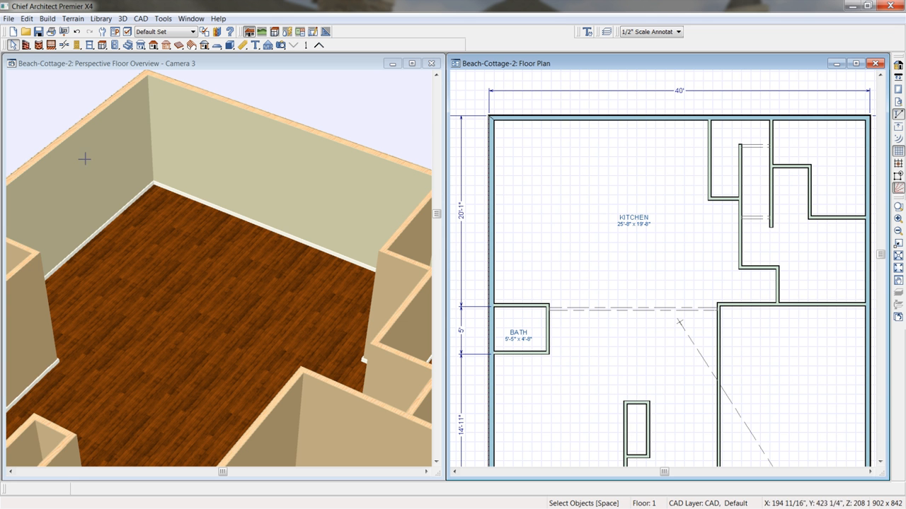
Place the Commercial 1 1/2 Range from the library's large stand-alone ranges against the kitchen's exterior wall behind the bath
{"action": "left_click", "coordinate": [47, 71]}
{"action": "left_click_drag", "start_coordinate": [167, 182], "coordinate": [166, 232]}
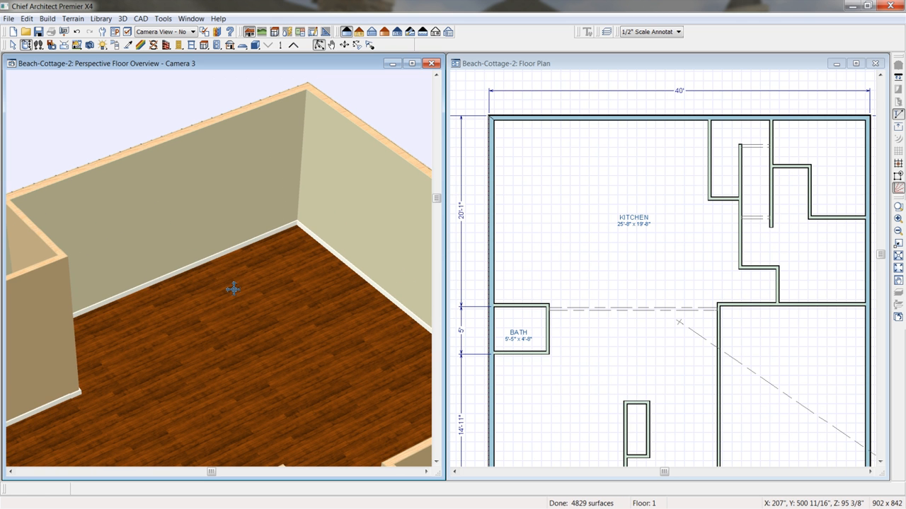
{"action": "left_click", "coordinate": [217, 32]}
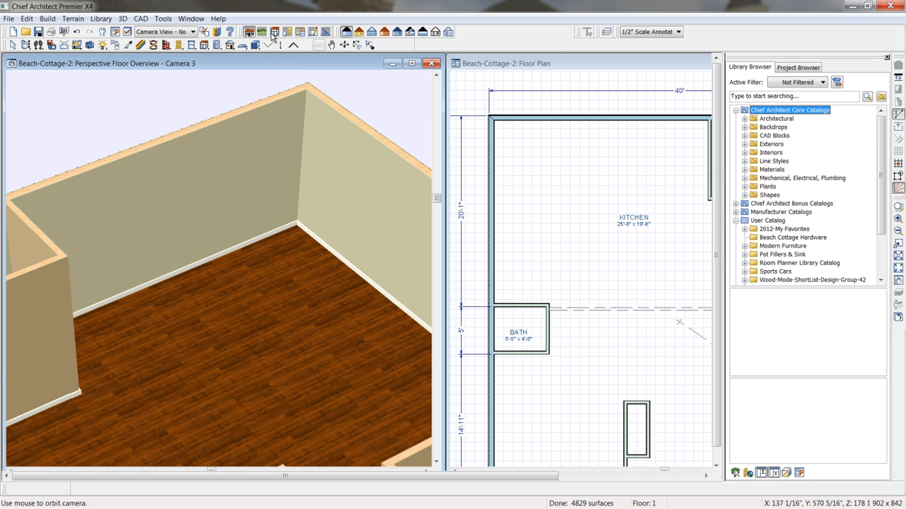
{"action": "left_click", "coordinate": [745, 119]}
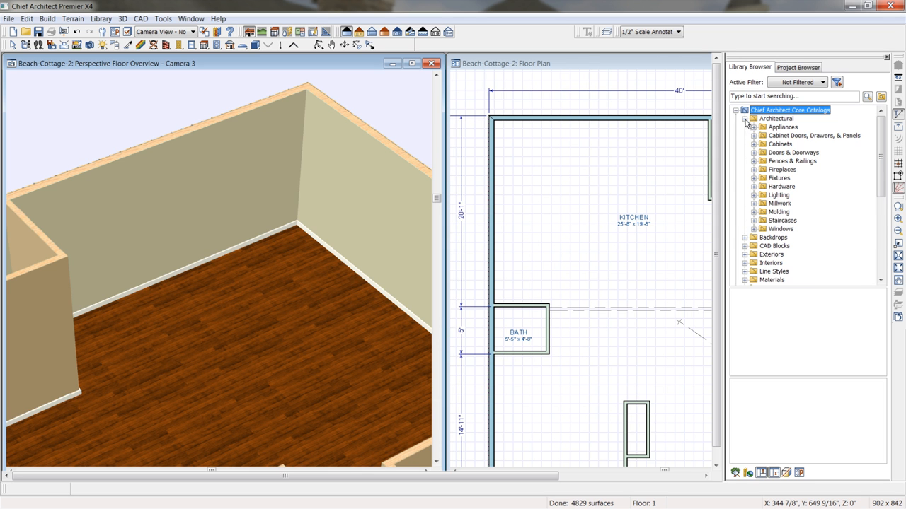
{"action": "left_click", "coordinate": [754, 127]}
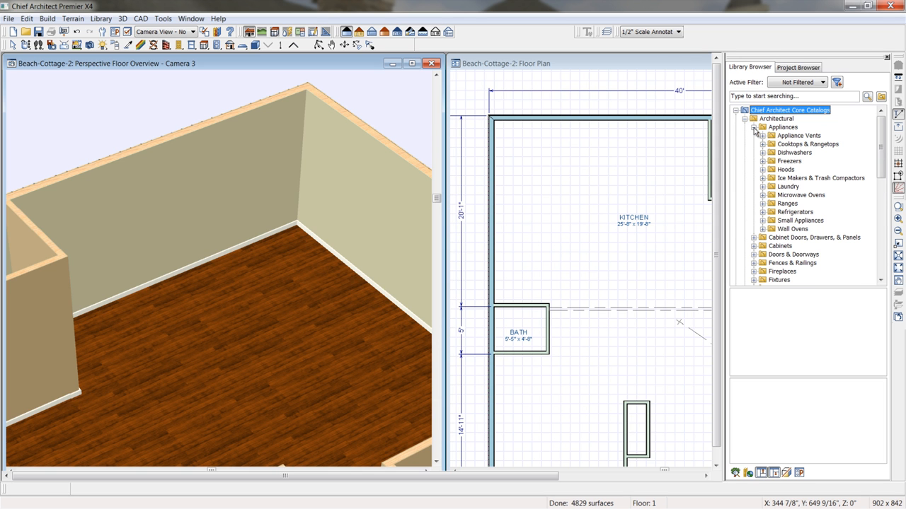
{"action": "left_click", "coordinate": [763, 204]}
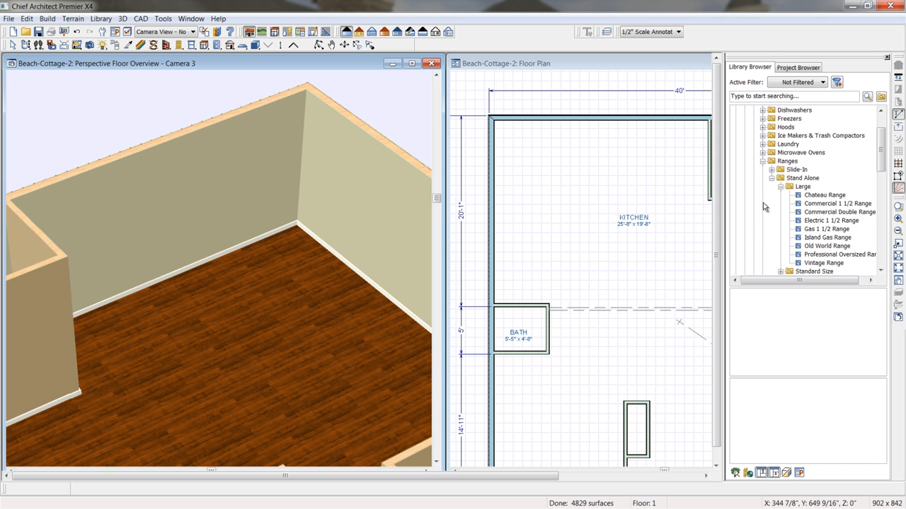
{"action": "left_click", "coordinate": [842, 204]}
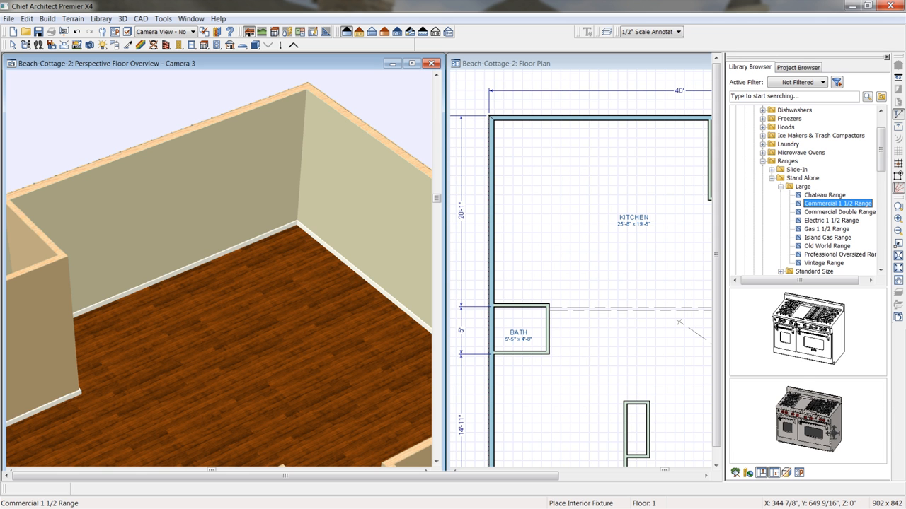
{"action": "left_click", "coordinate": [810, 326]}
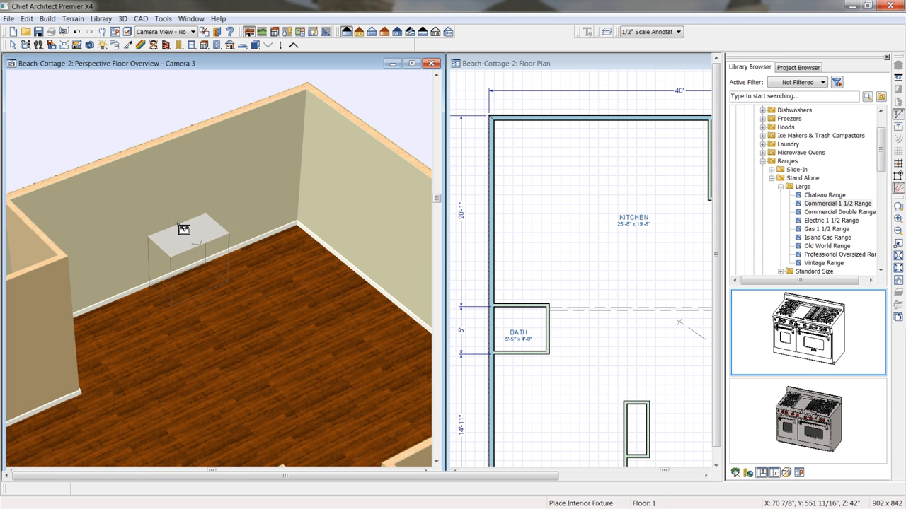
{"action": "left_click", "coordinate": [222, 224]}
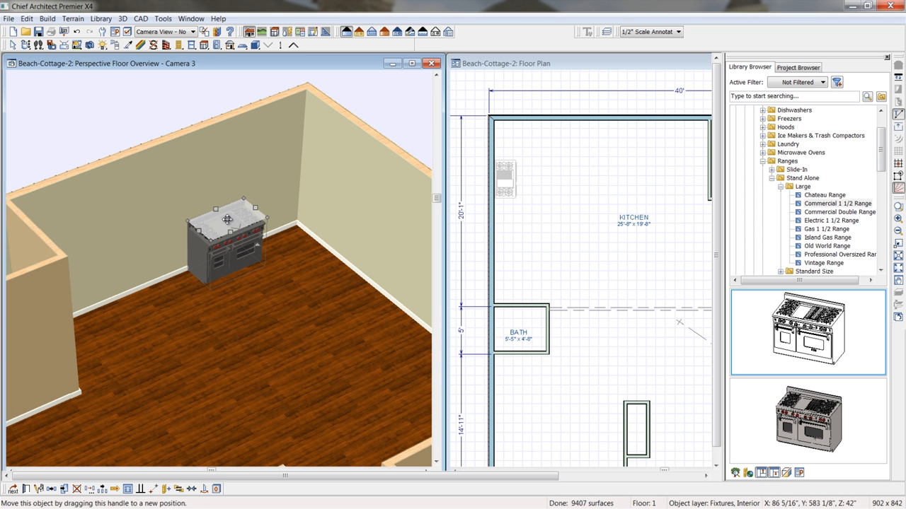
Slide the range along the exterior wall, and center it between the rear wall and the bath
{"action": "left_click_drag", "start_coordinate": [228, 219], "coordinate": [190, 226]}
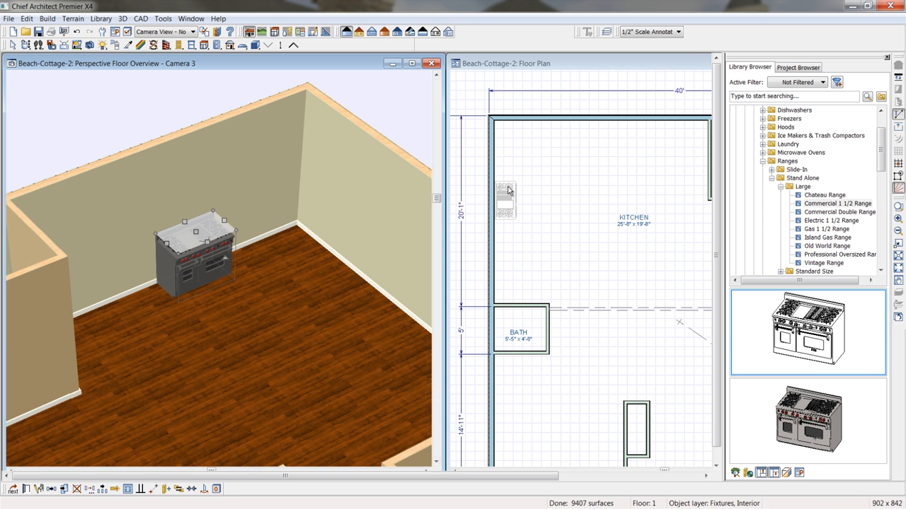
{"action": "left_click", "coordinate": [507, 201]}
{"action": "left_click_drag", "start_coordinate": [507, 201], "coordinate": [505, 174]}
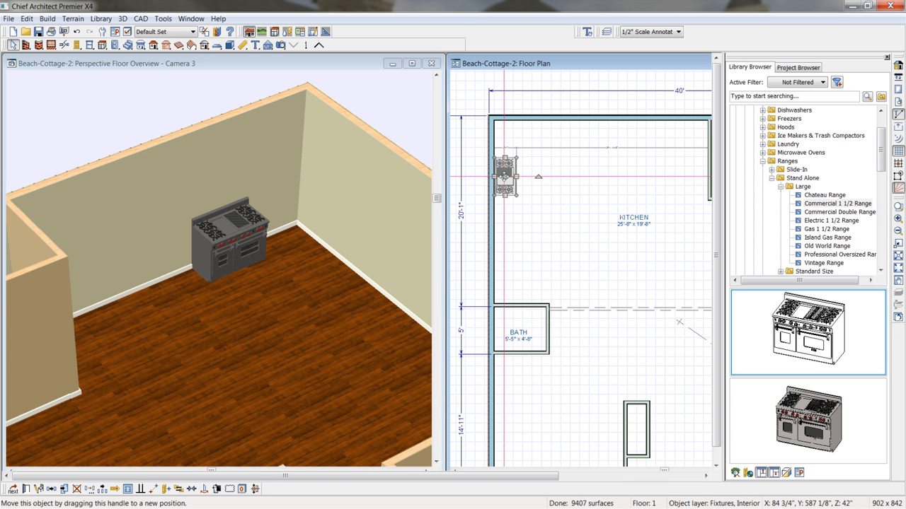
{"action": "left_click", "coordinate": [191, 490]}
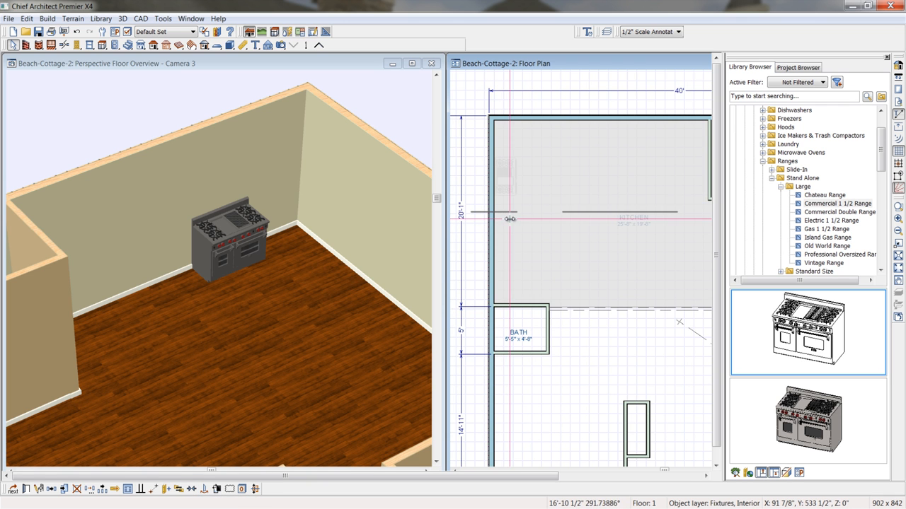
{"action": "left_click", "coordinate": [510, 219]}
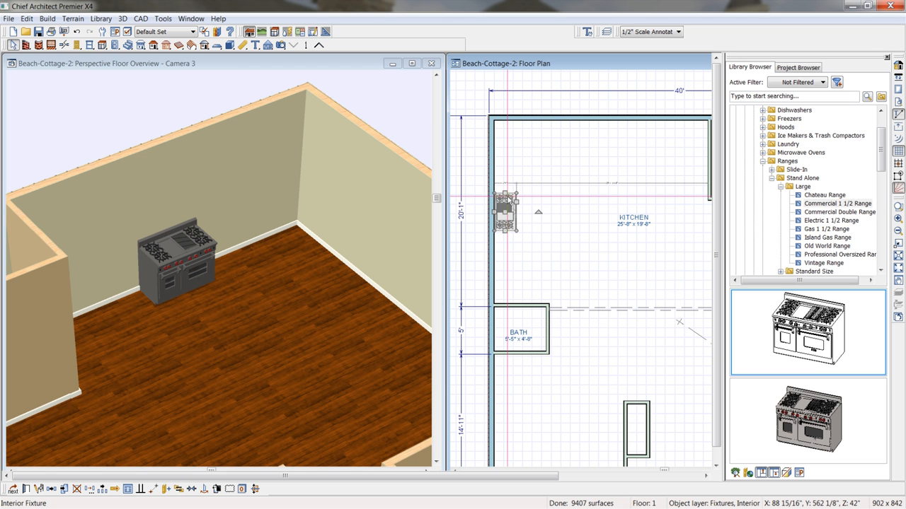
Add an interior dimension in front of the range, from the kitchen's rear wall to the bath wall
{"action": "scroll", "coordinate": [508, 206], "scroll_direction": "up", "scroll_amount": 2}
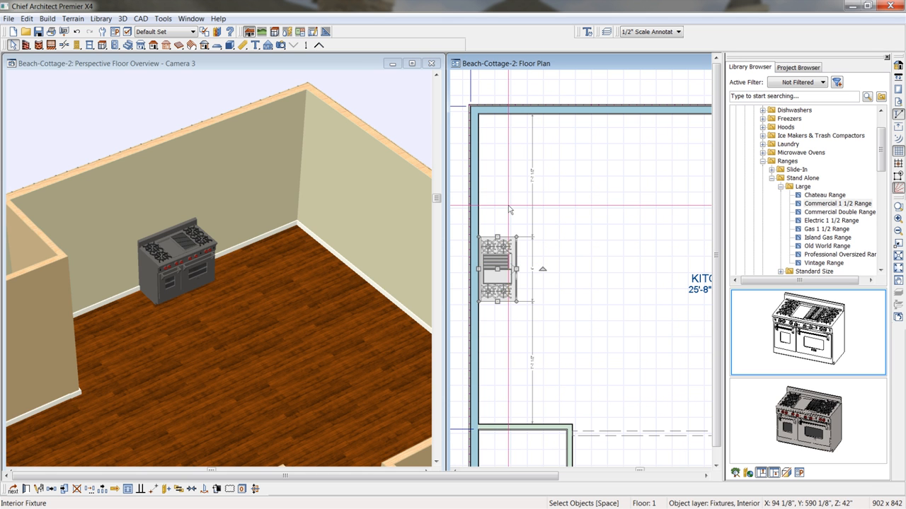
{"action": "left_click", "coordinate": [240, 47]}
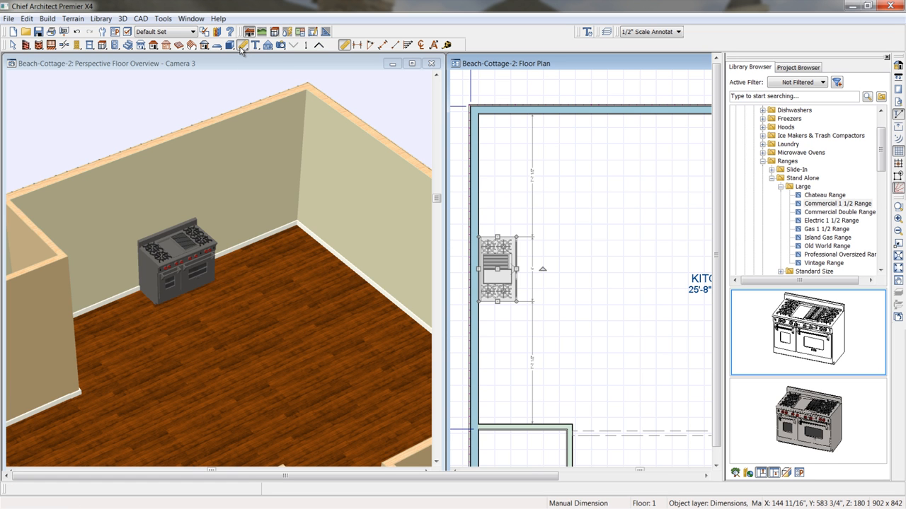
{"action": "left_click", "coordinate": [383, 45]}
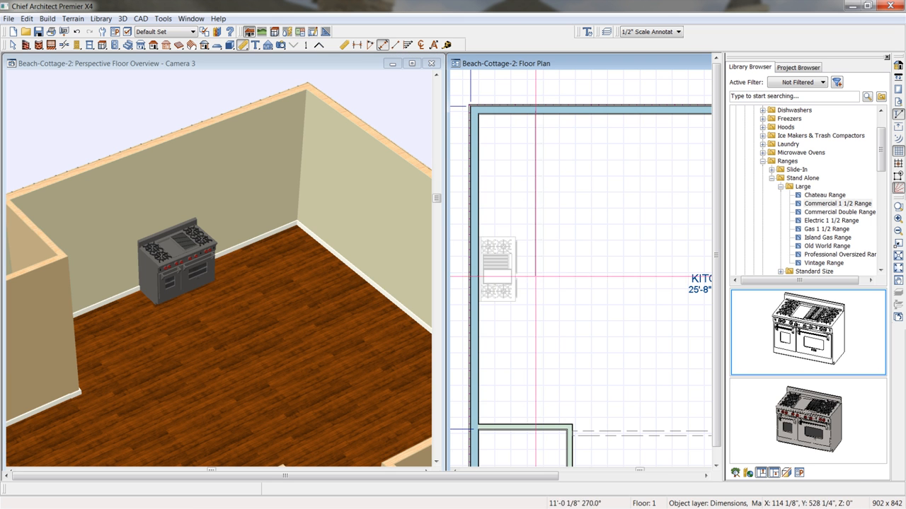
{"action": "mouse_move", "coordinate": [532, 423]}
{"action": "left_mouse_down"}
{"action": "mouse_move", "coordinate": [539, 221]}
{"action": "mouse_move", "coordinate": [542, 428]}
{"action": "left_mouse_up"}
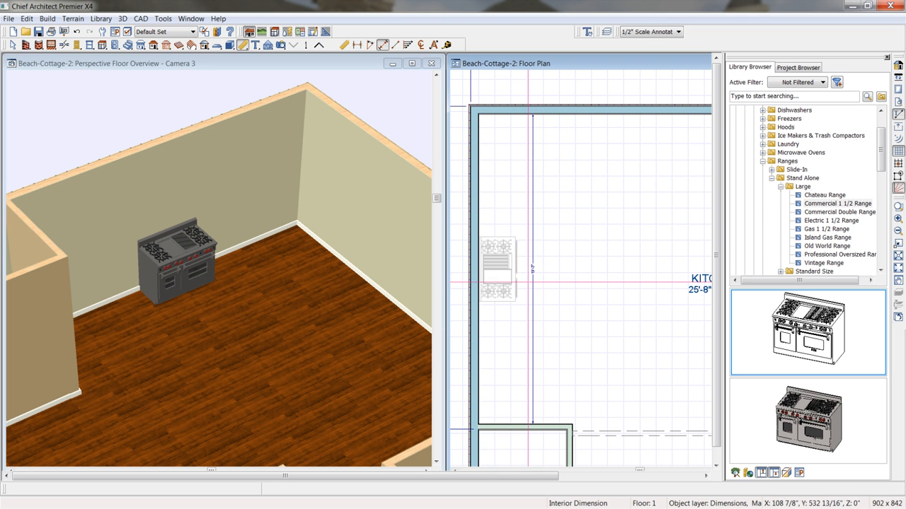
Set the interior dimension's number height to 4" and check where its end meets the rear wall's inner surface
{"action": "left_click", "coordinate": [532, 294]}
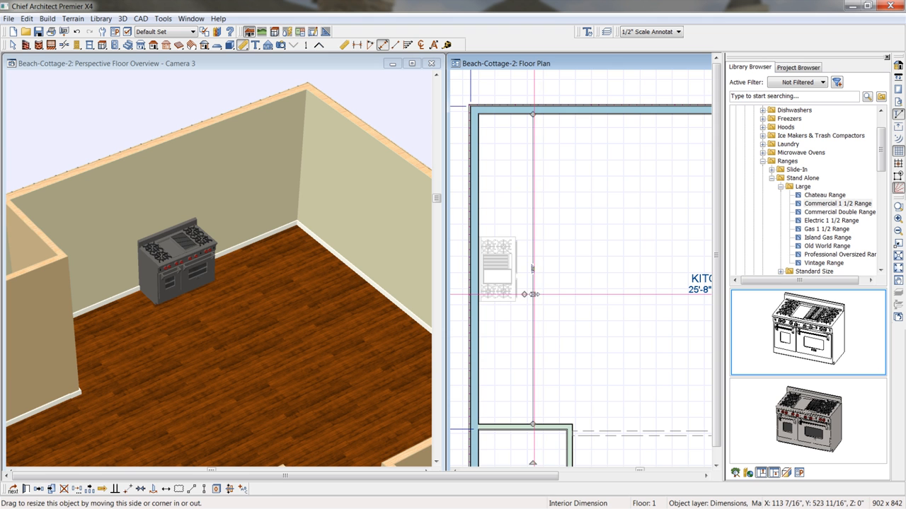
{"action": "double_click", "coordinate": [533, 244]}
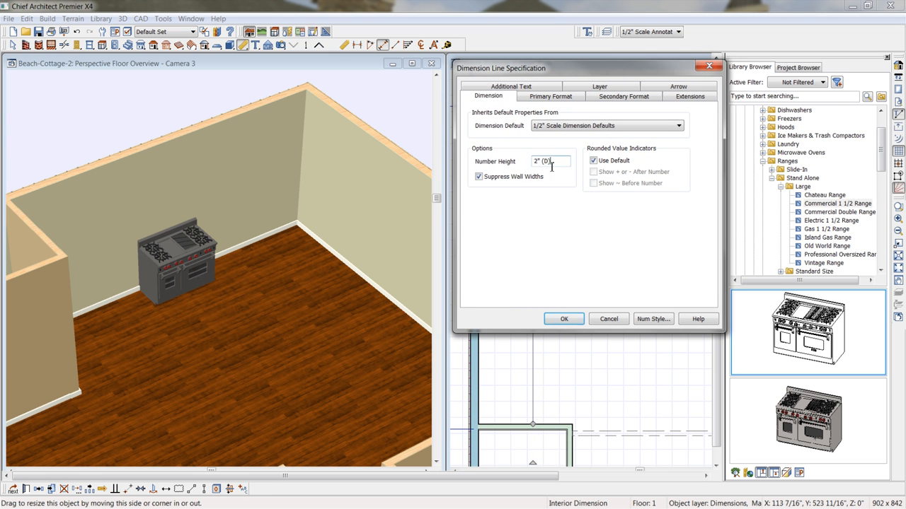
{"action": "type", "text": "4\""}
{"action": "left_click", "coordinate": [563, 319]}
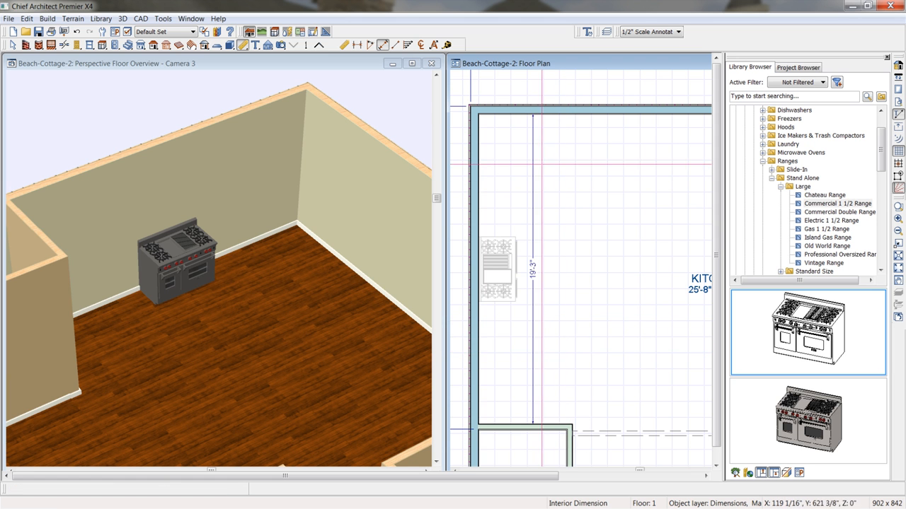
{"action": "scroll", "coordinate": [541, 106], "scroll_direction": "up", "scroll_amount": 5}
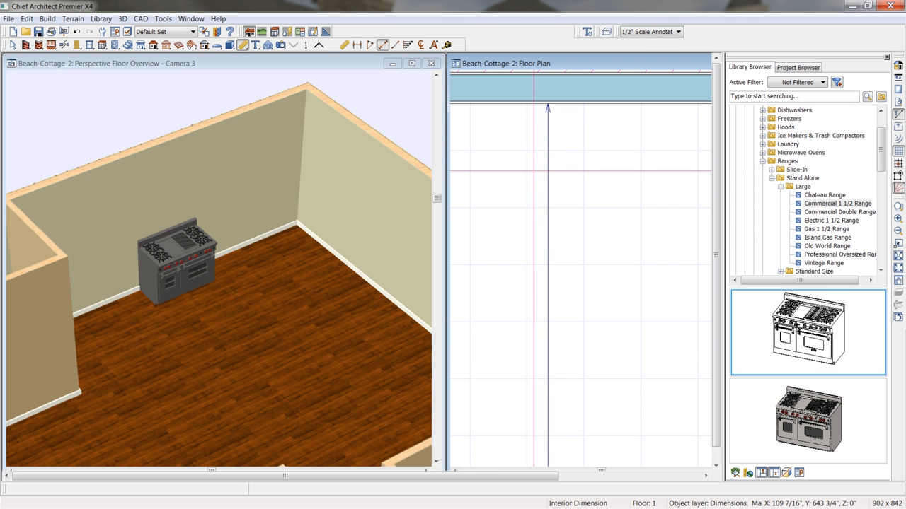
{"action": "scroll", "coordinate": [534, 171], "scroll_direction": "down", "scroll_amount": 3}
{"action": "scroll", "coordinate": [594, 396], "scroll_direction": "down", "scroll_amount": 2}
{"action": "middle_click_drag", "start_coordinate": [615, 309], "coordinate": [589, 312]}
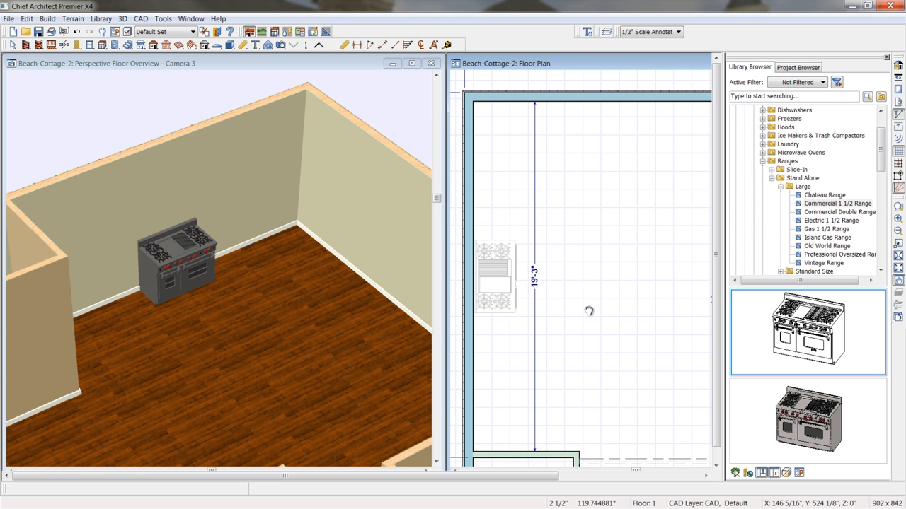
Place a base cabinet against the exterior wall between the range and the kitchen's rear corner
{"action": "left_click", "coordinate": [220, 75]}
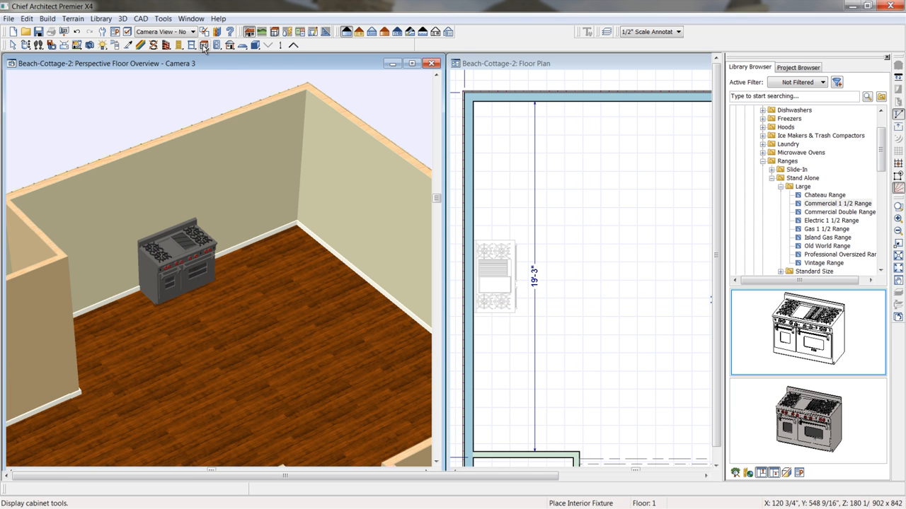
{"action": "left_click", "coordinate": [204, 45]}
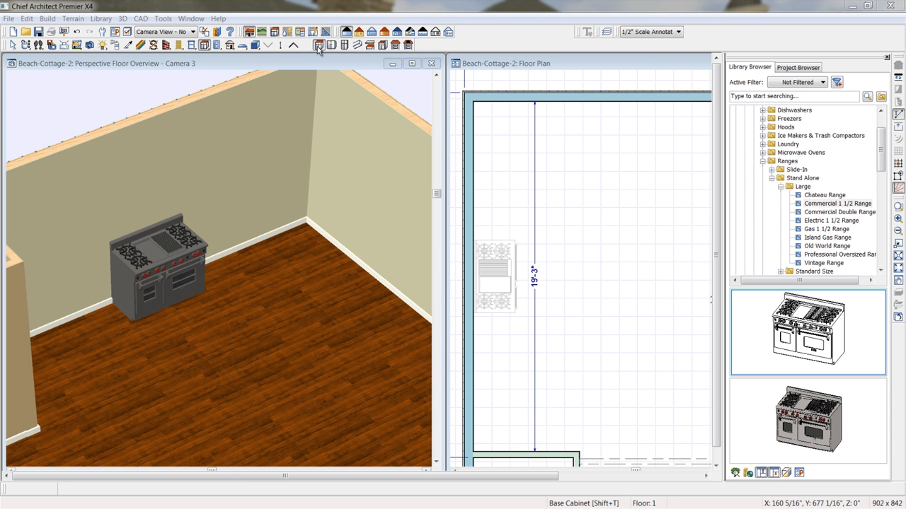
{"action": "left_click", "coordinate": [318, 45]}
{"action": "left_click", "coordinate": [258, 200]}
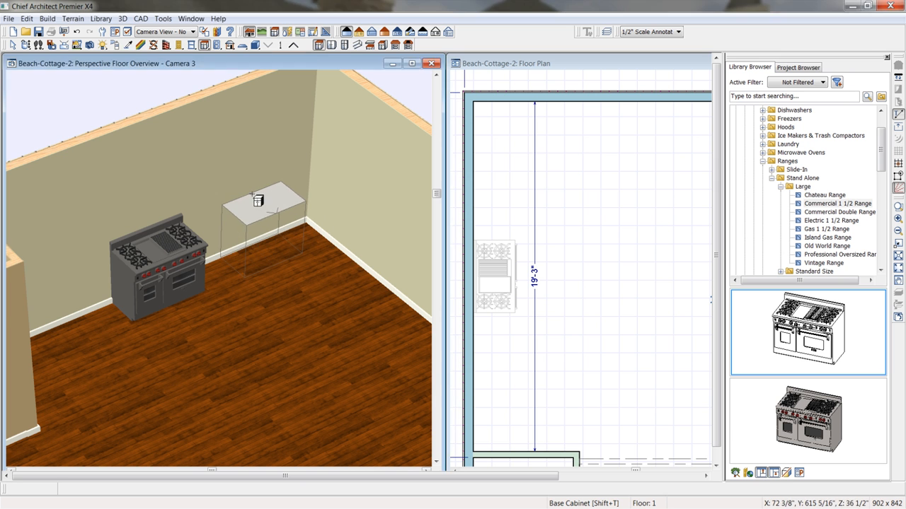
{"action": "scroll", "coordinate": [286, 261], "scroll_direction": "up", "scroll_amount": 2}
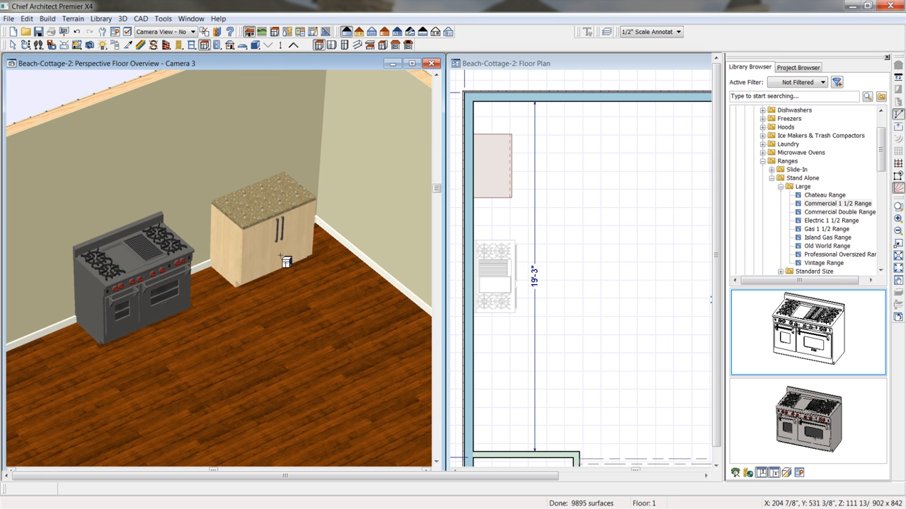
Review the new base cabinet's general, front and door/drawer settings, including the available drawer handle styles
{"action": "scroll", "coordinate": [286, 262], "scroll_direction": "up", "scroll_amount": 1}
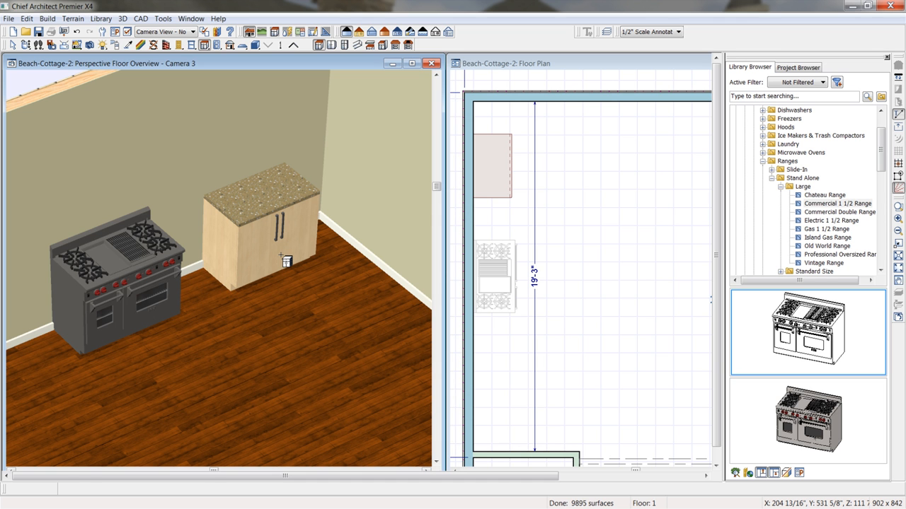
{"action": "left_click", "coordinate": [276, 243]}
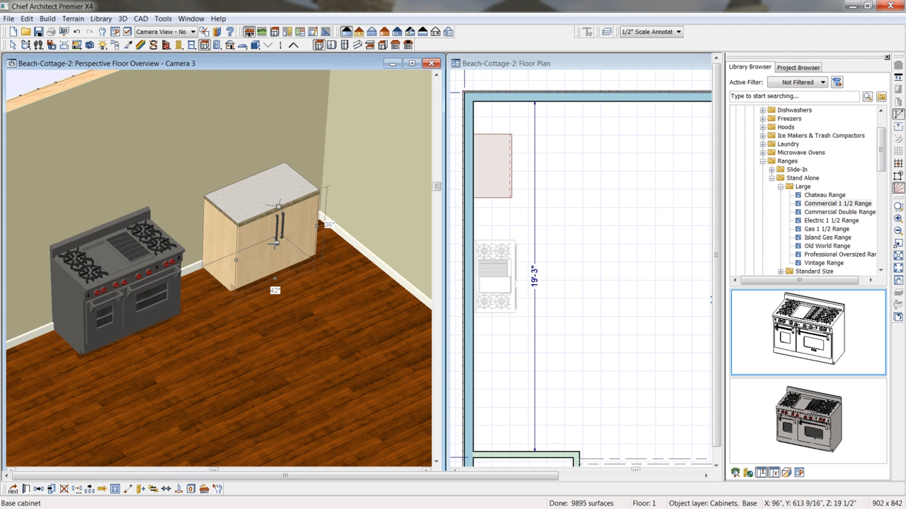
{"action": "double_click", "coordinate": [283, 241]}
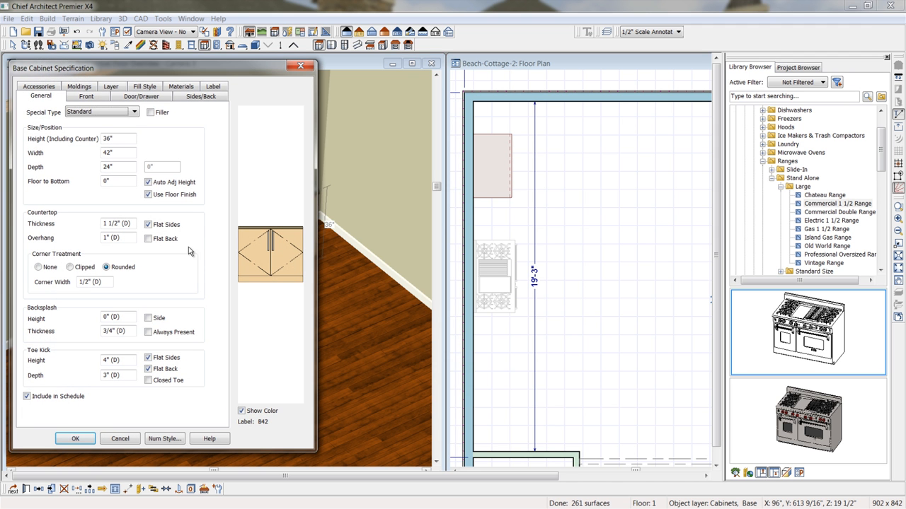
{"action": "left_click", "coordinate": [88, 97]}
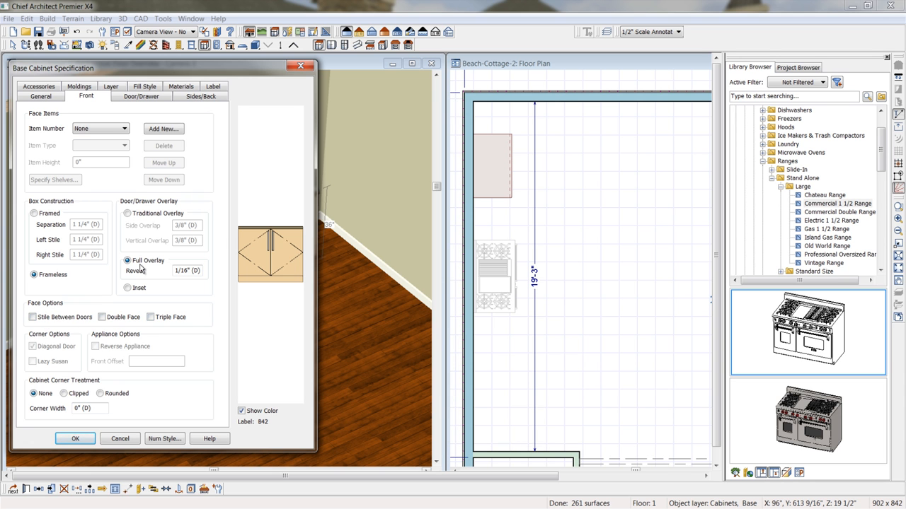
{"action": "left_click", "coordinate": [142, 97]}
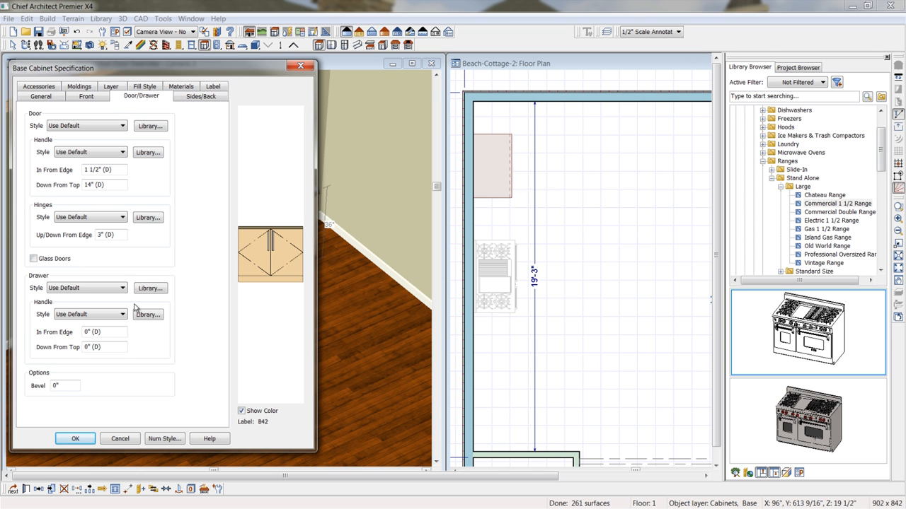
{"action": "left_click", "coordinate": [121, 315]}
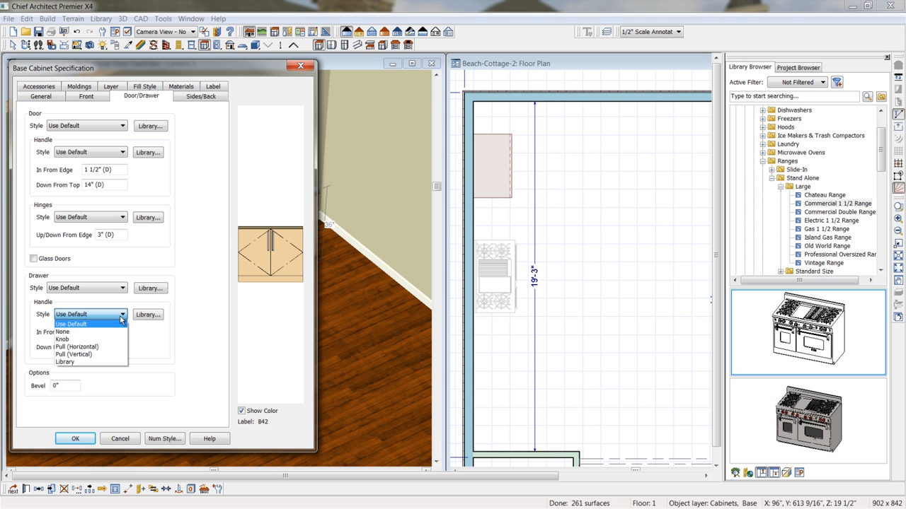
{"action": "left_click", "coordinate": [121, 318]}
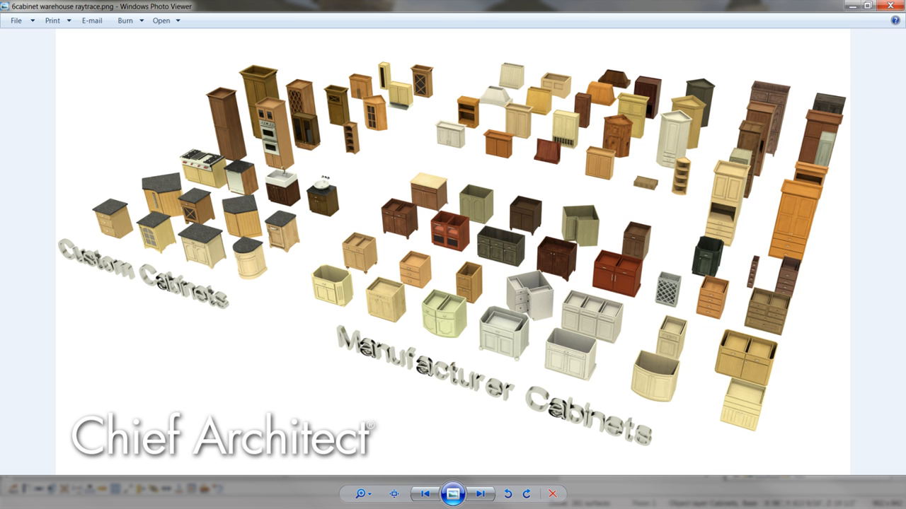
Browse the sample renderings of cabinets, kitchens, the wine cellar and the laundry room, and close the photo viewer
{"action": "key", "text": "Right"}
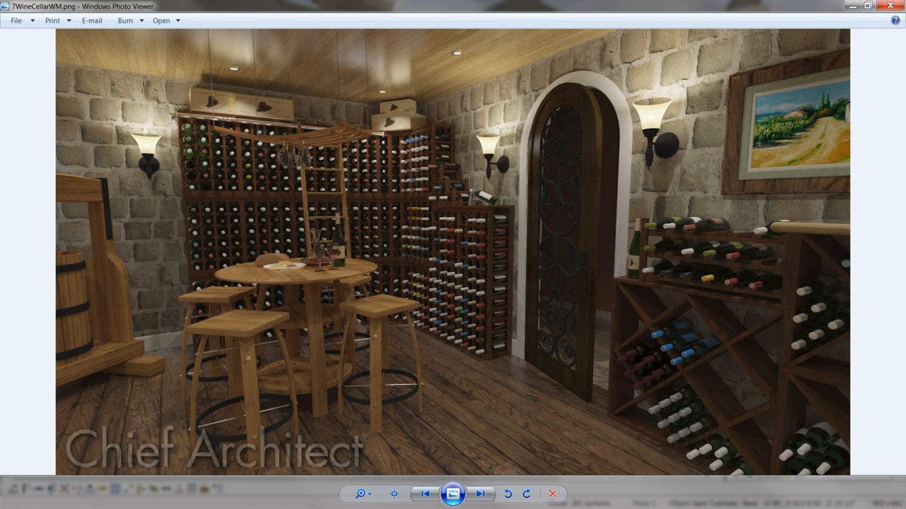
{"action": "key", "text": "Right"}
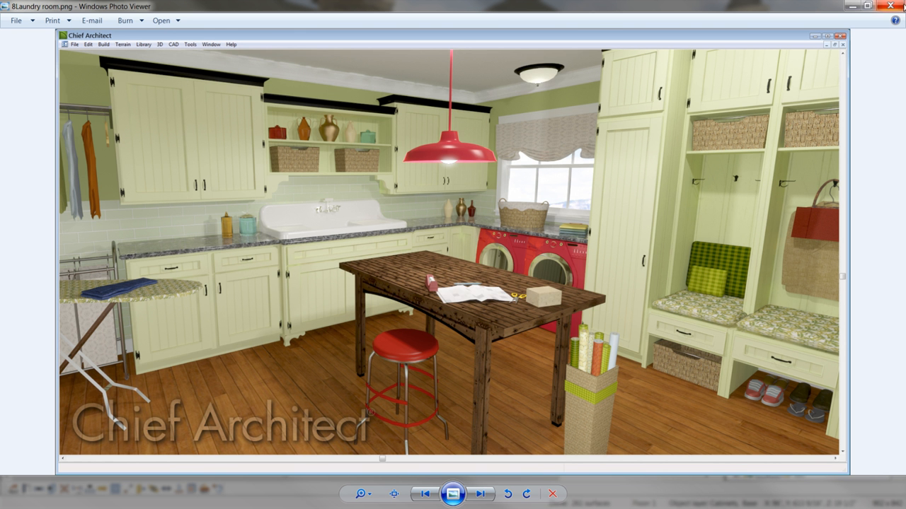
{"action": "key", "text": "Right"}
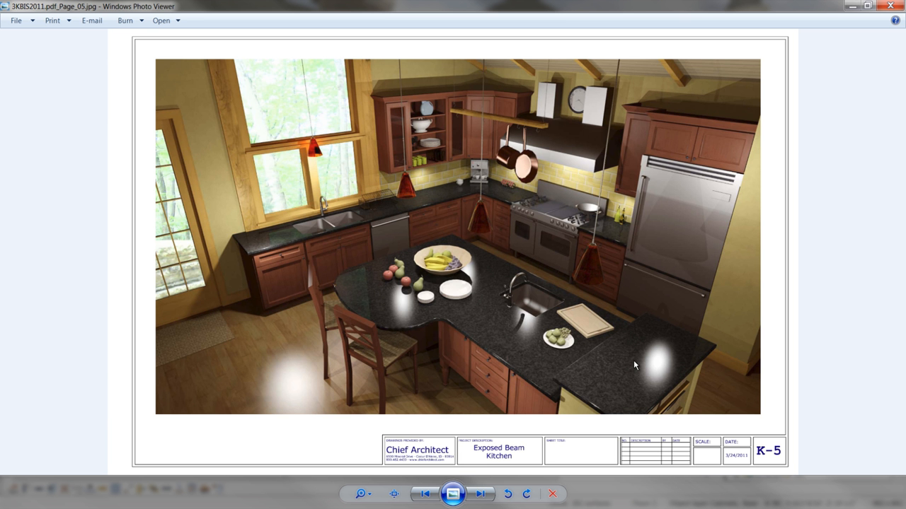
{"action": "key", "text": "Right"}
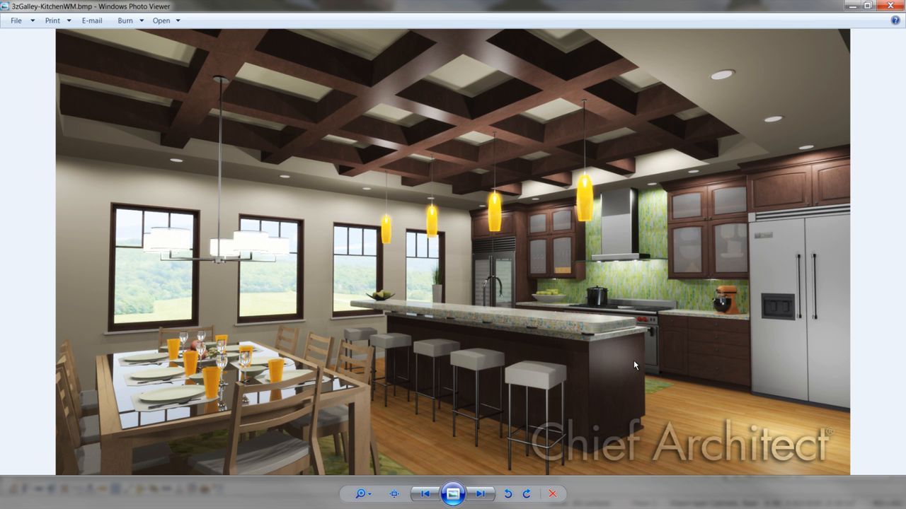
{"action": "key", "text": "Right"}
{"action": "key", "text": "Right"}
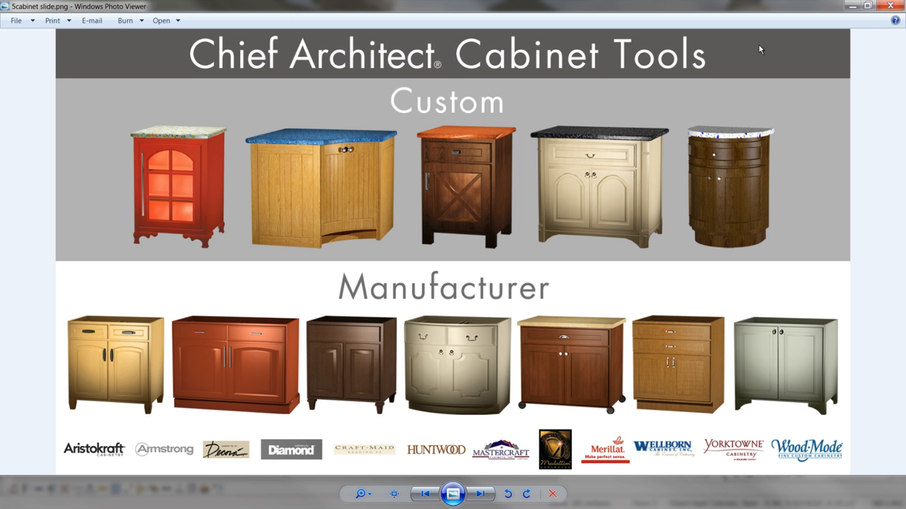
{"action": "key", "text": "Right"}
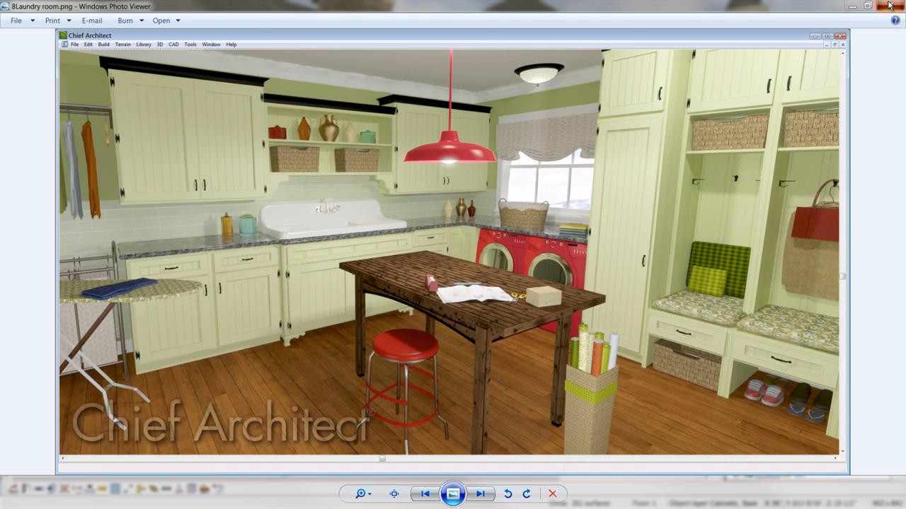
{"action": "left_click", "coordinate": [890, 7]}
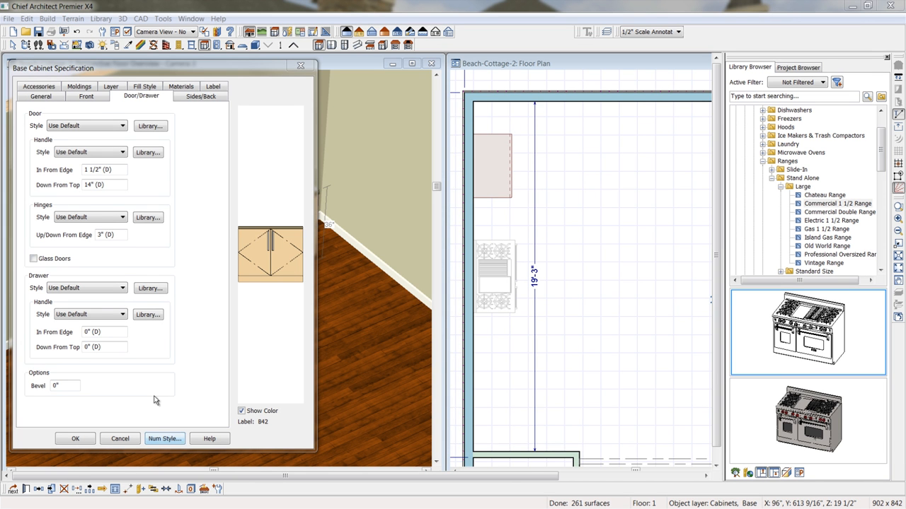
Accept the base cabinet's specification and slide the cabinet along the exterior wall until it butts against the range
{"action": "left_click_drag", "start_coordinate": [188, 71], "coordinate": [193, 72]}
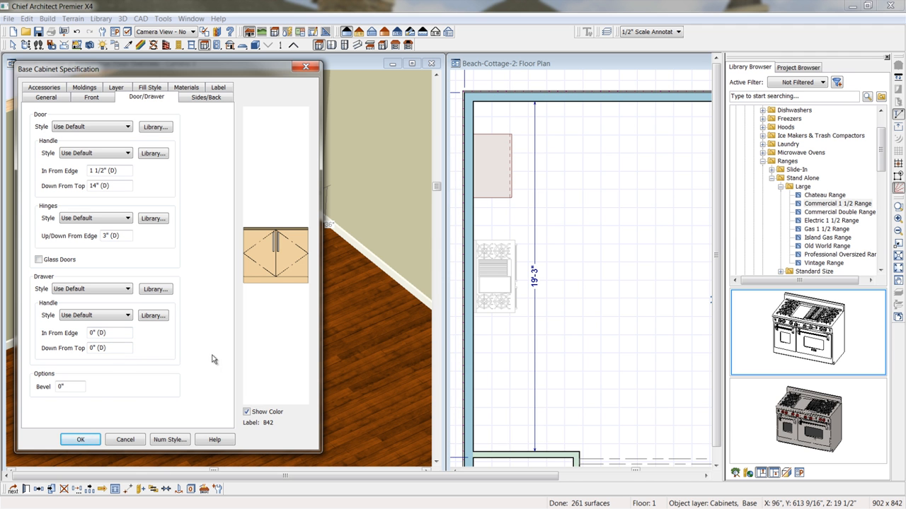
{"action": "left_click", "coordinate": [90, 440]}
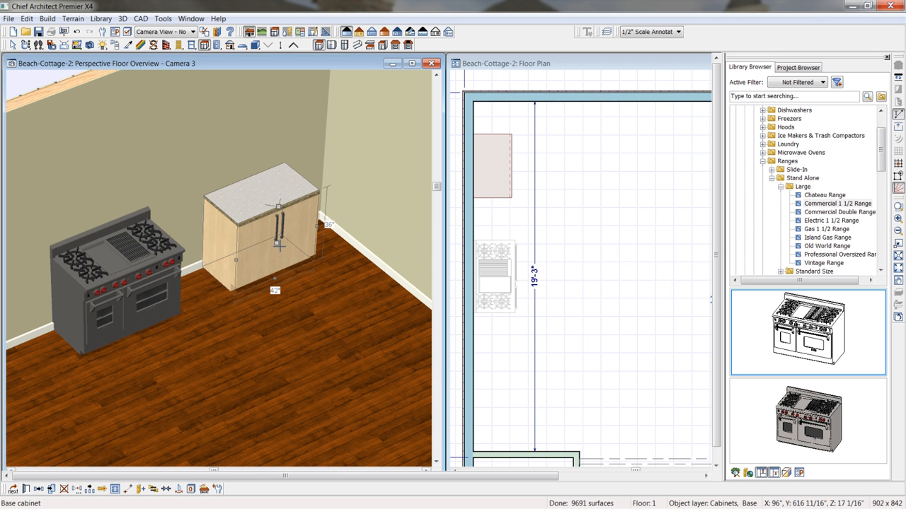
{"action": "left_click_drag", "start_coordinate": [278, 242], "coordinate": [218, 259]}
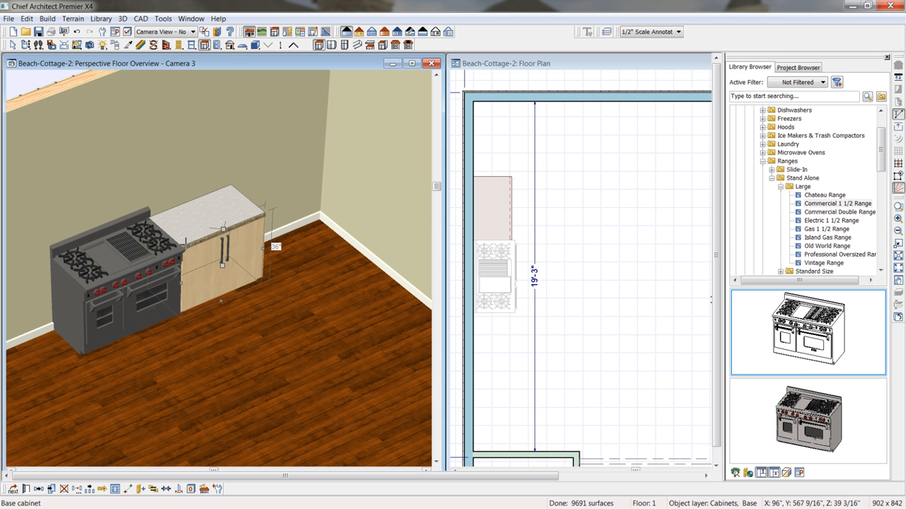
{"action": "double_click", "coordinate": [201, 277]}
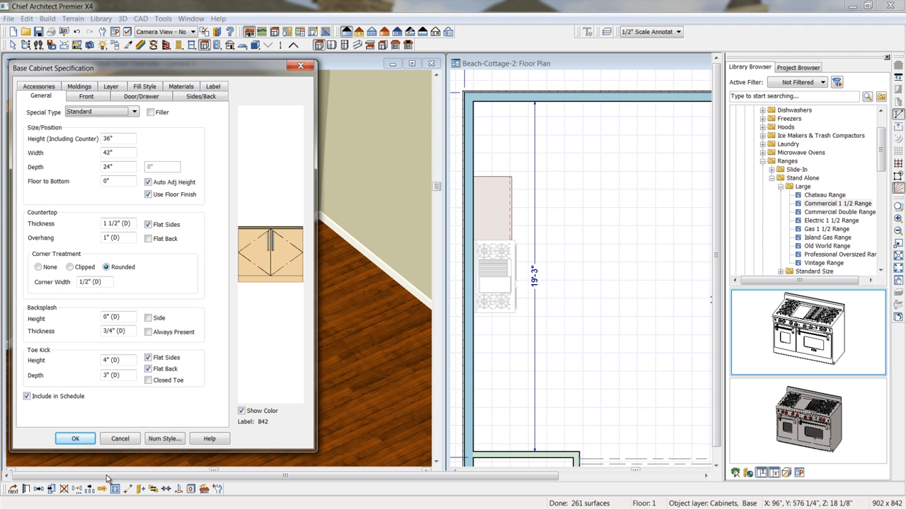
{"action": "left_click", "coordinate": [76, 439]}
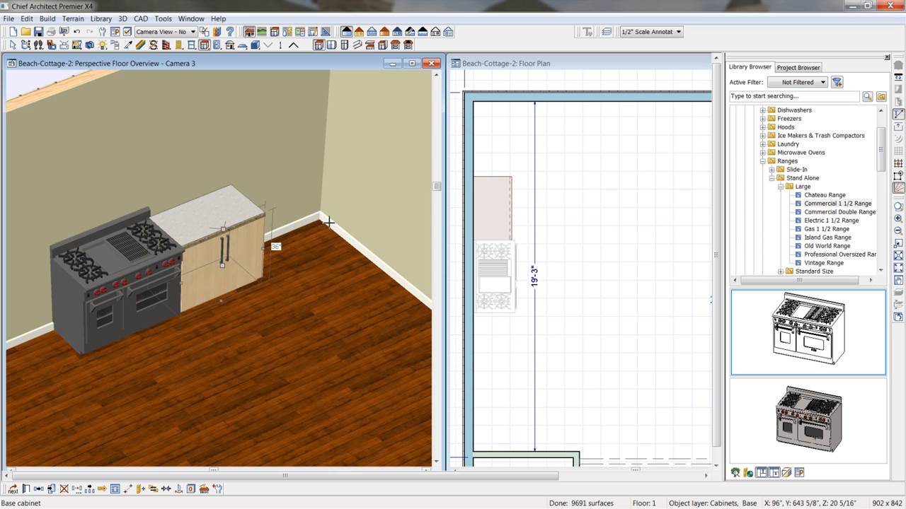
Close the perspective view, create a wall elevation facing the range wall, and arrange its window beside the floor plan
{"action": "left_click", "coordinate": [432, 64]}
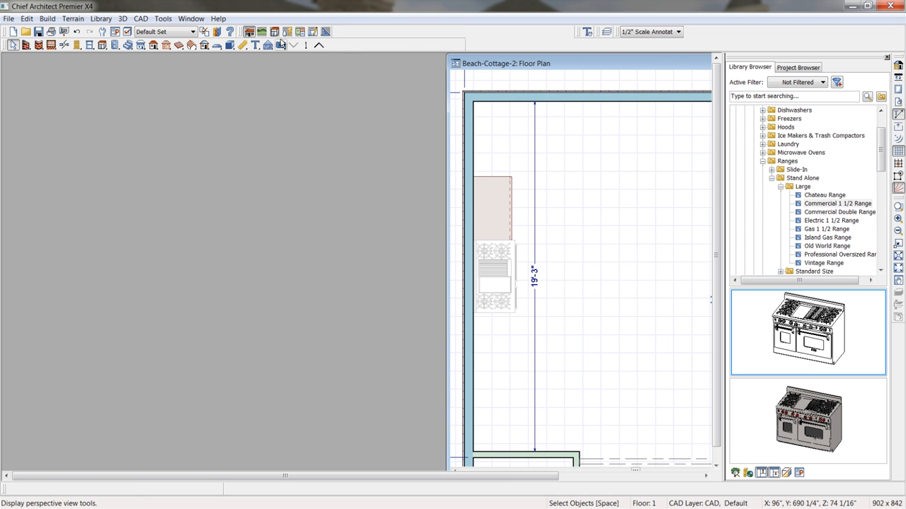
{"action": "left_click", "coordinate": [269, 45]}
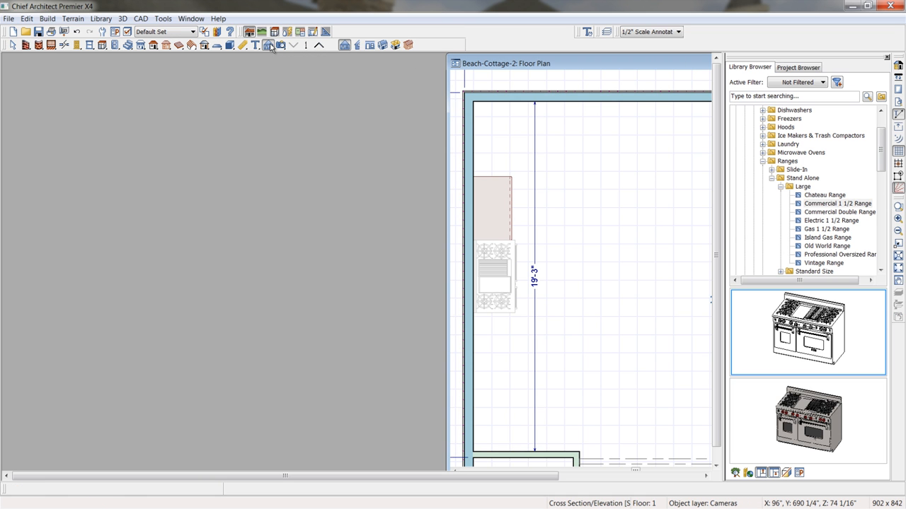
{"action": "left_click", "coordinate": [369, 45]}
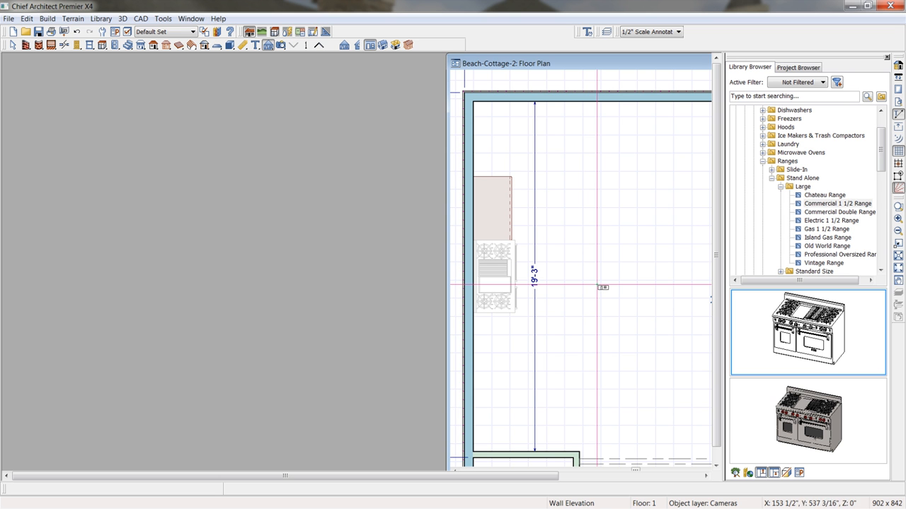
{"action": "left_click_drag", "start_coordinate": [586, 284], "coordinate": [451, 283]}
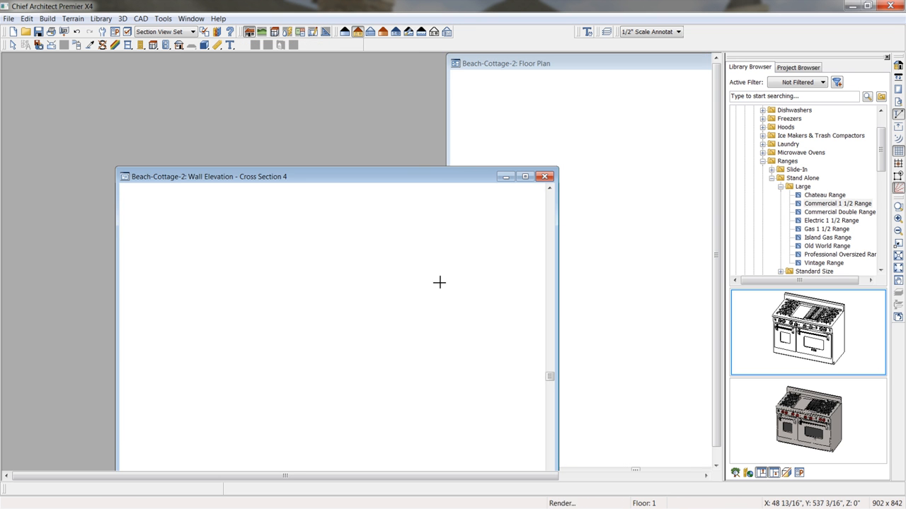
{"action": "left_click_drag", "start_coordinate": [416, 173], "coordinate": [262, 73]}
{"action": "left_click_drag", "start_coordinate": [395, 455], "coordinate": [431, 455]}
{"action": "scroll", "coordinate": [305, 306], "scroll_direction": "up", "scroll_amount": 4}
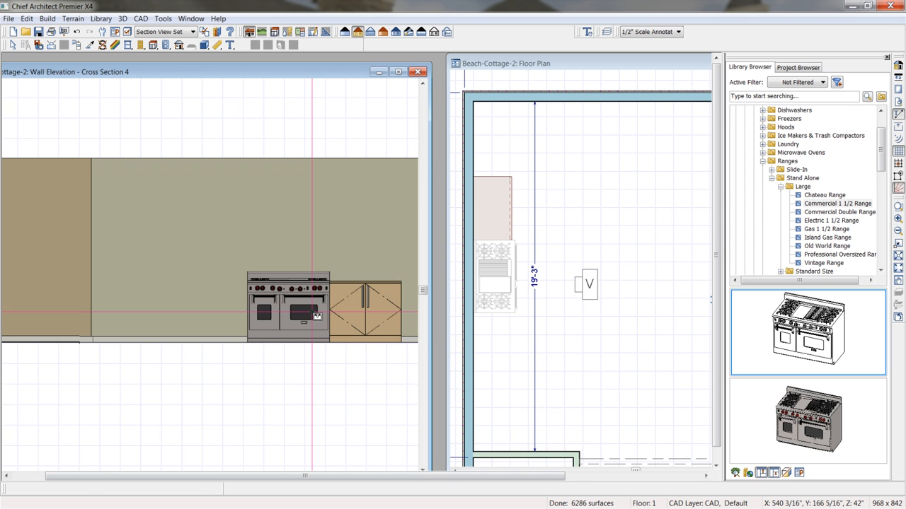
Copy the base cabinet to the opposite side of the range by reflecting it about the range
{"action": "left_click", "coordinate": [373, 330]}
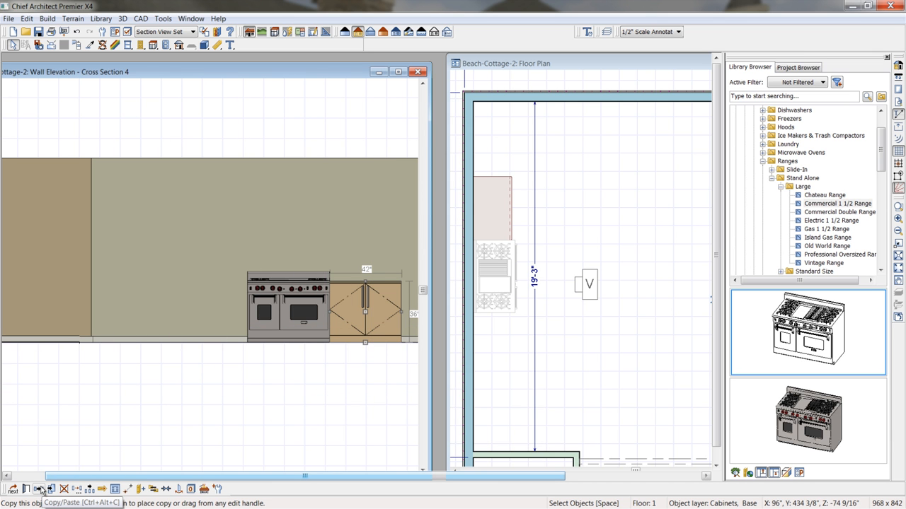
{"action": "left_click", "coordinate": [41, 489]}
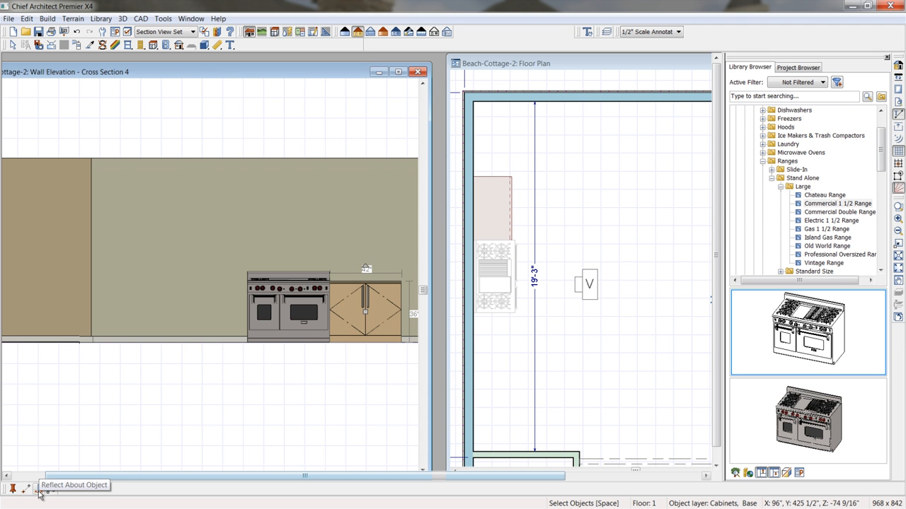
{"action": "left_click", "coordinate": [290, 331]}
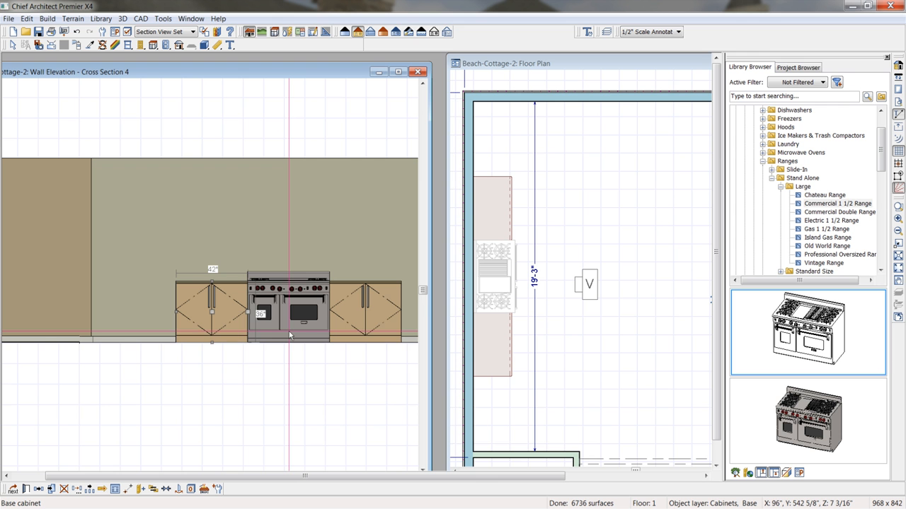
{"action": "left_click", "coordinate": [223, 360]}
{"action": "middle_click_drag", "start_coordinate": [247, 360], "coordinate": [248, 356]}
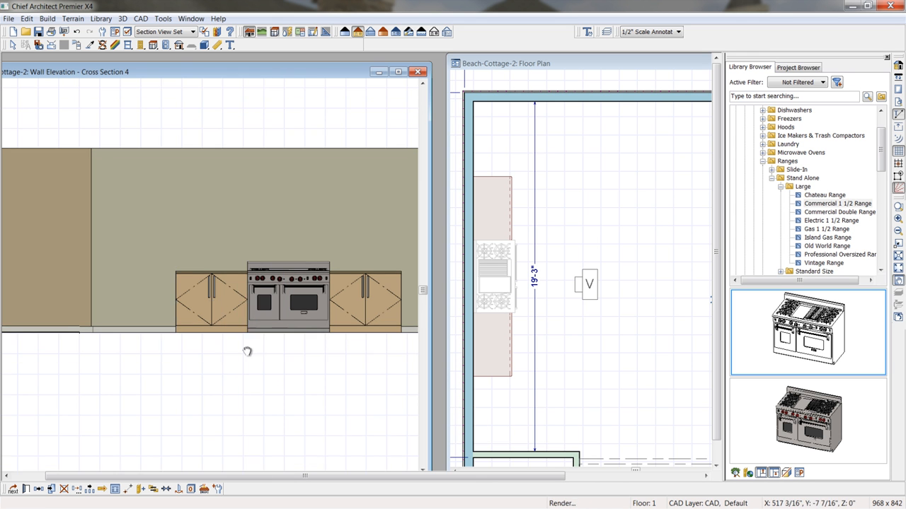
{"action": "scroll", "coordinate": [249, 345], "scroll_direction": "up", "scroll_amount": 1}
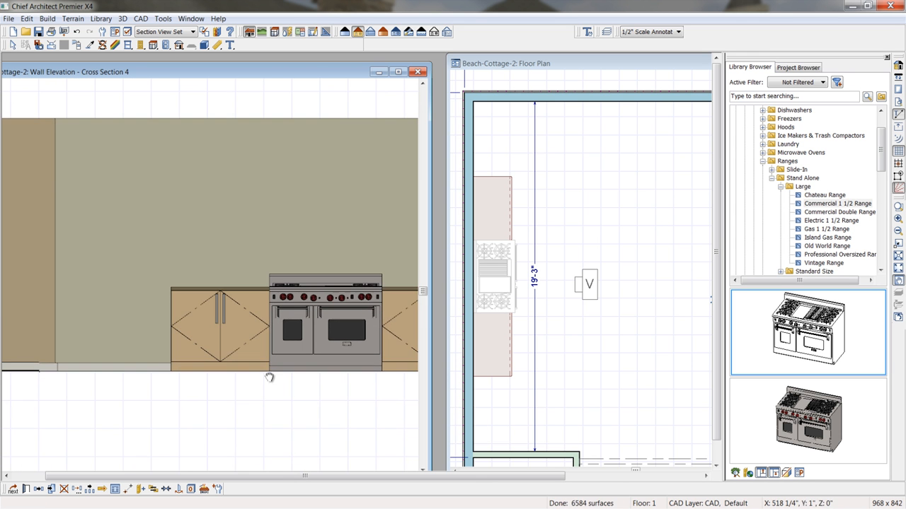
{"action": "left_click", "coordinate": [269, 374]}
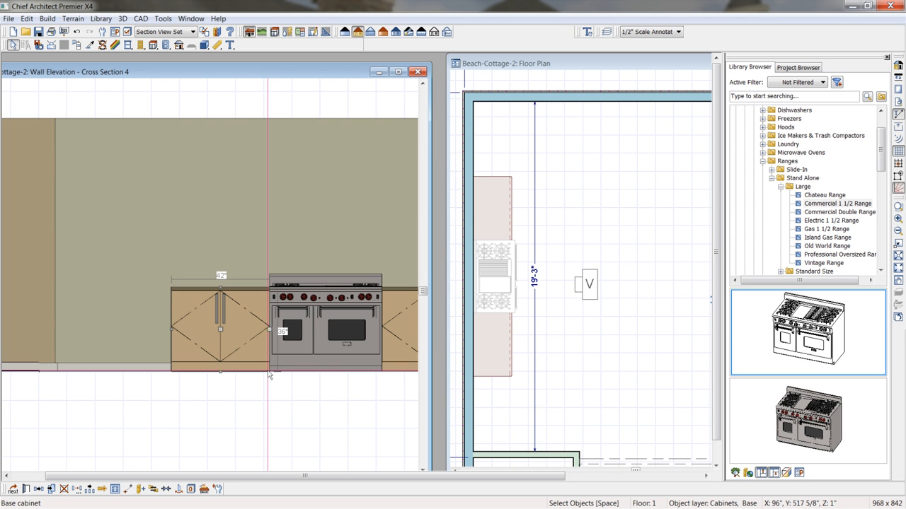
Place a cabinet partition on the range wall between the reflected base cabinet and the bath wall
{"action": "left_click", "coordinate": [153, 45]}
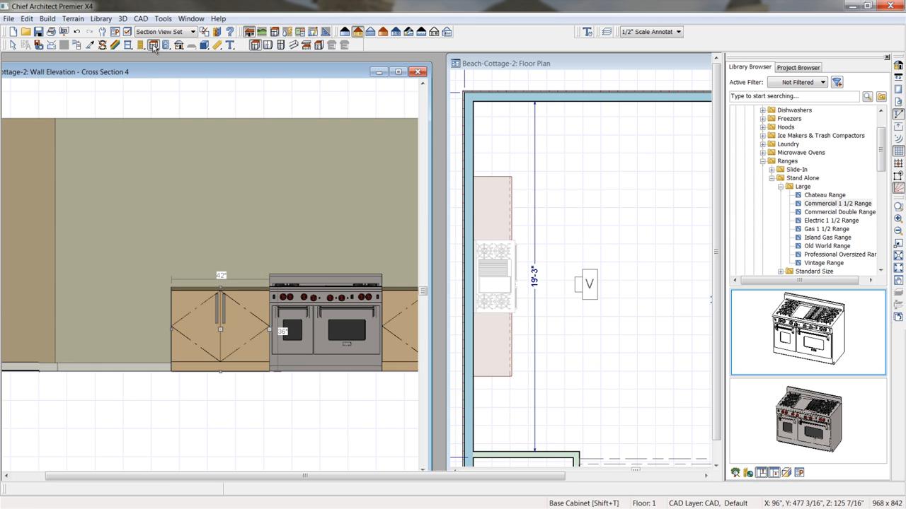
{"action": "left_click", "coordinate": [318, 44]}
{"action": "left_click", "coordinate": [112, 339]}
{"action": "scroll", "coordinate": [112, 336], "scroll_direction": "up", "scroll_amount": 2}
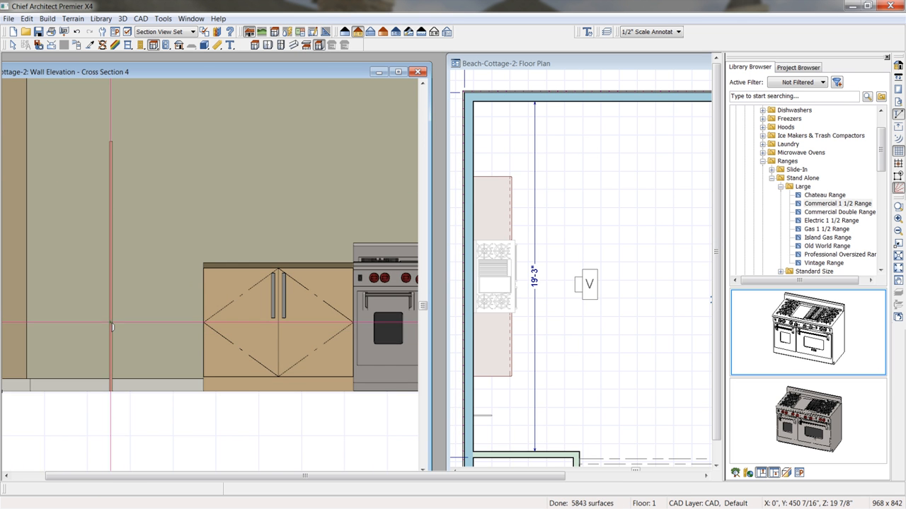
Stretch the partition's upper edge upward to a height of about 75 inches
{"action": "left_click", "coordinate": [111, 322]}
{"action": "scroll", "coordinate": [110, 323], "scroll_direction": "up", "scroll_amount": 1}
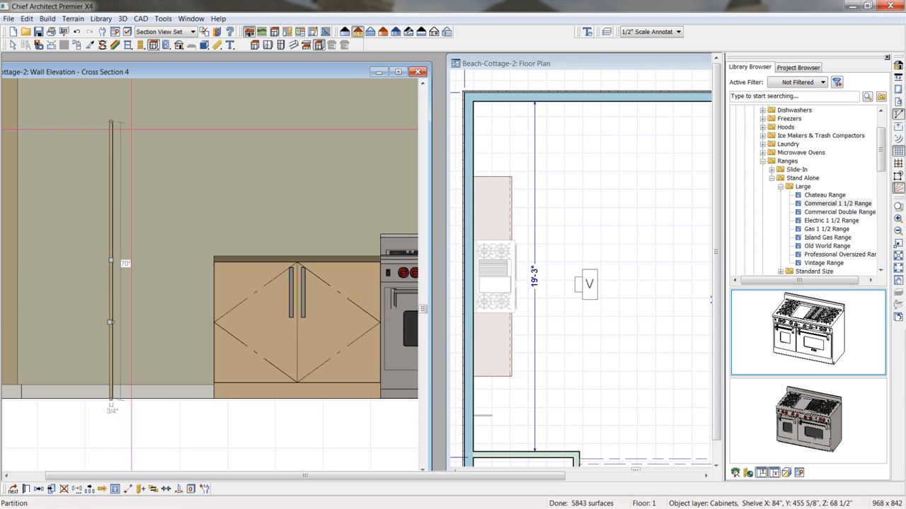
{"action": "left_click_drag", "start_coordinate": [111, 121], "coordinate": [110, 101]}
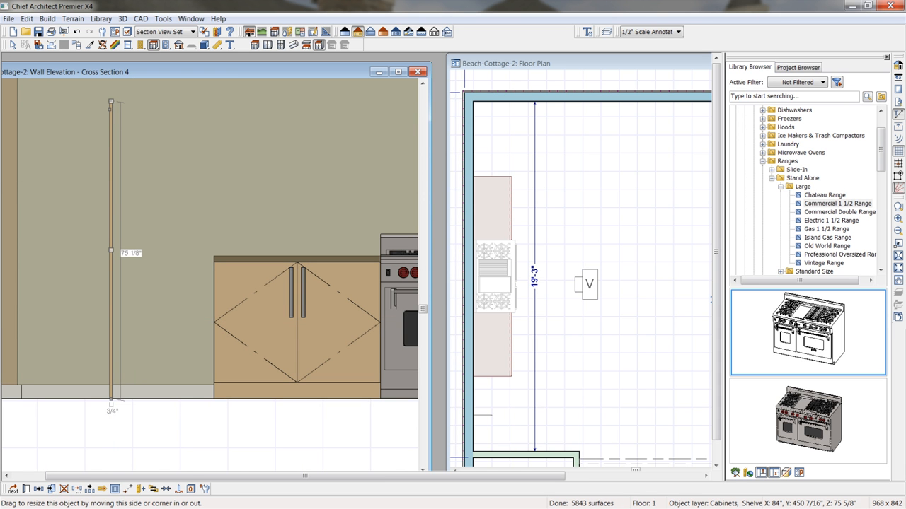
Set the partition's height to 84" and depth to 24", and slide it along the range wall against the bath wall
{"action": "double_click", "coordinate": [110, 103]}
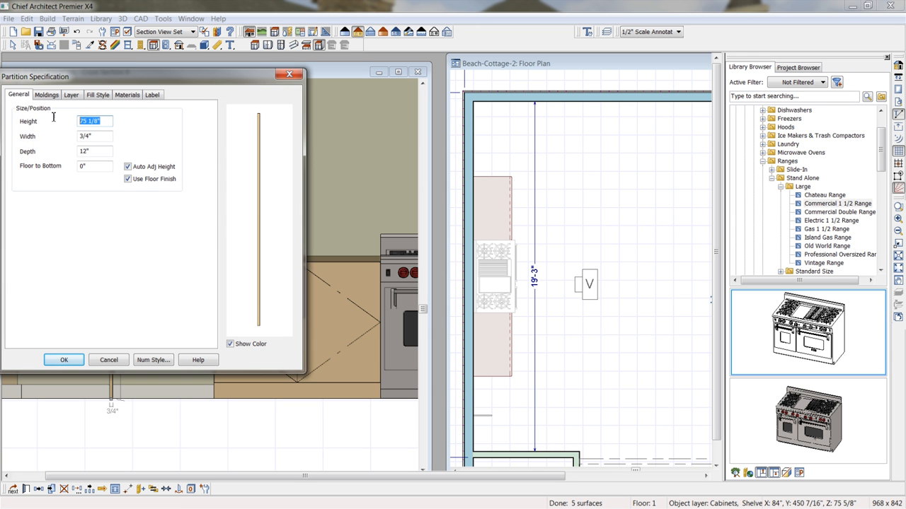
{"action": "type", "text": "84"}
{"action": "key", "text": "Tab"}
{"action": "key", "text": "Tab"}
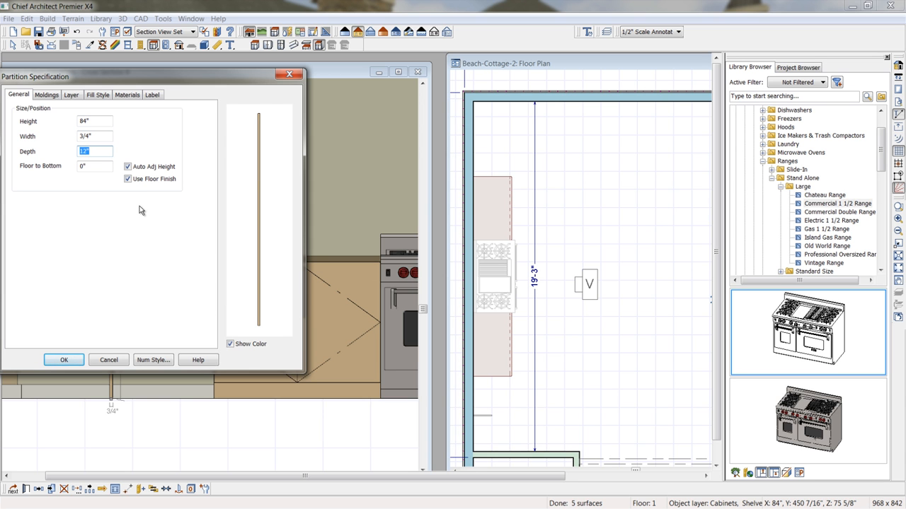
{"action": "type", "text": "24"}
{"action": "left_click", "coordinate": [73, 361]}
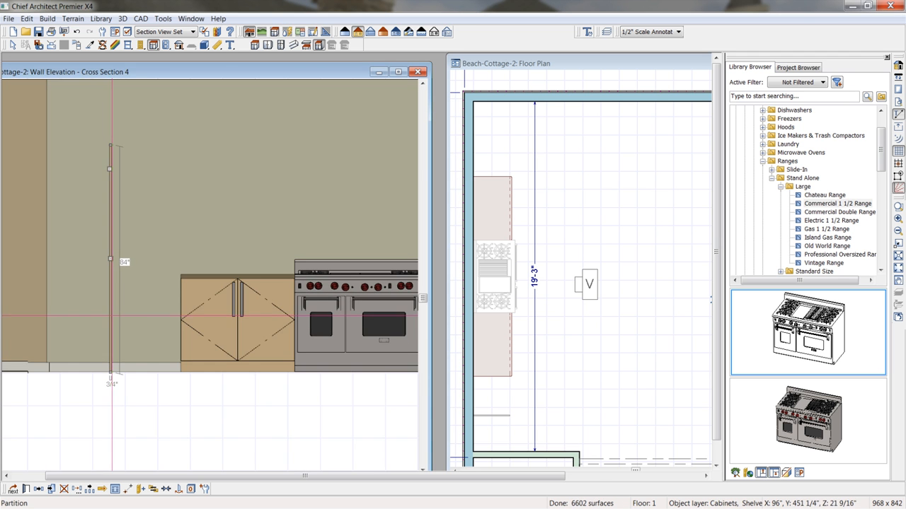
{"action": "left_click_drag", "start_coordinate": [109, 259], "coordinate": [47, 258]}
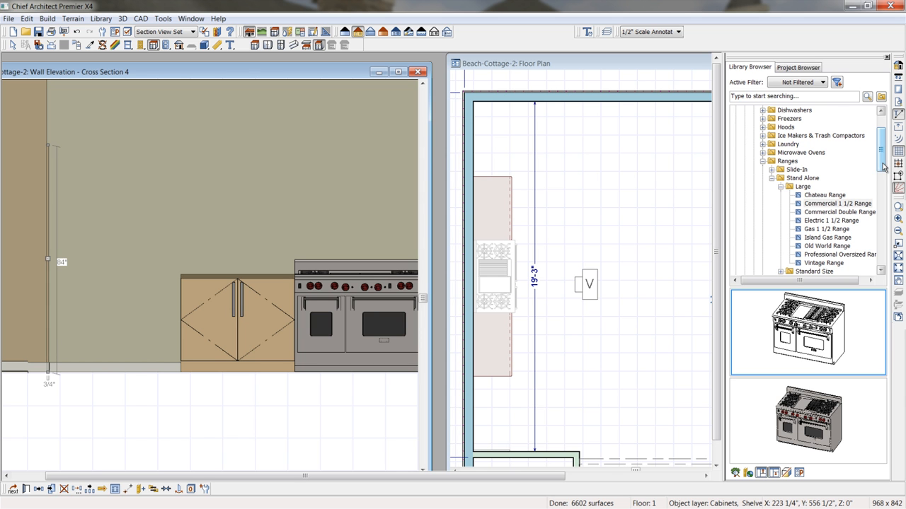
Collapse the Ranges, Appliances and Architectural folders and the whole Chief Architect Core Catalogs tree in the library
{"action": "scroll", "coordinate": [882, 162], "scroll_direction": "up", "scroll_amount": 2}
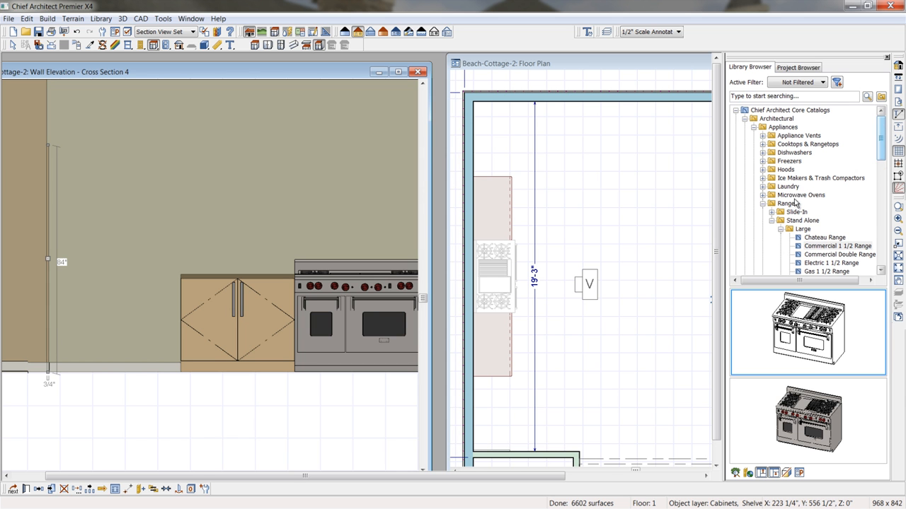
{"action": "left_click", "coordinate": [762, 203]}
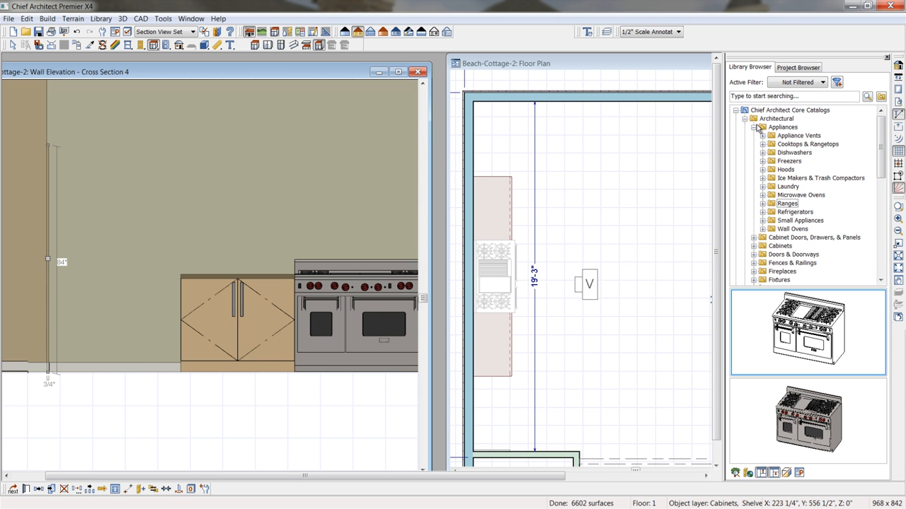
{"action": "left_click", "coordinate": [754, 127]}
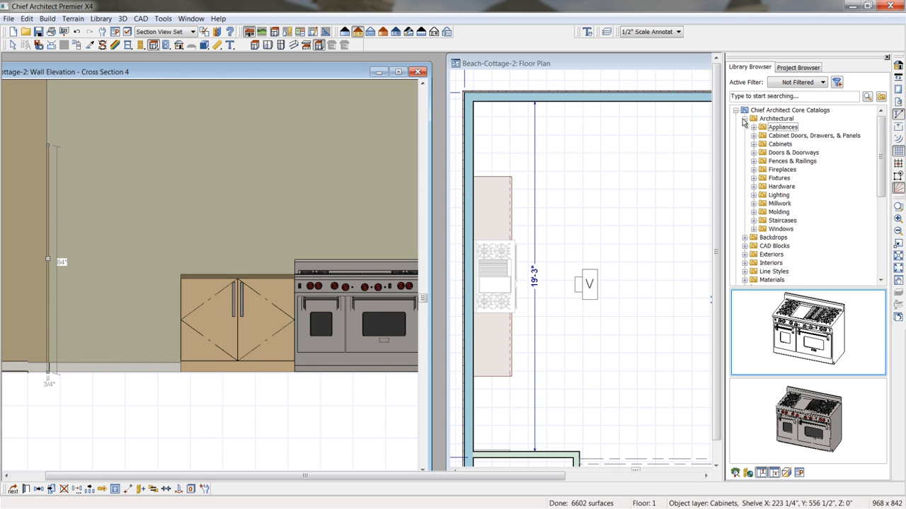
{"action": "left_click", "coordinate": [744, 119]}
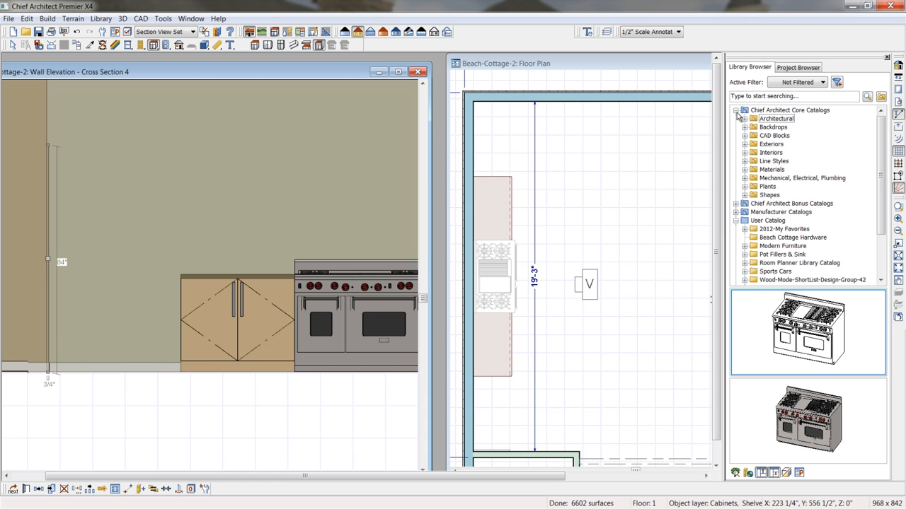
{"action": "left_click", "coordinate": [825, 96]}
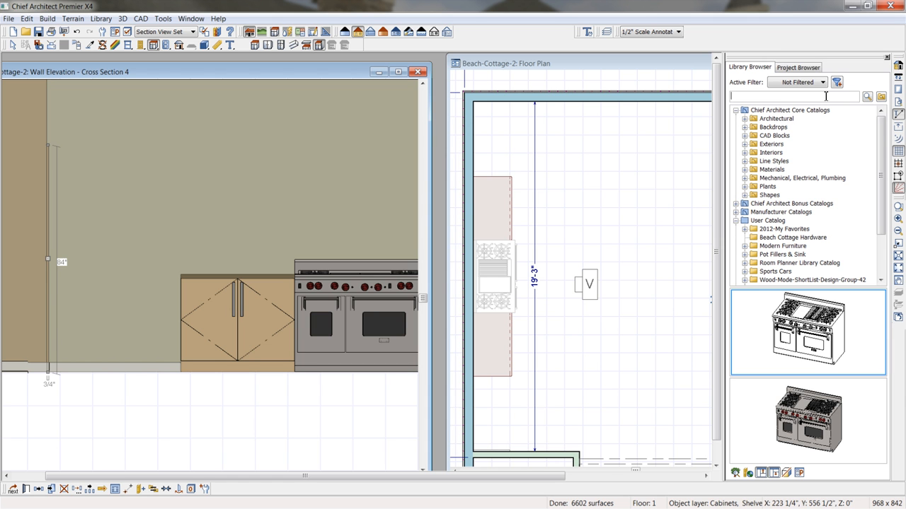
{"action": "left_click", "coordinate": [736, 110]}
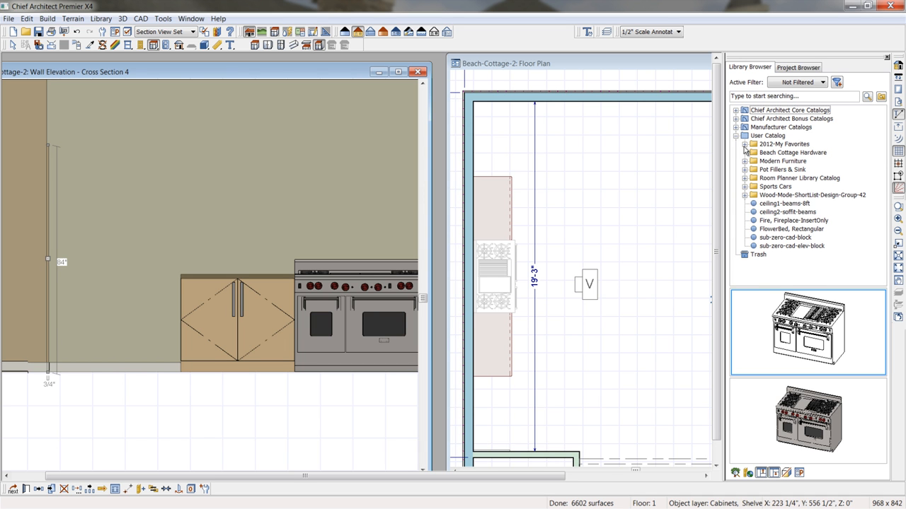
Place Refrigerator - 46.5" from My Appliances in the 2012-My Favorites catalog beside the base cabinet, and slide it against the partition
{"action": "left_click", "coordinate": [745, 145]}
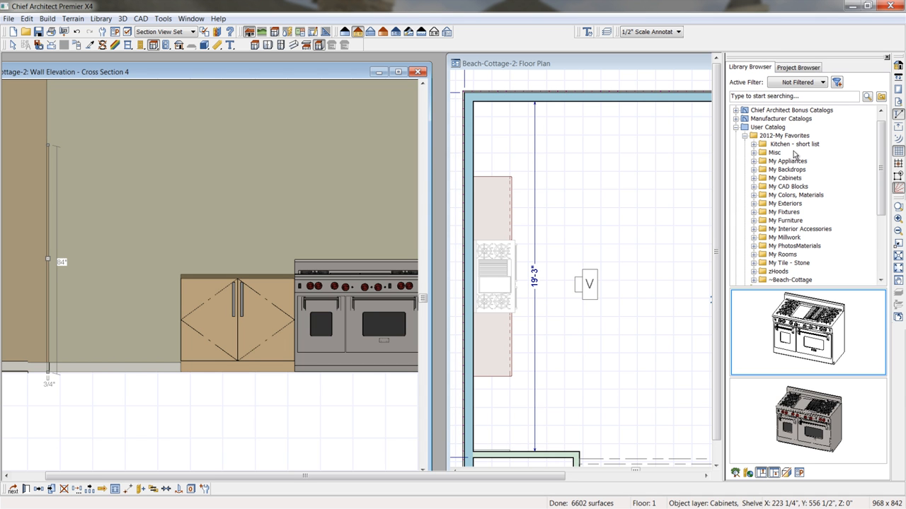
{"action": "left_click", "coordinate": [754, 162]}
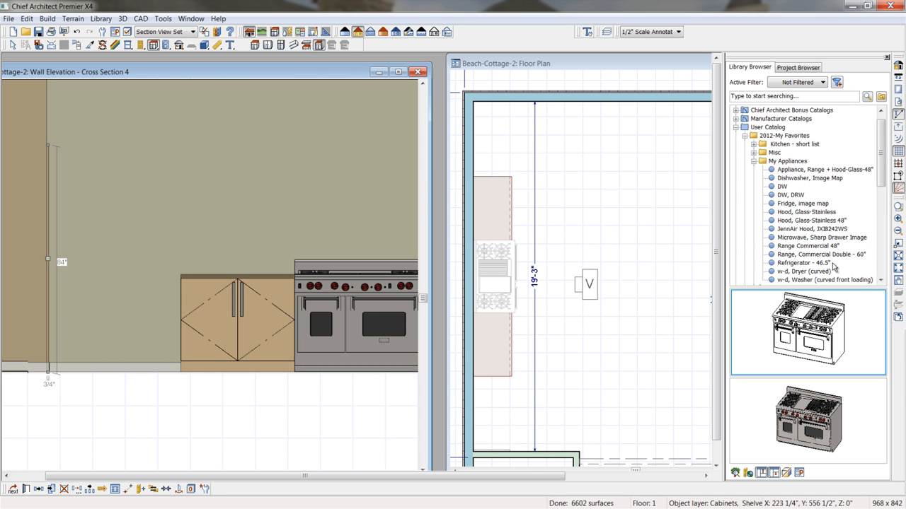
{"action": "left_click", "coordinate": [806, 263]}
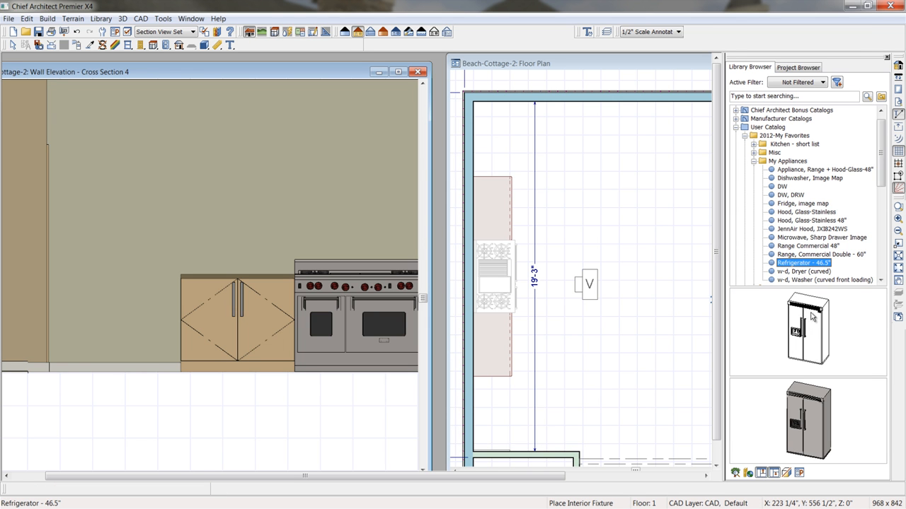
{"action": "left_click", "coordinate": [818, 329]}
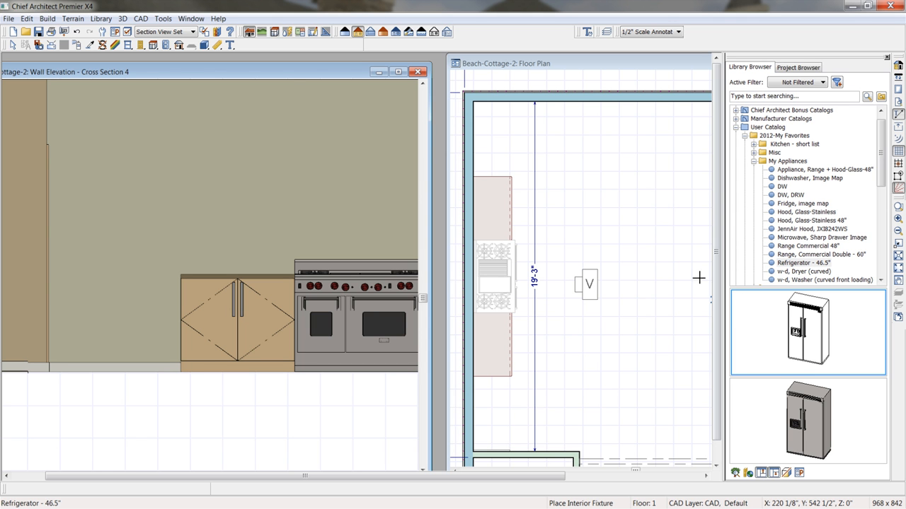
{"action": "left_click", "coordinate": [131, 283]}
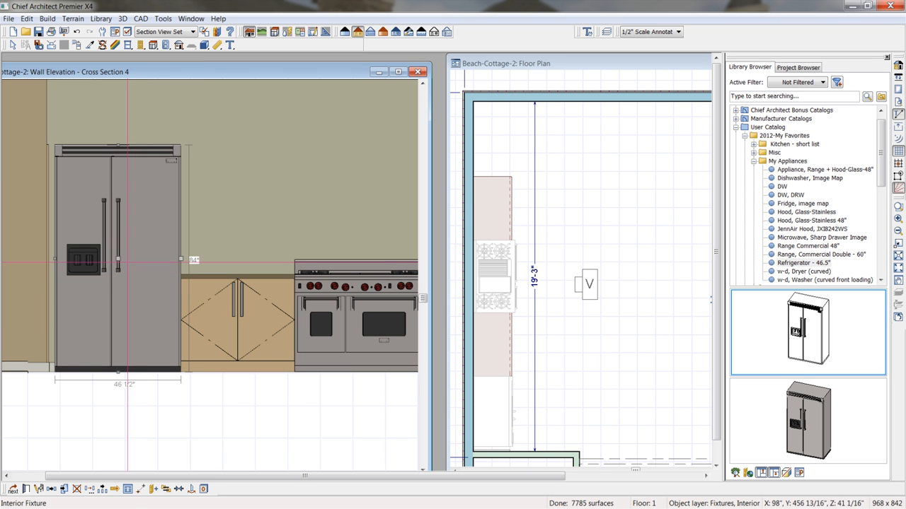
{"action": "left_click_drag", "start_coordinate": [119, 258], "coordinate": [106, 258]}
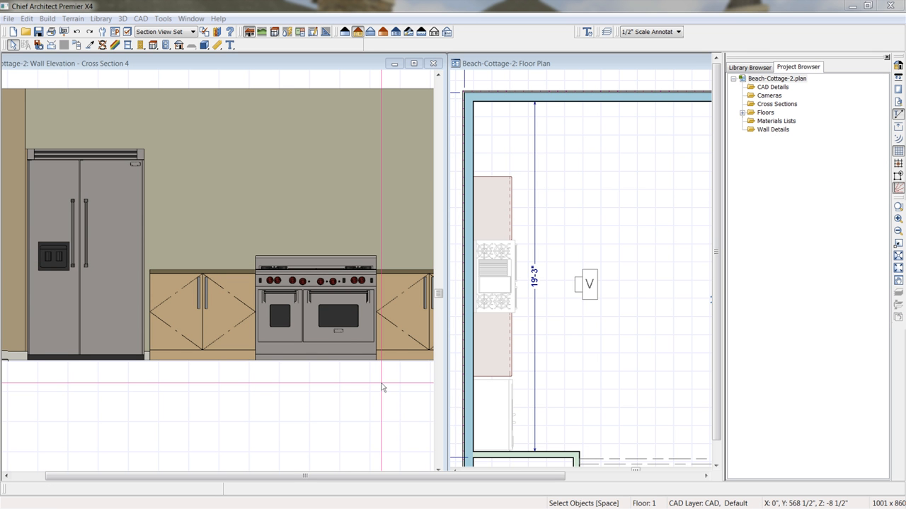
Copy the partition to the opposite side of the refrigerator by reflecting it about the refrigerator
{"action": "left_click", "coordinate": [27, 203]}
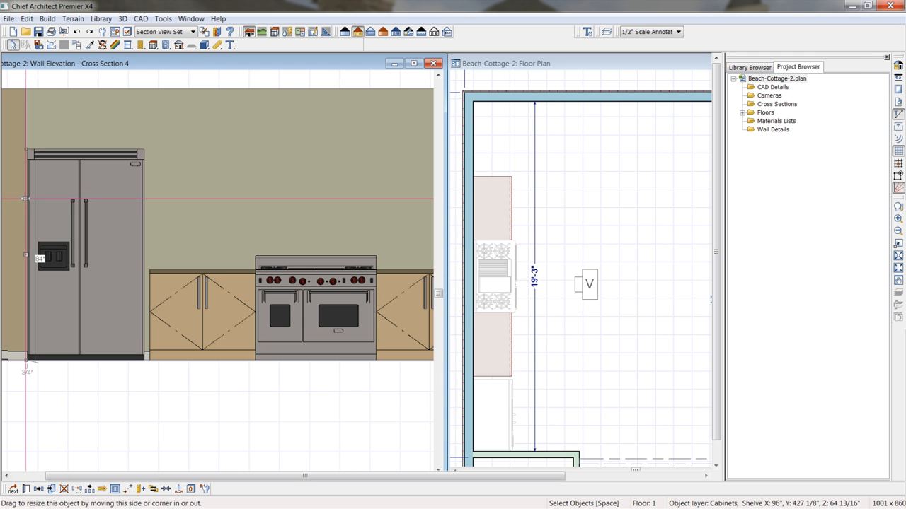
{"action": "left_click", "coordinate": [39, 490]}
{"action": "left_click", "coordinate": [38, 489]}
{"action": "left_click", "coordinate": [79, 309]}
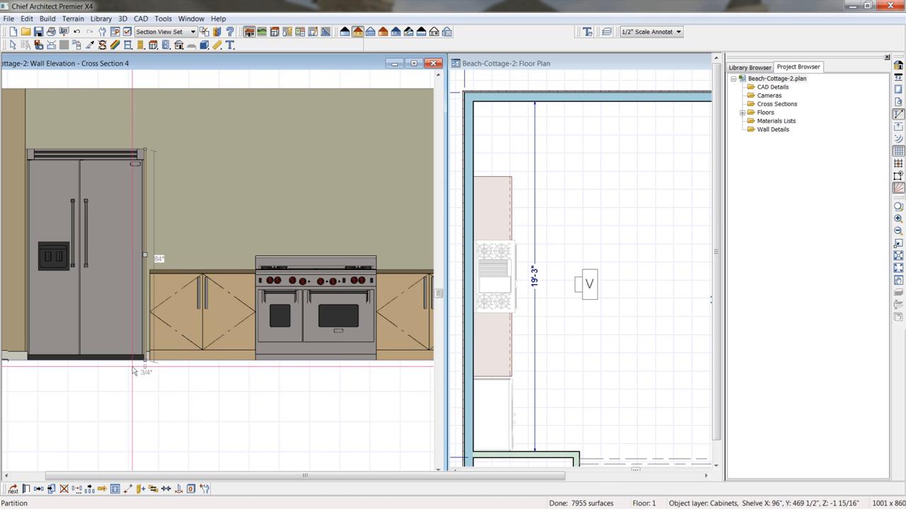
Slide the base cabinets and range together along the wall until they butt against the copied partition
{"action": "scroll", "coordinate": [185, 358], "scroll_direction": "up", "scroll_amount": 1}
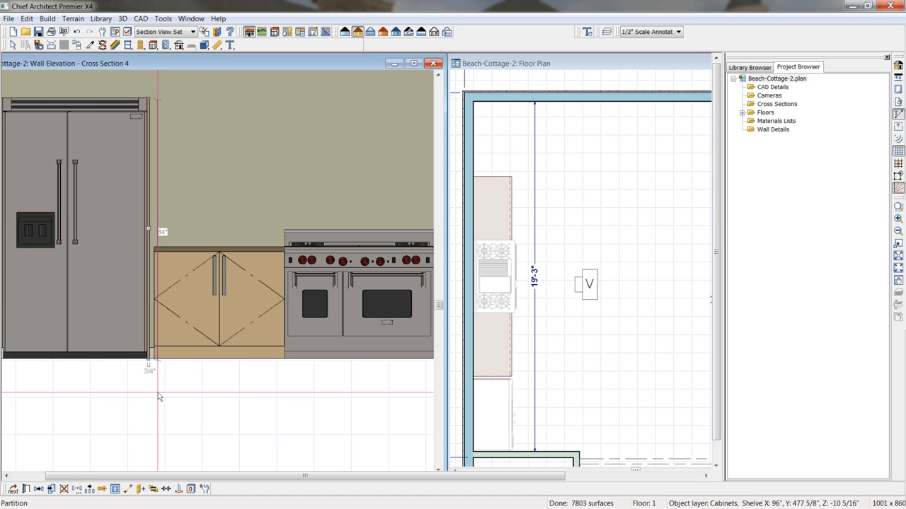
{"action": "scroll", "coordinate": [157, 398], "scroll_direction": "up", "scroll_amount": 1}
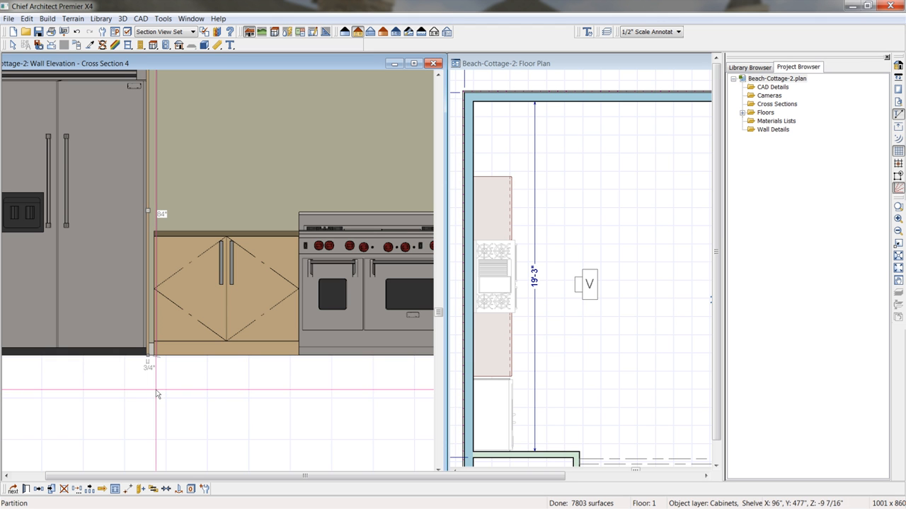
{"action": "scroll", "coordinate": [162, 398], "scroll_direction": "down", "scroll_amount": 1}
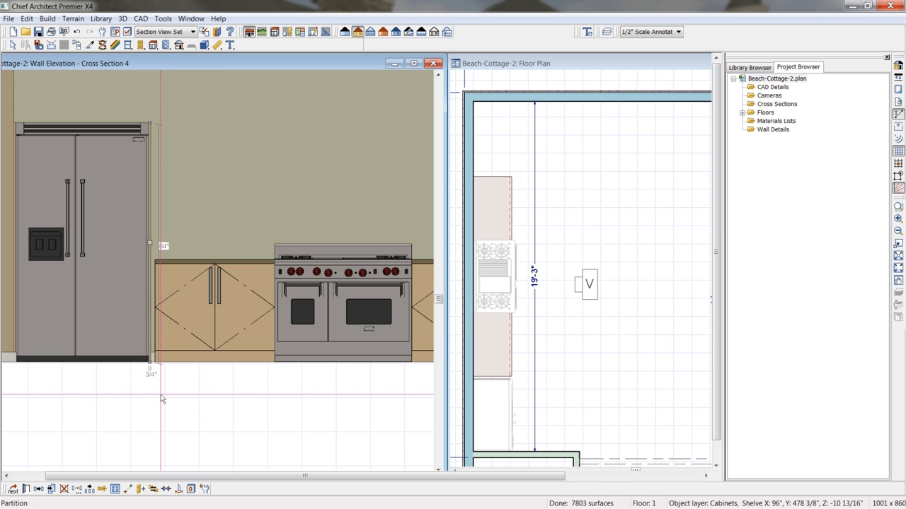
{"action": "scroll", "coordinate": [161, 398], "scroll_direction": "down", "scroll_amount": 1}
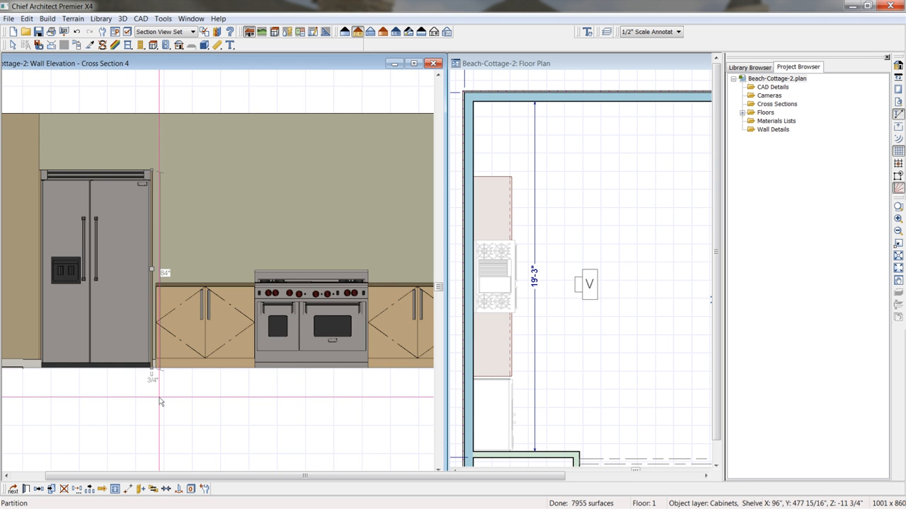
{"action": "middle_click_drag", "start_coordinate": [318, 429], "coordinate": [292, 424]}
{"action": "key", "text": "space"}
{"action": "left_click", "coordinate": [389, 319]}
{"action": "left_click_drag", "start_coordinate": [389, 319], "coordinate": [377, 322]}
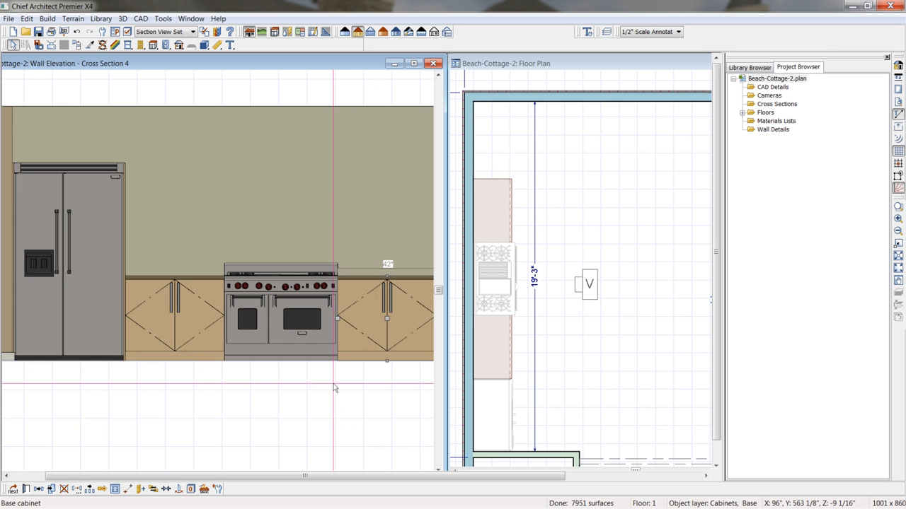
Add a base cabinet at the open end of the run, butt it against the neighboring base cabinet, and narrow it to 18"
{"action": "scroll", "coordinate": [335, 388], "scroll_direction": "down", "scroll_amount": 1}
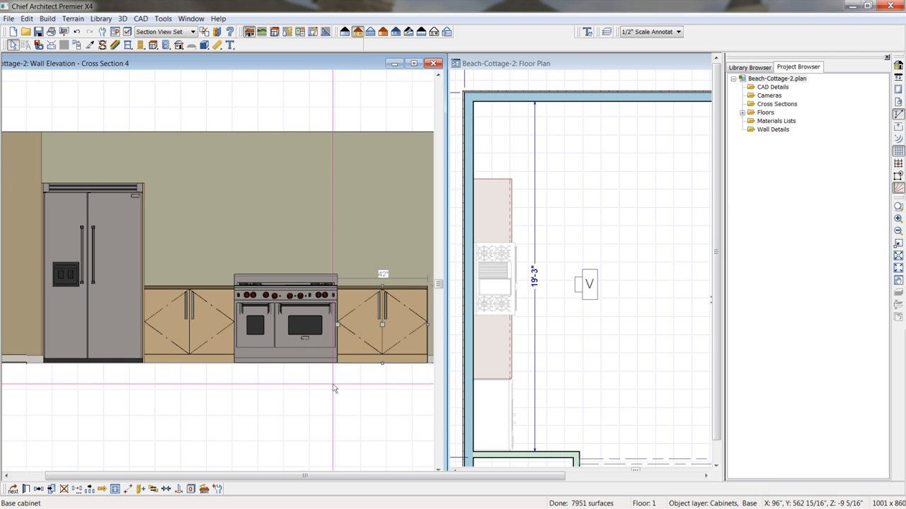
{"action": "middle_click_drag", "start_coordinate": [366, 398], "coordinate": [253, 376]}
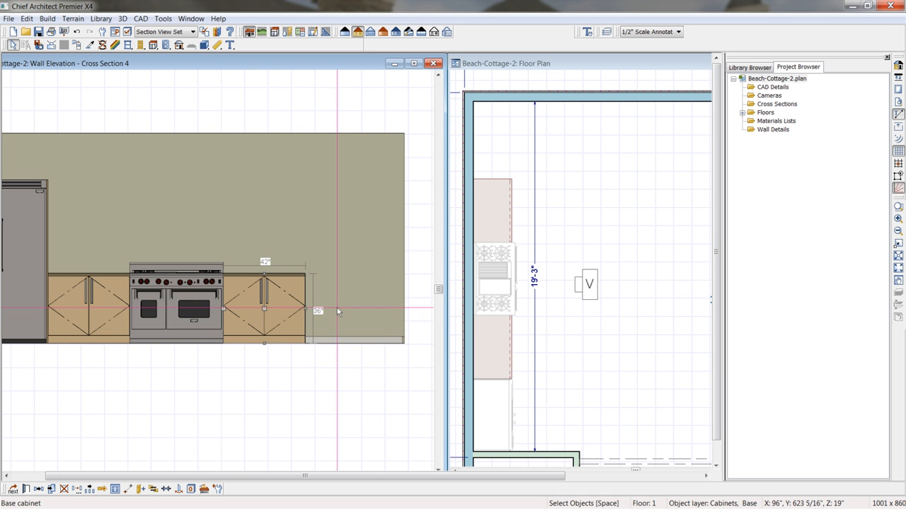
{"action": "left_click", "coordinate": [153, 44]}
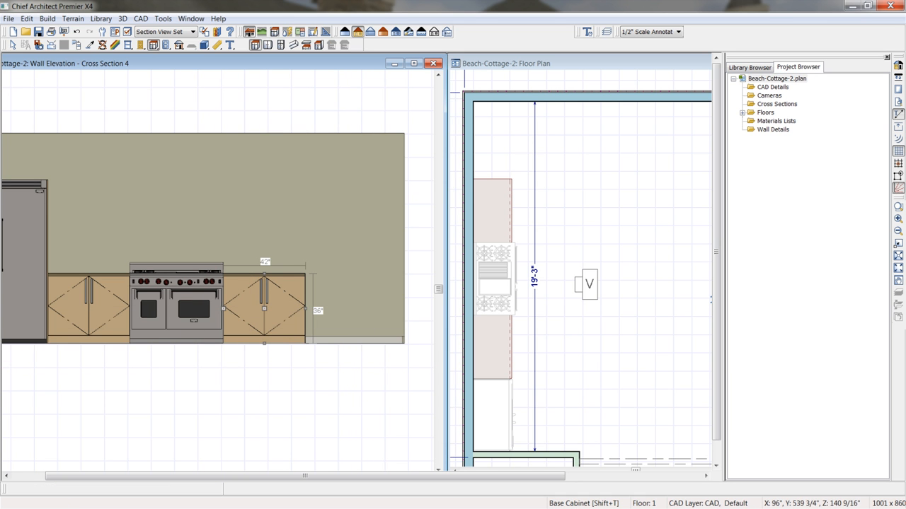
{"action": "left_click", "coordinate": [357, 327]}
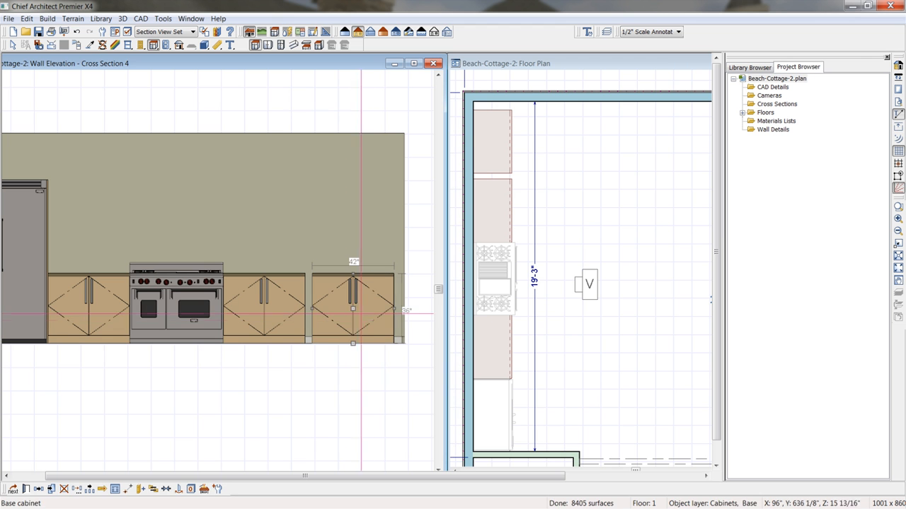
{"action": "left_click_drag", "start_coordinate": [353, 308], "coordinate": [340, 308]}
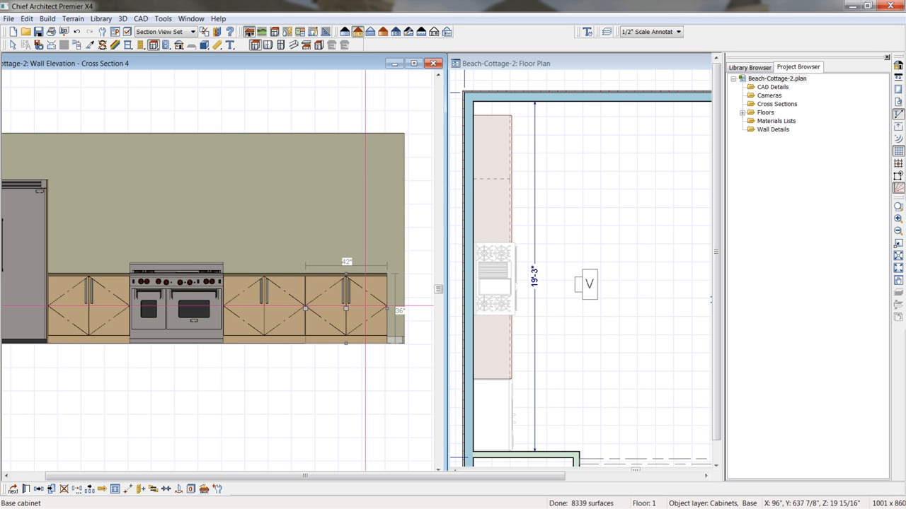
{"action": "left_click_drag", "start_coordinate": [387, 308], "coordinate": [341, 309]}
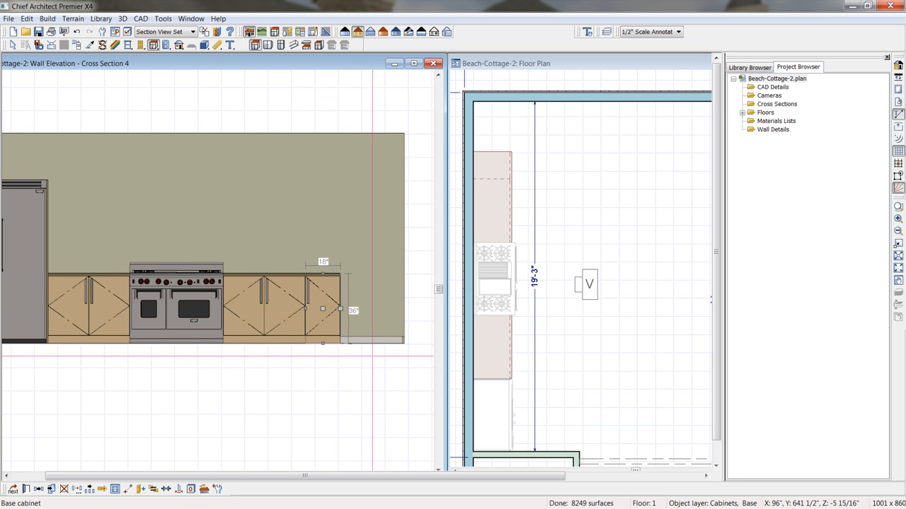
Delete the door from the front of the 18" base cabinet at the end of the run
{"action": "scroll", "coordinate": [309, 336], "scroll_direction": "up", "scroll_amount": 1}
{"action": "scroll", "coordinate": [308, 336], "scroll_direction": "up", "scroll_amount": 2}
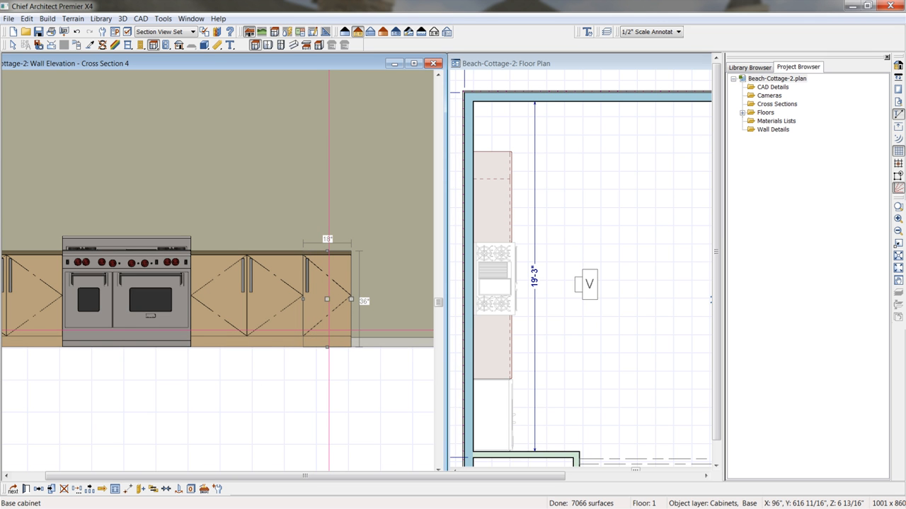
{"action": "double_click", "coordinate": [329, 333]}
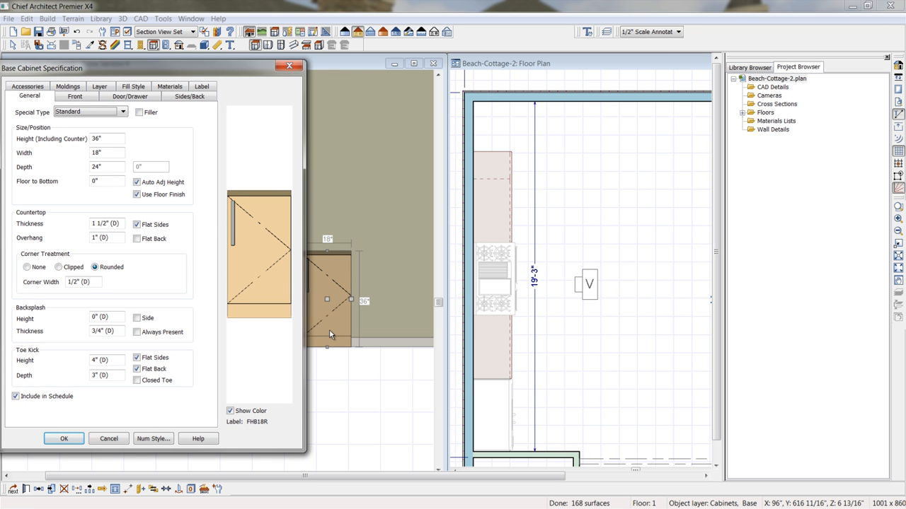
{"action": "left_click", "coordinate": [260, 252]}
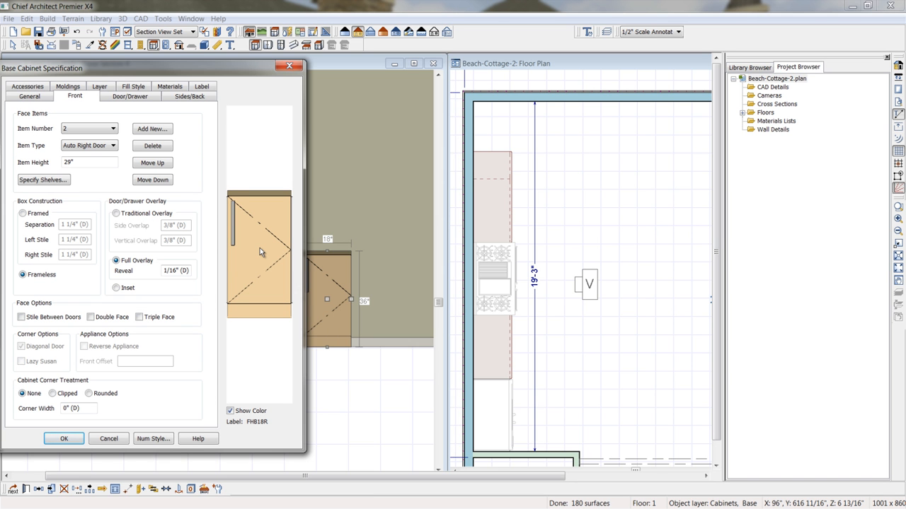
{"action": "left_click", "coordinate": [153, 147]}
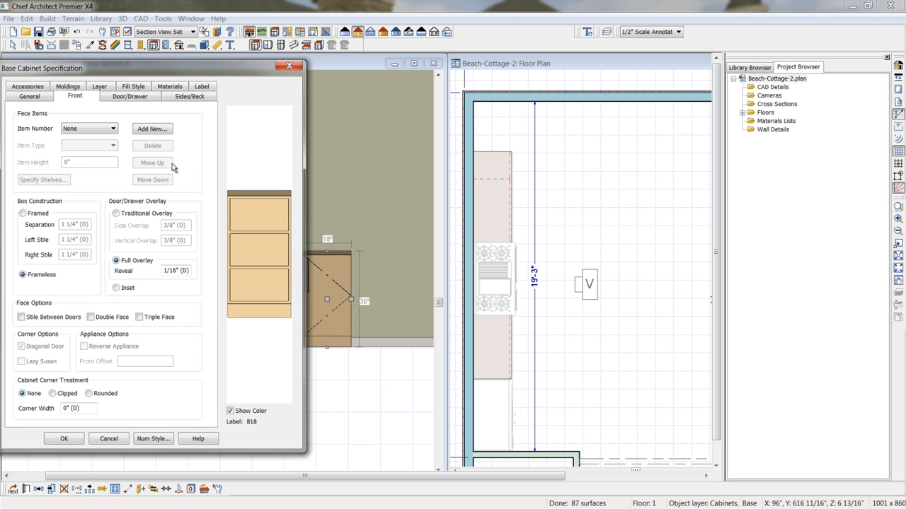
Add a 10" high drawer to the front of the 18" base cabinet
{"action": "left_click", "coordinate": [149, 131]}
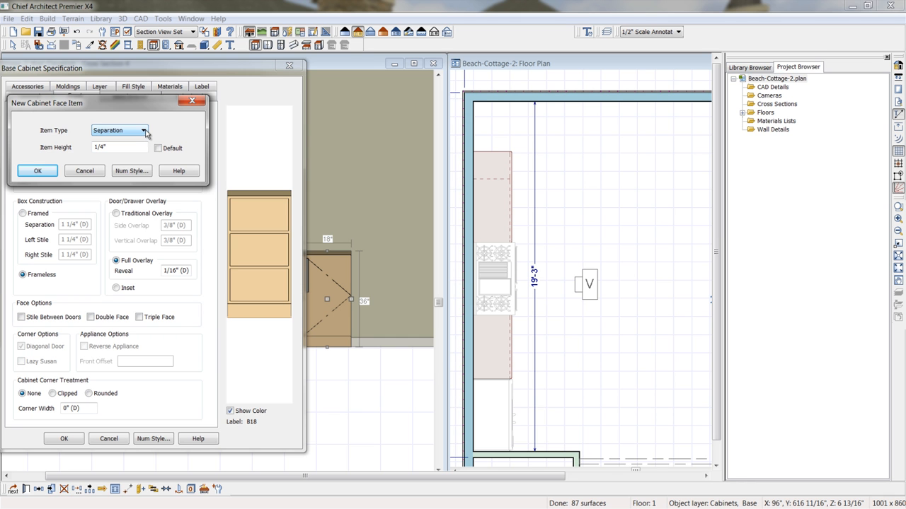
{"action": "left_click", "coordinate": [146, 133]}
{"action": "left_click", "coordinate": [115, 148]}
{"action": "double_click", "coordinate": [115, 148]}
{"action": "type", "text": "10"}
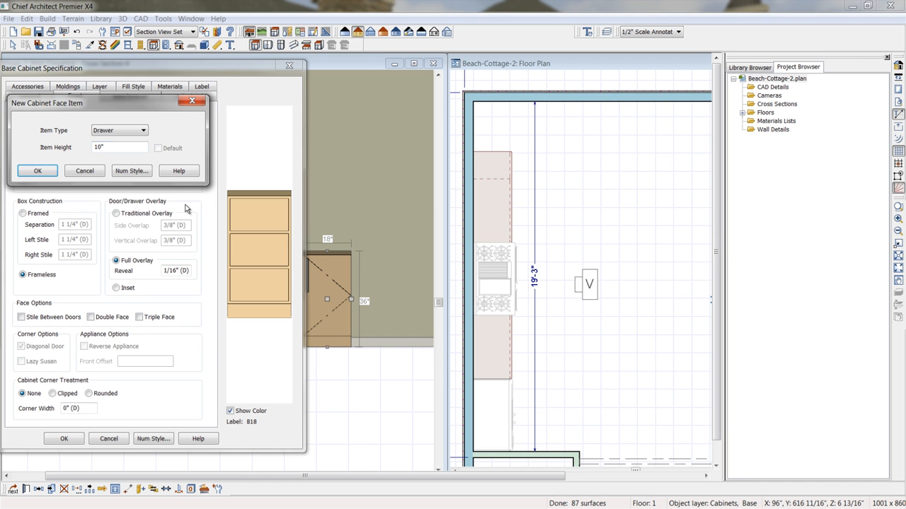
{"action": "left_click", "coordinate": [47, 172]}
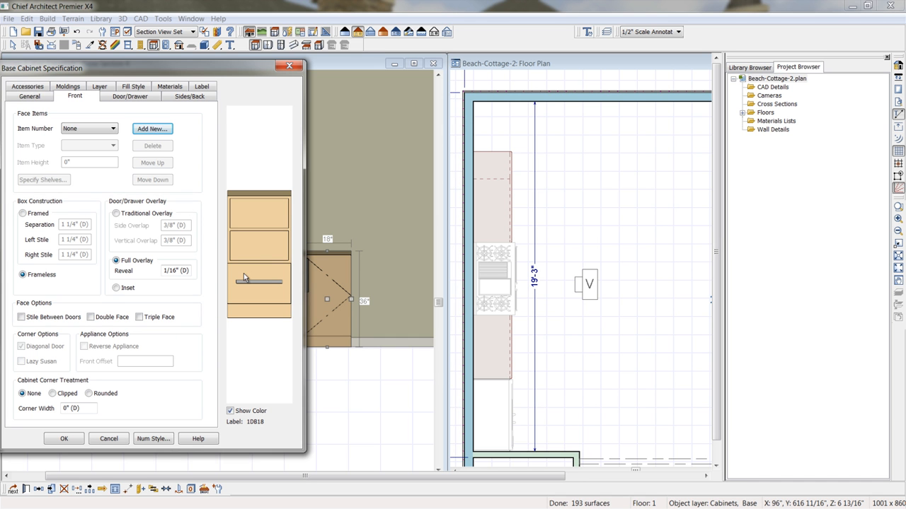
Add a 9" high second drawer and turn the remaining blank area at the top of the cabinet front into a third drawer
{"action": "left_click", "coordinate": [146, 131]}
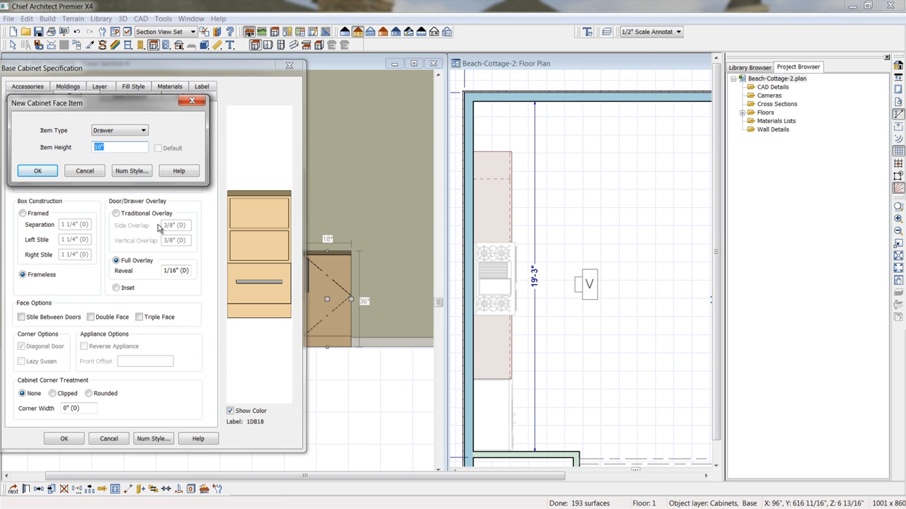
{"action": "type", "text": "9"}
{"action": "left_click", "coordinate": [29, 172]}
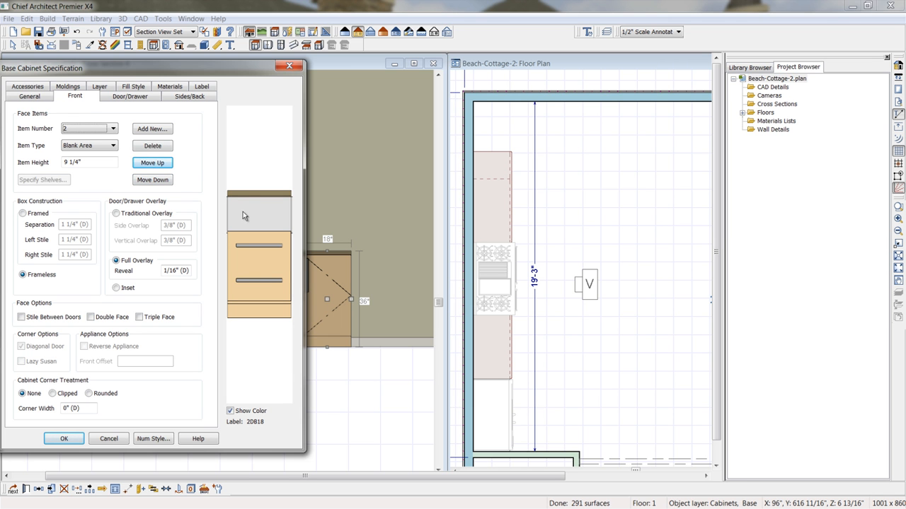
{"action": "left_click", "coordinate": [110, 146]}
{"action": "left_click", "coordinate": [85, 171]}
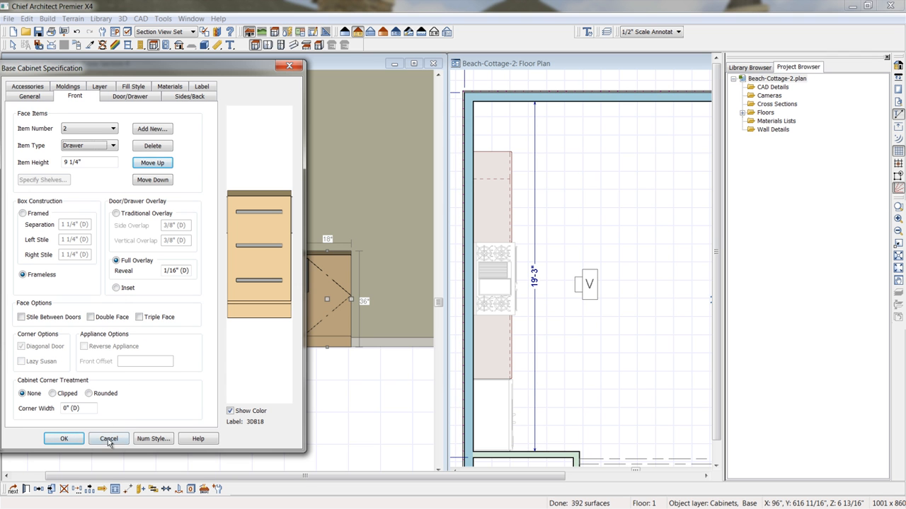
{"action": "left_click", "coordinate": [65, 440]}
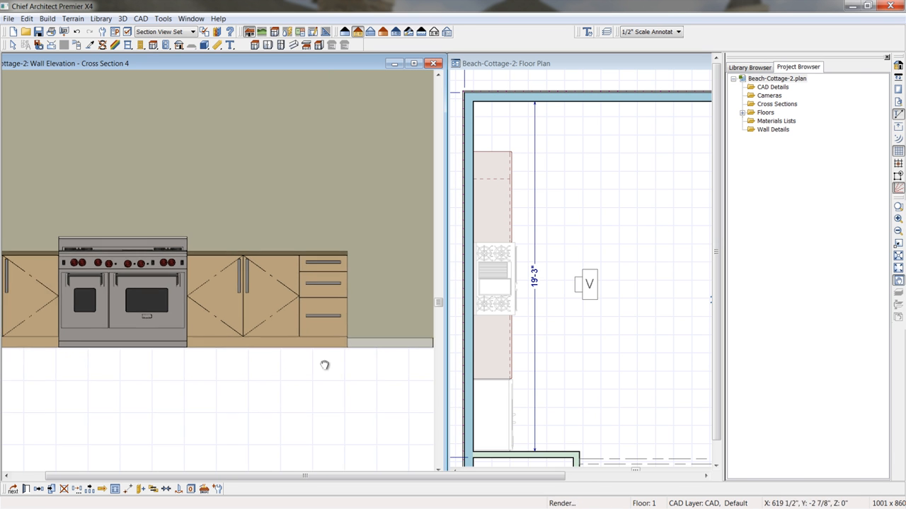
Place a full height cabinet beside the three-drawer base cabinet at the end of the run
{"action": "middle_click_drag", "start_coordinate": [351, 360], "coordinate": [269, 365]}
{"action": "middle_click_drag", "start_coordinate": [295, 323], "coordinate": [304, 376]}
{"action": "left_click", "coordinate": [303, 377]}
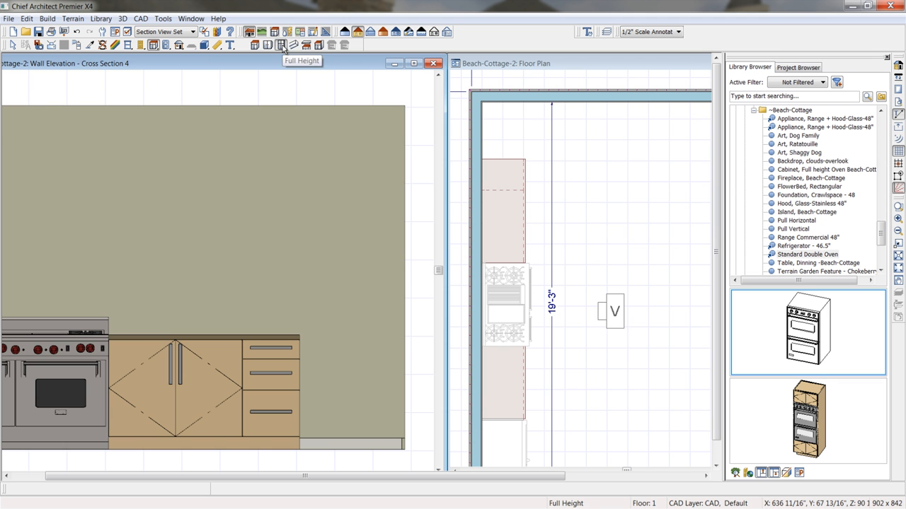
{"action": "left_click", "coordinate": [281, 45]}
{"action": "left_click", "coordinate": [330, 212]}
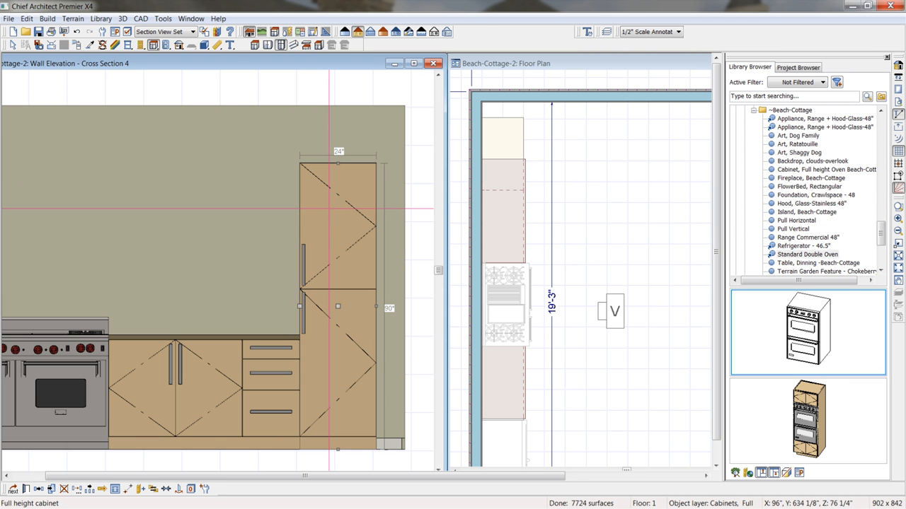
Stretch the full height cabinet to 33" wide and 96" high, and insert the Standard Double Oven from the Beach-Cottage library folder
{"action": "left_click_drag", "start_coordinate": [375, 306], "coordinate": [405, 305]}
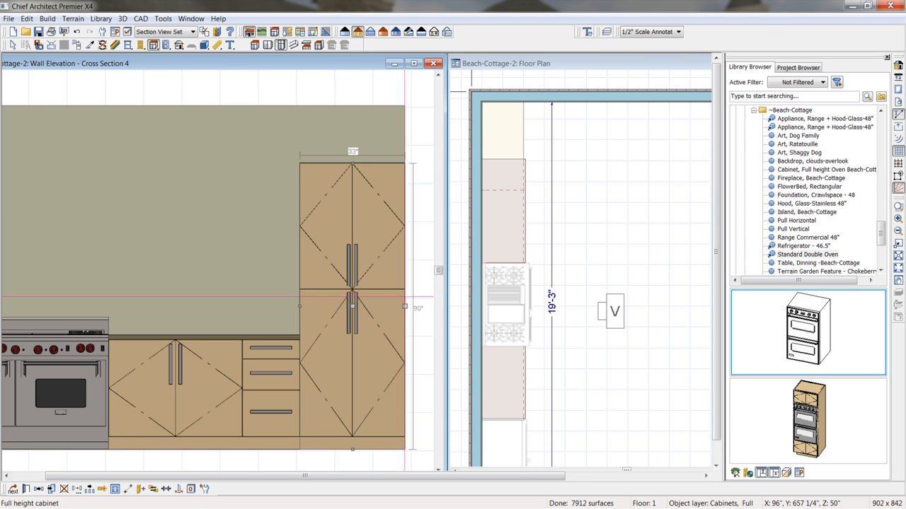
{"action": "left_click_drag", "start_coordinate": [352, 164], "coordinate": [351, 144]}
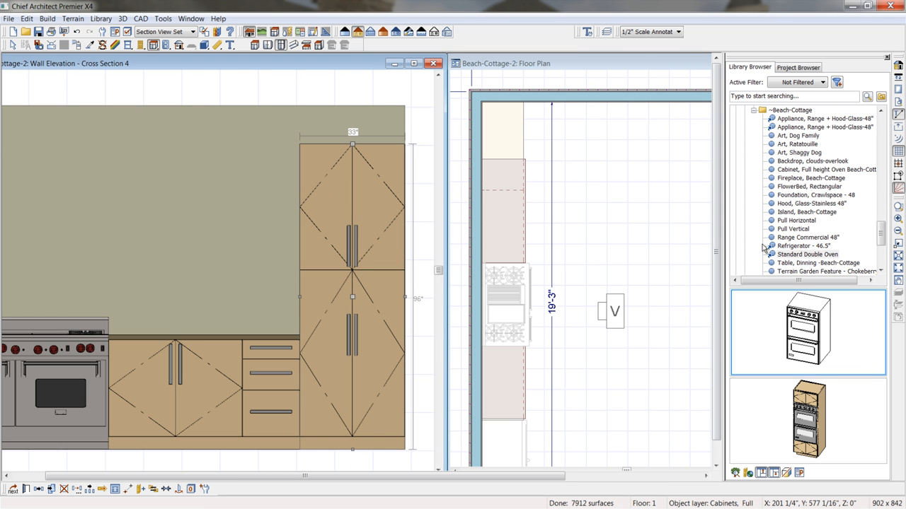
{"action": "left_click", "coordinate": [787, 255]}
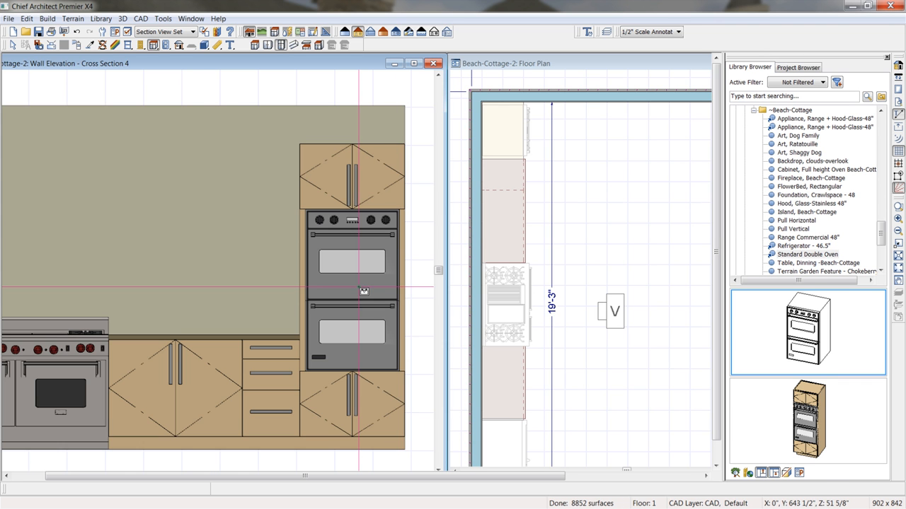
Set the height of the upper doors in the full height oven cabinet to 30"
{"action": "left_click", "coordinate": [363, 186]}
{"action": "double_click", "coordinate": [363, 186]}
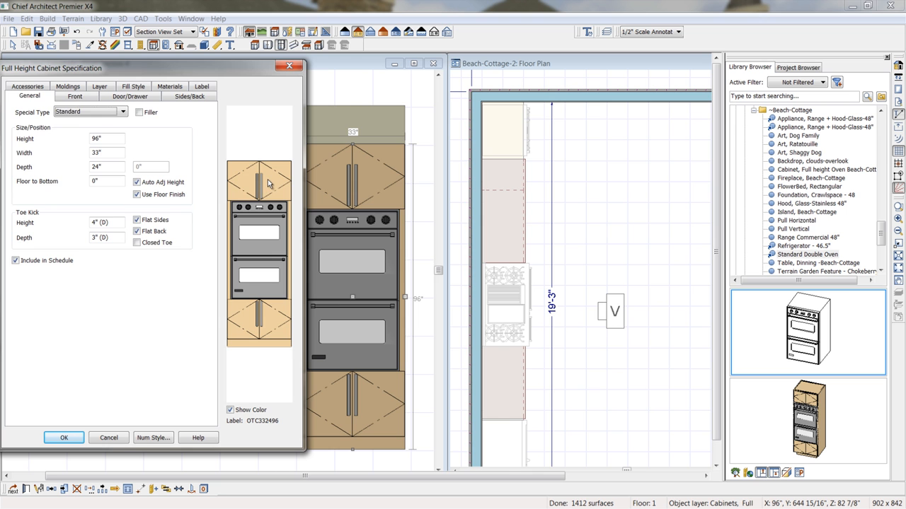
{"action": "key", "text": "ctrl+Tab"}
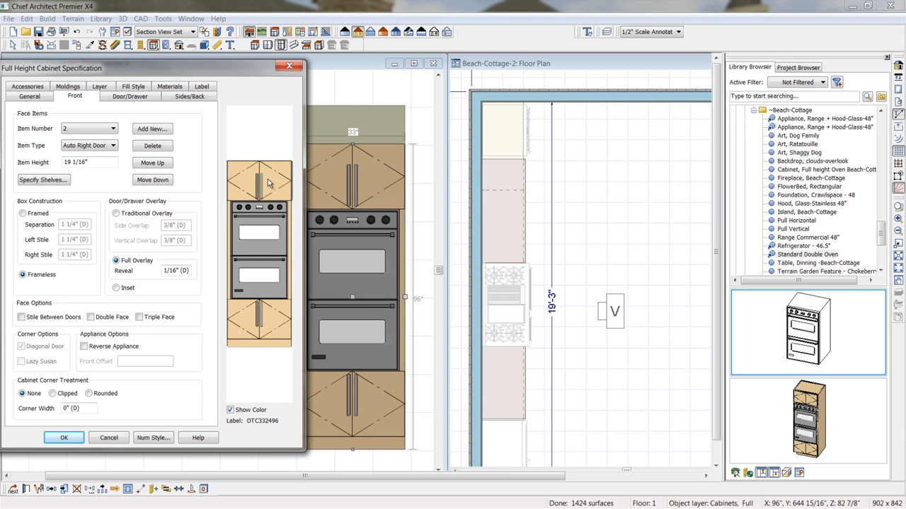
{"action": "left_click_drag", "start_coordinate": [91, 162], "coordinate": [34, 162]}
{"action": "type", "text": "30"}
{"action": "key", "text": "Tab"}
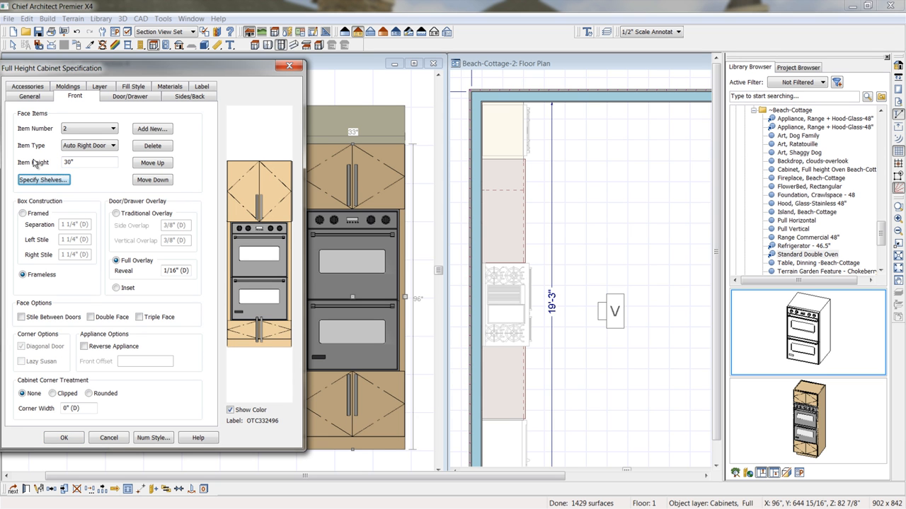
Change the doors below the double oven to a drawer and apply the cabinet specification
{"action": "left_click", "coordinate": [266, 331]}
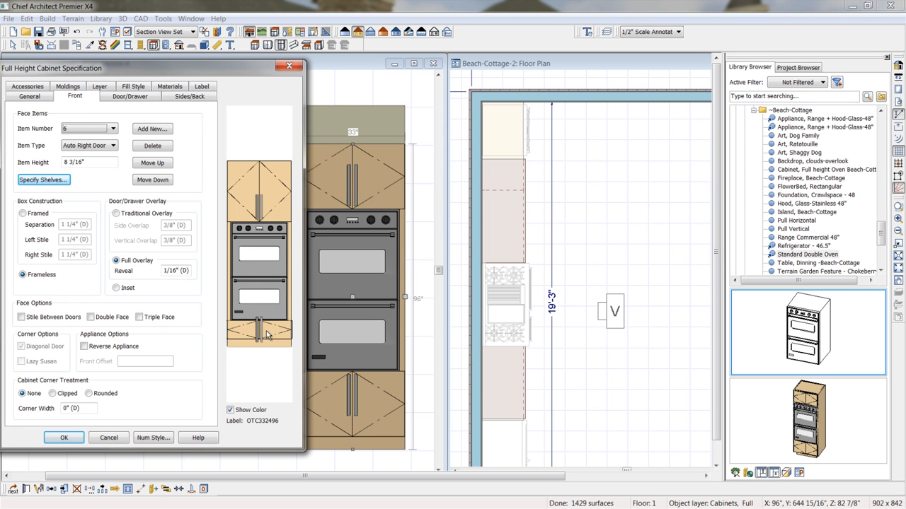
{"action": "left_click", "coordinate": [112, 145]}
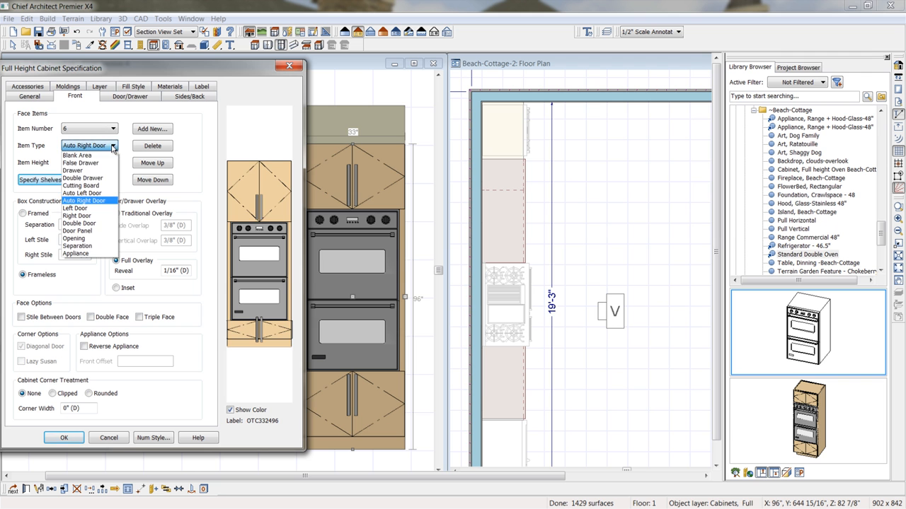
{"action": "left_click", "coordinate": [92, 171]}
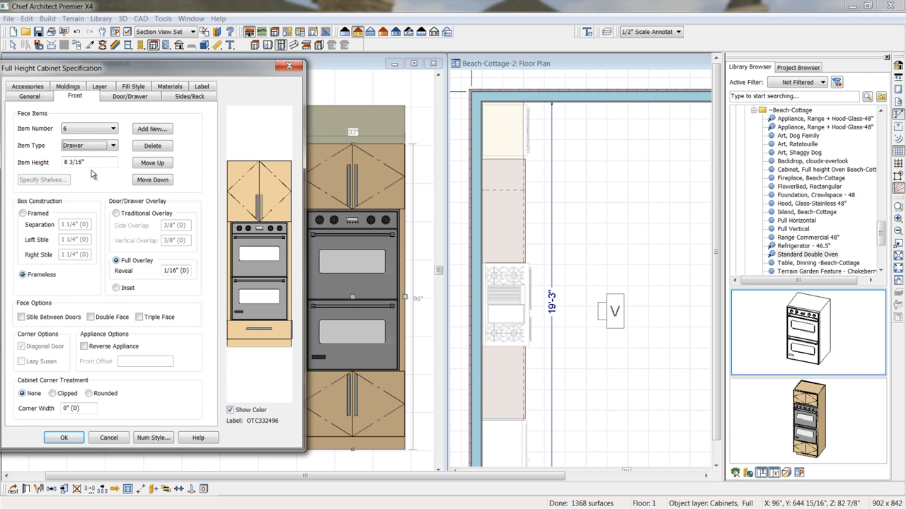
{"action": "left_click", "coordinate": [70, 438]}
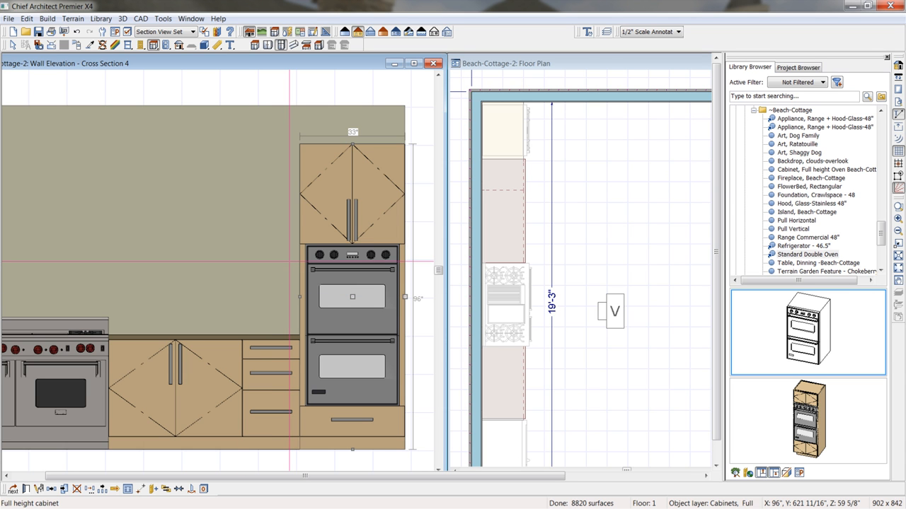
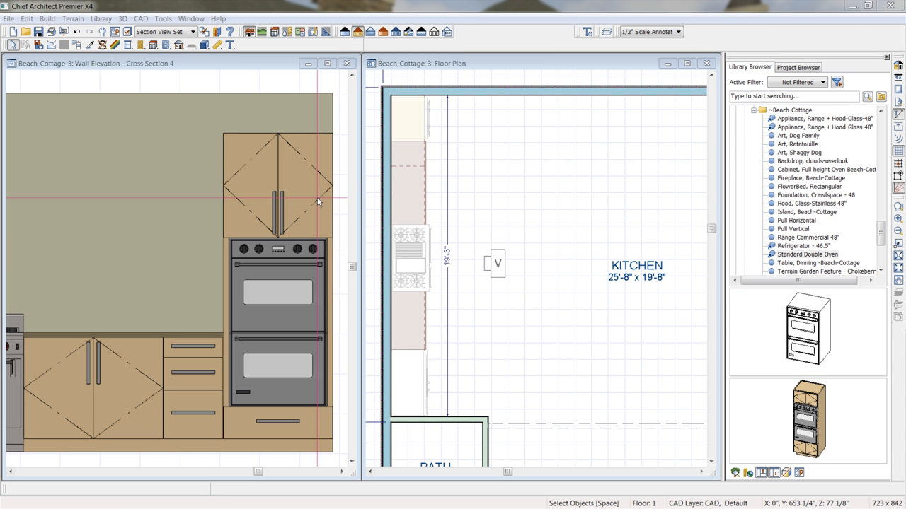
Maximize the wall elevation and place the library's Hood, Glass-Stainless 48" on the wall above the base cabinets
{"action": "left_click", "coordinate": [329, 64]}
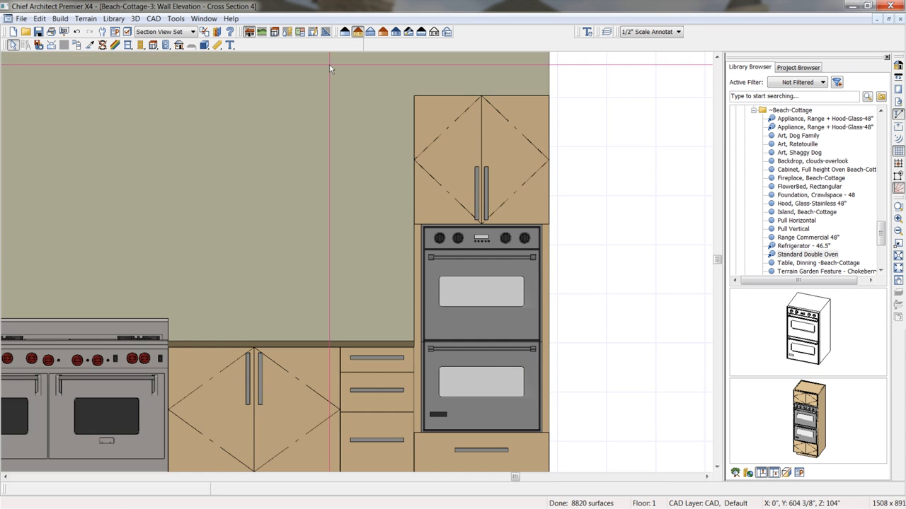
{"action": "middle_click_drag", "start_coordinate": [288, 243], "coordinate": [400, 256]}
{"action": "scroll", "coordinate": [398, 256], "scroll_direction": "down", "scroll_amount": 2}
{"action": "middle_click_drag", "start_coordinate": [315, 240], "coordinate": [425, 250]}
{"action": "scroll", "coordinate": [424, 247], "scroll_direction": "down", "scroll_amount": 1}
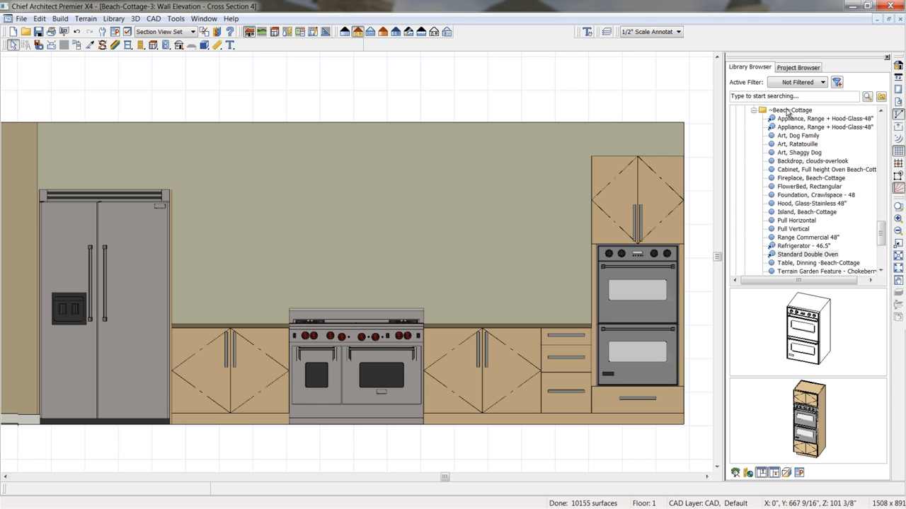
{"action": "left_click", "coordinate": [784, 206]}
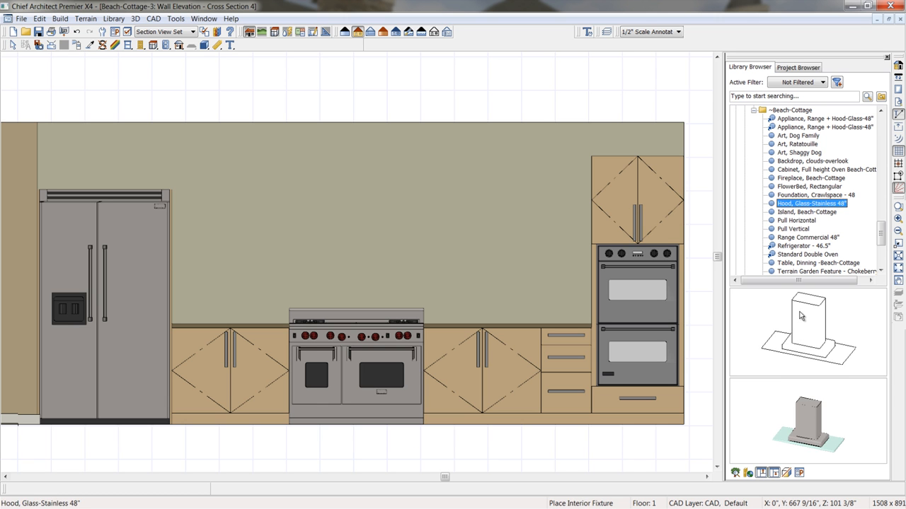
{"action": "left_click", "coordinate": [492, 228]}
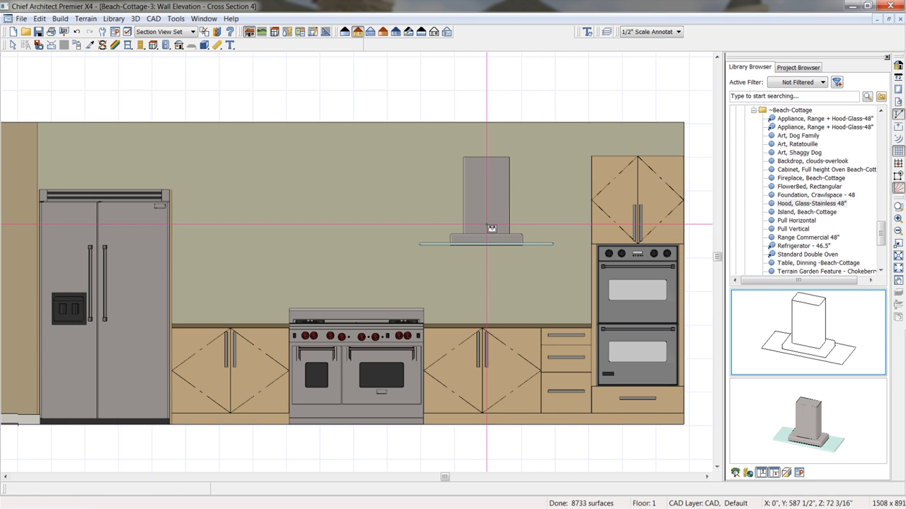
Center the hood over the range and stretch its top up to the ceiling, making it 44" high
{"action": "left_click", "coordinate": [492, 228]}
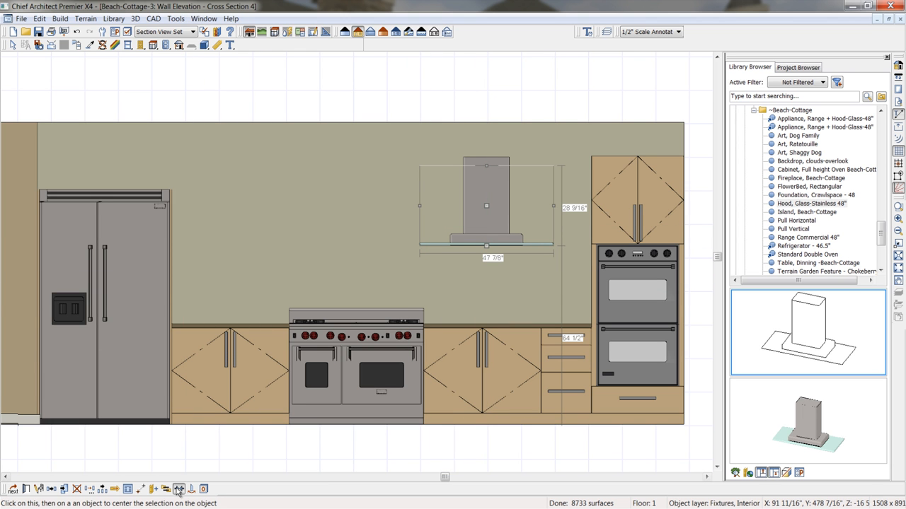
{"action": "left_click_drag", "start_coordinate": [347, 397], "coordinate": [347, 395]}
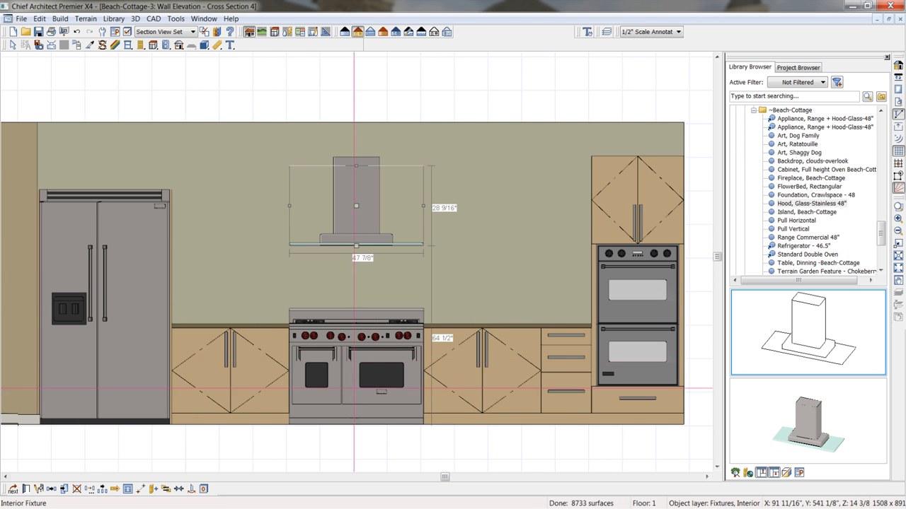
{"action": "left_click_drag", "start_coordinate": [356, 166], "coordinate": [358, 121]}
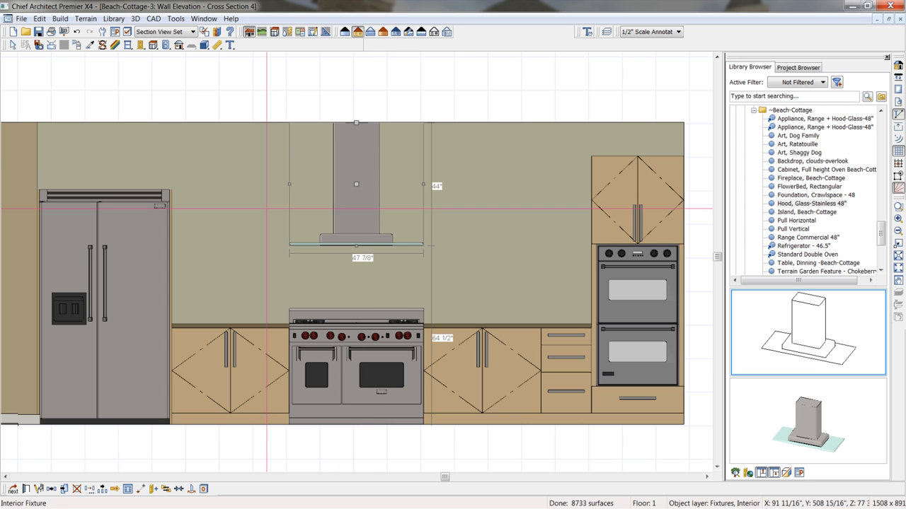
Add a wall cabinet above the base cabinet between the refrigerator and range, and widen it to 39" toward the hood
{"action": "middle_click_drag", "start_coordinate": [255, 216], "coordinate": [307, 211]}
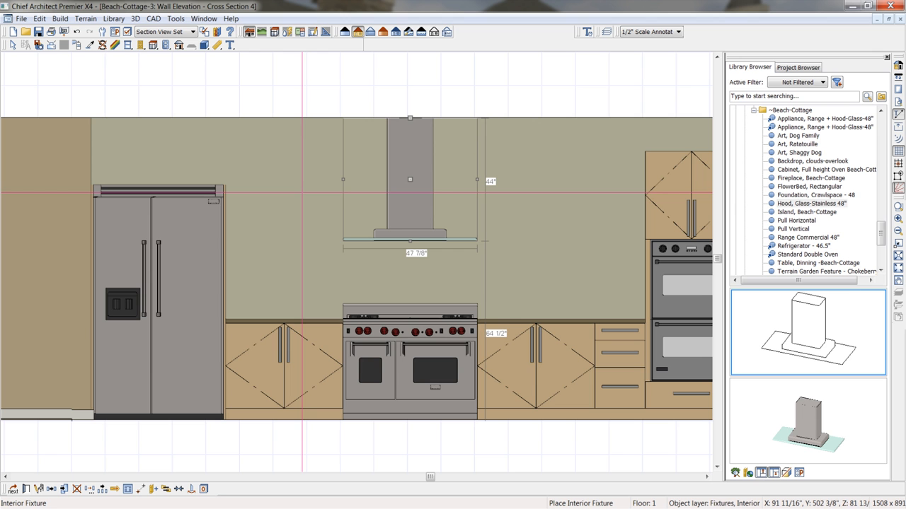
{"action": "left_click", "coordinate": [153, 46]}
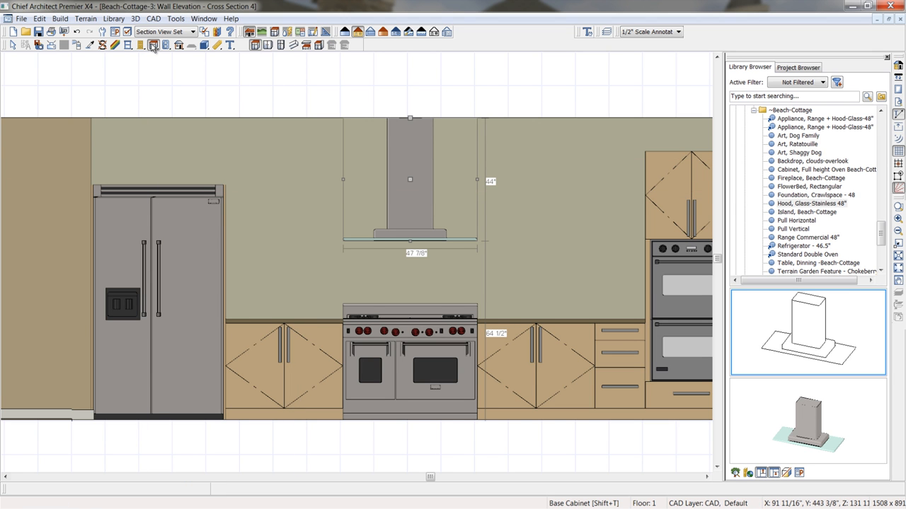
{"action": "left_click", "coordinate": [270, 47]}
{"action": "left_click", "coordinate": [274, 198]}
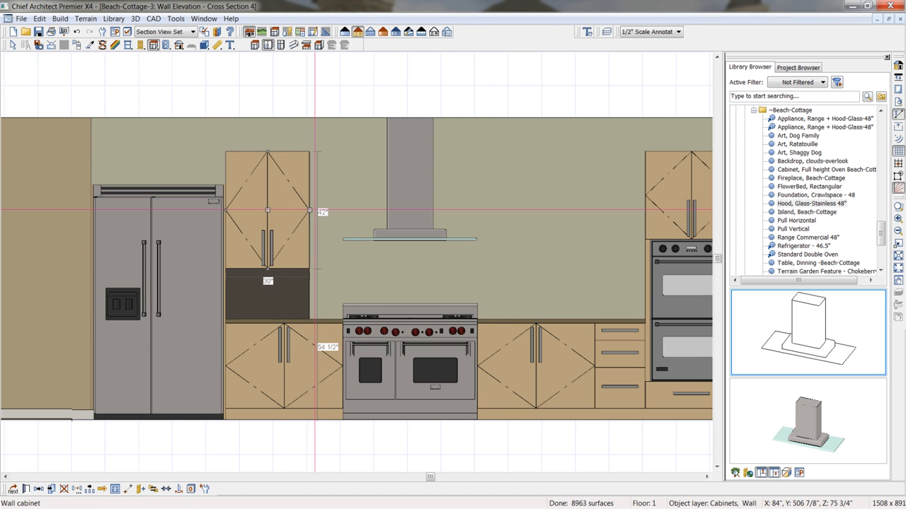
{"action": "left_click_drag", "start_coordinate": [309, 210], "coordinate": [333, 210]}
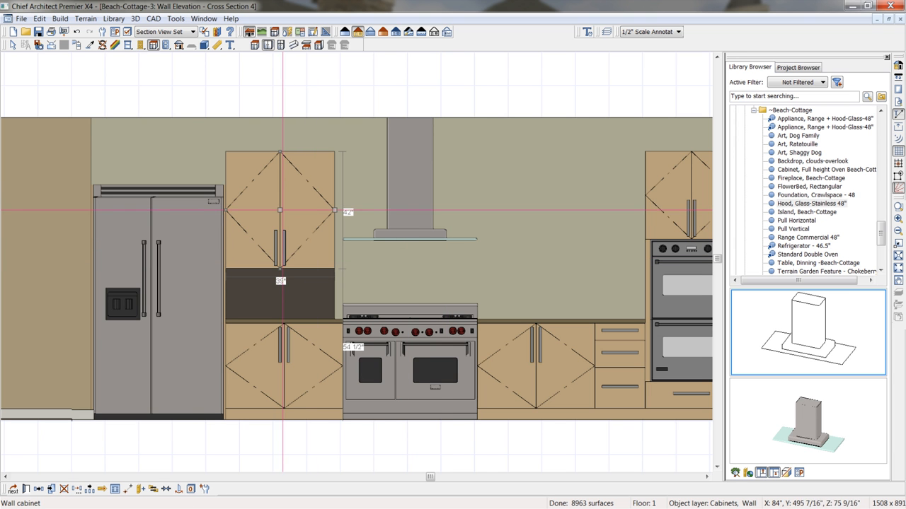
Copy the 39" wall cabinet symmetrically to the other side of the hood and fill the gap beside the oven cabinet with an 18" wall cabinet
{"action": "left_click", "coordinate": [37, 489]}
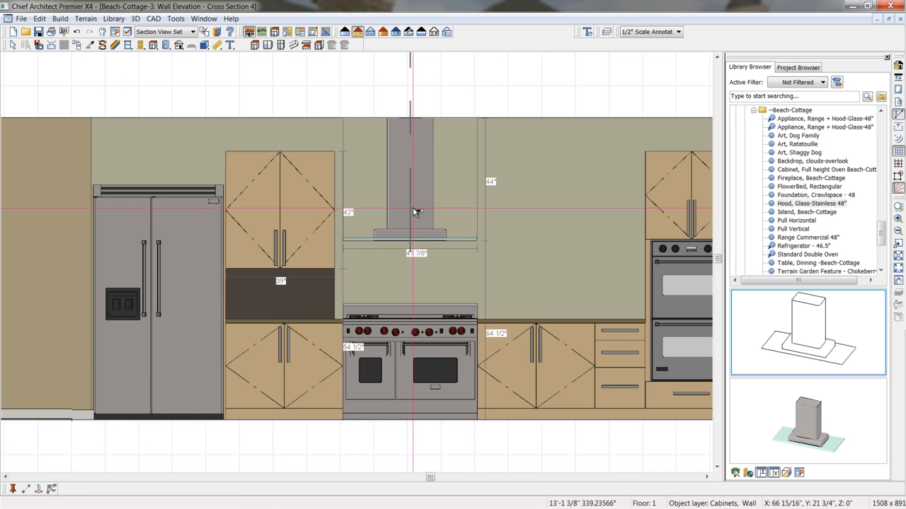
{"action": "left_click", "coordinate": [540, 211]}
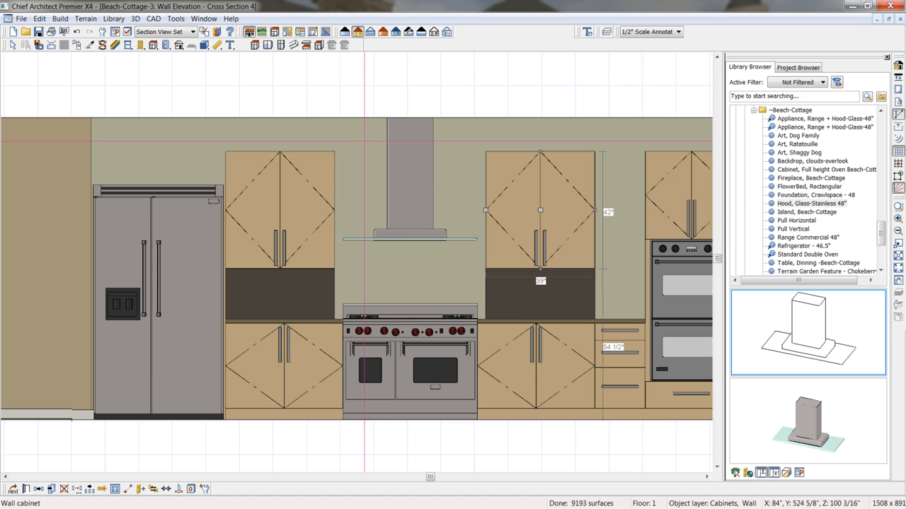
{"action": "left_click", "coordinate": [268, 44]}
{"action": "left_click", "coordinate": [619, 214]}
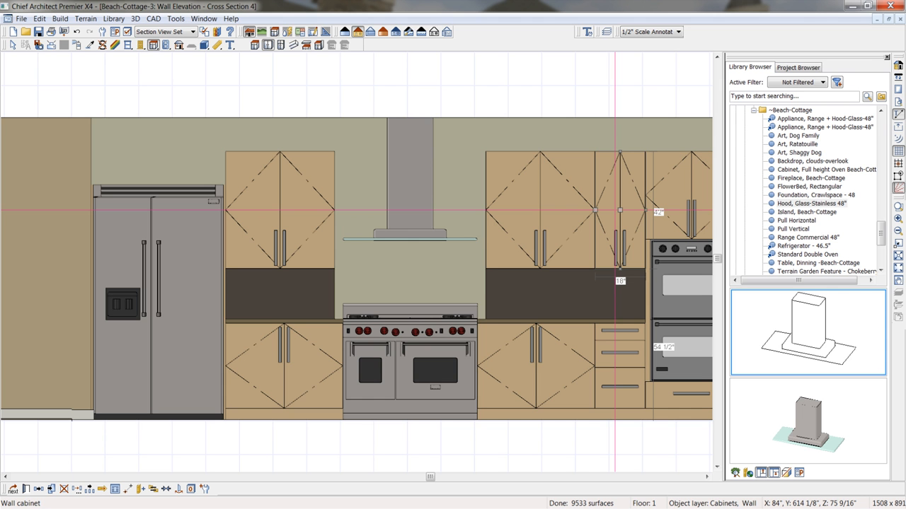
Change the 18" wall cabinet's front to a single door hinged on the side next to the oven cabinet
{"action": "double_click", "coordinate": [619, 212]}
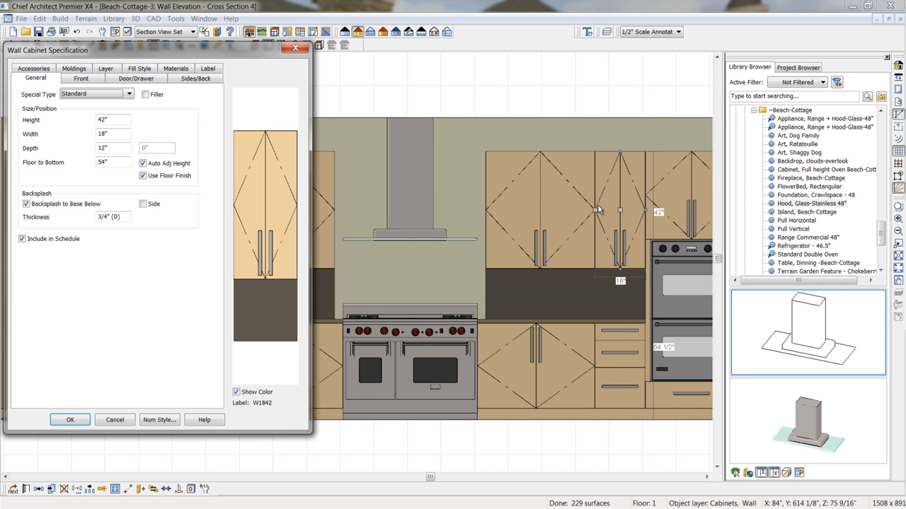
{"action": "left_click", "coordinate": [268, 212]}
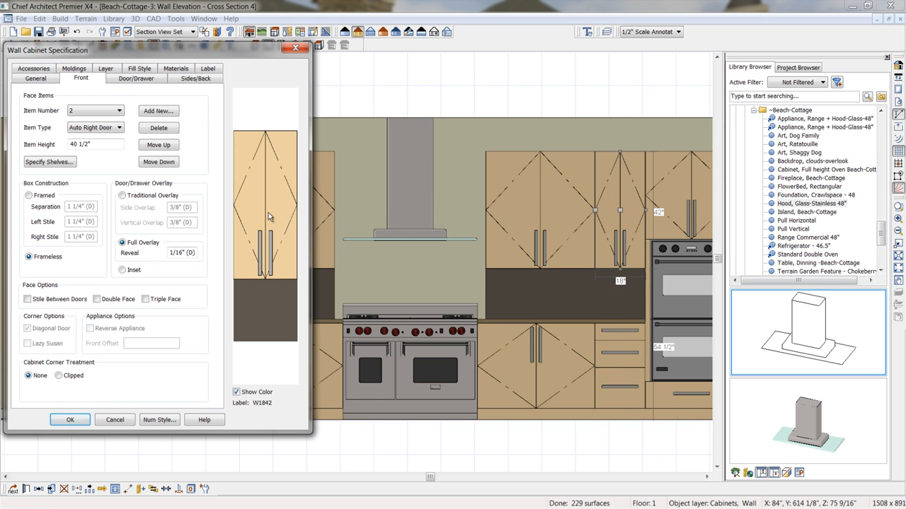
{"action": "left_click", "coordinate": [119, 128]}
{"action": "left_click", "coordinate": [99, 201]}
{"action": "left_click", "coordinate": [84, 420]}
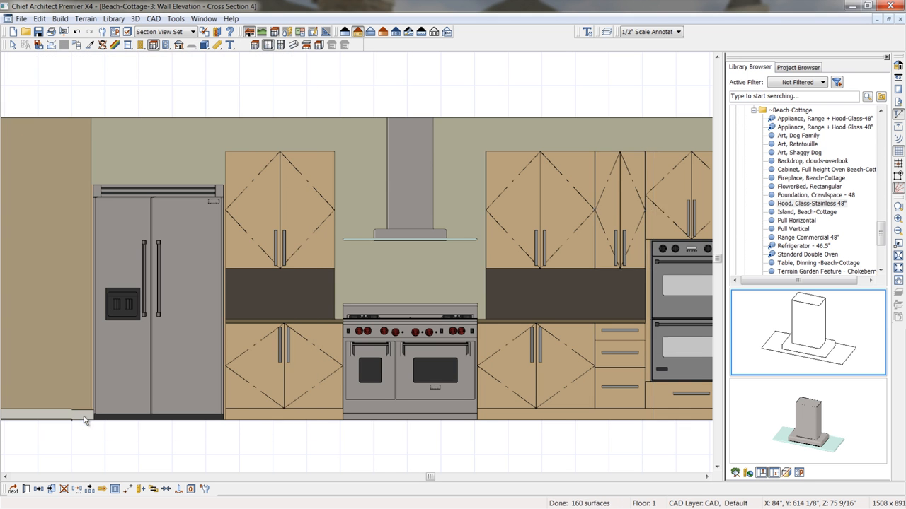
Place a horizontal partition above the refrigerator, stretch it to 48" wide and lower it onto the refrigerator's top at 84" above the floor
{"action": "middle_click_drag", "start_coordinate": [109, 238], "coordinate": [194, 293]}
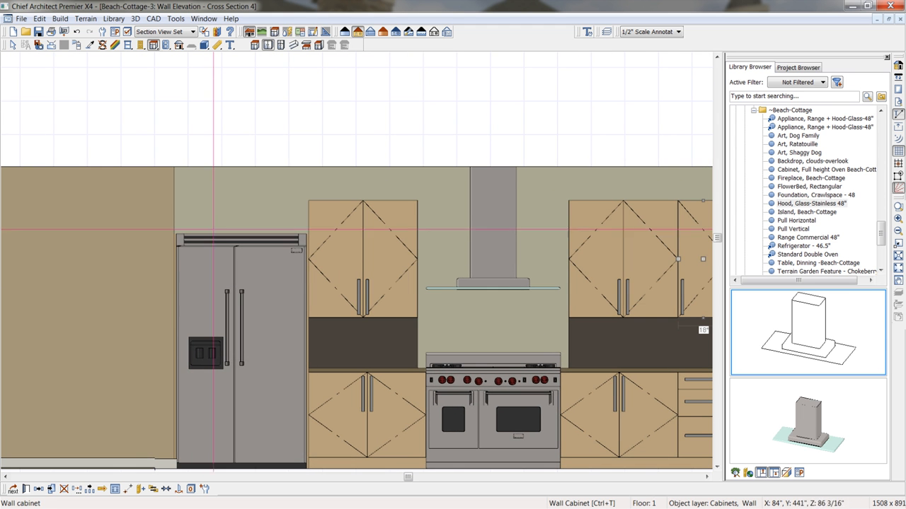
{"action": "scroll", "coordinate": [226, 244], "scroll_direction": "up", "scroll_amount": 2}
{"action": "key", "text": "ctrl+t"}
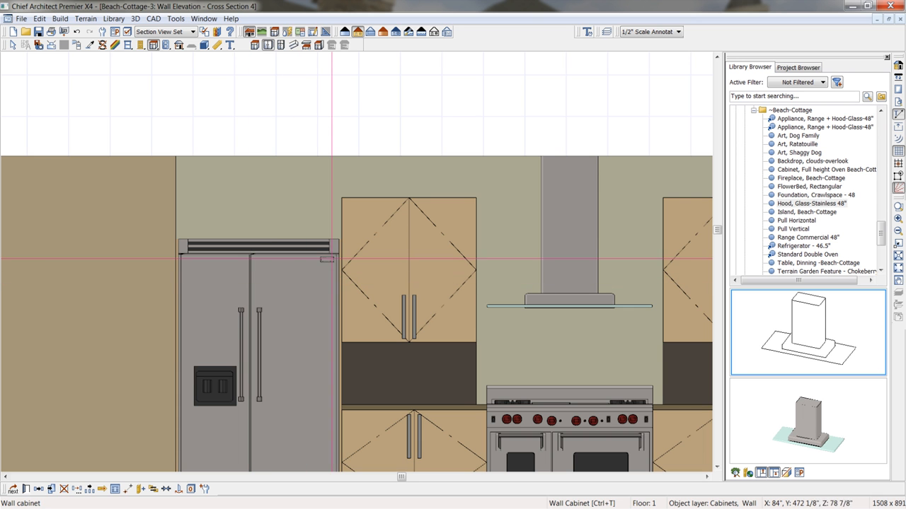
{"action": "scroll", "coordinate": [216, 244], "scroll_direction": "up", "scroll_amount": 1}
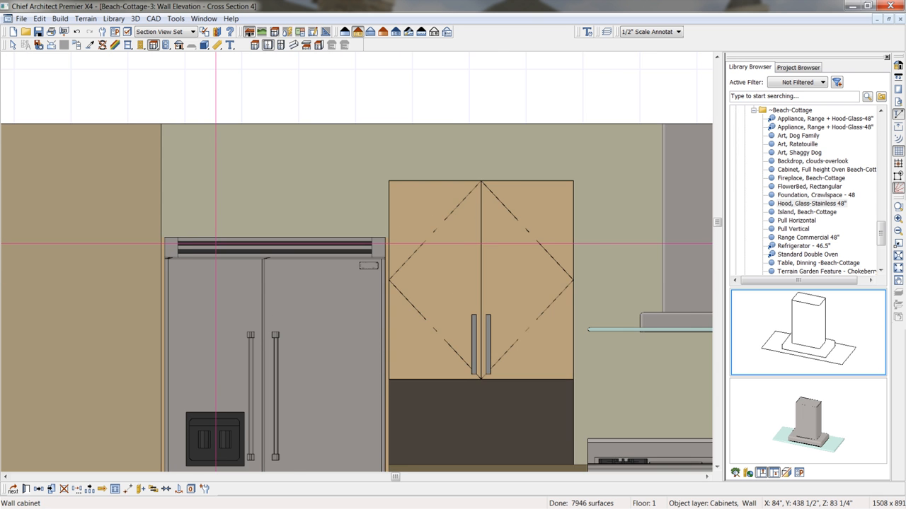
{"action": "scroll", "coordinate": [216, 244], "scroll_direction": "up", "scroll_amount": 1}
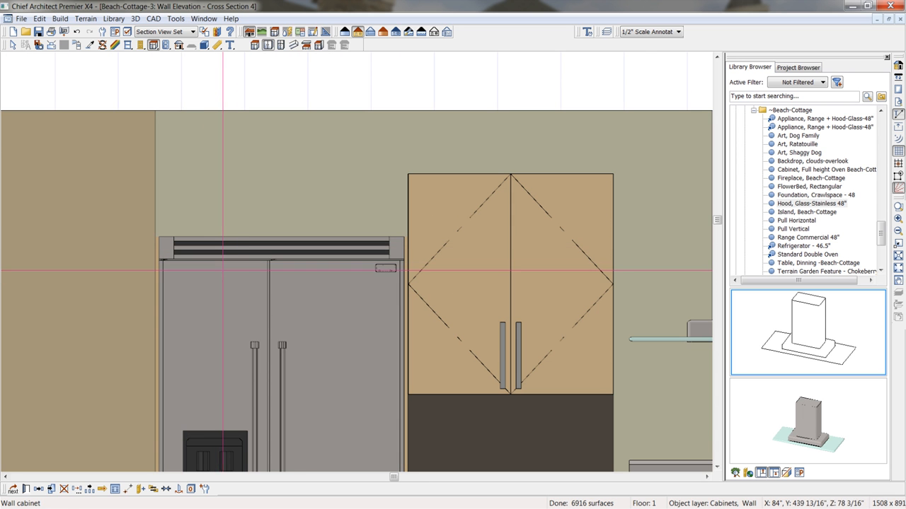
{"action": "left_click", "coordinate": [306, 45]}
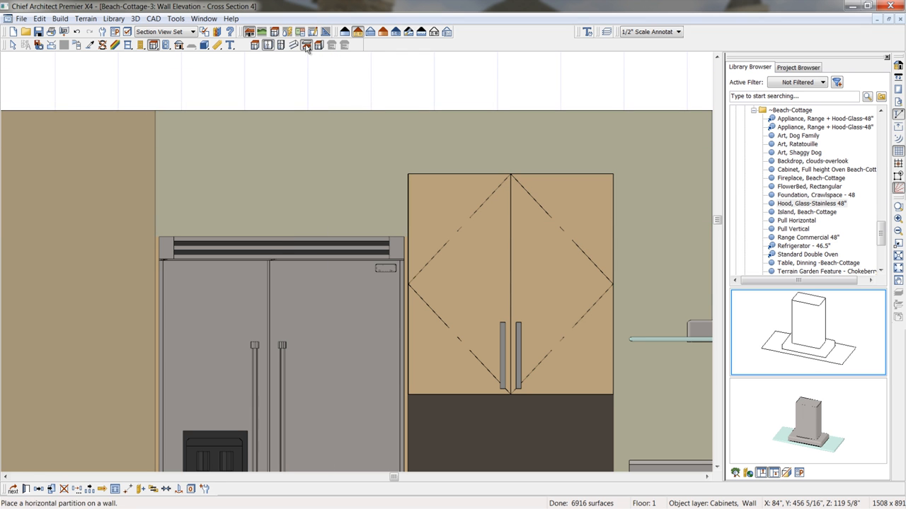
{"action": "left_click", "coordinate": [211, 205]}
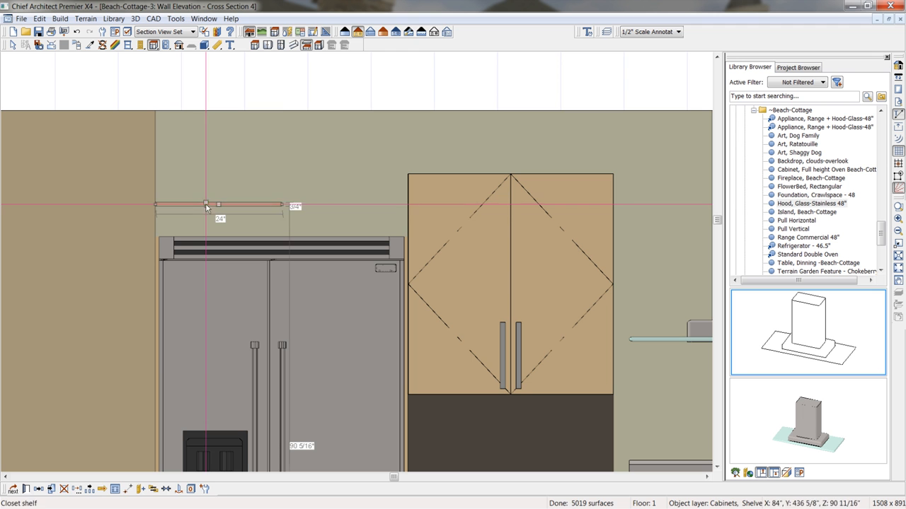
{"action": "left_click_drag", "start_coordinate": [281, 205], "coordinate": [407, 205]}
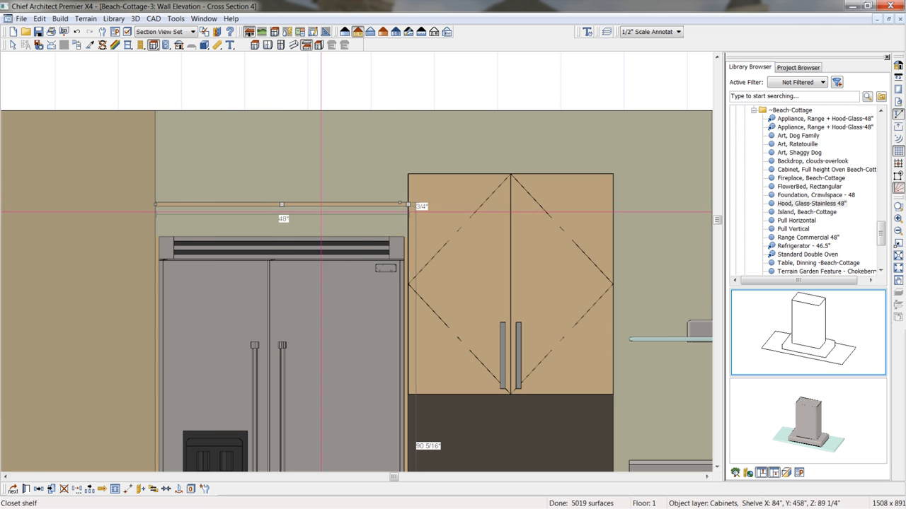
{"action": "left_click_drag", "start_coordinate": [281, 206], "coordinate": [280, 235]}
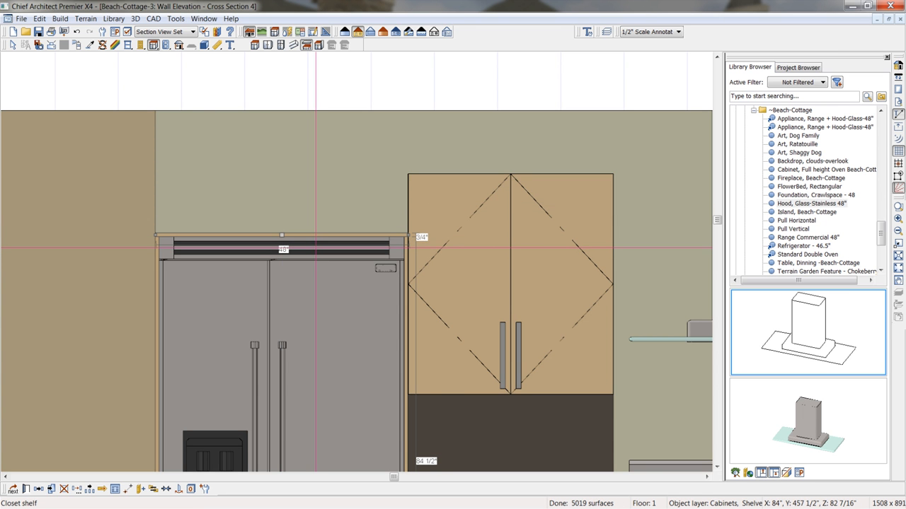
Change the depth of the horizontal partition over the refrigerator in its specification
{"action": "double_click", "coordinate": [280, 235]}
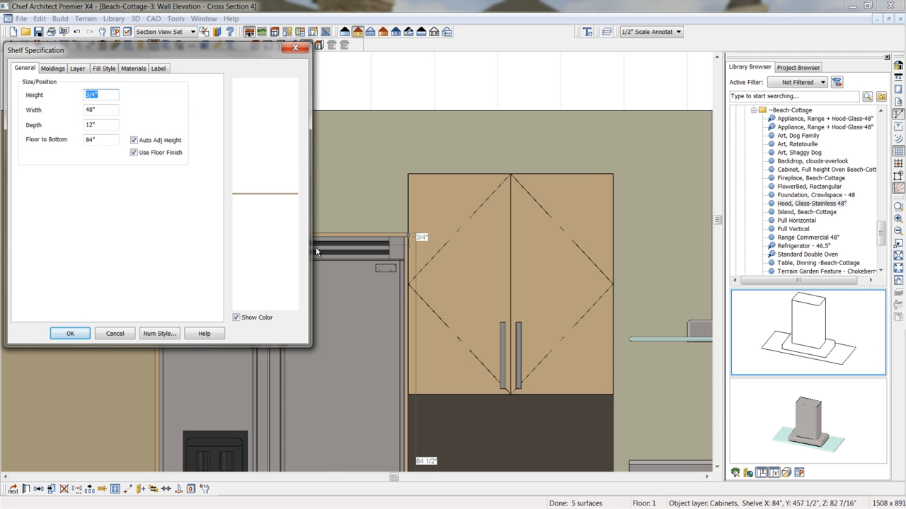
{"action": "double_click", "coordinate": [96, 124]}
{"action": "left_click", "coordinate": [72, 333]}
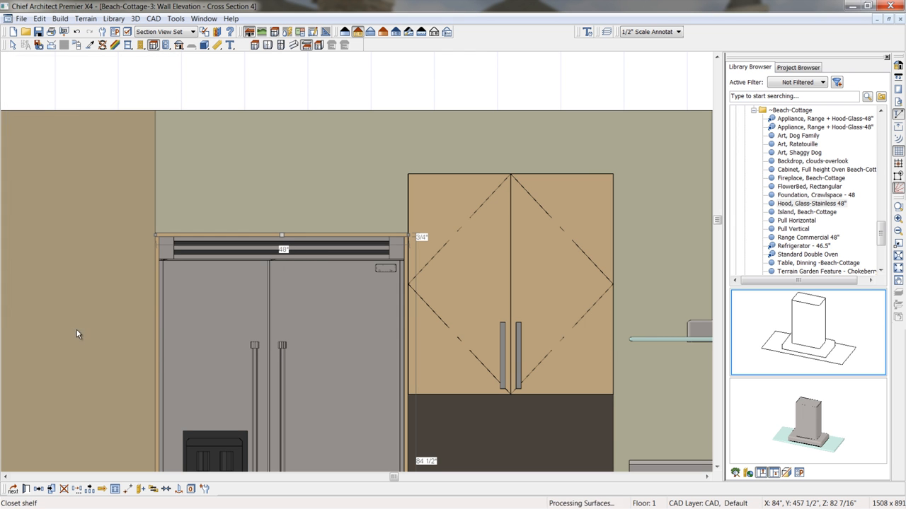
Add a wall cabinet above the refrigerator partition, stretching it up to the ceiling at 23 1/4" high and widening it to 48"
{"action": "left_click", "coordinate": [268, 45]}
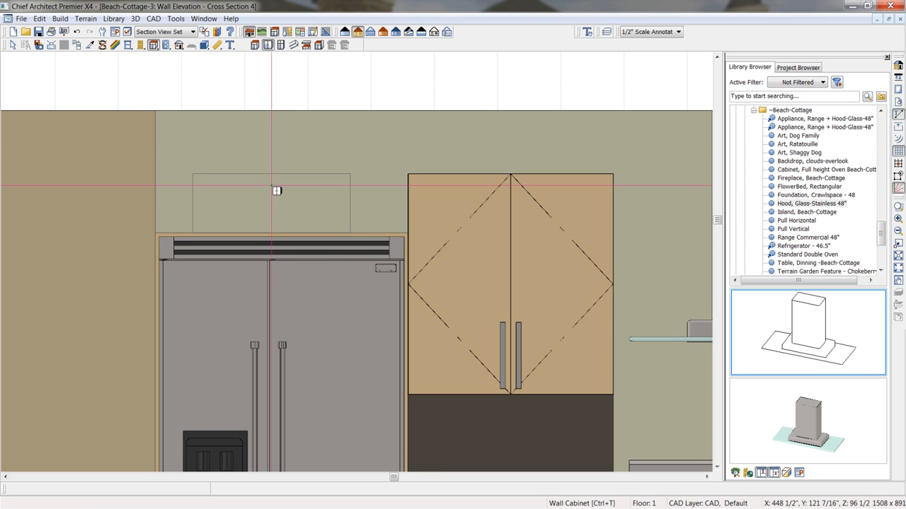
{"action": "left_click", "coordinate": [248, 196]}
{"action": "left_click", "coordinate": [244, 197]}
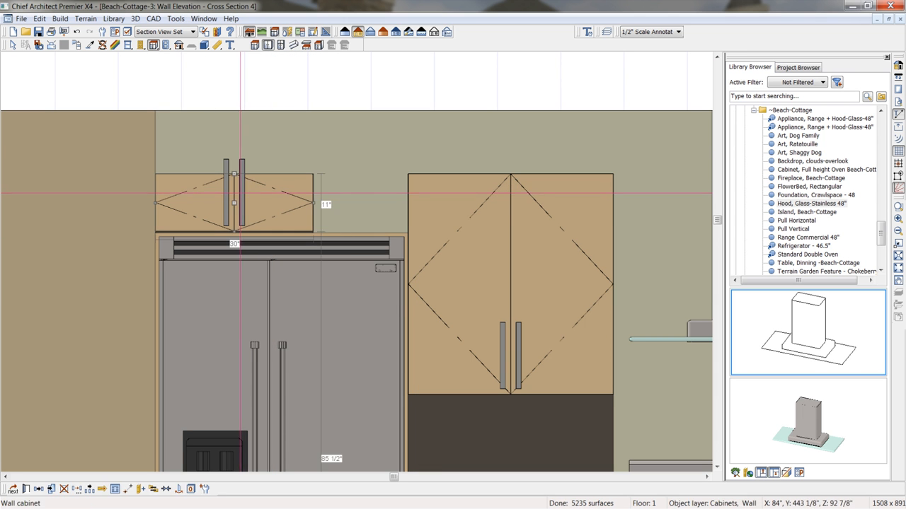
{"action": "left_click_drag", "start_coordinate": [234, 174], "coordinate": [235, 110]}
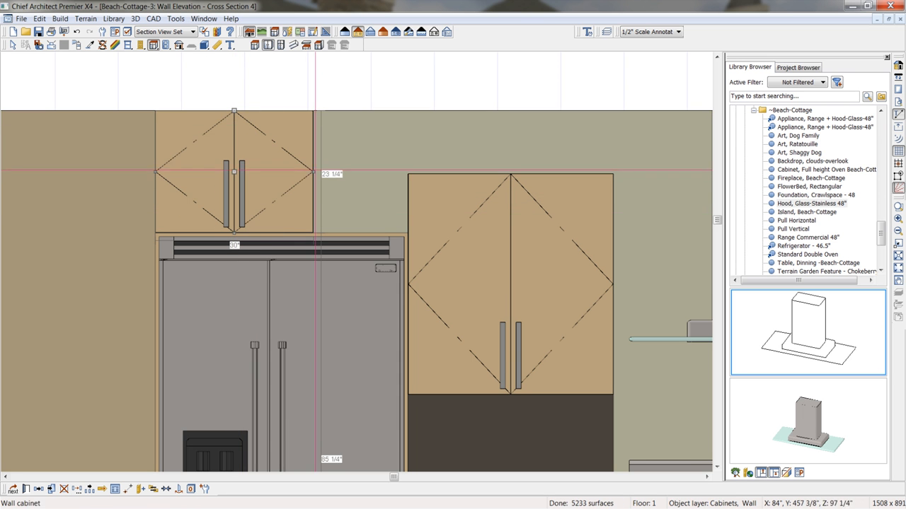
{"action": "left_click_drag", "start_coordinate": [313, 171], "coordinate": [408, 171]}
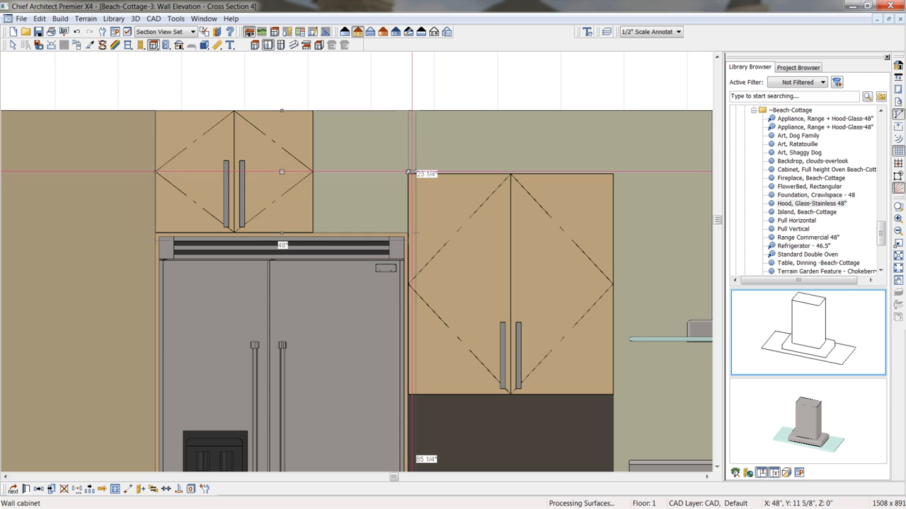
{"action": "scroll", "coordinate": [409, 196], "scroll_direction": "down", "scroll_amount": 2}
{"action": "middle_click_drag", "start_coordinate": [456, 227], "coordinate": [364, 227]}
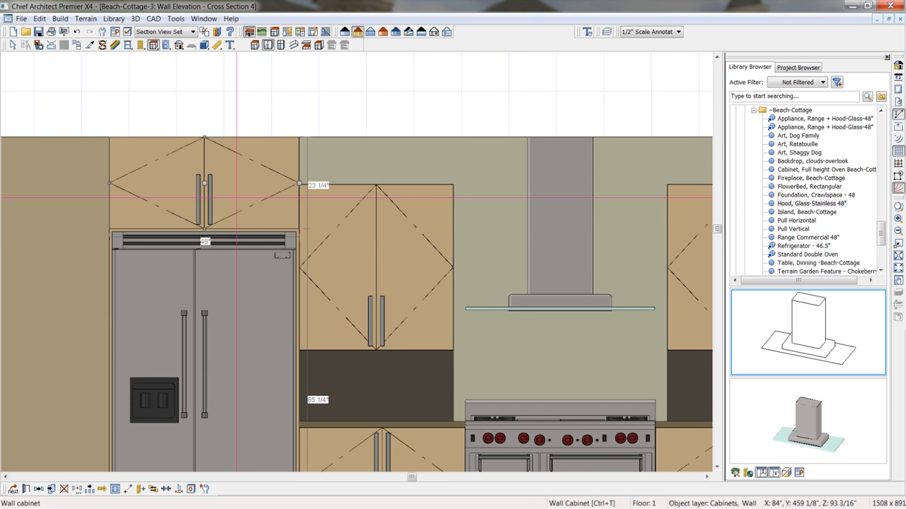
Set the depth of the wall cabinet above the refrigerator to 24"
{"action": "double_click", "coordinate": [236, 197]}
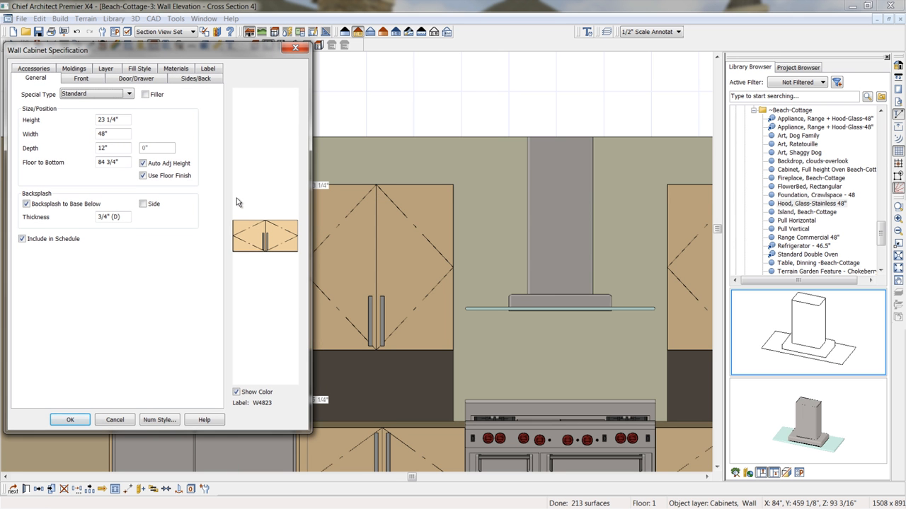
{"action": "left_click", "coordinate": [122, 150]}
{"action": "double_click", "coordinate": [112, 149]}
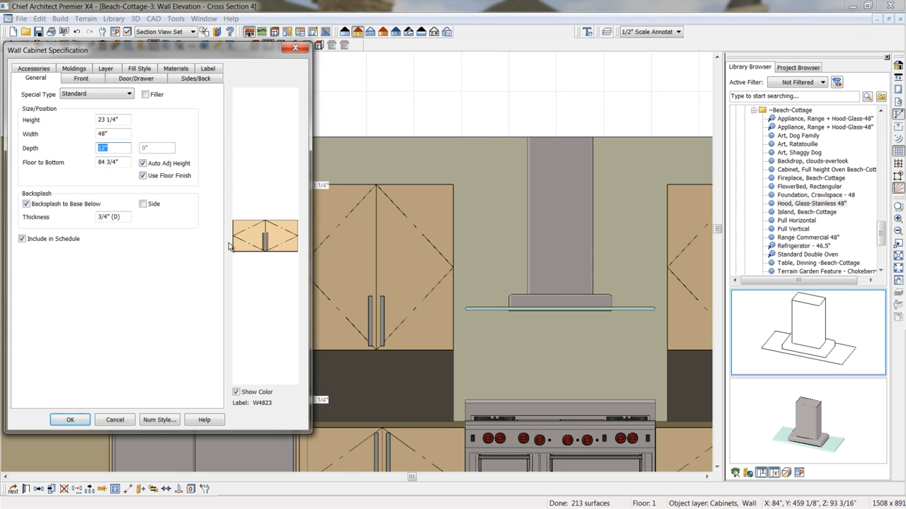
{"action": "key", "text": "Tab"}
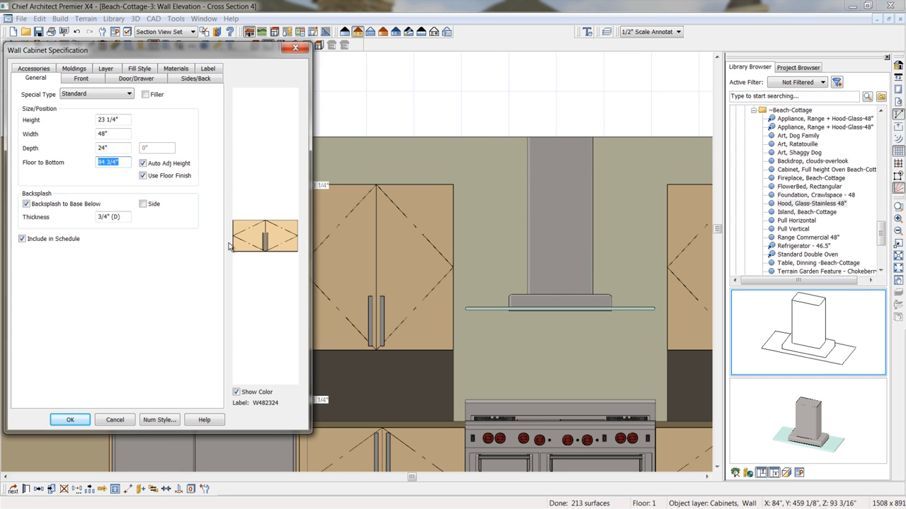
{"action": "left_click", "coordinate": [74, 420]}
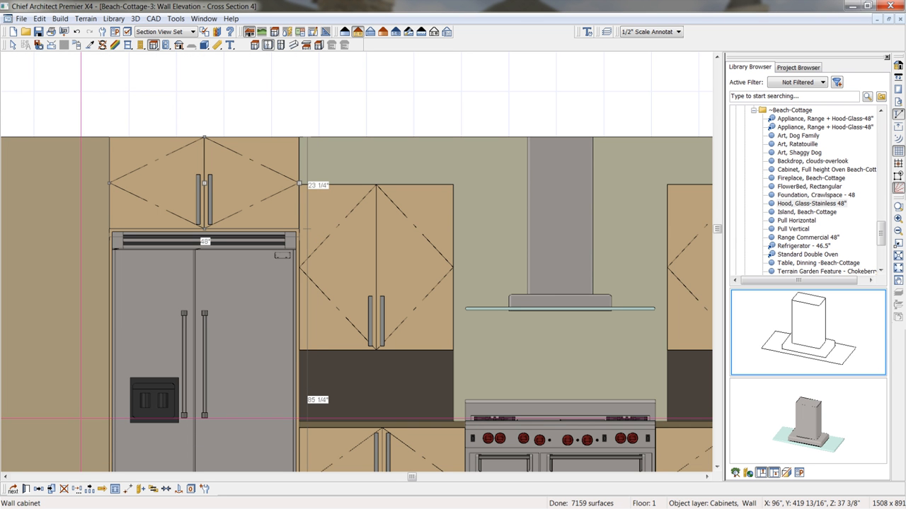
Close the library browser and turn off color so the kitchen wall elevation displays as a line drawing
{"action": "scroll", "coordinate": [342, 256], "scroll_direction": "down", "scroll_amount": 2}
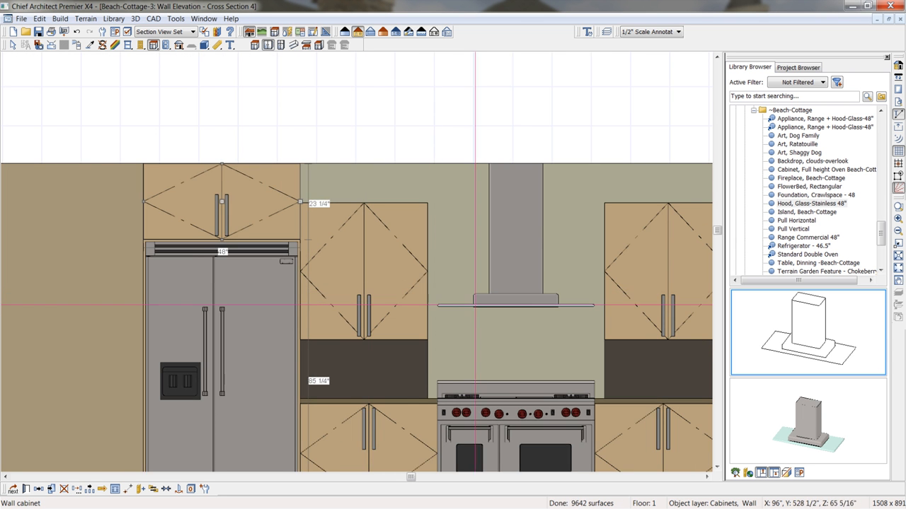
{"action": "middle_click_drag", "start_coordinate": [469, 257], "coordinate": [343, 257]}
{"action": "scroll", "coordinate": [342, 257], "scroll_direction": "down", "scroll_amount": 2}
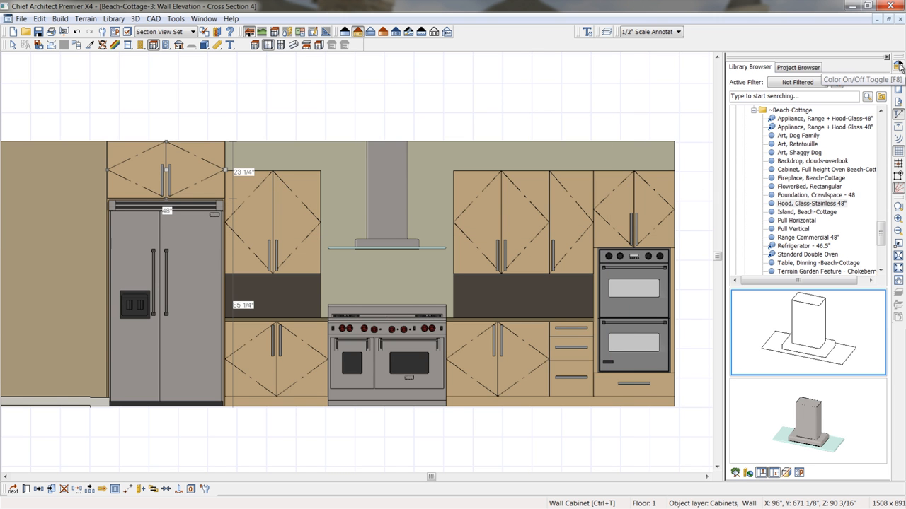
{"action": "left_click", "coordinate": [886, 56]}
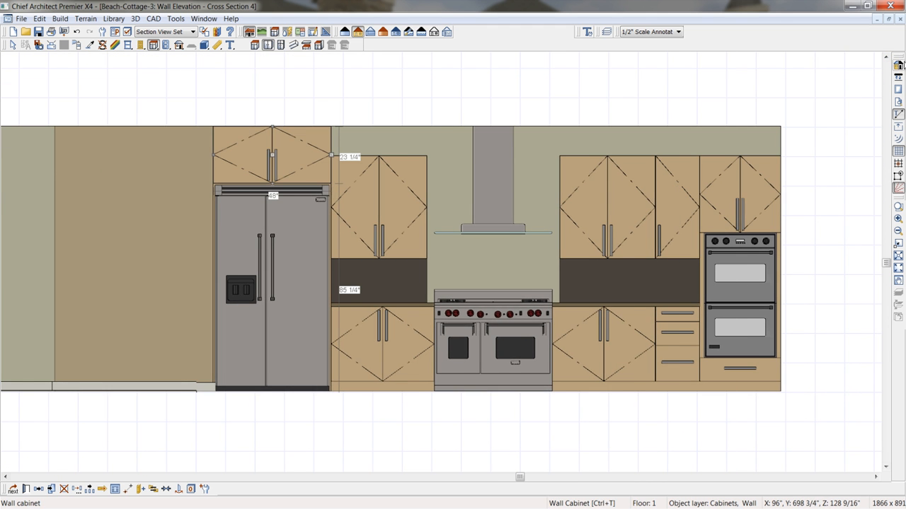
{"action": "left_click", "coordinate": [899, 64]}
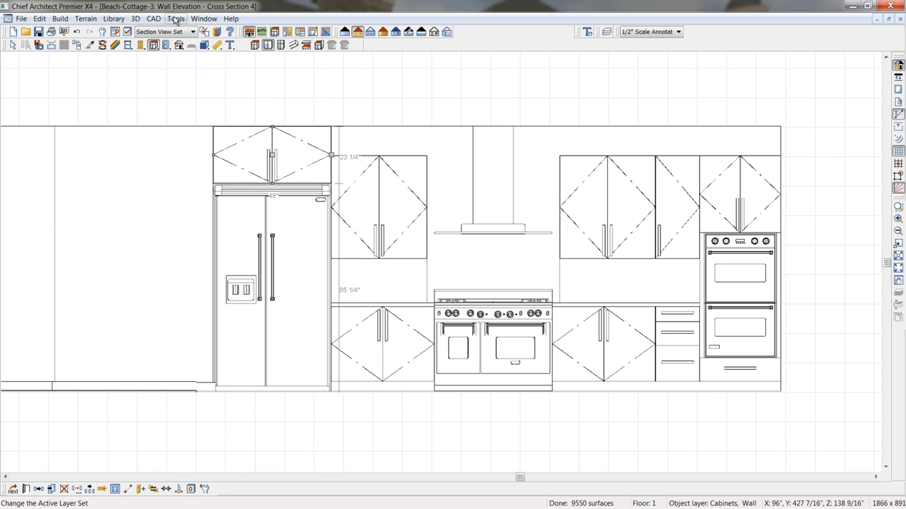
Turn off the display of the Opening Indicators layer in the Section View Set
{"action": "left_click", "coordinate": [128, 32]}
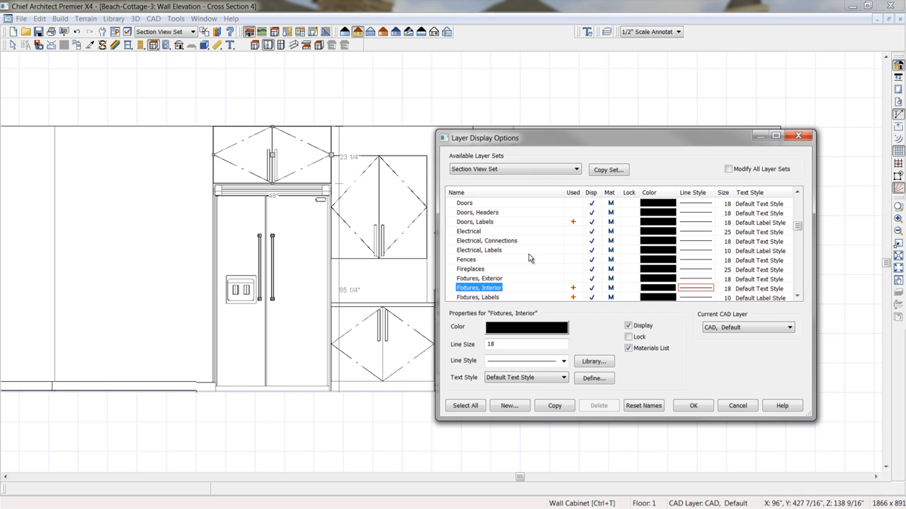
{"action": "left_click", "coordinate": [487, 241]}
{"action": "key", "text": "o"}
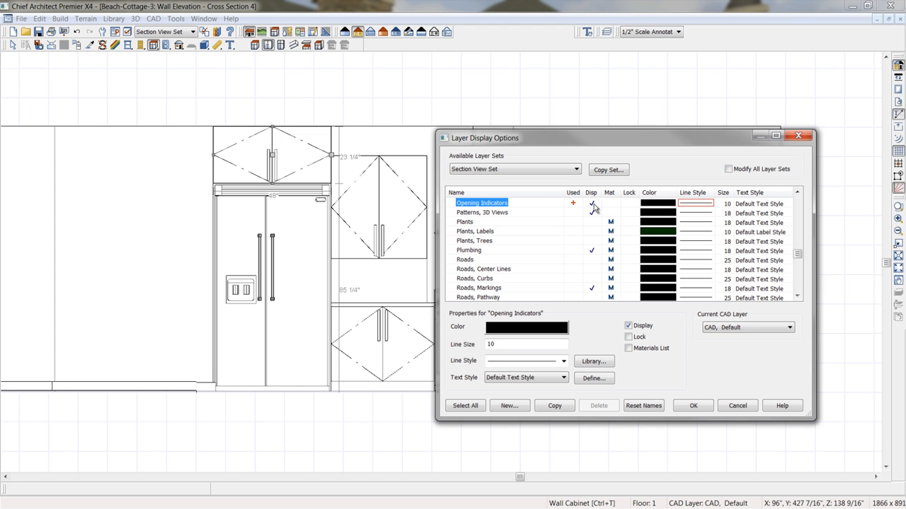
{"action": "left_click", "coordinate": [693, 406]}
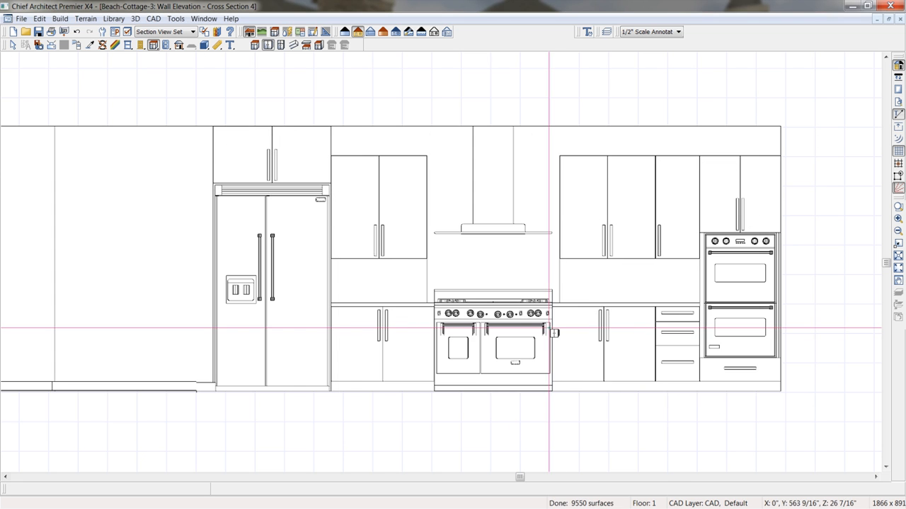
{"action": "middle_click_drag", "start_coordinate": [549, 327], "coordinate": [534, 325]}
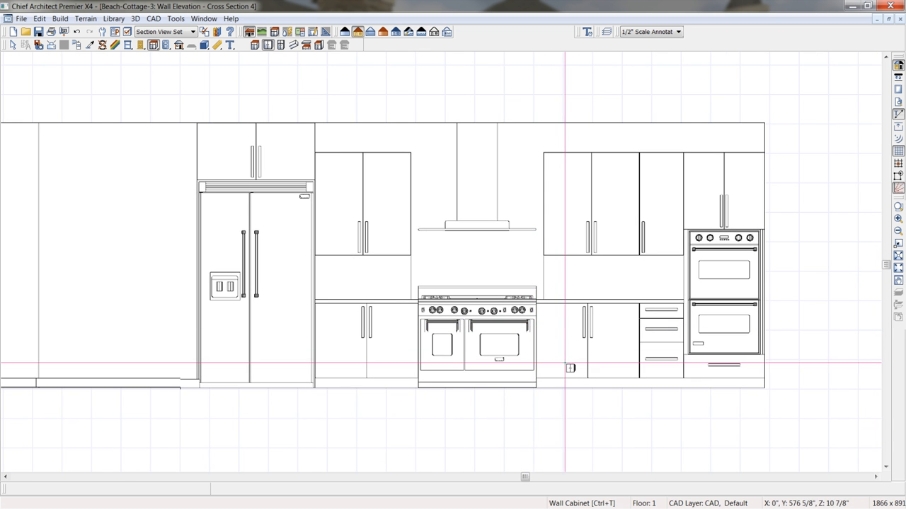
{"action": "scroll", "coordinate": [570, 377], "scroll_direction": "up", "scroll_amount": 2}
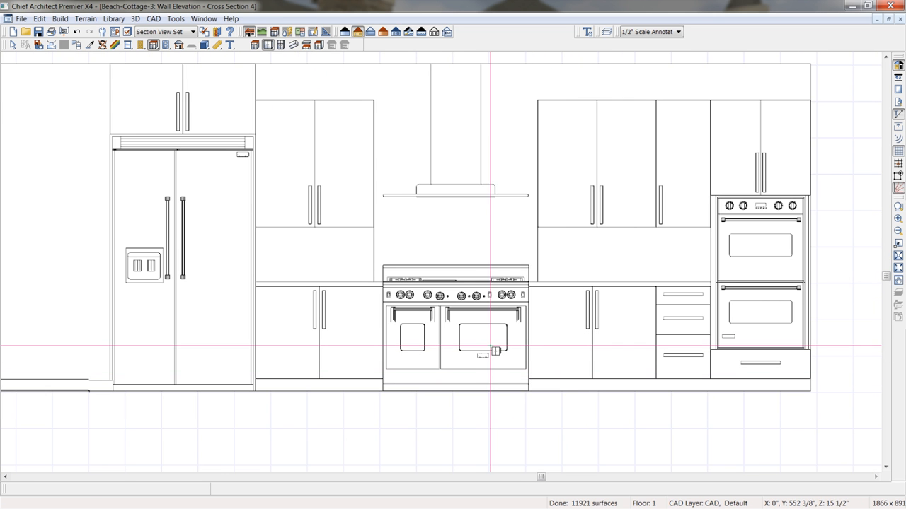
{"action": "middle_click_drag", "start_coordinate": [496, 351], "coordinate": [483, 377]}
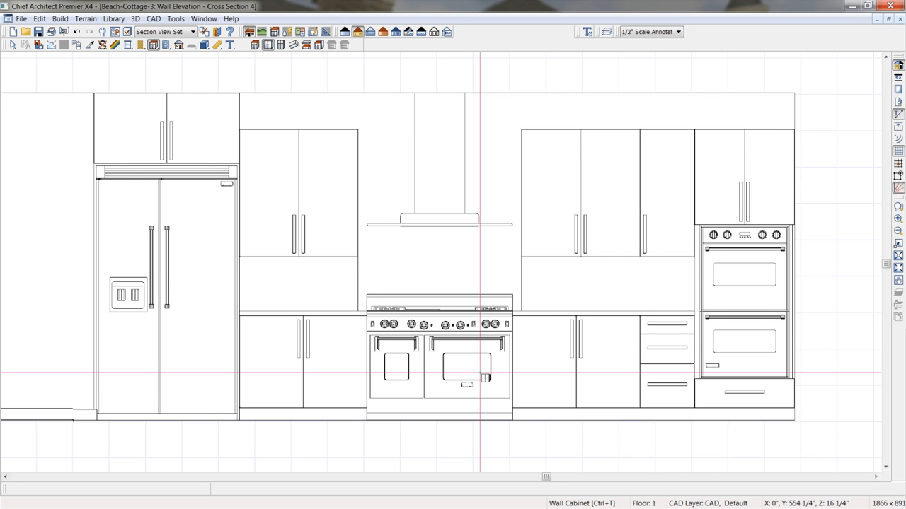
Dimension the base cabinets and appliances along the wall using the NKBA 1E -- Elevation Cabinets annotation set, placing the dimension line below the floor
{"action": "key", "text": "space"}
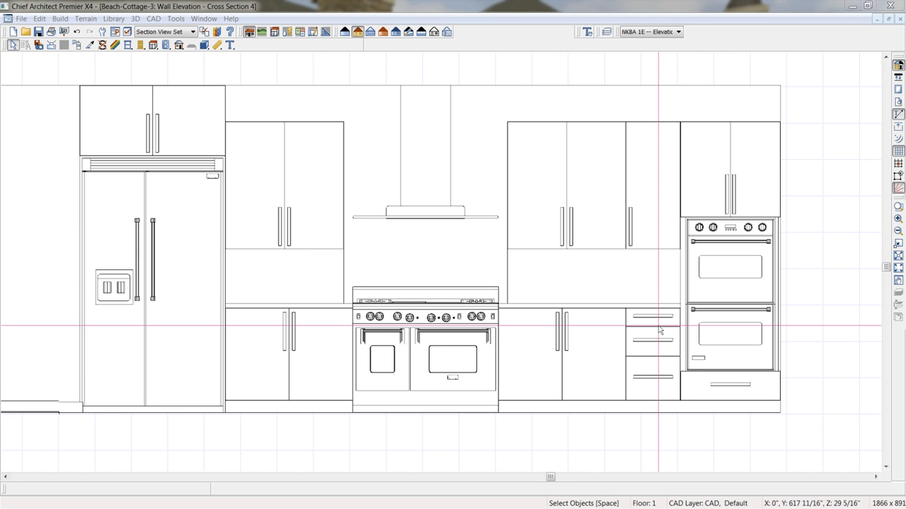
{"action": "left_click", "coordinate": [679, 32]}
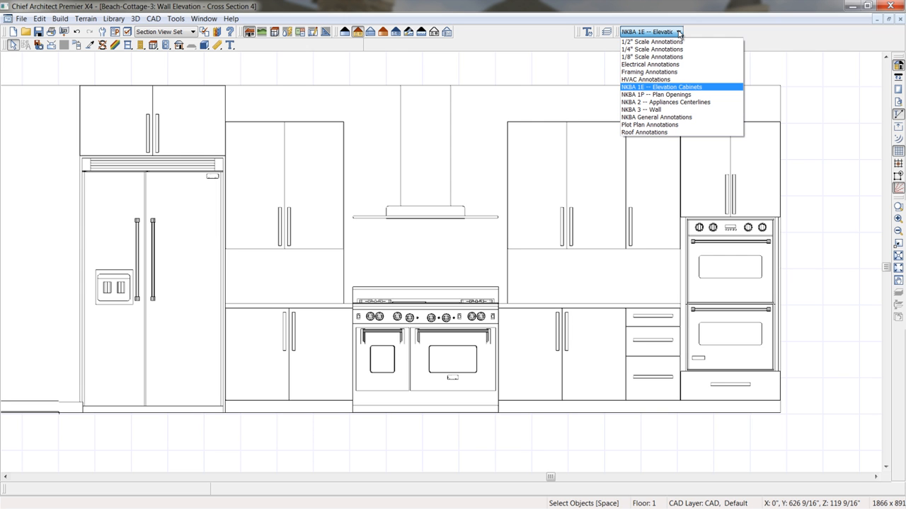
{"action": "left_click", "coordinate": [669, 87]}
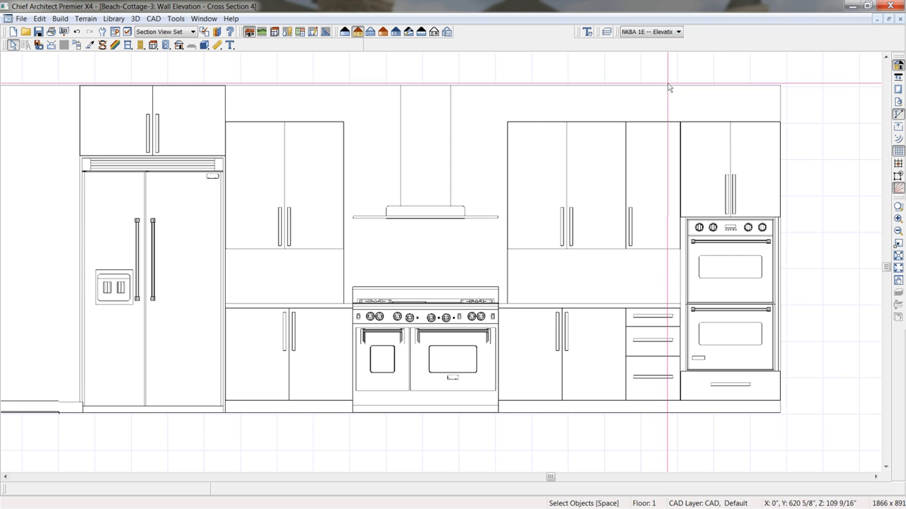
{"action": "left_click", "coordinate": [217, 45]}
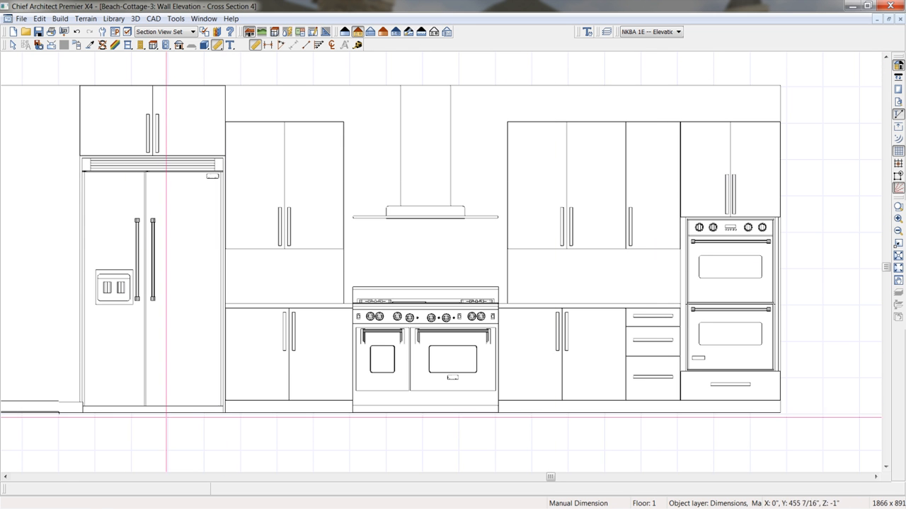
{"action": "left_click_drag", "start_coordinate": [81, 382], "coordinate": [777, 386]}
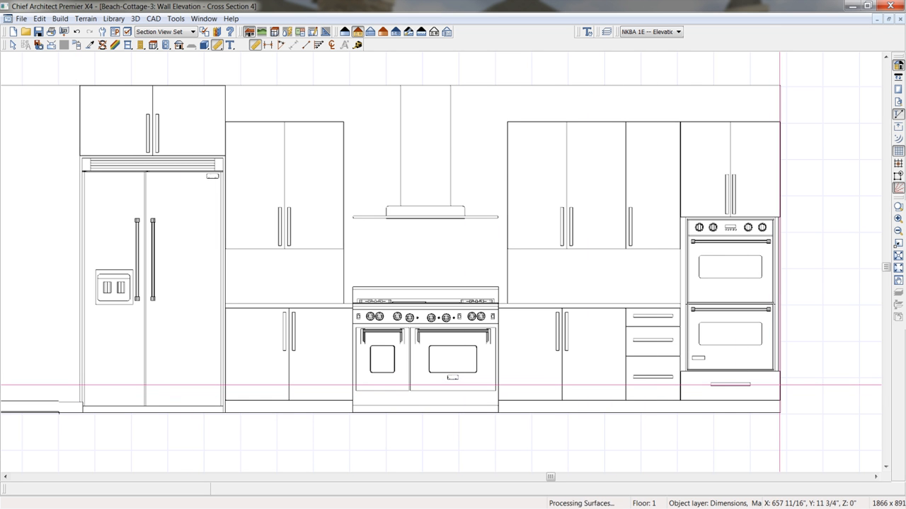
{"action": "middle_click_drag", "start_coordinate": [584, 419], "coordinate": [614, 354]}
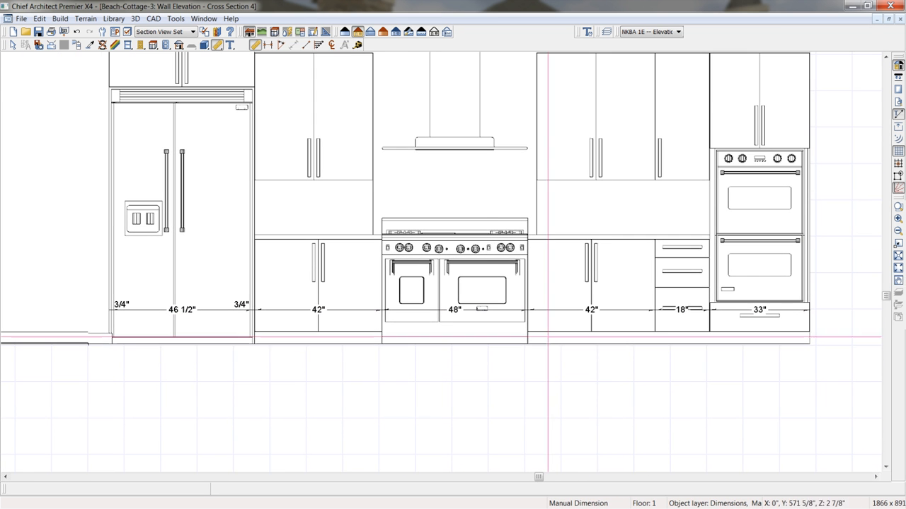
{"action": "left_click", "coordinate": [417, 310]}
{"action": "left_click_drag", "start_coordinate": [417, 310], "coordinate": [408, 362]}
Examine the cabinet dimension line's format and extension settings and the available arrow types, then close its specification without changes
{"action": "double_click", "coordinate": [409, 362]}
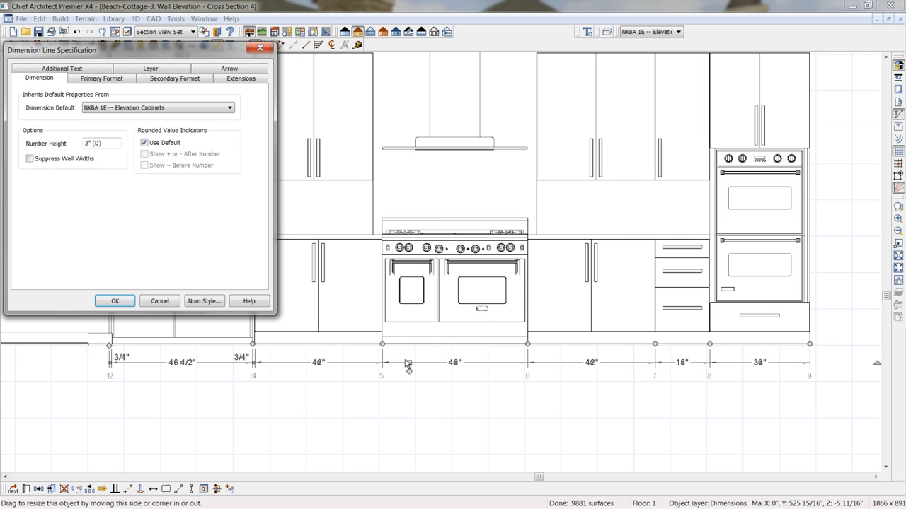
{"action": "left_click", "coordinate": [119, 80]}
{"action": "left_click", "coordinate": [159, 79]}
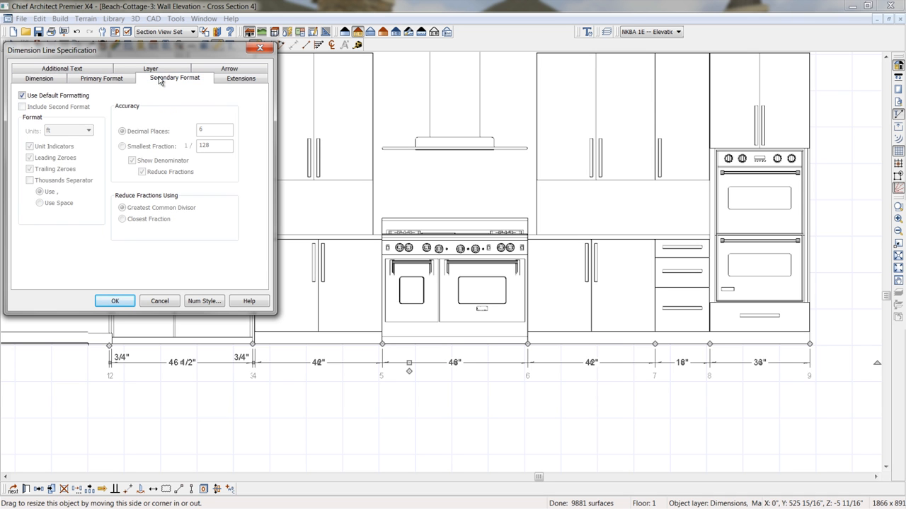
{"action": "left_click", "coordinate": [230, 80]}
{"action": "left_click", "coordinate": [229, 69]}
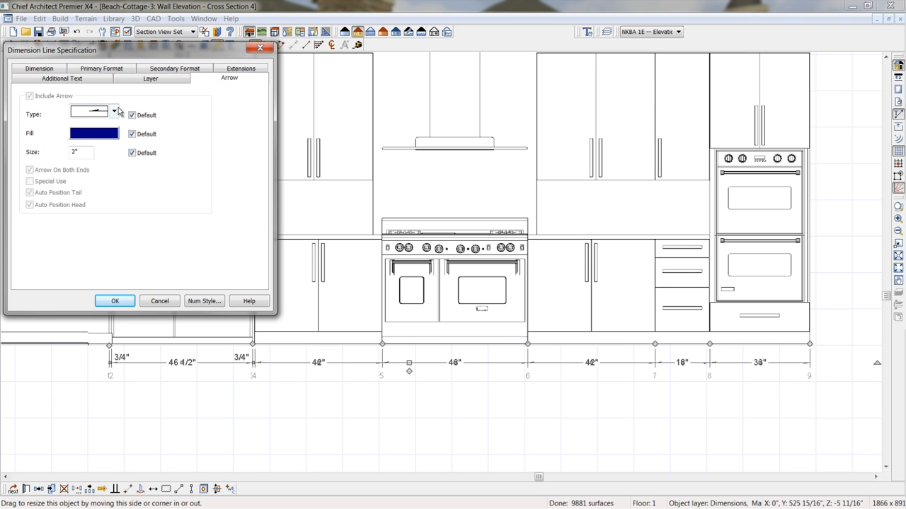
{"action": "left_click", "coordinate": [114, 113]}
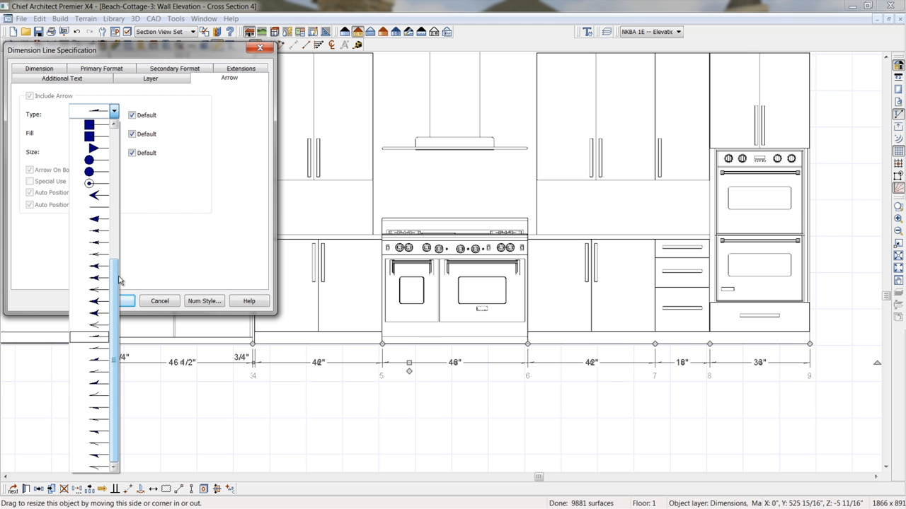
{"action": "left_click_drag", "start_coordinate": [116, 285], "coordinate": [116, 252]}
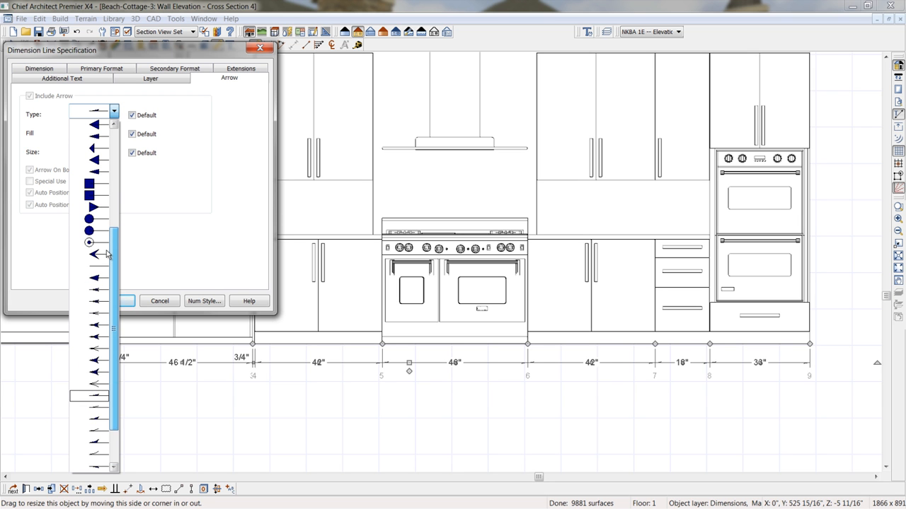
{"action": "left_click", "coordinate": [261, 48]}
{"action": "left_click", "coordinate": [260, 48]}
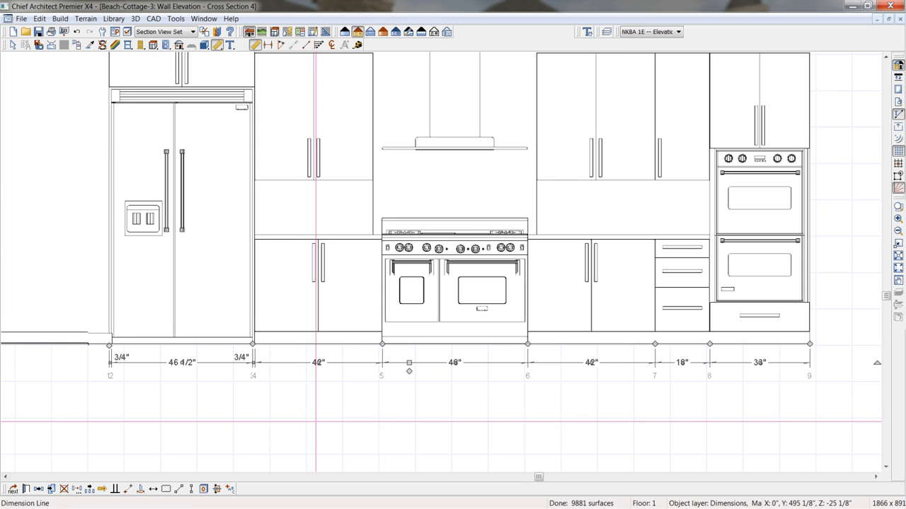
Add a centerline dimension across the refrigerator, range and wall ovens using the NKBA 2 -- Appliances Centerlines annotation set
{"action": "left_click_drag", "start_coordinate": [317, 425], "coordinate": [297, 424]}
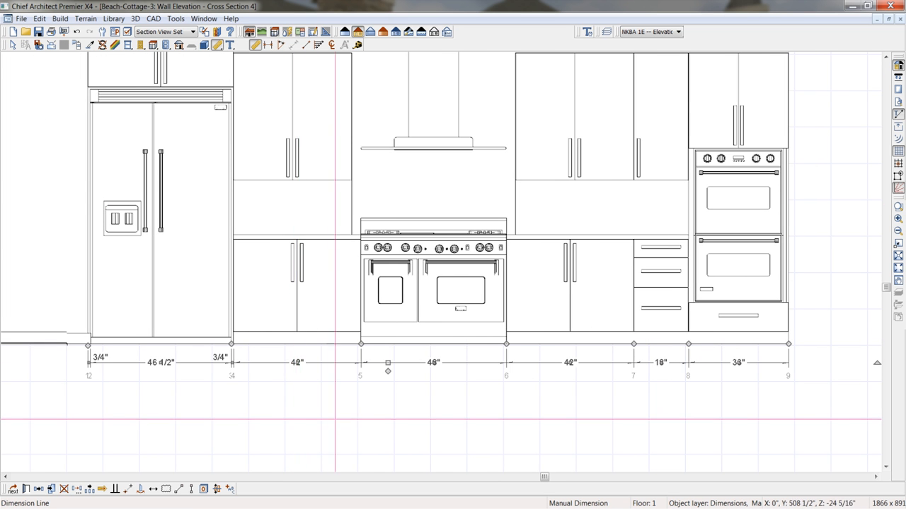
{"action": "left_click", "coordinate": [679, 33]}
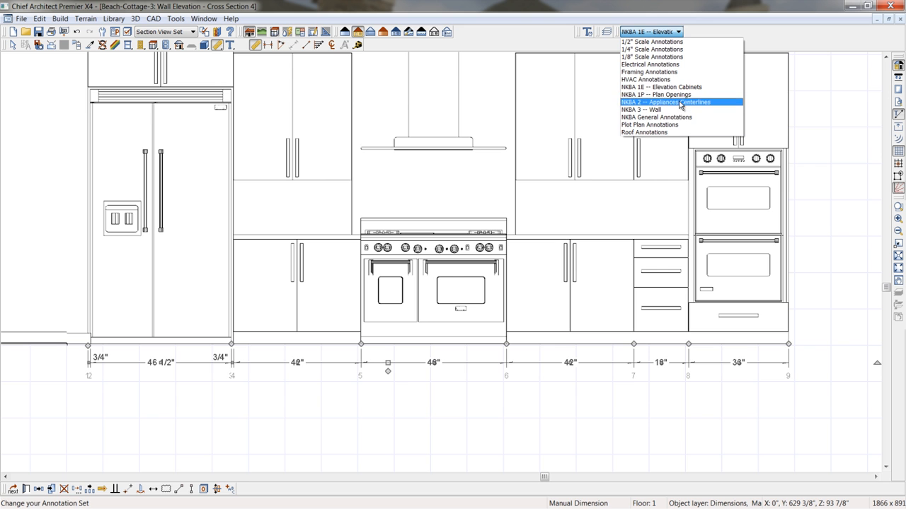
{"action": "left_click", "coordinate": [658, 102]}
{"action": "left_click", "coordinate": [332, 45]}
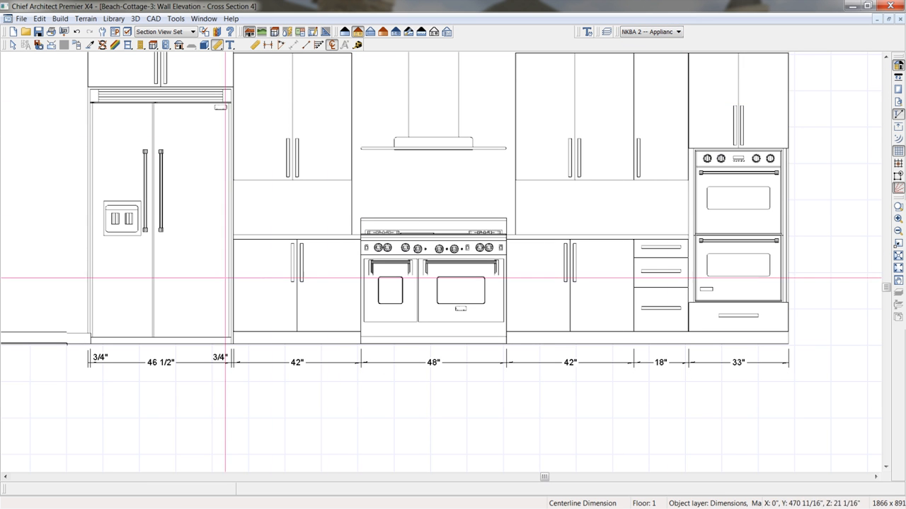
{"action": "left_click_drag", "start_coordinate": [95, 306], "coordinate": [787, 310]}
{"action": "scroll", "coordinate": [616, 262], "scroll_direction": "down", "scroll_amount": 3}
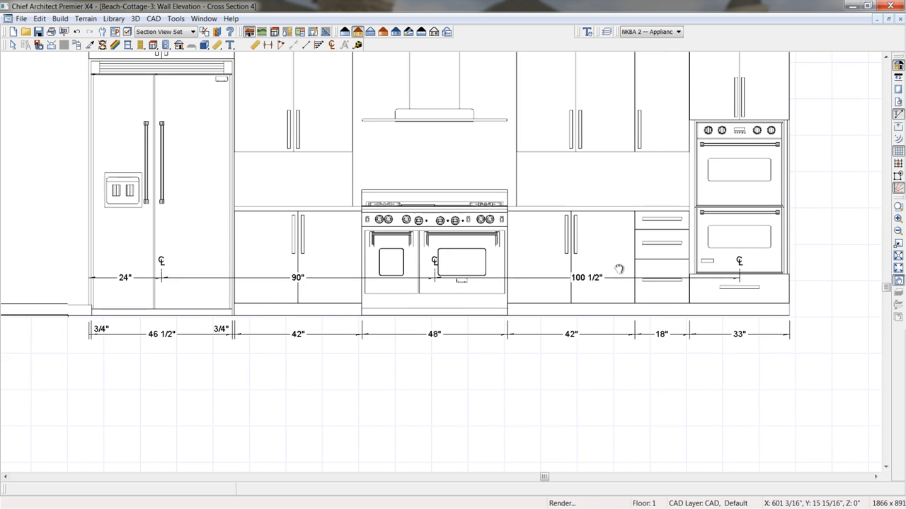
Place the centerline dimension below the cabinet dimension row and extend it to the outer edge of the oven cabinet
{"action": "left_click", "coordinate": [490, 249]}
{"action": "left_click_drag", "start_coordinate": [490, 249], "coordinate": [488, 341]}
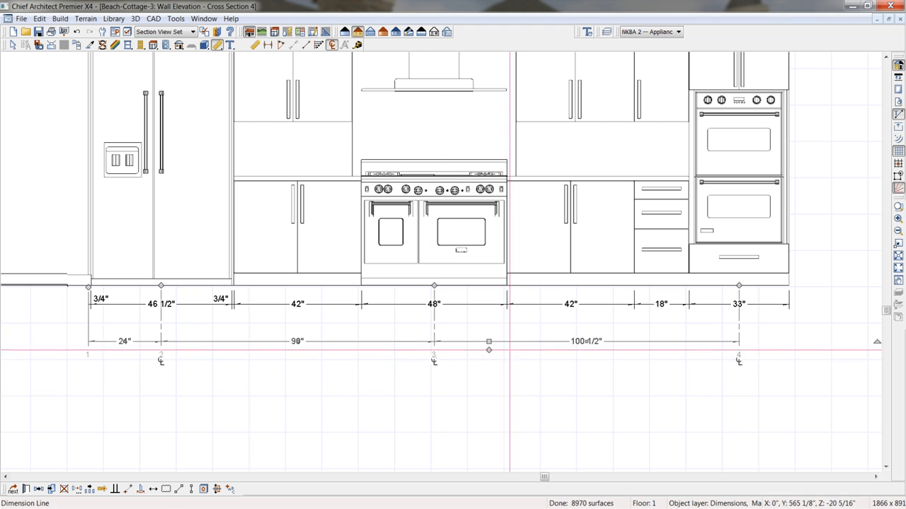
{"action": "left_click_drag", "start_coordinate": [488, 348], "coordinate": [791, 281]}
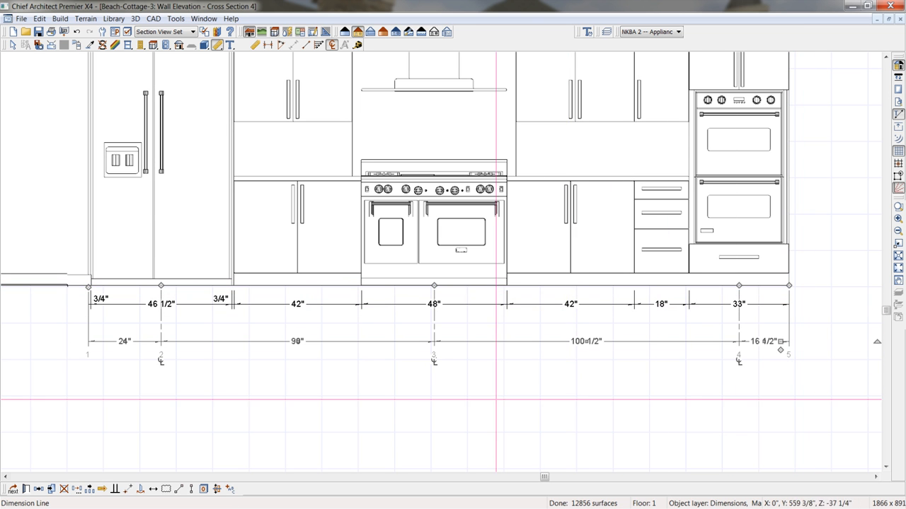
Add an end-to-end dimension of the whole cabinet run with the NKBA 1E -- Elevation Cabinets annotation set, placing it below the centerline dimensions
{"action": "mouse_move", "coordinate": [487, 400]}
{"action": "middle_mouse_down"}
{"action": "mouse_move", "coordinate": [507, 364]}
{"action": "mouse_move", "coordinate": [495, 323]}
{"action": "middle_mouse_up"}
{"action": "scroll", "coordinate": [497, 383], "scroll_direction": "down", "scroll_amount": 1}
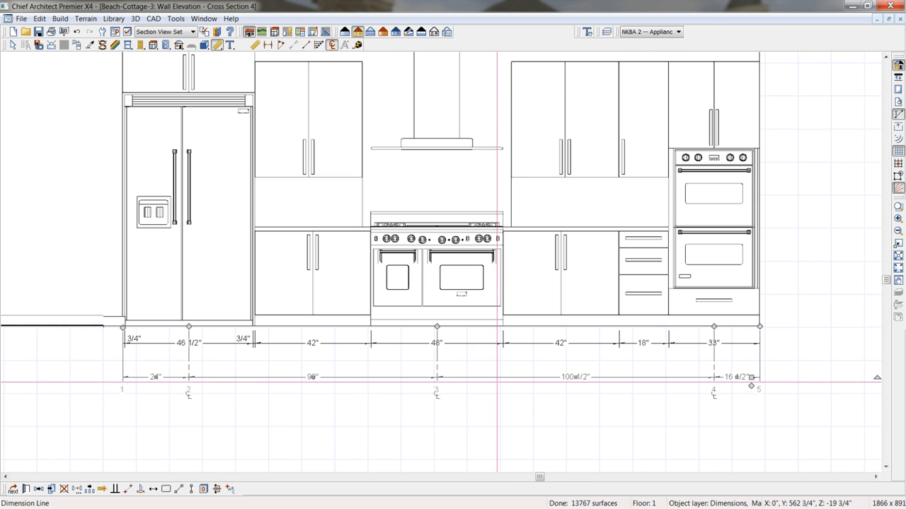
{"action": "scroll", "coordinate": [497, 382], "scroll_direction": "down", "scroll_amount": 1}
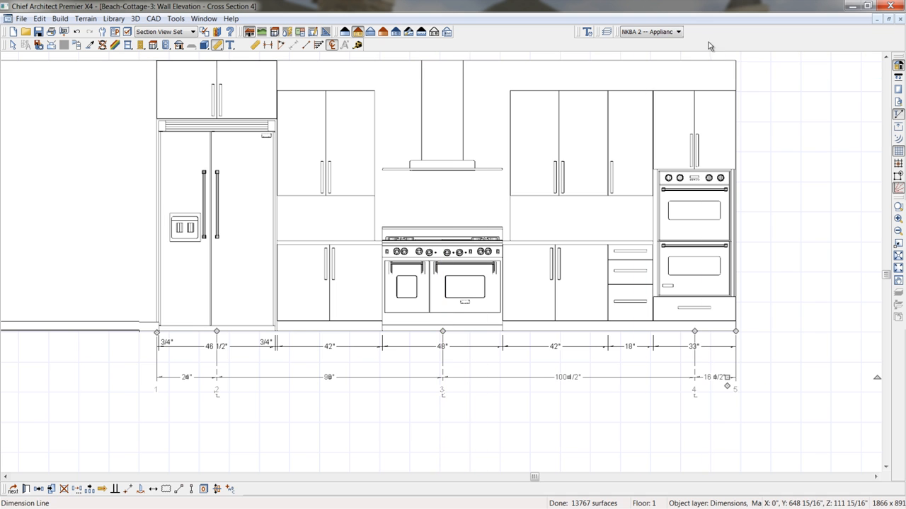
{"action": "left_click", "coordinate": [678, 32]}
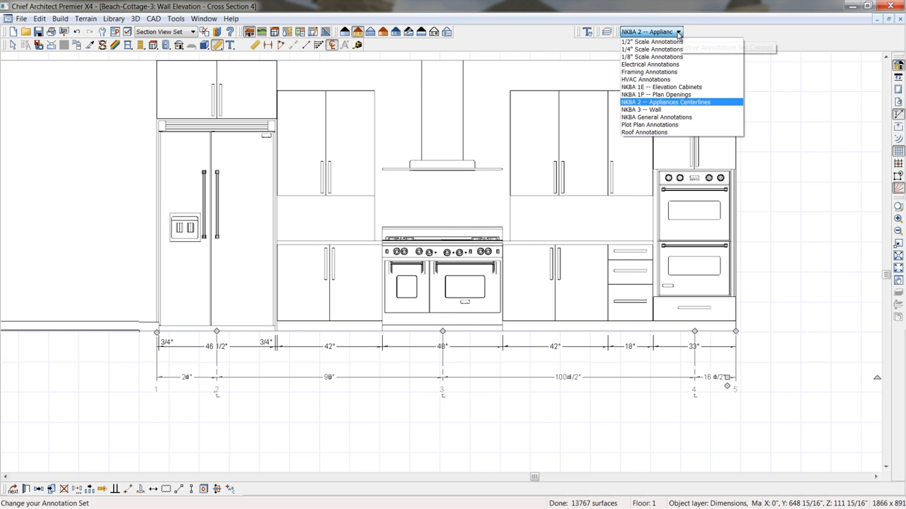
{"action": "left_click", "coordinate": [673, 87]}
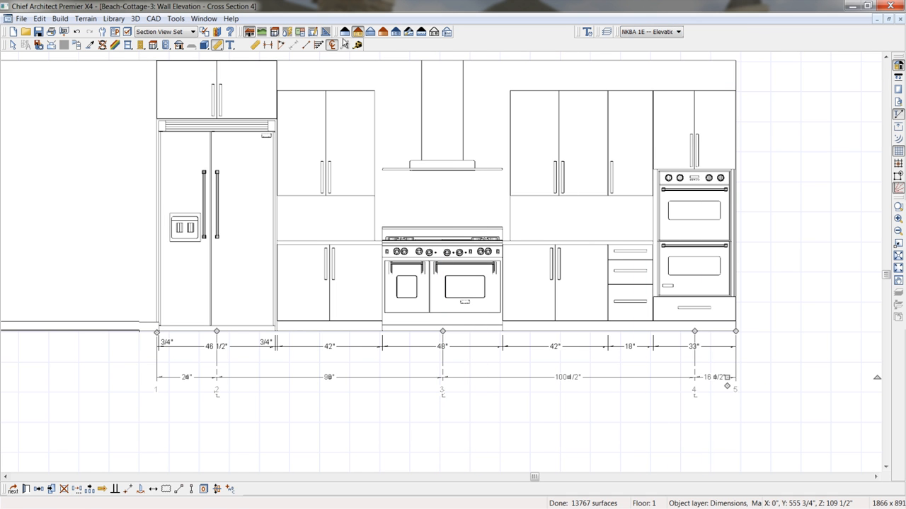
{"action": "left_click", "coordinate": [267, 45]}
{"action": "left_click_drag", "start_coordinate": [158, 287], "coordinate": [735, 290]}
{"action": "left_click", "coordinate": [416, 286]}
{"action": "left_click_drag", "start_coordinate": [416, 287], "coordinate": [421, 414]}
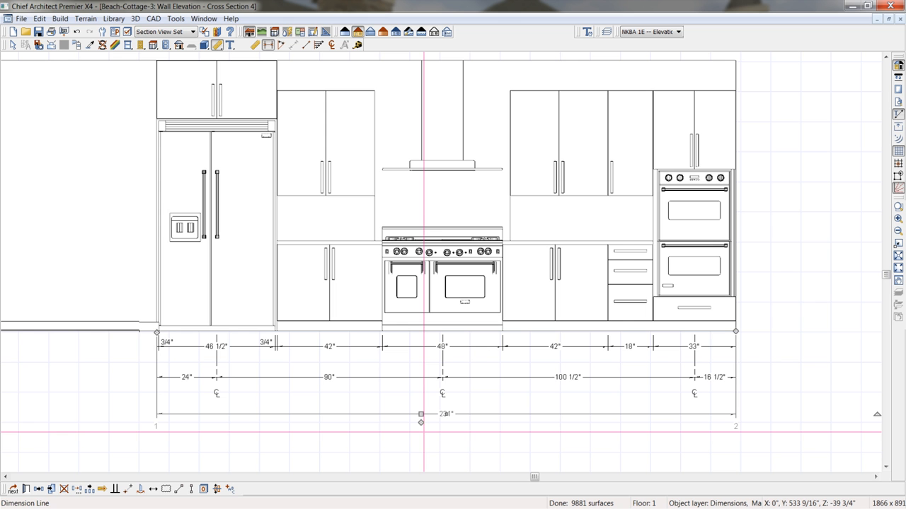
Turn color back on for the dimensioned kitchen wall elevation
{"action": "middle_click_drag", "start_coordinate": [353, 202], "coordinate": [348, 236]}
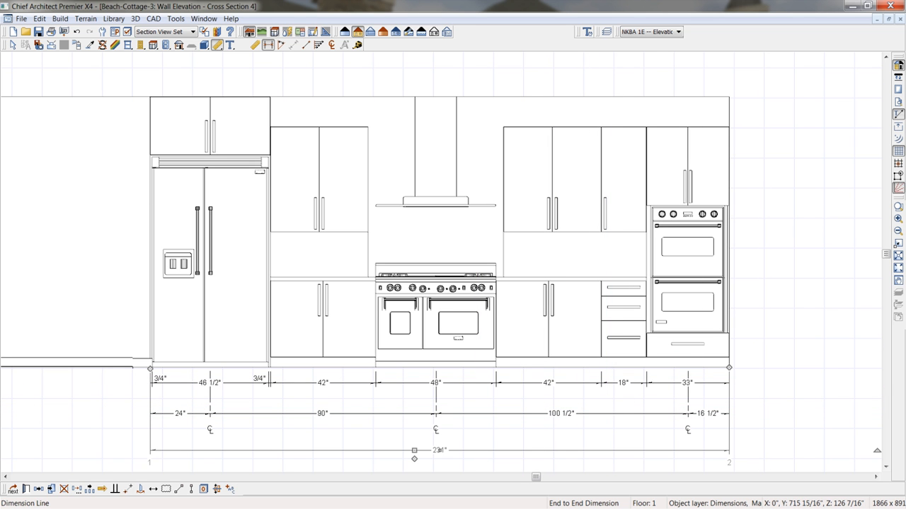
{"action": "left_click", "coordinate": [898, 65]}
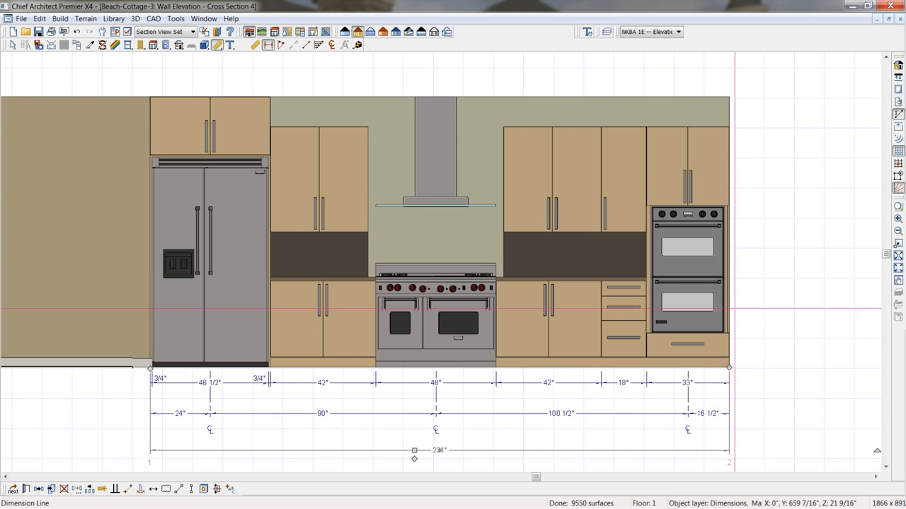
{"action": "scroll", "coordinate": [738, 297], "scroll_direction": "down", "scroll_amount": 1}
{"action": "scroll", "coordinate": [722, 304], "scroll_direction": "right", "scroll_amount": 1}
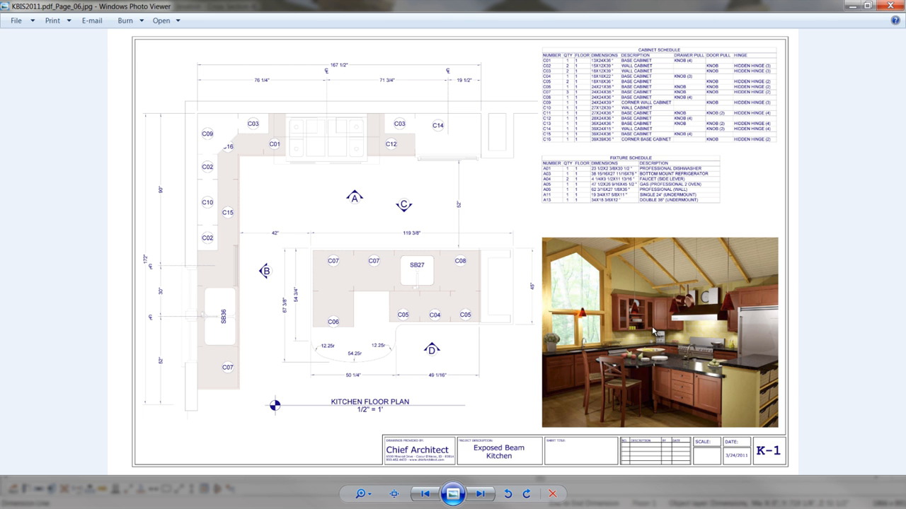
Switch to Windows Photo Viewer and examine the sample layout sheets, including the dimensioned elevations on the Barrel Ceiling Bath sheet
{"action": "key", "text": "Right"}
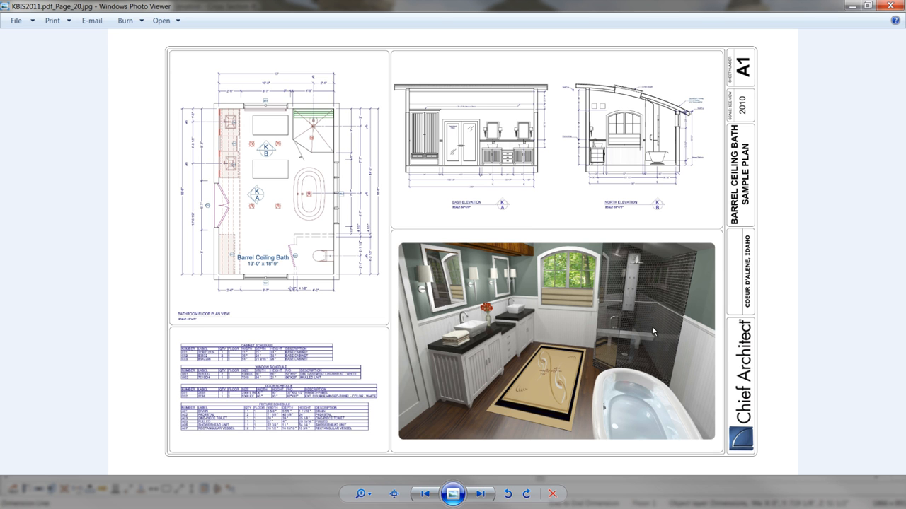
{"action": "scroll", "coordinate": [490, 126], "scroll_direction": "up", "scroll_amount": 2}
{"action": "scroll", "coordinate": [558, 128], "scroll_direction": "up", "scroll_amount": 3}
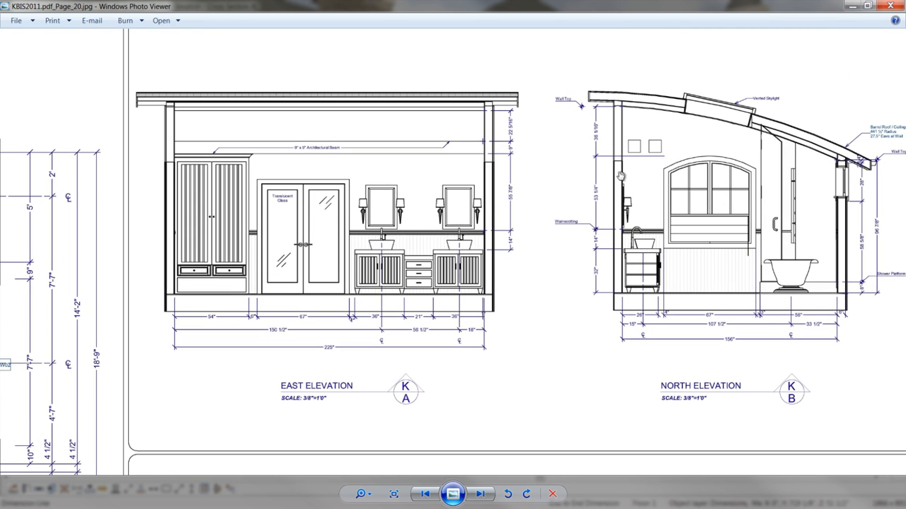
{"action": "scroll", "coordinate": [625, 273], "scroll_direction": "down", "scroll_amount": 1}
{"action": "scroll", "coordinate": [626, 283], "scroll_direction": "down", "scroll_amount": 2}
{"action": "scroll", "coordinate": [634, 351], "scroll_direction": "down", "scroll_amount": 1}
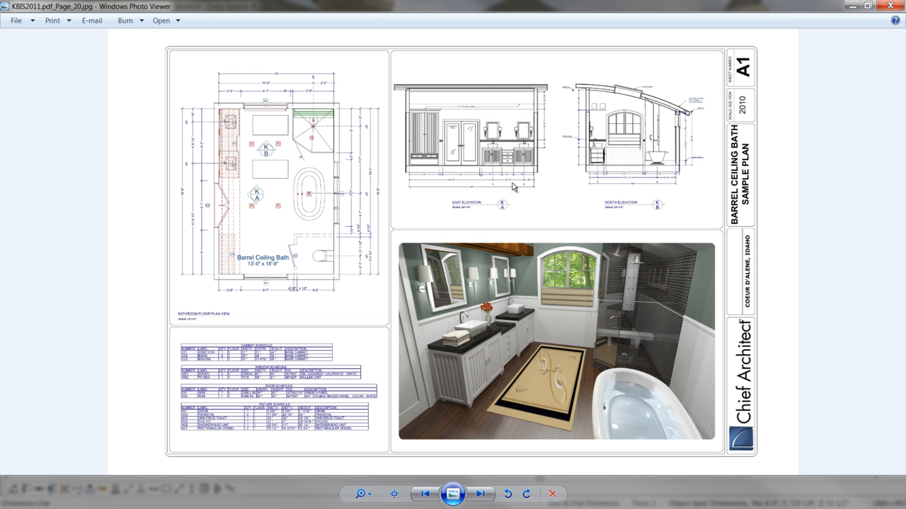
{"action": "key", "text": "Right"}
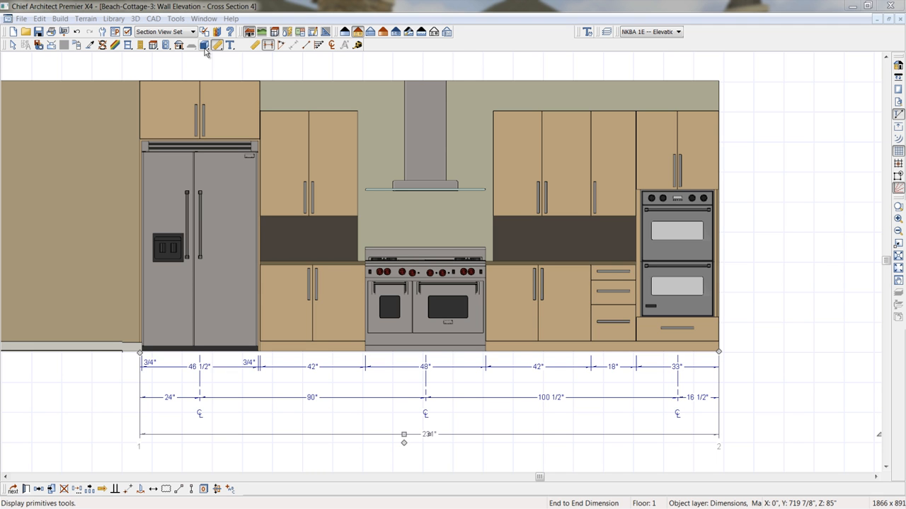
Draw a rectangular polyline solid on the wall above the range, spanning between the two neighboring wall cabinets, with object snaps turned on
{"action": "left_click", "coordinate": [204, 47]}
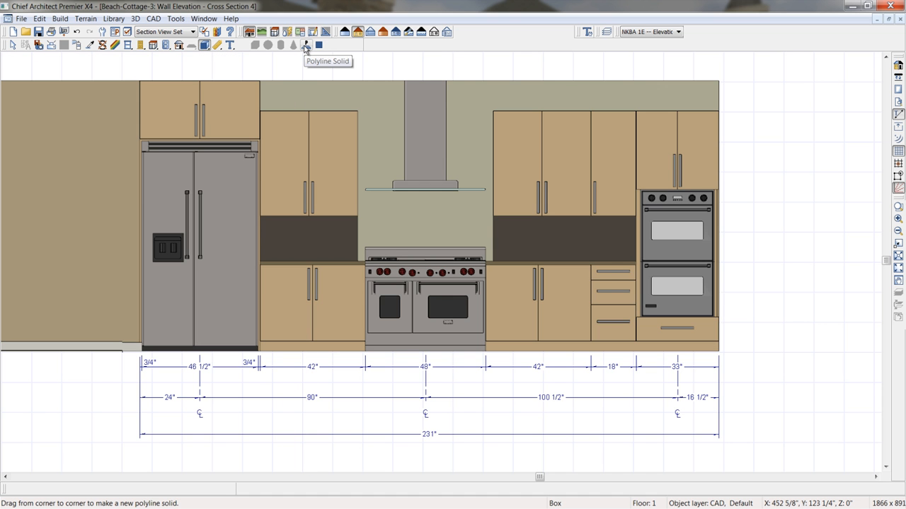
{"action": "left_click", "coordinate": [306, 46]}
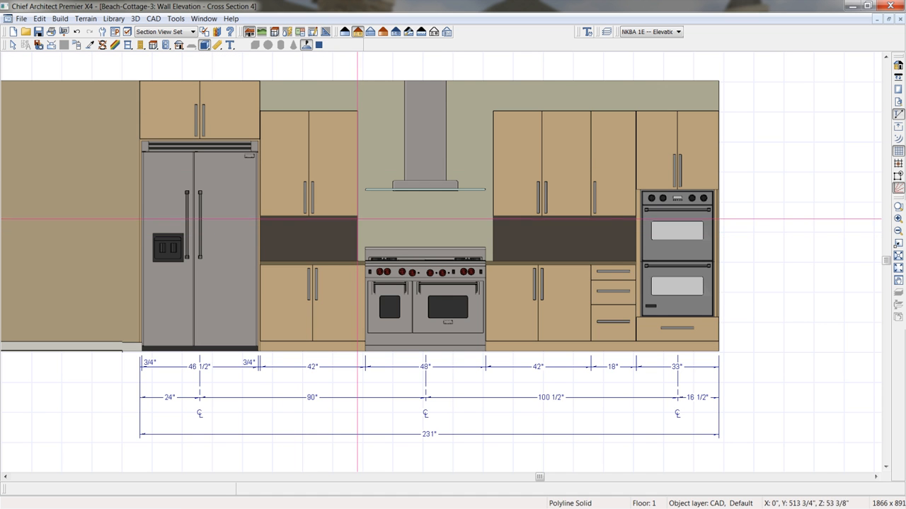
{"action": "scroll", "coordinate": [358, 219], "scroll_direction": "up", "scroll_amount": 3}
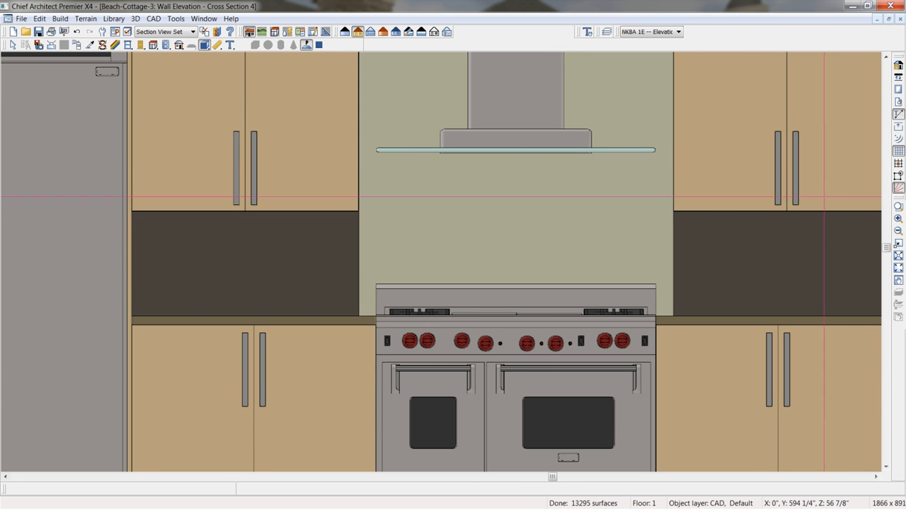
{"action": "left_click", "coordinate": [898, 175]}
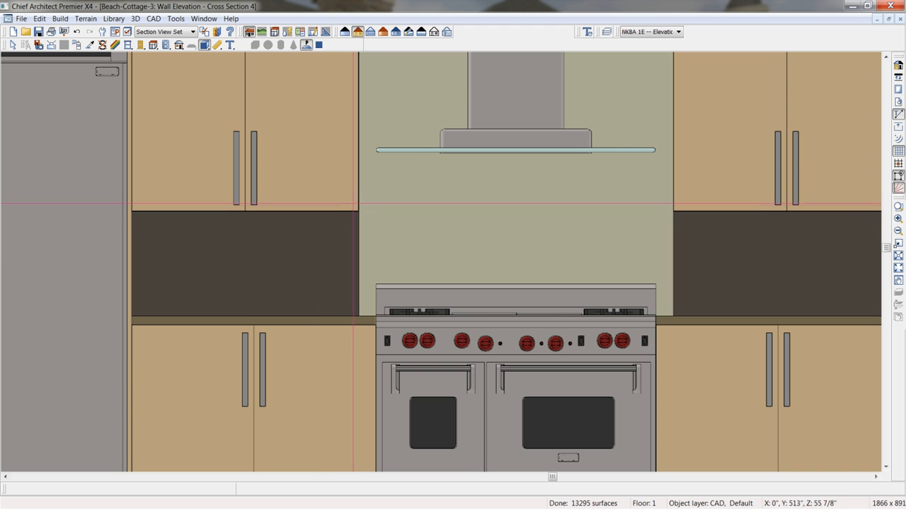
{"action": "mouse_move", "coordinate": [358, 202]}
{"action": "left_mouse_down"}
{"action": "mouse_move", "coordinate": [673, 239]}
{"action": "mouse_move", "coordinate": [672, 278]}
{"action": "left_mouse_up"}
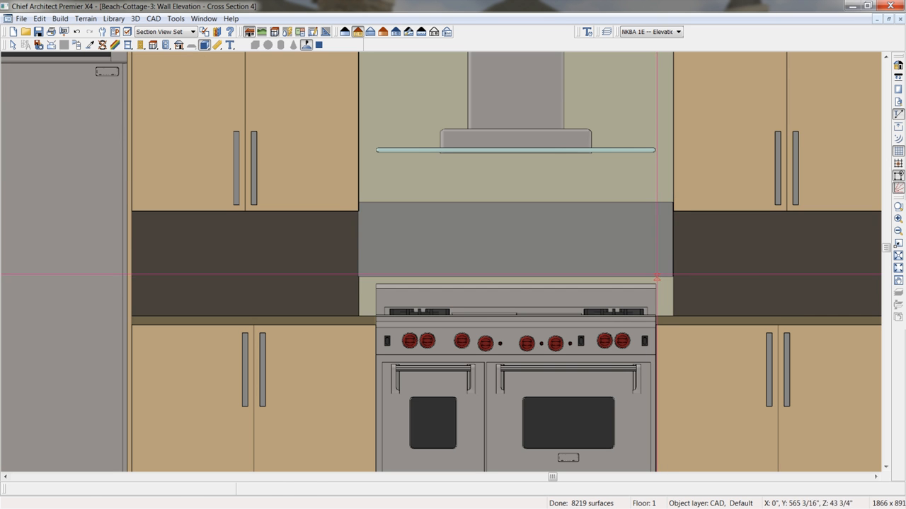
Stretch the polyline solid behind the range up to the ceiling and down to the countertop, about 72 7/16" high
{"action": "left_click", "coordinate": [527, 247]}
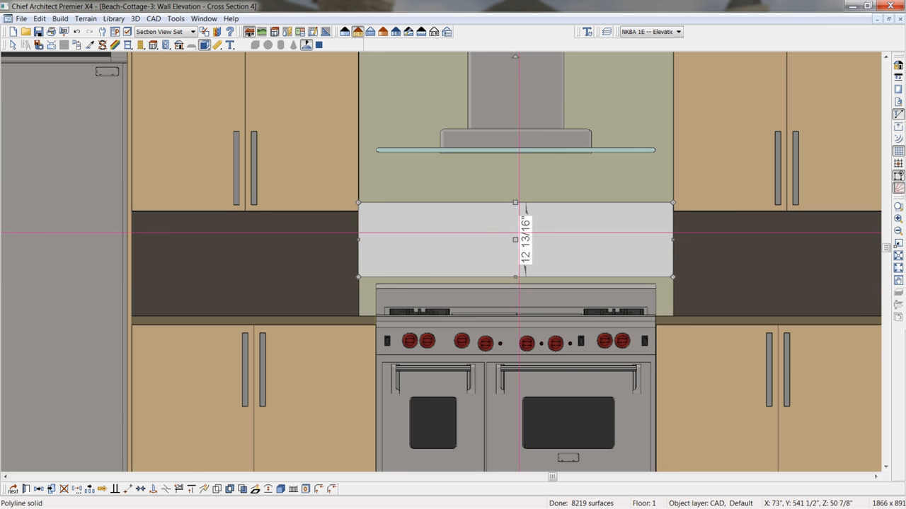
{"action": "scroll", "coordinate": [525, 216], "scroll_direction": "down", "scroll_amount": 2}
{"action": "scroll", "coordinate": [606, 203], "scroll_direction": "down", "scroll_amount": 1}
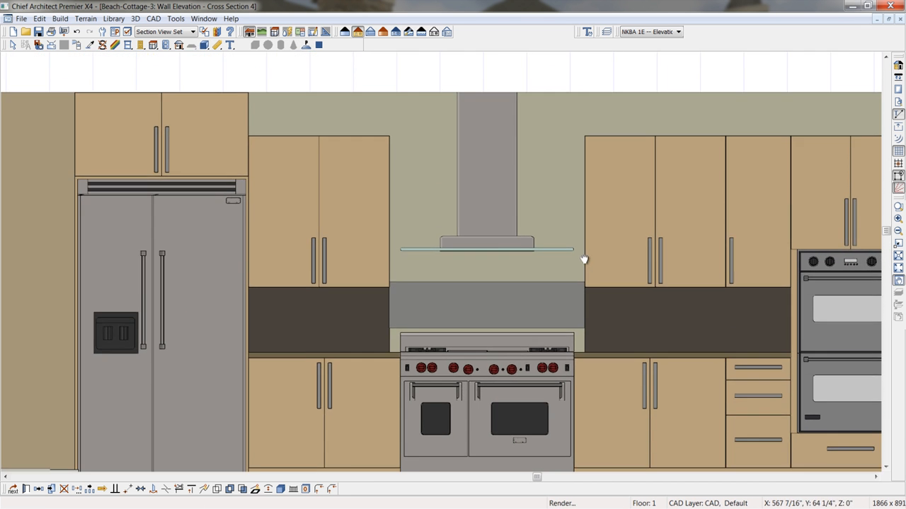
{"action": "left_click_drag", "start_coordinate": [485, 282], "coordinate": [506, 92]}
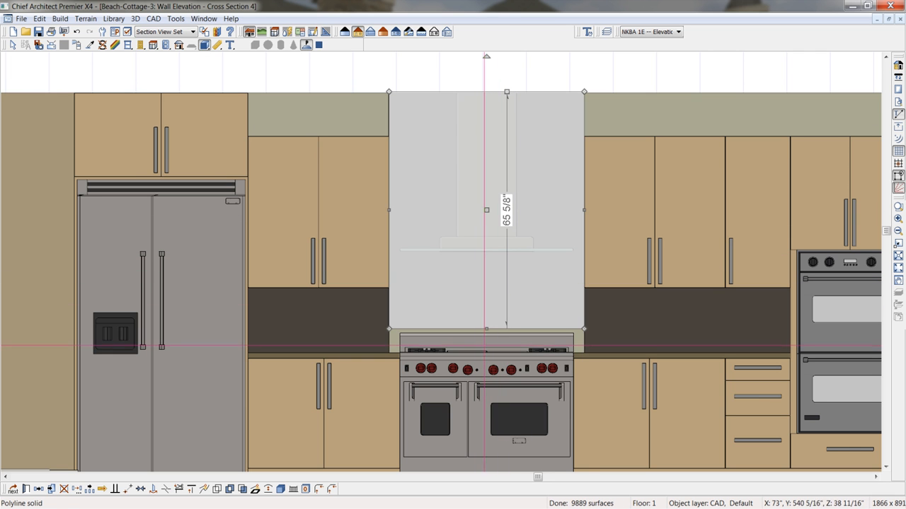
{"action": "left_click_drag", "start_coordinate": [487, 328], "coordinate": [392, 352]}
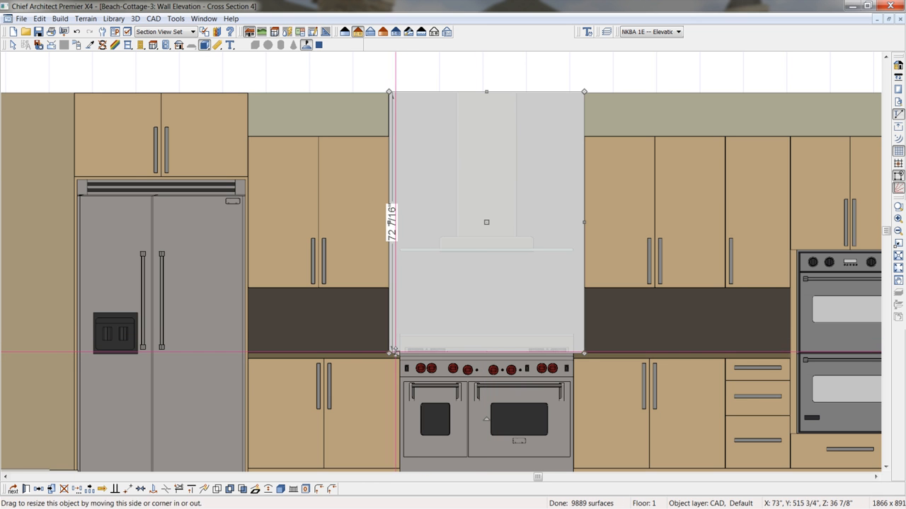
Set the thickness of the polyline solid behind the range to 0.5"
{"action": "double_click", "coordinate": [396, 177]}
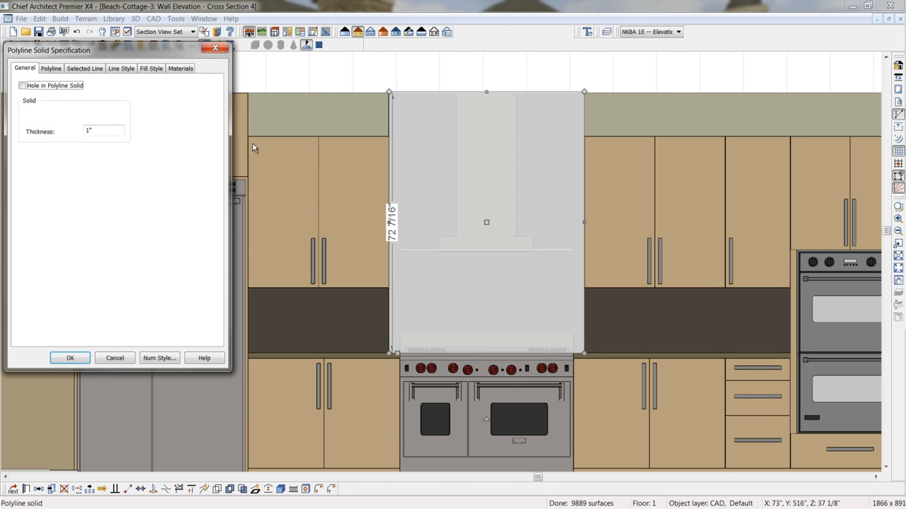
{"action": "key", "text": "Tab"}
{"action": "type", "text": ".5"}
{"action": "key", "text": "Tab"}
{"action": "left_click", "coordinate": [71, 358]}
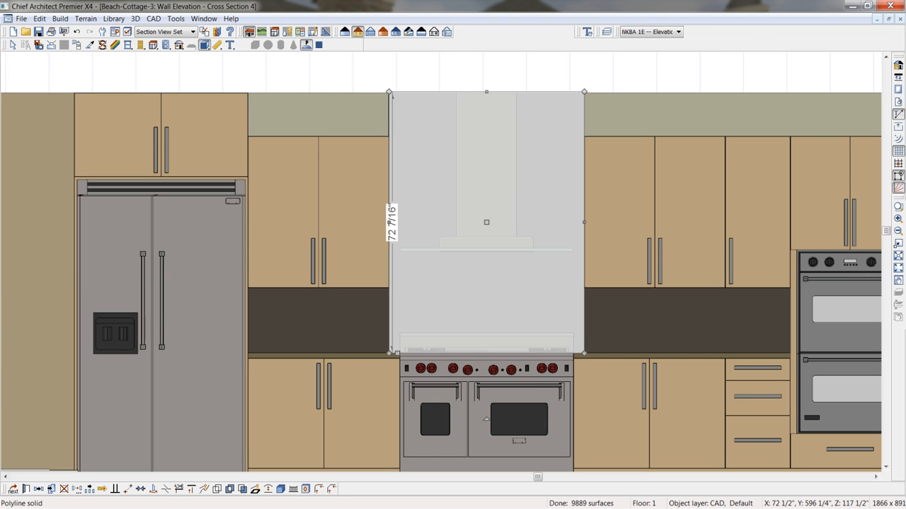
Close the kitchen wall elevation, saving it, and return to object selection in the floor plan
{"action": "left_click", "coordinate": [900, 20]}
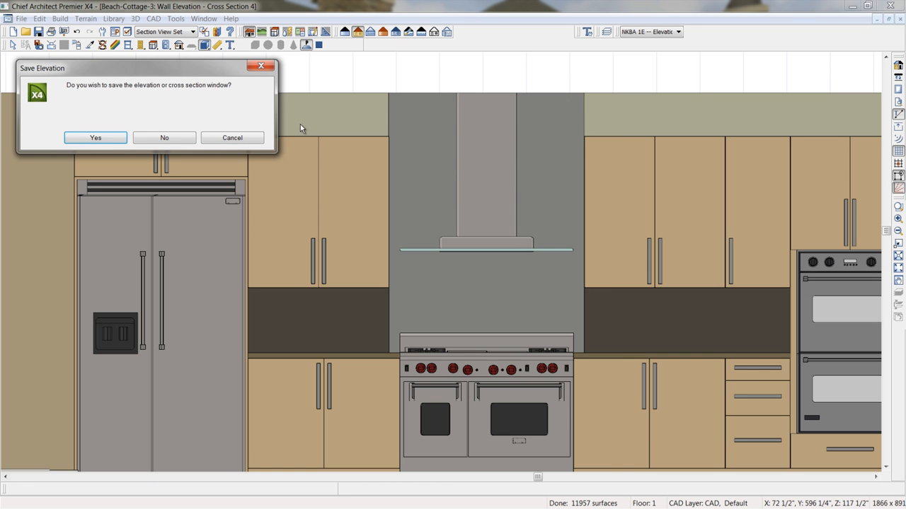
{"action": "left_click", "coordinate": [95, 138]}
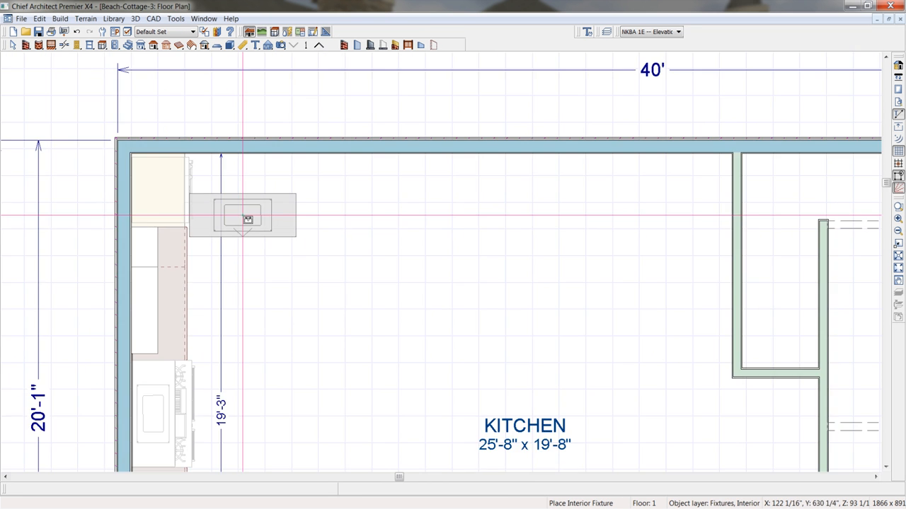
{"action": "key", "text": "space"}
Create a perspective floor overview of the cottage and bring the kitchen range wall into close view
{"action": "scroll", "coordinate": [252, 233], "scroll_direction": "down", "scroll_amount": 3}
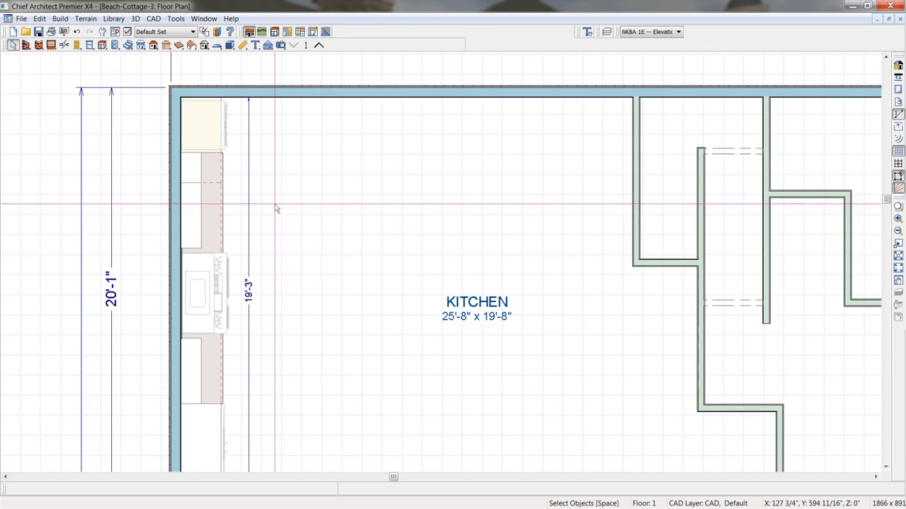
{"action": "middle_click_drag", "start_coordinate": [335, 302], "coordinate": [330, 283]}
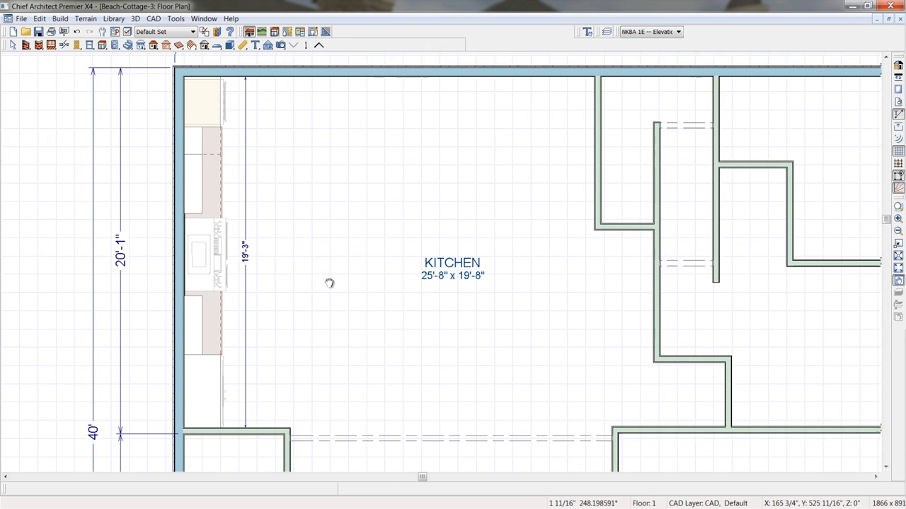
{"action": "left_click", "coordinate": [281, 44]}
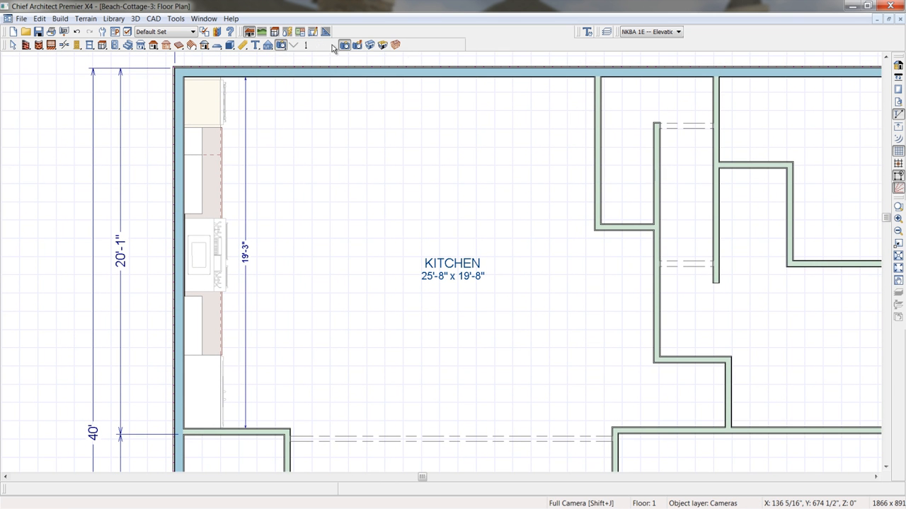
{"action": "left_click", "coordinate": [383, 45]}
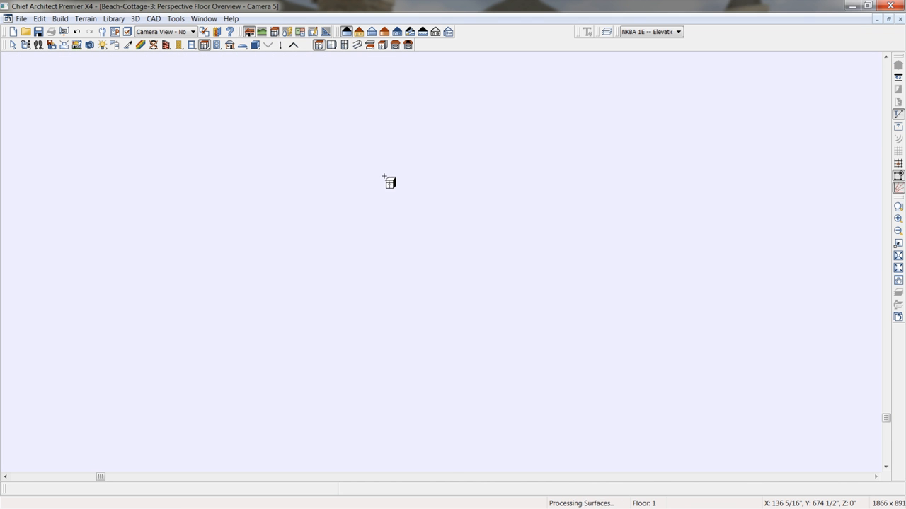
{"action": "left_click", "coordinate": [25, 44]}
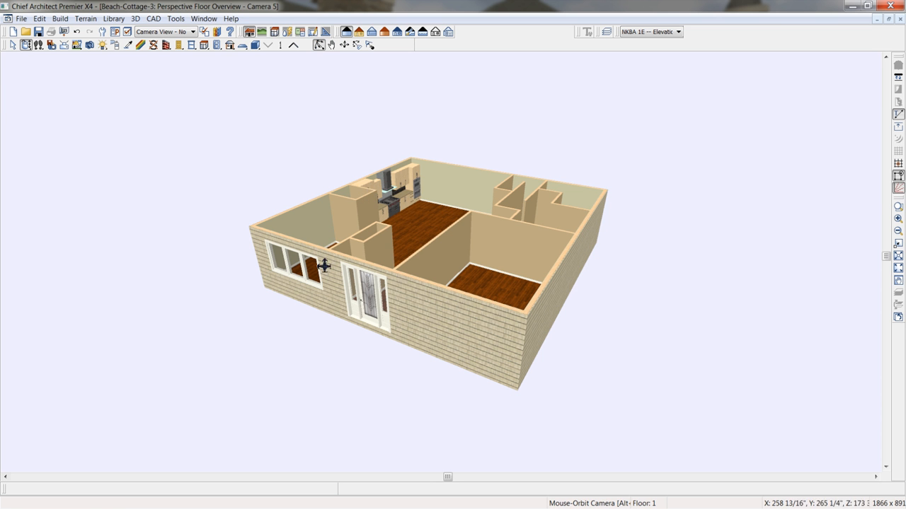
{"action": "scroll", "coordinate": [369, 196], "scroll_direction": "up", "scroll_amount": 5}
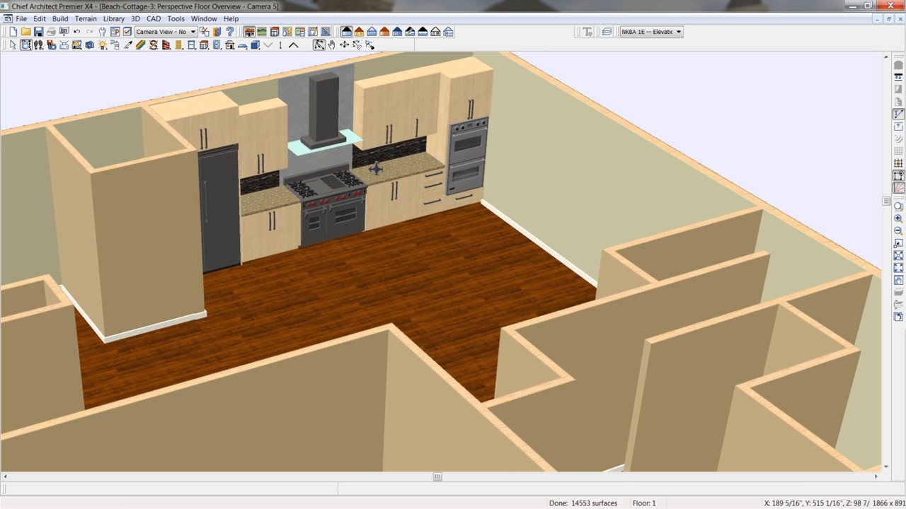
{"action": "scroll", "coordinate": [375, 170], "scroll_direction": "up", "scroll_amount": 5}
{"action": "scroll", "coordinate": [359, 204], "scroll_direction": "up", "scroll_amount": 5}
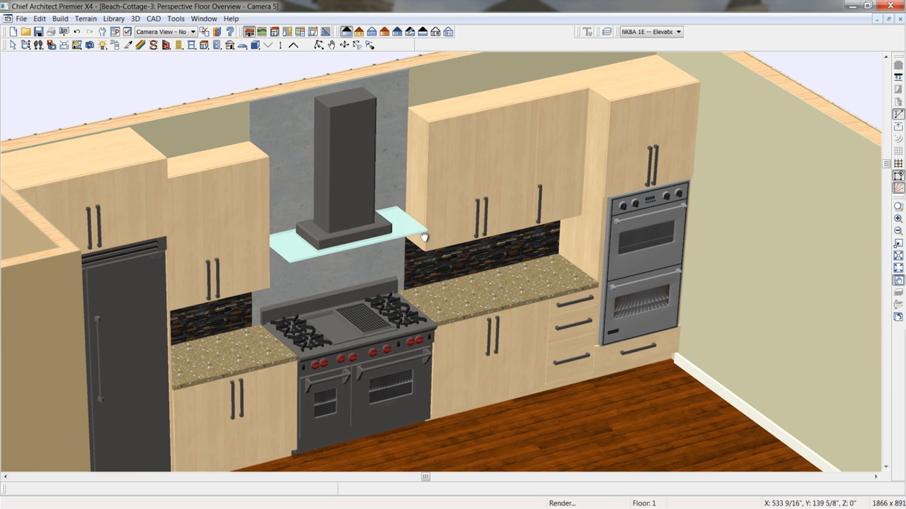
{"action": "middle_click_drag", "start_coordinate": [423, 236], "coordinate": [459, 242]}
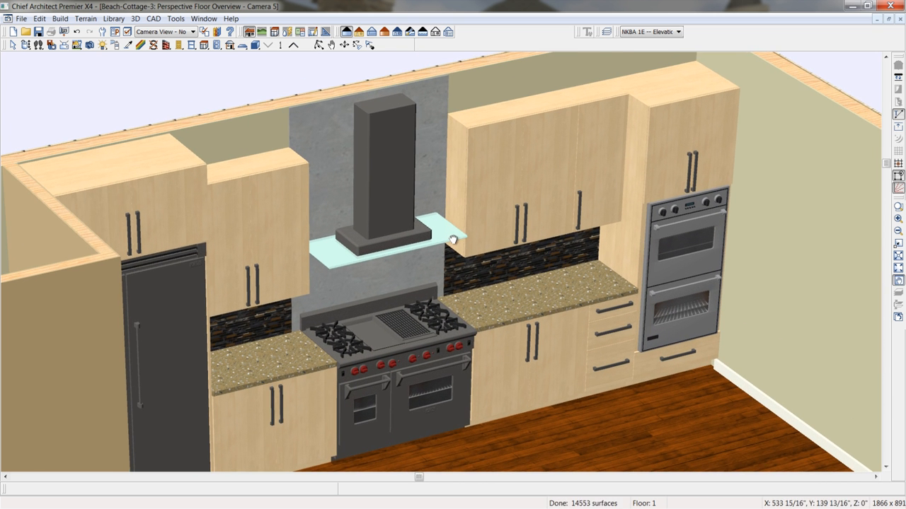
Pick up the stacked-stone backsplash material with the Material Eyedropper and apply it to the solid panel behind the range hood
{"action": "left_click", "coordinate": [193, 47]}
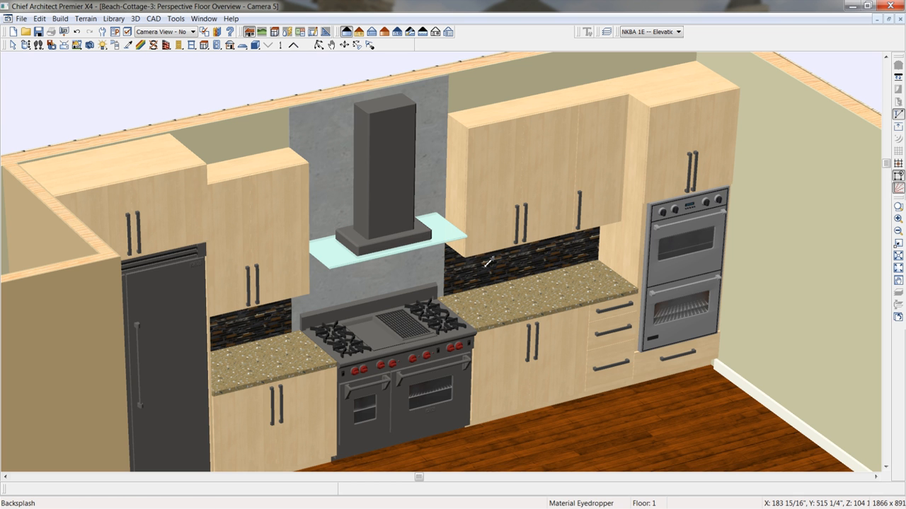
{"action": "left_click", "coordinate": [487, 263]}
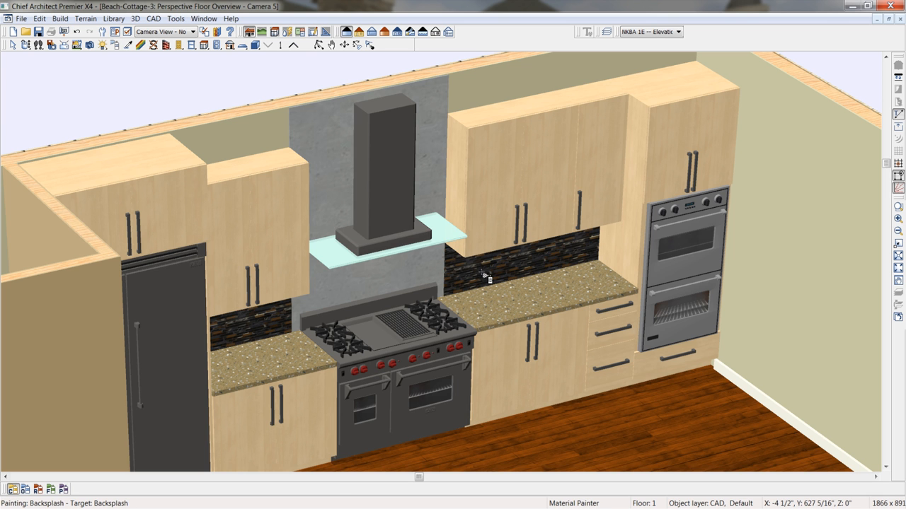
{"action": "left_click", "coordinate": [432, 209]}
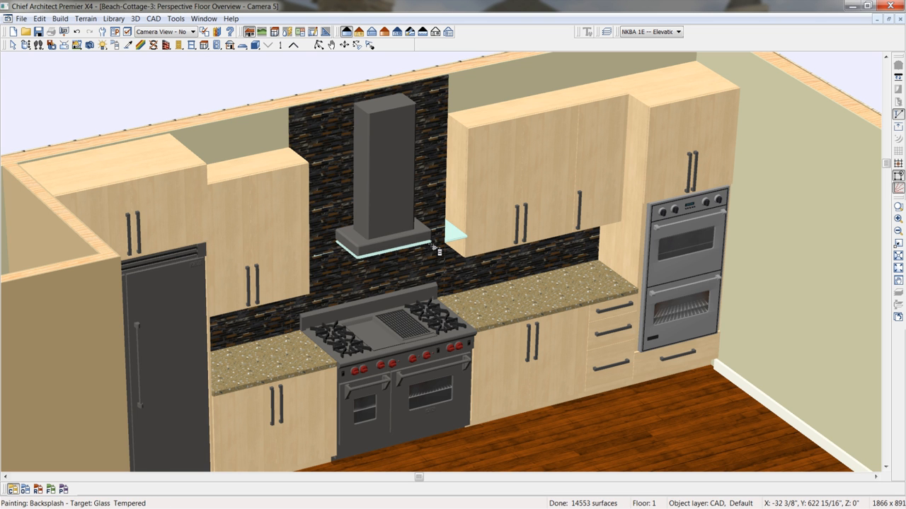
{"action": "middle_click_drag", "start_coordinate": [503, 342], "coordinate": [515, 329]}
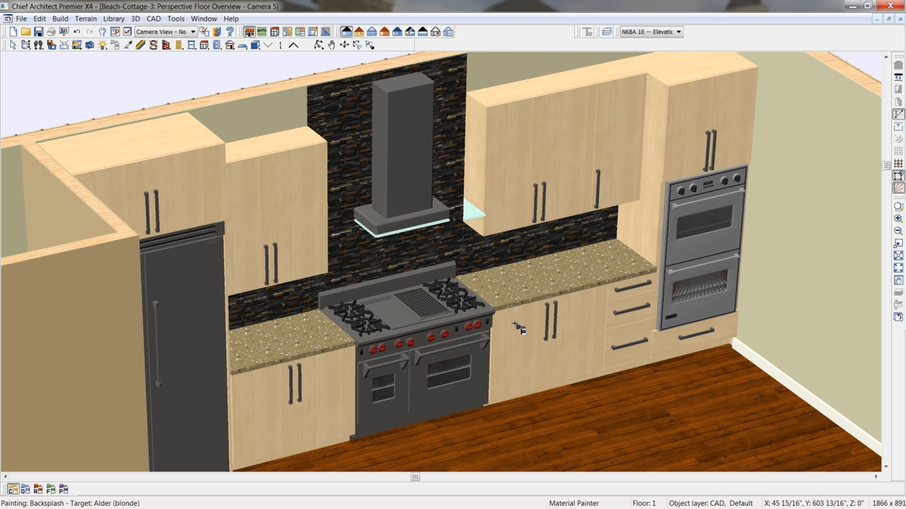
{"action": "key", "text": "space"}
{"action": "scroll", "coordinate": [737, 248], "scroll_direction": "down", "scroll_amount": 3}
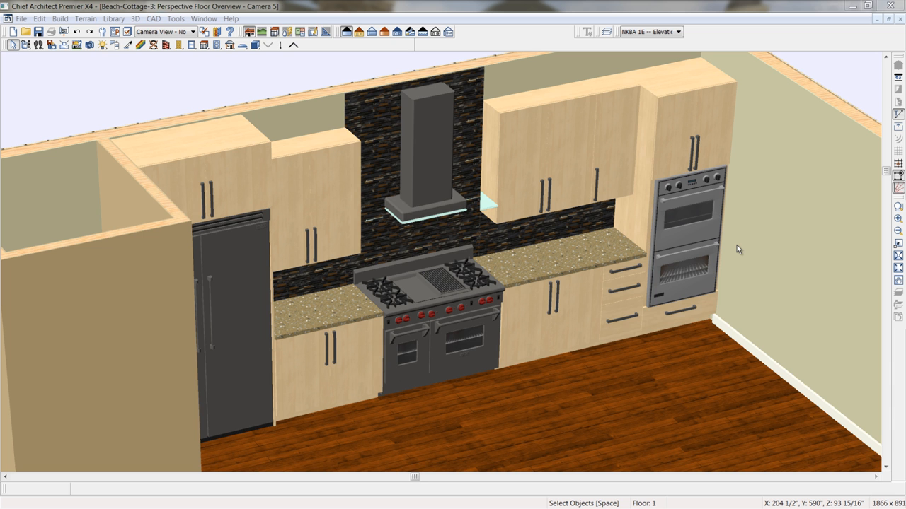
Open the Library Browser and browse the 2012-My Favorites folder in the User Catalog
{"action": "left_click", "coordinate": [218, 31]}
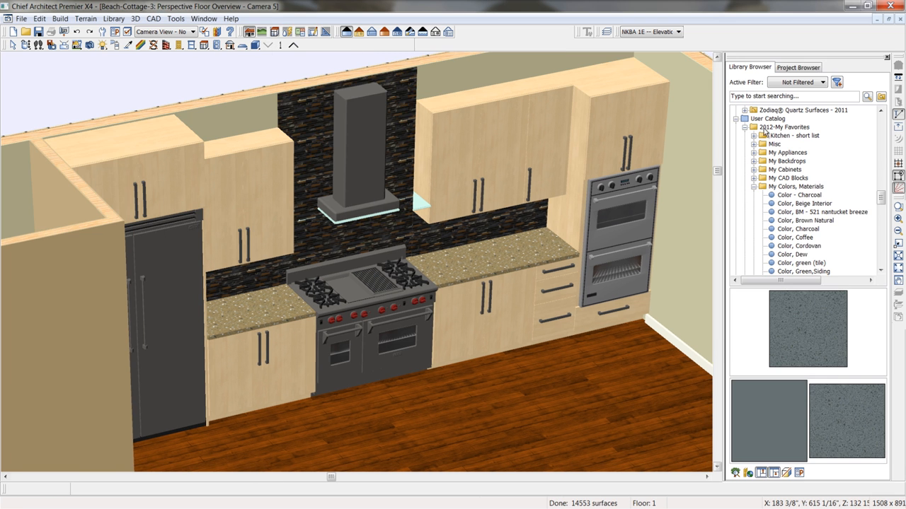
{"action": "scroll", "coordinate": [748, 116], "scroll_direction": "up", "scroll_amount": 1}
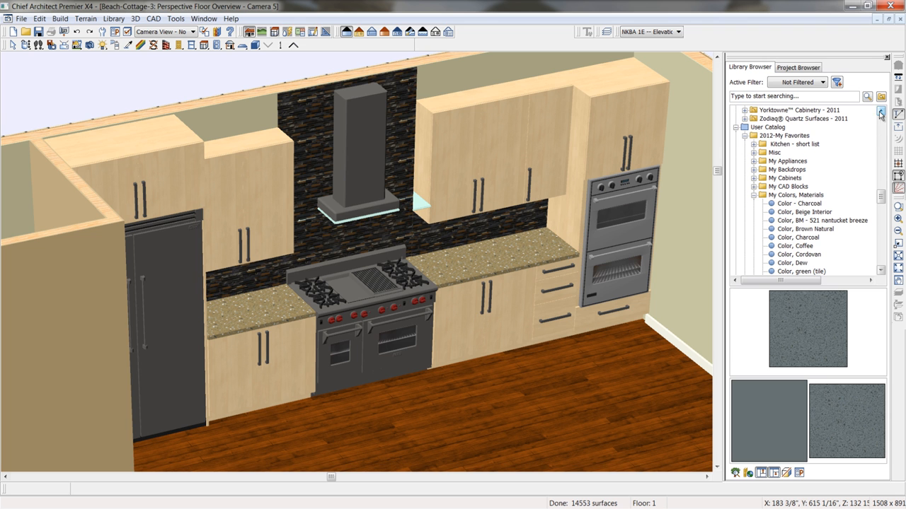
Paint the kitchen backsplash sections with Dorado Blue from the Zodiaq Quartz Surfaces catalog
{"action": "left_click", "coordinate": [745, 118]}
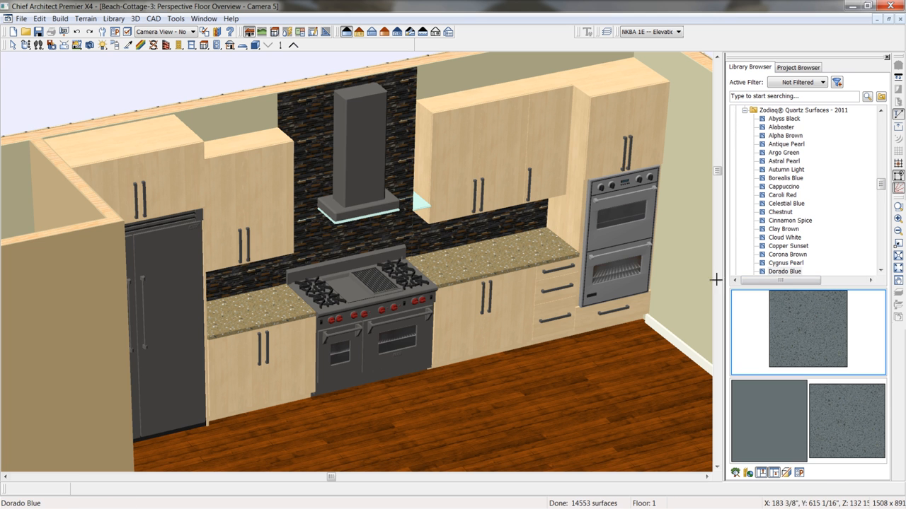
{"action": "left_click", "coordinate": [405, 171]}
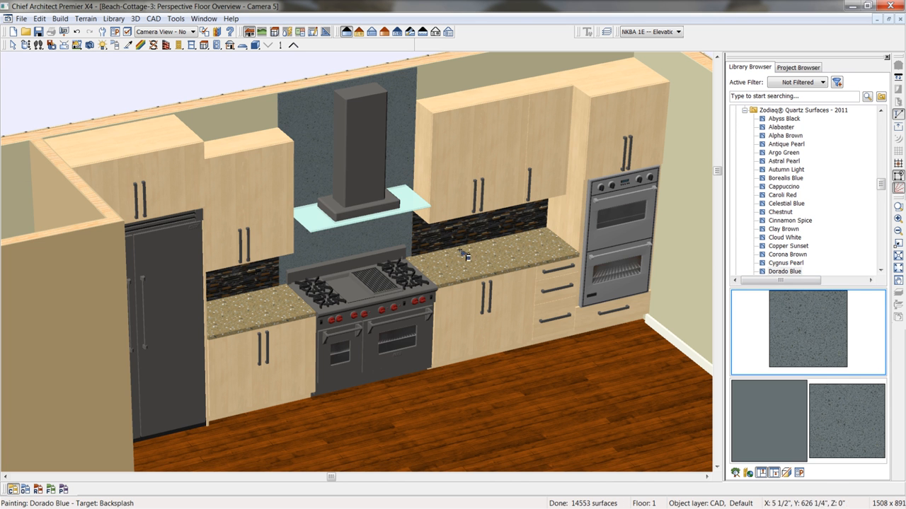
{"action": "scroll", "coordinate": [449, 247], "scroll_direction": "up", "scroll_amount": 3}
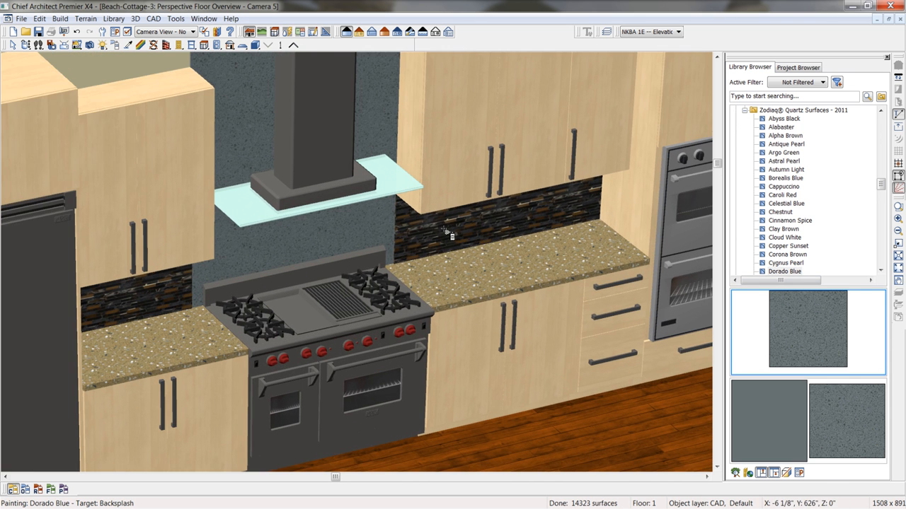
{"action": "left_click", "coordinate": [183, 291]}
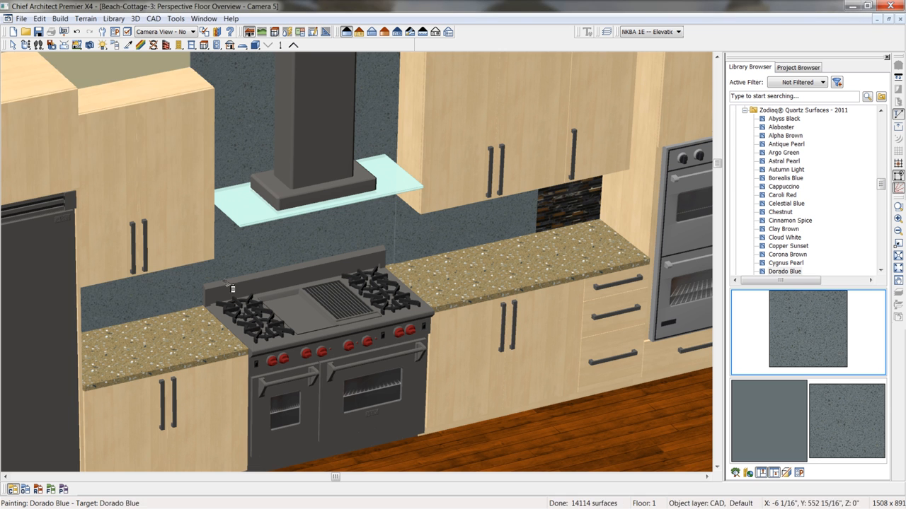
{"action": "left_click", "coordinate": [565, 207]}
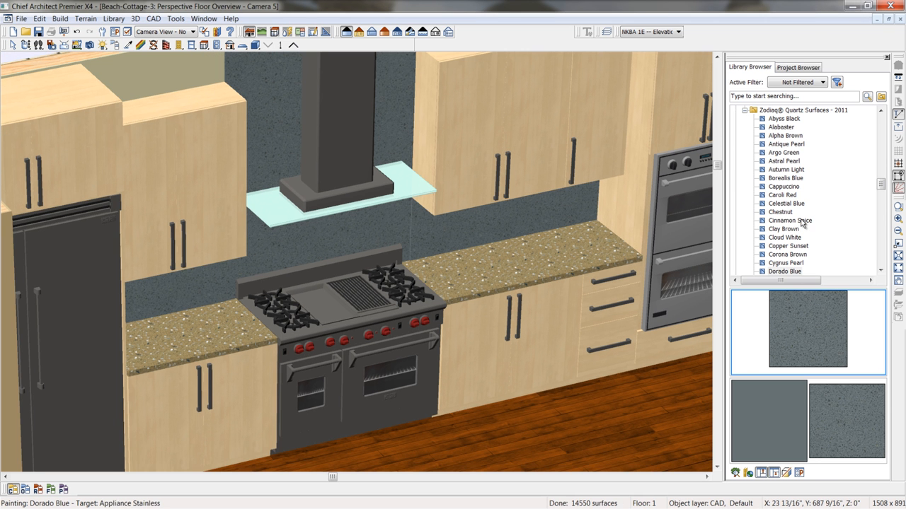
Paint the backsplash section between the range and the double oven with Zodiaq Cygnus Pearl
{"action": "left_click", "coordinate": [803, 221]}
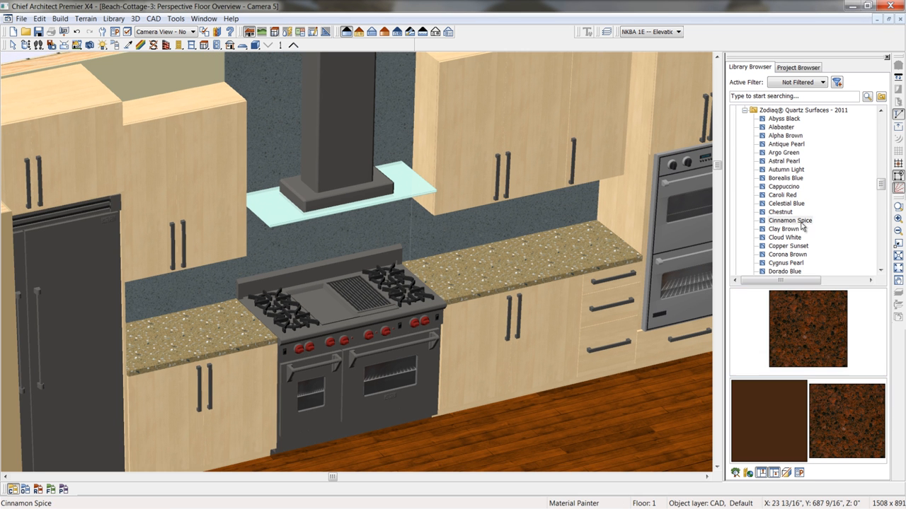
{"action": "left_click", "coordinate": [784, 263]}
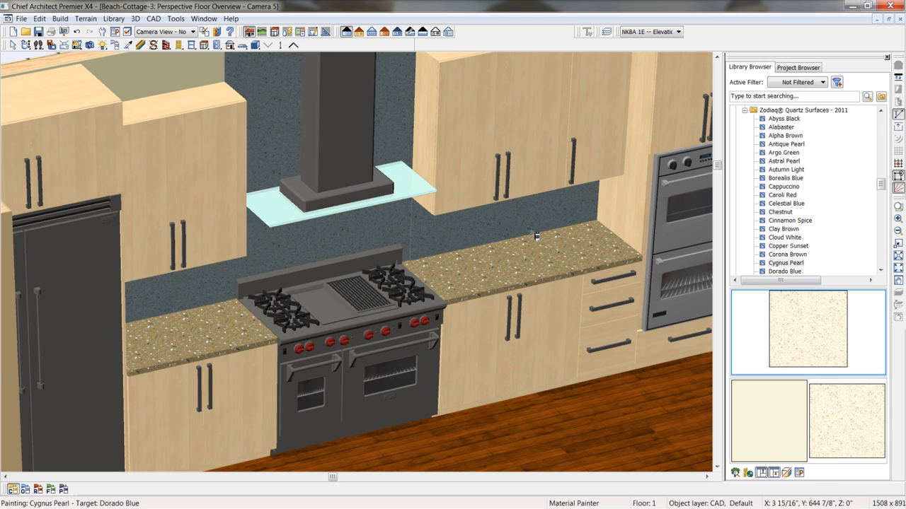
{"action": "left_click", "coordinate": [518, 225]}
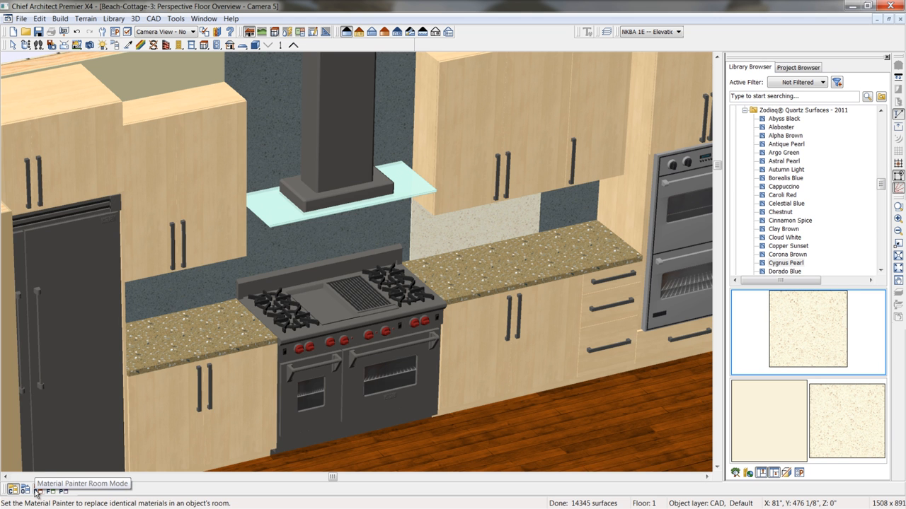
Switch the Material Painter to Room Mode and paint the remaining backsplash with Cygnus Pearl
{"action": "left_click", "coordinate": [38, 488]}
{"action": "left_click", "coordinate": [297, 245]}
{"action": "left_click", "coordinate": [333, 244]}
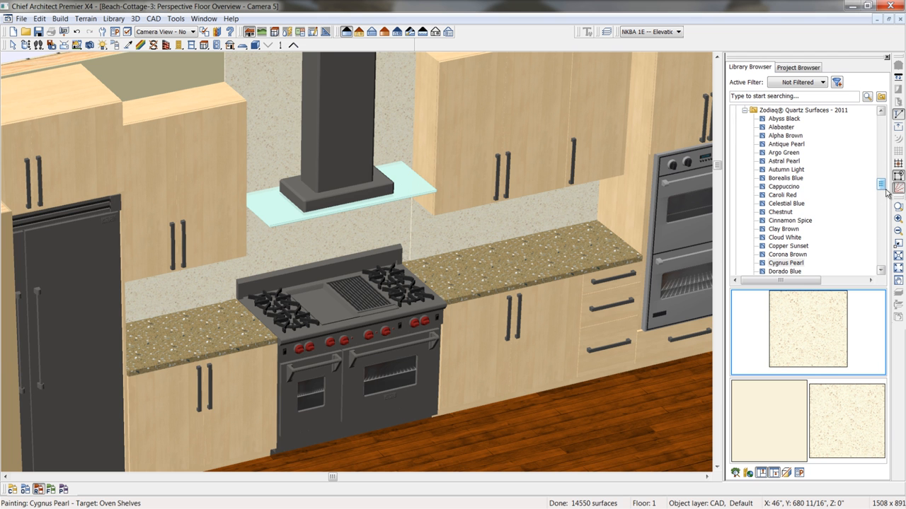
Paint all the kitchen cabinets with Color, Brown Natural from the My Colors, Materials library folder
{"action": "left_click_drag", "start_coordinate": [881, 185], "coordinate": [881, 210]}
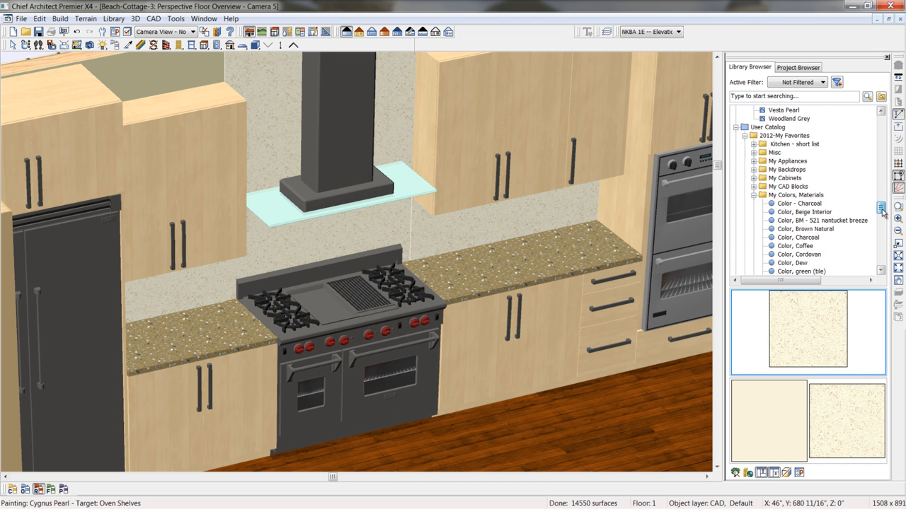
{"action": "left_click", "coordinate": [822, 230]}
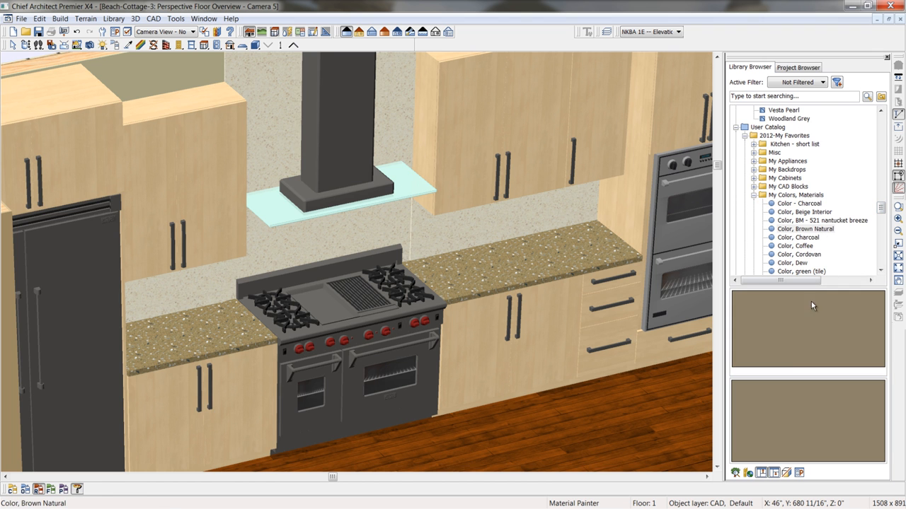
{"action": "left_click", "coordinate": [551, 335]}
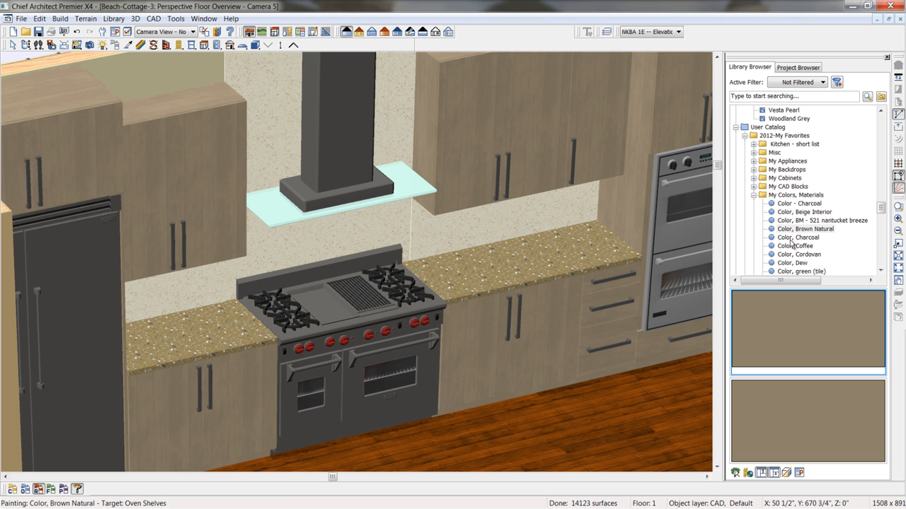
Paint the kitchen cabinets with UL210-7 - VERDIGRIS from Behr's Premium Plus Ultra Blues & Purples collection
{"action": "left_click_drag", "start_coordinate": [886, 210], "coordinate": [887, 128]}
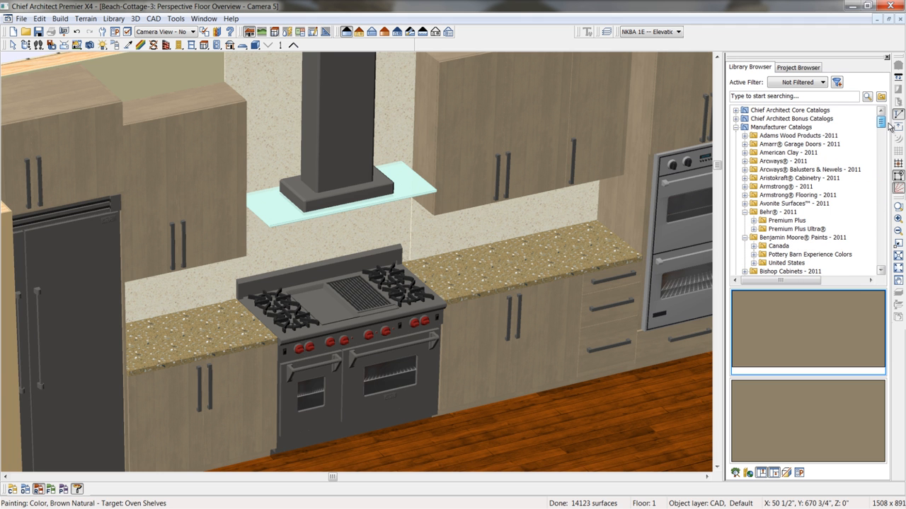
{"action": "left_click", "coordinate": [763, 213]}
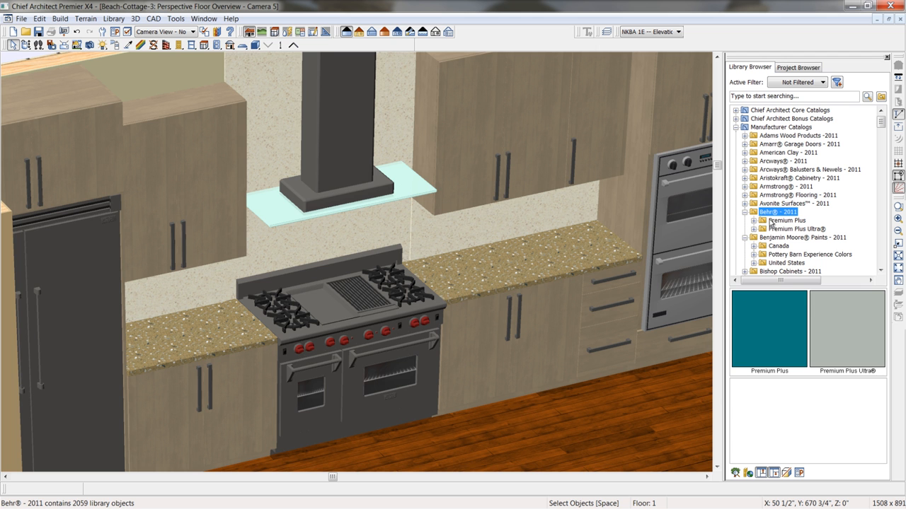
{"action": "double_click", "coordinate": [852, 344]}
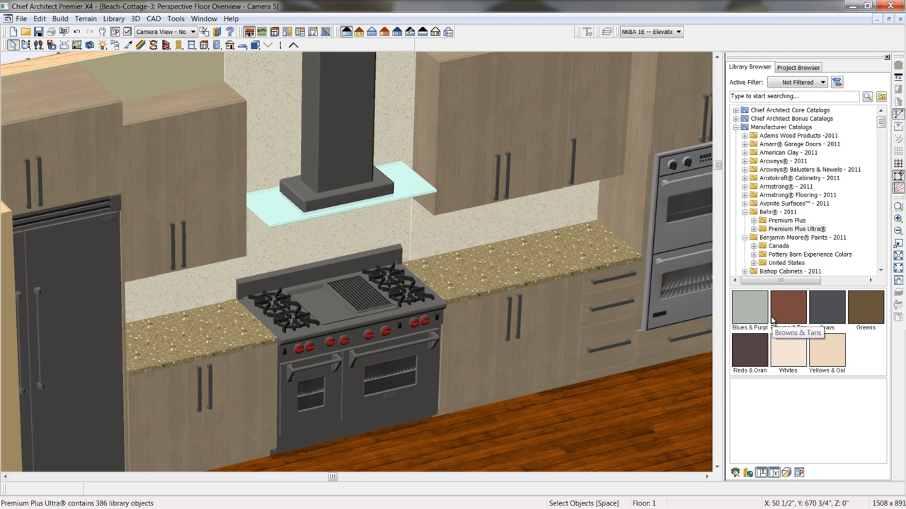
{"action": "double_click", "coordinate": [749, 303]}
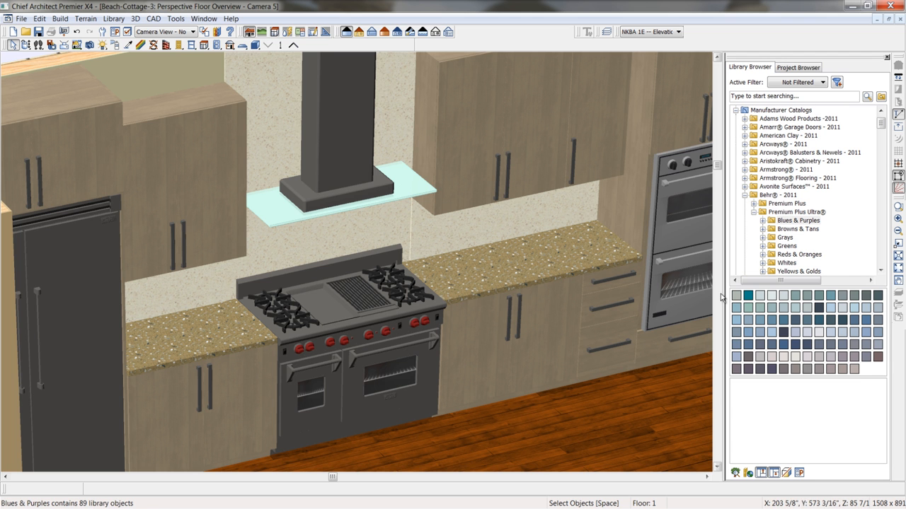
{"action": "left_click", "coordinate": [737, 296]}
{"action": "left_click", "coordinate": [573, 340]}
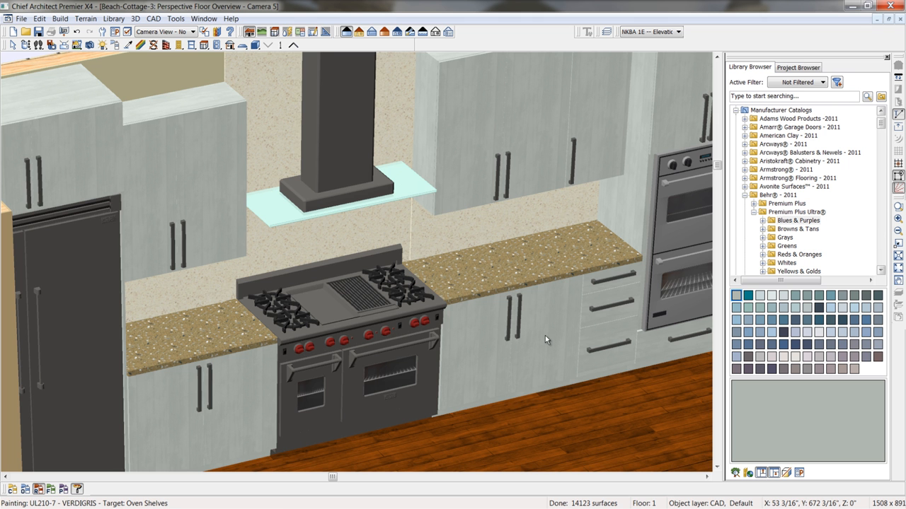
{"action": "key", "text": "alt+Tab"}
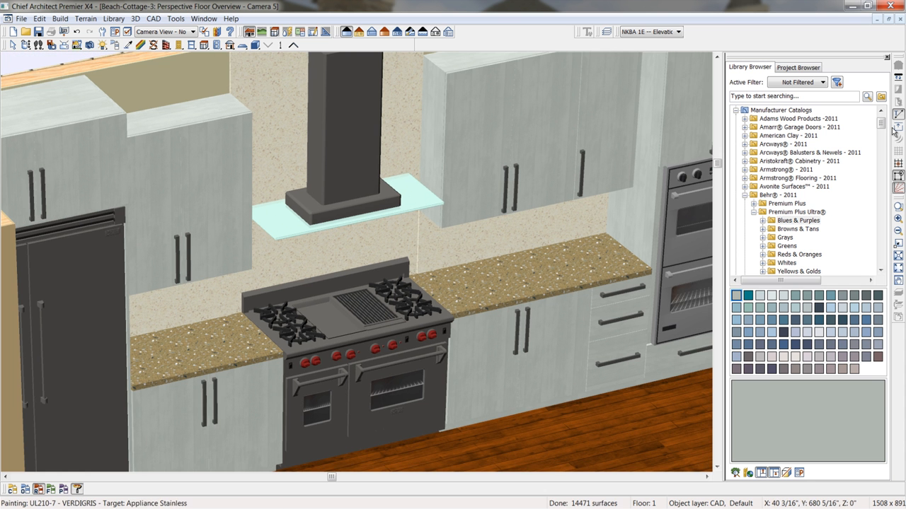
Paint the whole kitchen backsplash, including behind the range hood, with Tile, Brown Glass from the ~Beach-Cottage library folder
{"action": "left_click_drag", "start_coordinate": [880, 124], "coordinate": [883, 232]}
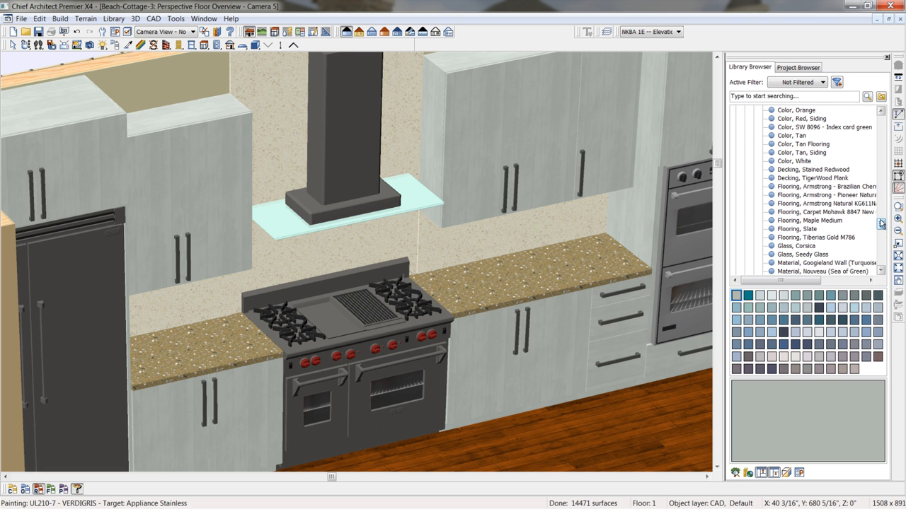
{"action": "left_click", "coordinate": [881, 111]}
{"action": "left_click_drag", "start_coordinate": [880, 111], "coordinate": [880, 111]}
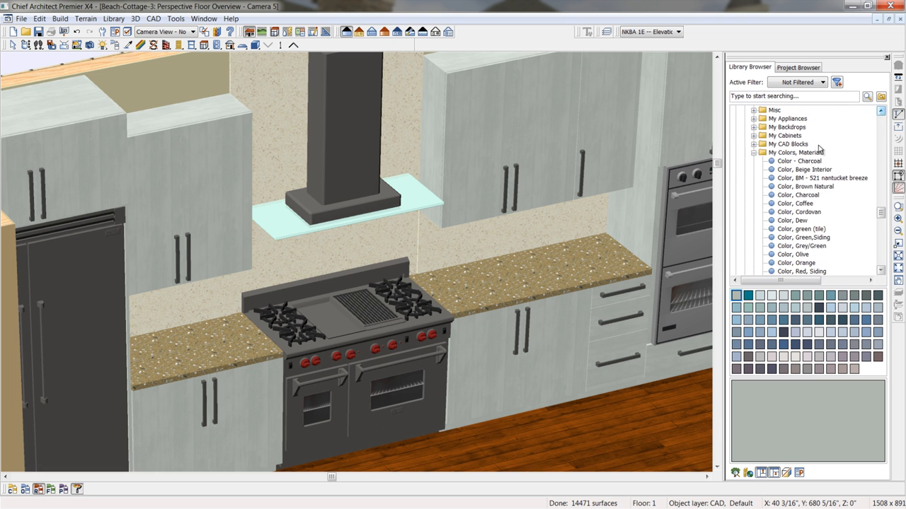
{"action": "left_click", "coordinate": [753, 153]}
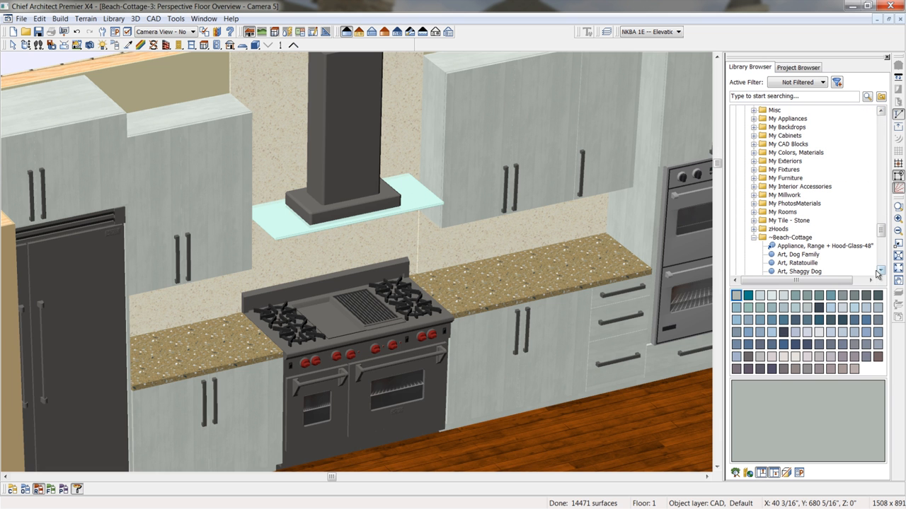
{"action": "scroll", "coordinate": [876, 273], "scroll_direction": "down", "scroll_amount": 6}
{"action": "left_click", "coordinate": [799, 271]}
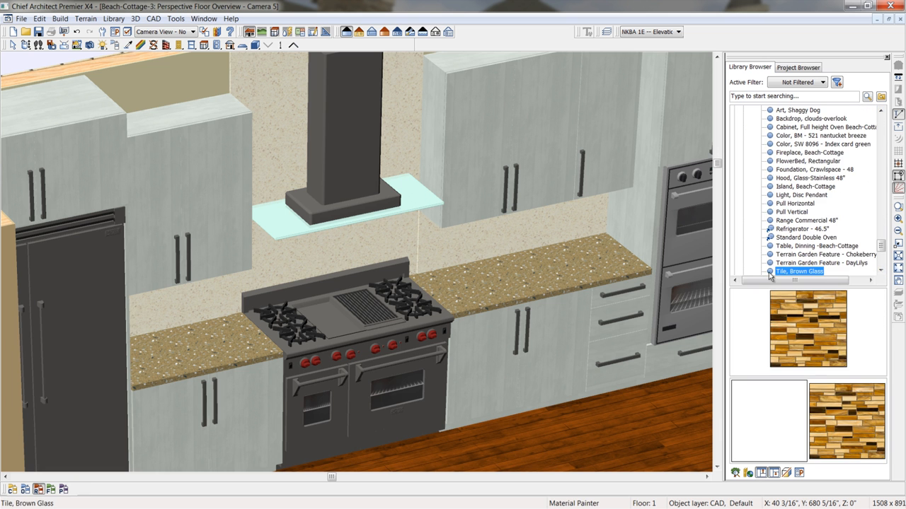
{"action": "left_click", "coordinate": [791, 327]}
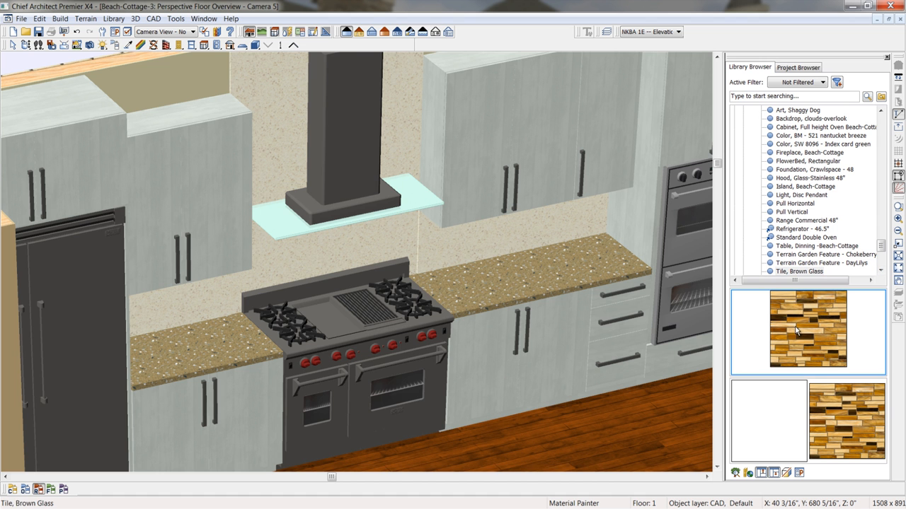
{"action": "left_click", "coordinate": [537, 231]}
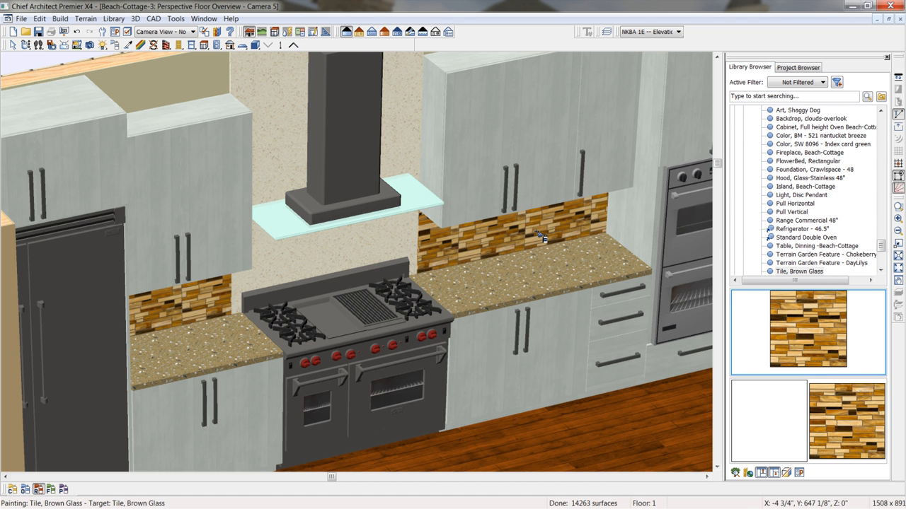
{"action": "left_click", "coordinate": [412, 237]}
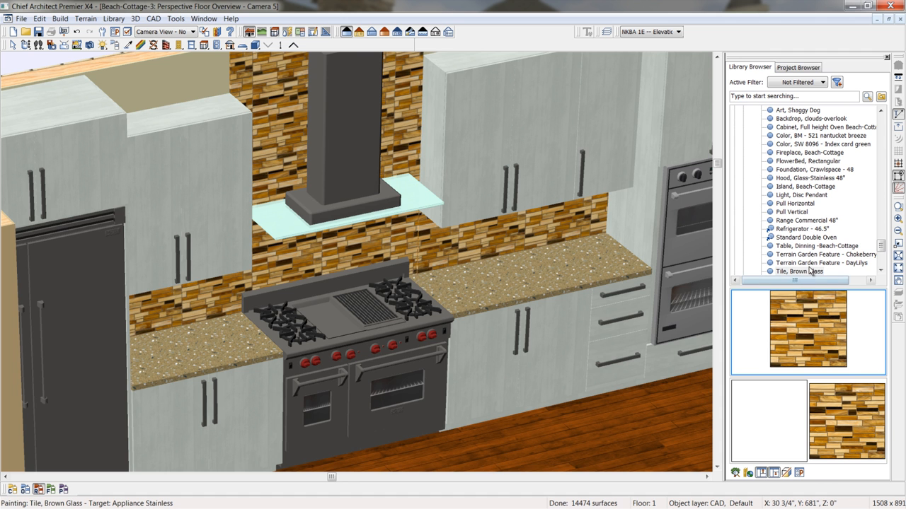
Paint the kitchen cabinets with Color, BM - 521 nantucket breeze from the ~Beach-Cottage library folder
{"action": "left_click", "coordinate": [823, 137]}
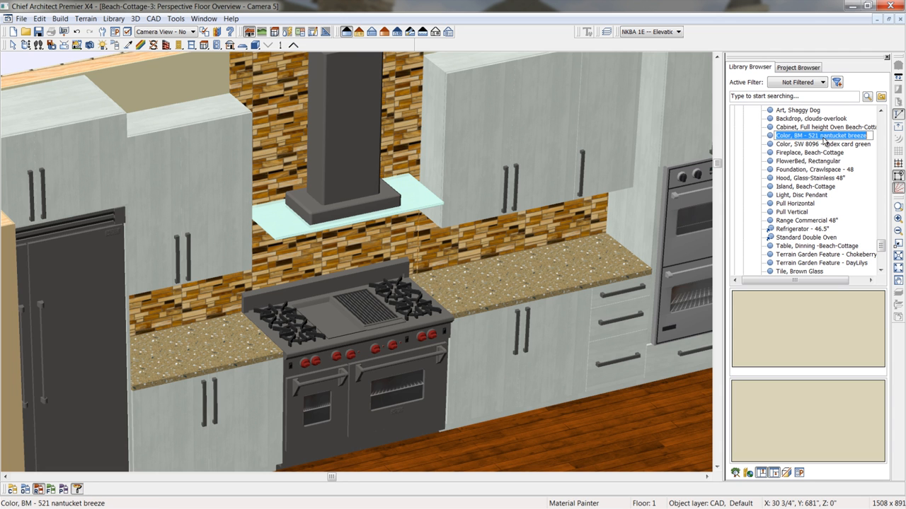
{"action": "left_click", "coordinate": [796, 361]}
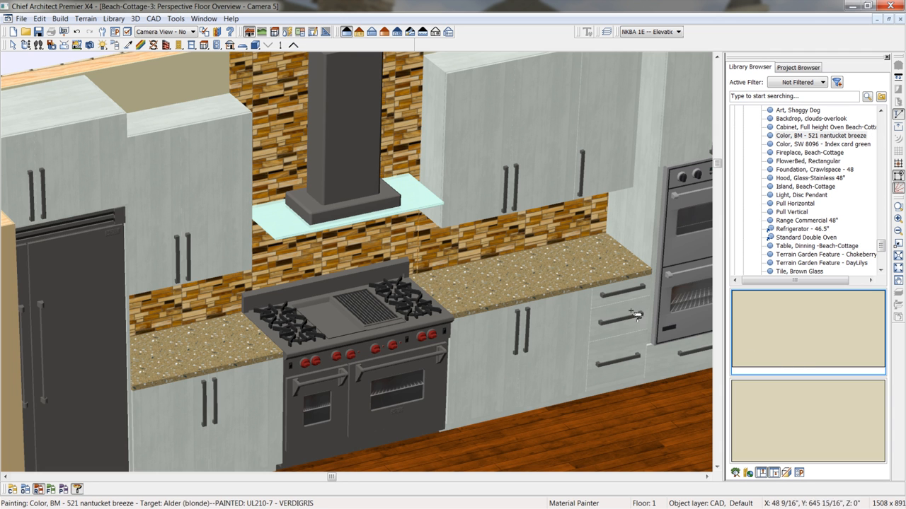
{"action": "left_click", "coordinate": [558, 326]}
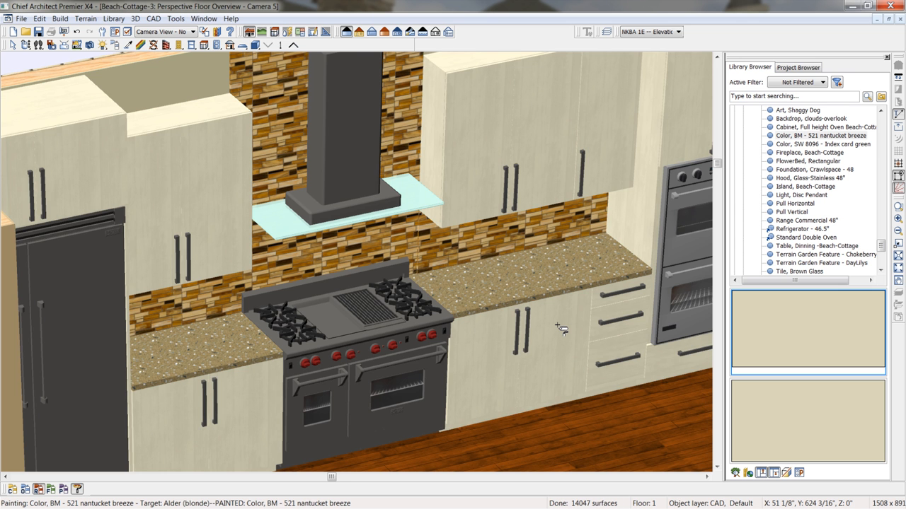
{"action": "scroll", "coordinate": [559, 327], "scroll_direction": "down", "scroll_amount": 5}
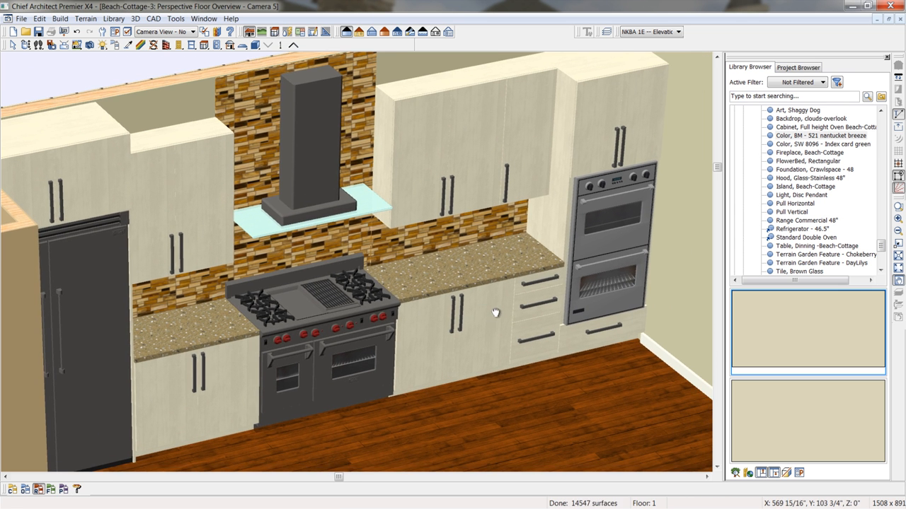
{"action": "left_click", "coordinate": [496, 313]}
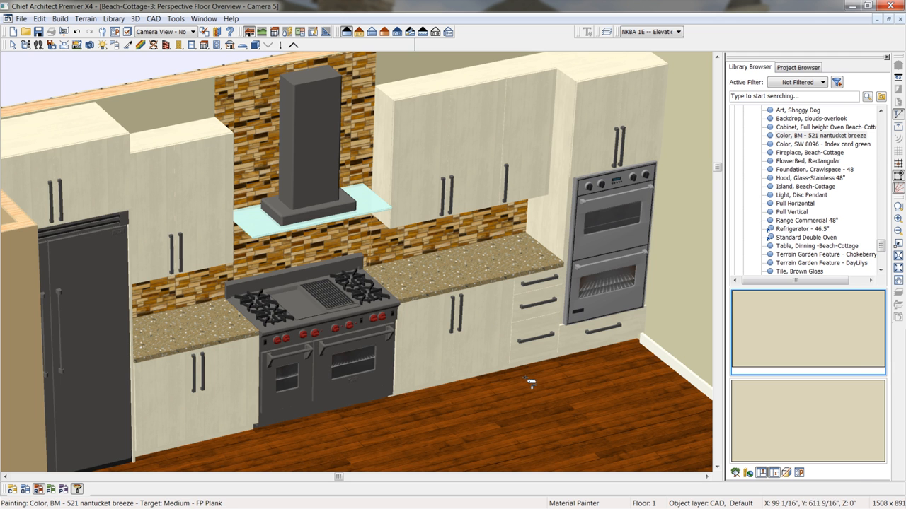
Choose the Island, Beach-Cottage block from the library for placement and tile the camera view and floor plan vertically
{"action": "left_click", "coordinate": [25, 44]}
{"action": "left_click_drag", "start_coordinate": [298, 243], "coordinate": [204, 244]}
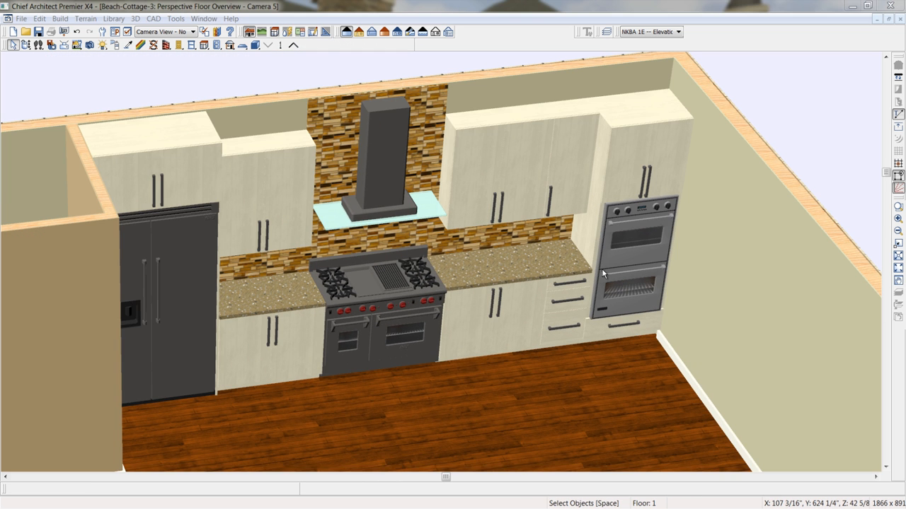
{"action": "left_click", "coordinate": [219, 32]}
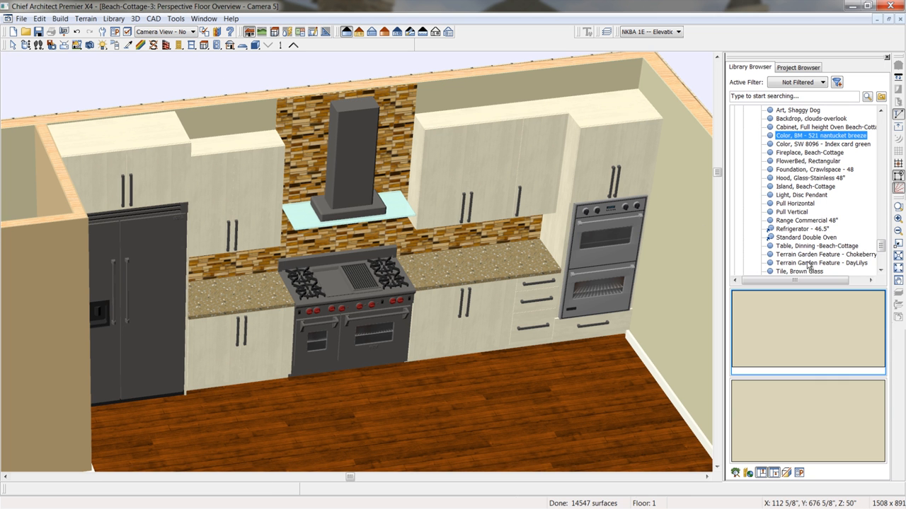
{"action": "left_click", "coordinate": [825, 188]}
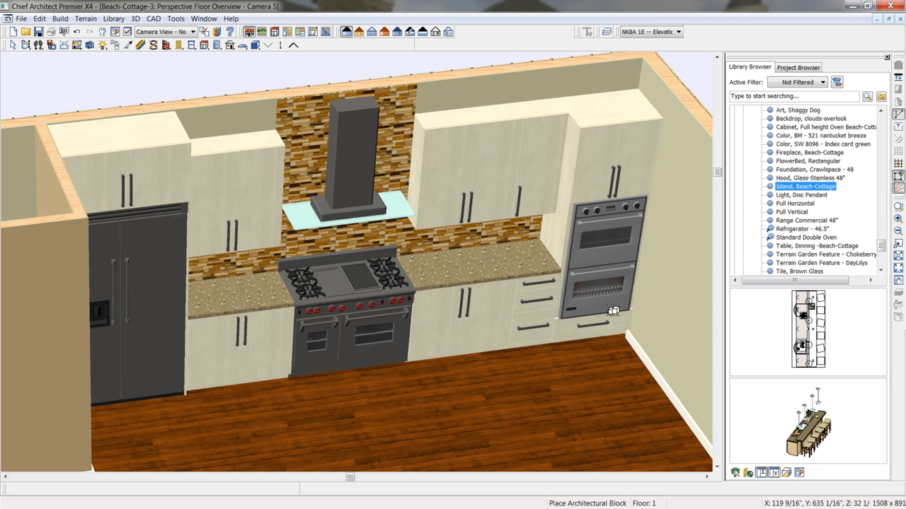
{"action": "left_click", "coordinate": [204, 18]}
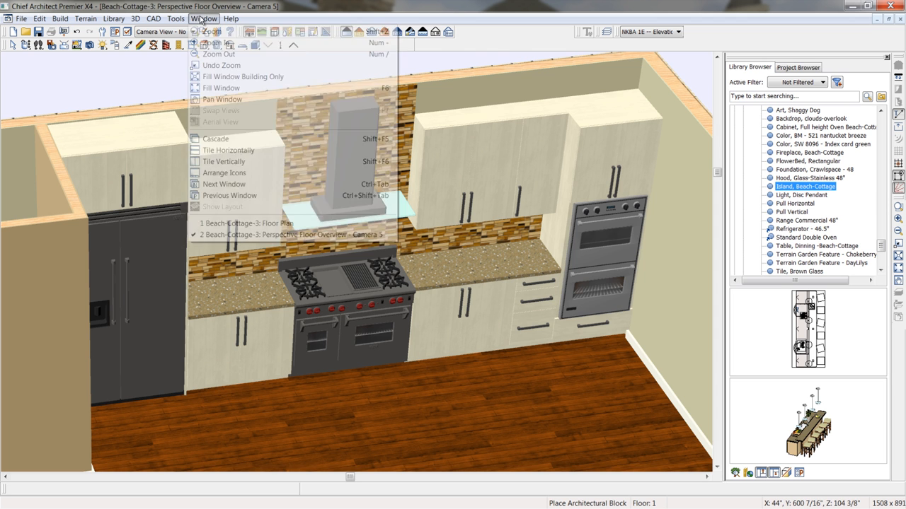
{"action": "left_click", "coordinate": [246, 162]}
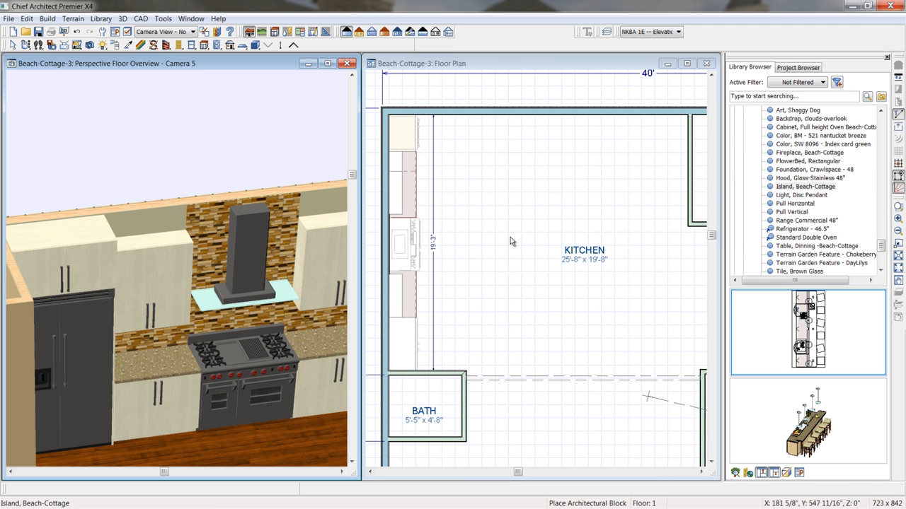
Place the Island, Beach-Cottage block in the kitchen floor plan, opposite the range, and select it
{"action": "left_click", "coordinate": [483, 62]}
{"action": "left_click", "coordinate": [804, 337]}
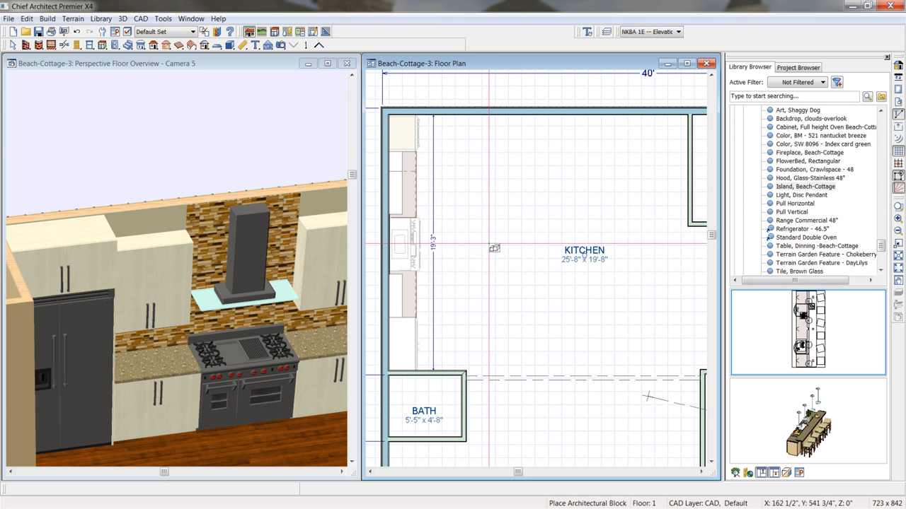
{"action": "left_click", "coordinate": [494, 249]}
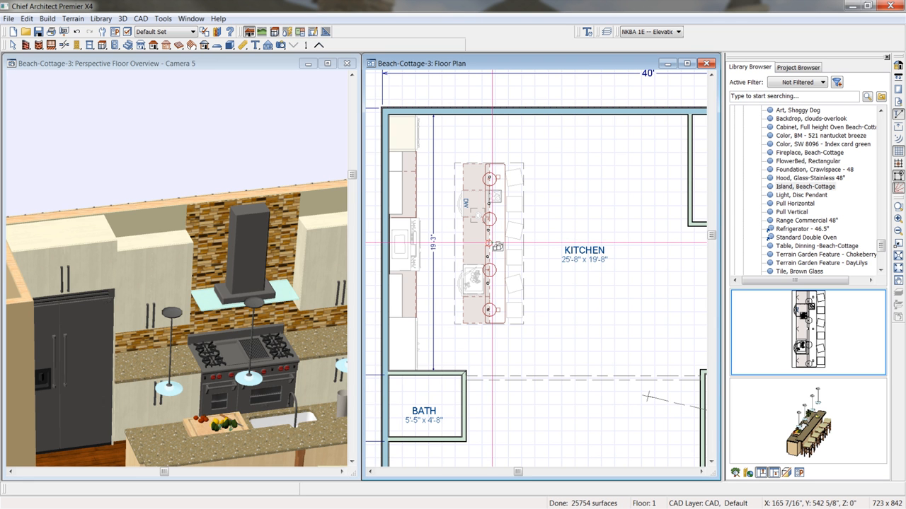
{"action": "left_click", "coordinate": [493, 243]}
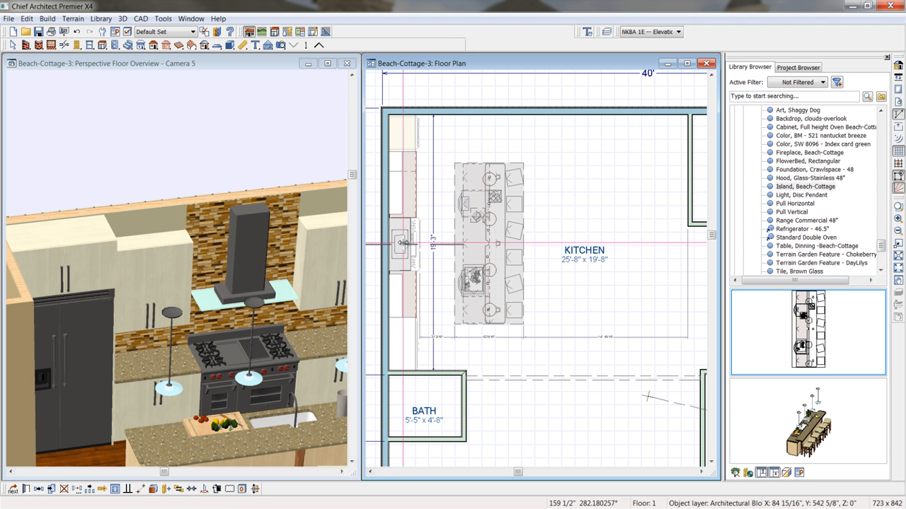
Center the island on the range and set its distance from the range-wall cabinets to 54 inches
{"action": "left_click", "coordinate": [402, 243]}
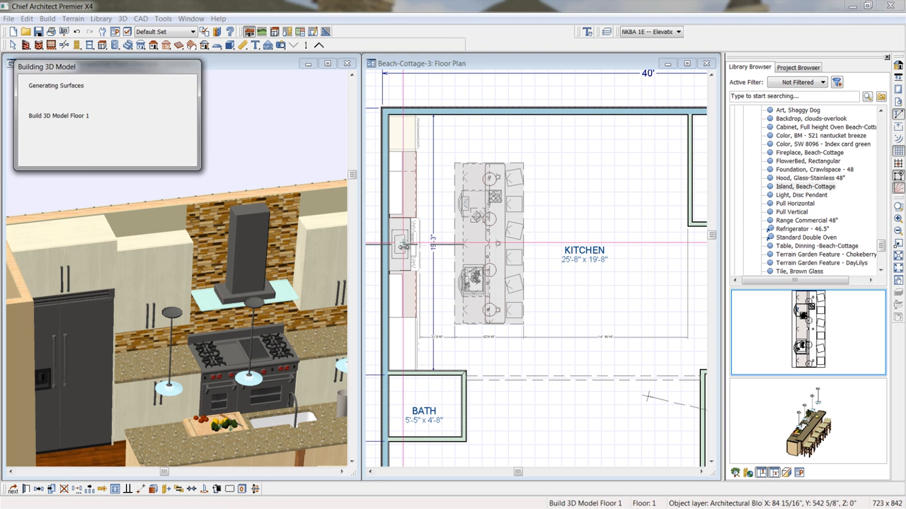
{"action": "left_click", "coordinate": [448, 342]}
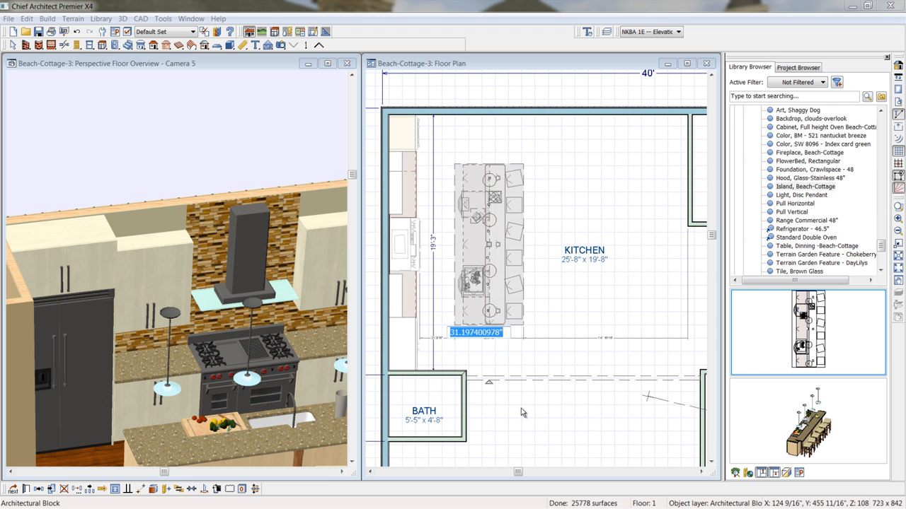
{"action": "type", "text": "54"}
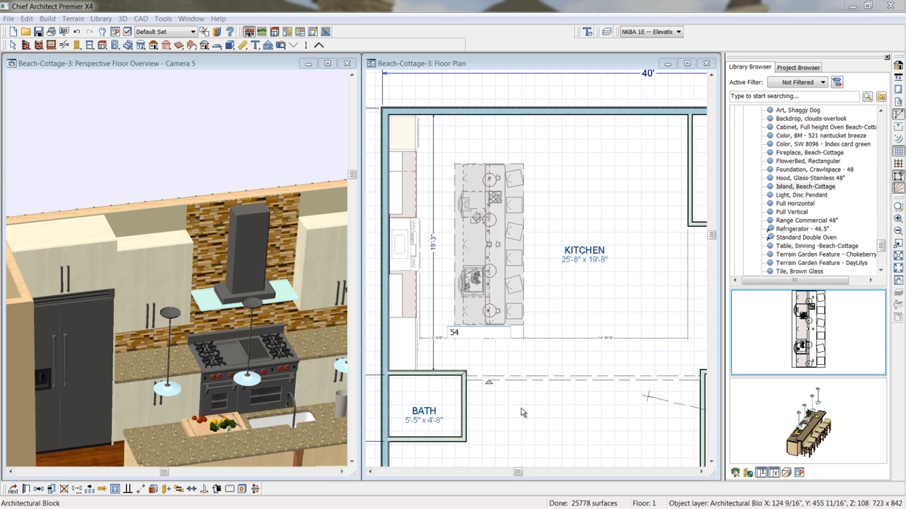
{"action": "key", "text": "Return"}
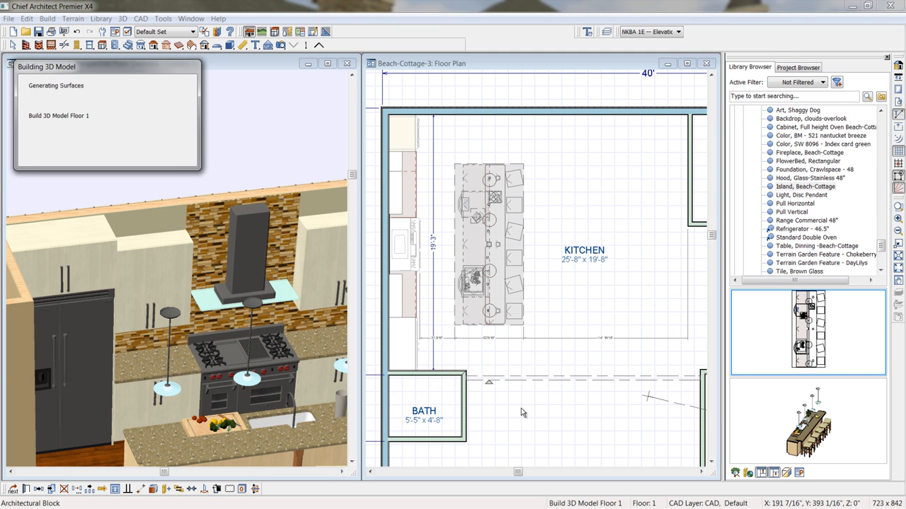
Turn on the display of the Plants layer in the Camera View - No Terrain layer set
{"action": "left_click", "coordinate": [329, 65]}
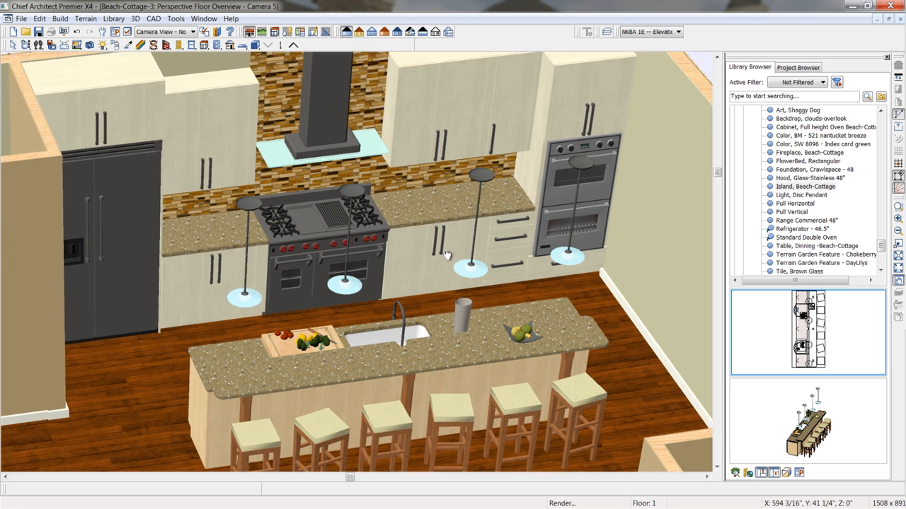
{"action": "left_click_drag", "start_coordinate": [447, 256], "coordinate": [439, 232]}
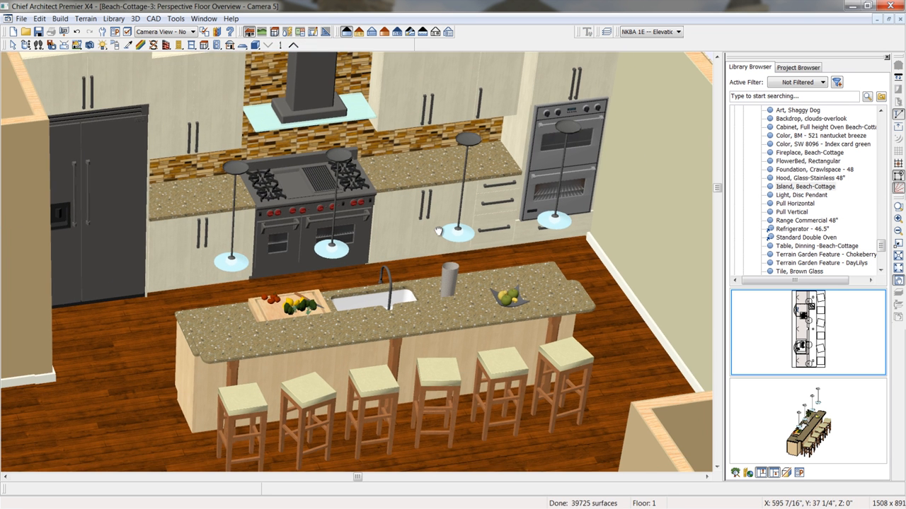
{"action": "left_click", "coordinate": [26, 45]}
{"action": "left_click_drag", "start_coordinate": [258, 273], "coordinate": [345, 343]}
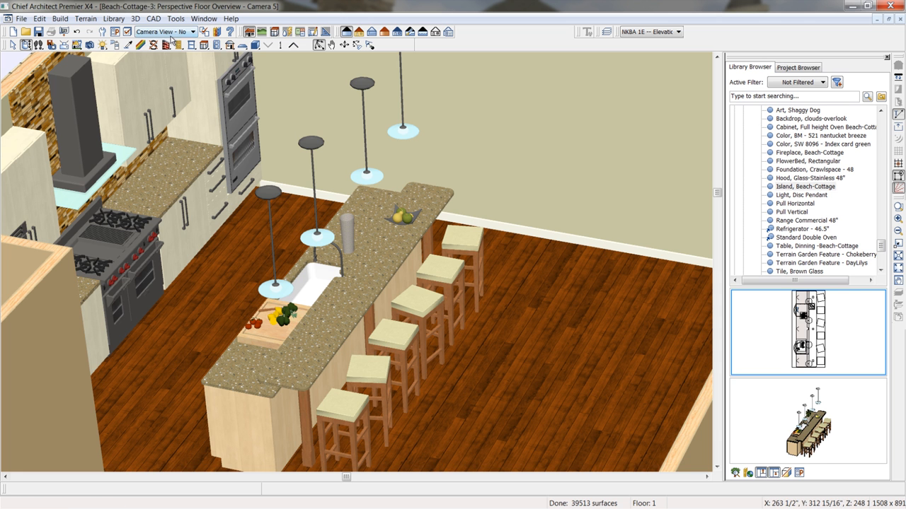
{"action": "left_click", "coordinate": [127, 31]}
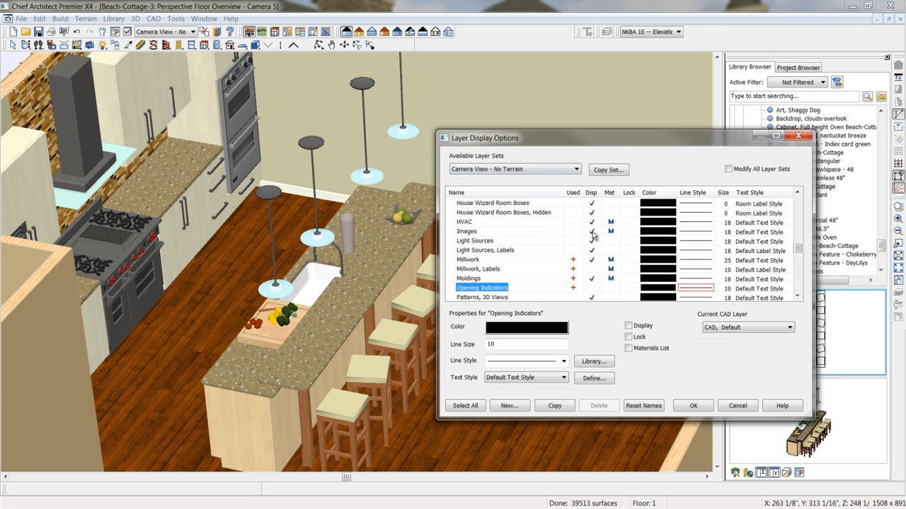
{"action": "left_click", "coordinate": [486, 261]}
{"action": "key", "text": "p"}
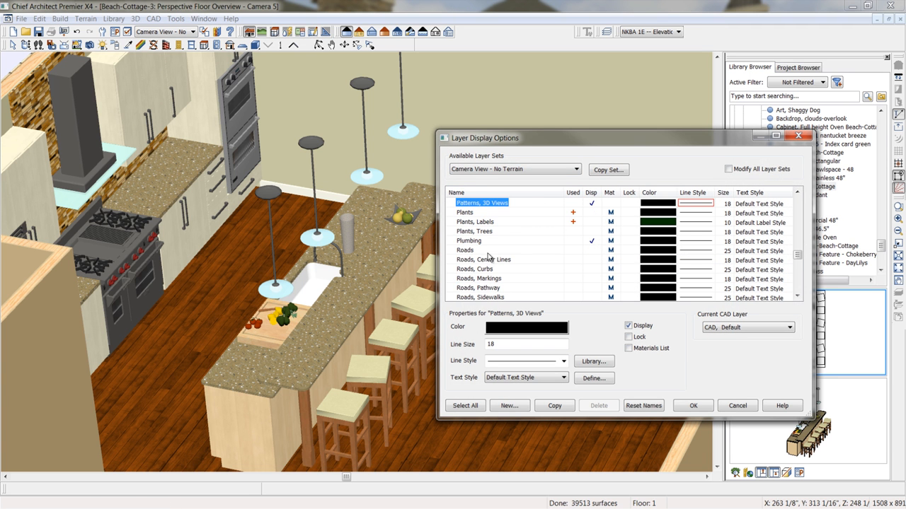
{"action": "left_click", "coordinate": [593, 214]}
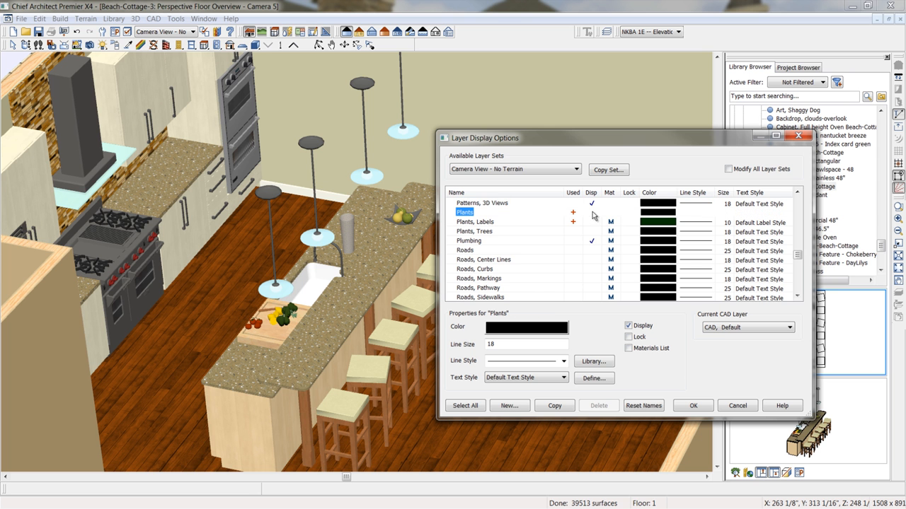
{"action": "left_click", "coordinate": [693, 405]}
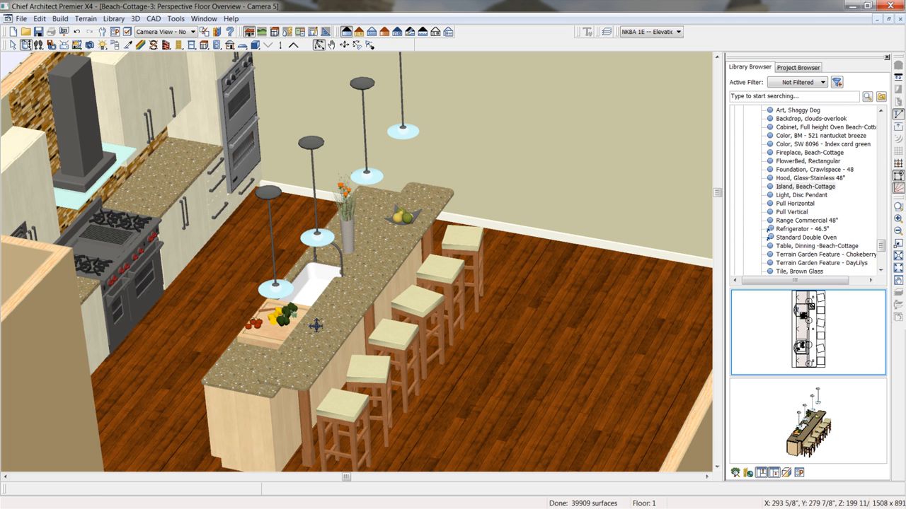
Place the Table, Dining -Beach-Cottage block in the floor plan, between the island's stools and the interior closet walls
{"action": "left_click", "coordinate": [371, 261]}
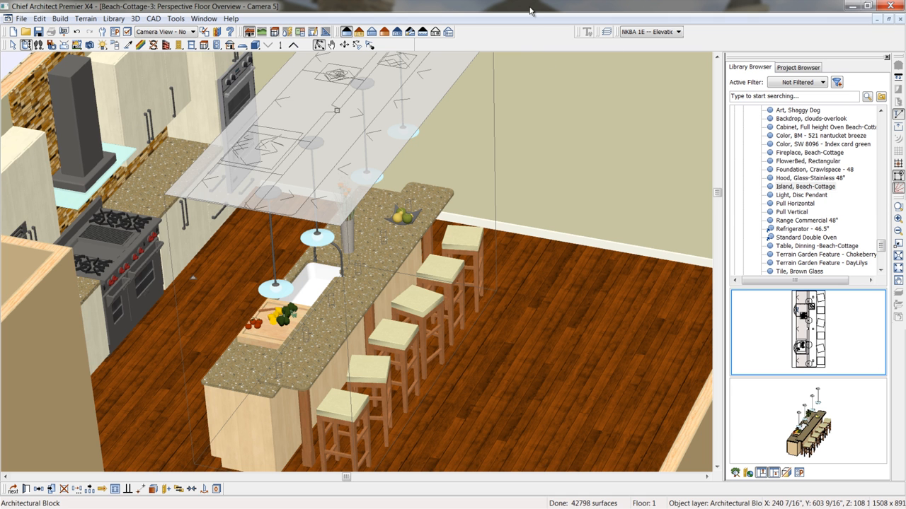
{"action": "key", "text": "shift+F7"}
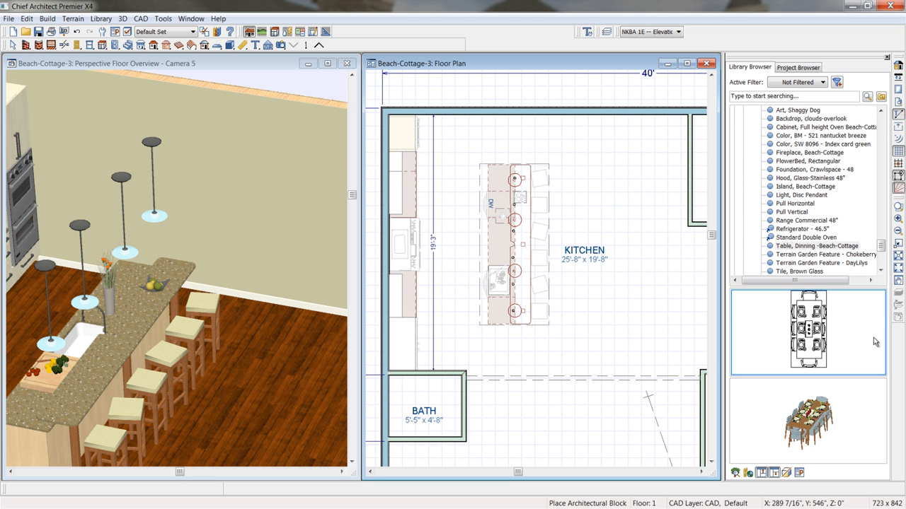
{"action": "left_click", "coordinate": [628, 257]}
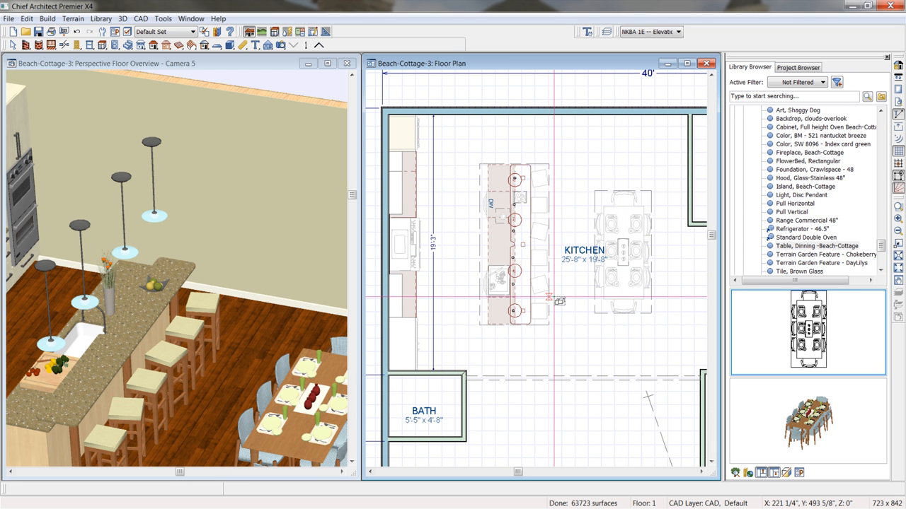
Examine the furnished kitchen in the camera view and the ~beach-house12.jpg exterior photo in Windows Photo Viewer
{"action": "left_click", "coordinate": [327, 63]}
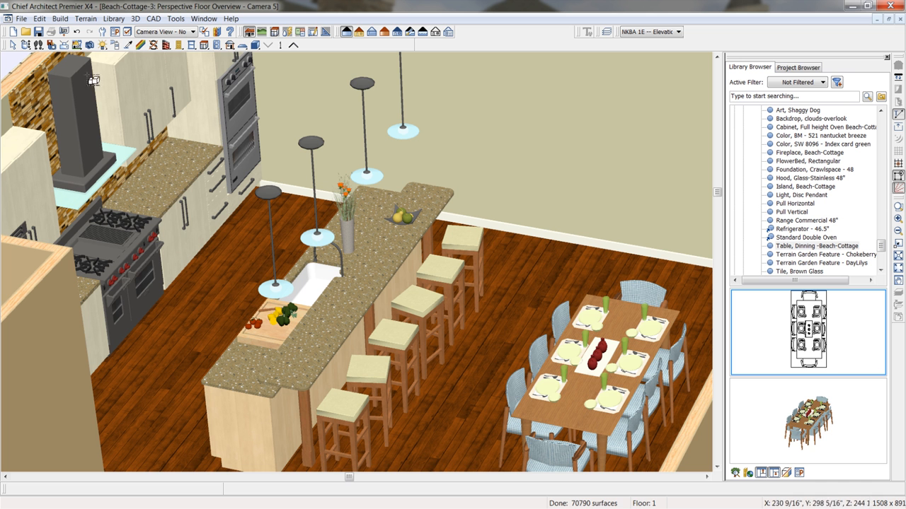
{"action": "left_click", "coordinate": [25, 44]}
{"action": "left_click_drag", "start_coordinate": [323, 263], "coordinate": [421, 282]}
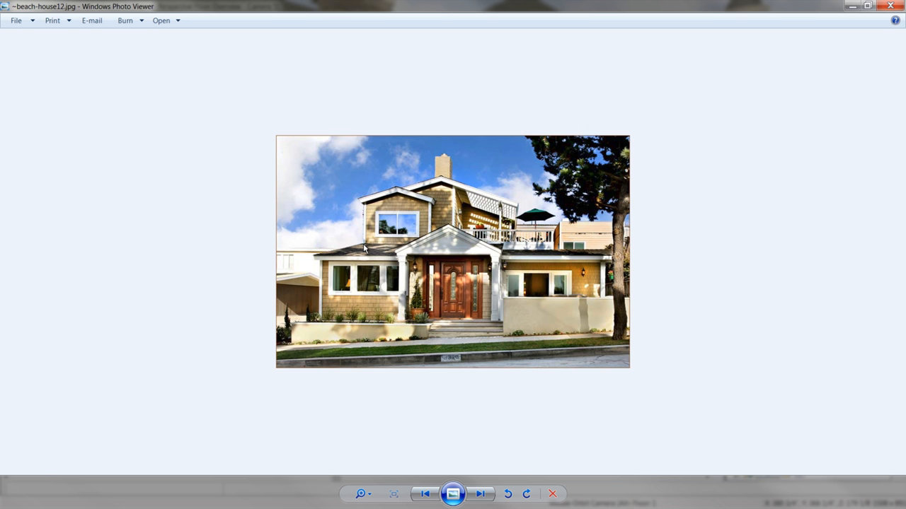
{"action": "left_click", "coordinate": [893, 8]}
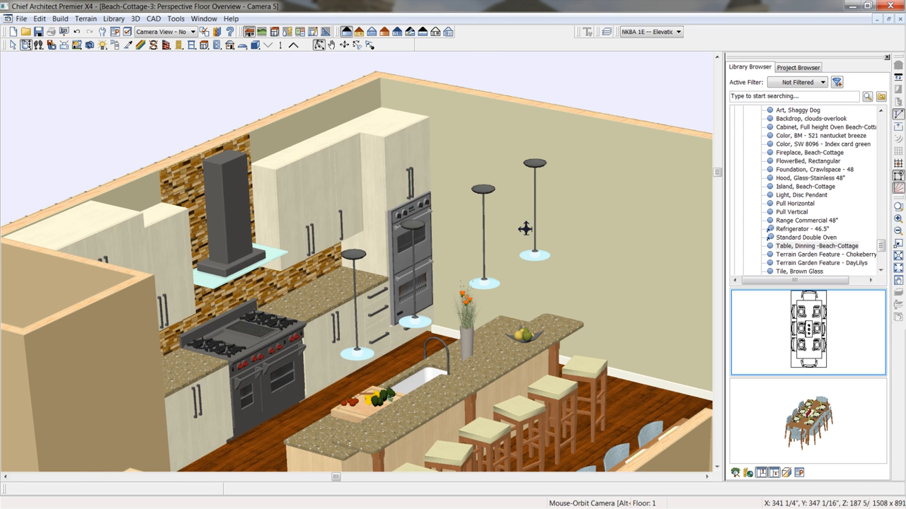
{"action": "left_click_drag", "start_coordinate": [527, 226], "coordinate": [505, 229]}
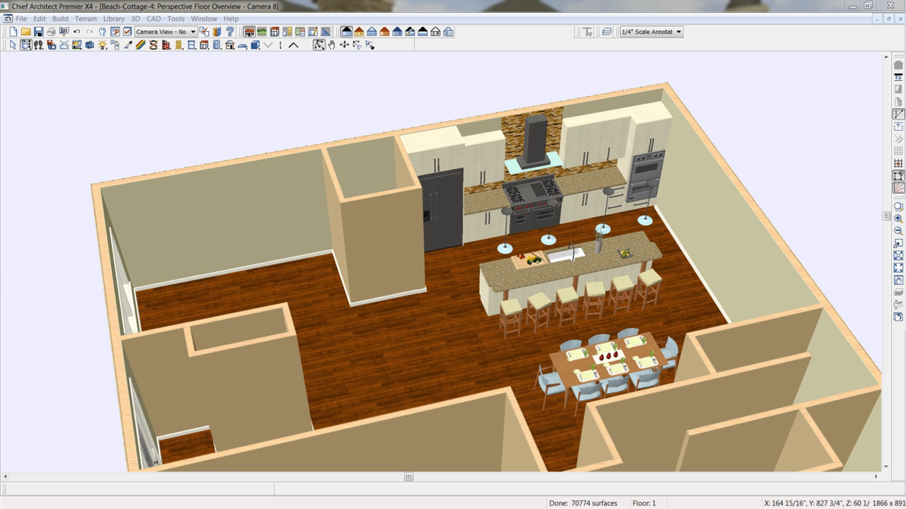
{"action": "key", "text": "alt+Tab"}
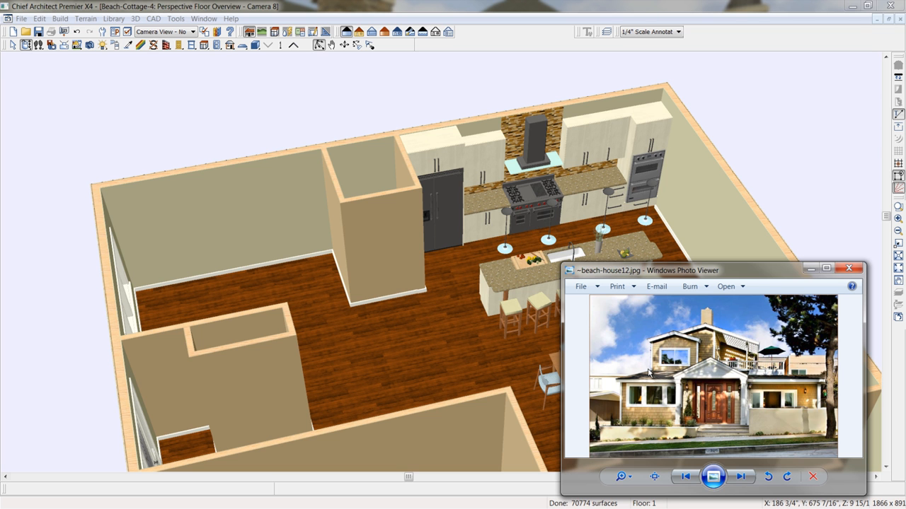
{"action": "left_click_drag", "start_coordinate": [691, 276], "coordinate": [905, 251]}
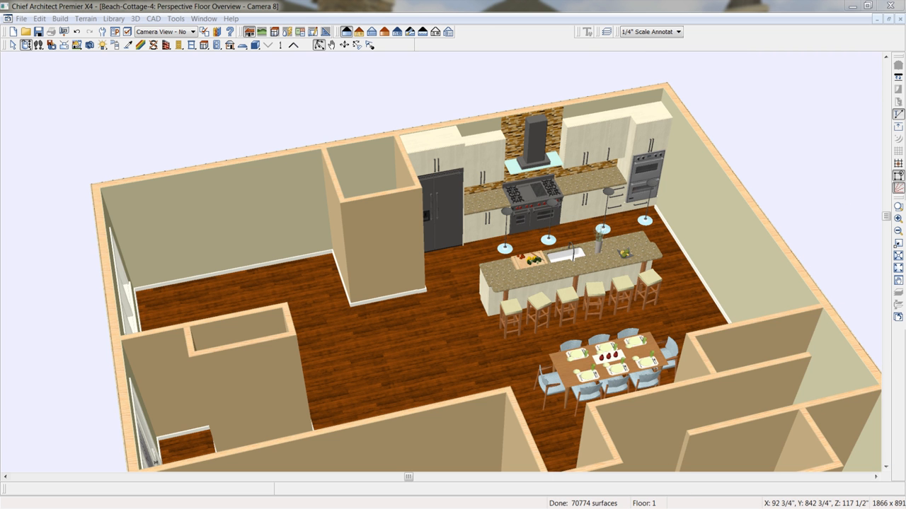
Draw a ceiling beam about 466" long across the floor plan, from the kitchen's exterior wall to the front windows, just past the bath
{"action": "left_click", "coordinate": [901, 19]}
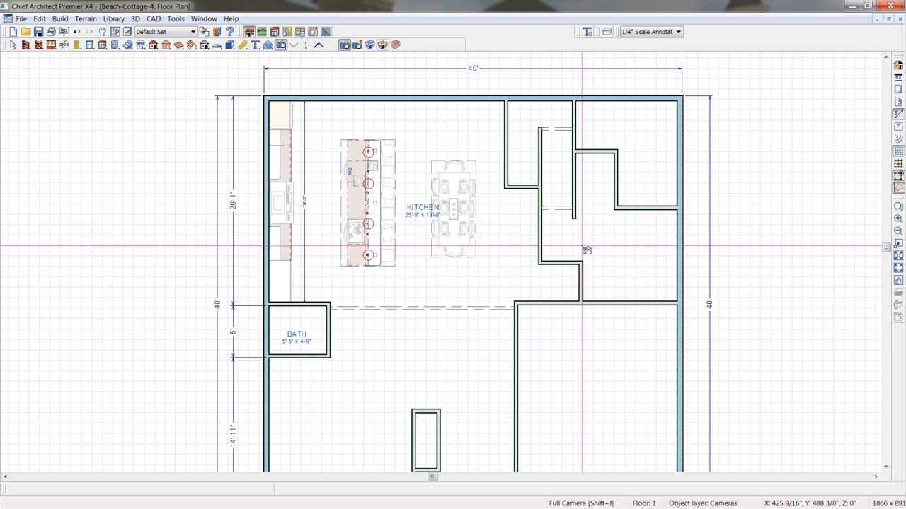
{"action": "middle_click_drag", "start_coordinate": [509, 266], "coordinate": [500, 243]}
{"action": "scroll", "coordinate": [495, 255], "scroll_direction": "down", "scroll_amount": 2}
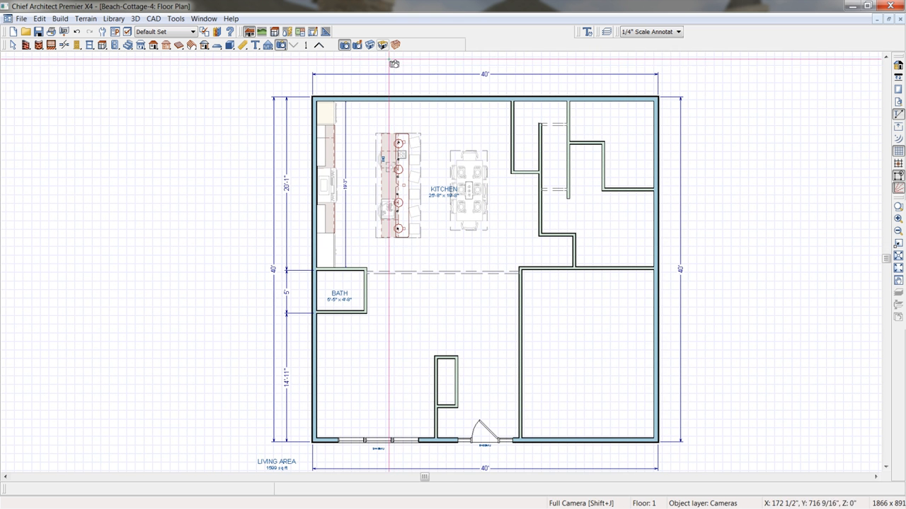
{"action": "left_click", "coordinate": [166, 45]}
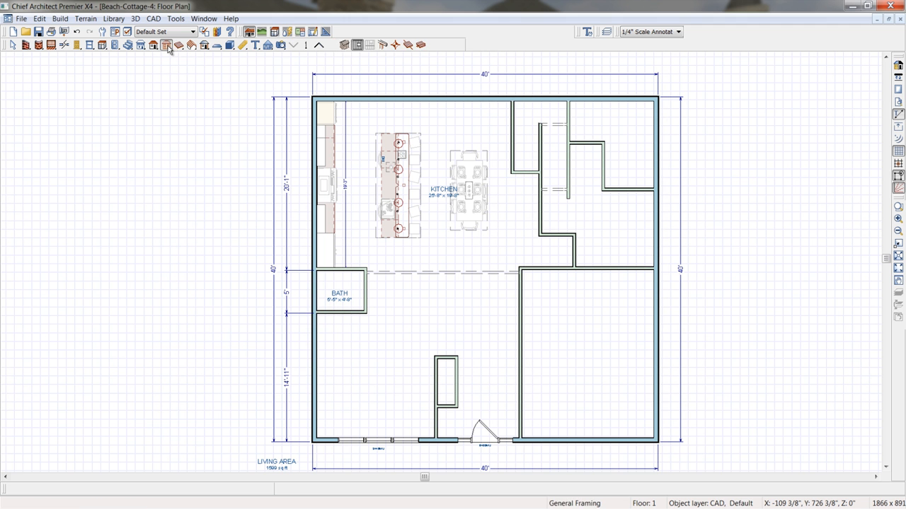
{"action": "left_click", "coordinate": [180, 45]}
{"action": "left_click", "coordinate": [382, 44]}
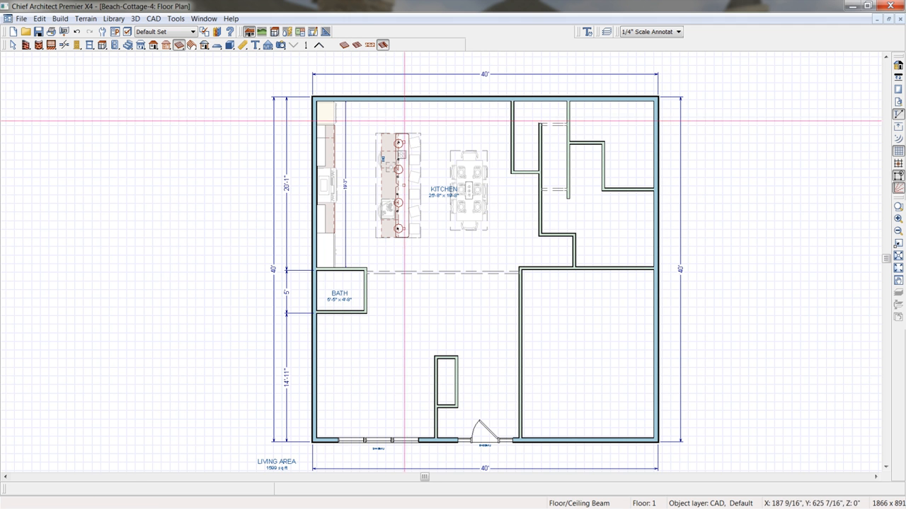
{"action": "mouse_move", "coordinate": [379, 104]}
{"action": "left_mouse_down"}
{"action": "mouse_move", "coordinate": [381, 428]}
{"action": "mouse_move", "coordinate": [373, 435]}
{"action": "left_mouse_up"}
Review the ceiling beam's height, depth, thickness and available type options in its specification
{"action": "left_click", "coordinate": [373, 393]}
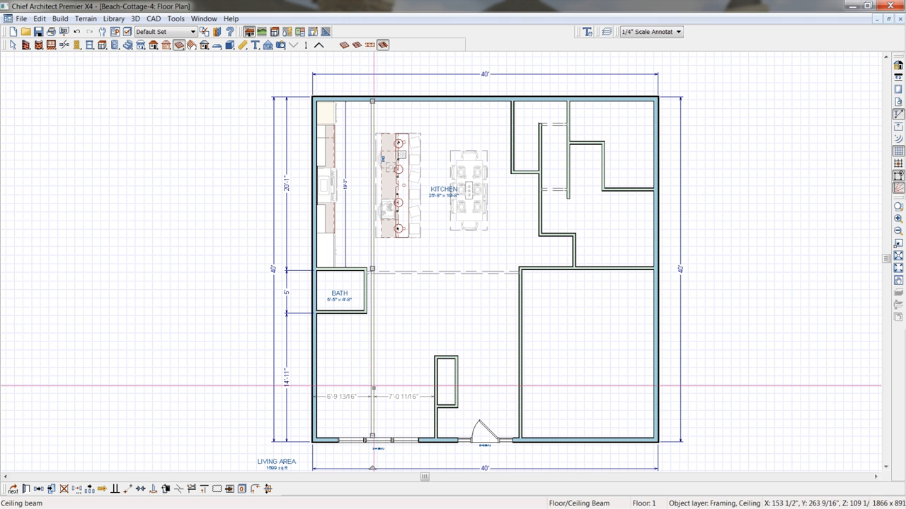
{"action": "double_click", "coordinate": [373, 394]}
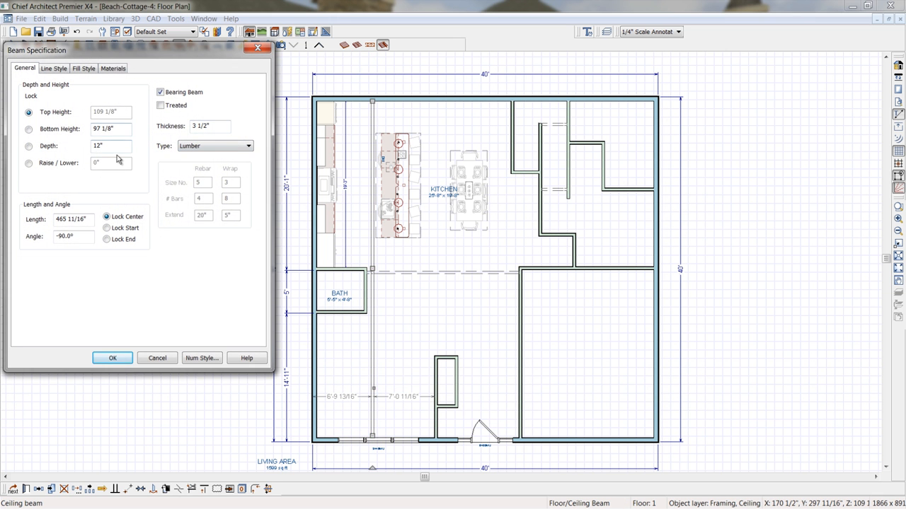
{"action": "left_click", "coordinate": [248, 147]}
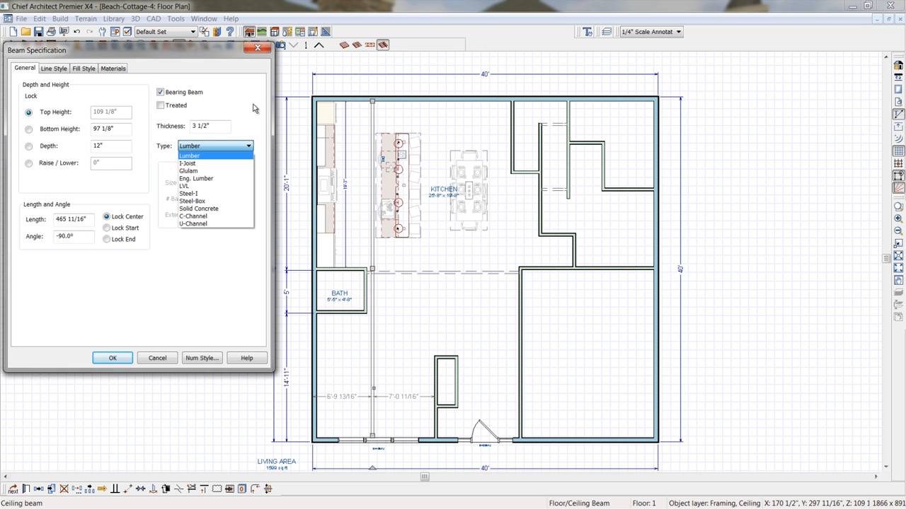
{"action": "left_click", "coordinate": [111, 145]}
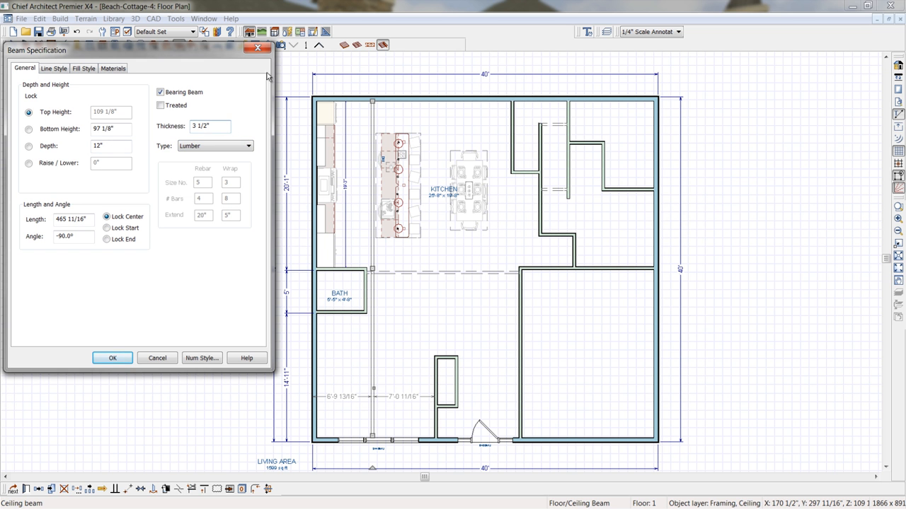
{"action": "left_click", "coordinate": [259, 48]}
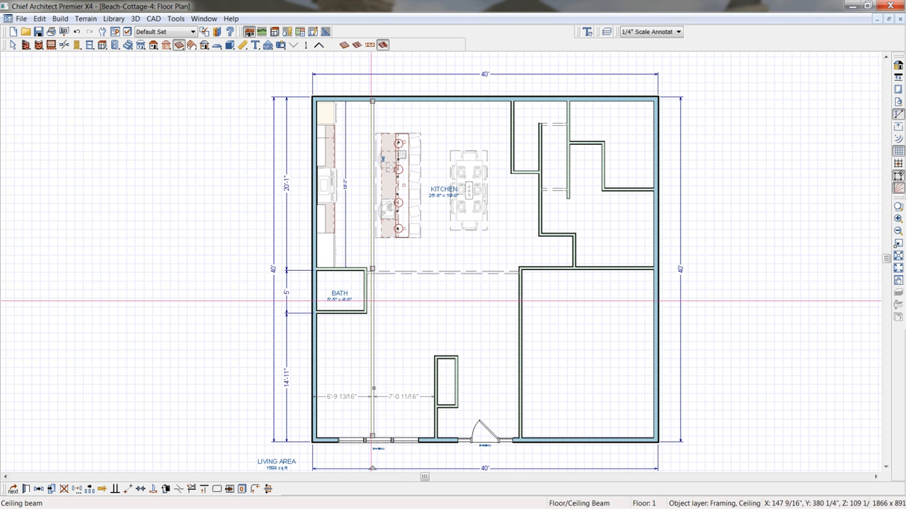
Move the ceiling beam into line with the bath's side wall, about 6' from the exterior wall, and select it
{"action": "scroll", "coordinate": [373, 298], "scroll_direction": "up", "scroll_amount": 2}
{"action": "left_click_drag", "start_coordinate": [371, 252], "coordinate": [361, 252]}
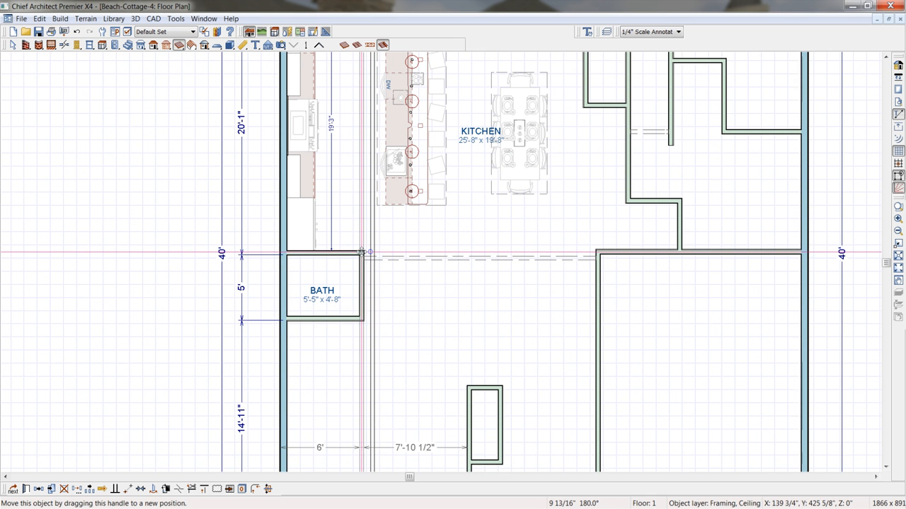
{"action": "left_click", "coordinate": [361, 252]}
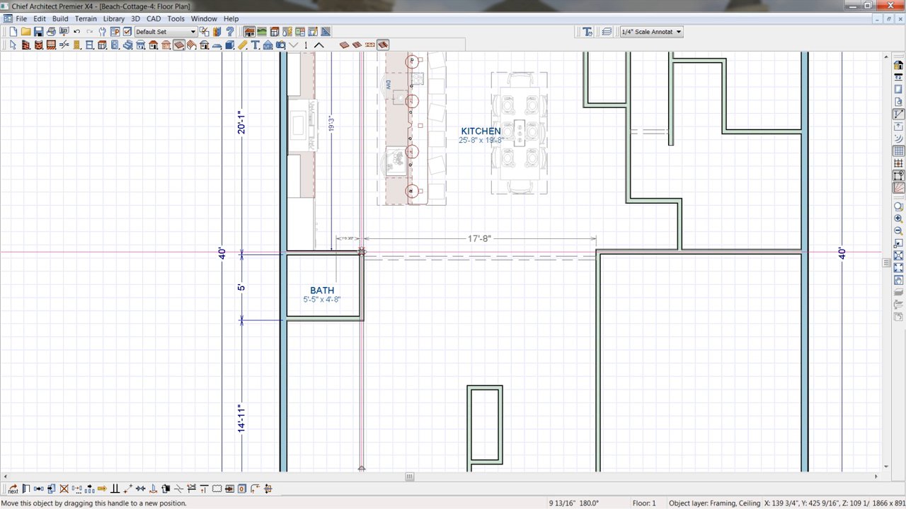
{"action": "middle_click_drag", "start_coordinate": [408, 343], "coordinate": [418, 256]}
{"action": "left_click", "coordinate": [371, 281]}
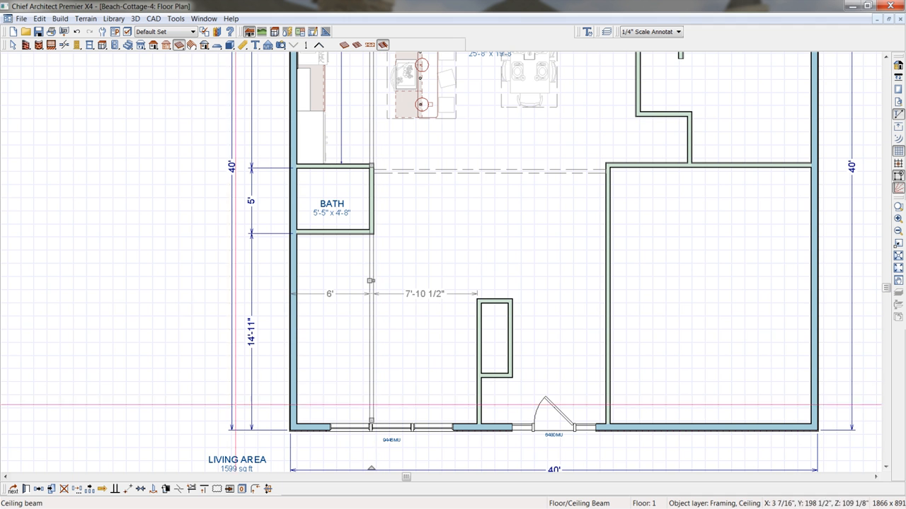
Copy the long ceiling beam parallel to itself, offset 4' 3.5" at 0° toward the island
{"action": "left_click", "coordinate": [51, 488]}
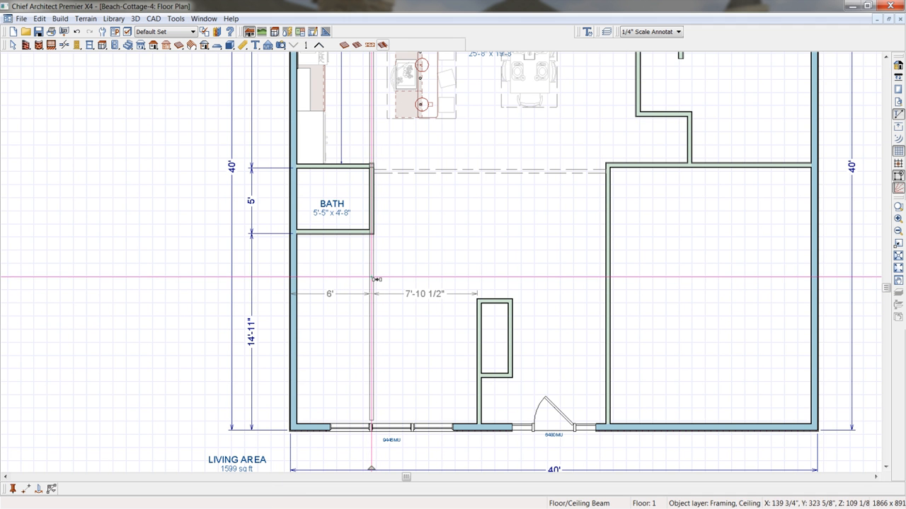
{"action": "left_click_drag", "start_coordinate": [375, 280], "coordinate": [414, 165]}
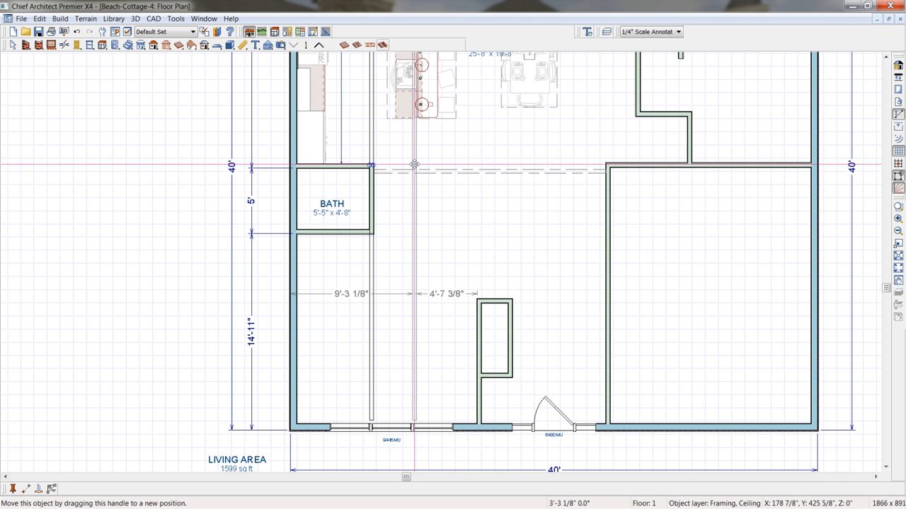
{"action": "key", "text": "Tab"}
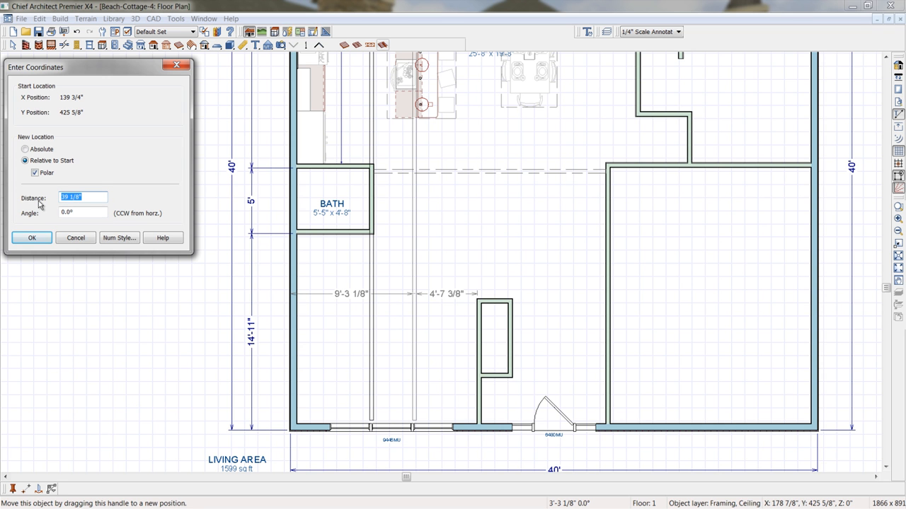
{"action": "type", "text": "4' 3.5"}
{"action": "left_click", "coordinate": [32, 239]}
Draw a short ceiling cross beam about 48 3/8" long between the two long beams, near the kitchen's exterior wall
{"action": "scroll", "coordinate": [441, 262], "scroll_direction": "up", "scroll_amount": 3}
{"action": "scroll", "coordinate": [475, 309], "scroll_direction": "down", "scroll_amount": 3}
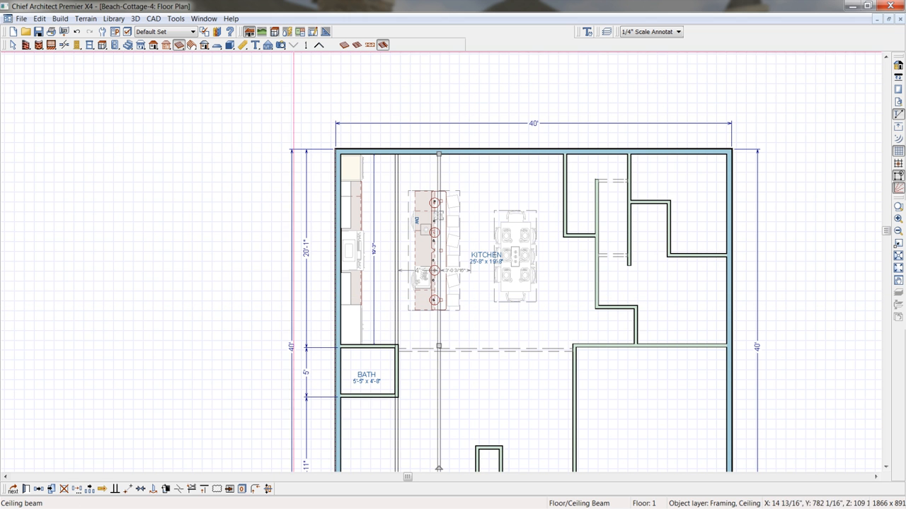
{"action": "left_click", "coordinate": [382, 45]}
{"action": "scroll", "coordinate": [404, 171], "scroll_direction": "up", "scroll_amount": 1}
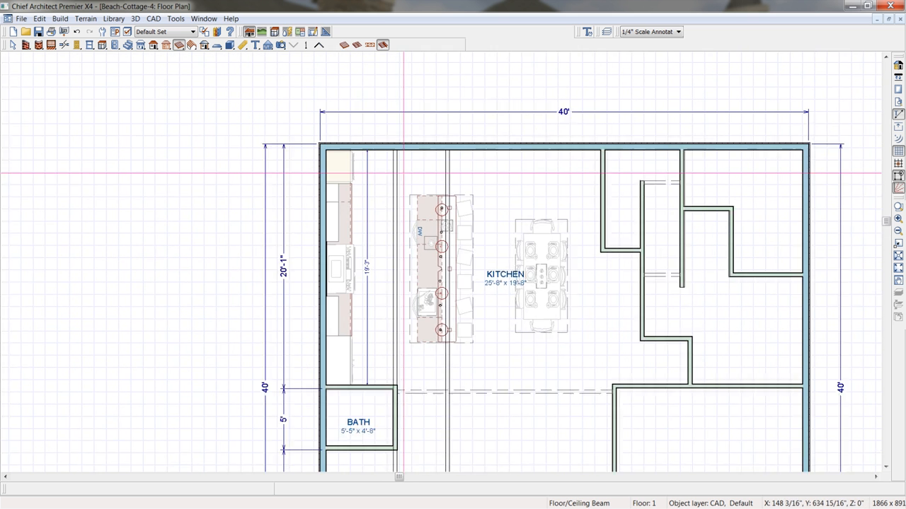
{"action": "left_click_drag", "start_coordinate": [396, 170], "coordinate": [451, 171]}
{"action": "scroll", "coordinate": [440, 192], "scroll_direction": "up", "scroll_amount": 1}
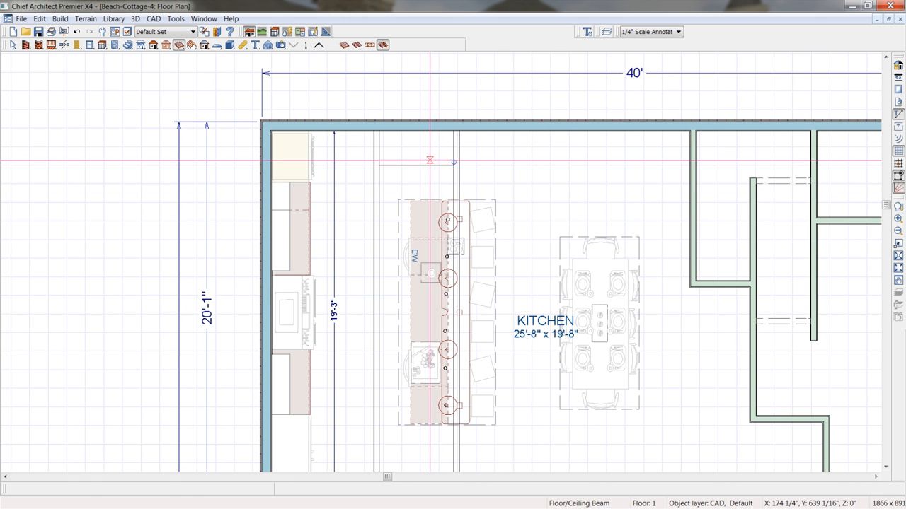
Set the cross beam's depth to 6", lock the depth, and set its bottom height to 97 1/8"
{"action": "left_click", "coordinate": [429, 162]}
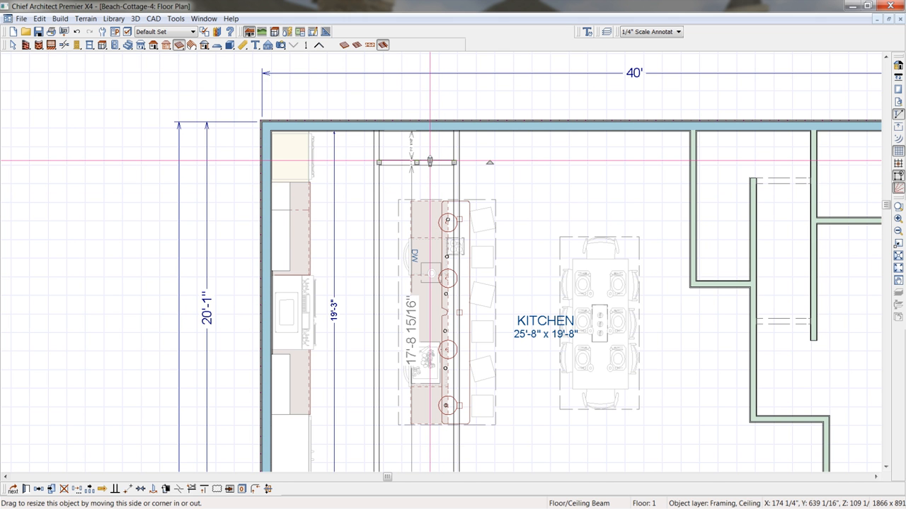
{"action": "double_click", "coordinate": [430, 162]}
{"action": "type", "text": "12\""}
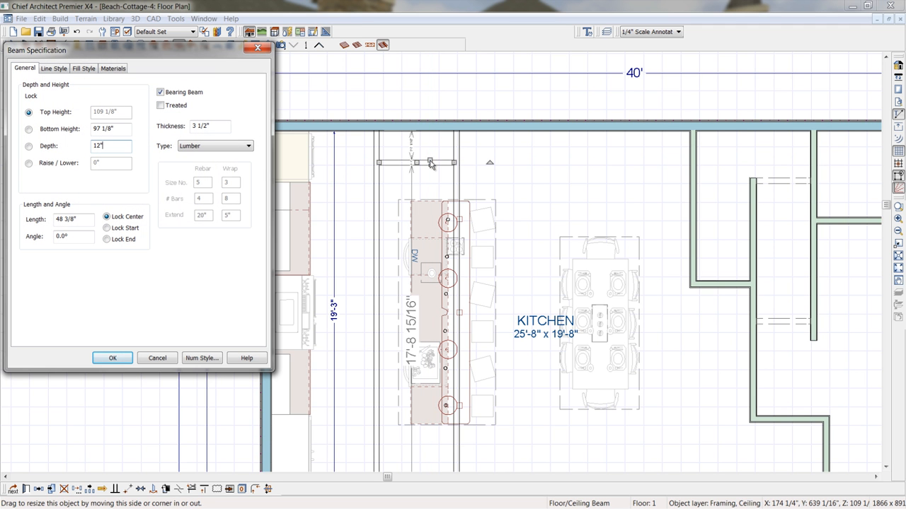
{"action": "left_click_drag", "start_coordinate": [108, 146], "coordinate": [60, 152]}
{"action": "type", "text": "6"}
{"action": "key", "text": "Tab"}
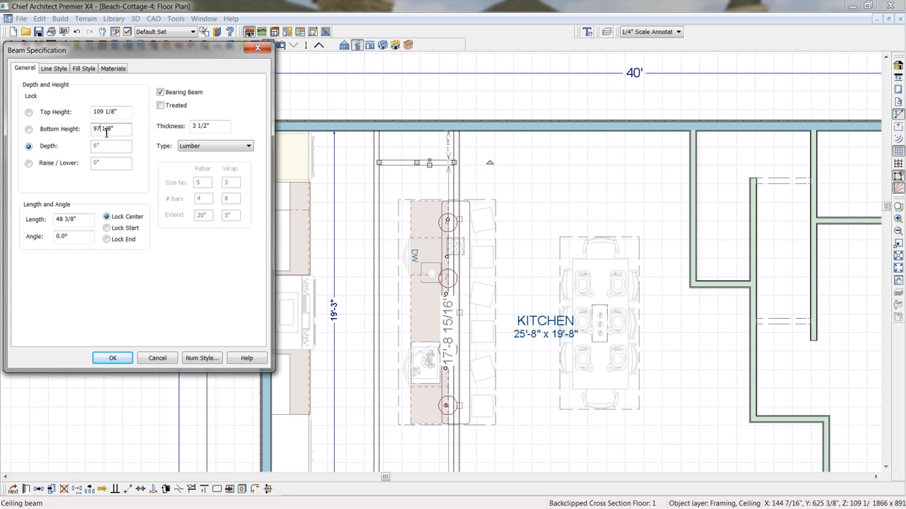
{"action": "left_click", "coordinate": [114, 358]}
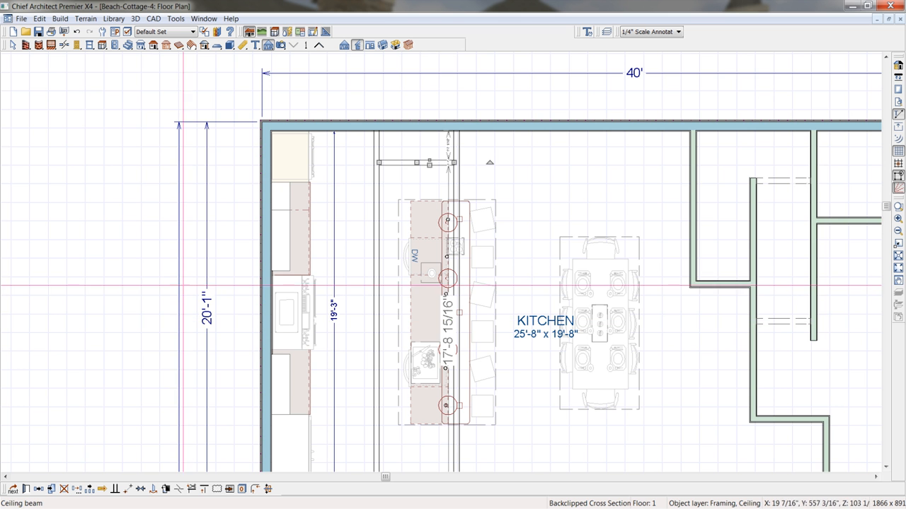
Extend both long ceiling beams to the inside face of the front window wall, each 39'-0 13/16" long
{"action": "scroll", "coordinate": [453, 233], "scroll_direction": "down", "scroll_amount": 1}
{"action": "middle_click_drag", "start_coordinate": [478, 265], "coordinate": [462, 196]}
{"action": "scroll", "coordinate": [462, 198], "scroll_direction": "down", "scroll_amount": 3}
{"action": "middle_click_drag", "start_coordinate": [475, 302], "coordinate": [457, 251]}
{"action": "key", "text": "space"}
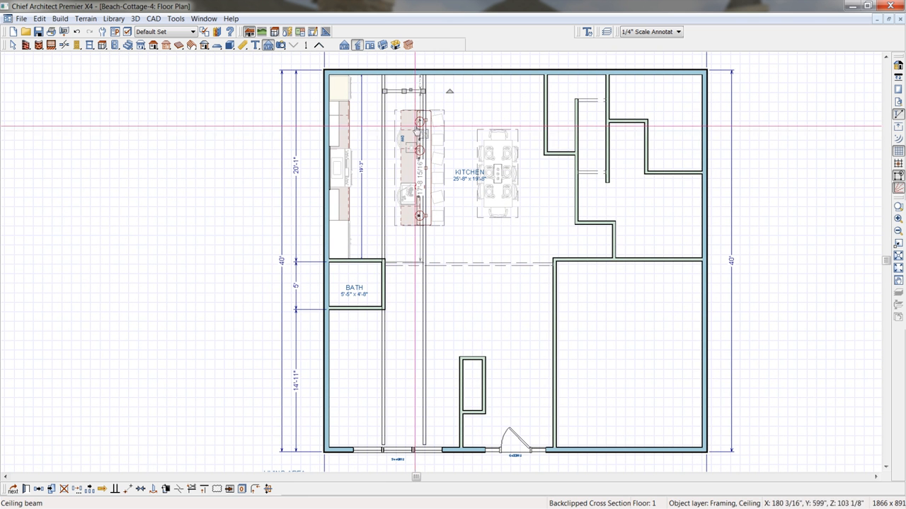
{"action": "middle_click_drag", "start_coordinate": [419, 432], "coordinate": [416, 326]}
{"action": "scroll", "coordinate": [415, 327], "scroll_direction": "up", "scroll_amount": 4}
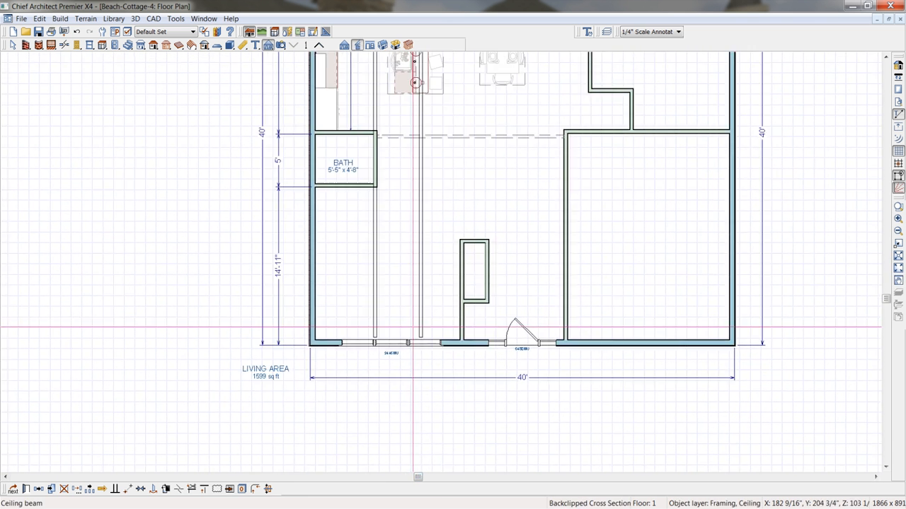
{"action": "left_click", "coordinate": [419, 340]}
{"action": "left_click_drag", "start_coordinate": [428, 345], "coordinate": [428, 350]}
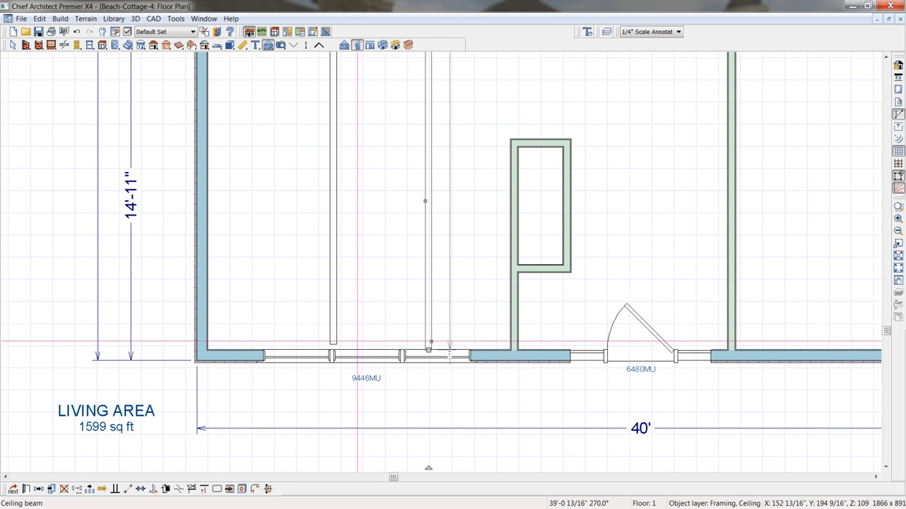
{"action": "left_click", "coordinate": [333, 340]}
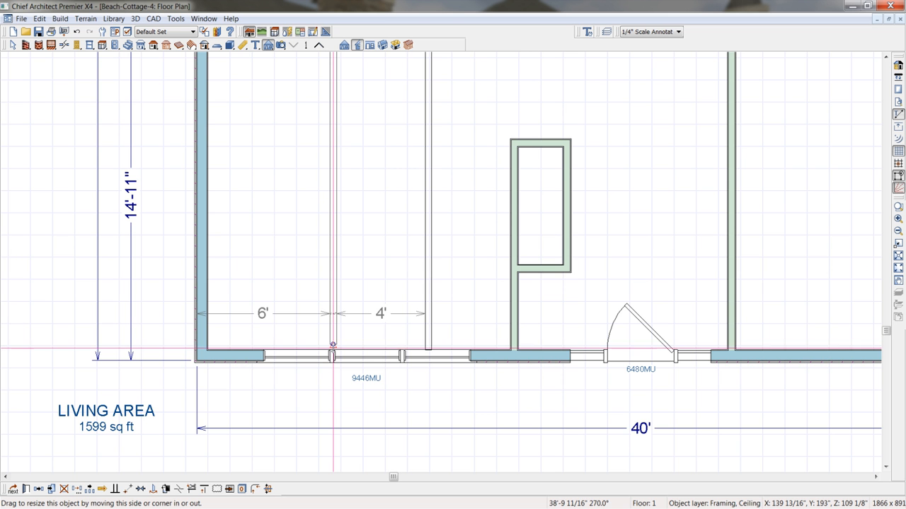
{"action": "left_click_drag", "start_coordinate": [333, 350], "coordinate": [341, 327]}
Shorten the cross beam near the kitchen's exterior wall to 4' so its end meets the second long beam
{"action": "scroll", "coordinate": [341, 326], "scroll_direction": "down", "scroll_amount": 3}
{"action": "middle_click_drag", "start_coordinate": [404, 235], "coordinate": [418, 459]}
{"action": "scroll", "coordinate": [433, 351], "scroll_direction": "down", "scroll_amount": 3}
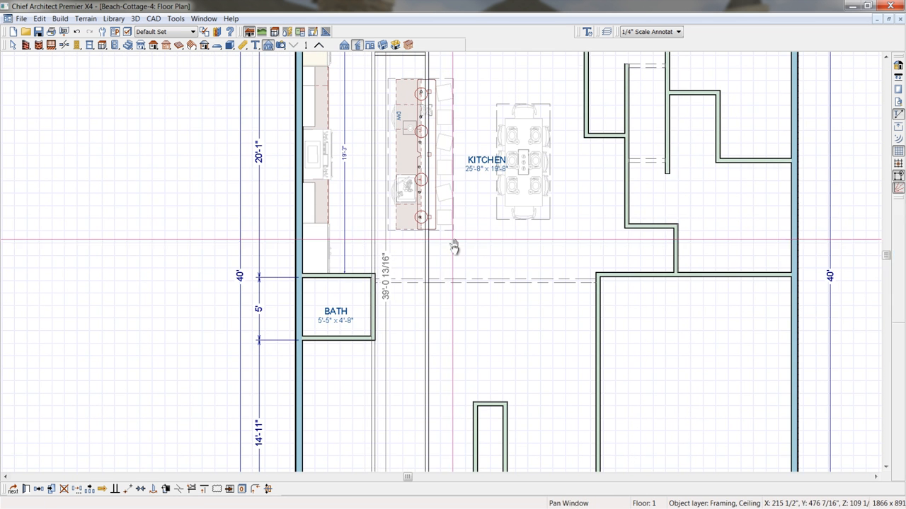
{"action": "middle_click_drag", "start_coordinate": [454, 246], "coordinate": [473, 375]}
{"action": "middle_click_drag", "start_coordinate": [483, 297], "coordinate": [444, 226]}
{"action": "scroll", "coordinate": [476, 353], "scroll_direction": "down", "scroll_amount": 1}
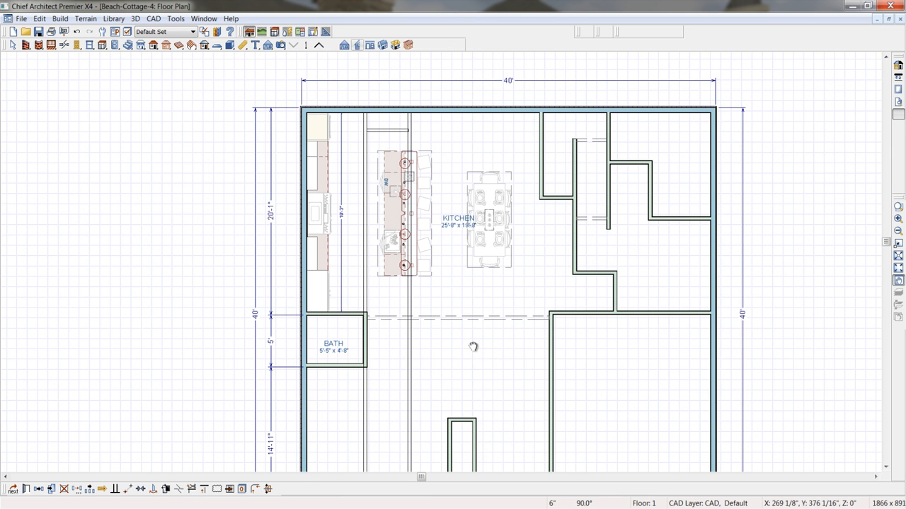
{"action": "middle_click_drag", "start_coordinate": [473, 347], "coordinate": [467, 330]}
{"action": "scroll", "coordinate": [459, 322], "scroll_direction": "down", "scroll_amount": 1}
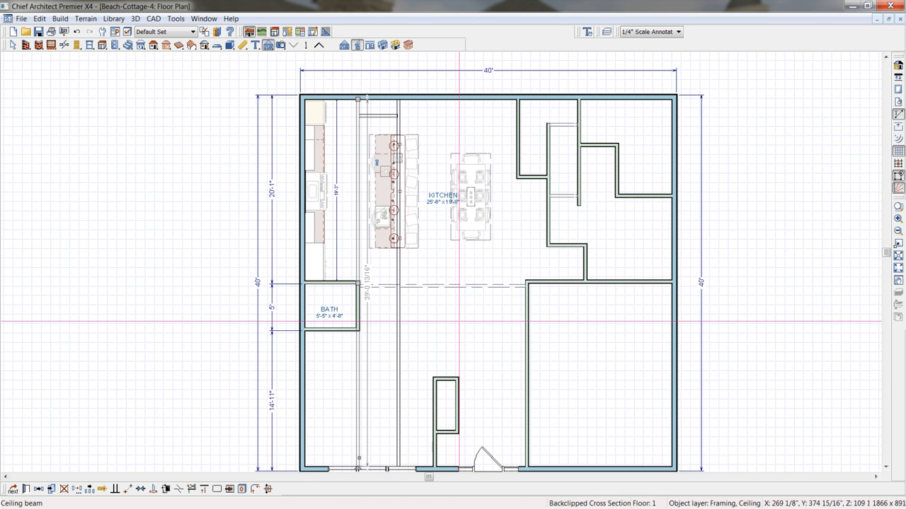
{"action": "left_click", "coordinate": [383, 115]}
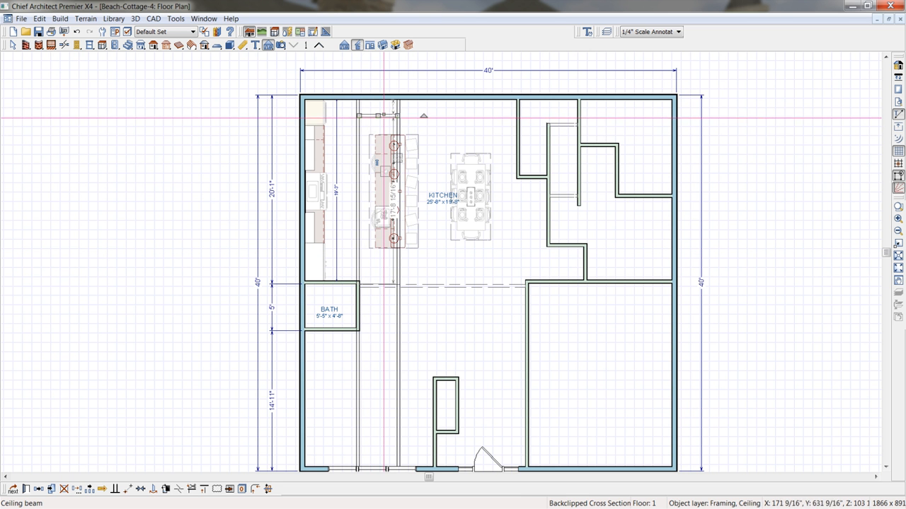
{"action": "scroll", "coordinate": [382, 126], "scroll_direction": "up", "scroll_amount": 5}
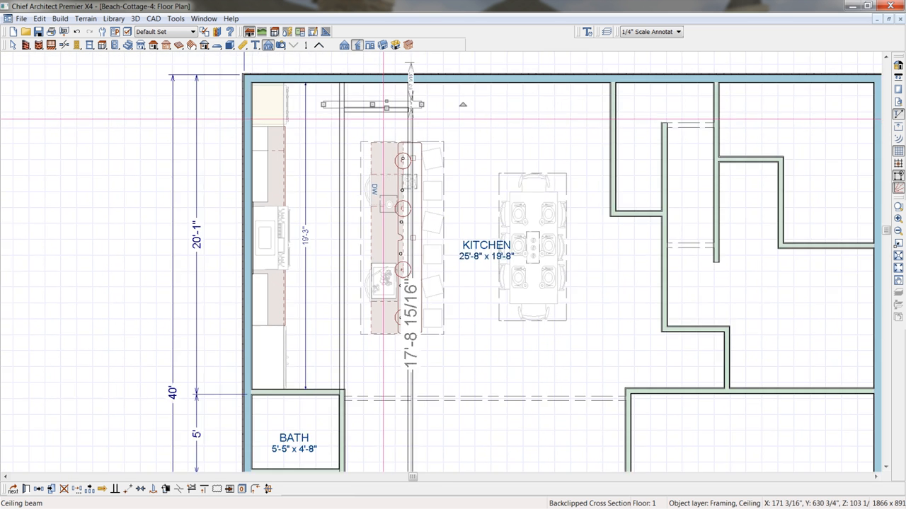
{"action": "scroll", "coordinate": [437, 96], "scroll_direction": "up", "scroll_amount": 1}
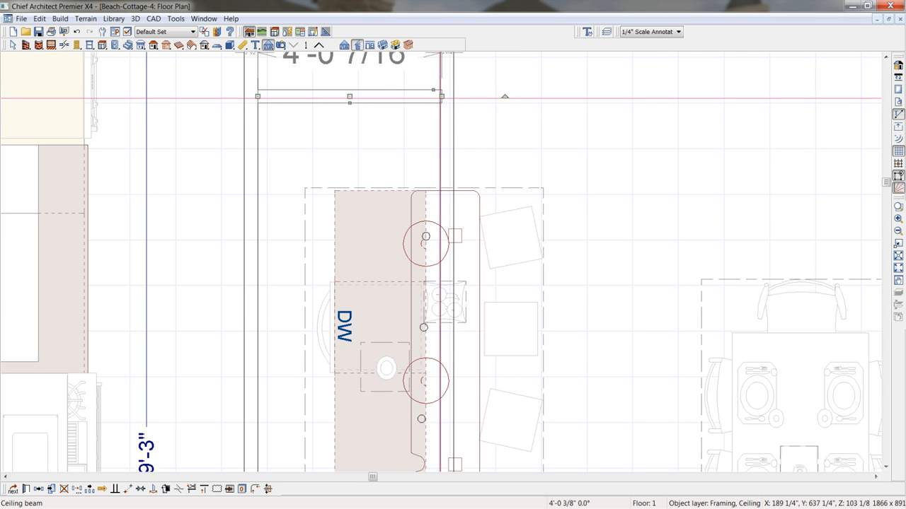
{"action": "scroll", "coordinate": [440, 97], "scroll_direction": "up", "scroll_amount": 2}
{"action": "left_click_drag", "start_coordinate": [440, 96], "coordinate": [439, 96]}
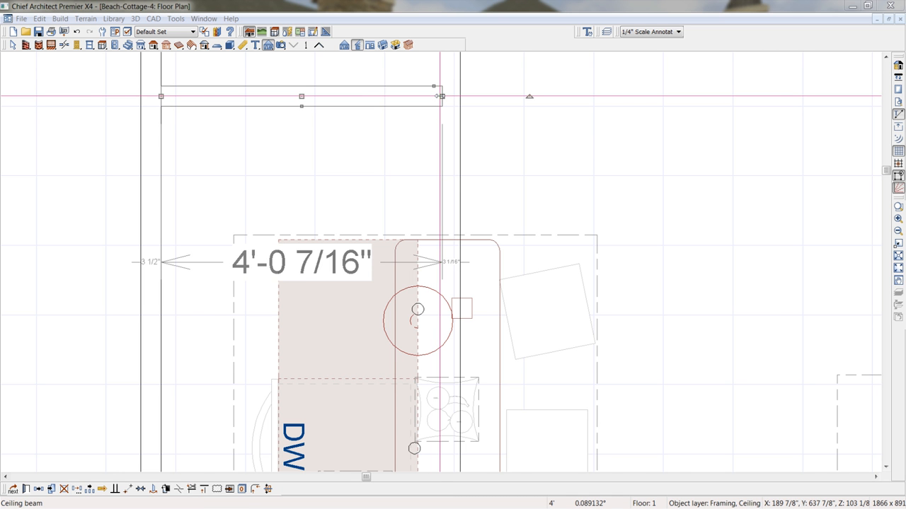
Multiple-copy the cross beam at an 18" primary joist offset between the long beams, down to the front windows
{"action": "key", "text": "F6"}
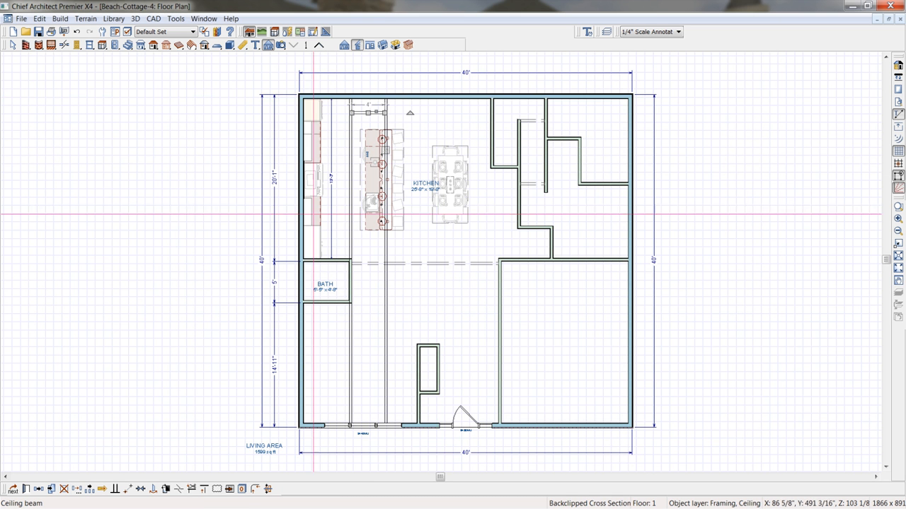
{"action": "left_click", "coordinate": [89, 490]}
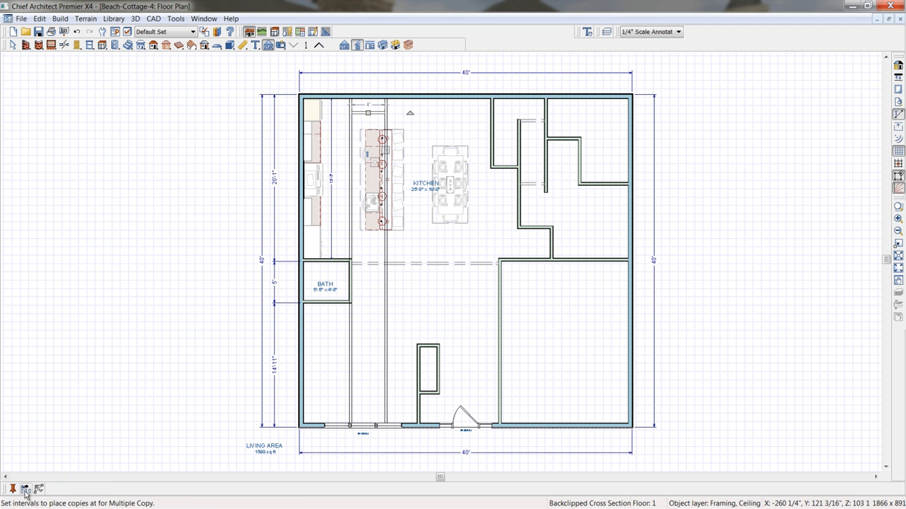
{"action": "key", "text": "Tab"}
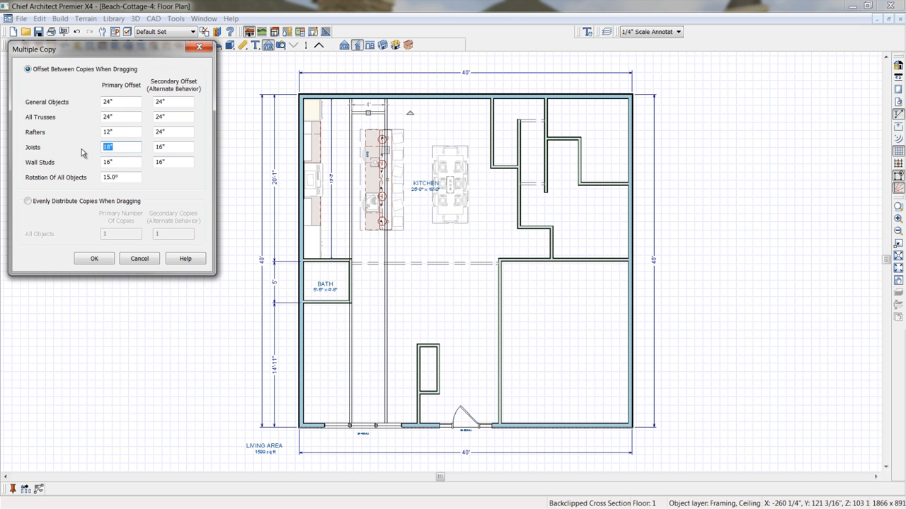
{"action": "left_click", "coordinate": [94, 259]}
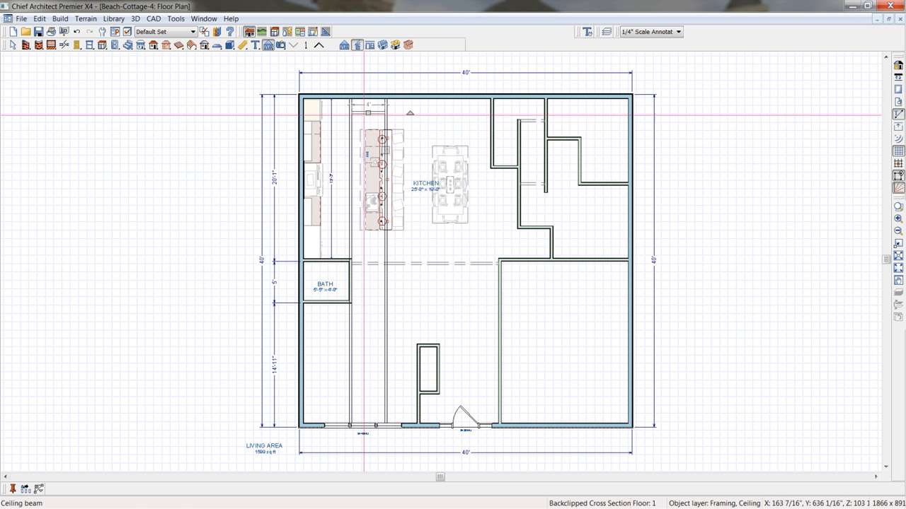
{"action": "left_click_drag", "start_coordinate": [374, 174], "coordinate": [384, 415]}
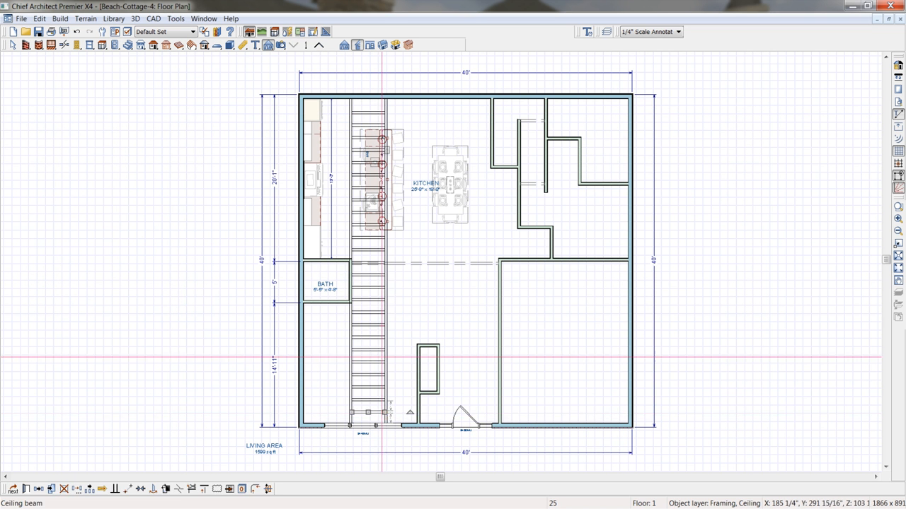
Move the kitchen island block slightly toward the cabinet run on the exterior wall
{"action": "middle_click", "coordinate": [419, 152]}
{"action": "middle_click_drag", "start_coordinate": [419, 151], "coordinate": [429, 191]}
{"action": "scroll", "coordinate": [429, 205], "scroll_direction": "up", "scroll_amount": 2}
{"action": "scroll", "coordinate": [430, 213], "scroll_direction": "up", "scroll_amount": 1}
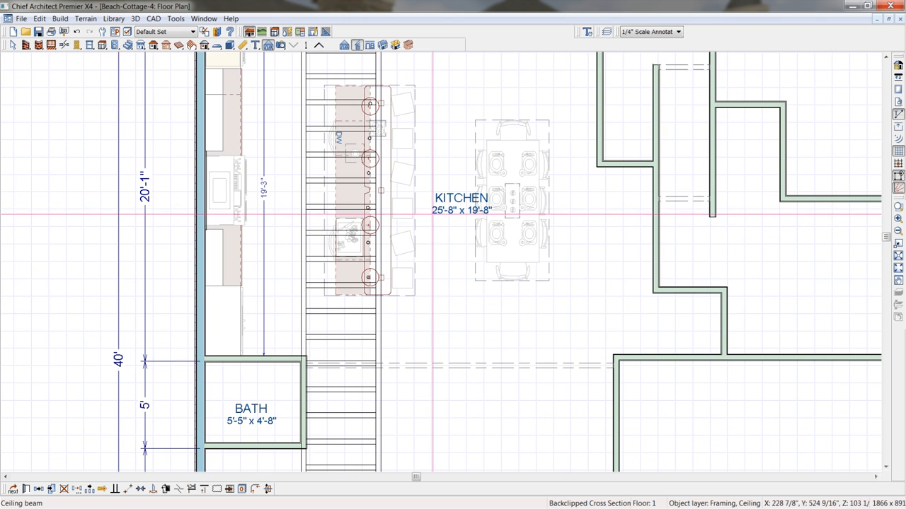
{"action": "middle_click_drag", "start_coordinate": [422, 228], "coordinate": [481, 236]}
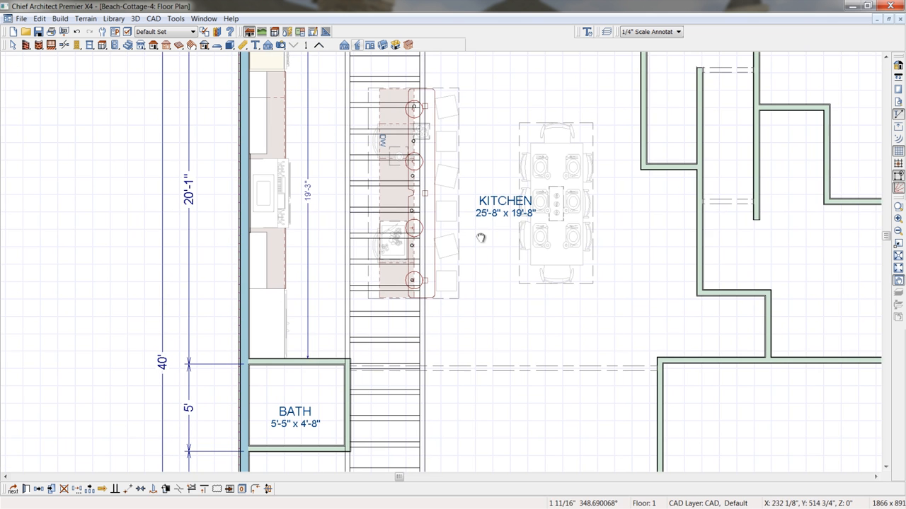
{"action": "left_click", "coordinate": [443, 213]}
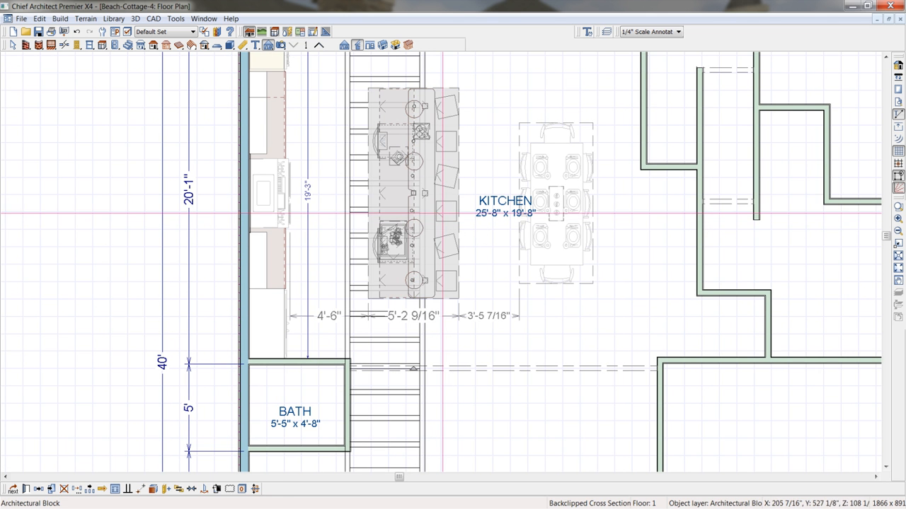
{"action": "left_click", "coordinate": [337, 320]}
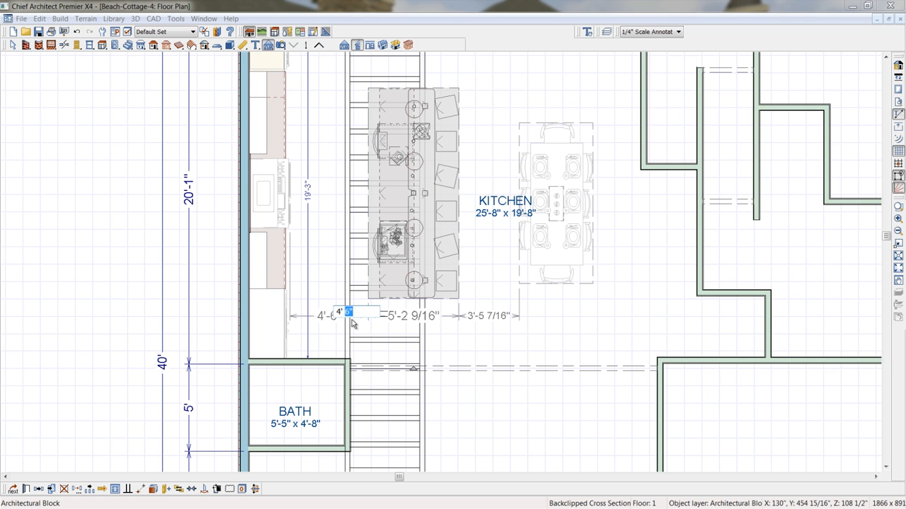
{"action": "key", "text": "Escape"}
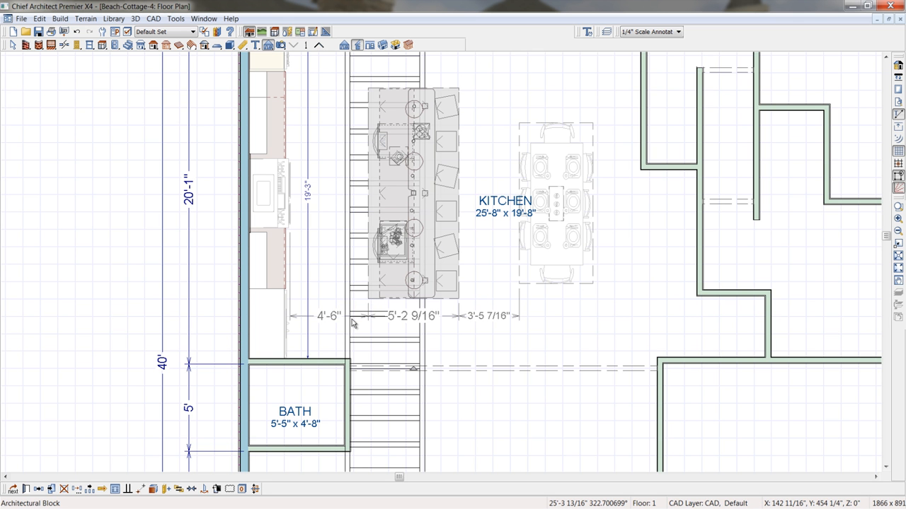
{"action": "left_click_drag", "start_coordinate": [371, 283], "coordinate": [367, 283]}
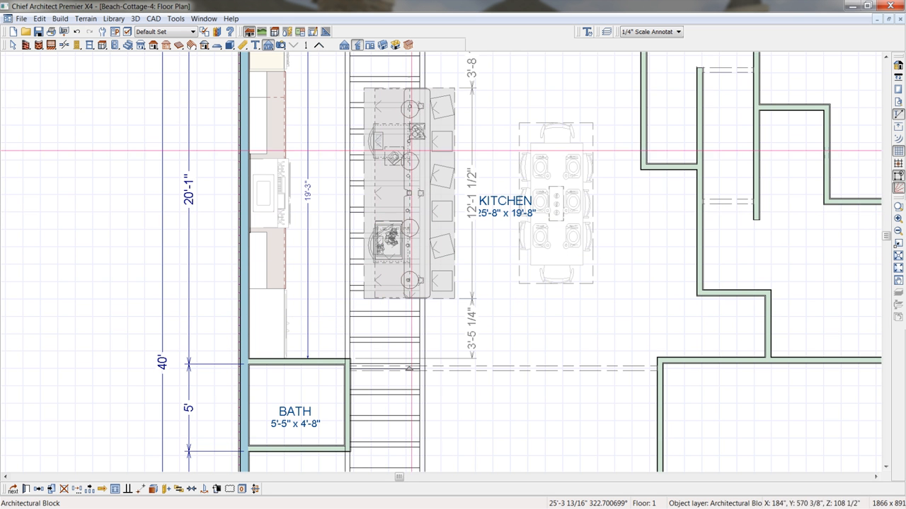
{"action": "scroll", "coordinate": [404, 143], "scroll_direction": "up", "scroll_amount": 2}
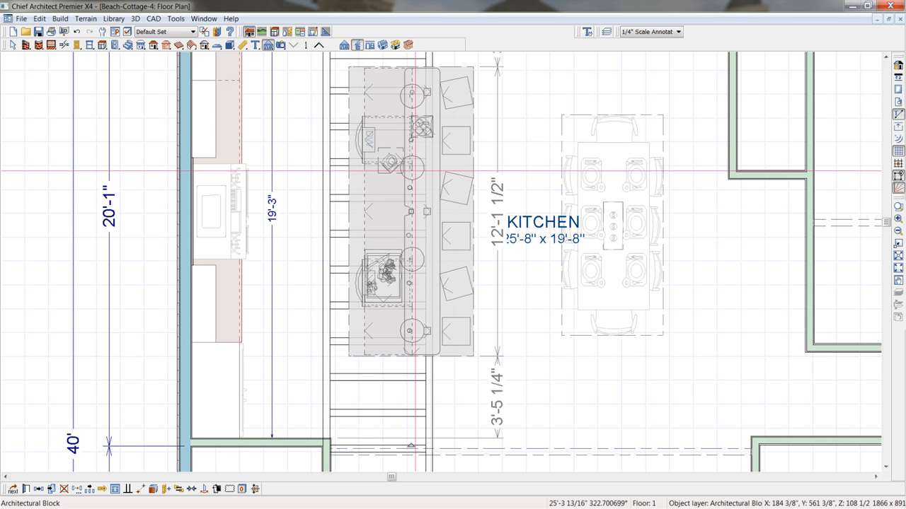
{"action": "scroll", "coordinate": [488, 293], "scroll_direction": "down", "scroll_amount": 3}
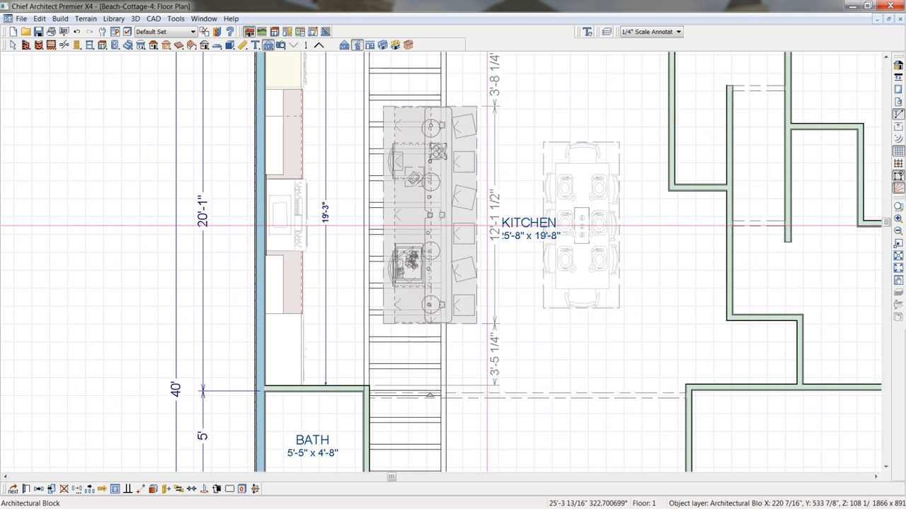
{"action": "left_click", "coordinate": [487, 294]}
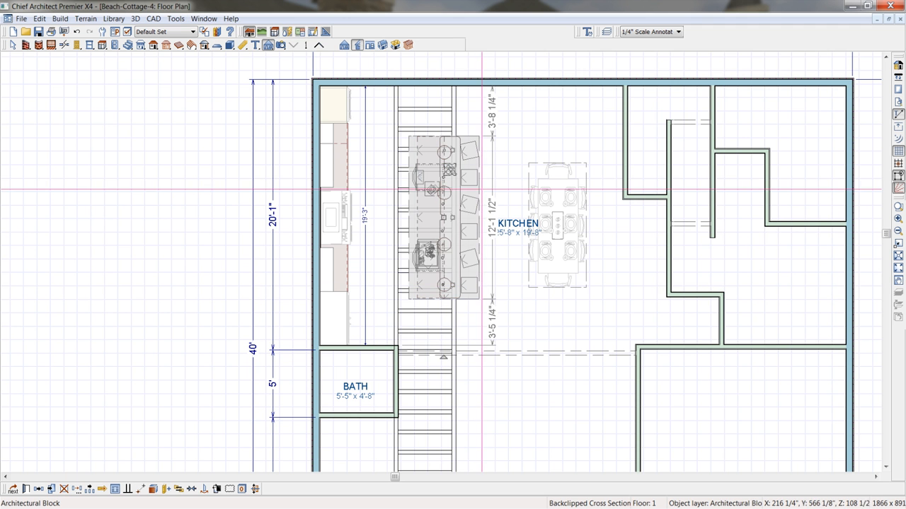
Create a perspective floor overview of the house and display the "Framing, Ceiling" layer in it, framed on the kitchen beams
{"action": "left_click", "coordinate": [282, 46]}
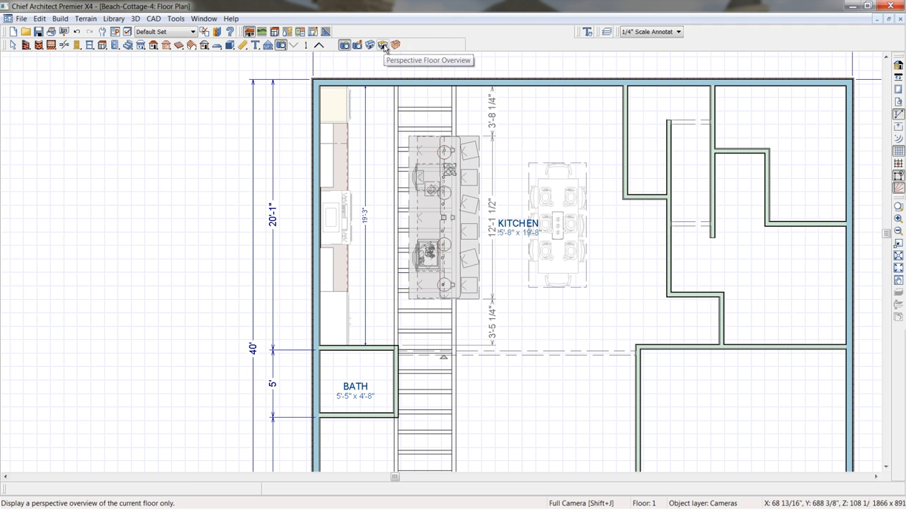
{"action": "left_click", "coordinate": [382, 46]}
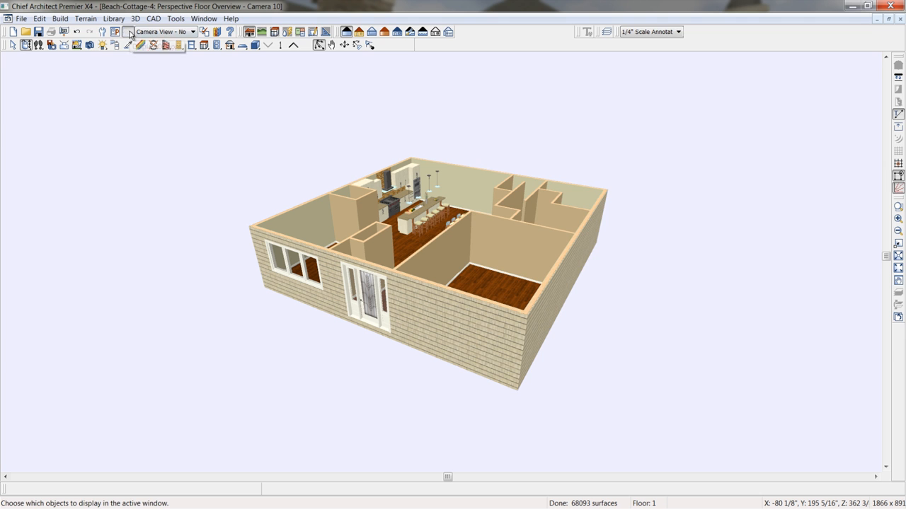
{"action": "left_click", "coordinate": [128, 31]}
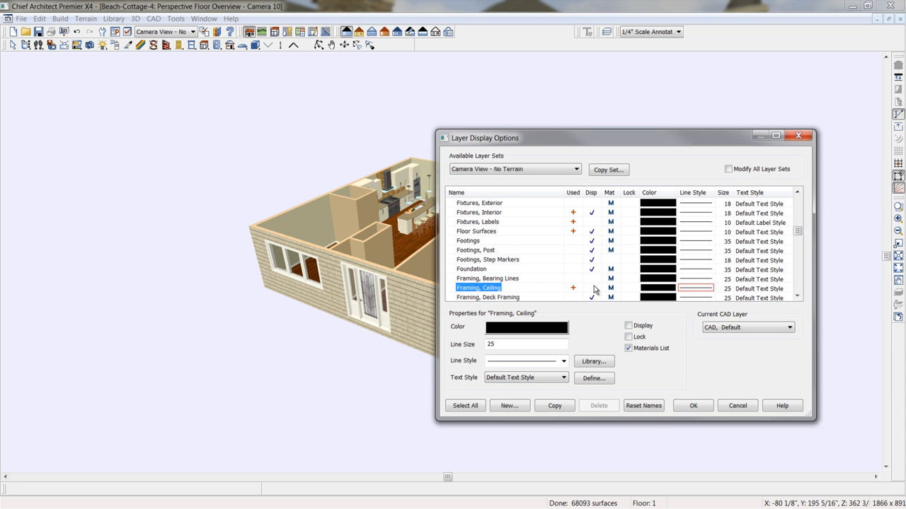
{"action": "left_click", "coordinate": [694, 406]}
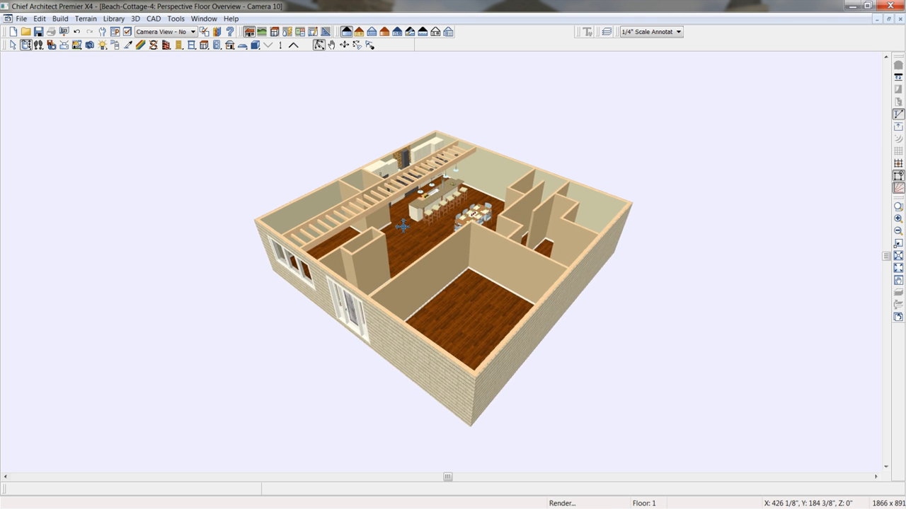
{"action": "left_click_drag", "start_coordinate": [403, 225], "coordinate": [394, 246]}
{"action": "scroll", "coordinate": [394, 246], "scroll_direction": "up", "scroll_amount": 2}
{"action": "scroll", "coordinate": [394, 246], "scroll_direction": "up", "scroll_amount": 2}
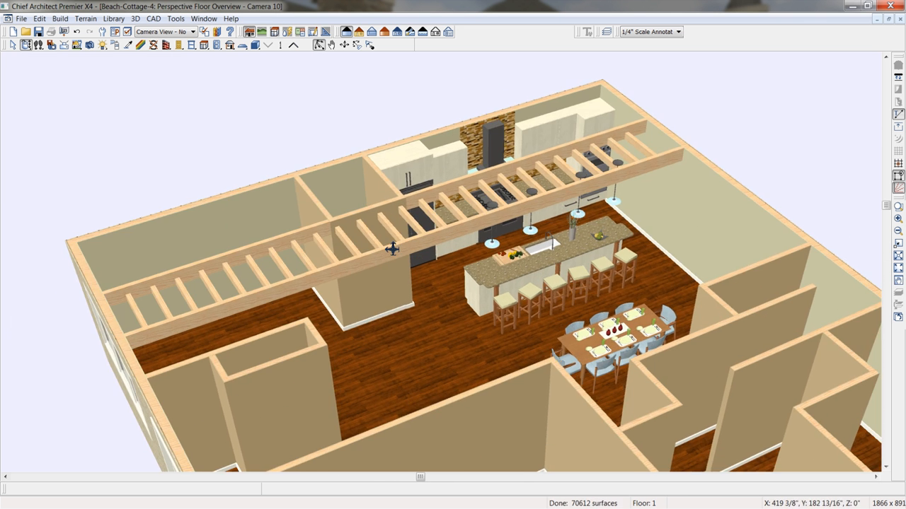
Sample the kitchen cabinets' painted alder material (BM - 521 nantucket breeze) and apply it to all the ceiling beams
{"action": "left_click", "coordinate": [130, 45]}
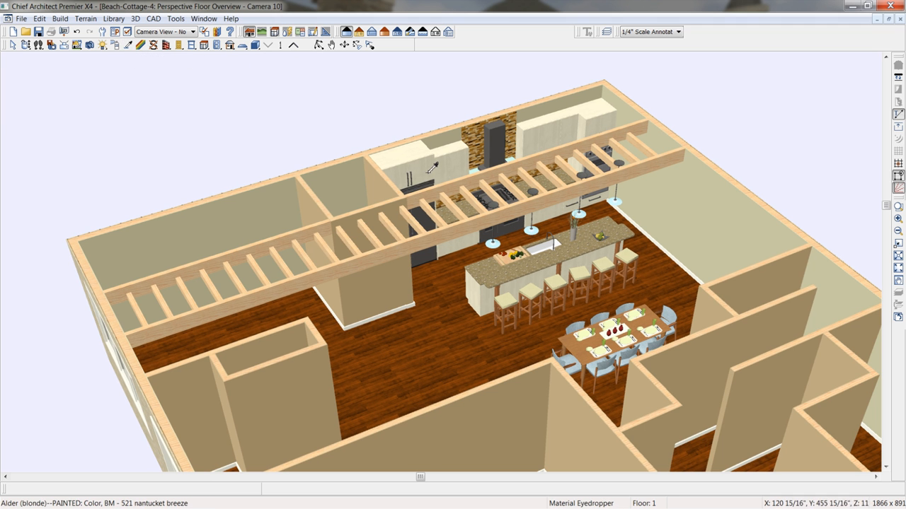
{"action": "left_click", "coordinate": [430, 168]}
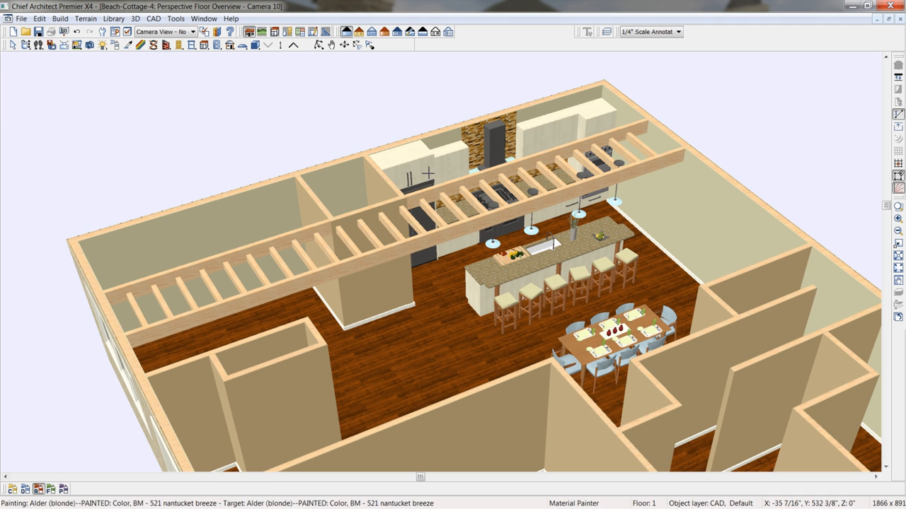
{"action": "left_click", "coordinate": [459, 211]}
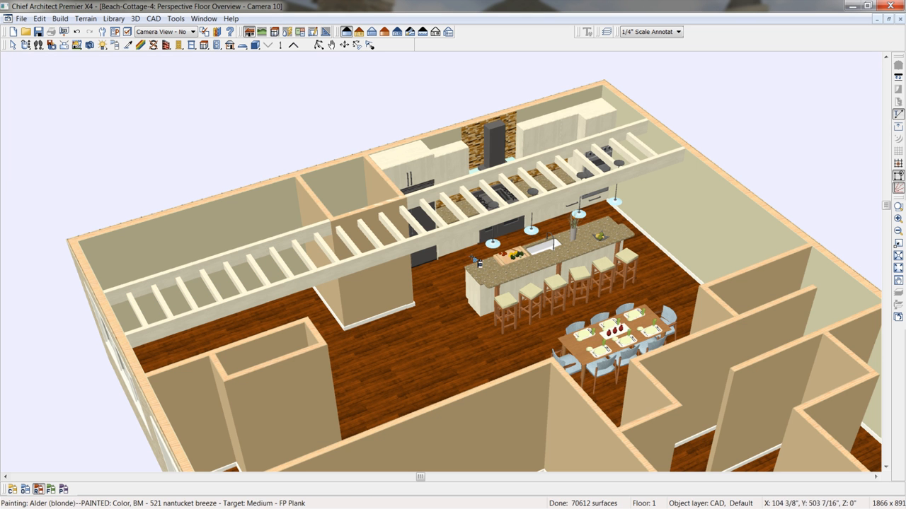
Paint only the two long ceiling beams with the Behr Premium Plus Ultra color UL160-23 Espresso Beans from Browns & Tans
{"action": "left_click", "coordinate": [26, 44]}
{"action": "left_click_drag", "start_coordinate": [309, 238], "coordinate": [369, 252]}
{"action": "scroll", "coordinate": [394, 255], "scroll_direction": "up", "scroll_amount": 2}
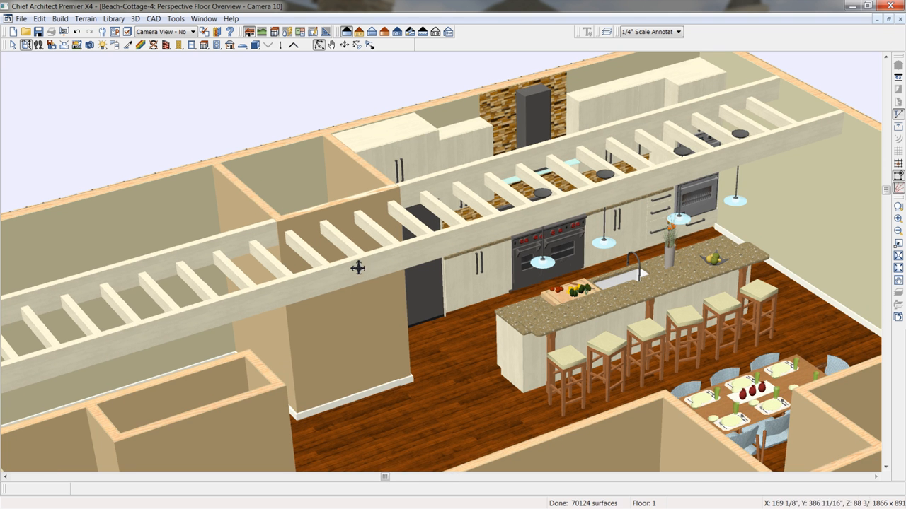
{"action": "left_click_drag", "start_coordinate": [380, 289], "coordinate": [383, 303]}
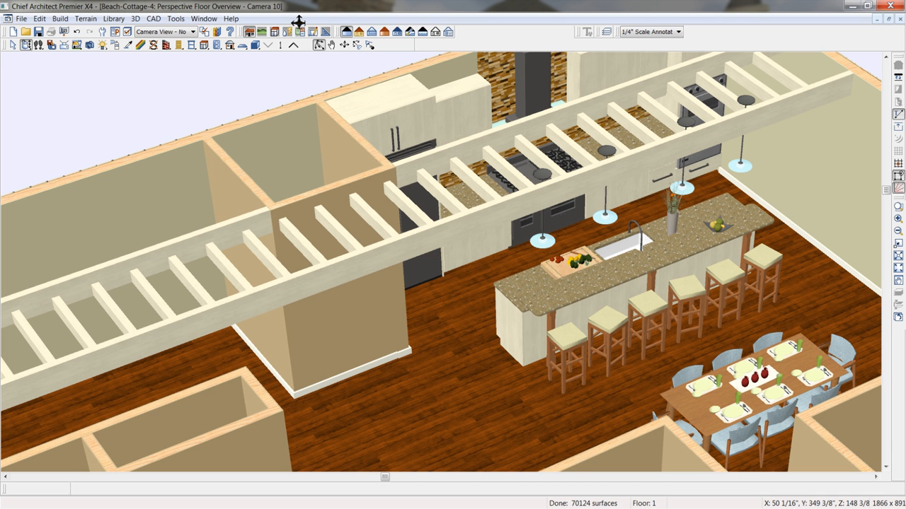
{"action": "left_click", "coordinate": [217, 31]}
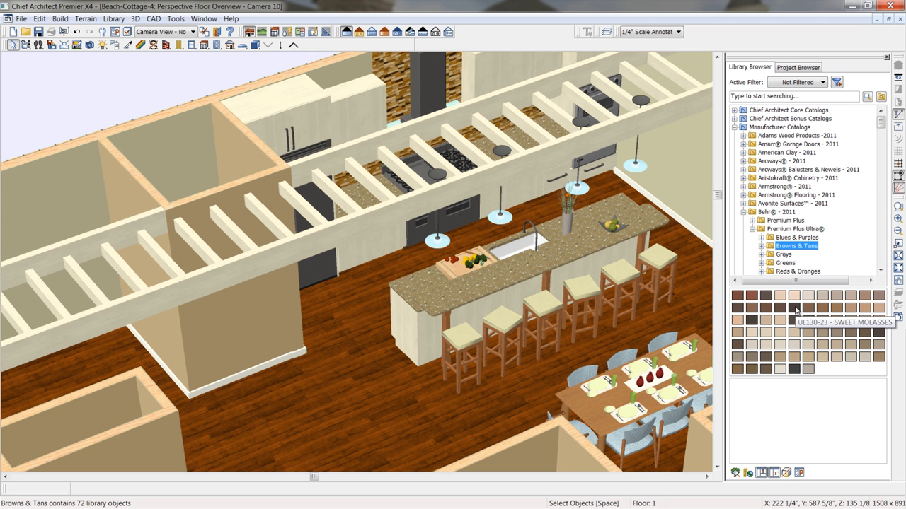
{"action": "left_click", "coordinate": [794, 308]}
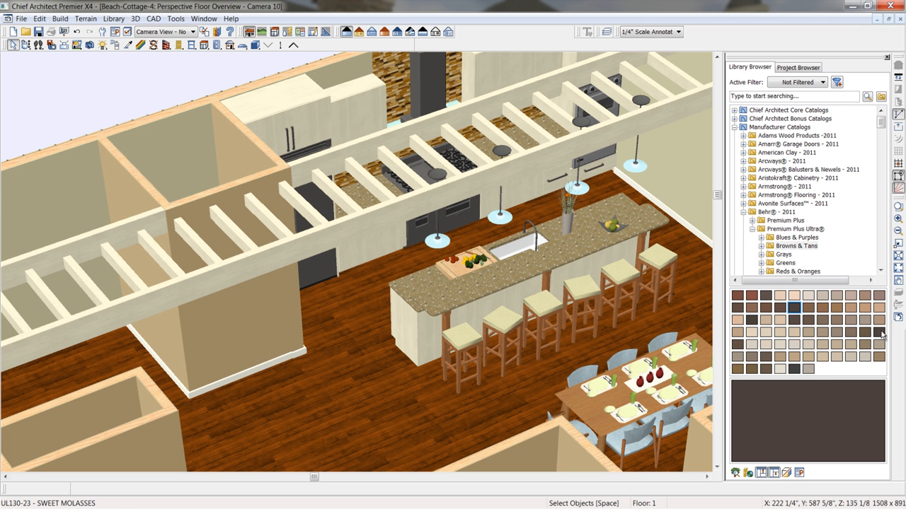
{"action": "left_click", "coordinate": [880, 332]}
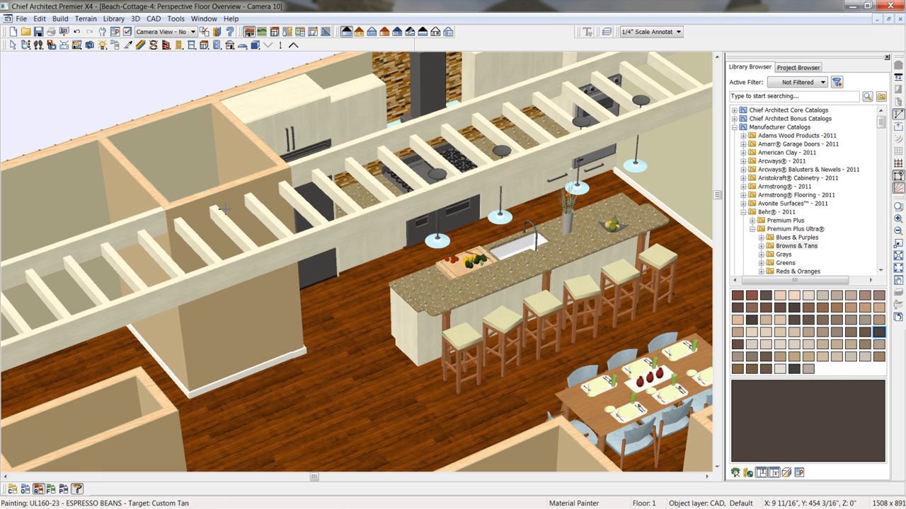
{"action": "left_click", "coordinate": [13, 489]}
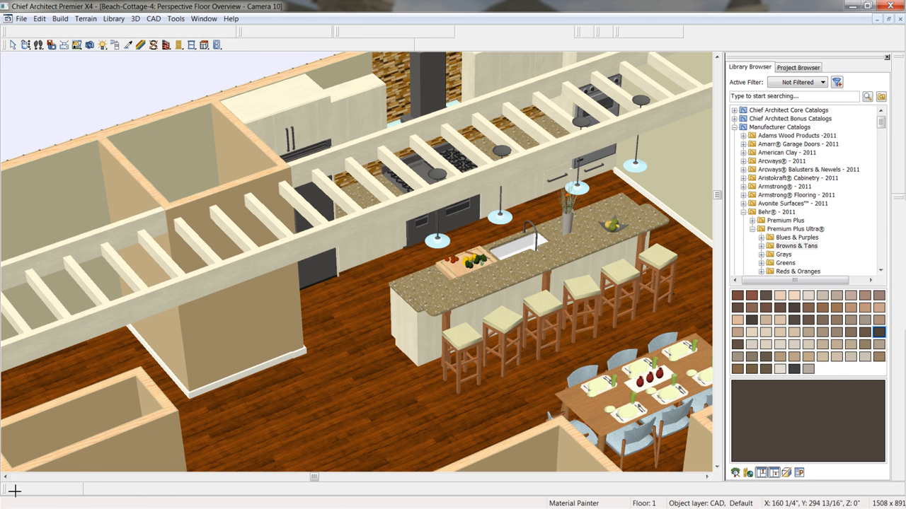
{"action": "left_click", "coordinate": [360, 238]}
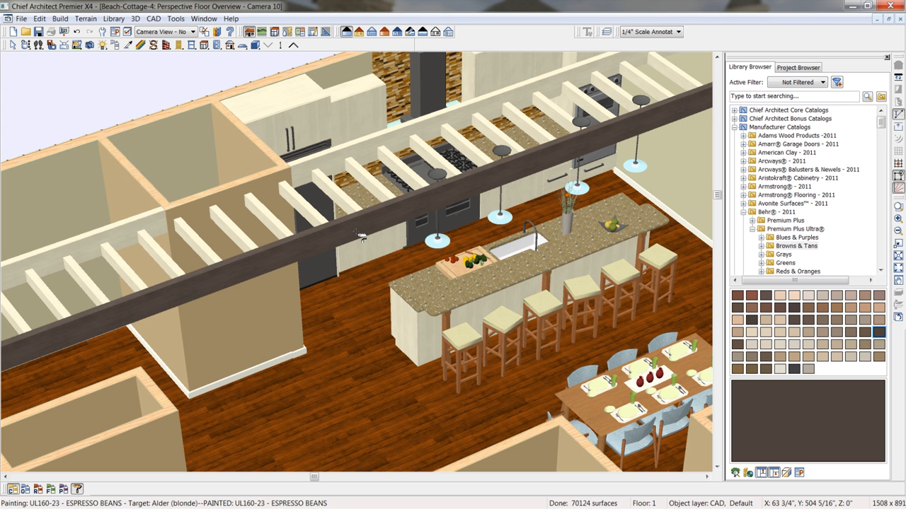
{"action": "left_click", "coordinate": [368, 150]}
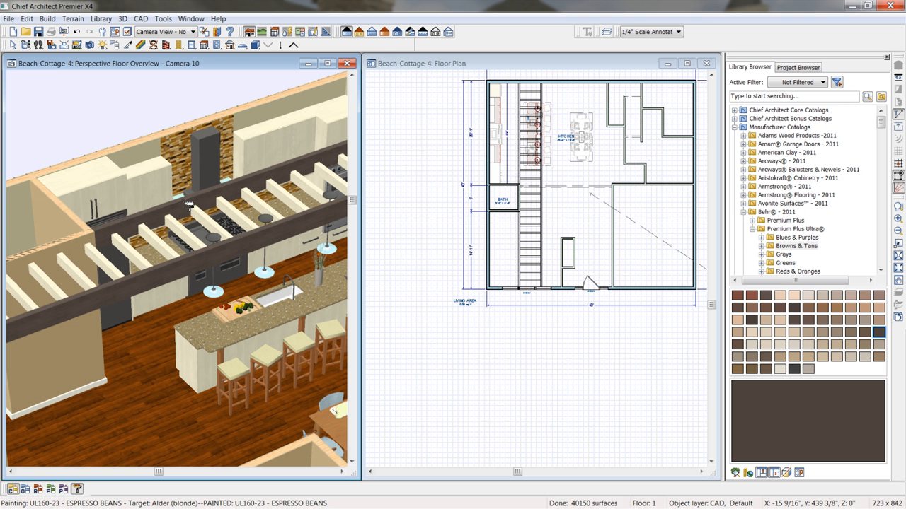
{"action": "key", "text": "space"}
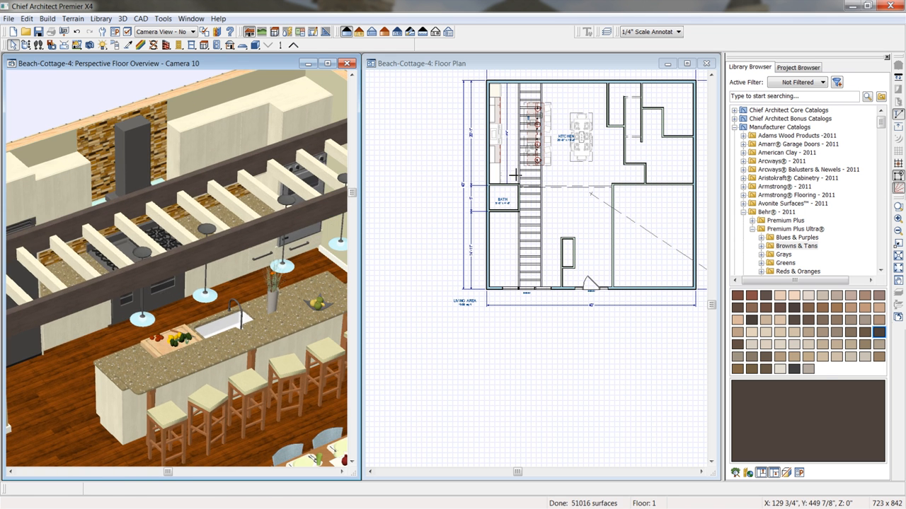
In the floor plan, shift the long beam beside the bath to 3'-11" from the other long beam, and check it in 3D
{"action": "left_click", "coordinate": [515, 175]}
{"action": "scroll", "coordinate": [515, 175], "scroll_direction": "up", "scroll_amount": 5}
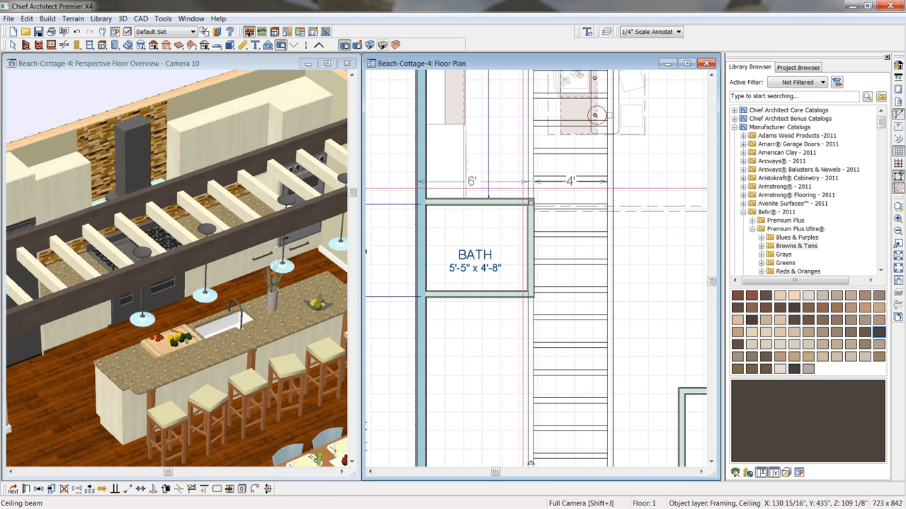
{"action": "left_click", "coordinate": [504, 186]}
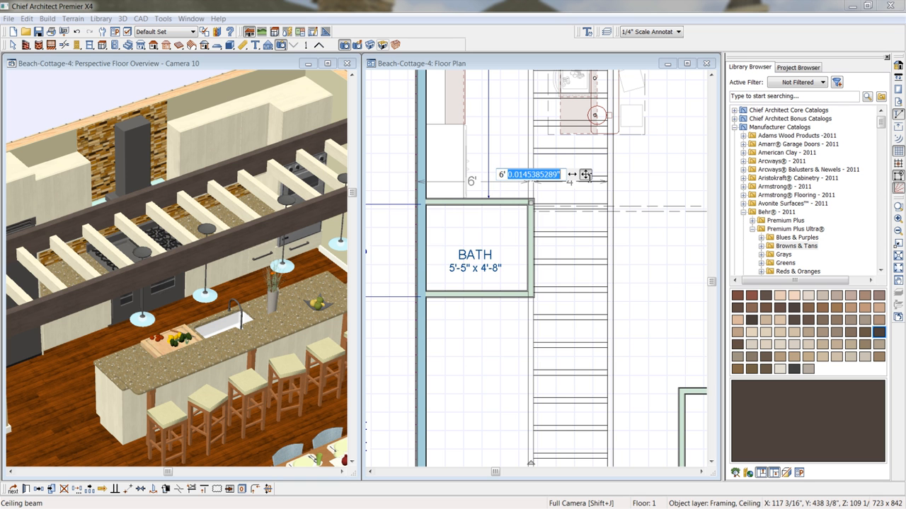
{"action": "type", "text": "0"}
{"action": "key", "text": "Return"}
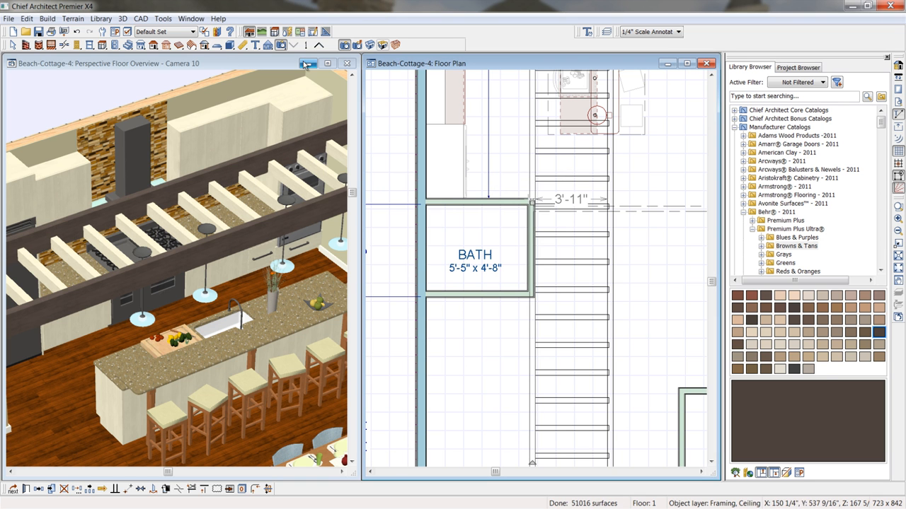
{"action": "left_click", "coordinate": [327, 64]}
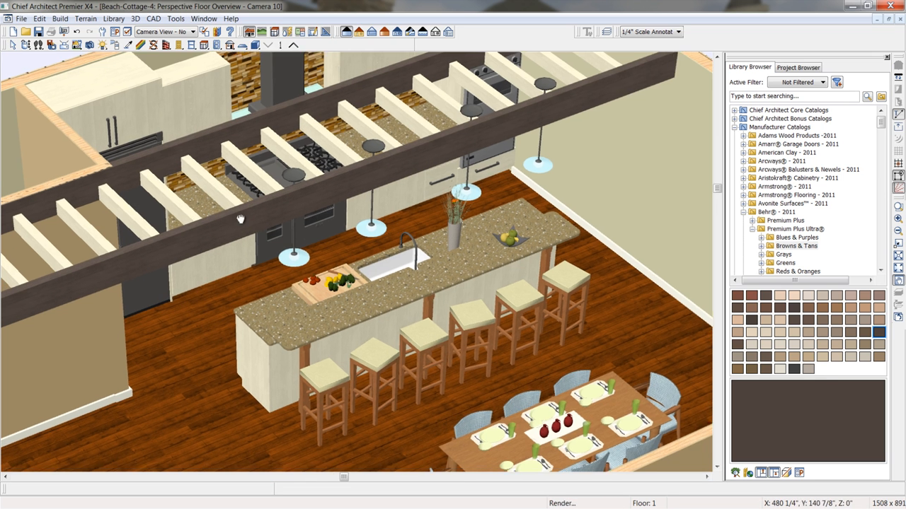
{"action": "left_click", "coordinate": [26, 44]}
{"action": "left_click_drag", "start_coordinate": [263, 199], "coordinate": [353, 241]}
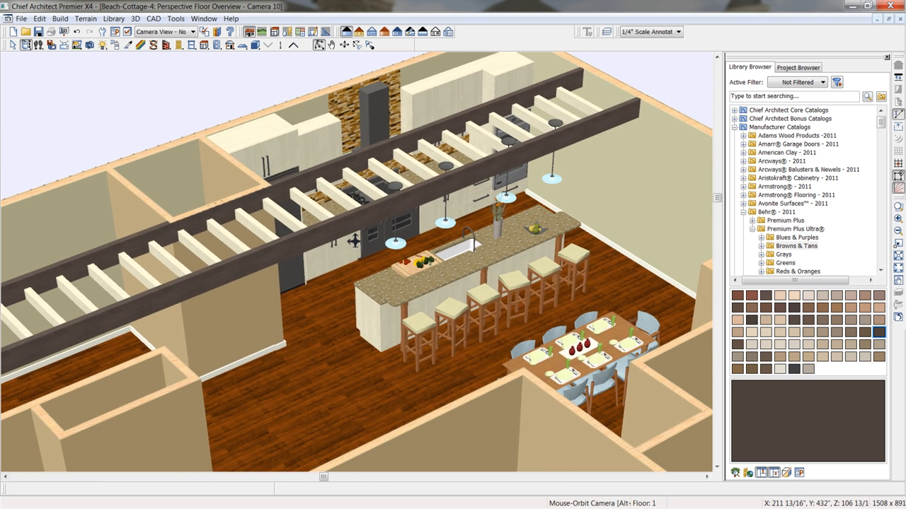
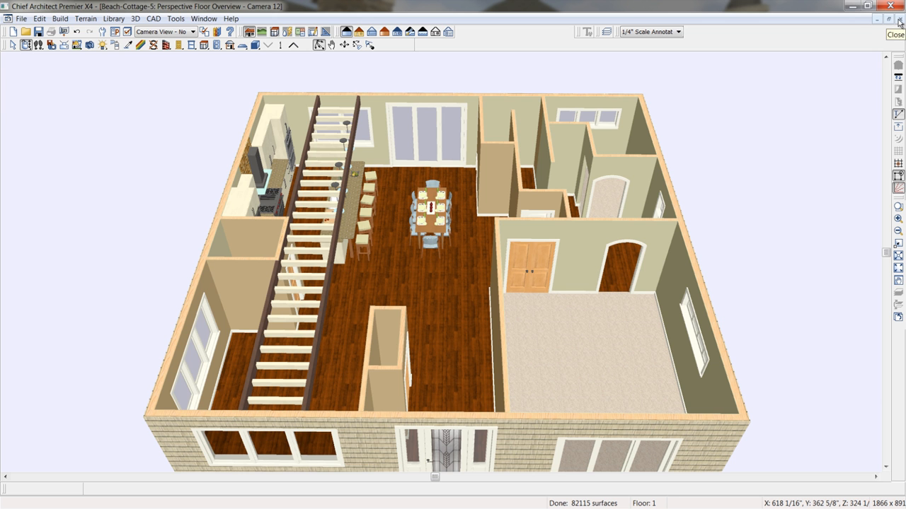
Open the Build Roof settings and review the roof styles, pitch, overhangs, surface options and framing sizes
{"action": "left_click", "coordinate": [61, 19]}
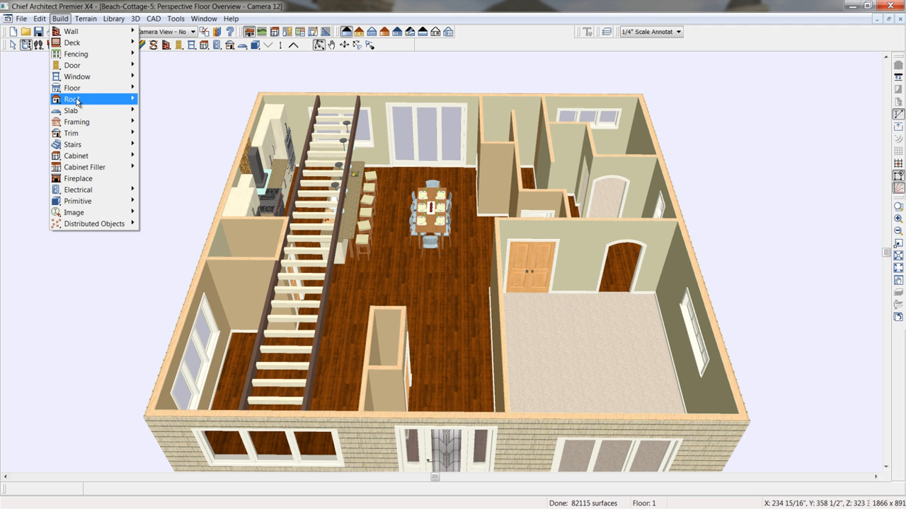
{"action": "mouse_move", "coordinate": [77, 103]}
{"action": "left_click", "coordinate": [172, 98]}
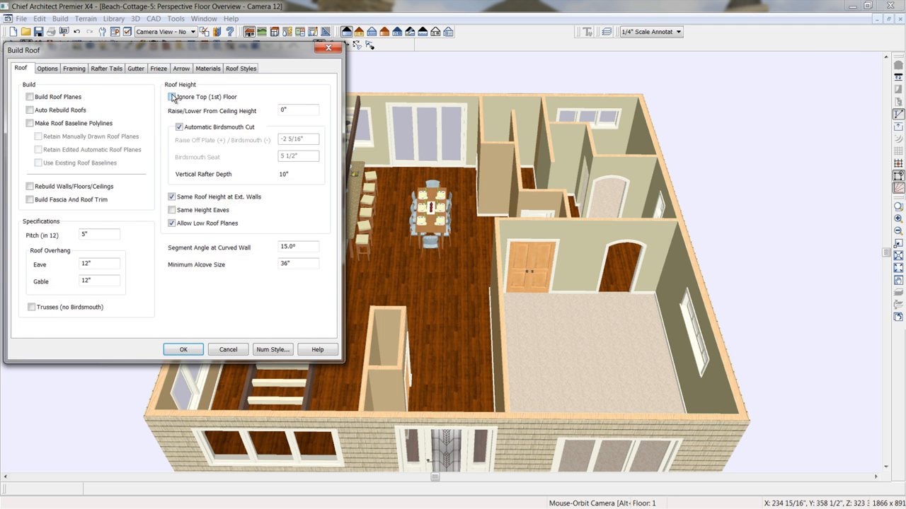
{"action": "left_click", "coordinate": [241, 68]}
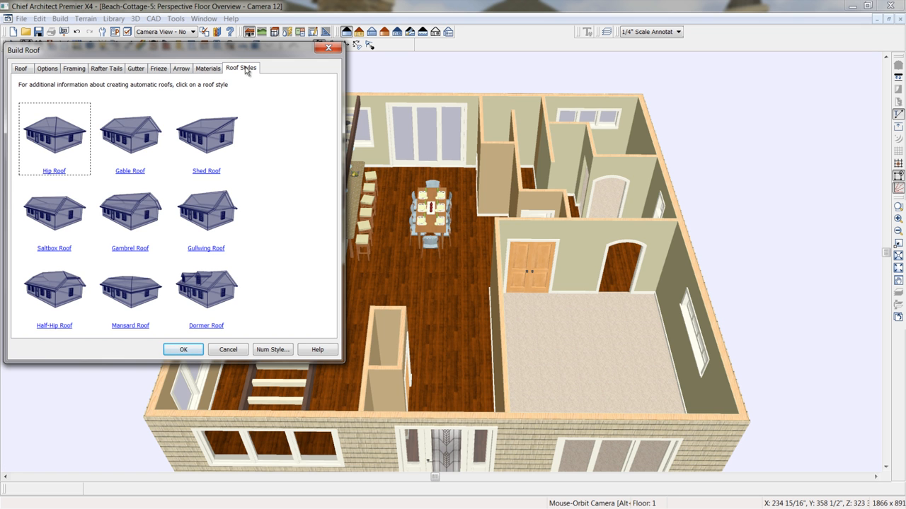
{"action": "left_click", "coordinate": [23, 69]}
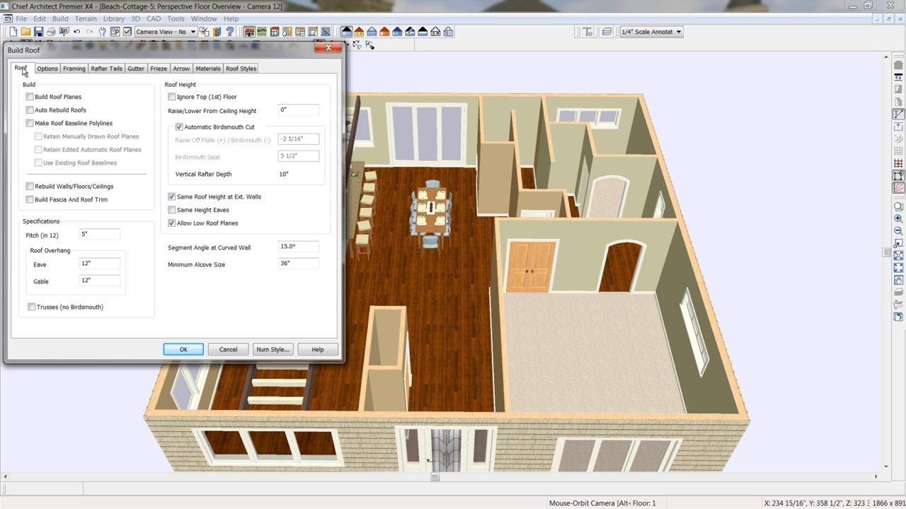
{"action": "double_click", "coordinate": [97, 233]}
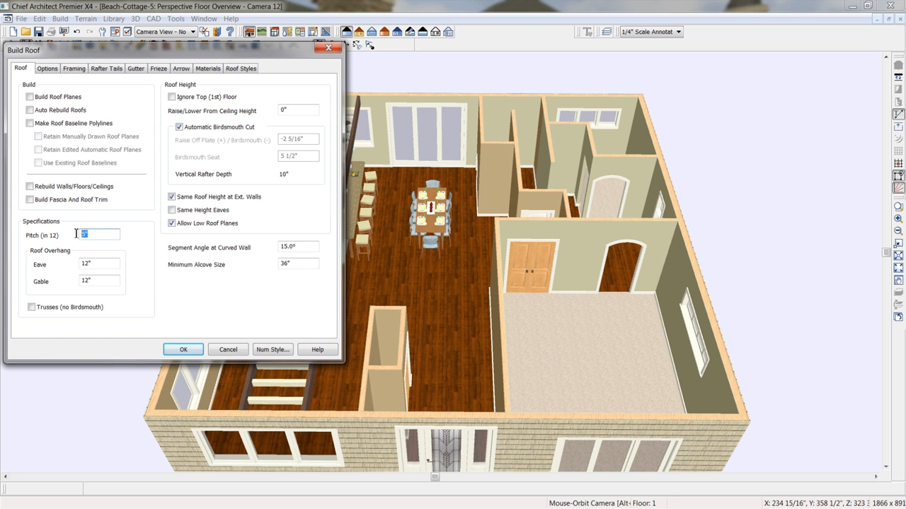
{"action": "left_click", "coordinate": [107, 265]}
{"action": "left_click_drag", "start_coordinate": [101, 264], "coordinate": [75, 261]}
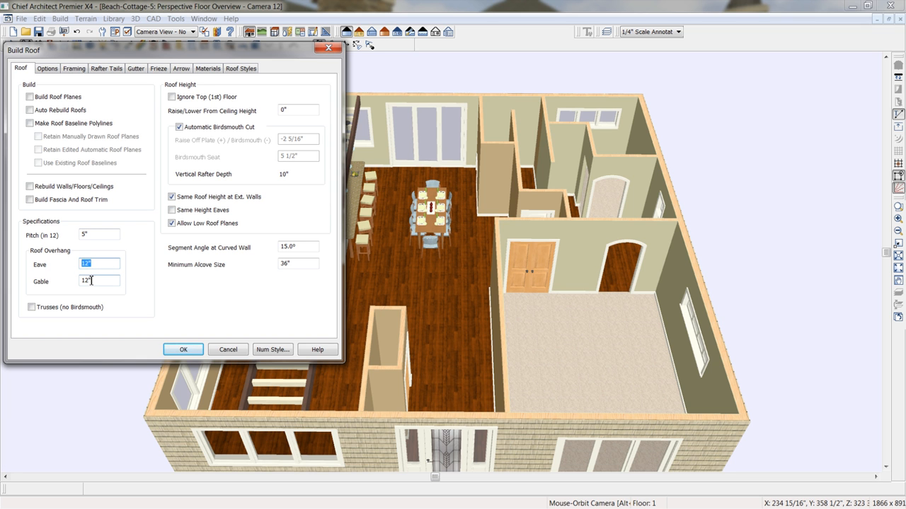
{"action": "left_click", "coordinate": [48, 70]}
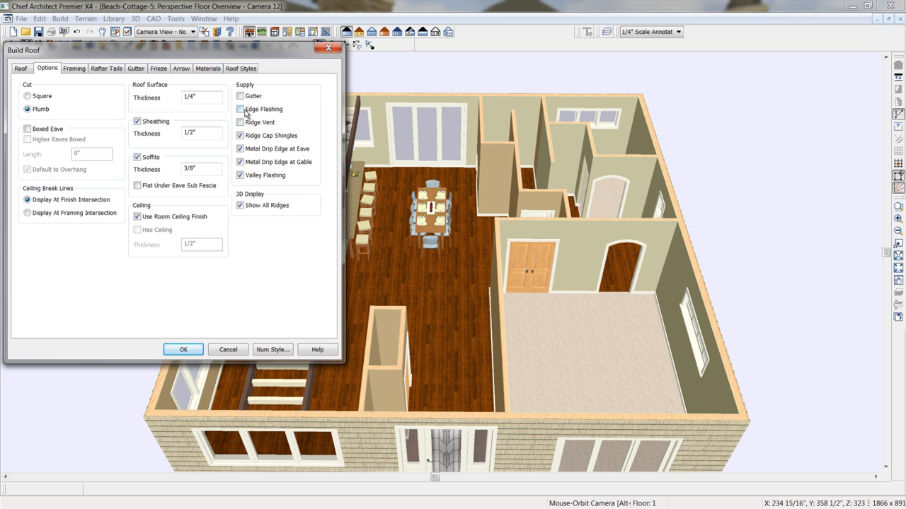
{"action": "left_click", "coordinate": [74, 68]}
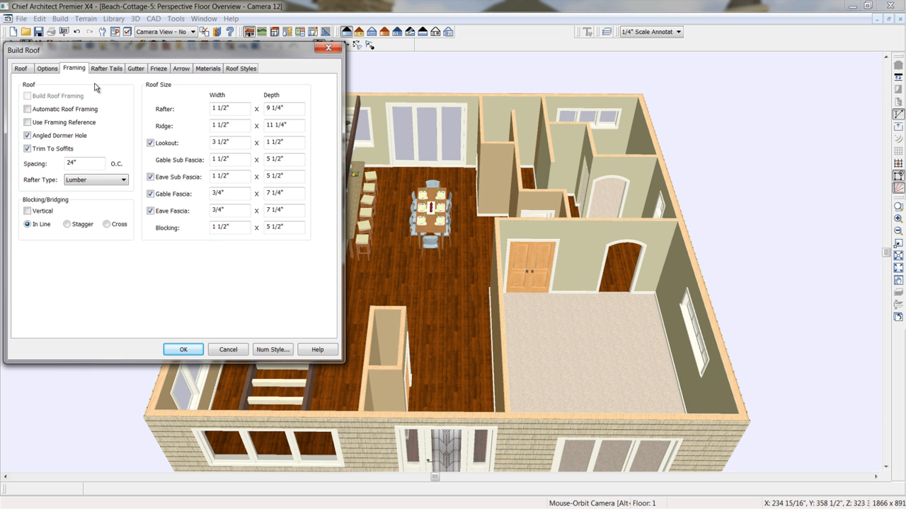
Build roof planes over the Beach-Cottage-5 house with Auto Rebuild Roofs turned on
{"action": "left_click", "coordinate": [21, 69]}
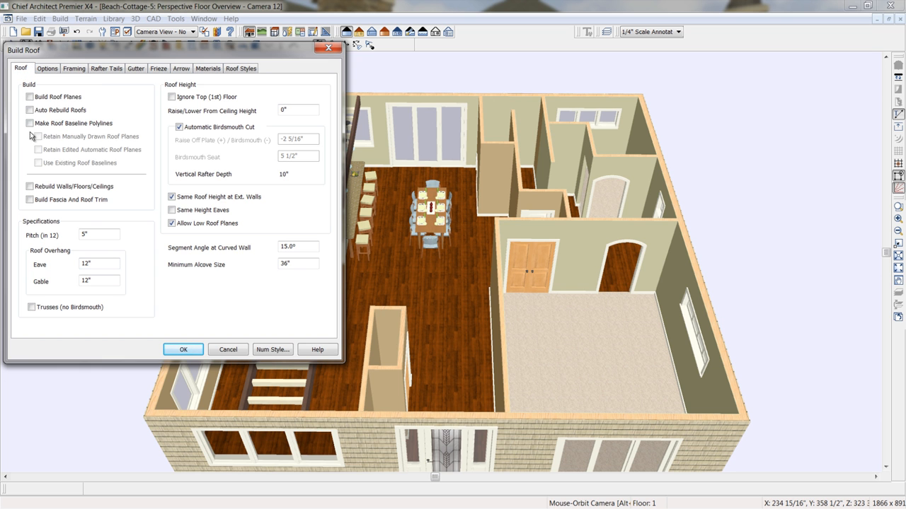
{"action": "left_click", "coordinate": [30, 97]}
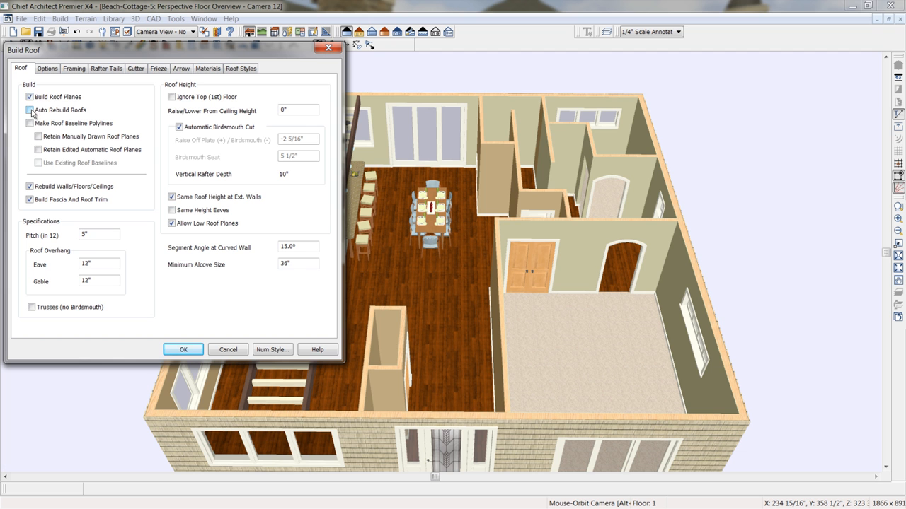
{"action": "left_click", "coordinate": [30, 110]}
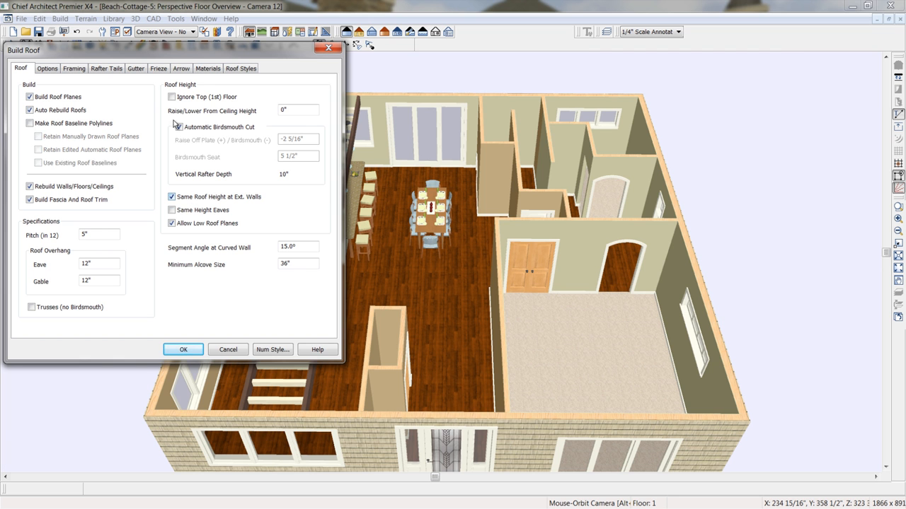
{"action": "left_click", "coordinate": [184, 349]}
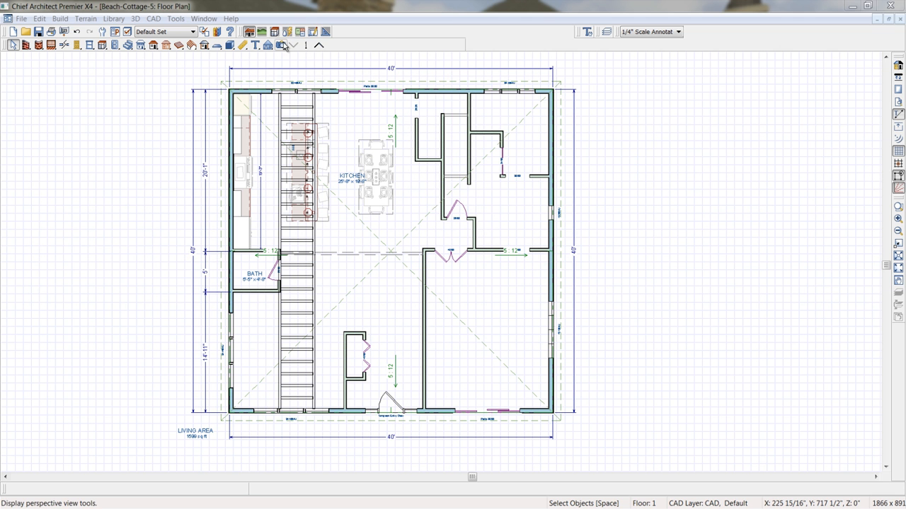
Open a perspective full overview of the house and orbit it to examine the new hip roof up close
{"action": "left_click", "coordinate": [283, 46]}
{"action": "left_click", "coordinate": [371, 47]}
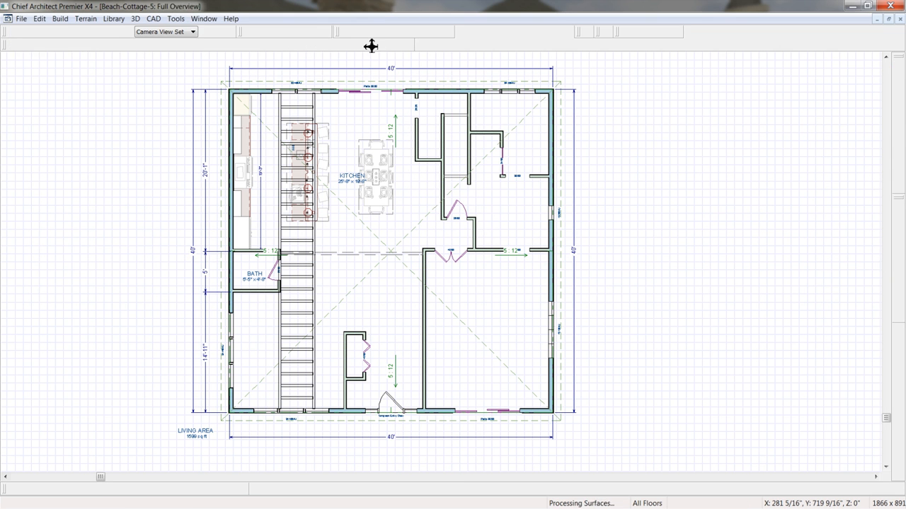
{"action": "left_click_drag", "start_coordinate": [492, 238], "coordinate": [449, 218]}
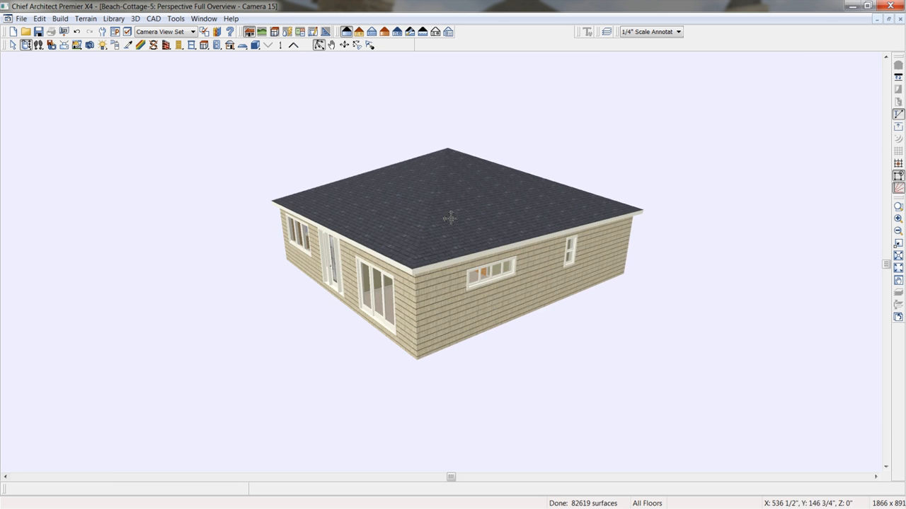
{"action": "scroll", "coordinate": [450, 218], "scroll_direction": "up", "scroll_amount": 5}
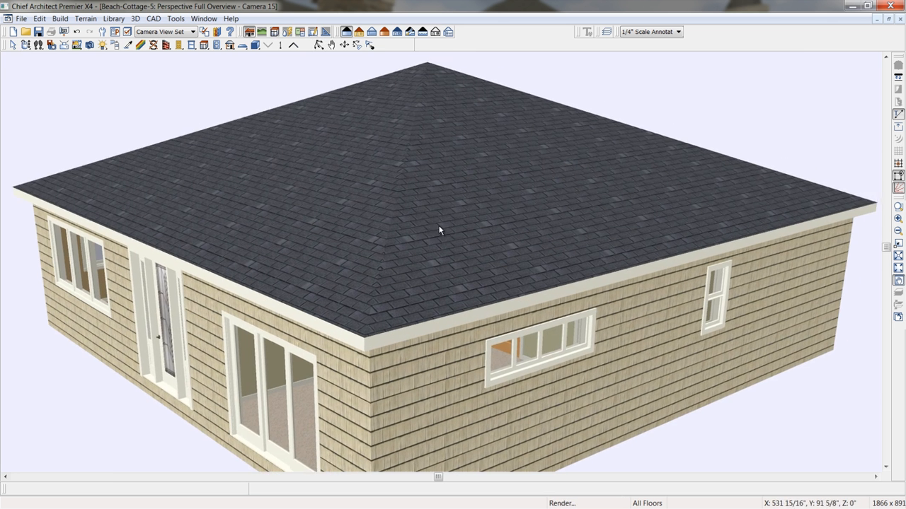
View the whole house in the Glass House rendering technique, and return to Standard rendering
{"action": "left_click", "coordinate": [371, 31]}
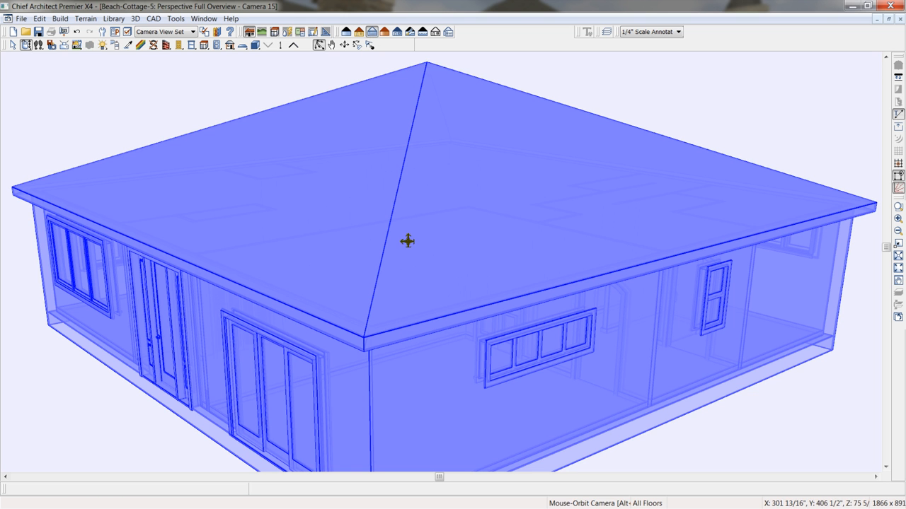
{"action": "left_click_drag", "start_coordinate": [409, 243], "coordinate": [430, 251]}
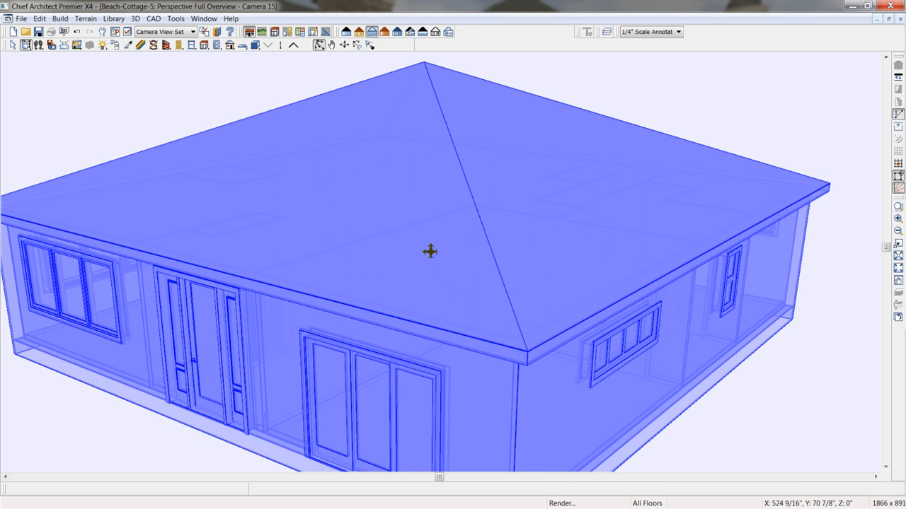
{"action": "left_click", "coordinate": [346, 33]}
Try changing the exterior side wall with the two small windows to a gable wall, and change it back to a hip wall
{"action": "left_click", "coordinate": [573, 357]}
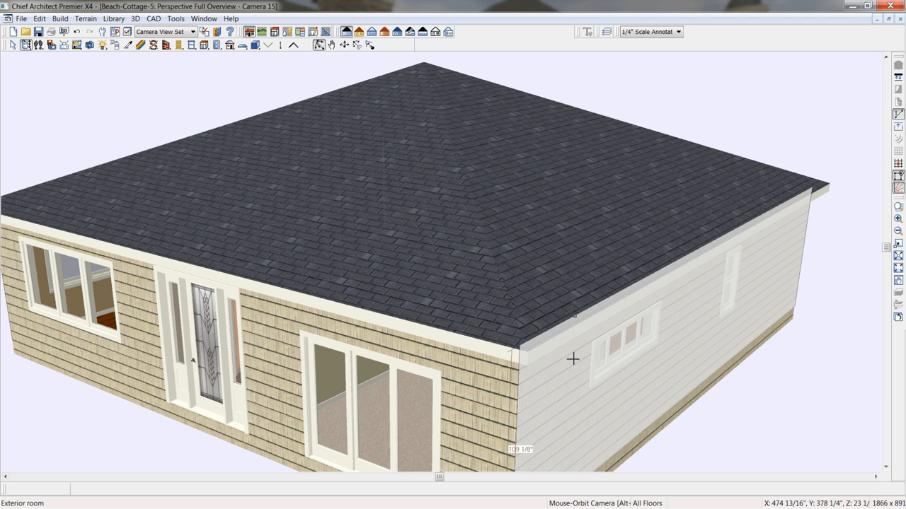
{"action": "left_click", "coordinate": [534, 248]}
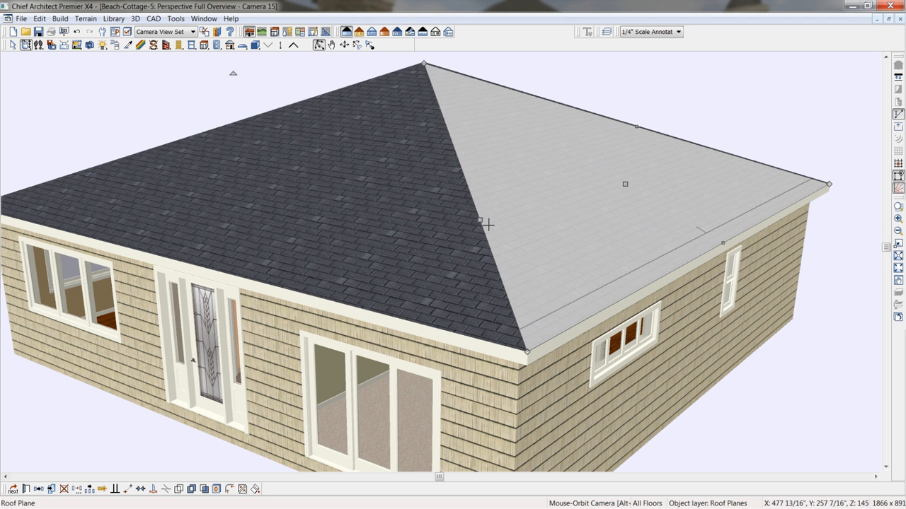
{"action": "mouse_move", "coordinate": [480, 219]}
{"action": "left_mouse_down"}
{"action": "mouse_move", "coordinate": [528, 210]}
{"action": "mouse_move", "coordinate": [491, 208]}
{"action": "left_mouse_up"}
{"action": "left_click", "coordinate": [568, 370]}
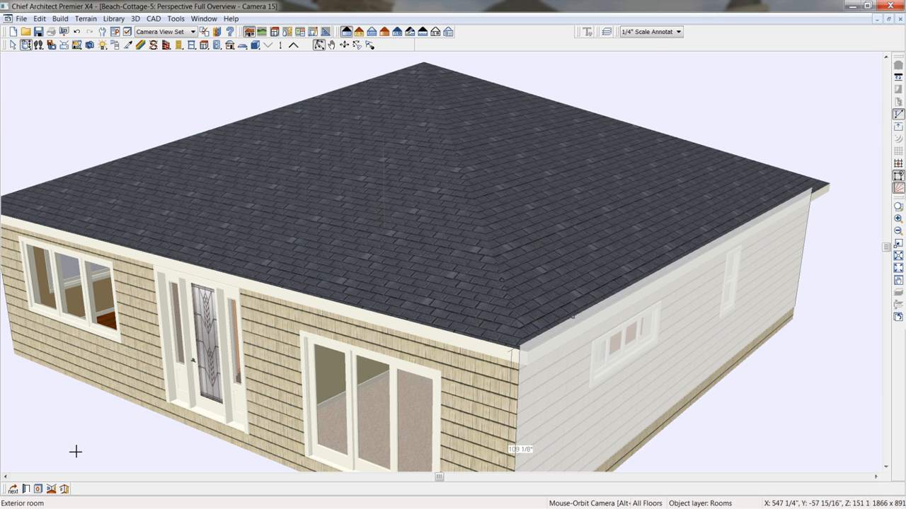
{"action": "key", "text": "Tab"}
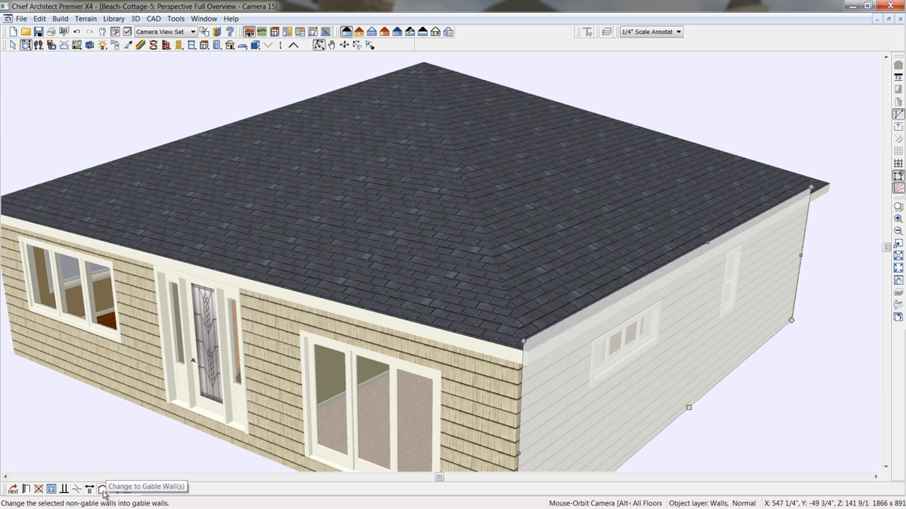
{"action": "left_click", "coordinate": [102, 490]}
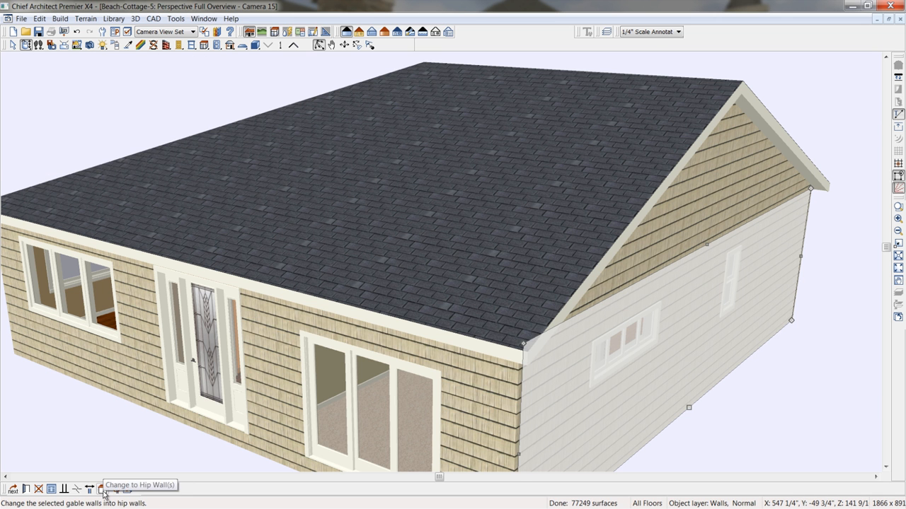
{"action": "left_click", "coordinate": [104, 493]}
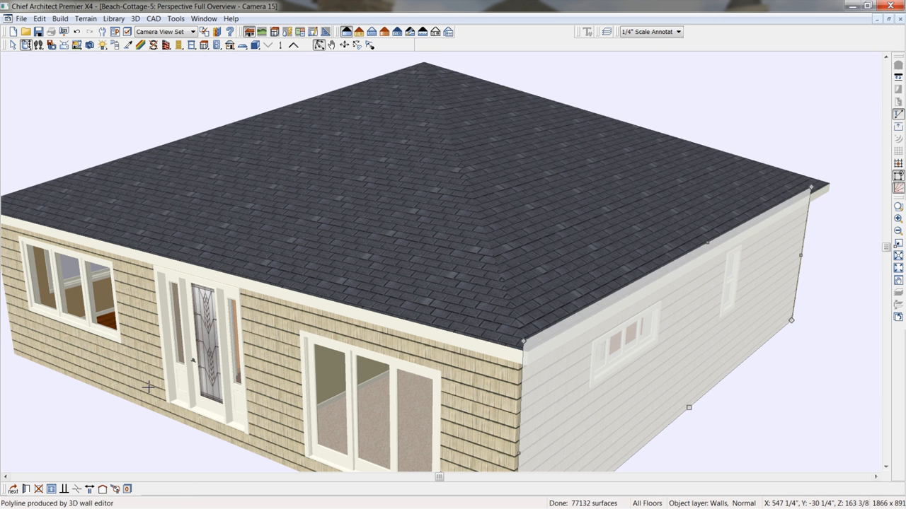
Build a foundation of walls with footings under the house, with Auto Rebuild Foundation turned on
{"action": "left_click_drag", "start_coordinate": [232, 295], "coordinate": [333, 266]}
{"action": "left_click_drag", "start_coordinate": [372, 304], "coordinate": [328, 293]}
{"action": "key", "text": "space"}
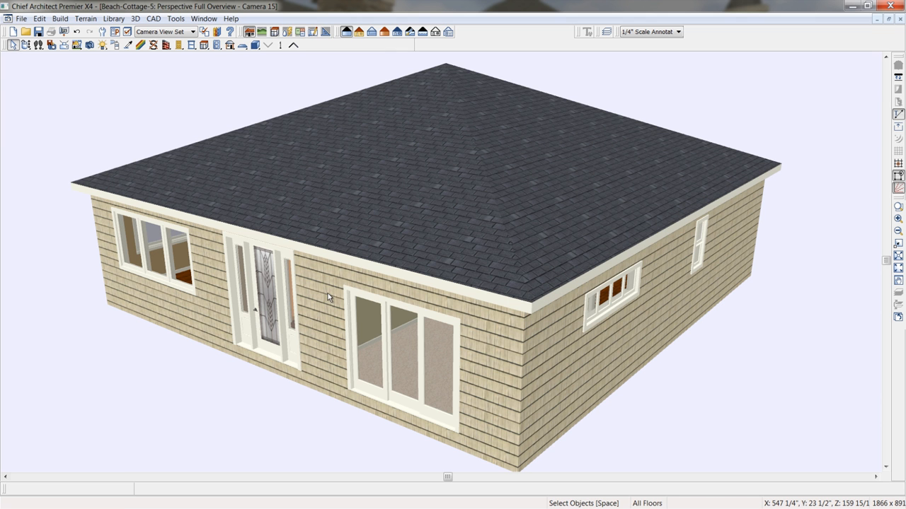
{"action": "left_click", "coordinate": [61, 19]}
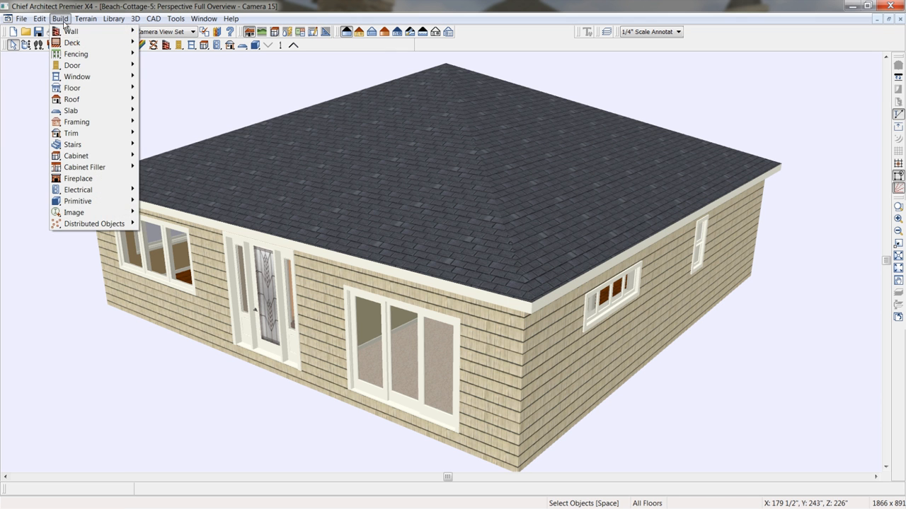
{"action": "mouse_move", "coordinate": [64, 90]}
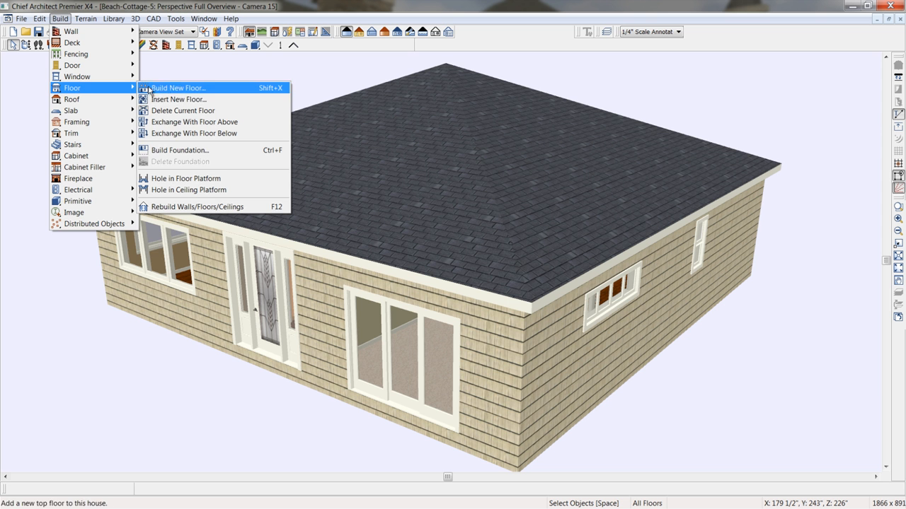
{"action": "left_click", "coordinate": [186, 150]}
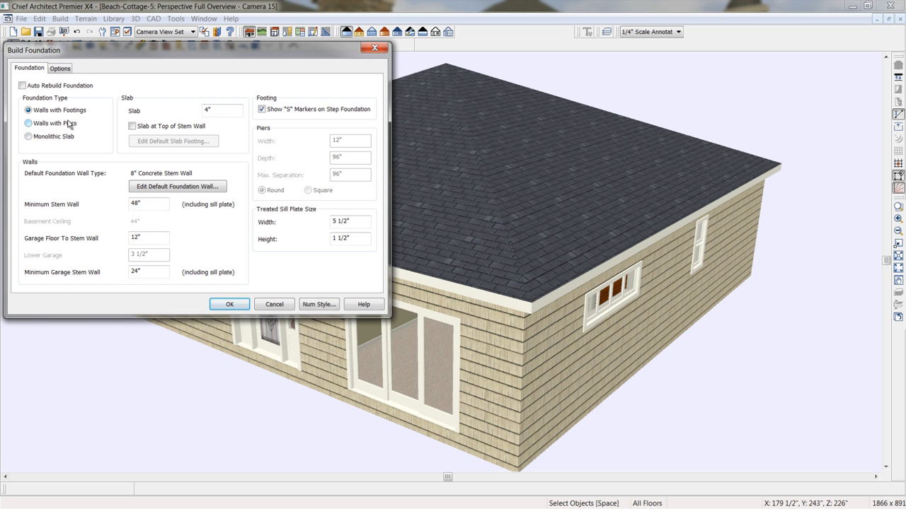
{"action": "double_click", "coordinate": [150, 205]}
{"action": "left_click", "coordinate": [24, 86]}
{"action": "left_click", "coordinate": [229, 305]}
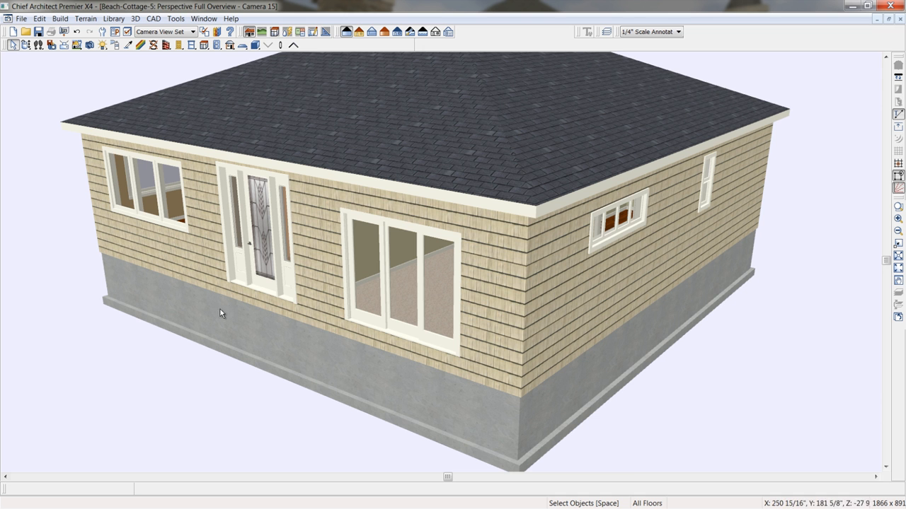
{"action": "middle_click_drag", "start_coordinate": [326, 149], "coordinate": [356, 216]}
{"action": "key", "text": "space"}
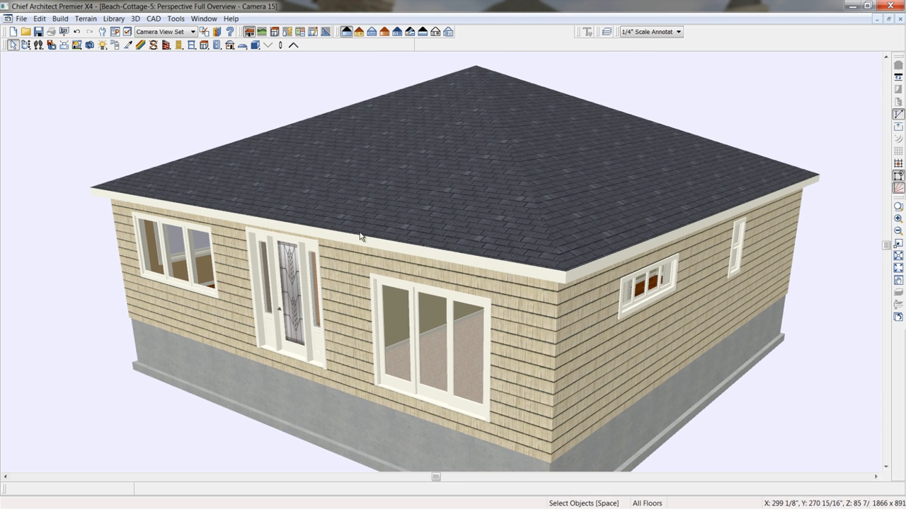
Return to the floor plan and examine the foundation walls generated beneath the bath on floor 0
{"action": "left_click", "coordinate": [900, 19]}
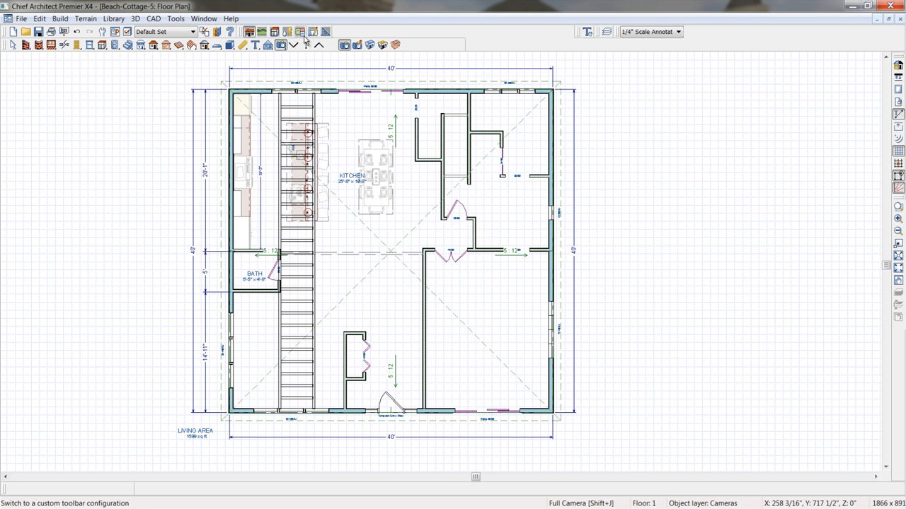
{"action": "left_click", "coordinate": [295, 45]}
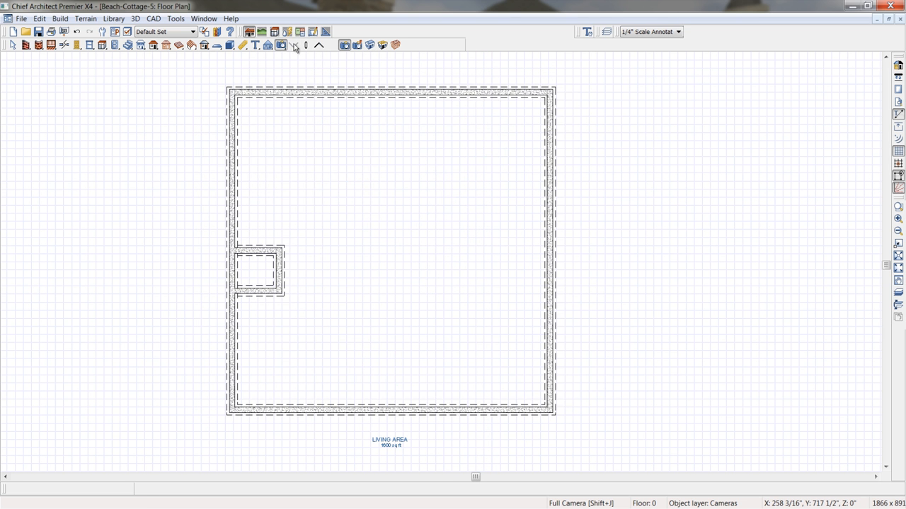
{"action": "scroll", "coordinate": [312, 274], "scroll_direction": "up", "scroll_amount": 1}
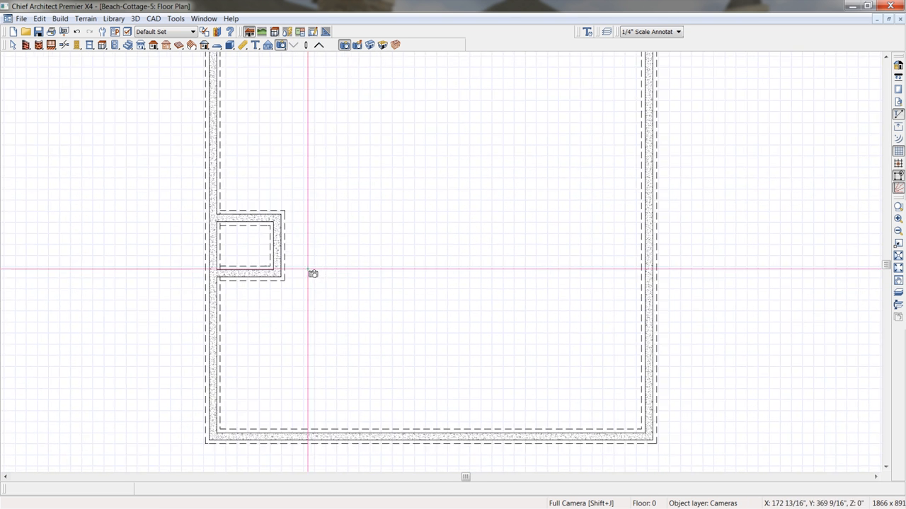
{"action": "scroll", "coordinate": [313, 274], "scroll_direction": "up", "scroll_amount": 1}
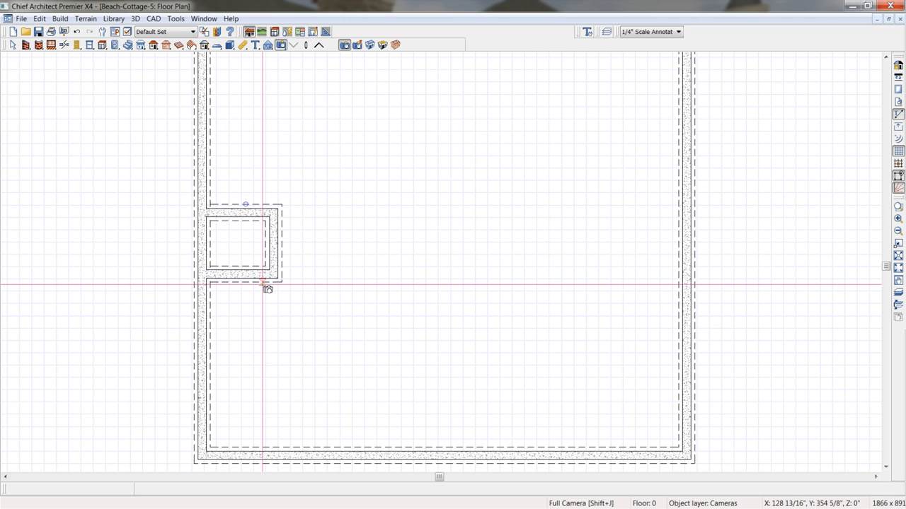
{"action": "middle_click_drag", "start_coordinate": [295, 283], "coordinate": [303, 306]}
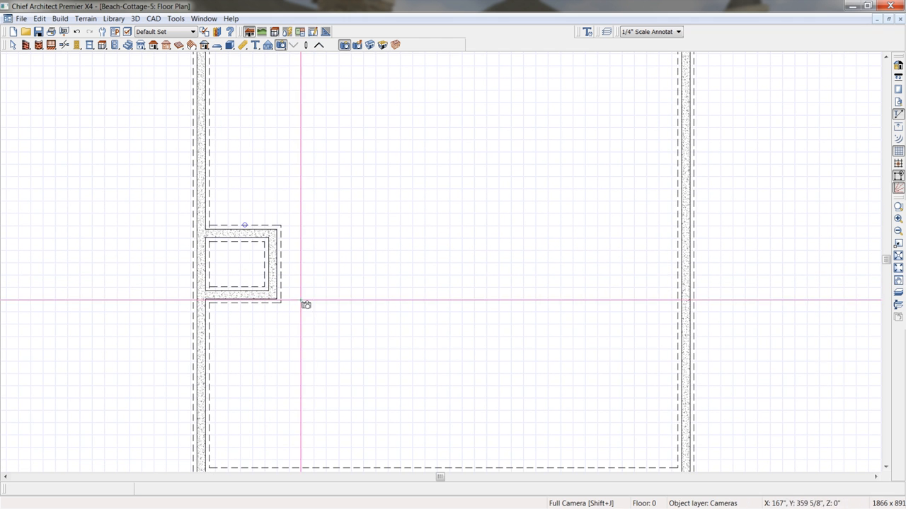
On floor 1, check the Structure and Foundation settings, including Bearing Wall, of the bath wall farthest from the kitchen
{"action": "left_click", "coordinate": [317, 45]}
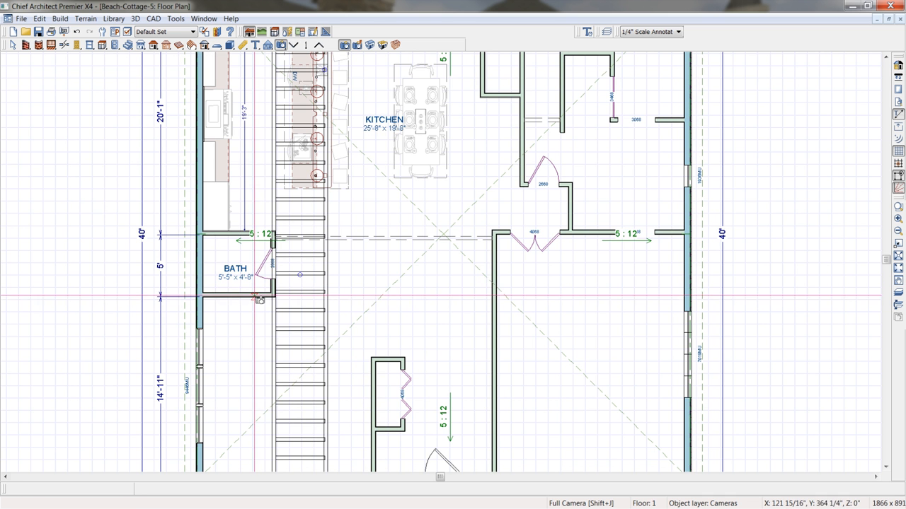
{"action": "scroll", "coordinate": [258, 298], "scroll_direction": "up", "scroll_amount": 2}
{"action": "left_click", "coordinate": [254, 296]}
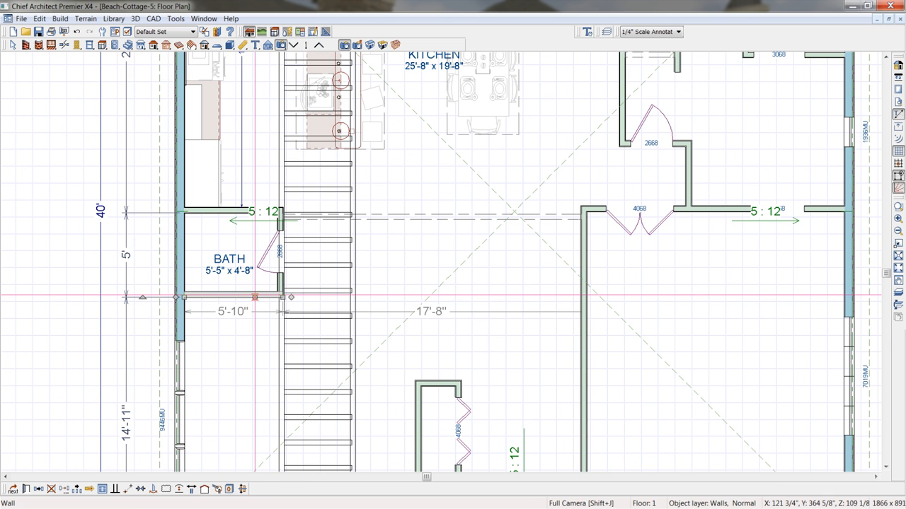
{"action": "double_click", "coordinate": [259, 296]}
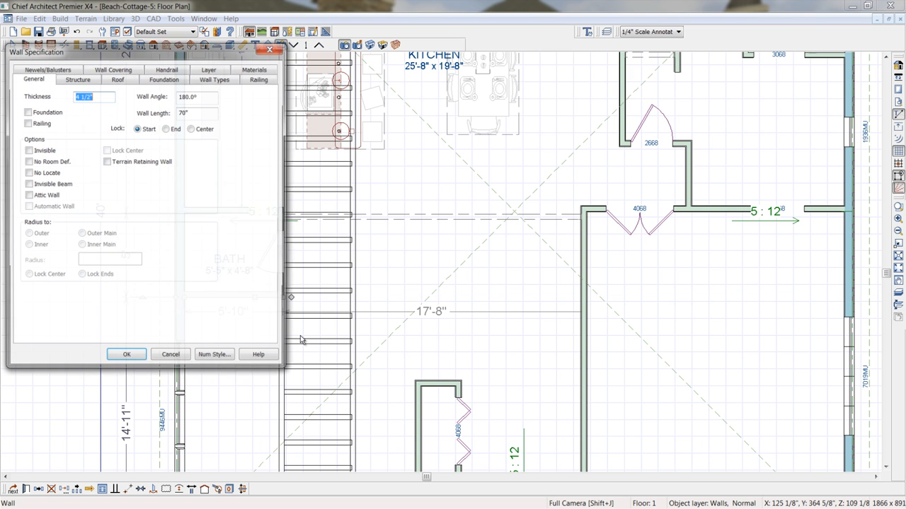
{"action": "left_click", "coordinate": [85, 82]}
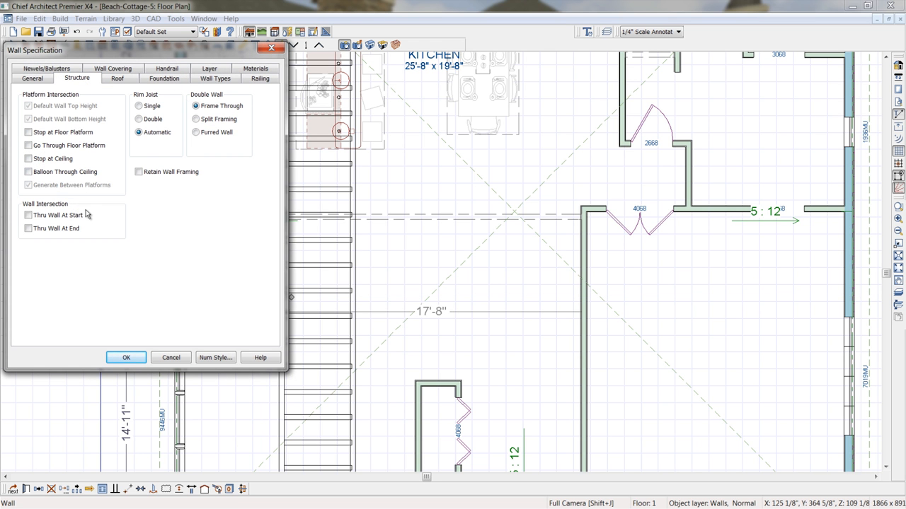
{"action": "left_click", "coordinate": [152, 80]}
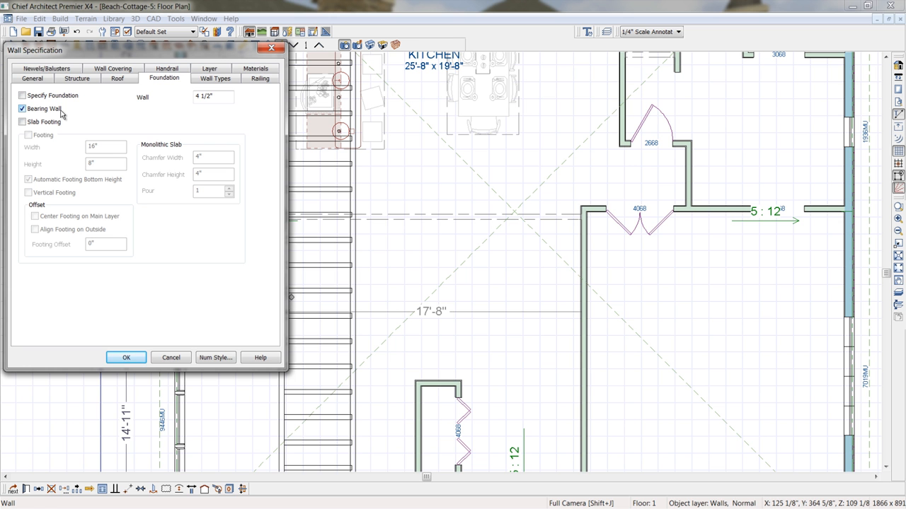
{"action": "left_click", "coordinate": [271, 48]}
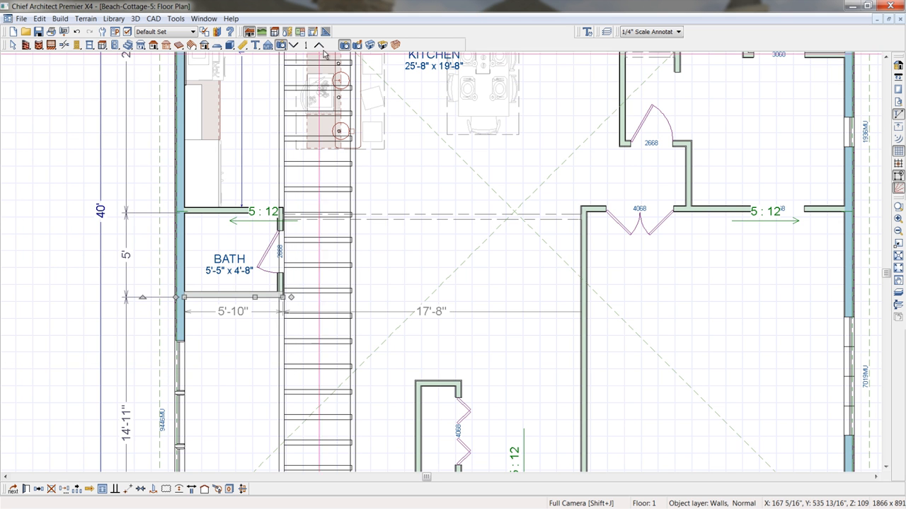
View floor 0 in a 3D floor overview, inspect the stem walls and footings from several angles, and return to the plan
{"action": "left_click", "coordinate": [293, 44]}
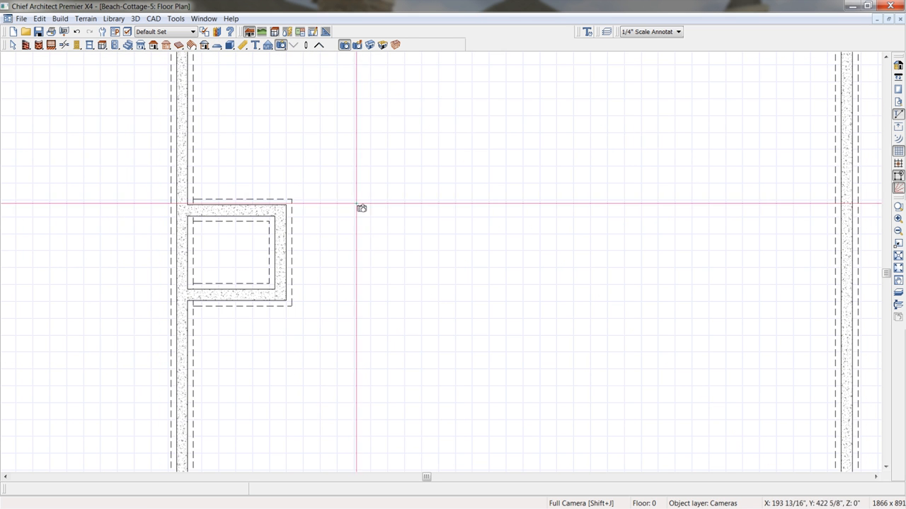
{"action": "scroll", "coordinate": [397, 302], "scroll_direction": "down", "scroll_amount": 5}
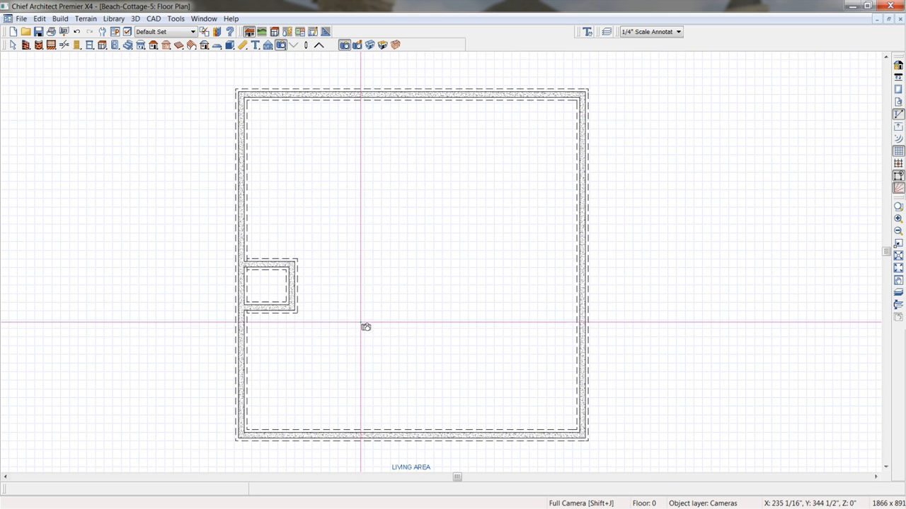
{"action": "left_click", "coordinate": [382, 45]}
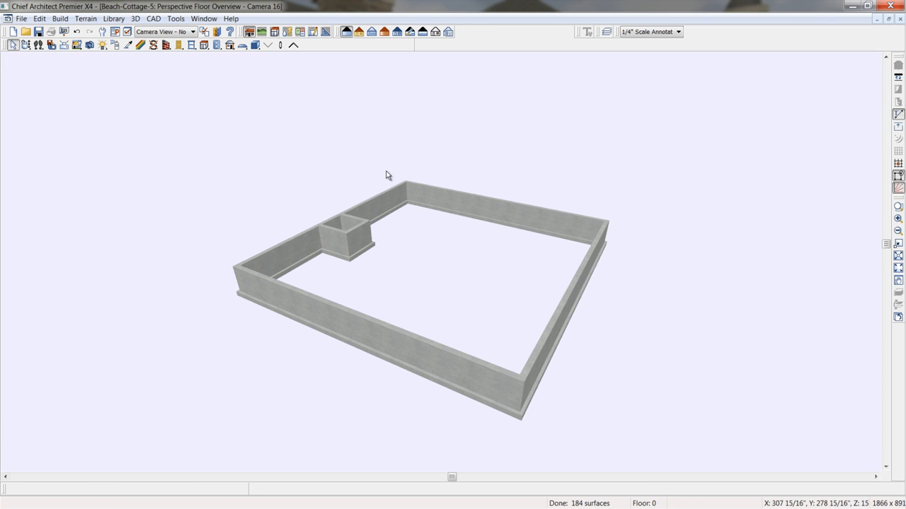
{"action": "left_click", "coordinate": [25, 45]}
{"action": "left_click_drag", "start_coordinate": [299, 174], "coordinate": [474, 221]}
{"action": "scroll", "coordinate": [411, 354], "scroll_direction": "up", "scroll_amount": 5}
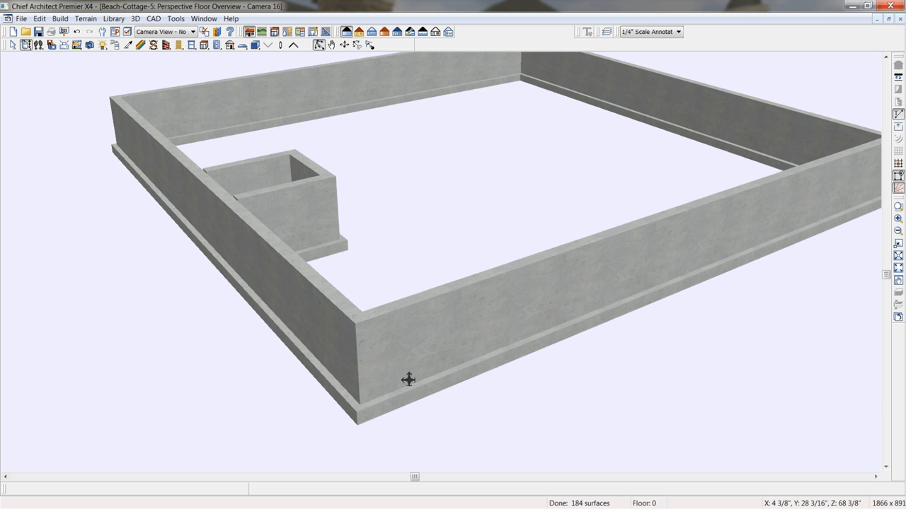
{"action": "scroll", "coordinate": [406, 388], "scroll_direction": "up", "scroll_amount": 2}
{"action": "scroll", "coordinate": [394, 331], "scroll_direction": "up", "scroll_amount": 2}
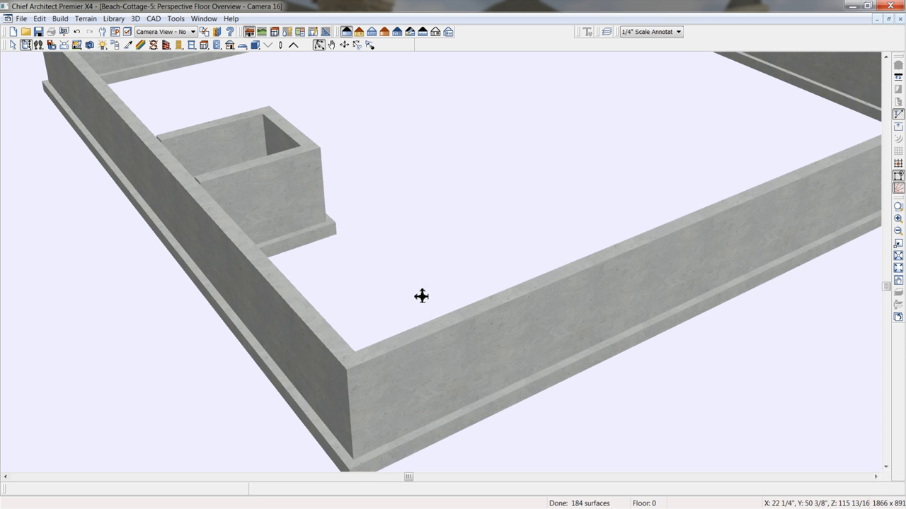
{"action": "scroll", "coordinate": [423, 315], "scroll_direction": "down", "scroll_amount": 2}
{"action": "scroll", "coordinate": [425, 317], "scroll_direction": "down", "scroll_amount": 1}
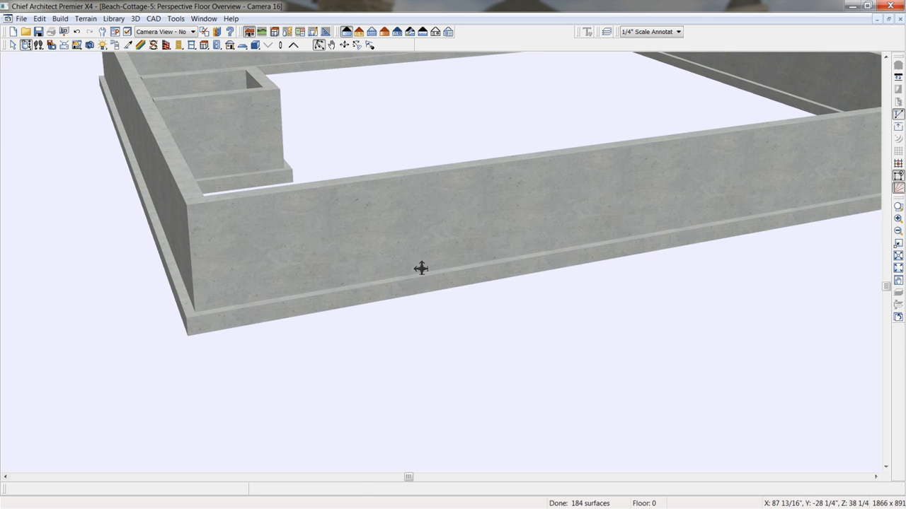
{"action": "scroll", "coordinate": [420, 266], "scroll_direction": "down", "scroll_amount": 2}
{"action": "left_click", "coordinate": [899, 20]}
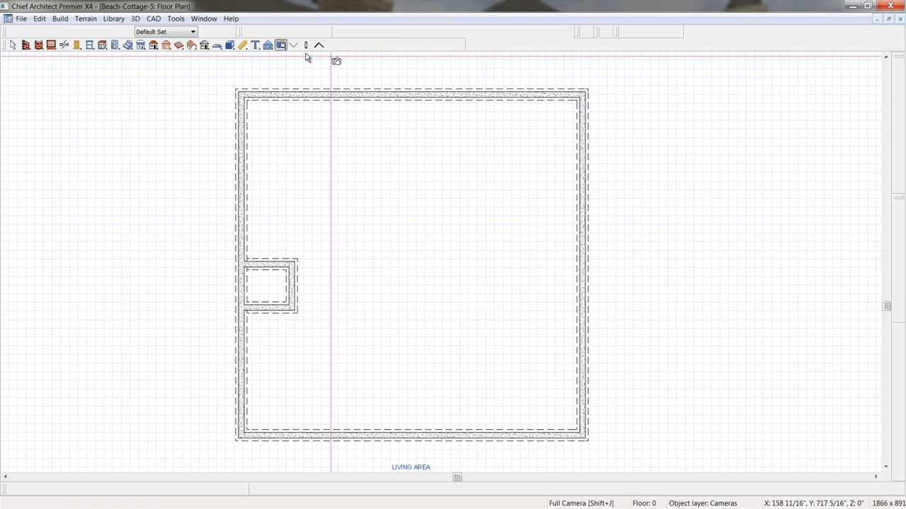
Calculate a materials list from all floors and review the stem wall, siding and heated area entries in its General category
{"action": "left_click", "coordinate": [175, 19]}
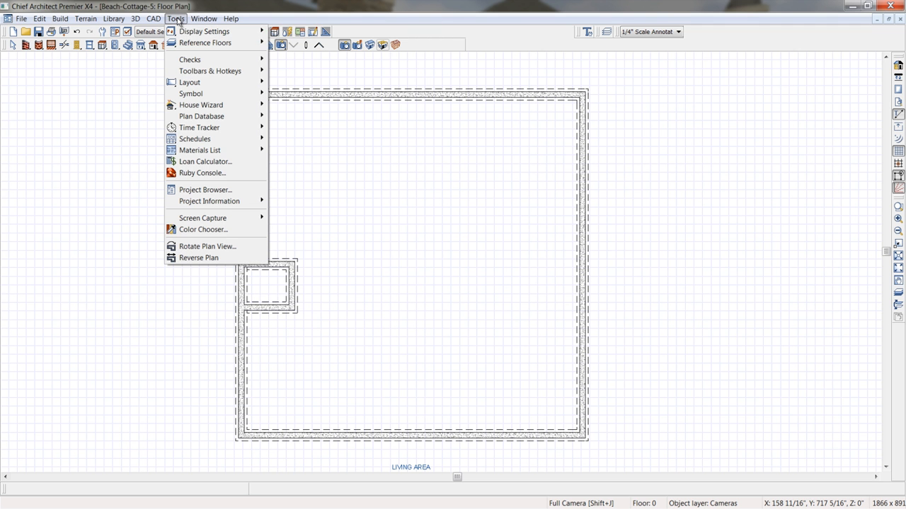
{"action": "mouse_move", "coordinate": [219, 152]}
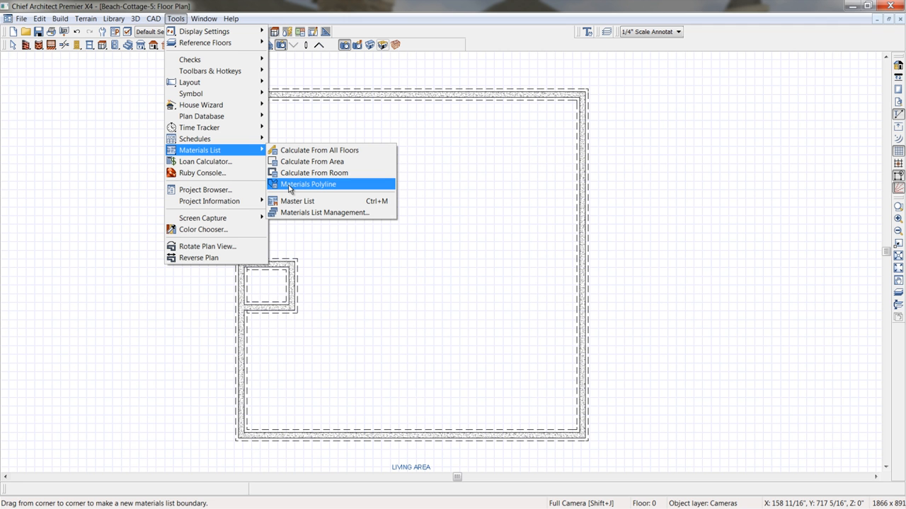
{"action": "left_click", "coordinate": [312, 151]}
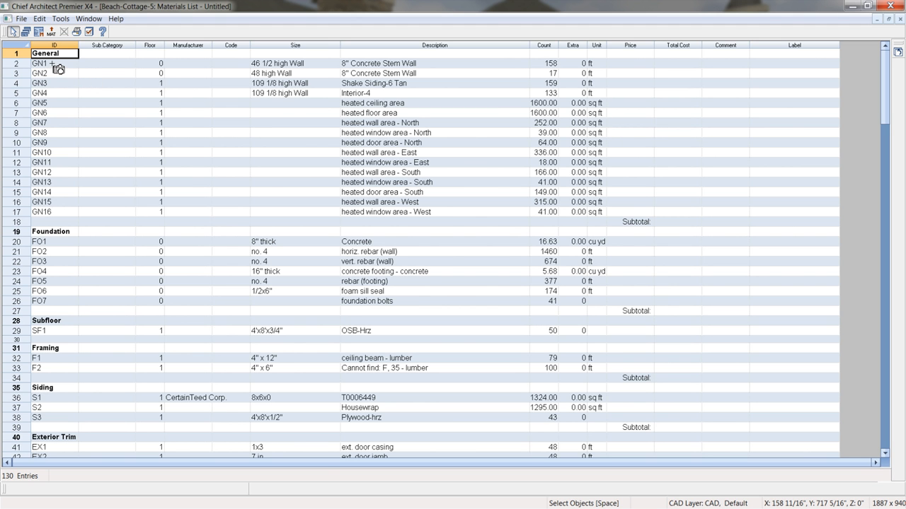
{"action": "left_click_drag", "start_coordinate": [65, 63], "coordinate": [393, 215]}
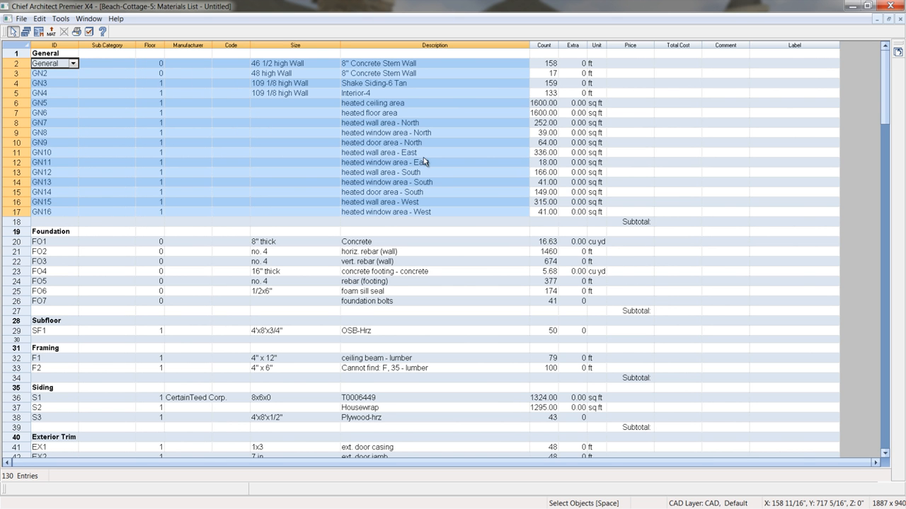
{"action": "left_click", "coordinate": [411, 66]}
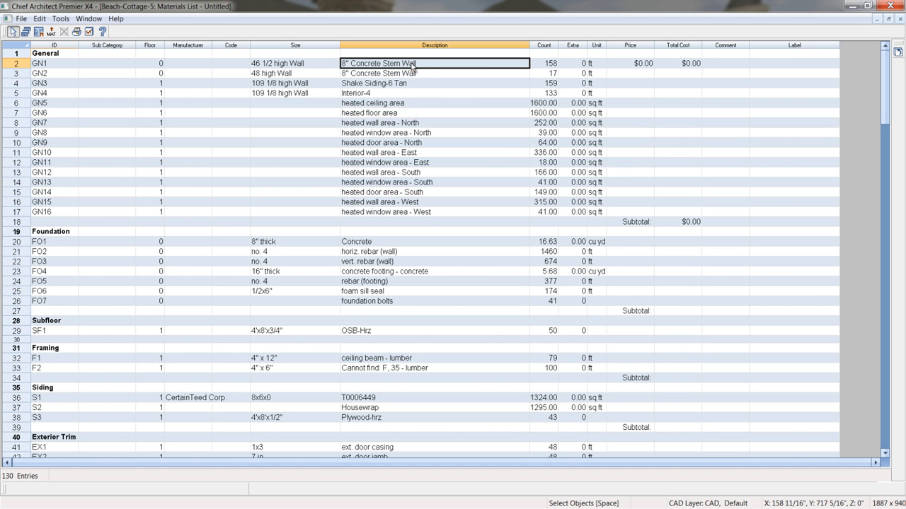
{"action": "left_click", "coordinate": [414, 104]}
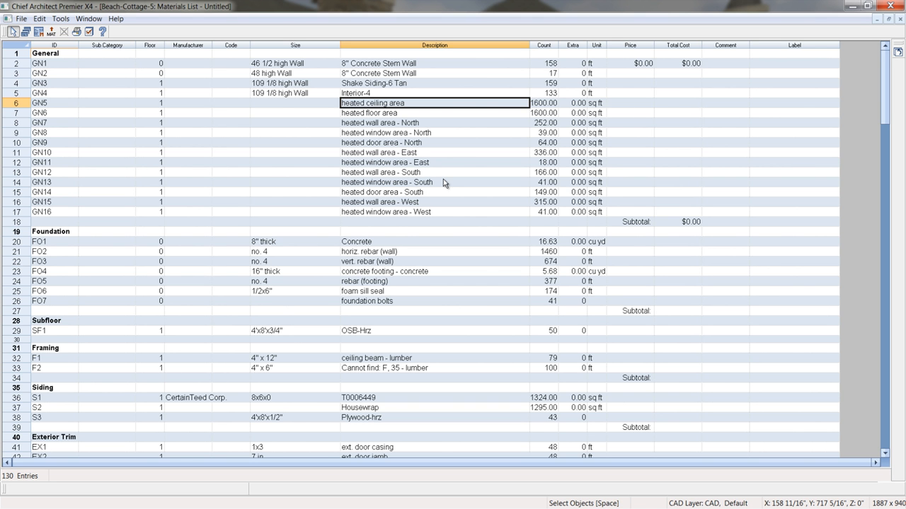
Set the price of the 8" thick Concrete entry in the Foundation category to $99.00 per cubic yard
{"action": "scroll", "coordinate": [440, 179], "scroll_direction": "down", "scroll_amount": 1}
{"action": "scroll", "coordinate": [375, 190], "scroll_direction": "down", "scroll_amount": 1}
{"action": "scroll", "coordinate": [372, 187], "scroll_direction": "down", "scroll_amount": 1}
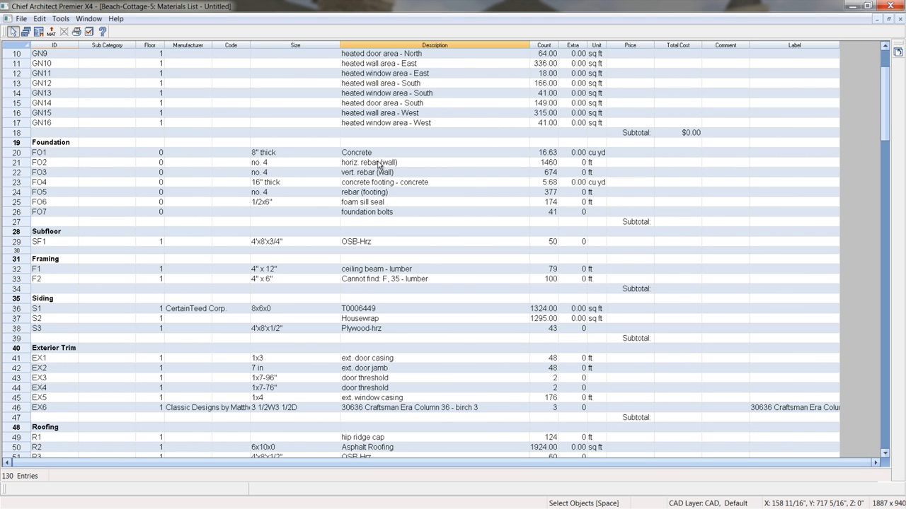
{"action": "left_click", "coordinate": [61, 146]}
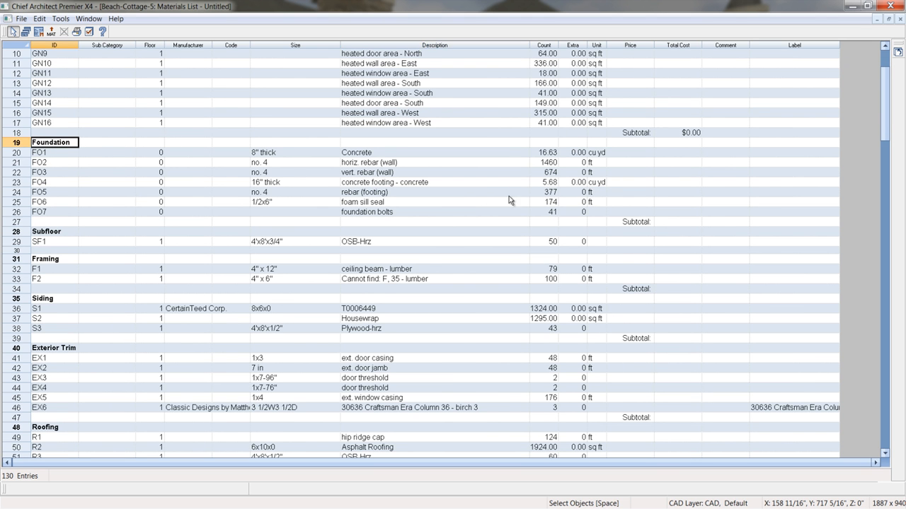
{"action": "left_click", "coordinate": [411, 156]}
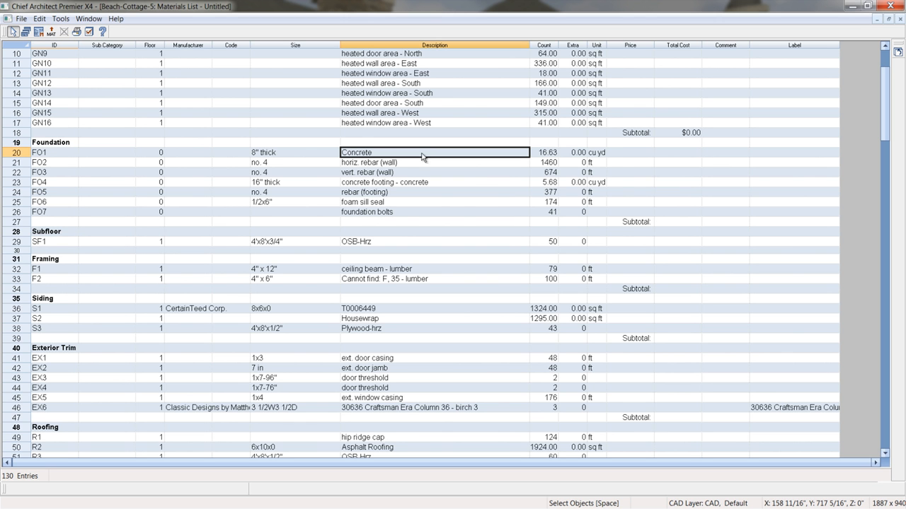
{"action": "left_click", "coordinate": [550, 155]}
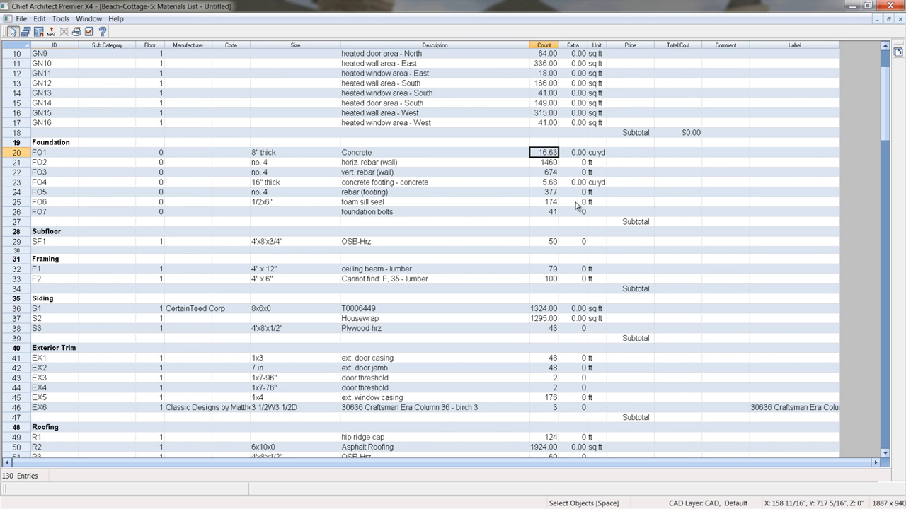
{"action": "left_click", "coordinate": [626, 152]}
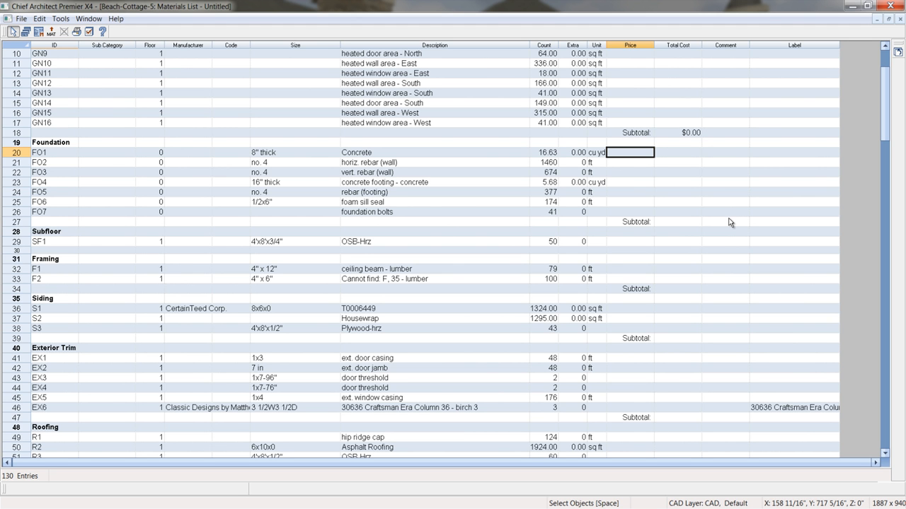
{"action": "type", "text": "99"}
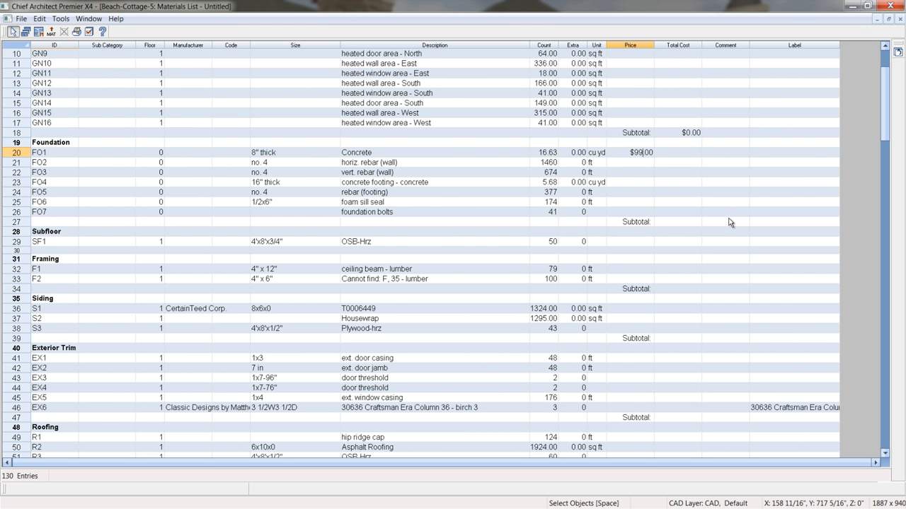
{"action": "key", "text": "Return"}
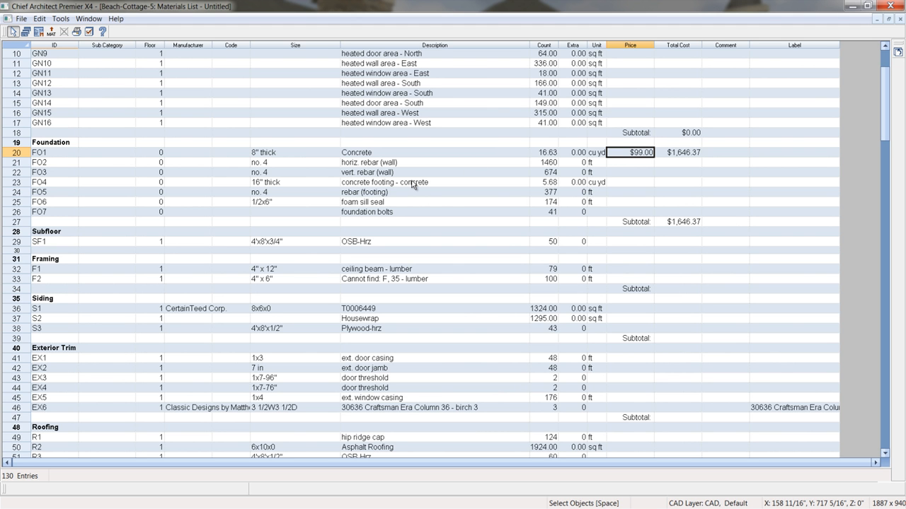
Set the price of the 16" thick concrete footing in the Foundation category to $99.00 per cubic yard
{"action": "key", "text": "Left"}
{"action": "key", "text": "Left"}
{"action": "key", "text": "Left"}
{"action": "key", "text": "Left"}
{"action": "key", "text": "Left"}
{"action": "key", "text": "Right"}
{"action": "key", "text": "Down"}
{"action": "key", "text": "Down"}
{"action": "key", "text": "Down"}
{"action": "key", "text": "Down"}
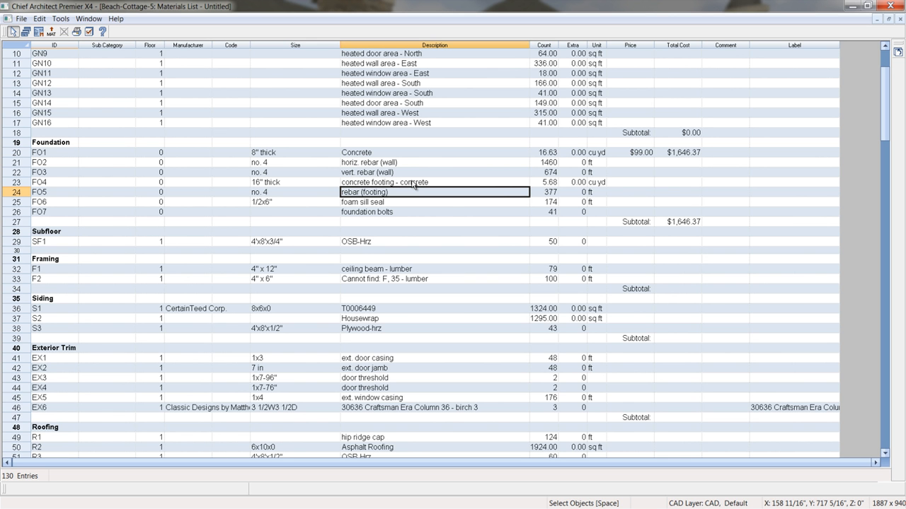
{"action": "key", "text": "Up"}
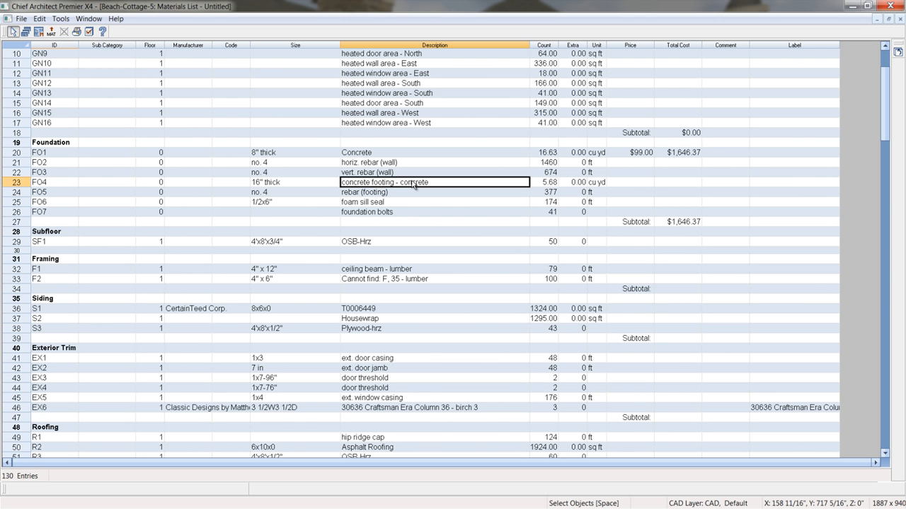
{"action": "key", "text": "Right"}
{"action": "key", "text": "Right"}
{"action": "key", "text": "Right"}
{"action": "key", "text": "Right"}
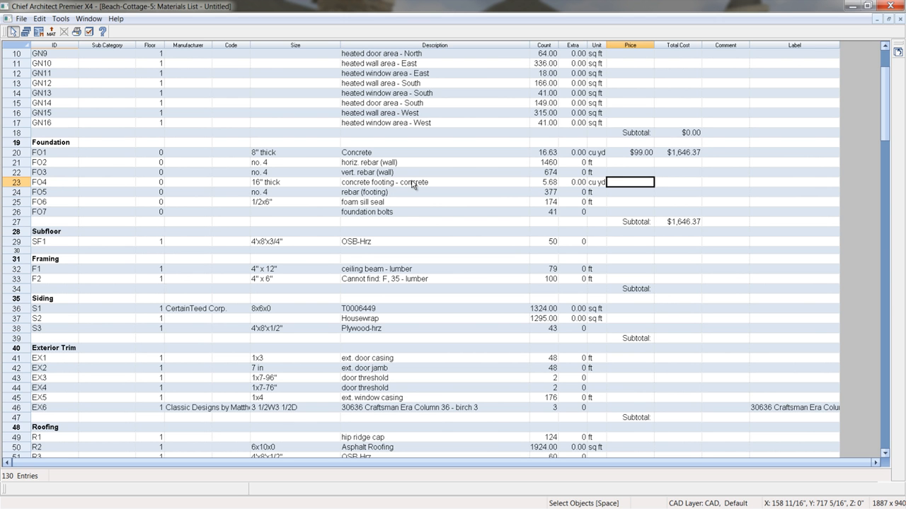
{"action": "type", "text": "99"}
{"action": "key", "text": "Return"}
Review the remaining materials list categories from Subfloor through Furniture, and close the list
{"action": "left_click", "coordinate": [391, 244]}
{"action": "scroll", "coordinate": [402, 295], "scroll_direction": "down", "scroll_amount": 2}
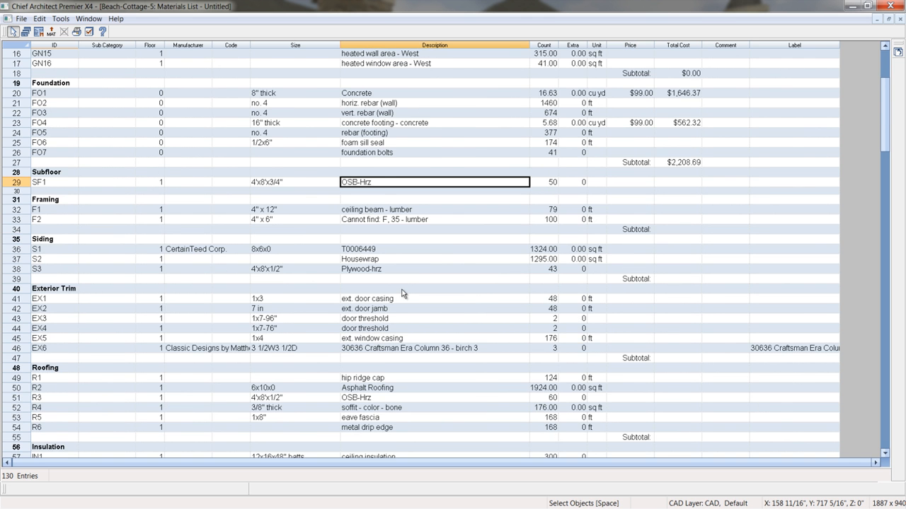
{"action": "left_click", "coordinate": [389, 213]}
{"action": "scroll", "coordinate": [383, 245], "scroll_direction": "down", "scroll_amount": 5}
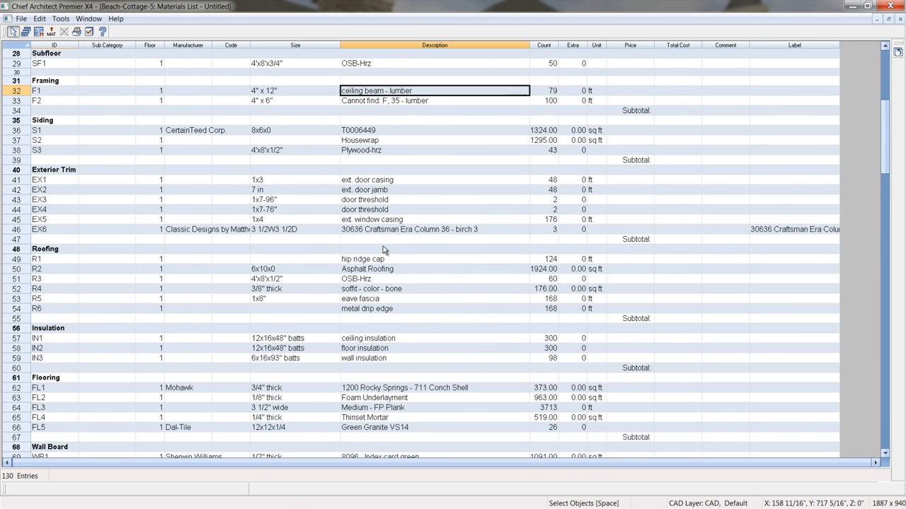
{"action": "scroll", "coordinate": [383, 250], "scroll_direction": "down", "scroll_amount": 2}
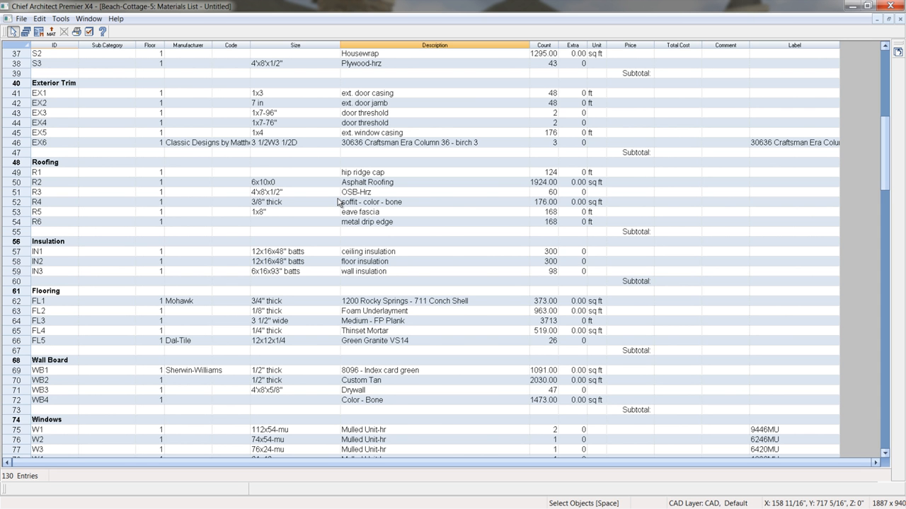
{"action": "scroll", "coordinate": [366, 198], "scroll_direction": "down", "scroll_amount": 7}
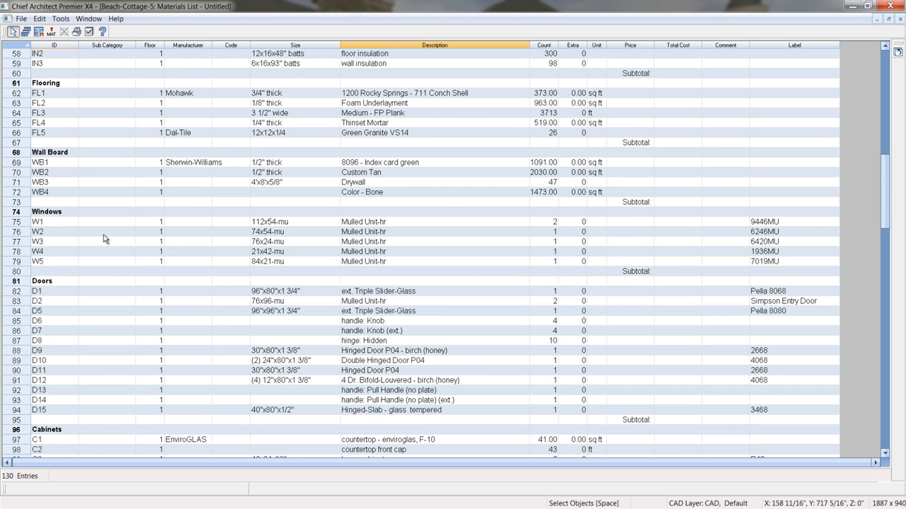
{"action": "left_click", "coordinate": [64, 211]}
{"action": "scroll", "coordinate": [98, 220], "scroll_direction": "down", "scroll_amount": 1}
{"action": "scroll", "coordinate": [99, 221], "scroll_direction": "down", "scroll_amount": 10}
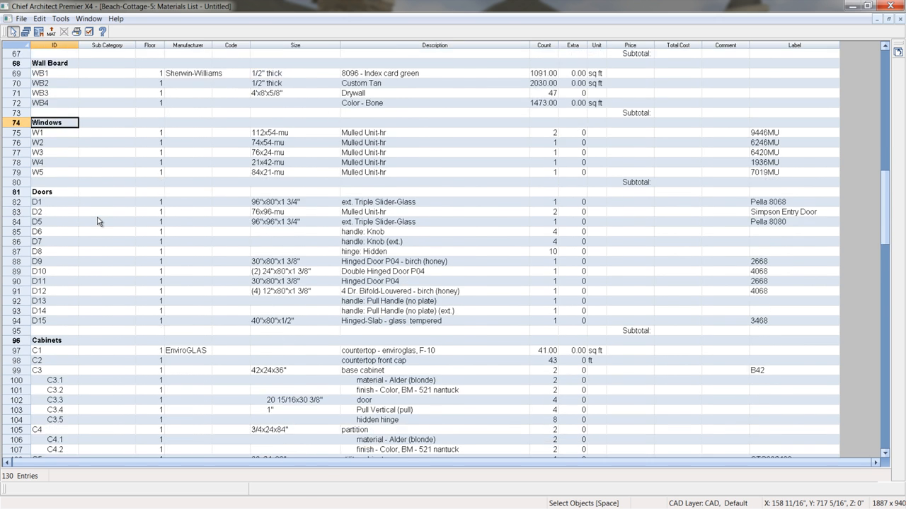
{"action": "scroll", "coordinate": [99, 222], "scroll_direction": "down", "scroll_amount": 7}
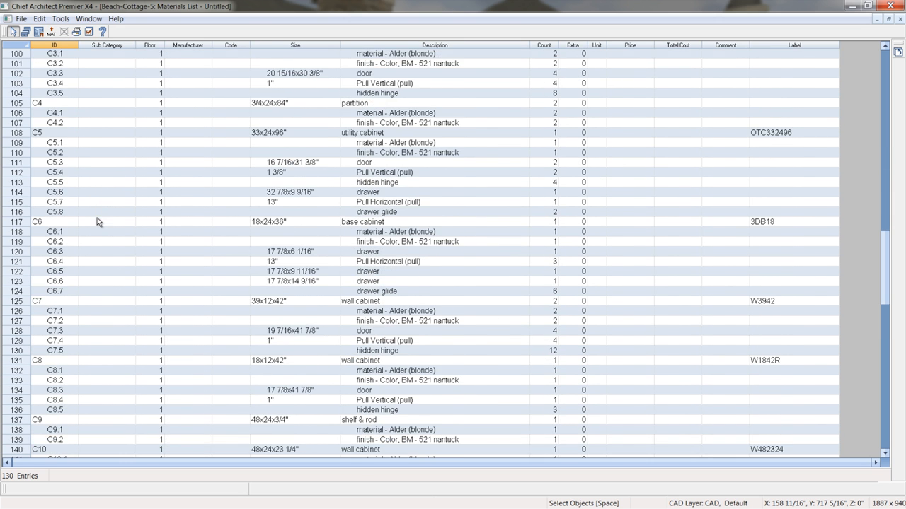
{"action": "scroll", "coordinate": [98, 220], "scroll_direction": "down", "scroll_amount": 9}
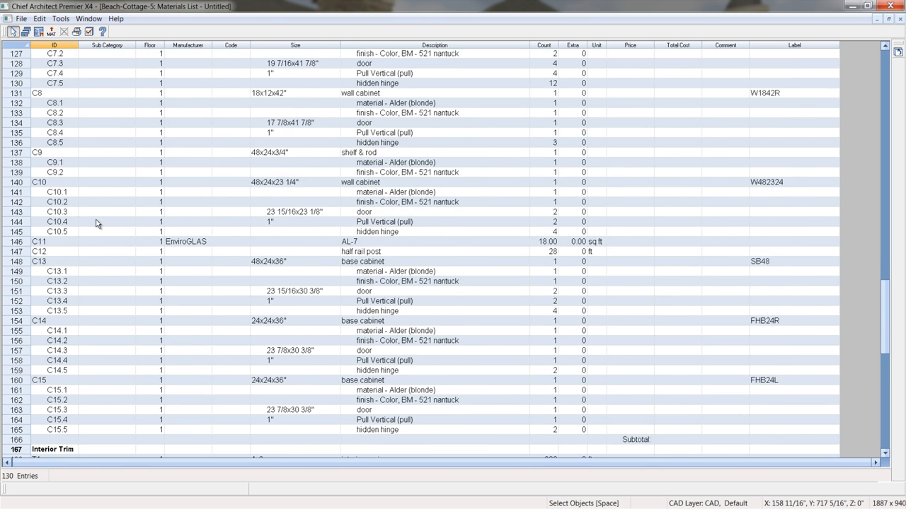
{"action": "scroll", "coordinate": [98, 221], "scroll_direction": "down", "scroll_amount": 5}
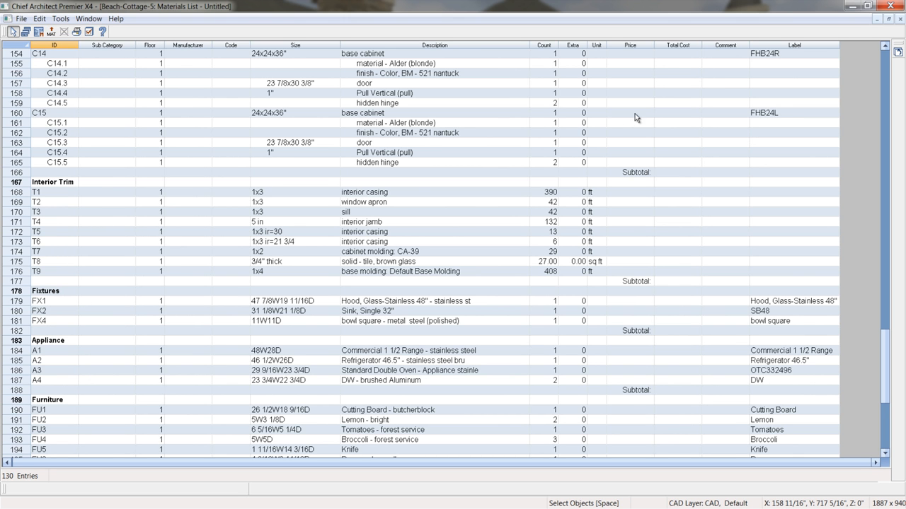
{"action": "left_click", "coordinate": [901, 19]}
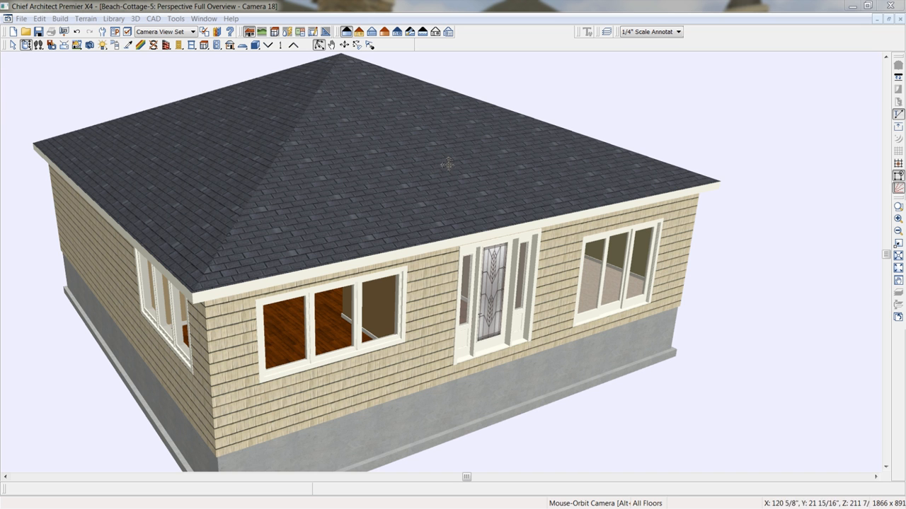
Open the Build Framing settings, turn on Build Floor Framing for the floor 1 subfloor, and check the 1st floor framing settings
{"action": "left_click", "coordinate": [61, 19]}
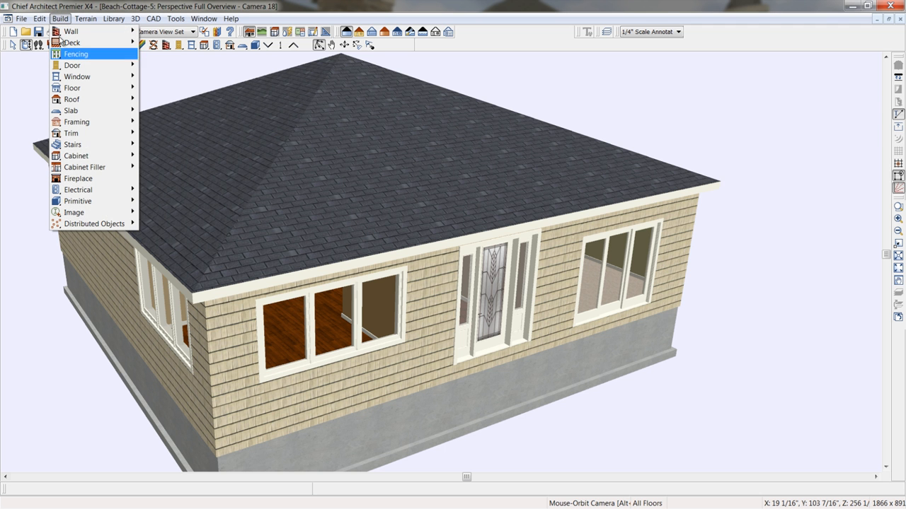
{"action": "mouse_move", "coordinate": [81, 123]}
{"action": "left_click", "coordinate": [164, 122]}
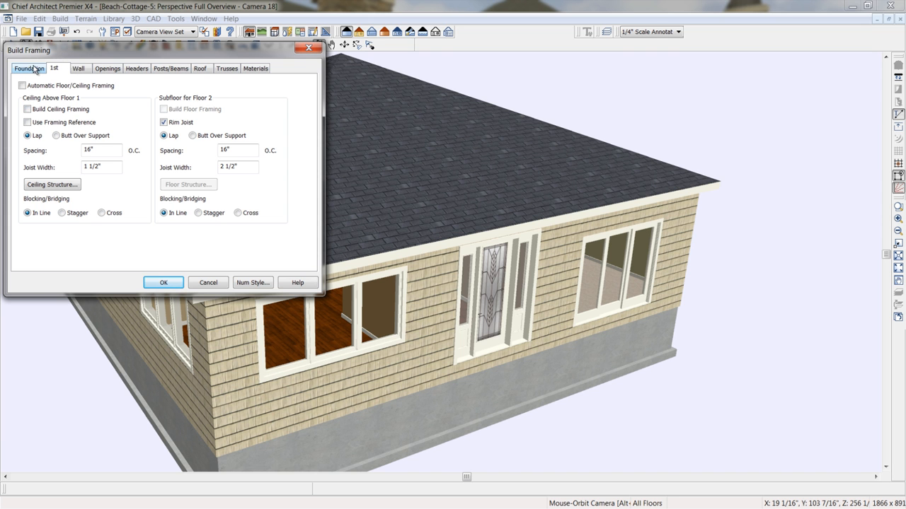
{"action": "left_click", "coordinate": [30, 69]}
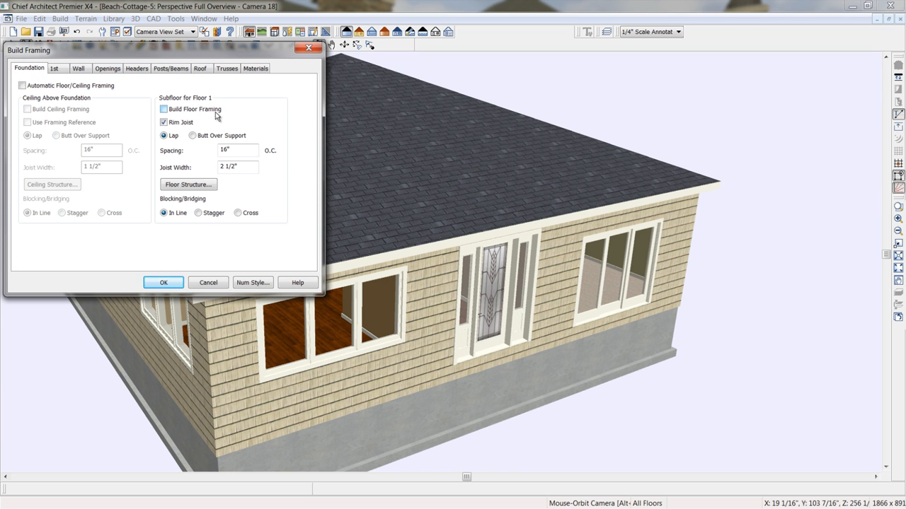
{"action": "left_click", "coordinate": [164, 111]}
{"action": "left_click", "coordinate": [56, 69]}
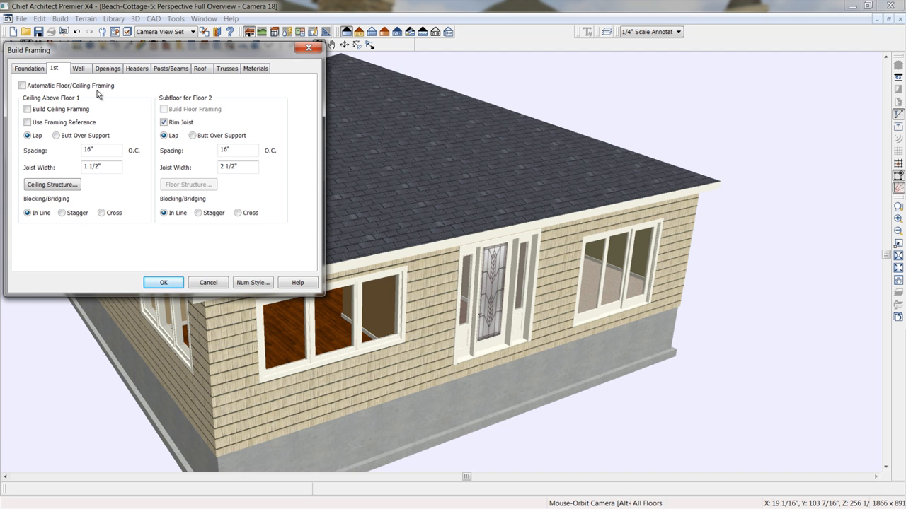
In the wall framing settings, turn off Use Wall Framing Material, check the stud spacing and top plates, and turn on Build Wall Framing
{"action": "left_click", "coordinate": [75, 69]}
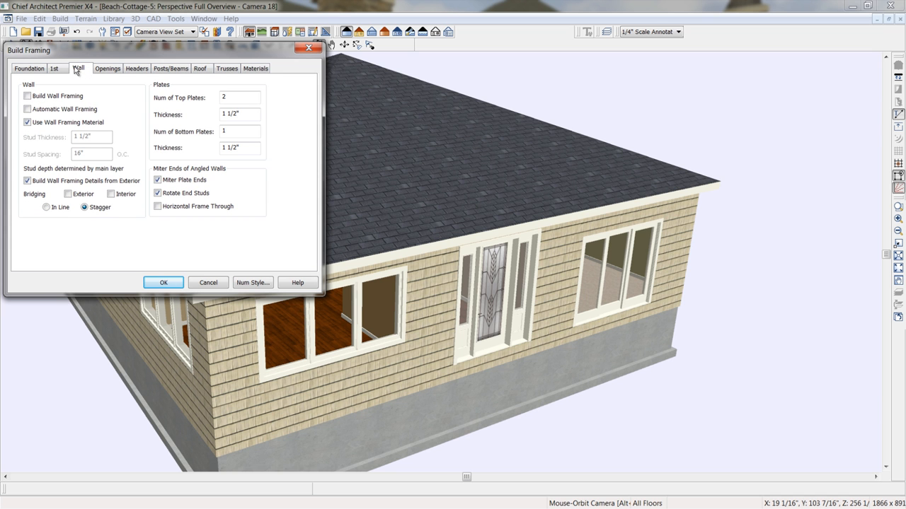
{"action": "left_click", "coordinate": [40, 123]}
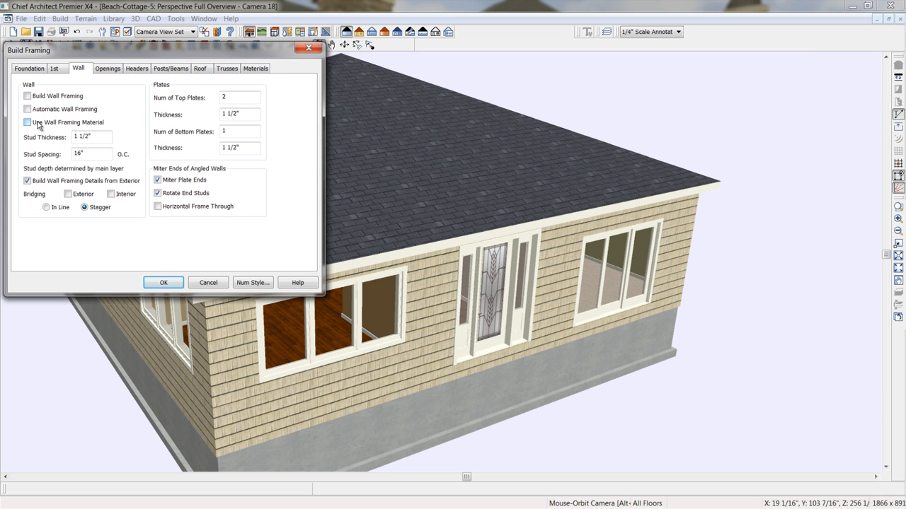
{"action": "left_click", "coordinate": [96, 153]}
{"action": "left_click", "coordinate": [231, 97]}
{"action": "left_click", "coordinate": [31, 98]}
Review the openings and headers framing settings, and turn on Build Roof Framing in the roof settings
{"action": "left_click", "coordinate": [107, 68]}
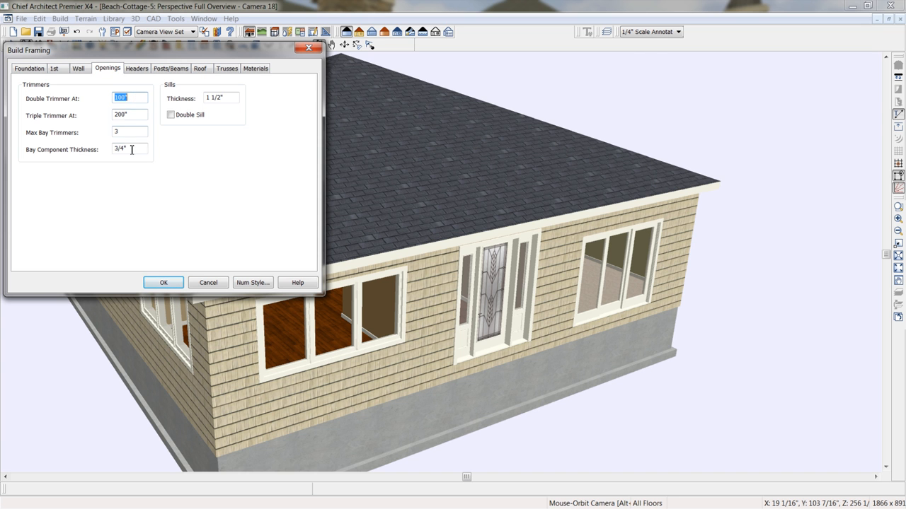
{"action": "left_click", "coordinate": [137, 69]}
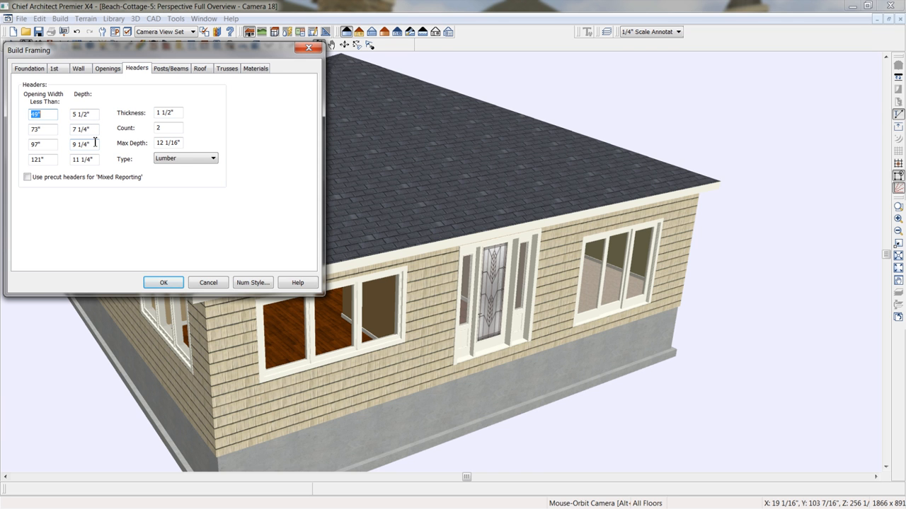
{"action": "left_click", "coordinate": [205, 69]}
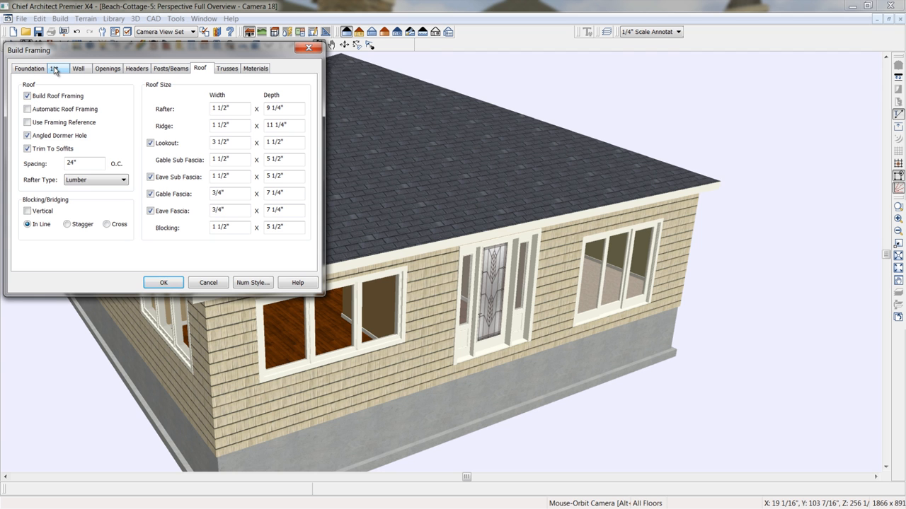
Build the framing with the current settings and display the Framing, Floor and Framing, Roof layers
{"action": "left_click", "coordinate": [165, 283]}
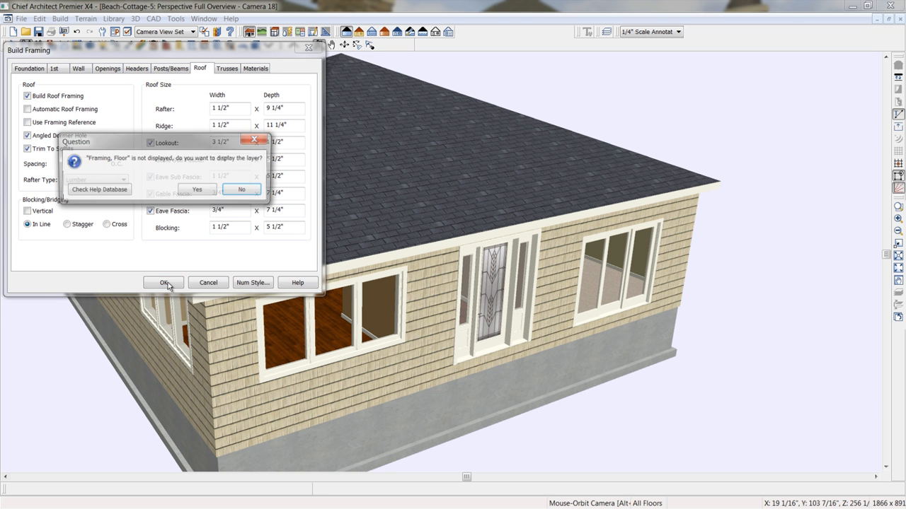
{"action": "left_click", "coordinate": [198, 191]}
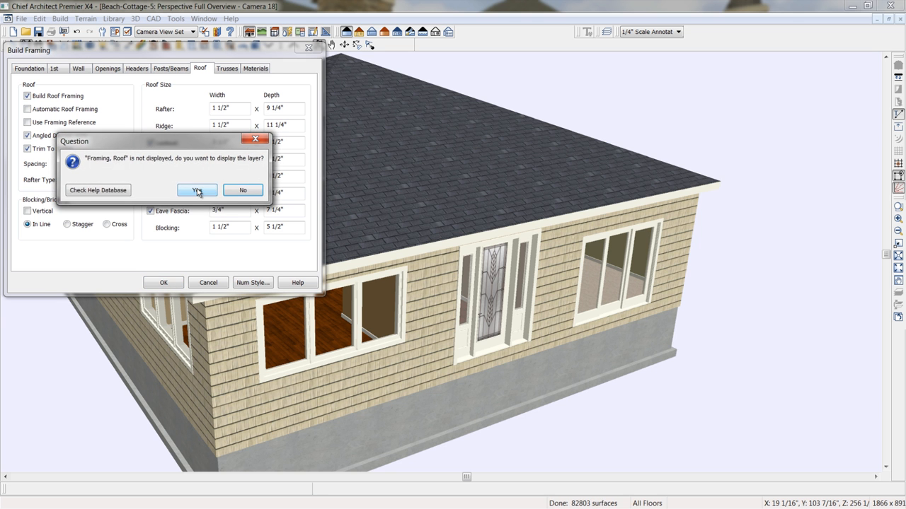
{"action": "left_click", "coordinate": [198, 191]}
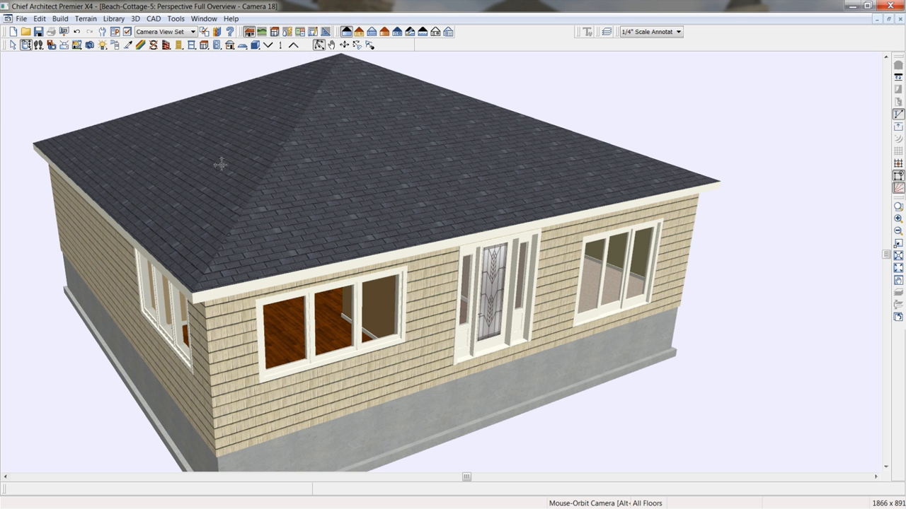
View the house as a transparent glass house from the front, and close the full overview camera
{"action": "left_click", "coordinate": [372, 32]}
{"action": "left_click_drag", "start_coordinate": [313, 251], "coordinate": [189, 261]}
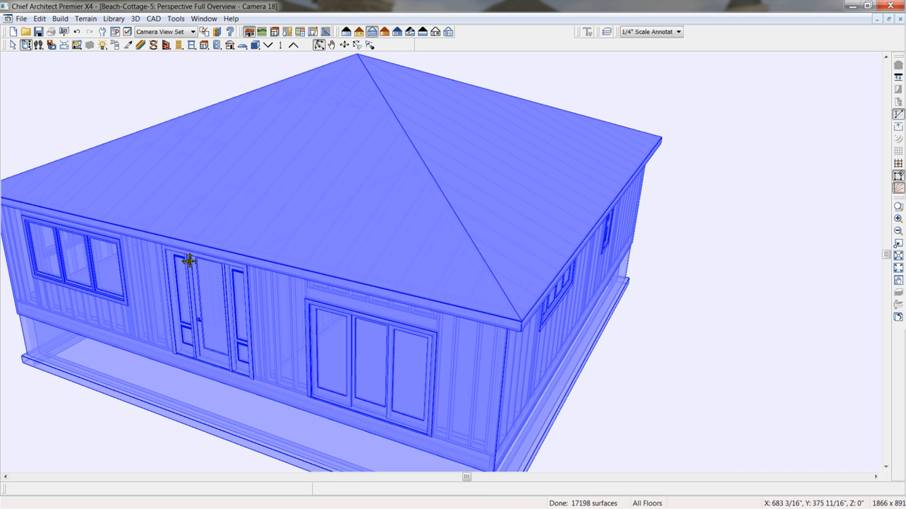
{"action": "left_click", "coordinate": [901, 20]}
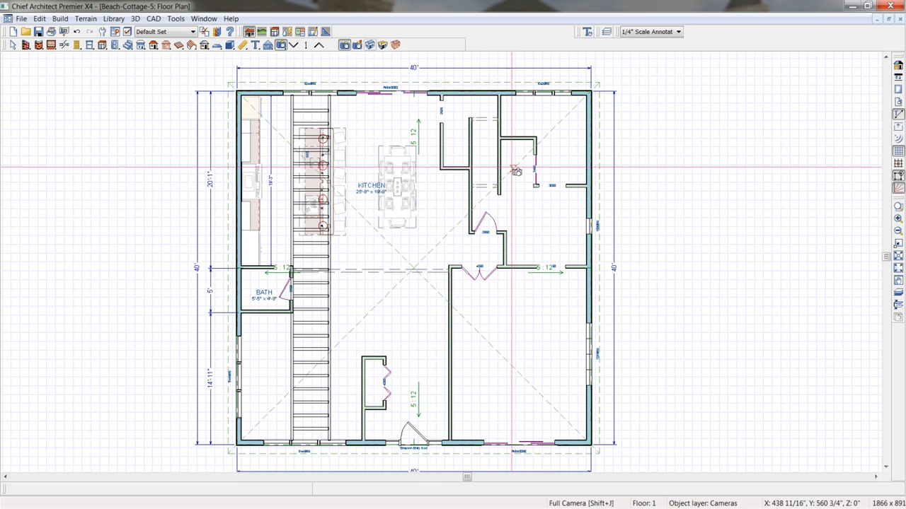
Create a perspective framing overview of the house and examine the roof, wall and floor framing from the front
{"action": "left_click", "coordinate": [396, 45]}
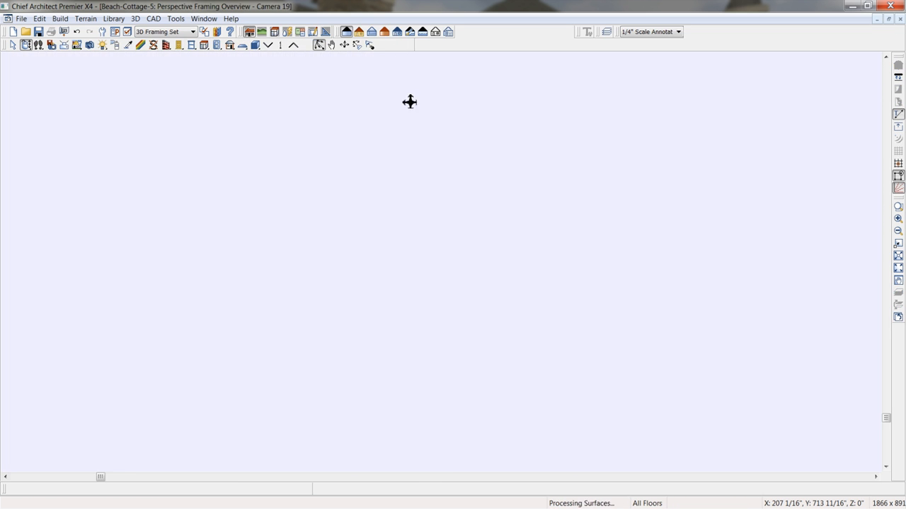
{"action": "left_click_drag", "start_coordinate": [437, 228], "coordinate": [585, 248]}
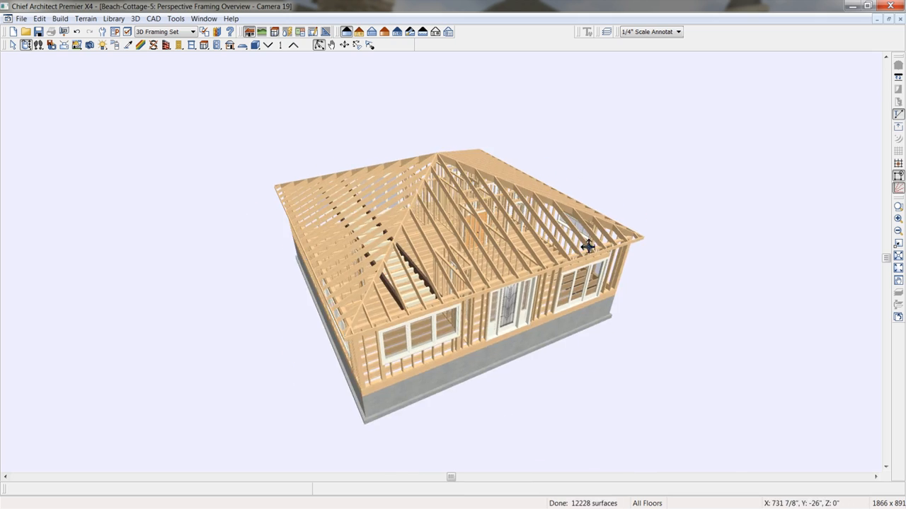
{"action": "scroll", "coordinate": [424, 266], "scroll_direction": "up", "scroll_amount": 5}
{"action": "scroll", "coordinate": [411, 270], "scroll_direction": "down", "scroll_amount": 5}
{"action": "left_click_drag", "start_coordinate": [410, 270], "coordinate": [325, 266]}
{"action": "scroll", "coordinate": [403, 241], "scroll_direction": "up", "scroll_amount": 6}
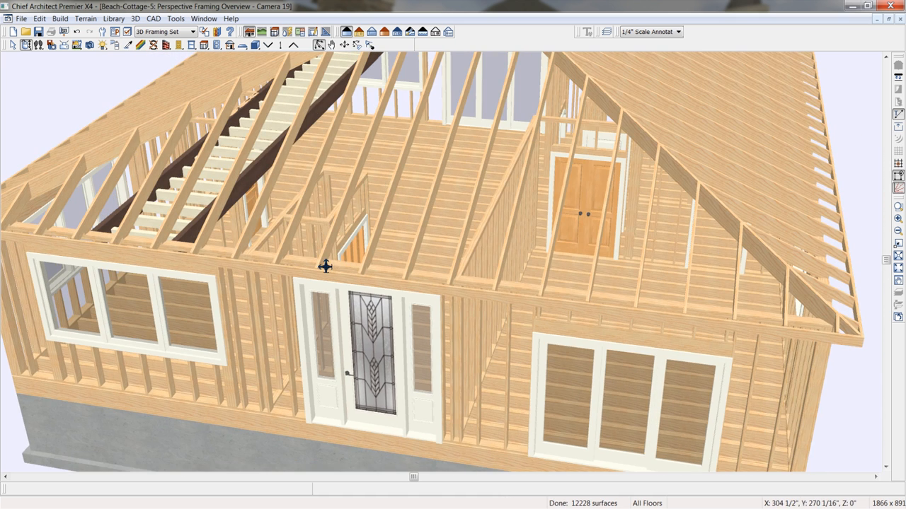
{"action": "scroll", "coordinate": [332, 255], "scroll_direction": "down", "scroll_amount": 5}
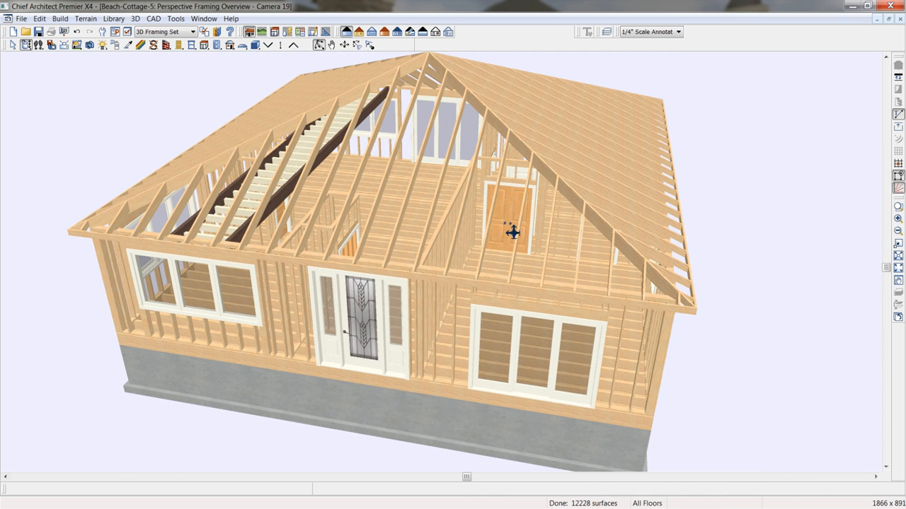
{"action": "left_click_drag", "start_coordinate": [588, 339], "coordinate": [566, 332]}
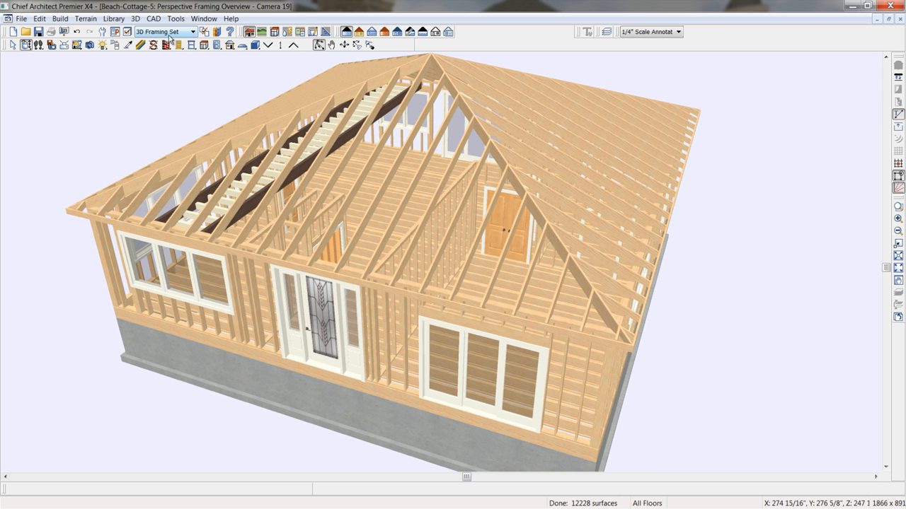
Check the 3D Framing Set's layer display options without changes, and view the framing from the opposite front corner
{"action": "left_click", "coordinate": [128, 32]}
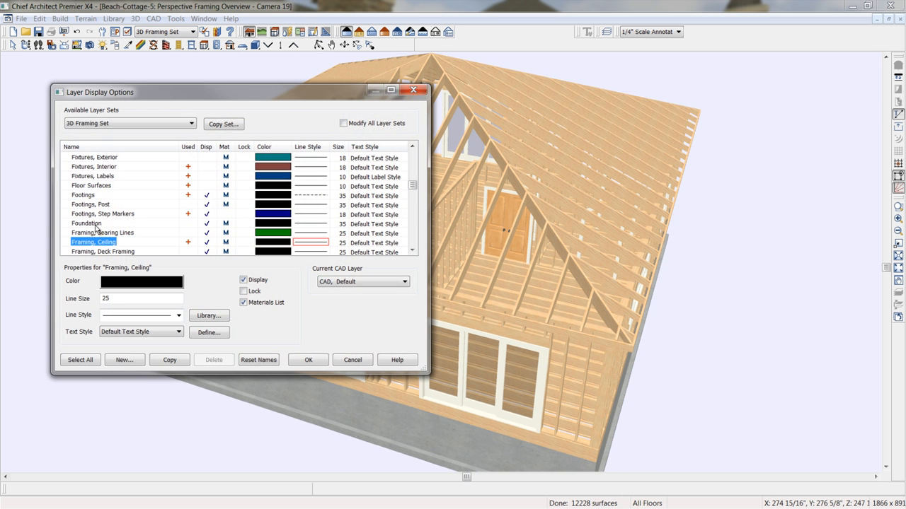
{"action": "left_click", "coordinate": [362, 362]}
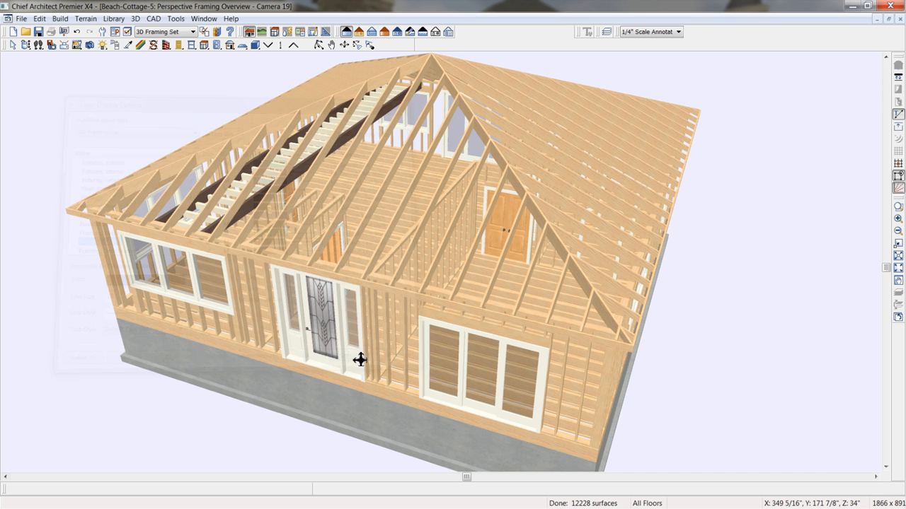
{"action": "left_click_drag", "start_coordinate": [384, 273], "coordinate": [410, 244]}
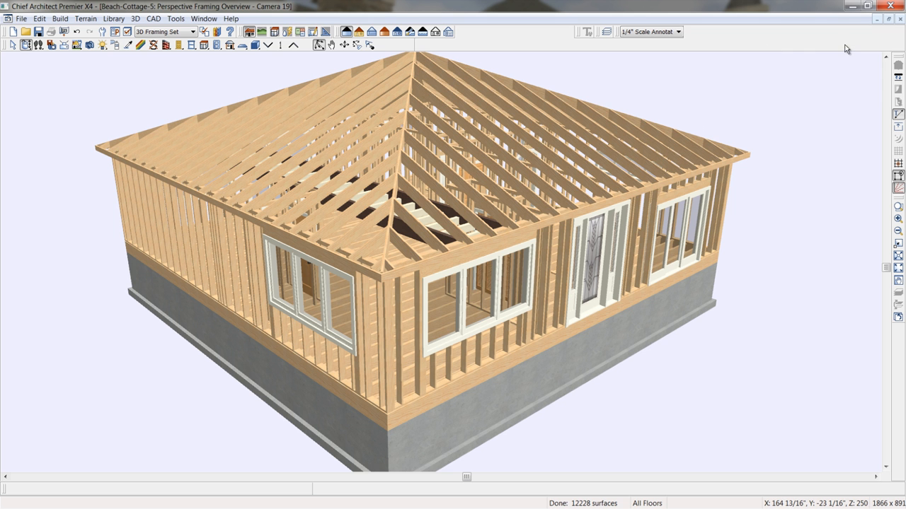
Tile the framing overview and floor plan side by side, and make the plan active around the bath and kitchen
{"action": "key", "text": "alt+w"}
{"action": "key", "text": "v"}
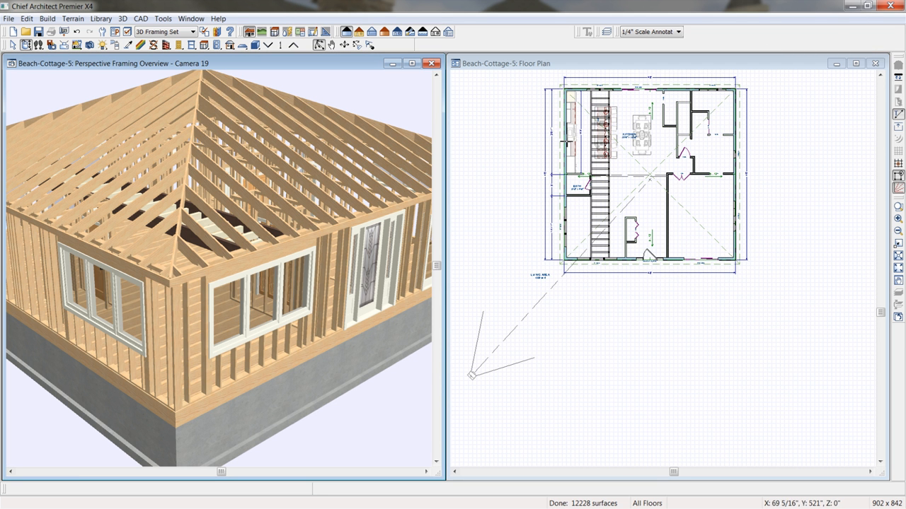
{"action": "left_click", "coordinate": [564, 62]}
{"action": "scroll", "coordinate": [568, 123], "scroll_direction": "up", "scroll_amount": 5}
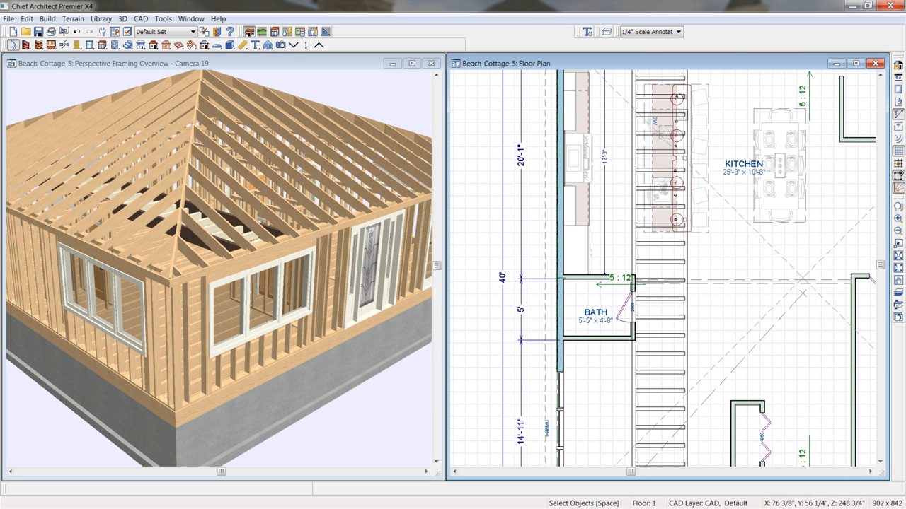
Turn on the display of the Framing, Wall layer in the floor plan's Default Set
{"action": "left_click", "coordinate": [127, 33]}
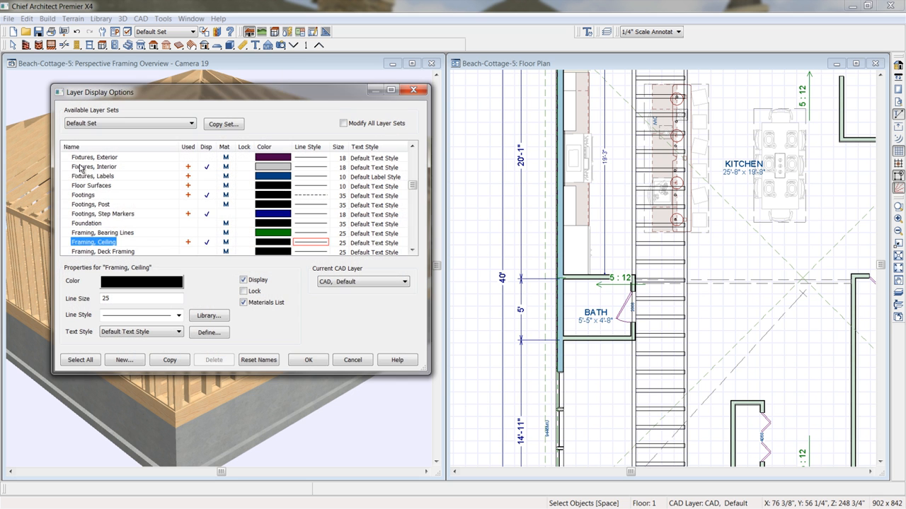
{"action": "left_click", "coordinate": [104, 233]}
{"action": "scroll", "coordinate": [103, 237], "scroll_direction": "down", "scroll_amount": 2}
{"action": "scroll", "coordinate": [105, 236], "scroll_direction": "down", "scroll_amount": 1}
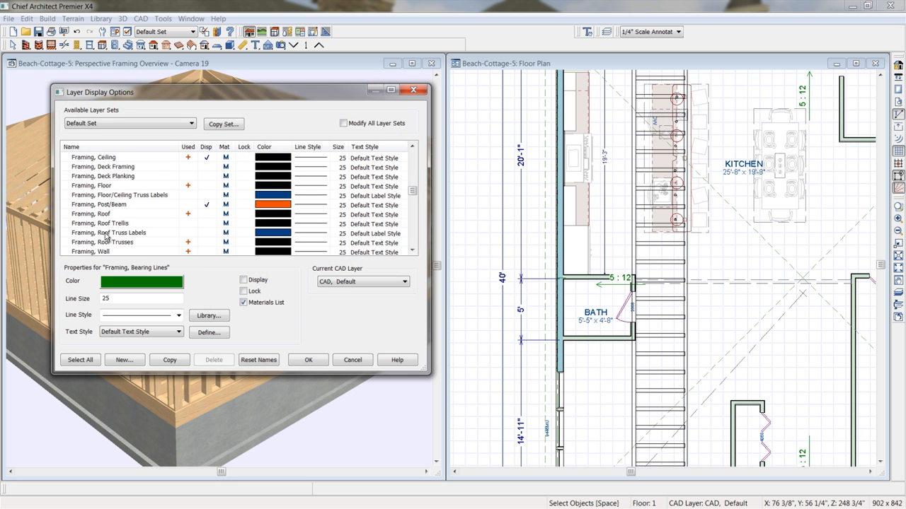
{"action": "left_click", "coordinate": [200, 252]}
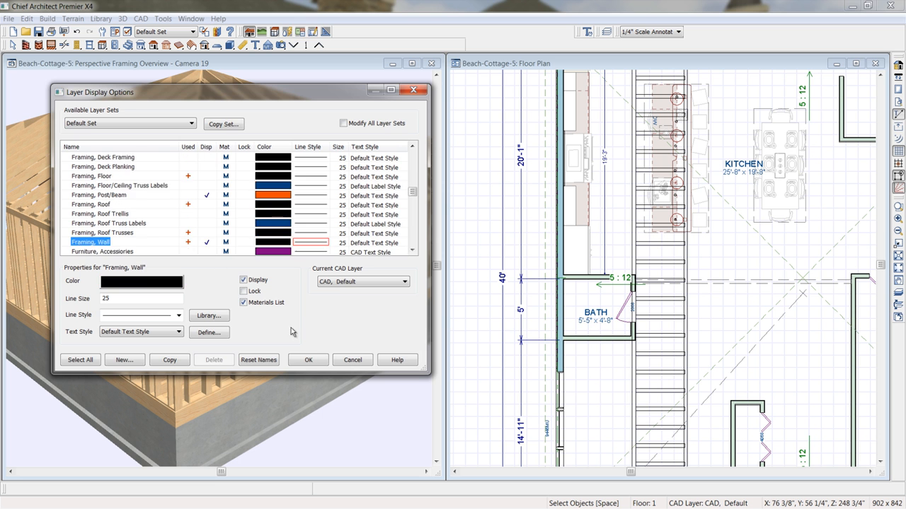
{"action": "left_click", "coordinate": [309, 360]}
Open a wall detail of the exterior wall beside the bath and examine the framing around its window opening
{"action": "scroll", "coordinate": [575, 288], "scroll_direction": "up", "scroll_amount": 1}
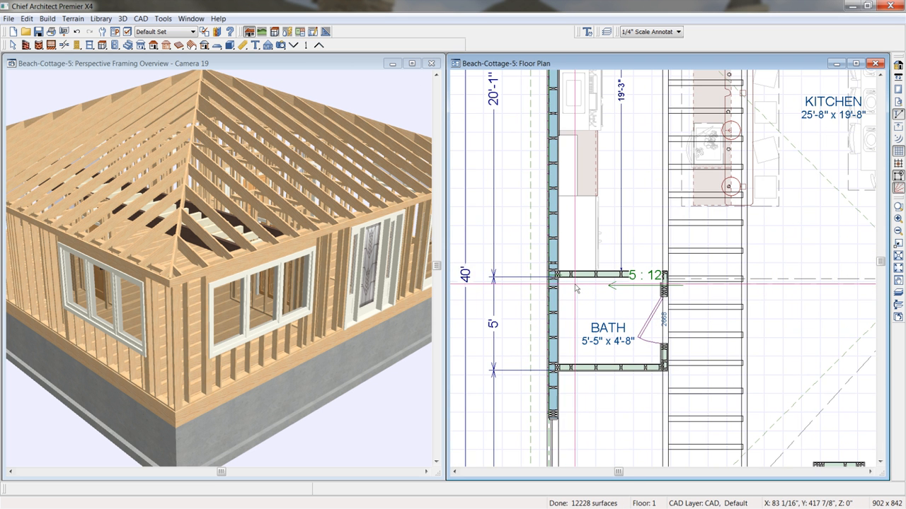
{"action": "scroll", "coordinate": [598, 276], "scroll_direction": "up", "scroll_amount": 2}
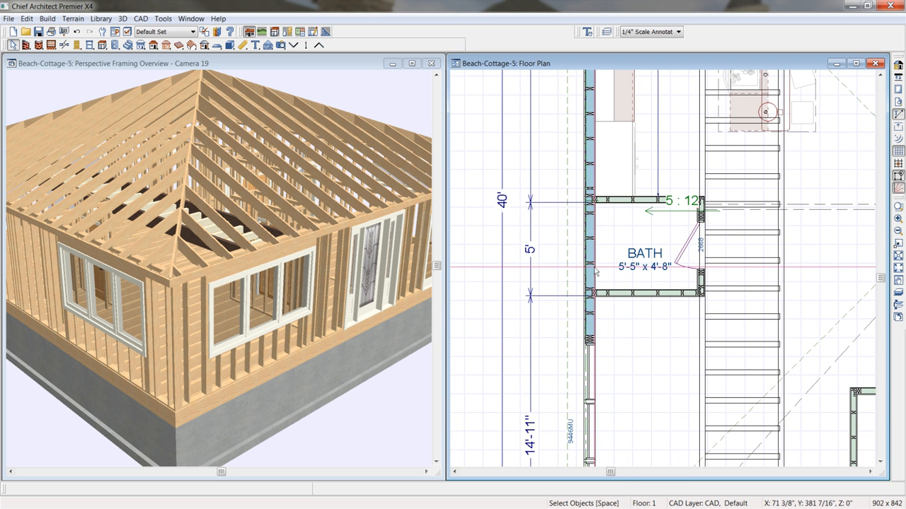
{"action": "left_click", "coordinate": [590, 273]}
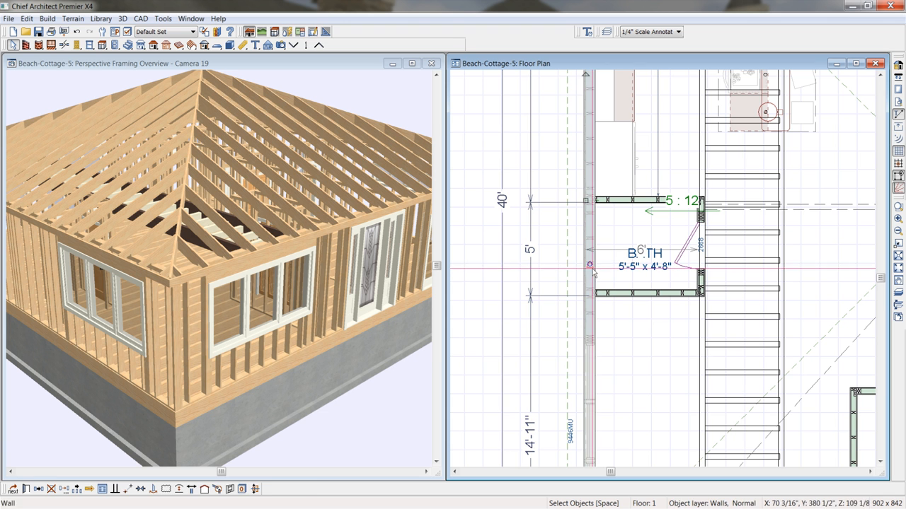
{"action": "left_click", "coordinate": [231, 490]}
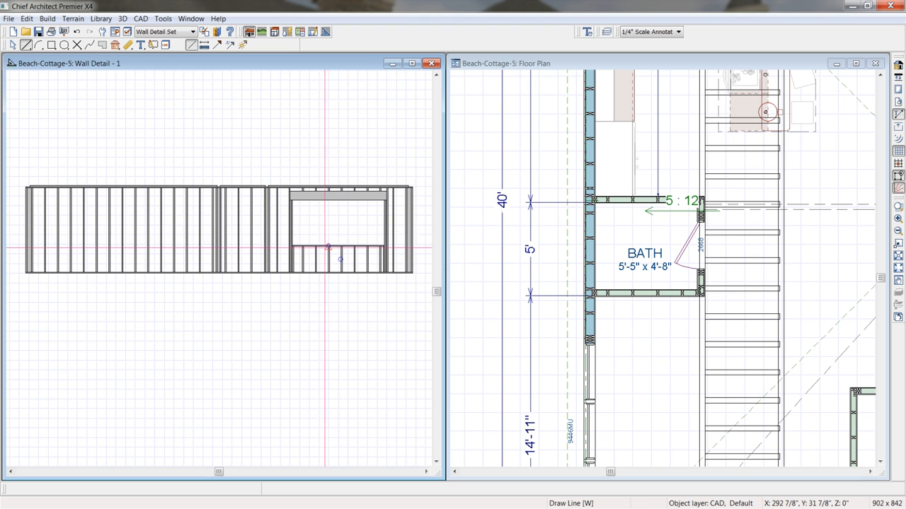
{"action": "scroll", "coordinate": [328, 247], "scroll_direction": "up", "scroll_amount": 2}
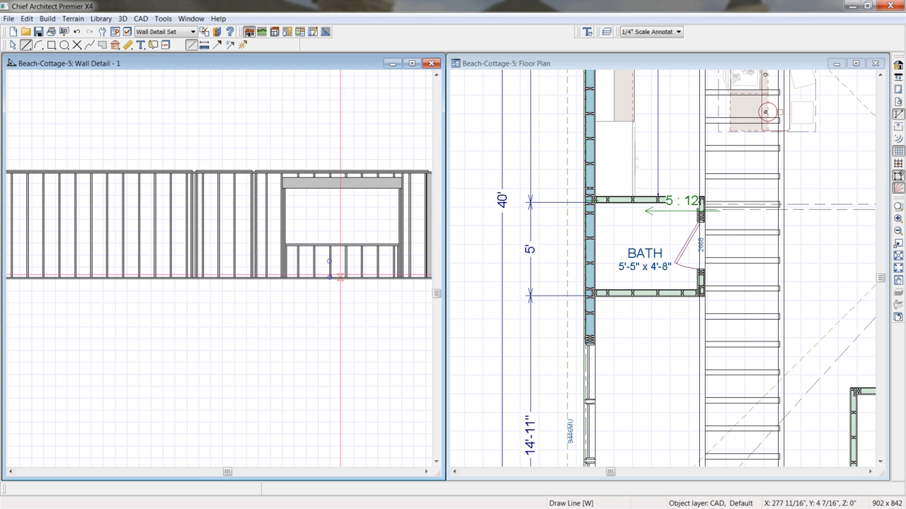
{"action": "scroll", "coordinate": [315, 247], "scroll_direction": "up", "scroll_amount": 2}
{"action": "middle_click_drag", "start_coordinate": [346, 234], "coordinate": [214, 228]}
{"action": "scroll", "coordinate": [273, 253], "scroll_direction": "up", "scroll_amount": 2}
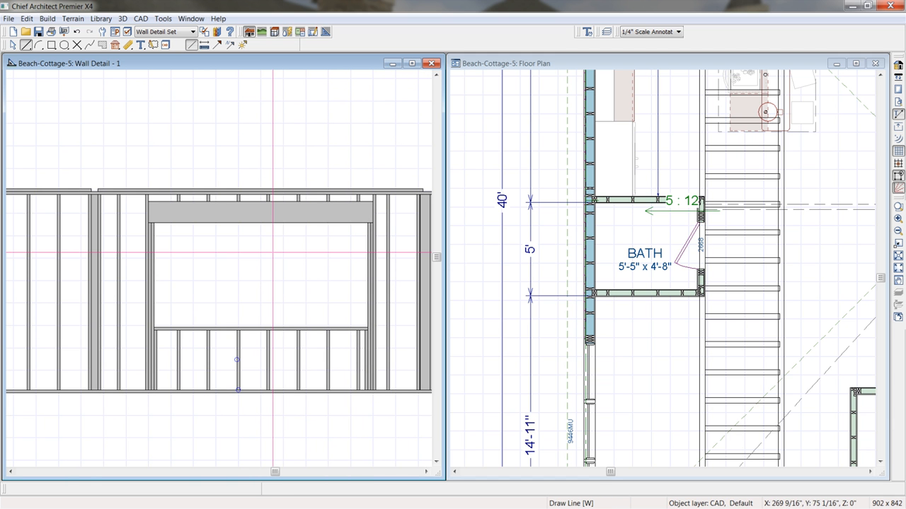
Open the framing specification of the window opening's header, check its type options and thickness, and close it
{"action": "left_click", "coordinate": [264, 212]}
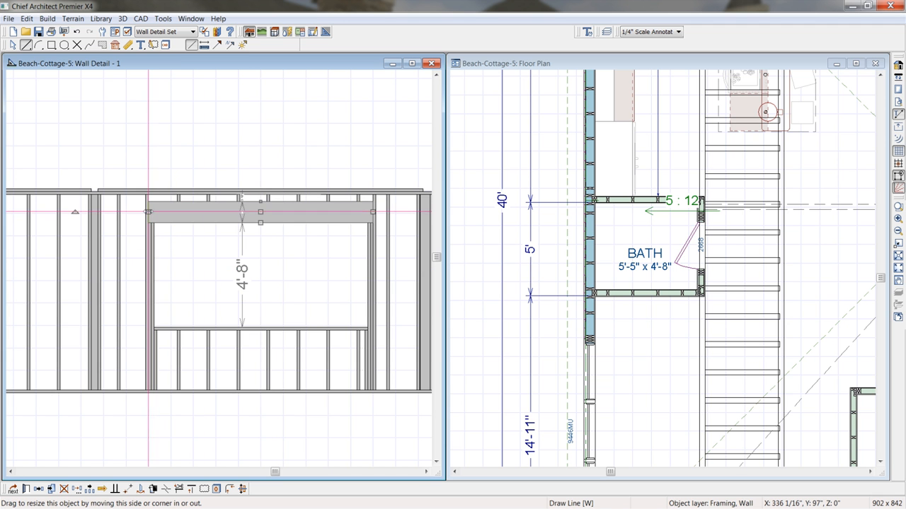
{"action": "left_click", "coordinate": [231, 219]}
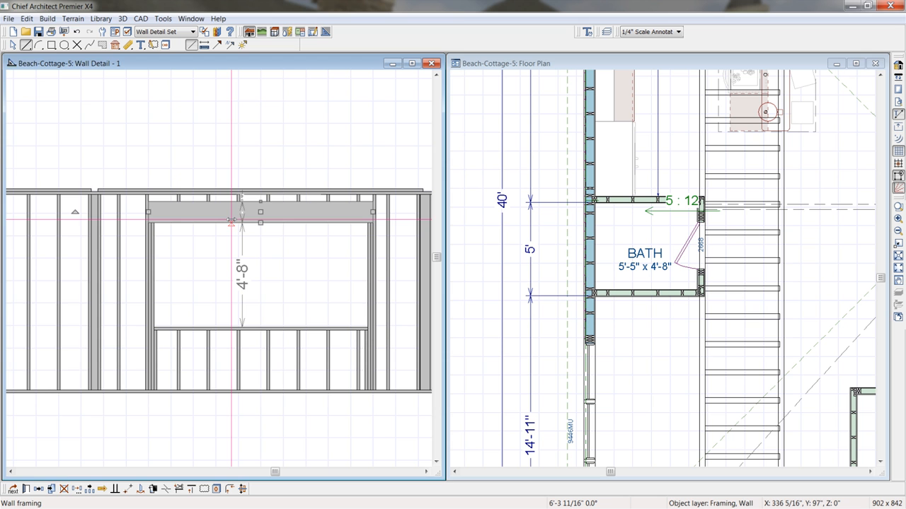
{"action": "double_click", "coordinate": [231, 219]}
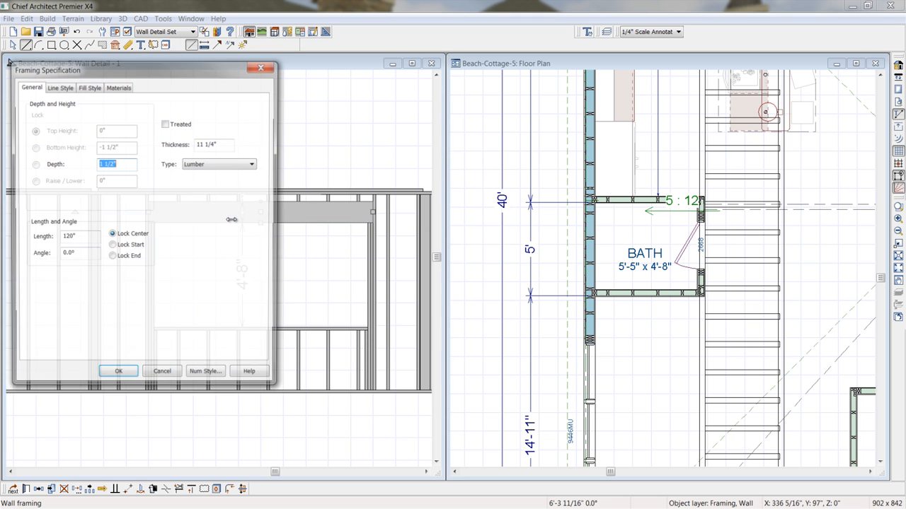
{"action": "left_click", "coordinate": [255, 165]}
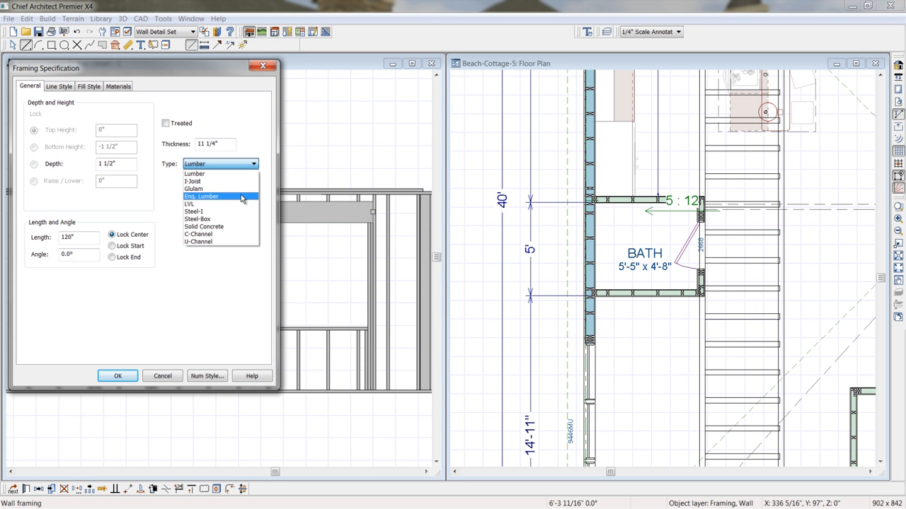
{"action": "left_click", "coordinate": [212, 143]}
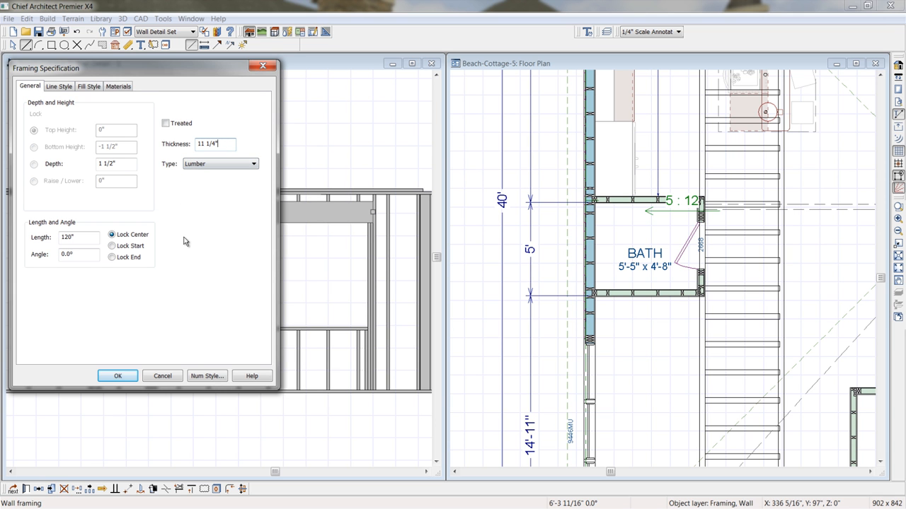
{"action": "left_click", "coordinate": [124, 377]}
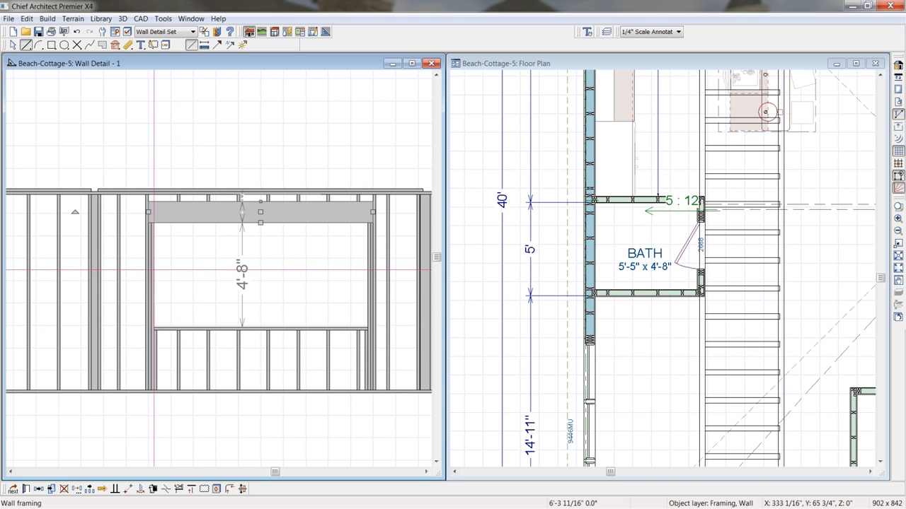
Close the wall detail and maximize the perspective framing overview
{"action": "left_click", "coordinate": [431, 64]}
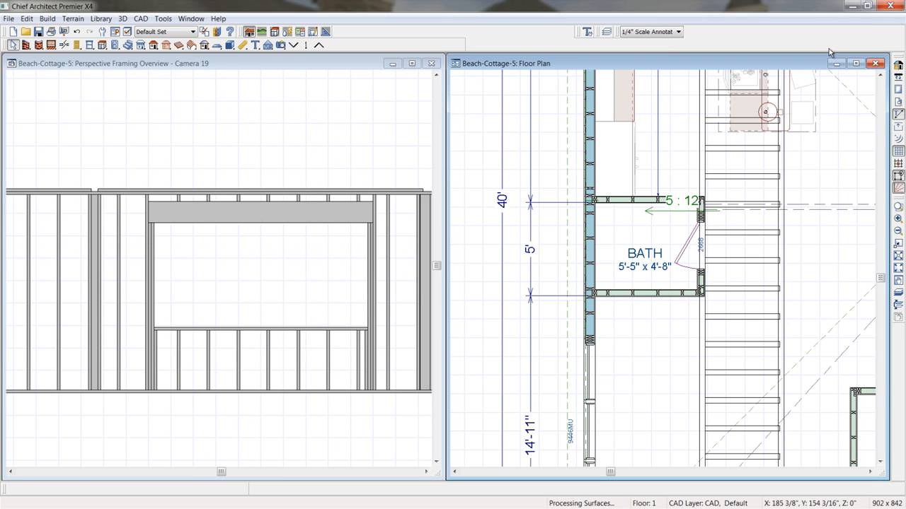
{"action": "left_click", "coordinate": [412, 64]}
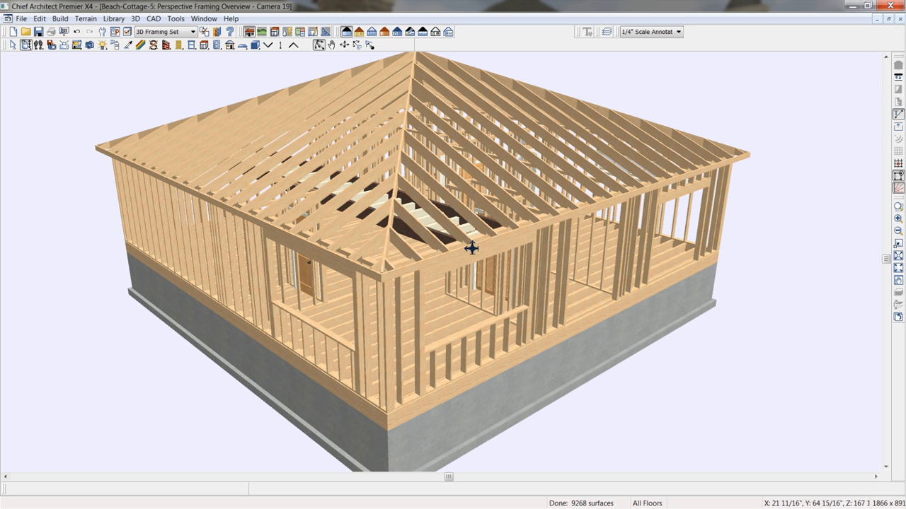
Orbit around the perspective framing overview in different rendering techniques, including a line-based one, and examine the framing from several corners
{"action": "left_click_drag", "start_coordinate": [542, 222], "coordinate": [366, 228]}
{"action": "left_click", "coordinate": [359, 32]}
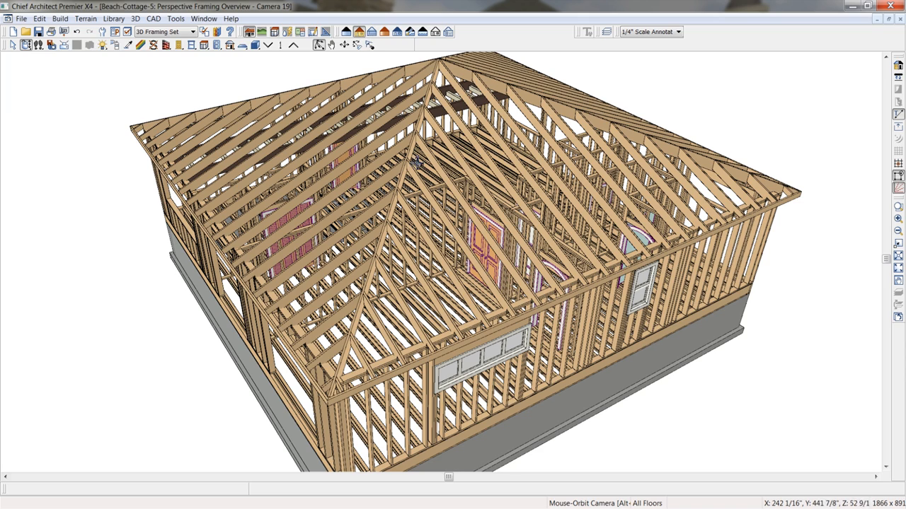
{"action": "left_click_drag", "start_coordinate": [443, 243], "coordinate": [422, 165]}
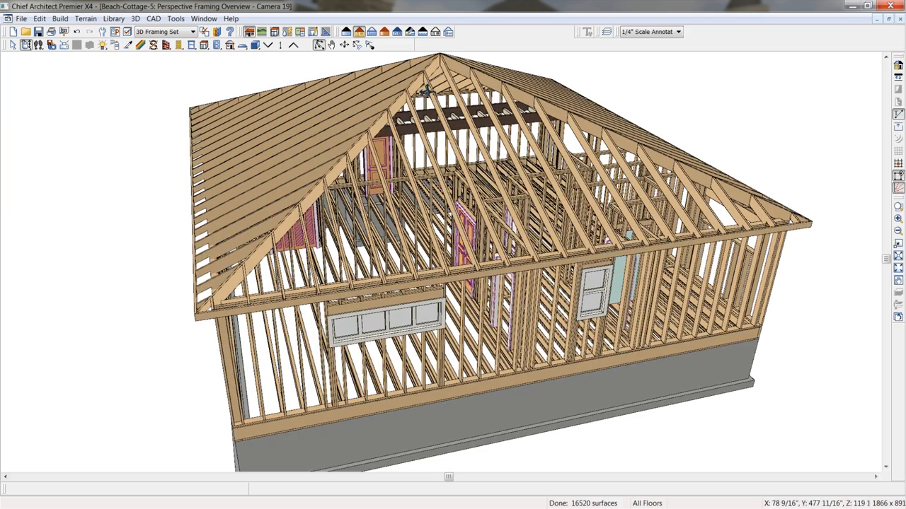
{"action": "left_click", "coordinate": [371, 32]}
{"action": "left_click_drag", "start_coordinate": [467, 245], "coordinate": [679, 257]}
{"action": "left_click_drag", "start_coordinate": [546, 273], "coordinate": [516, 238]}
{"action": "left_click", "coordinate": [353, 33]}
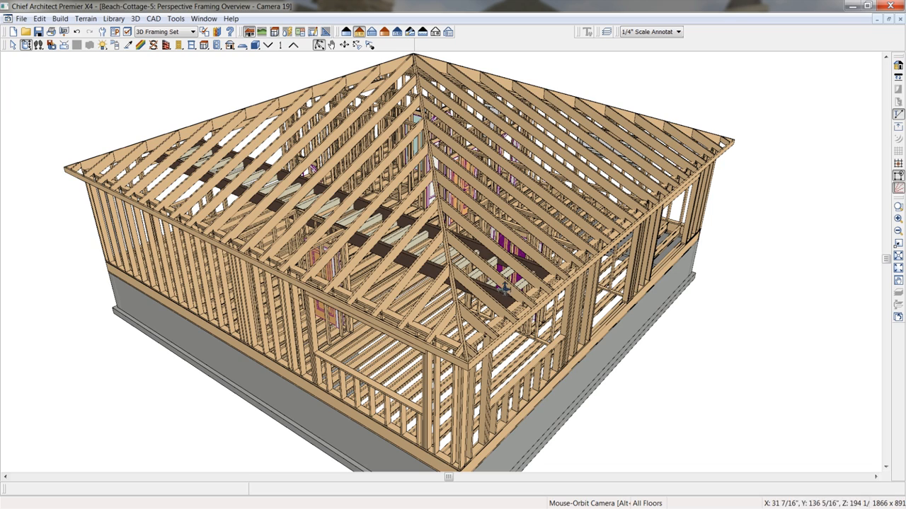
{"action": "left_click_drag", "start_coordinate": [510, 273], "coordinate": [487, 290]}
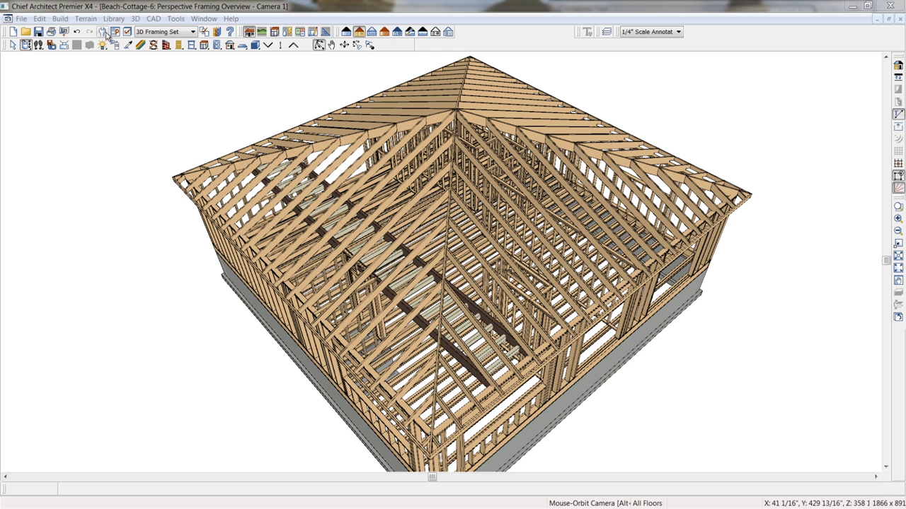
Open the structural member reporting defaults and inspect the settings of the saved default named Default
{"action": "left_click", "coordinate": [104, 33]}
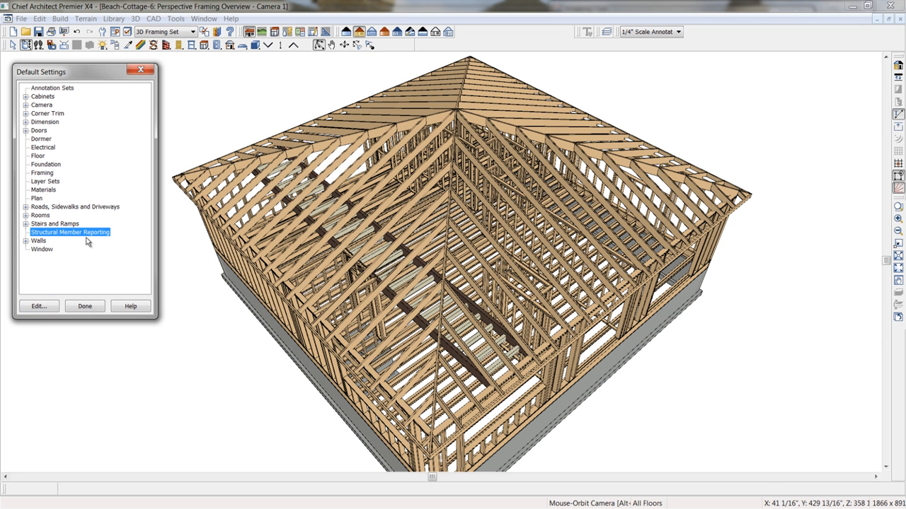
{"action": "left_click", "coordinate": [39, 306]}
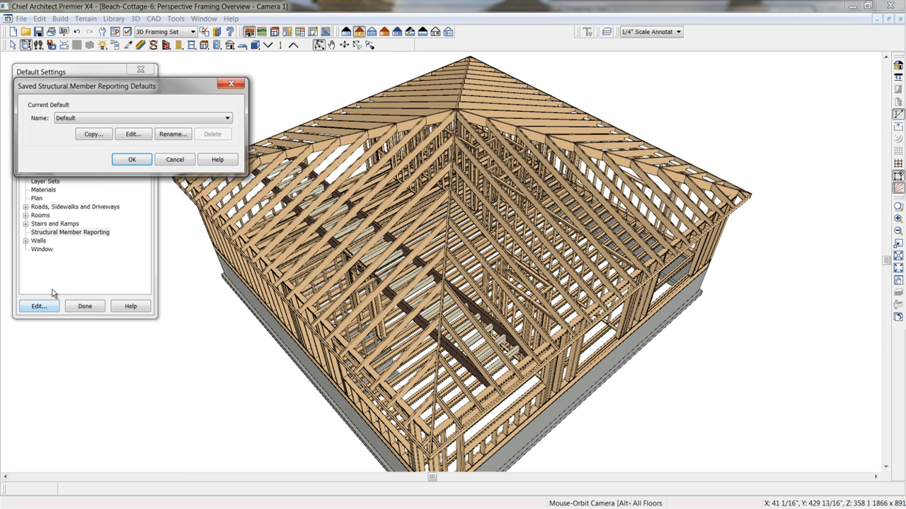
{"action": "left_click", "coordinate": [132, 133]}
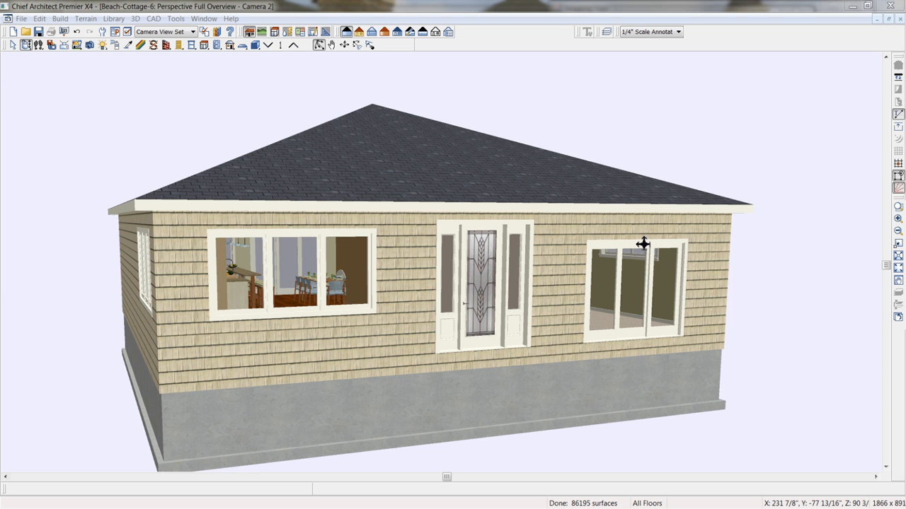
Close the full overview, look through the floor plan's layer display options and available layer sets, and close them
{"action": "left_click", "coordinate": [900, 20]}
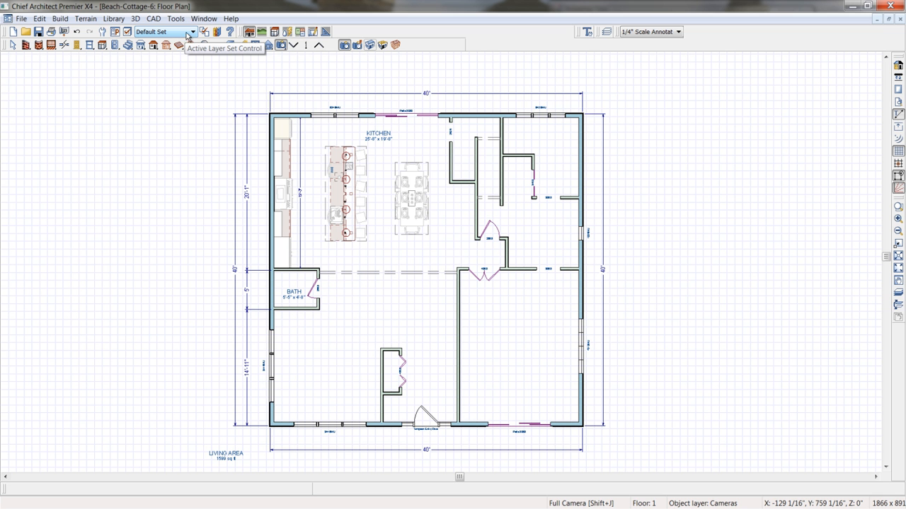
{"action": "left_click", "coordinate": [126, 32]}
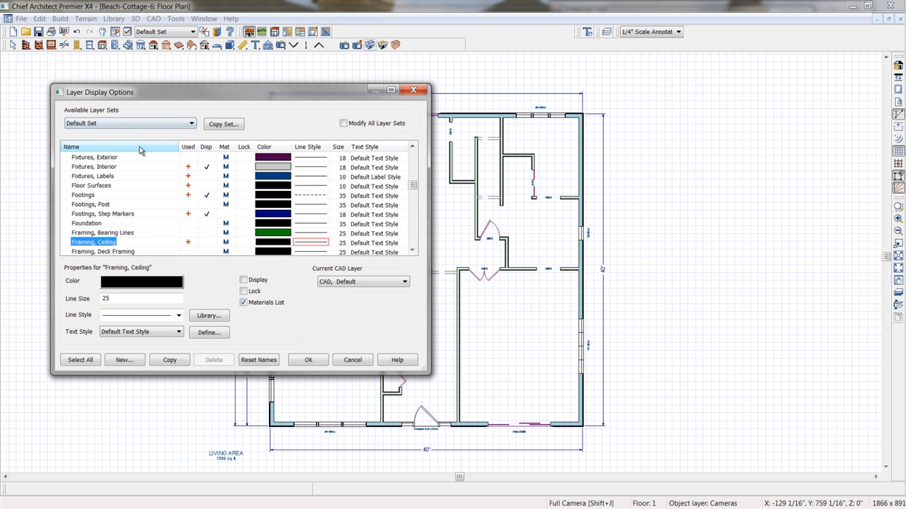
{"action": "mouse_move", "coordinate": [411, 186]}
{"action": "left_mouse_down"}
{"action": "mouse_move", "coordinate": [414, 164]}
{"action": "mouse_move", "coordinate": [414, 184]}
{"action": "left_mouse_up"}
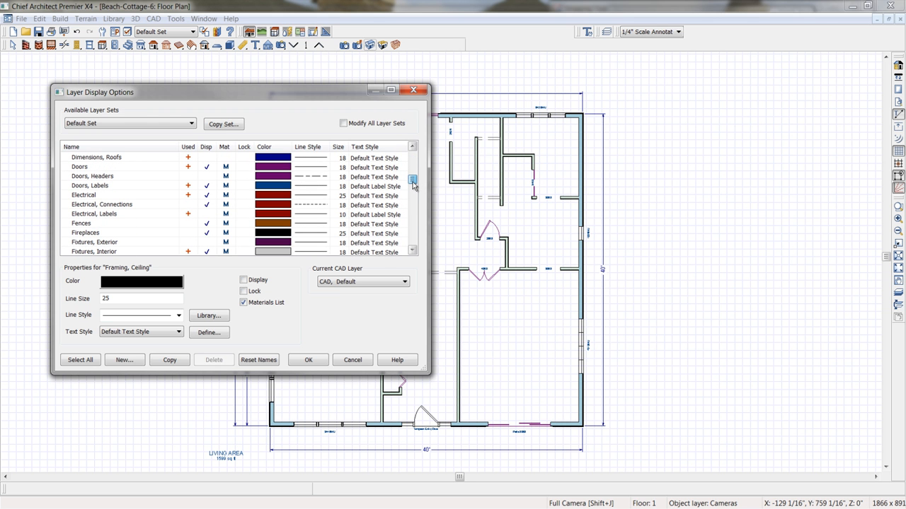
{"action": "left_click", "coordinate": [192, 124]}
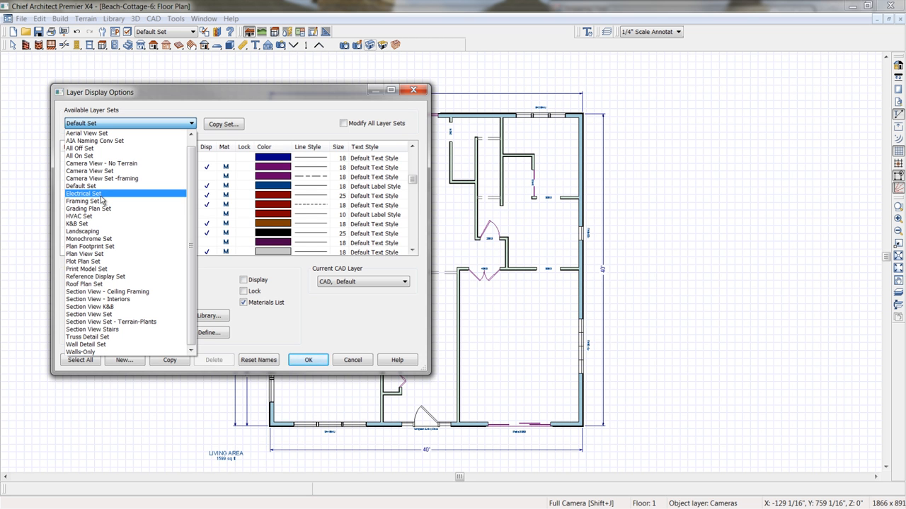
{"action": "left_click", "coordinate": [423, 91]}
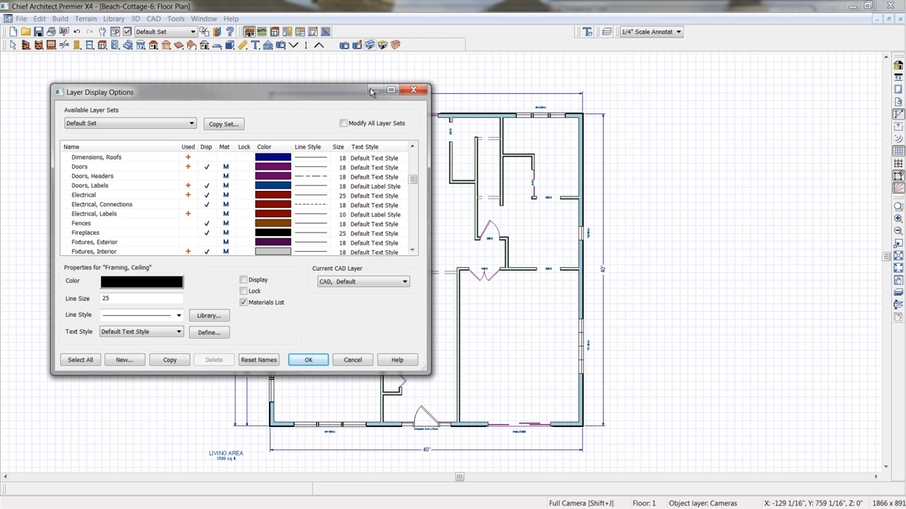
{"action": "left_click", "coordinate": [423, 91]}
Make Plot Plan Set the active layer set of the floor plan and return to object selection
{"action": "left_click", "coordinate": [193, 31]}
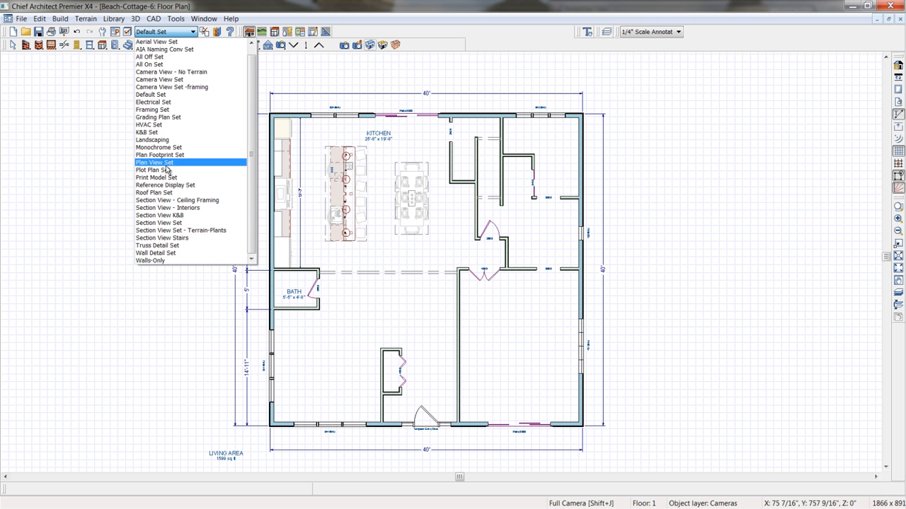
{"action": "left_click", "coordinate": [165, 170]}
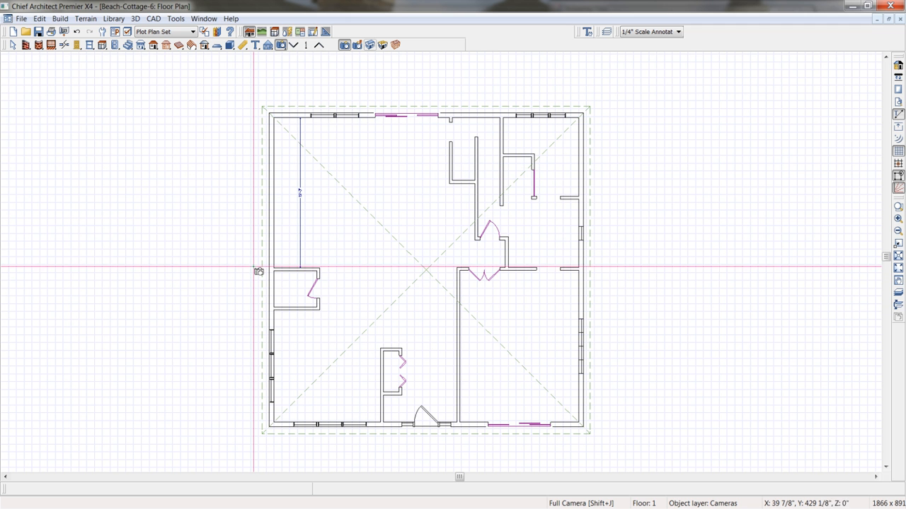
{"action": "key", "text": "space"}
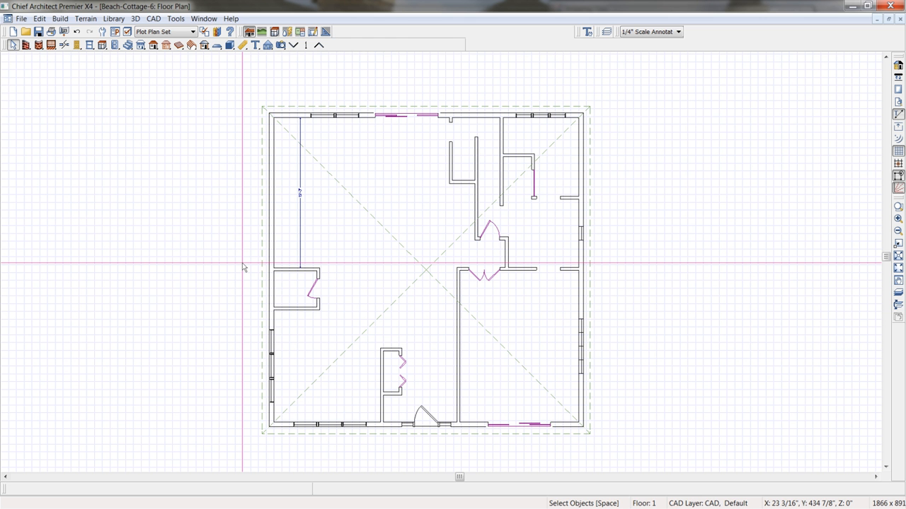
Create a terrain perimeter around the house in the floor plan
{"action": "scroll", "coordinate": [243, 267], "scroll_direction": "down", "scroll_amount": 3}
{"action": "middle_click_drag", "start_coordinate": [245, 265], "coordinate": [322, 267]}
{"action": "scroll", "coordinate": [282, 266], "scroll_direction": "down", "scroll_amount": 1}
{"action": "scroll", "coordinate": [328, 241], "scroll_direction": "down", "scroll_amount": 1}
{"action": "scroll", "coordinate": [319, 267], "scroll_direction": "down", "scroll_amount": 1}
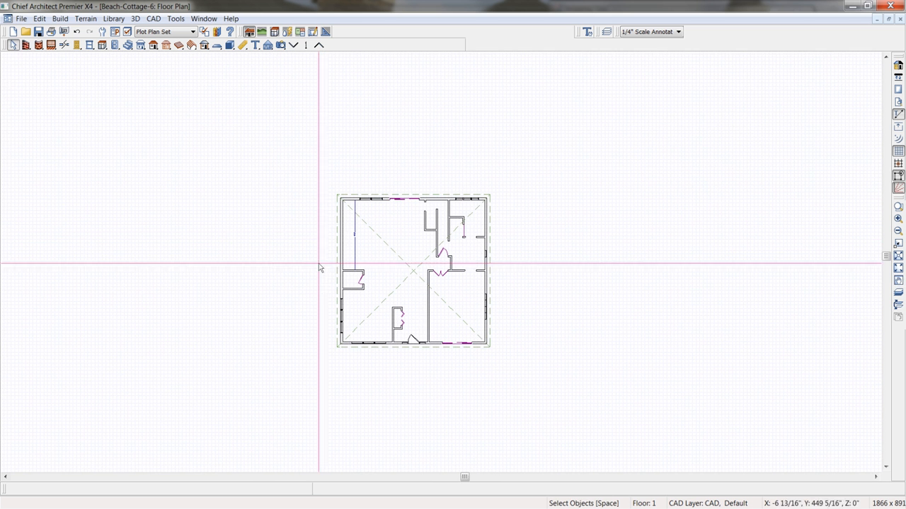
{"action": "left_click", "coordinate": [263, 33]}
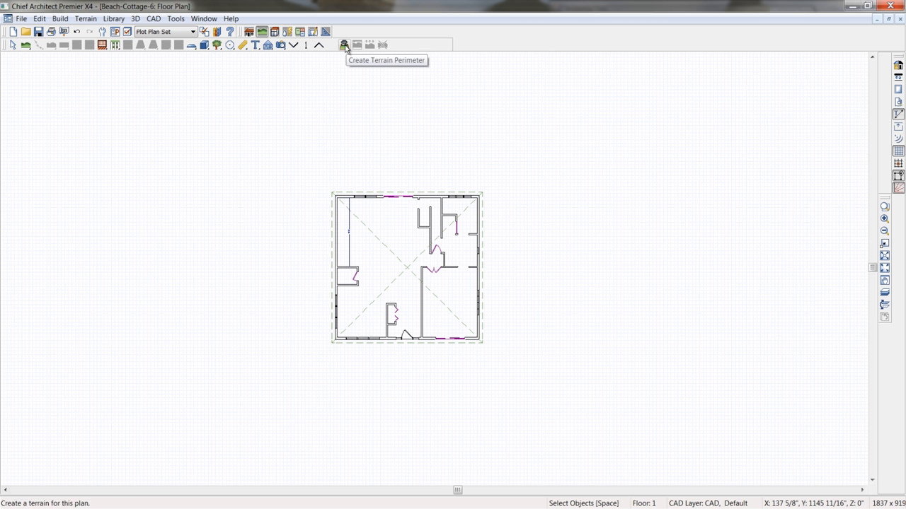
{"action": "left_click", "coordinate": [344, 45]}
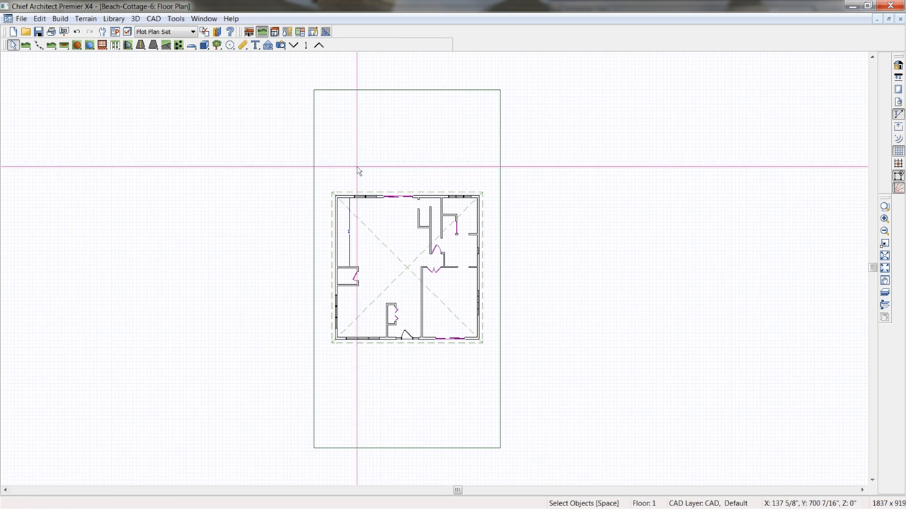
Stretch the terrain perimeter outward on both sides of the house and set its width to 120'
{"action": "left_click", "coordinate": [501, 341]}
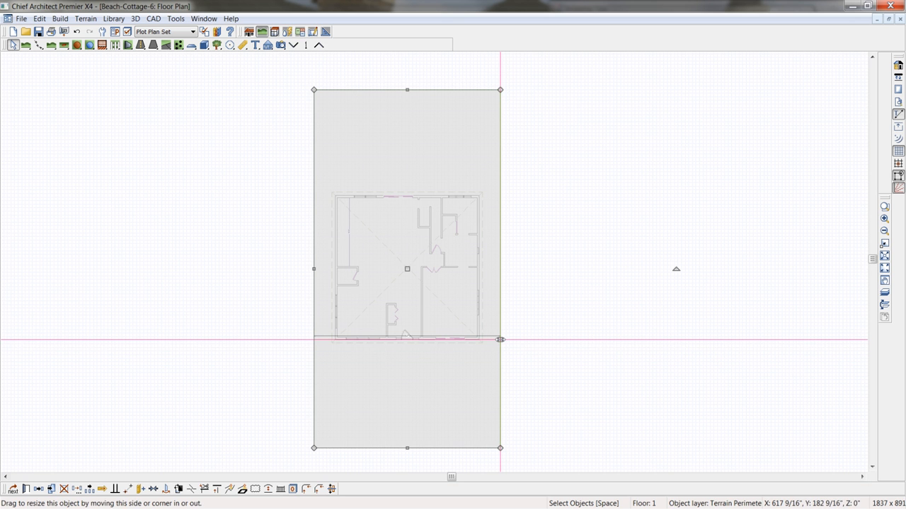
{"action": "left_click_drag", "start_coordinate": [500, 339], "coordinate": [547, 339]}
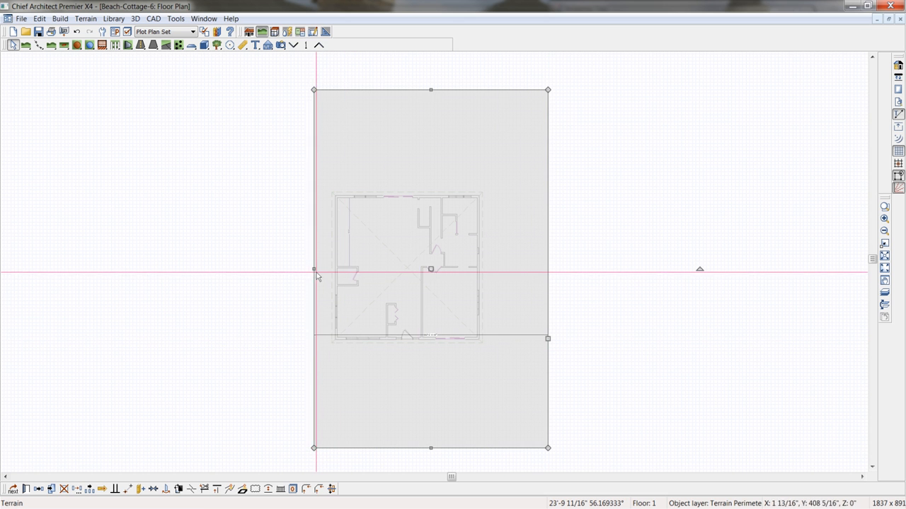
{"action": "left_click_drag", "start_coordinate": [314, 269], "coordinate": [283, 273]}
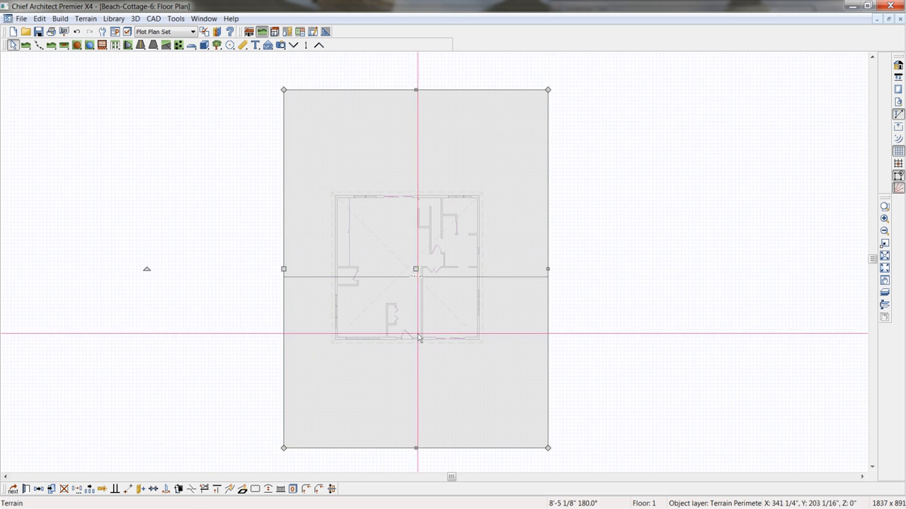
{"action": "left_click", "coordinate": [418, 281]}
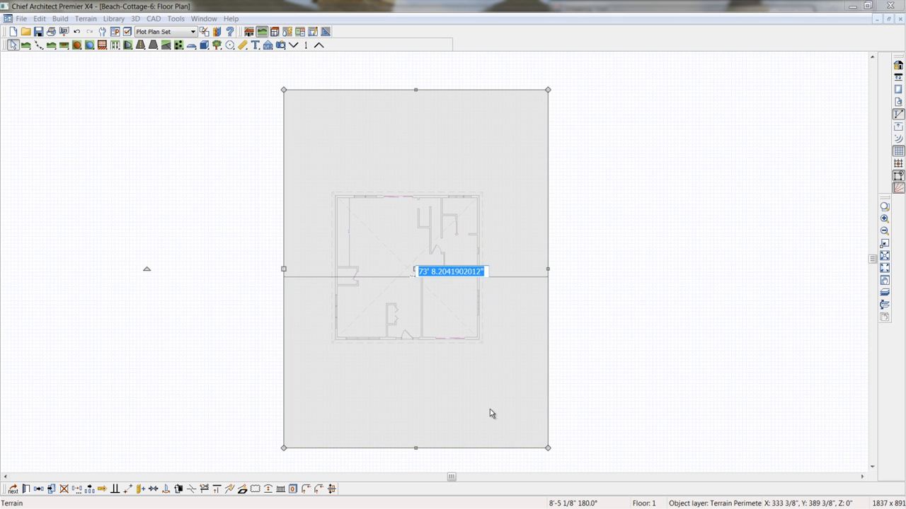
{"action": "type", "text": "12"}
{"action": "type", "text": "0'"}
{"action": "key", "text": "Return"}
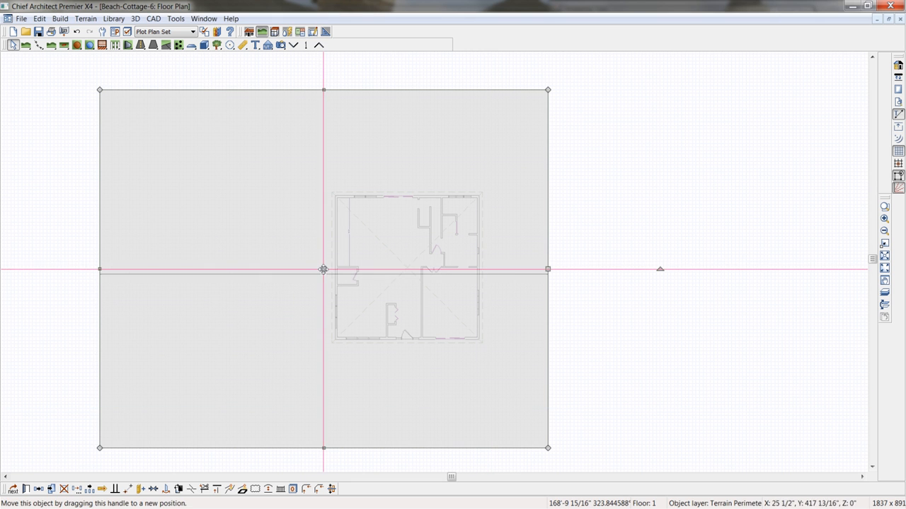
Center the terrain perimeter on the house and set its front-to-back depth to 140'
{"action": "left_click", "coordinate": [155, 490]}
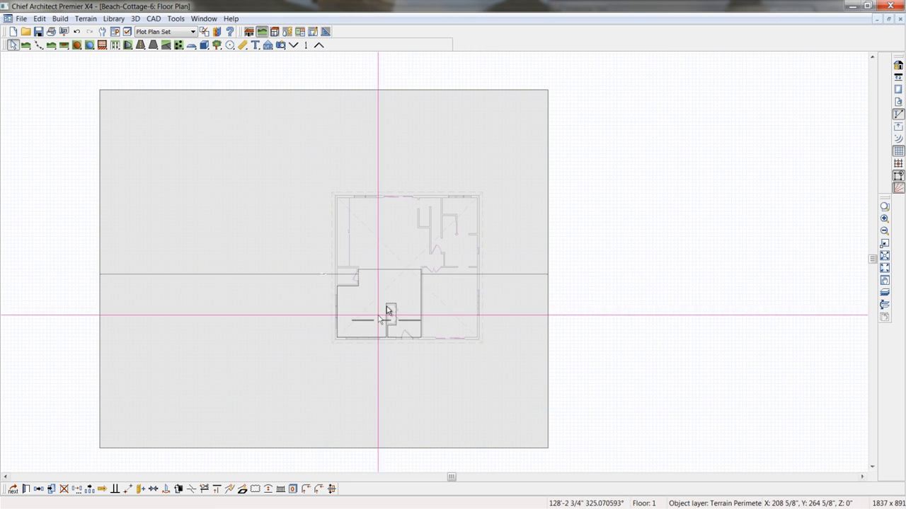
{"action": "left_click", "coordinate": [411, 193]}
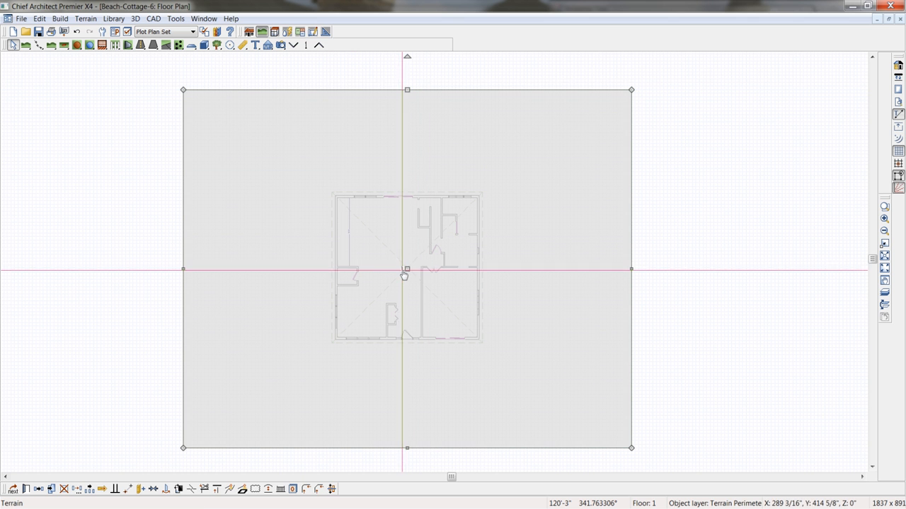
{"action": "key", "text": "Tab"}
{"action": "type", "text": "14"}
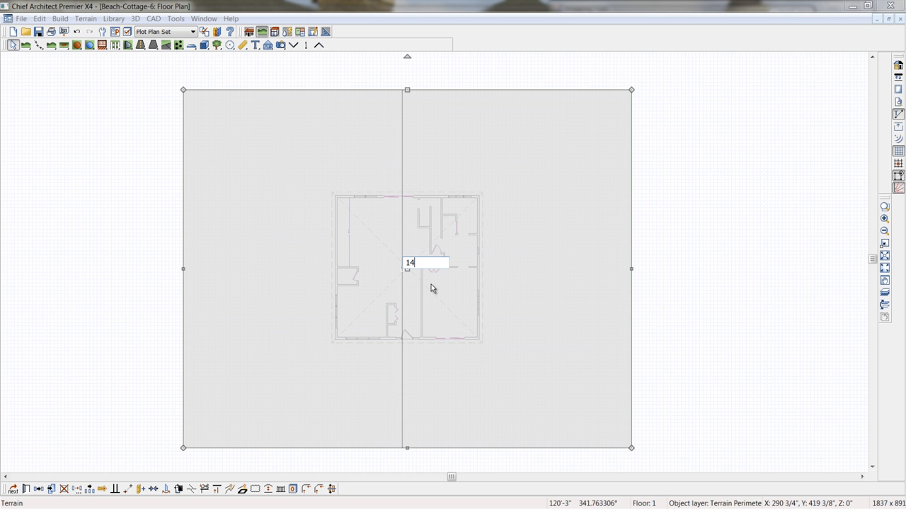
{"action": "type", "text": "0"}
{"action": "key", "text": "Return"}
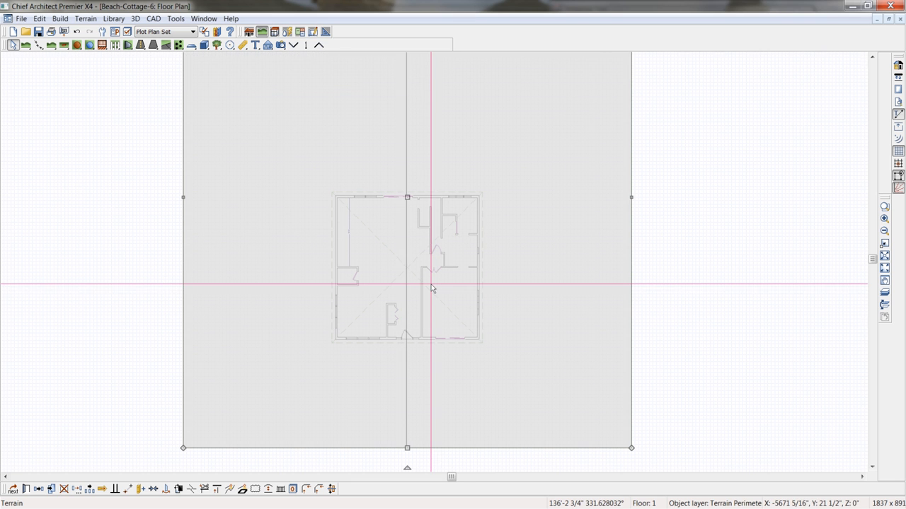
Move the terrain perimeter about 40' straight toward the entry side so more of the lot lies in front of the house
{"action": "scroll", "coordinate": [431, 283], "scroll_direction": "down", "scroll_amount": 5}
{"action": "left_click_drag", "start_coordinate": [419, 245], "coordinate": [422, 315]}
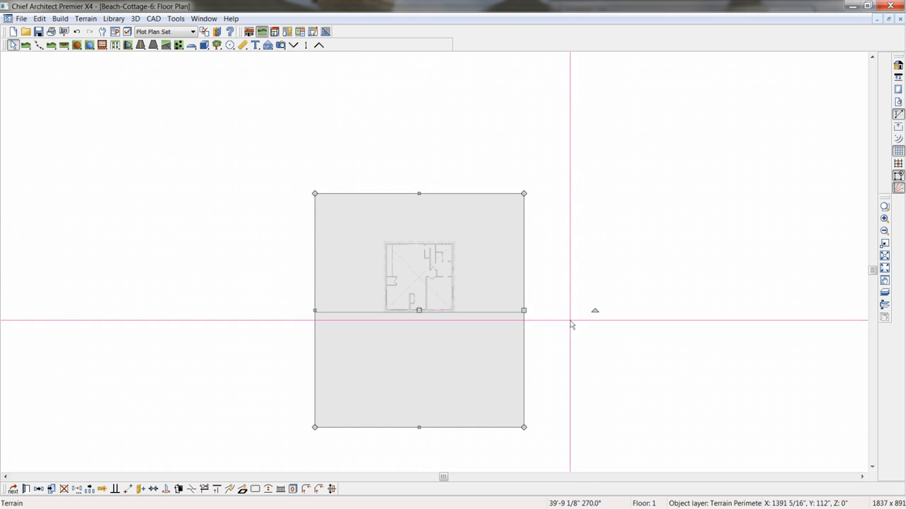
{"action": "middle_click_drag", "start_coordinate": [581, 384], "coordinate": [577, 394]}
{"action": "middle_click_drag", "start_coordinate": [610, 328], "coordinate": [612, 324]}
{"action": "scroll", "coordinate": [607, 339], "scroll_direction": "up", "scroll_amount": 2}
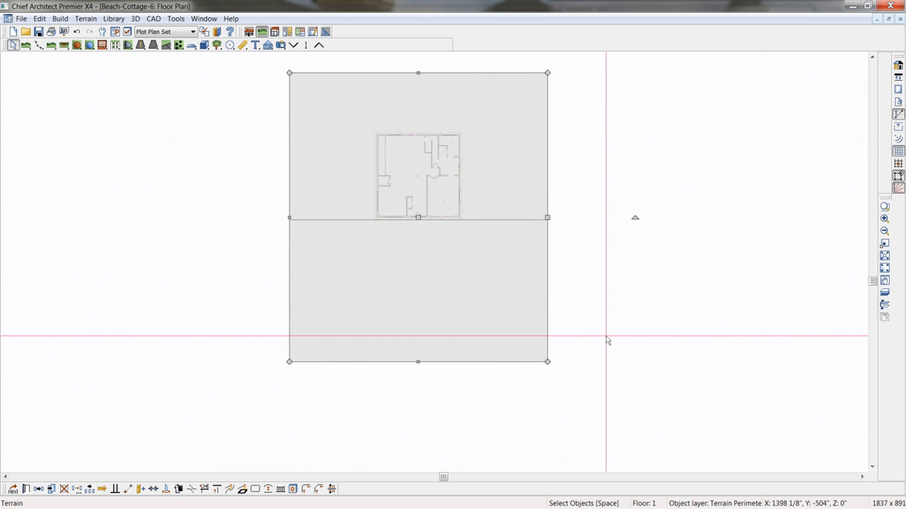
Turn off the automatic calculation of the building pad elevation in the terrain's specification
{"action": "key", "text": "e"}
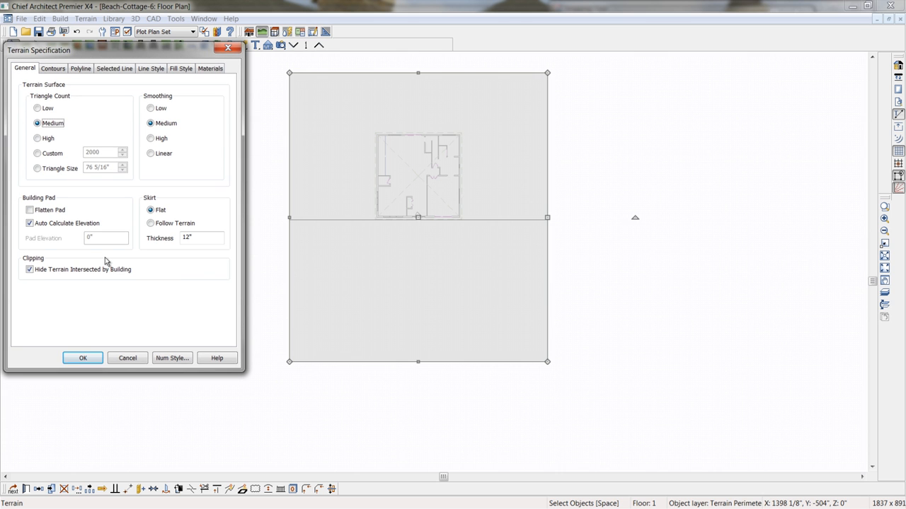
{"action": "left_click", "coordinate": [30, 224]}
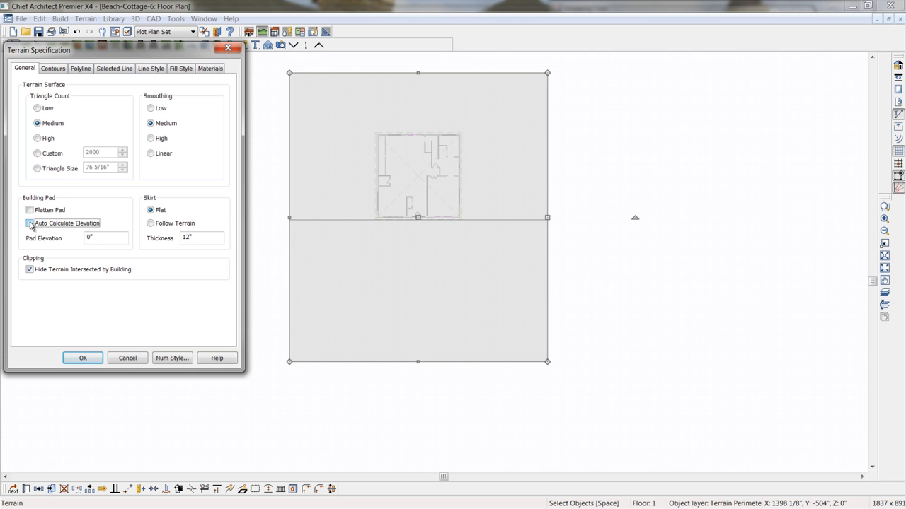
{"action": "left_click", "coordinate": [82, 359]}
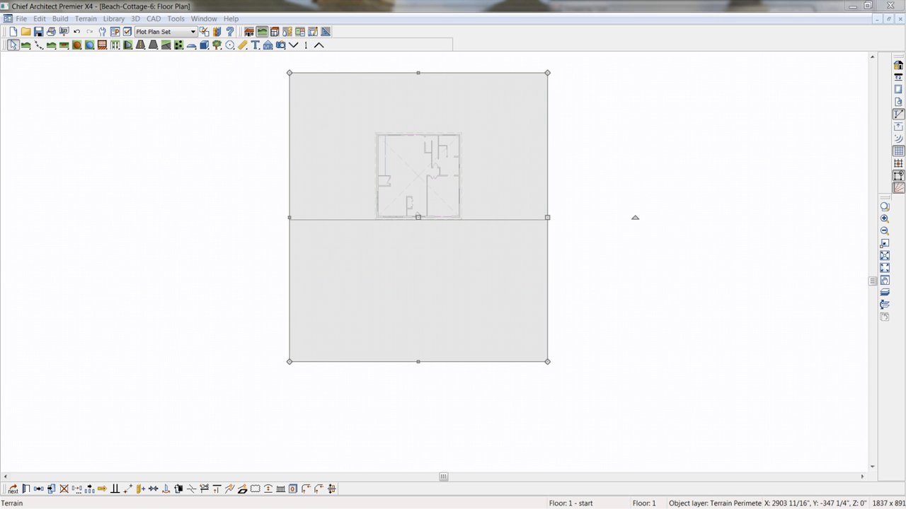
Bring the reference photo beach-house12.jpg into view, examine the ground in front of the house, and move the photo away
{"action": "left_click_drag", "start_coordinate": [905, 177], "coordinate": [686, 152]}
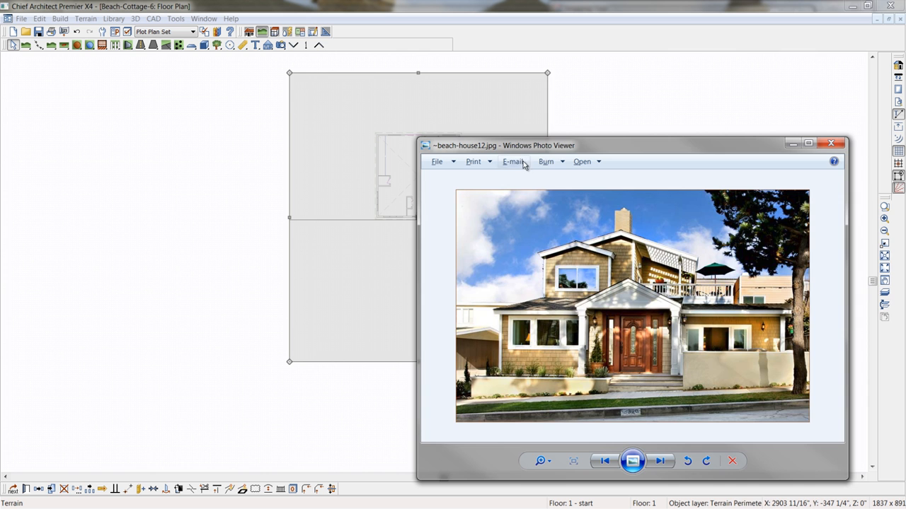
{"action": "left_click_drag", "start_coordinate": [508, 146], "coordinate": [905, 146]}
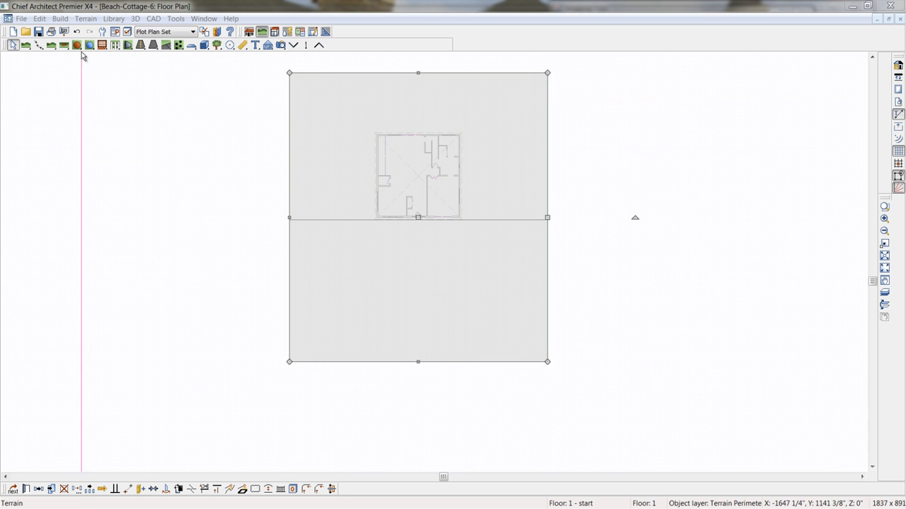
Draw a straight elevation line front to back past the house's bedroom side, just inside the terrain's side edge and extending beyond both ends
{"action": "left_click", "coordinate": [39, 46]}
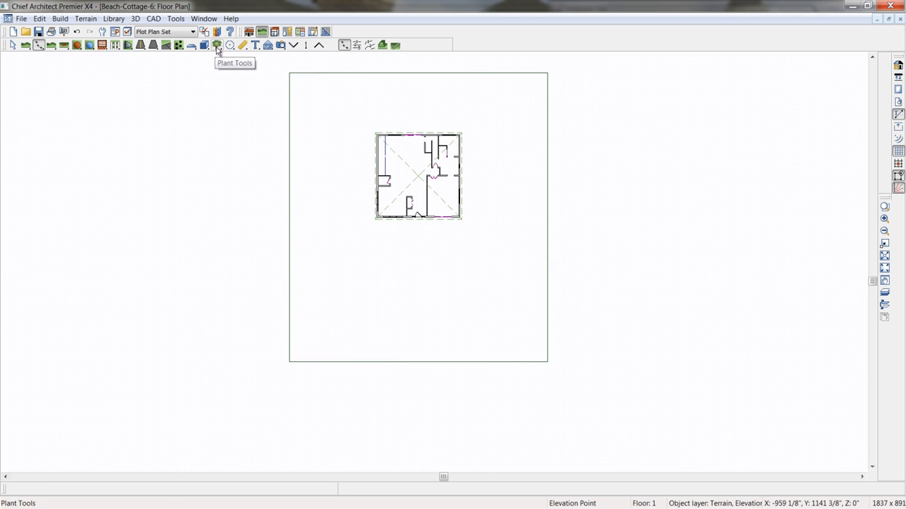
{"action": "left_click", "coordinate": [359, 46]}
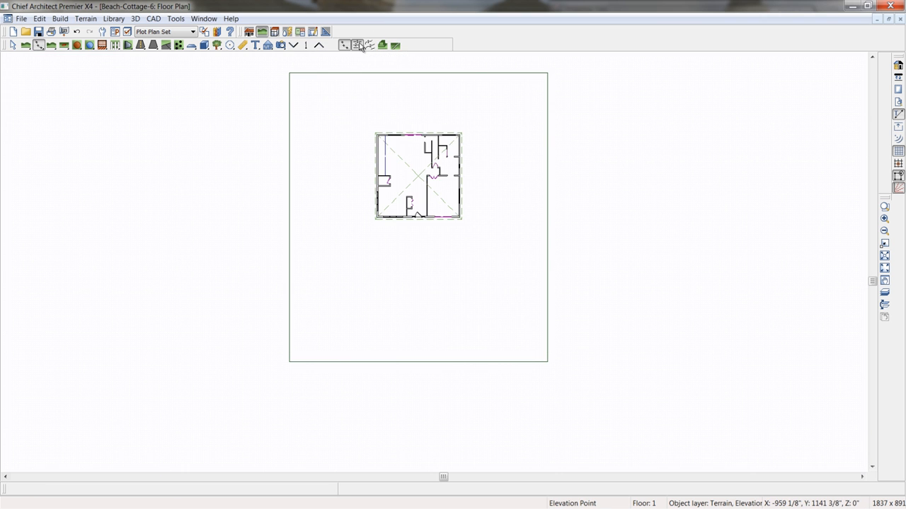
{"action": "left_click_drag", "start_coordinate": [529, 65], "coordinate": [519, 376]}
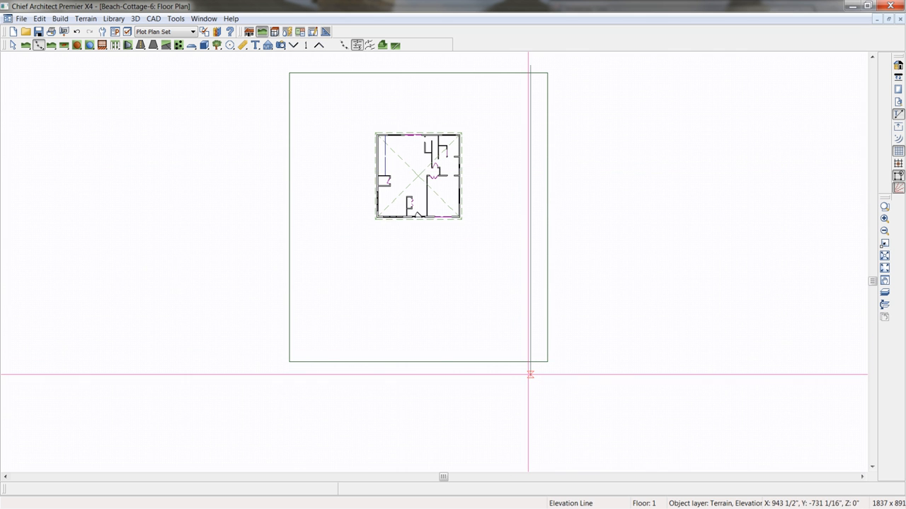
{"action": "middle_click_drag", "start_coordinate": [478, 387], "coordinate": [488, 399]}
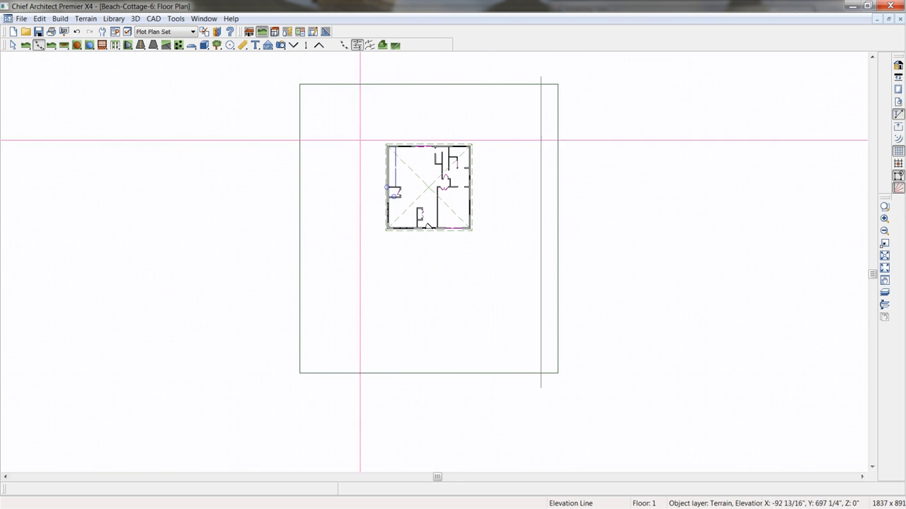
Draw a second front-to-back elevation line through the terrain on the opposite side of the house and set its elevation to 4'
{"action": "left_click_drag", "start_coordinate": [364, 54], "coordinate": [364, 392]}
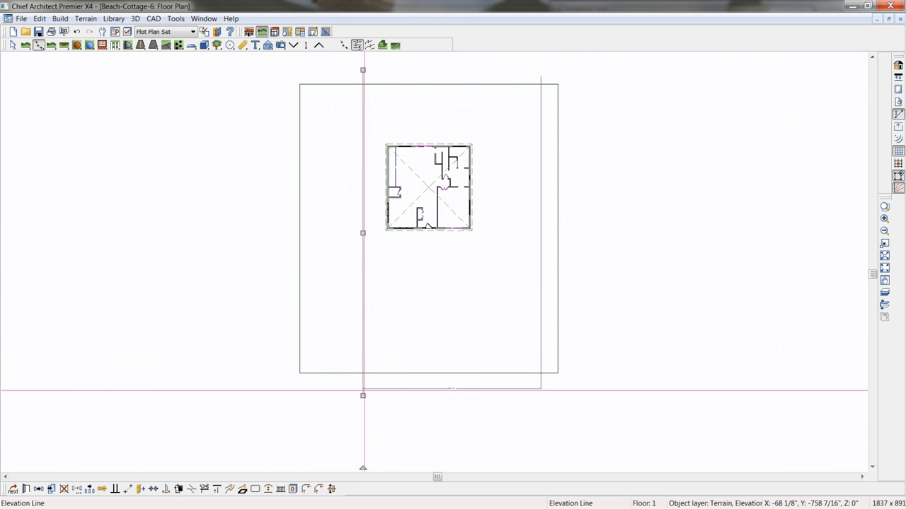
{"action": "double_click", "coordinate": [364, 393]}
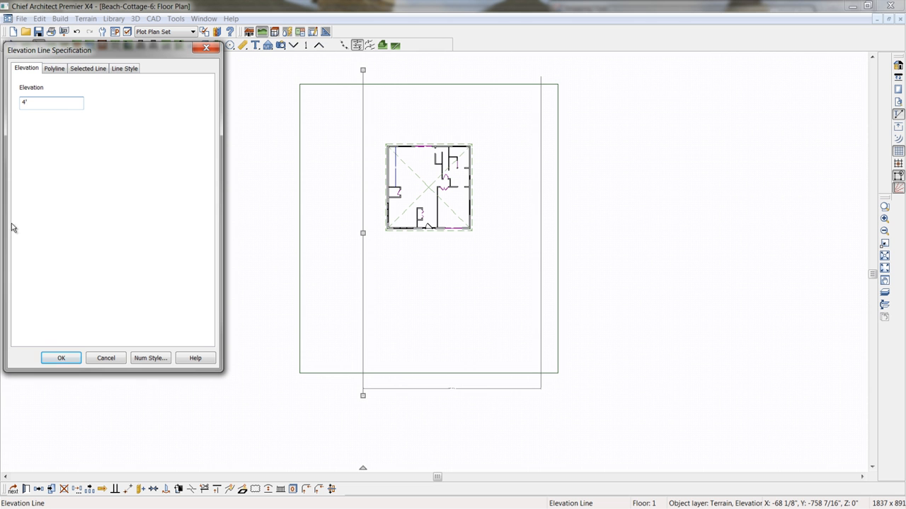
{"action": "left_click", "coordinate": [61, 358]}
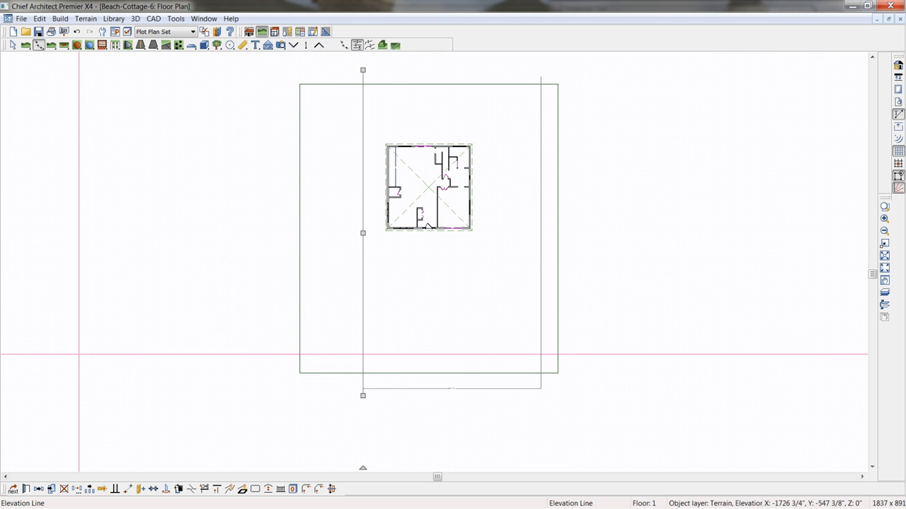
{"action": "left_click", "coordinate": [272, 250]}
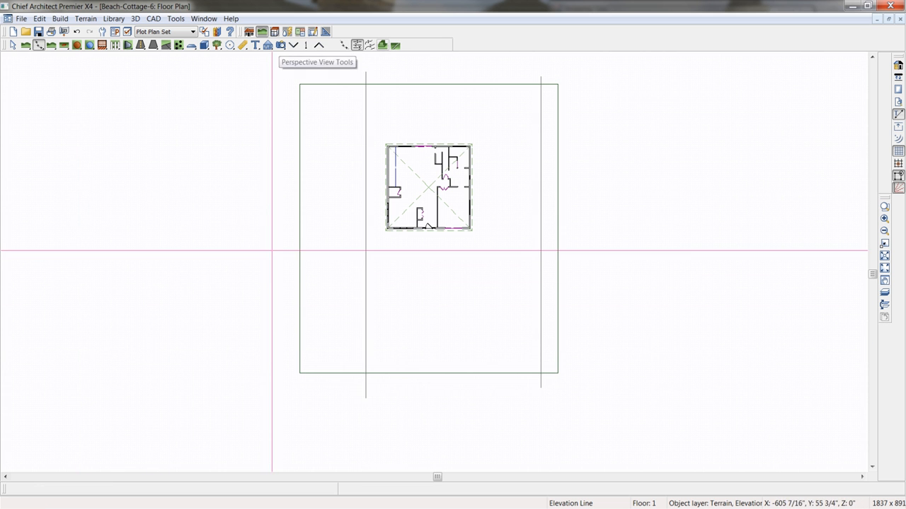
Create a perspective full overview, examine how the sloping terrain meets the foundation along the front wall, and close the view
{"action": "left_click", "coordinate": [281, 45]}
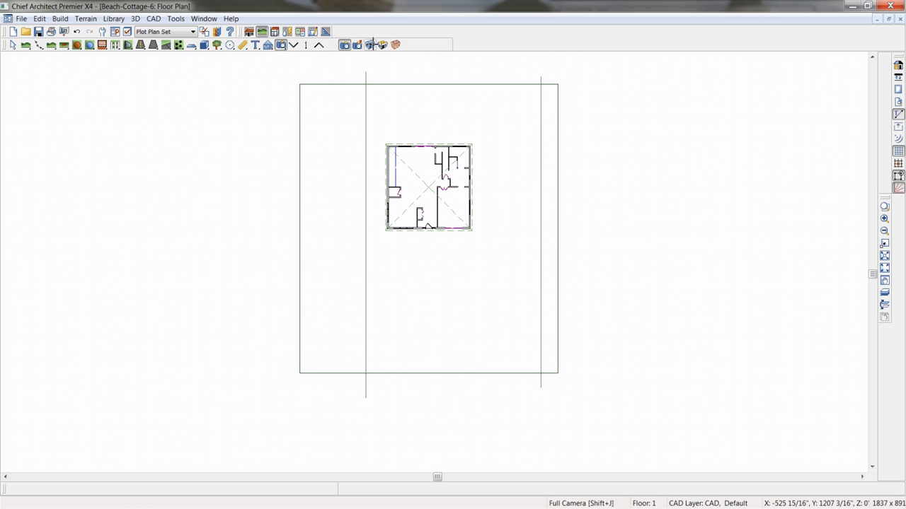
{"action": "left_click", "coordinate": [389, 157]}
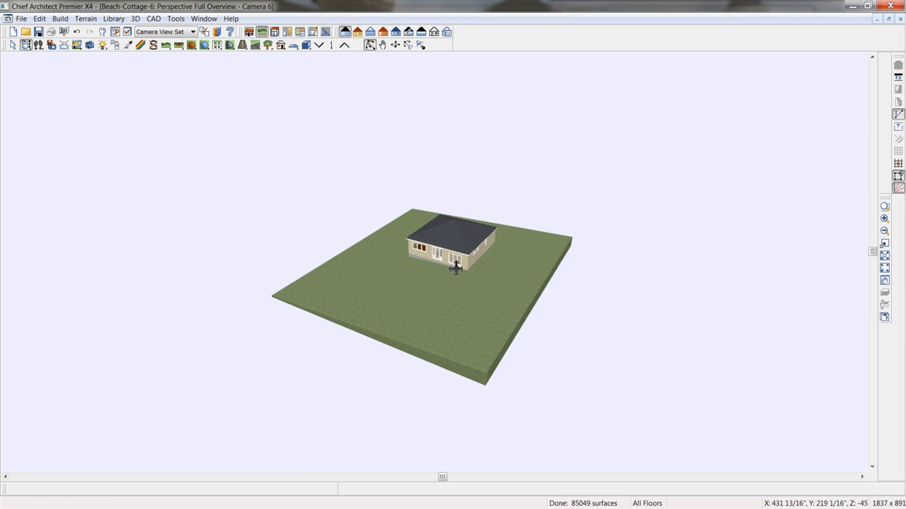
{"action": "left_click_drag", "start_coordinate": [469, 259], "coordinate": [497, 259]}
{"action": "scroll", "coordinate": [466, 269], "scroll_direction": "up", "scroll_amount": 5}
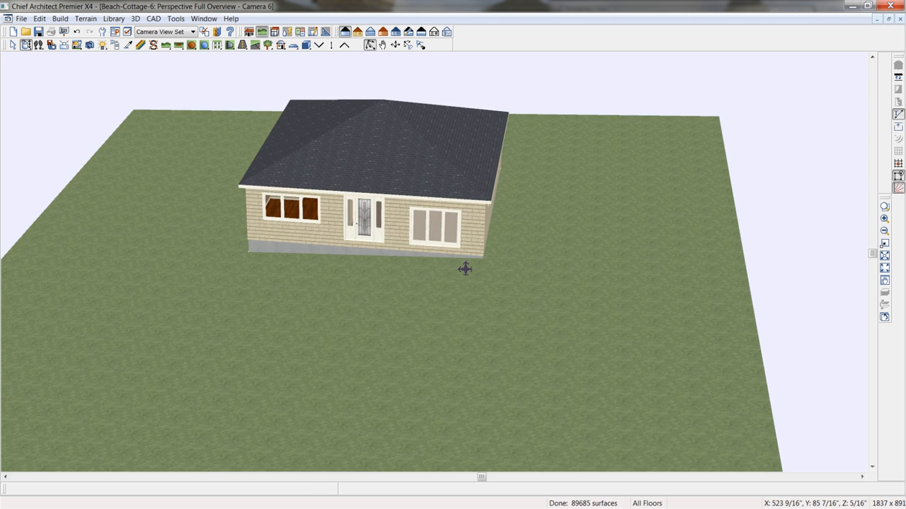
{"action": "left_click_drag", "start_coordinate": [448, 248], "coordinate": [450, 232]}
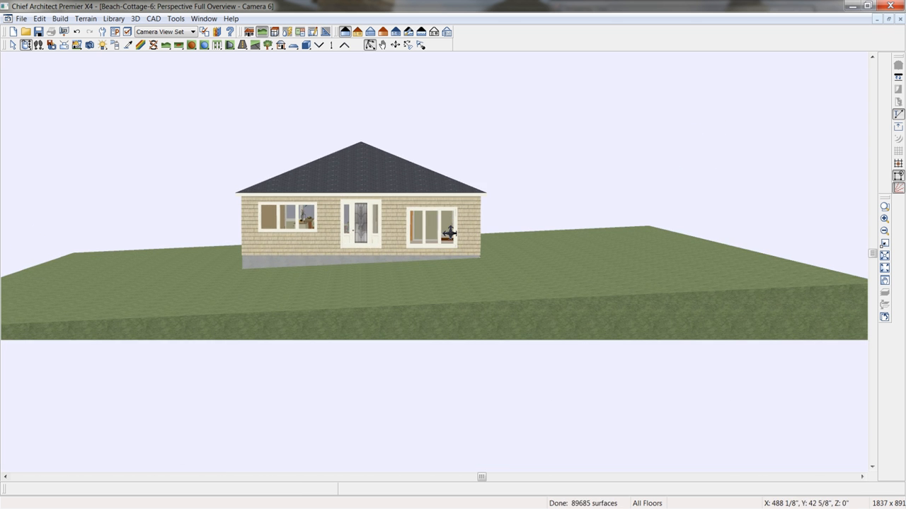
{"action": "scroll", "coordinate": [438, 254], "scroll_direction": "up", "scroll_amount": 3}
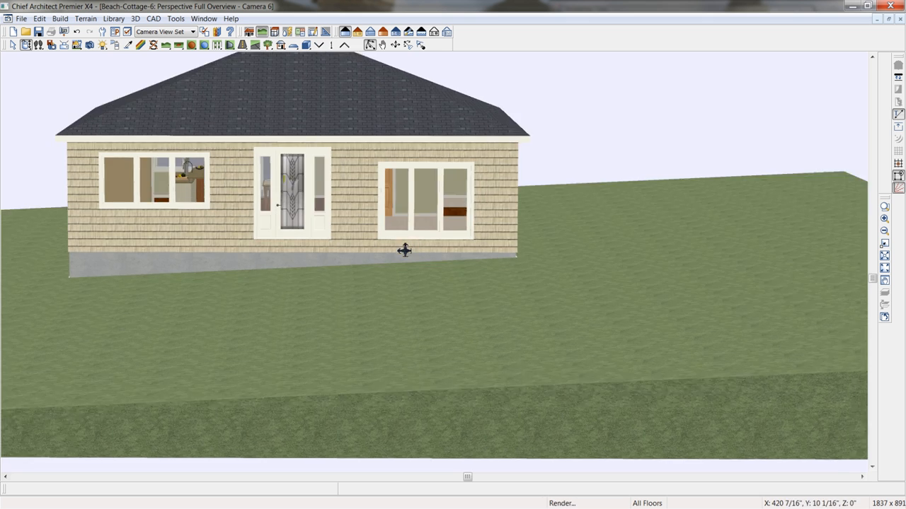
{"action": "mouse_move", "coordinate": [404, 250]}
{"action": "left_mouse_down"}
{"action": "mouse_move", "coordinate": [358, 259]}
{"action": "mouse_move", "coordinate": [388, 257]}
{"action": "left_mouse_up"}
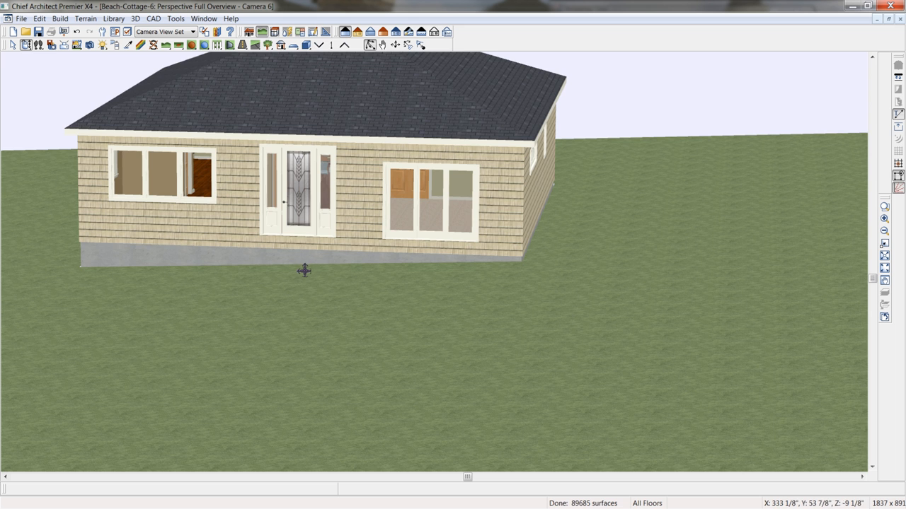
{"action": "left_click_drag", "start_coordinate": [299, 261], "coordinate": [308, 271]}
{"action": "scroll", "coordinate": [307, 270], "scroll_direction": "down", "scroll_amount": 2}
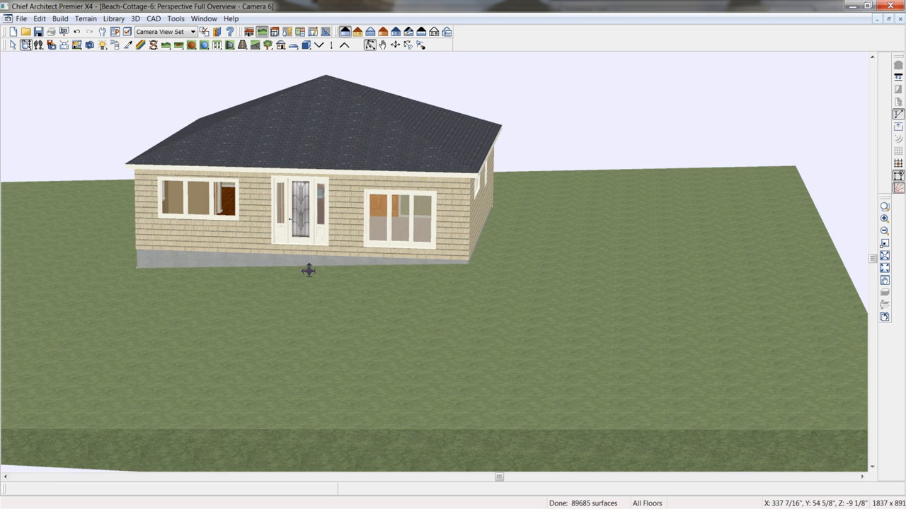
{"action": "left_click", "coordinate": [901, 21]}
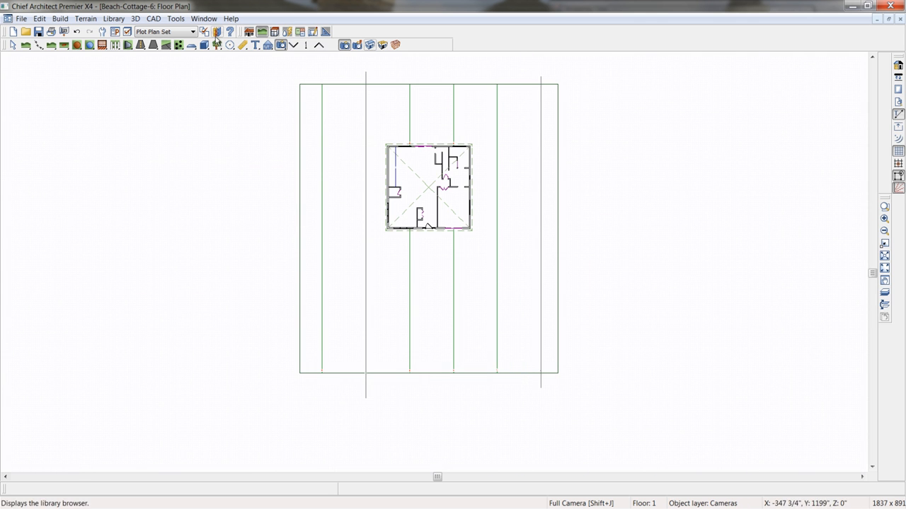
Draw a straight road across the full width of the lot in front of the house and move it about 7'-6" away from the house
{"action": "left_click", "coordinate": [140, 46]}
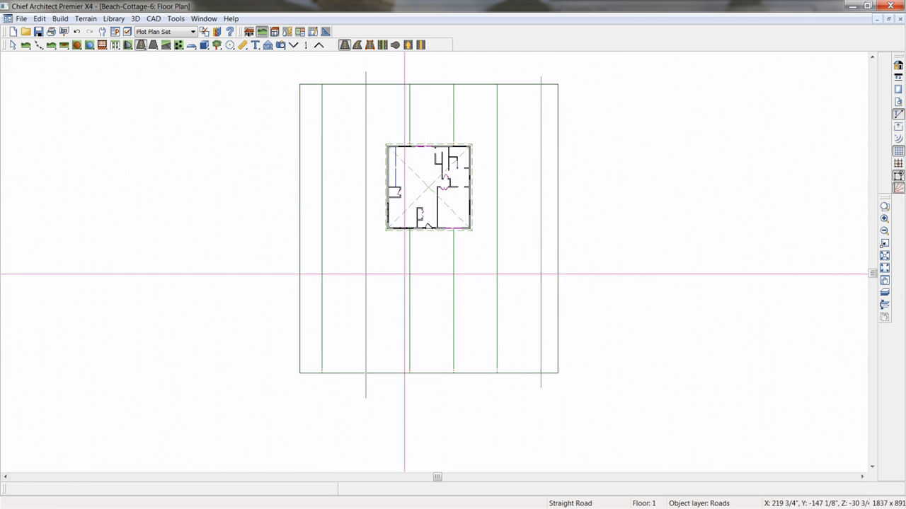
{"action": "left_click_drag", "start_coordinate": [586, 306], "coordinate": [275, 304]}
{"action": "left_click", "coordinate": [422, 306]}
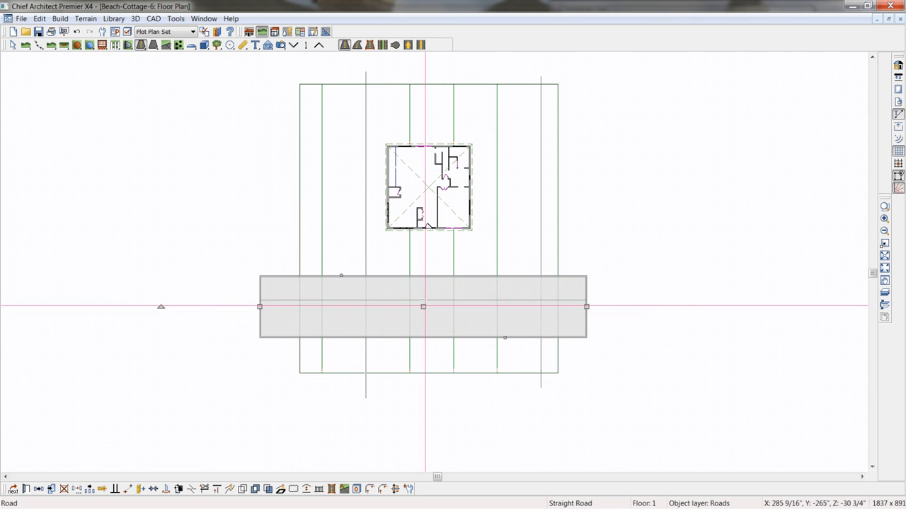
{"action": "left_click_drag", "start_coordinate": [423, 307], "coordinate": [423, 322]}
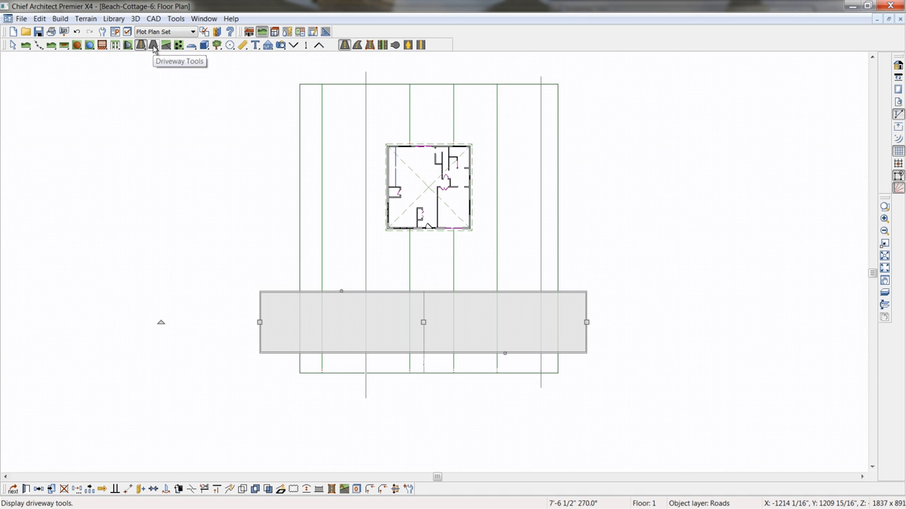
Draw a straight sidewalk across the lot parallel to the road, between the road and the house, and shift it slightly toward the house
{"action": "left_click", "coordinate": [166, 46]}
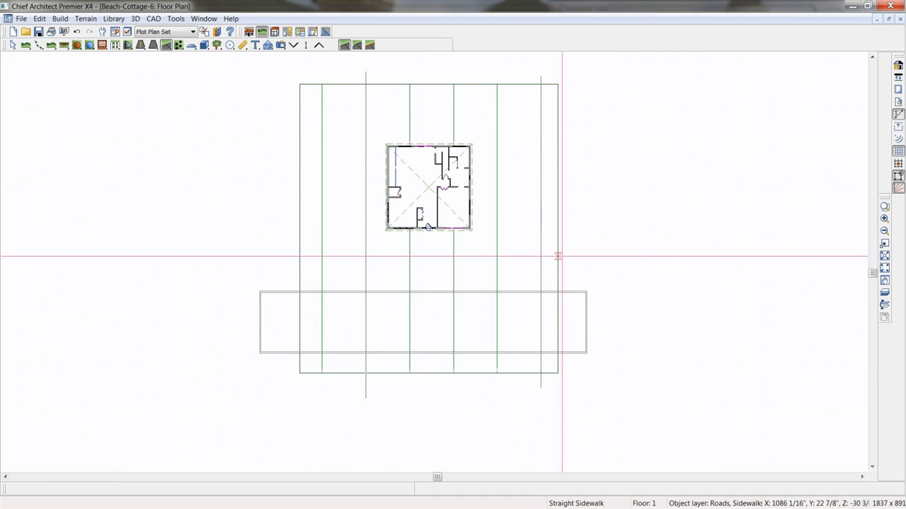
{"action": "left_click_drag", "start_coordinate": [573, 254], "coordinate": [270, 253]}
{"action": "scroll", "coordinate": [269, 253], "scroll_direction": "up", "scroll_amount": 3}
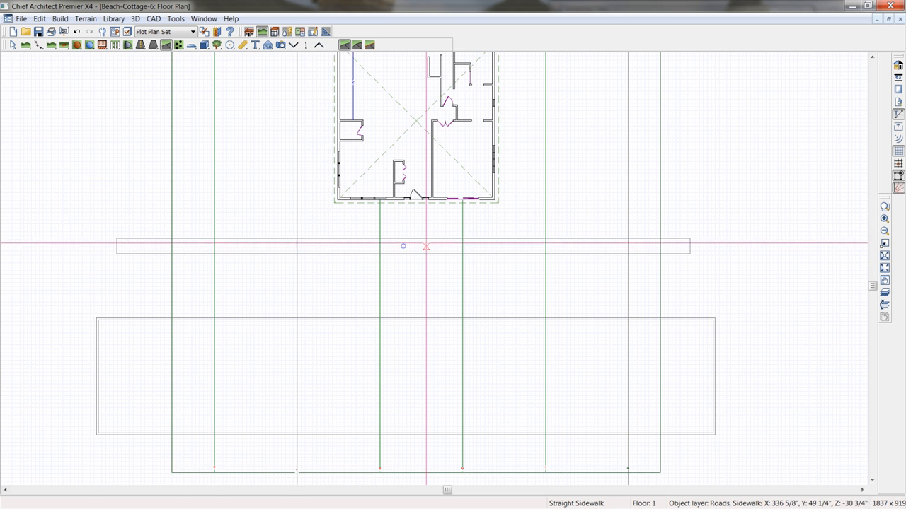
{"action": "left_click", "coordinate": [425, 241]}
{"action": "mouse_move", "coordinate": [403, 246]}
{"action": "left_mouse_down"}
{"action": "mouse_move", "coordinate": [402, 229]}
{"action": "mouse_move", "coordinate": [401, 241]}
{"action": "left_mouse_up"}
{"action": "scroll", "coordinate": [402, 228], "scroll_direction": "up", "scroll_amount": 2}
{"action": "scroll", "coordinate": [402, 228], "scroll_direction": "up", "scroll_amount": 2}
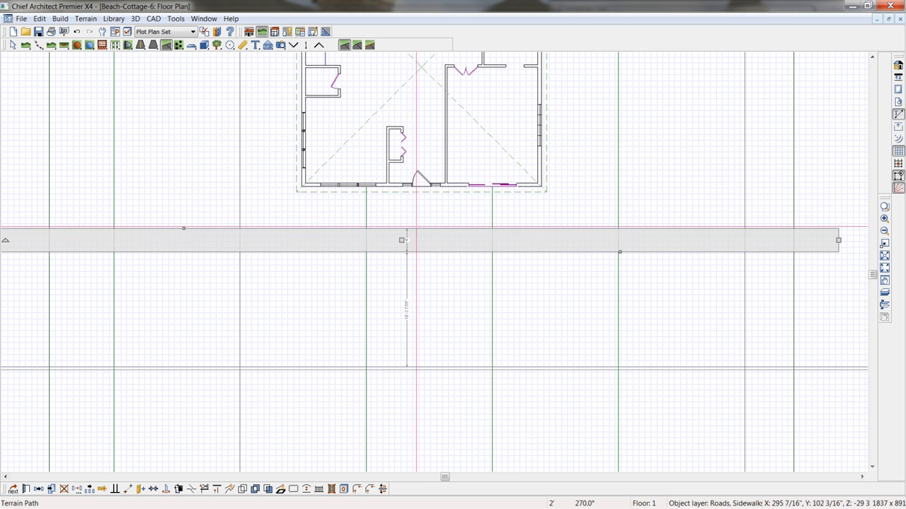
Add a short straight sidewalk from just outside the front entry door to the long sidewalk
{"action": "key", "text": "Escape"}
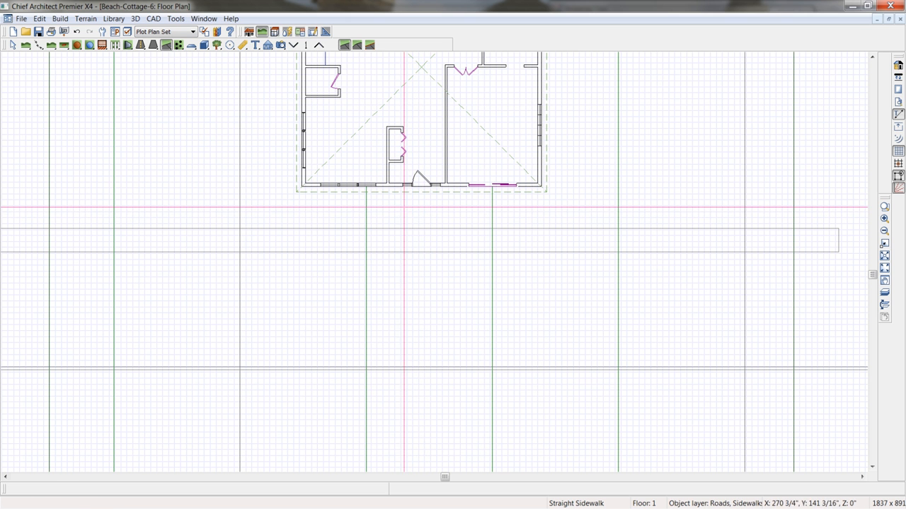
{"action": "scroll", "coordinate": [426, 207], "scroll_direction": "up", "scroll_amount": 1}
{"action": "left_click_drag", "start_coordinate": [422, 207], "coordinate": [422, 230]}
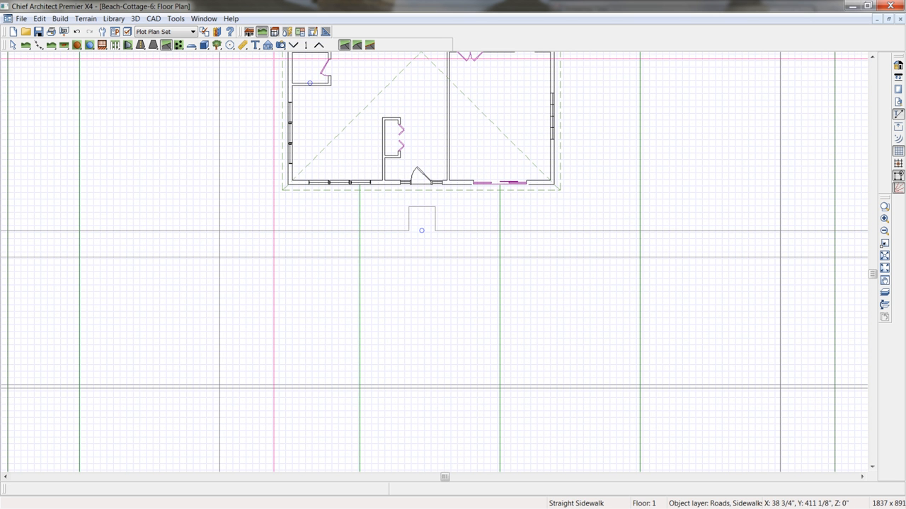
Move the road about 11' straight toward the house so it lies closer to the long sidewalk
{"action": "left_click", "coordinate": [438, 389]}
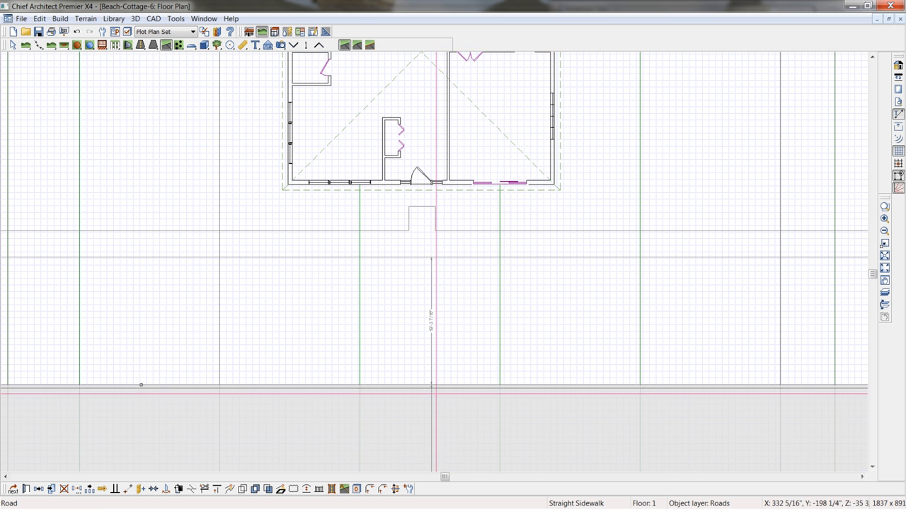
{"action": "scroll", "coordinate": [438, 388], "scroll_direction": "down", "scroll_amount": 3}
{"action": "left_click_drag", "start_coordinate": [412, 464], "coordinate": [410, 410]}
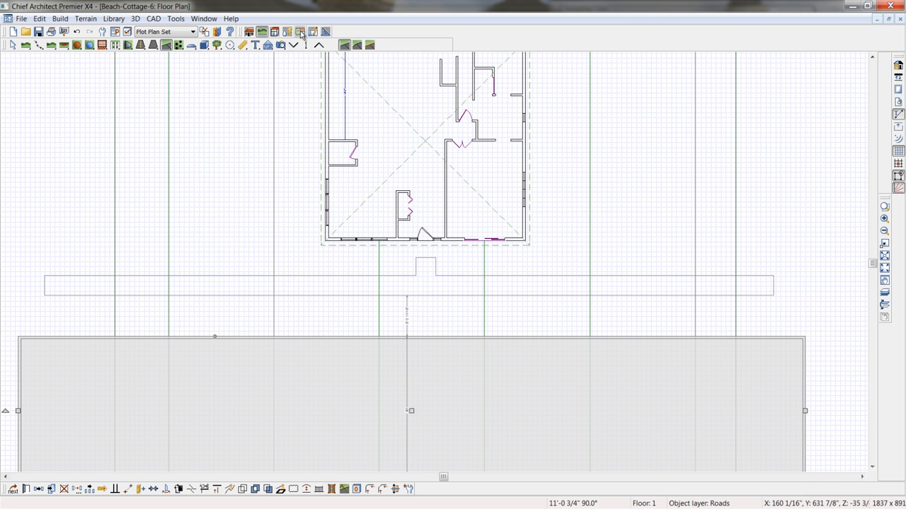
Place straight stairs leading down from the front entry door to the short sidewalk
{"action": "left_click", "coordinate": [249, 31]}
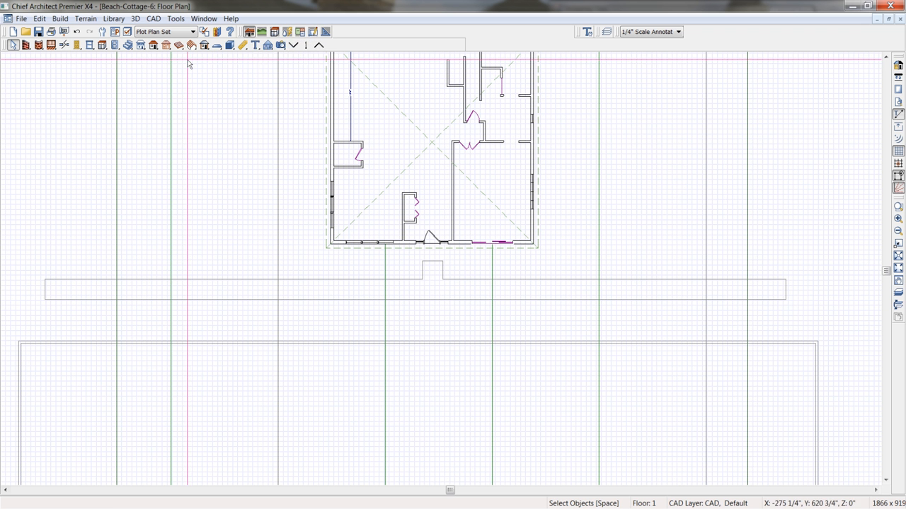
{"action": "left_click", "coordinate": [130, 45]}
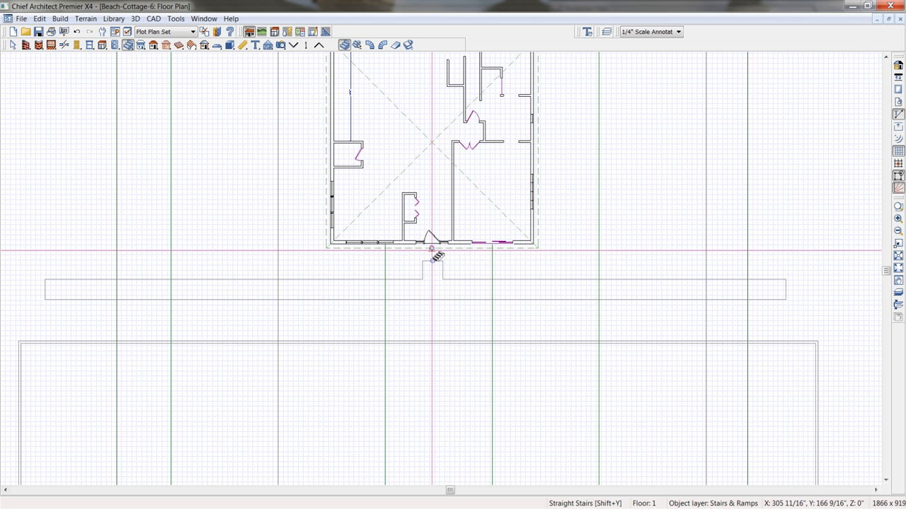
{"action": "left_click_drag", "start_coordinate": [434, 263], "coordinate": [431, 269]}
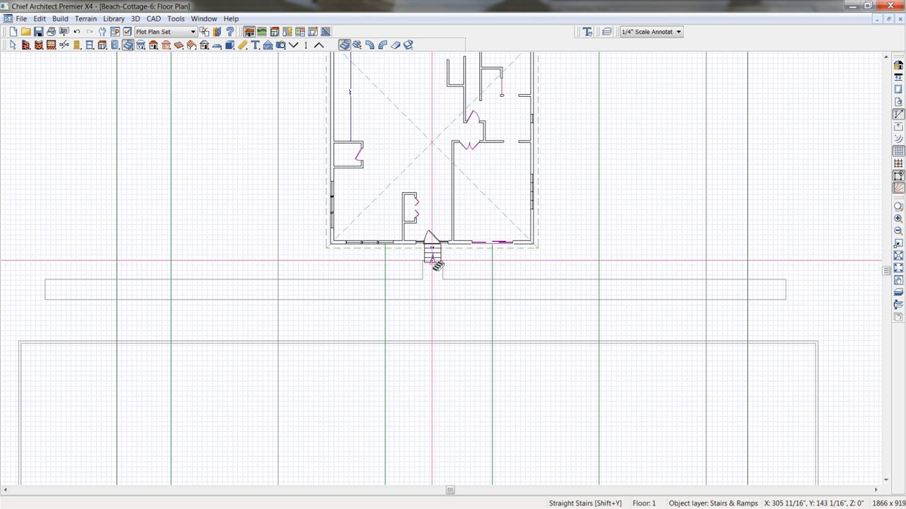
Widen the entry stairs on both sides to span the door and its sidelights, about 6'-3" wide
{"action": "scroll", "coordinate": [437, 277], "scroll_direction": "up", "scroll_amount": 3}
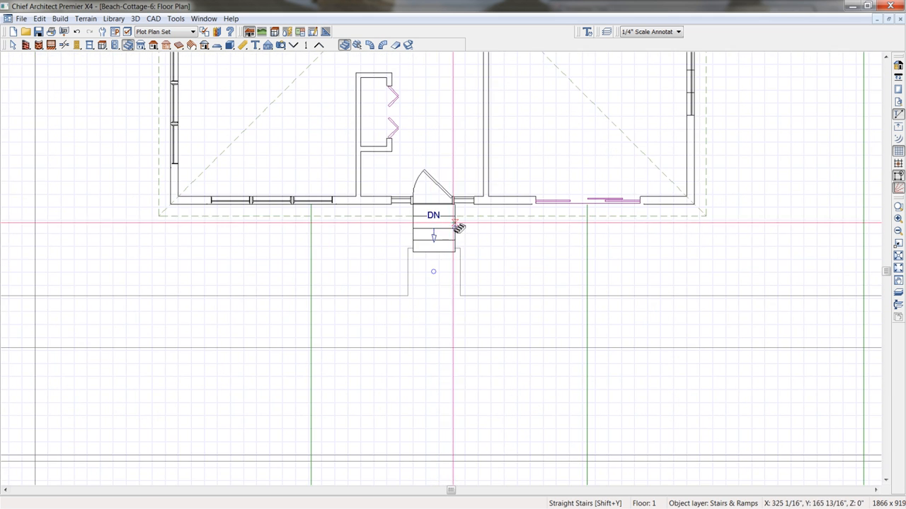
{"action": "left_click", "coordinate": [454, 231]}
{"action": "left_click_drag", "start_coordinate": [456, 228], "coordinate": [472, 216]}
{"action": "left_click_drag", "start_coordinate": [413, 232], "coordinate": [392, 230]}
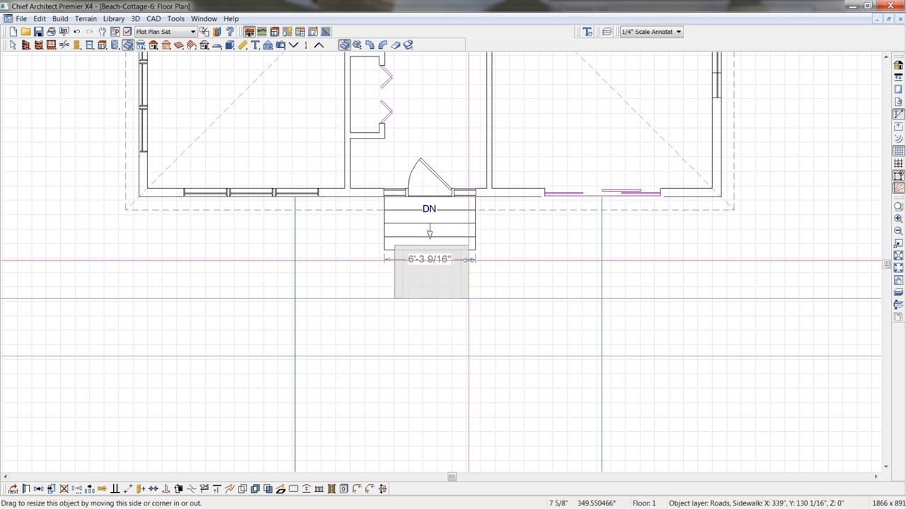
Widen the short entry sidewalk to about 6'-8" so it extends slightly past both sides of the stairs
{"action": "left_click_drag", "start_coordinate": [469, 260], "coordinate": [479, 259]}
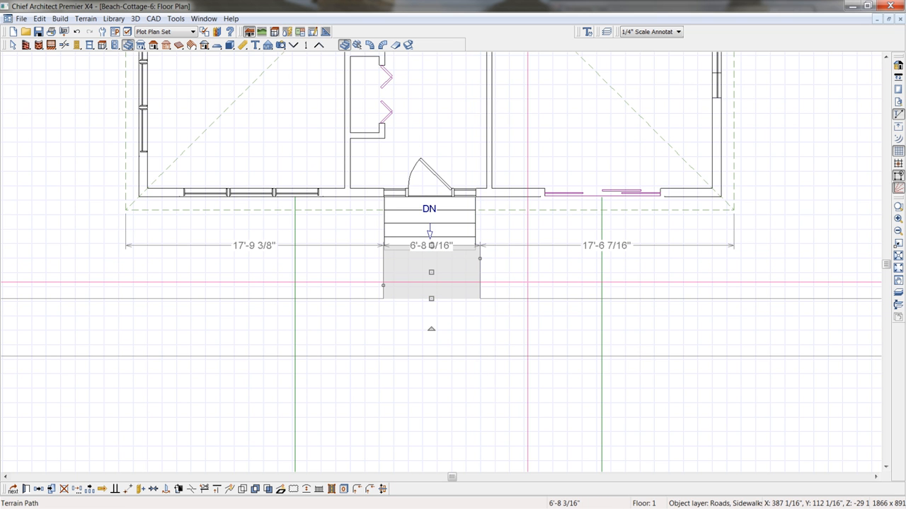
{"action": "key", "text": "shift+y"}
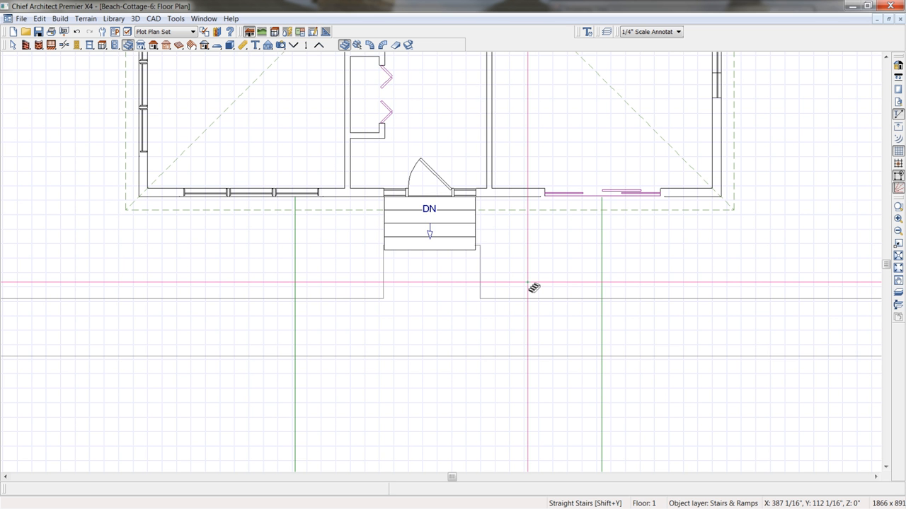
{"action": "scroll", "coordinate": [533, 288], "scroll_direction": "down", "scroll_amount": 5}
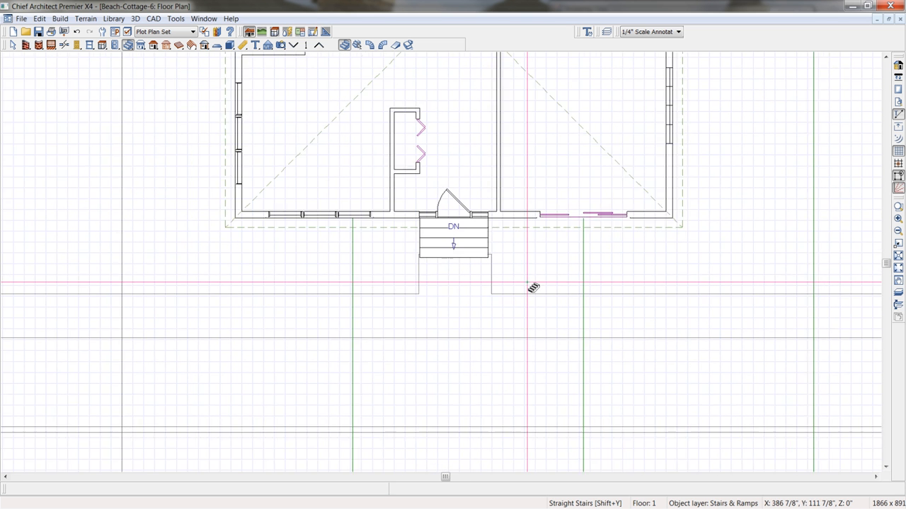
{"action": "scroll", "coordinate": [534, 287], "scroll_direction": "down", "scroll_amount": 5}
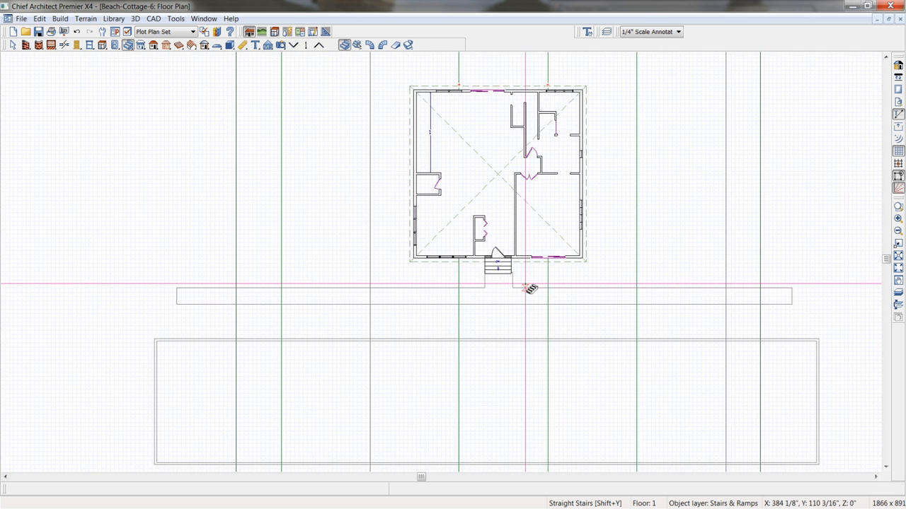
Generate a full perspective overview of the site and examine the house, entry stairs, sidewalks and road
{"action": "middle_click_drag", "start_coordinate": [540, 291], "coordinate": [507, 301]}
{"action": "scroll", "coordinate": [507, 302], "scroll_direction": "down", "scroll_amount": 3}
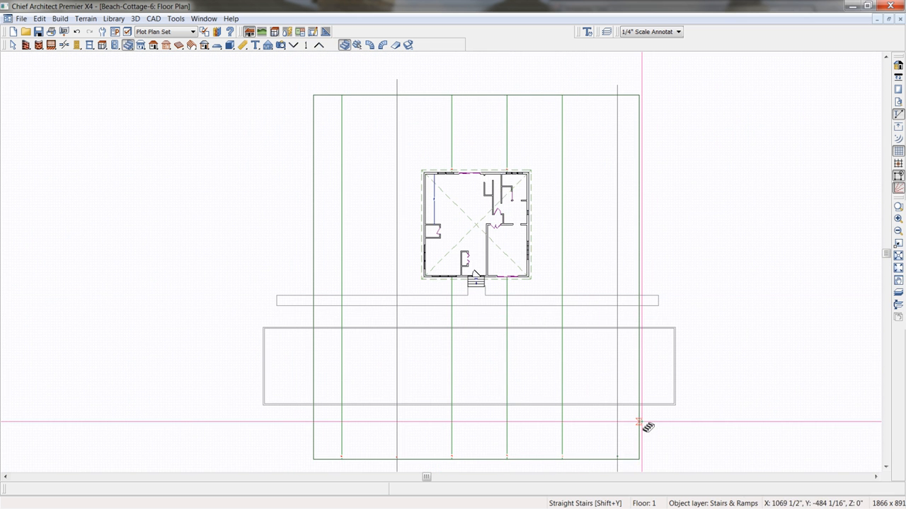
{"action": "left_click", "coordinate": [281, 45]}
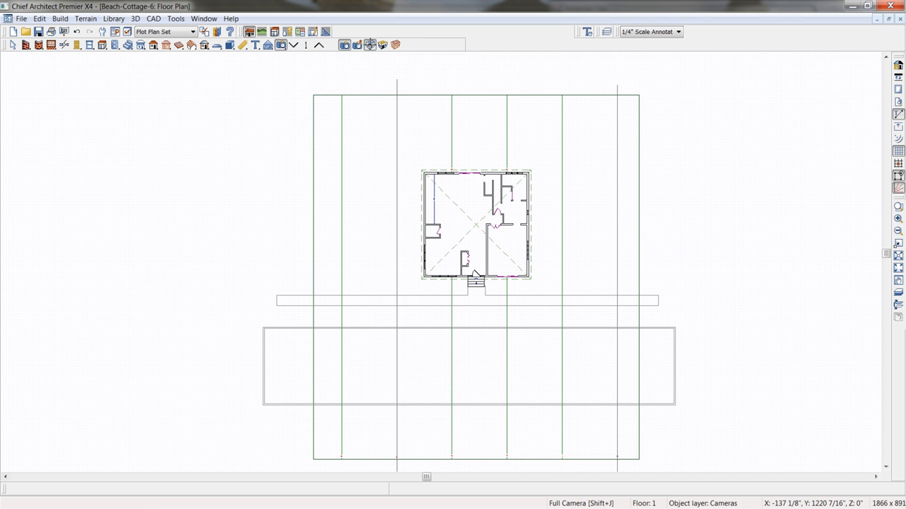
{"action": "left_click", "coordinate": [370, 45]}
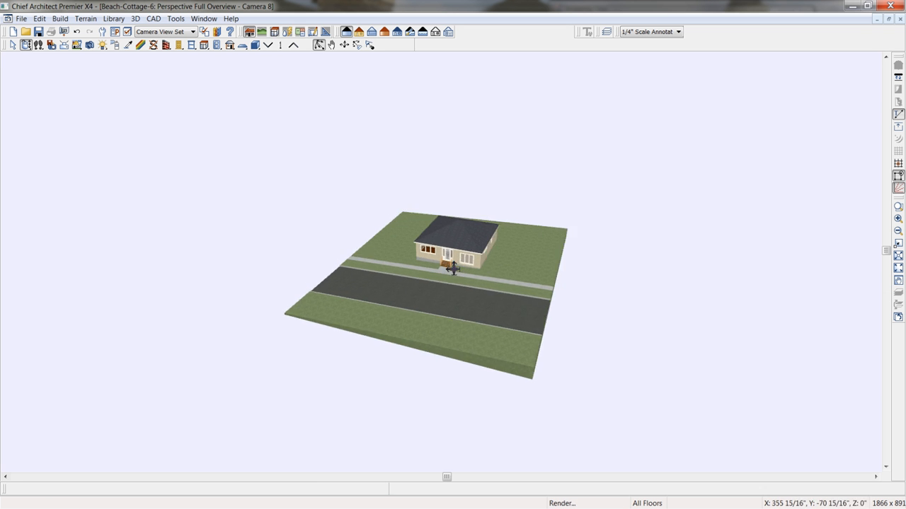
{"action": "scroll", "coordinate": [485, 257], "scroll_direction": "up", "scroll_amount": 3}
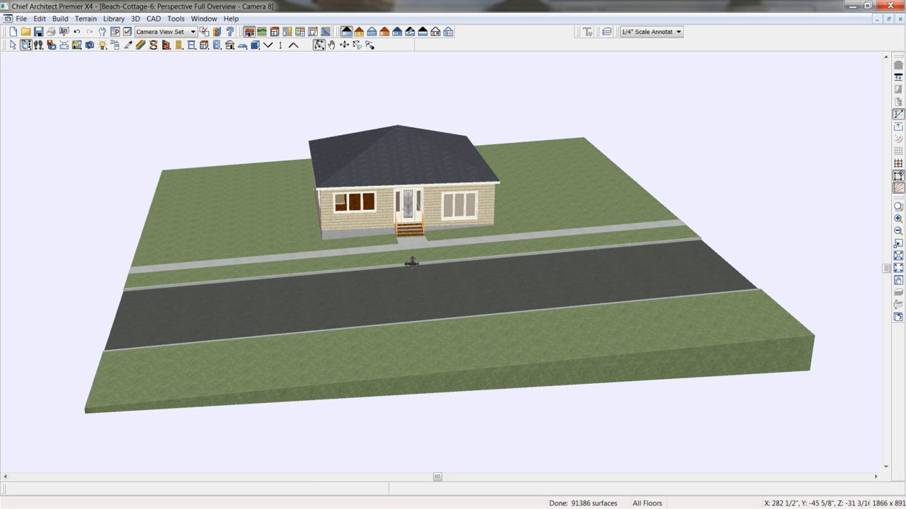
{"action": "scroll", "coordinate": [420, 264], "scroll_direction": "up", "scroll_amount": 2}
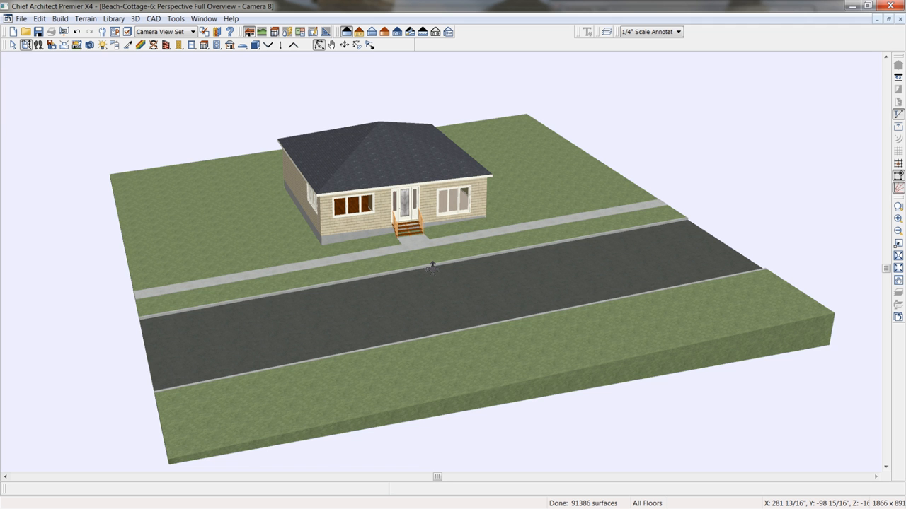
{"action": "scroll", "coordinate": [432, 268], "scroll_direction": "up", "scroll_amount": 3}
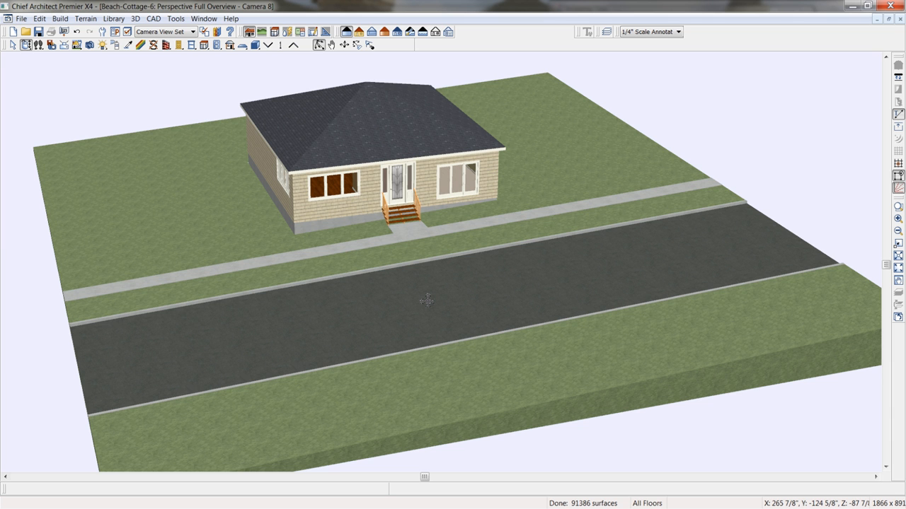
Show the library browser, bring up the Plant Chooser and search all plants without any criteria
{"action": "left_click", "coordinate": [216, 32]}
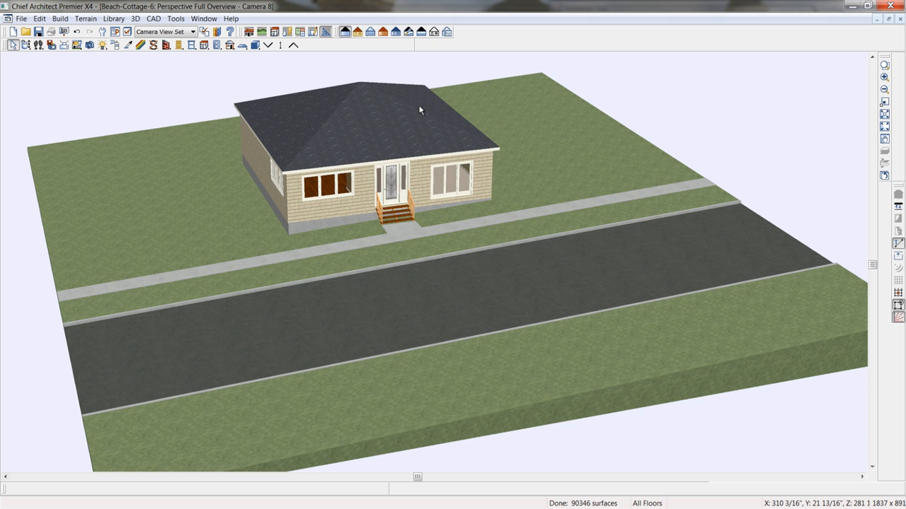
{"action": "left_click", "coordinate": [217, 32]}
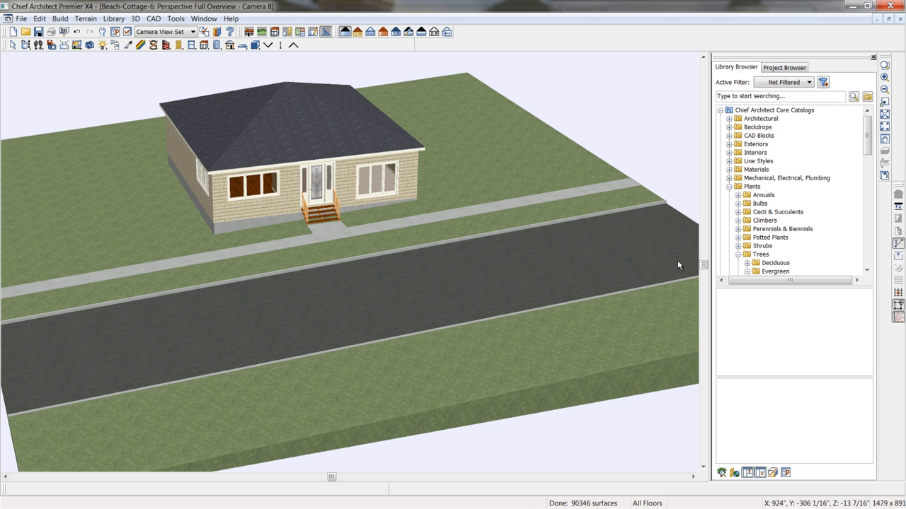
{"action": "left_click", "coordinate": [721, 473]}
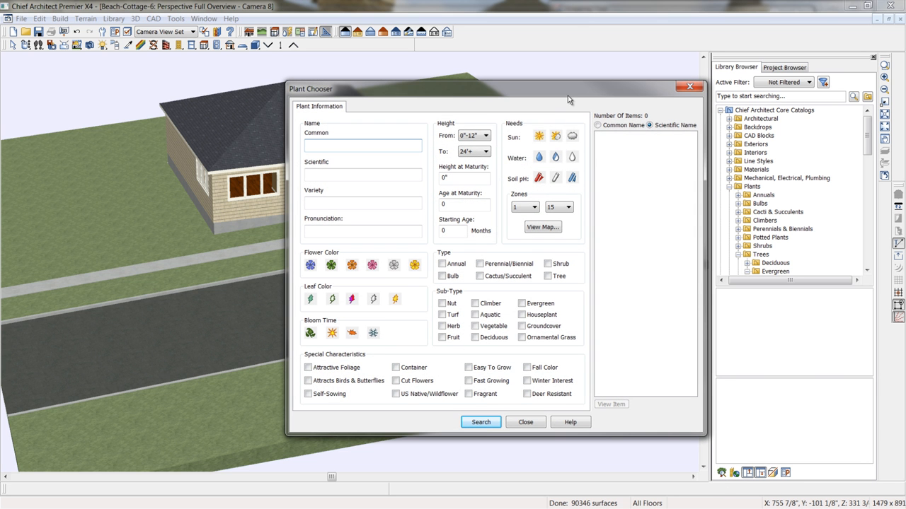
{"action": "left_click", "coordinate": [494, 423]}
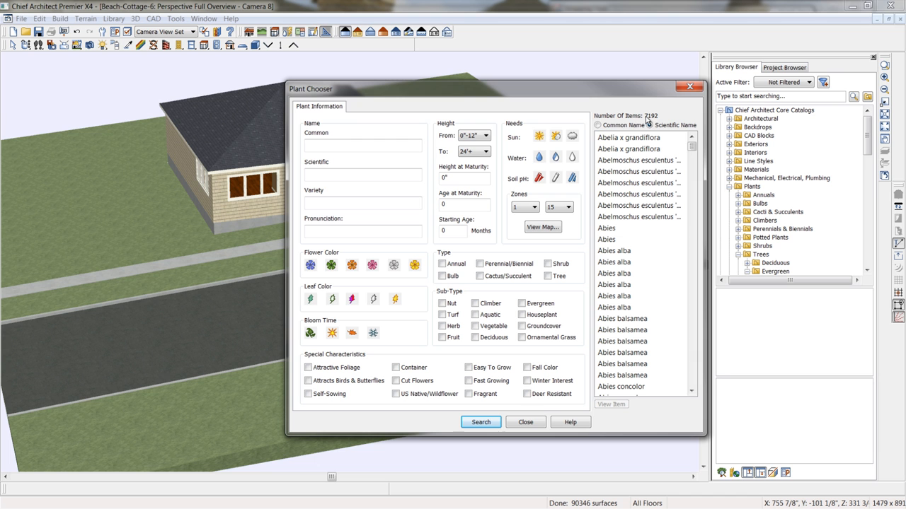
View the hardiness zone map for the Eastern USA region and close it
{"action": "left_click", "coordinate": [337, 147]}
{"action": "left_click", "coordinate": [541, 228]}
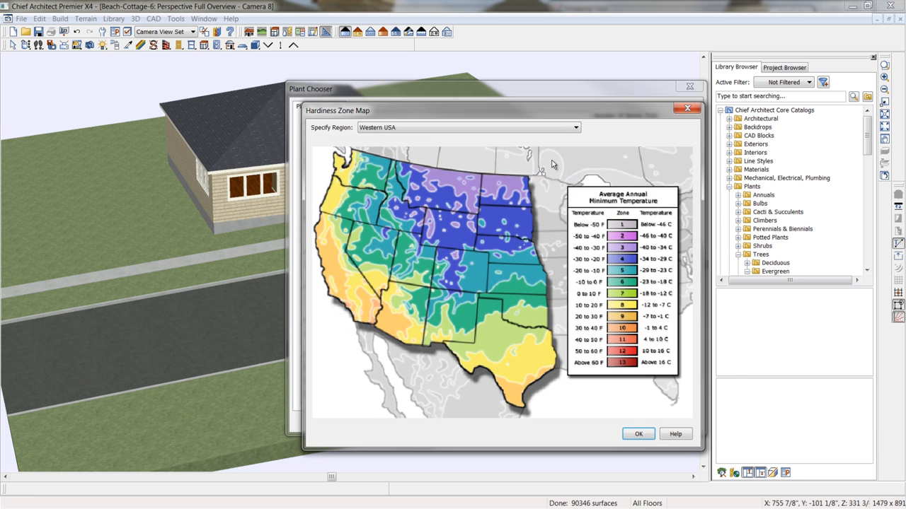
{"action": "left_click", "coordinate": [575, 128]}
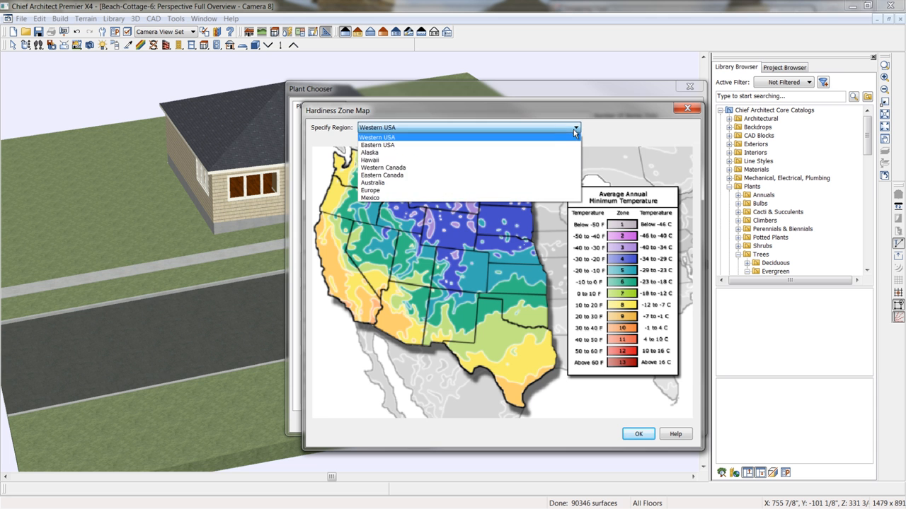
{"action": "left_click", "coordinate": [410, 148]}
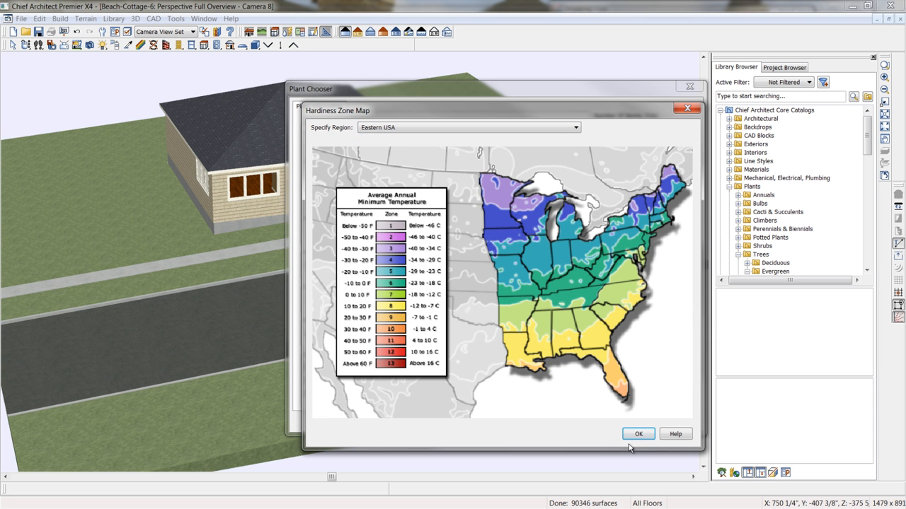
{"action": "left_click", "coordinate": [638, 434]}
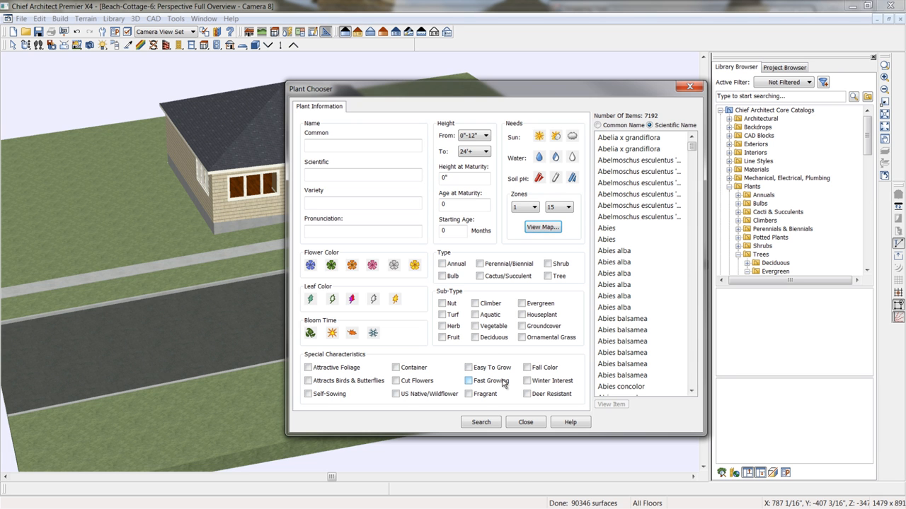
Search for plants with the common name ponderosa, locate a Pinus ponderosa in the library and close the Plant Chooser
{"action": "left_click", "coordinate": [373, 144]}
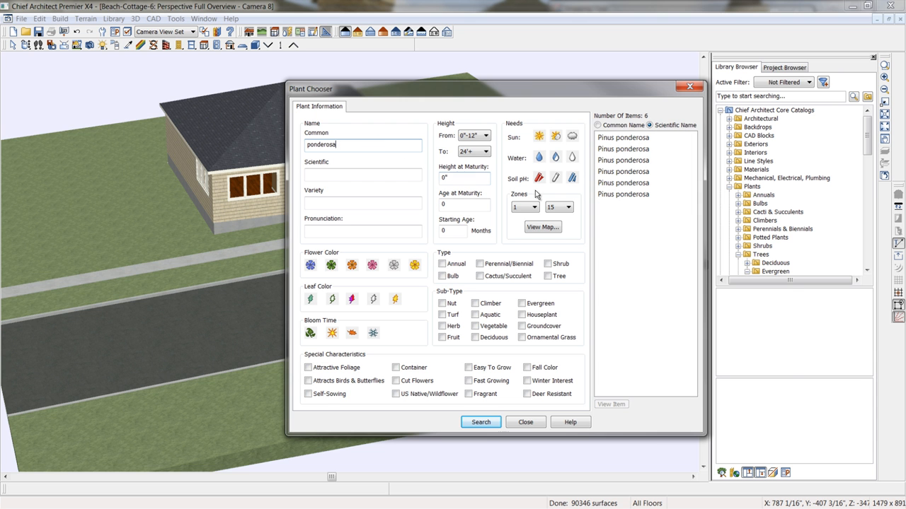
{"action": "left_click", "coordinate": [641, 172]}
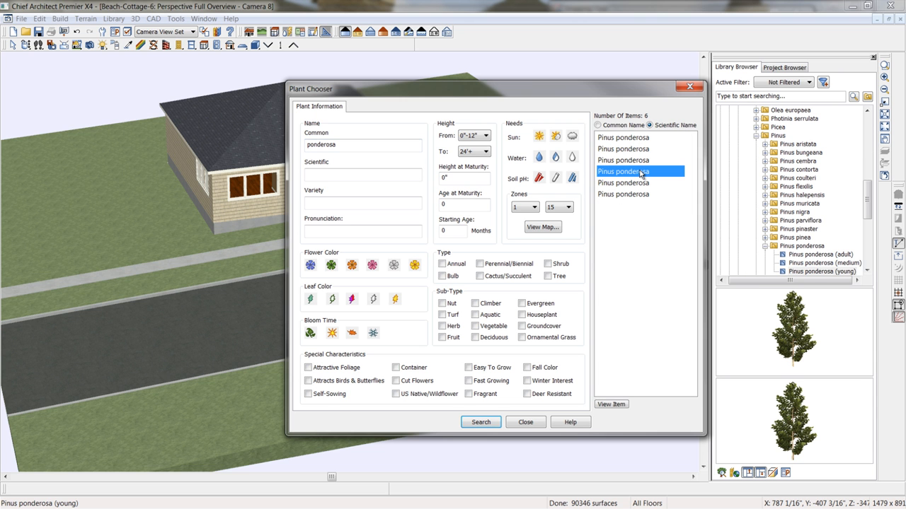
{"action": "left_click", "coordinate": [859, 233]}
{"action": "scroll", "coordinate": [858, 236], "scroll_direction": "down", "scroll_amount": 3}
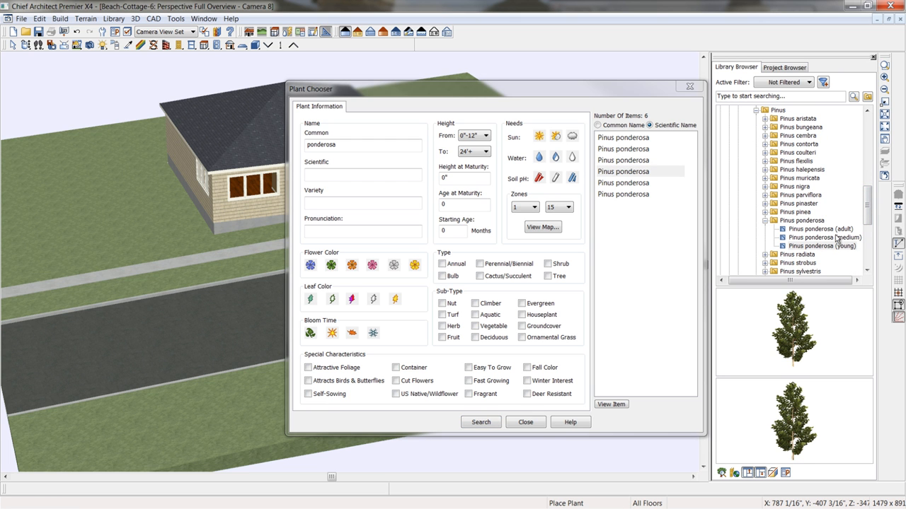
{"action": "left_click", "coordinate": [690, 86]}
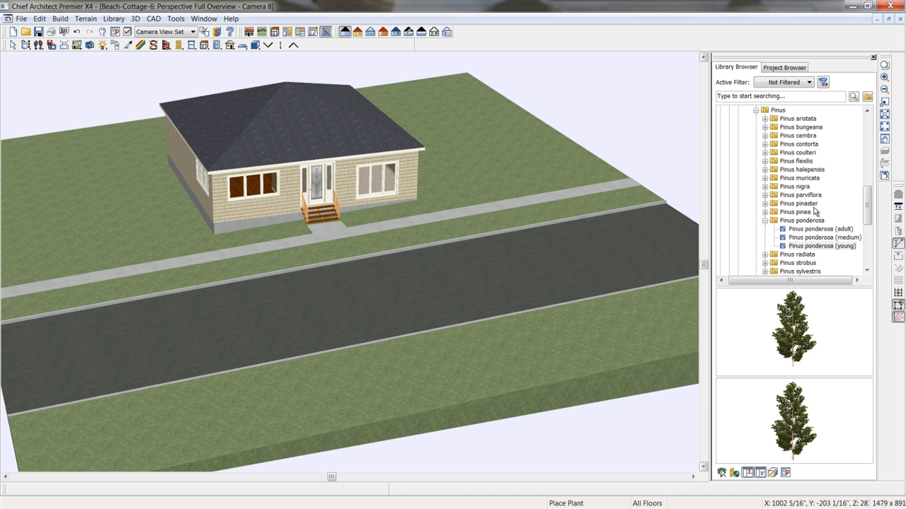
Place a Pinus ponderosa (young) at the road's far edge in the perspective overview, and return to the floor plan
{"action": "left_click", "coordinate": [821, 246]}
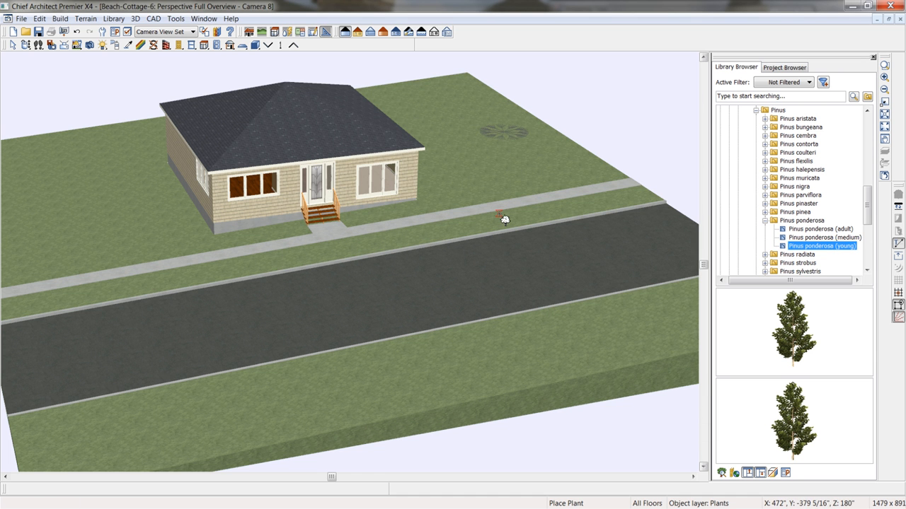
{"action": "left_click", "coordinate": [504, 323]}
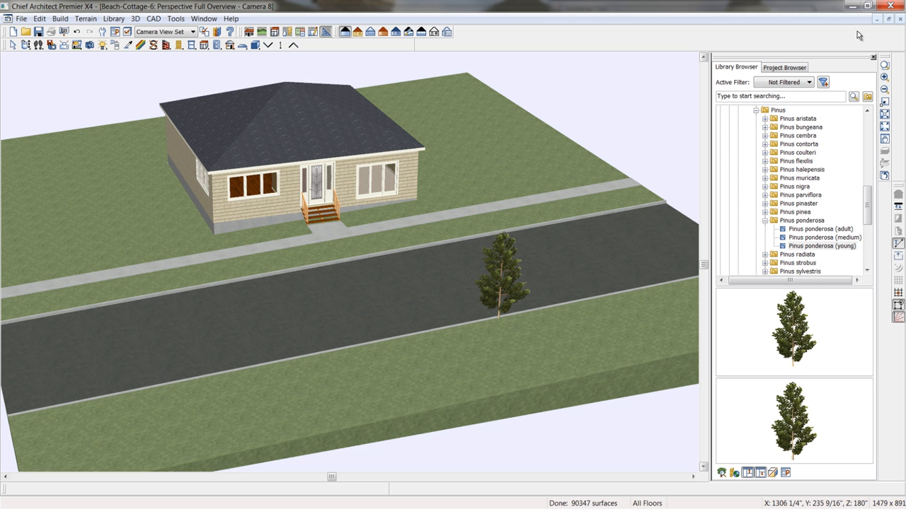
{"action": "left_click", "coordinate": [900, 22]}
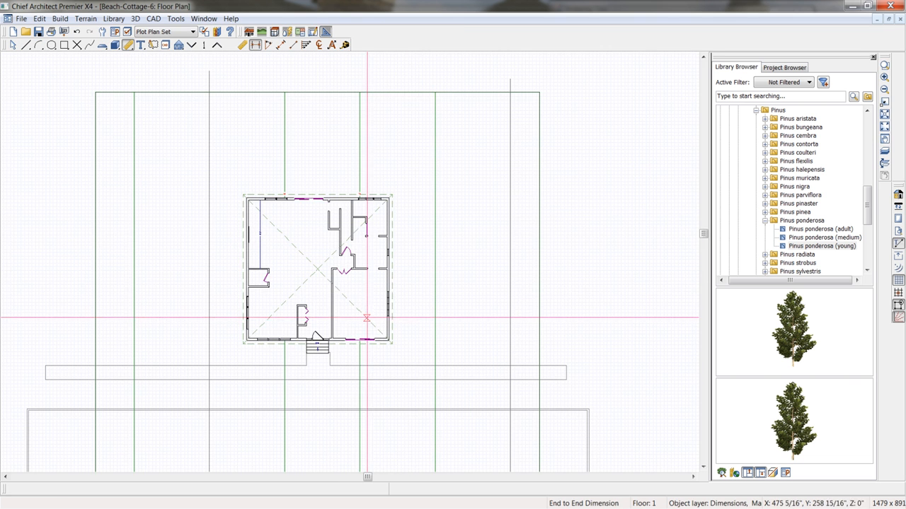
Turn on display of the Plants layer in the Plot Plan Set
{"action": "left_click", "coordinate": [193, 31]}
{"action": "left_click", "coordinate": [193, 31]}
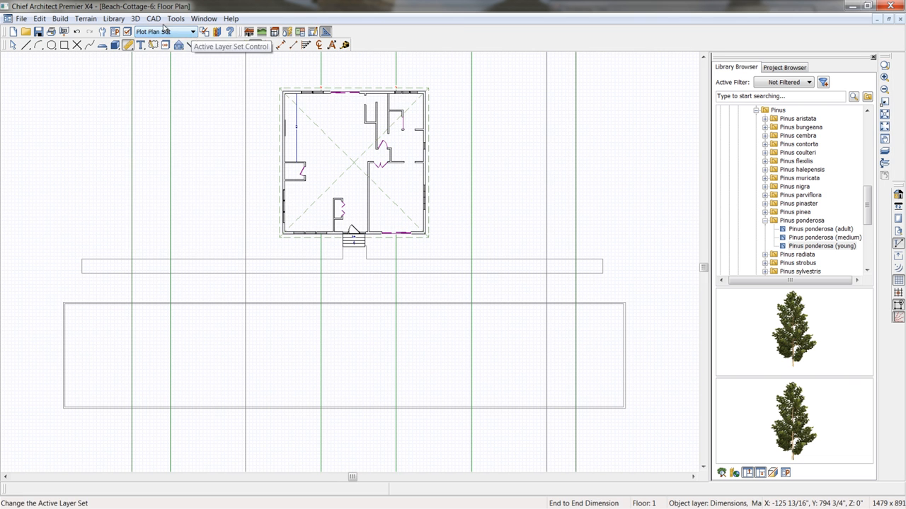
{"action": "left_click", "coordinate": [128, 32]}
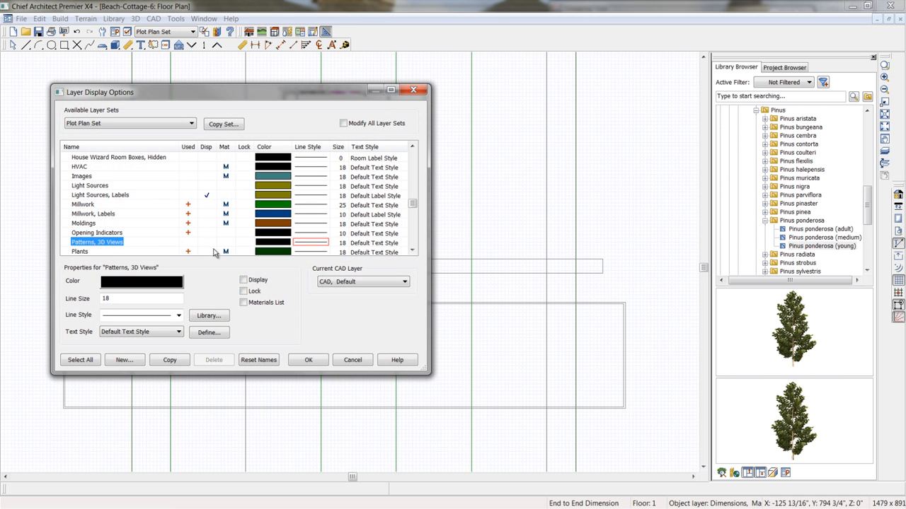
{"action": "left_click", "coordinate": [210, 251]}
{"action": "left_click", "coordinate": [308, 360]}
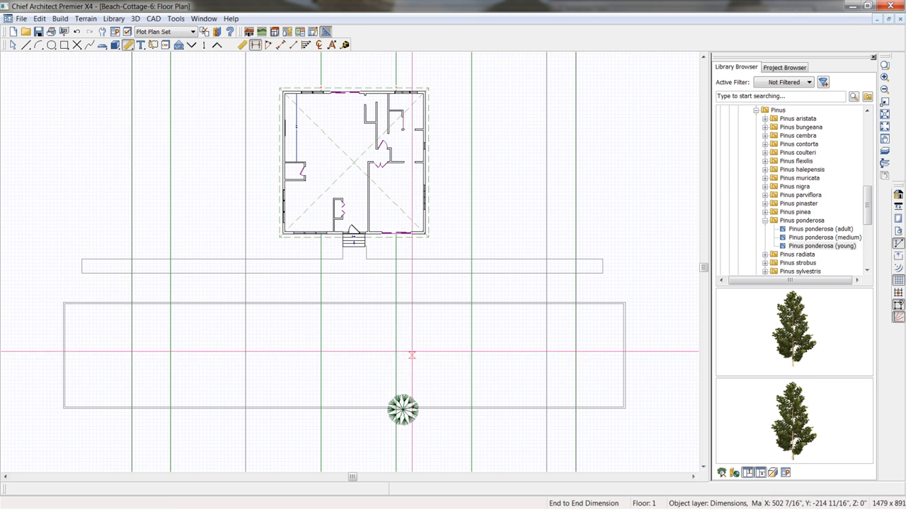
Move the young pine about 36'-10" to the strip between sidewalk and road, and place a copy about 60'-6" away beyond the entry
{"action": "left_click", "coordinate": [408, 409]}
{"action": "left_click", "coordinate": [403, 410]}
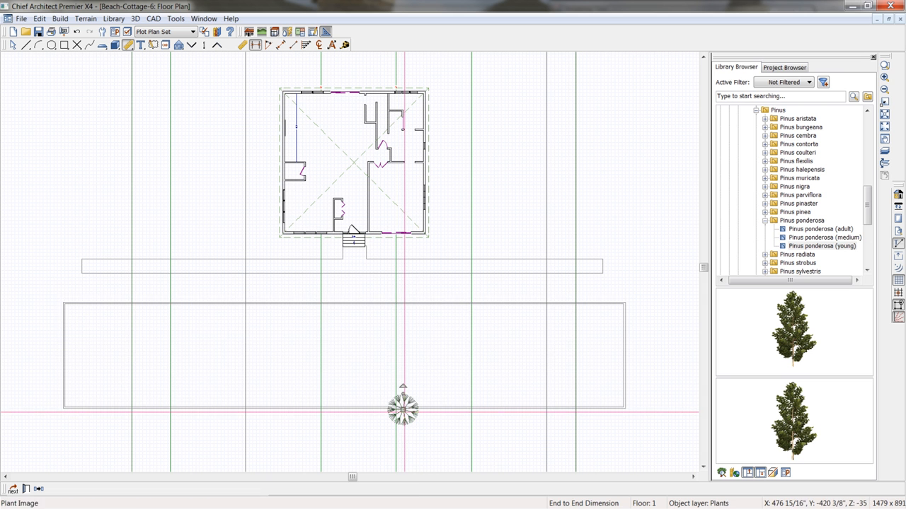
{"action": "left_click_drag", "start_coordinate": [402, 410], "coordinate": [452, 288]}
{"action": "left_click", "coordinate": [51, 489]}
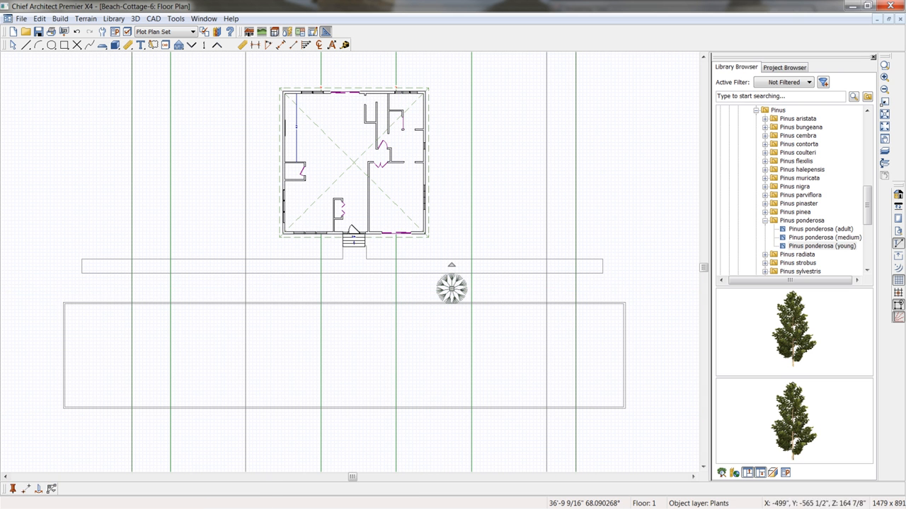
{"action": "left_click_drag", "start_coordinate": [451, 288], "coordinate": [237, 288]}
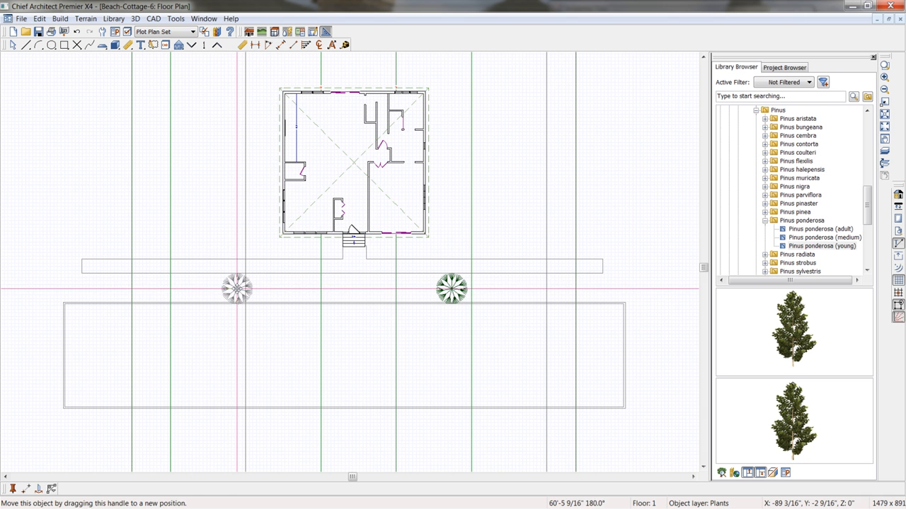
Place four Pinus ponderosa (adult) trees, two along each side of the house
{"action": "left_click", "coordinate": [813, 230]}
{"action": "left_click", "coordinate": [797, 329]}
{"action": "left_click", "coordinate": [513, 172]}
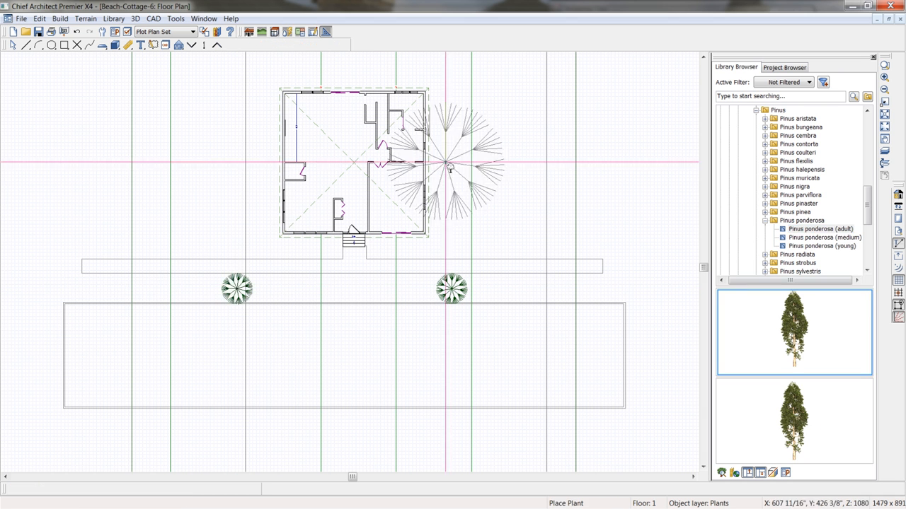
{"action": "left_click", "coordinate": [199, 180]}
{"action": "left_click", "coordinate": [239, 66]}
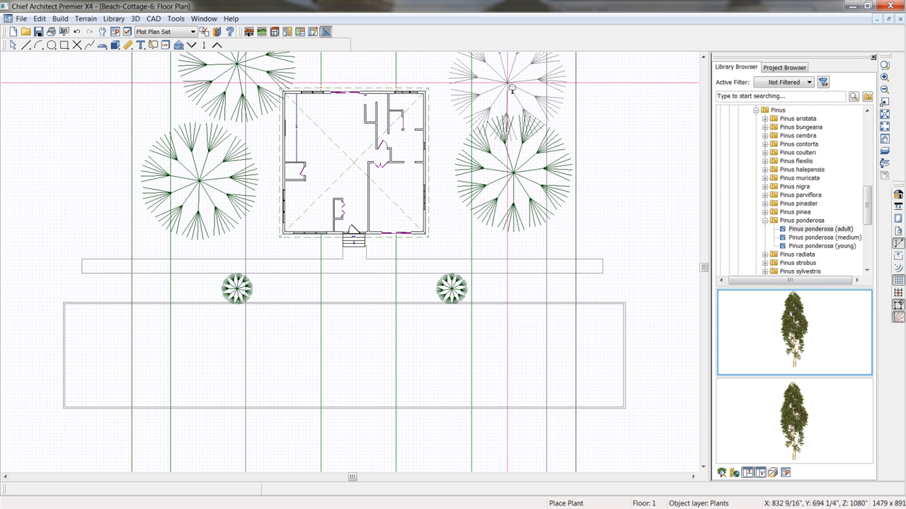
{"action": "left_click", "coordinate": [505, 70]}
Examine the size and plant information of the adult pine beside the house's right wall, and close its specification unchanged
{"action": "scroll", "coordinate": [505, 70], "scroll_direction": "down", "scroll_amount": 3}
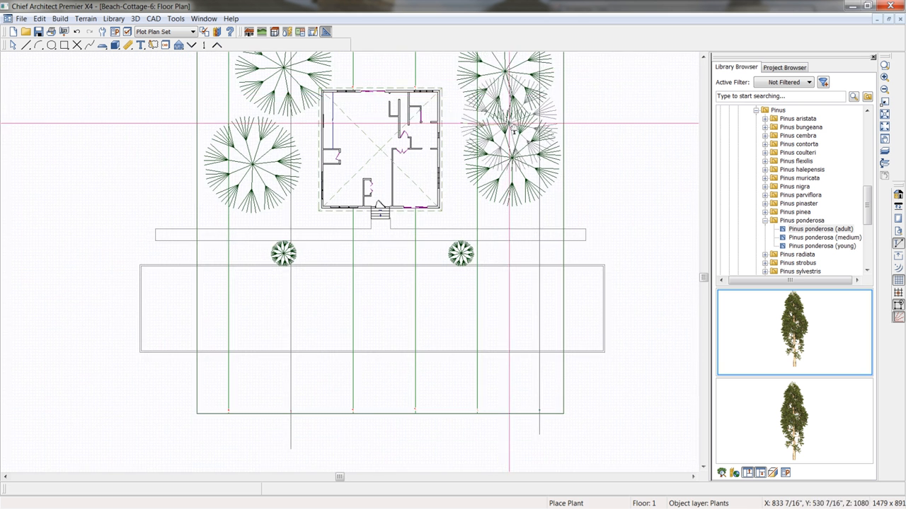
{"action": "key", "text": "space"}
{"action": "left_click", "coordinate": [515, 157]}
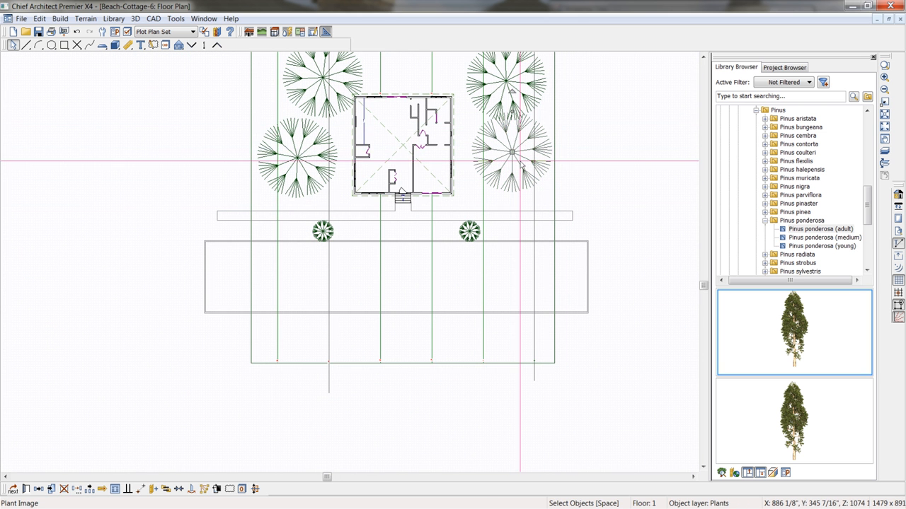
{"action": "double_click", "coordinate": [521, 166]}
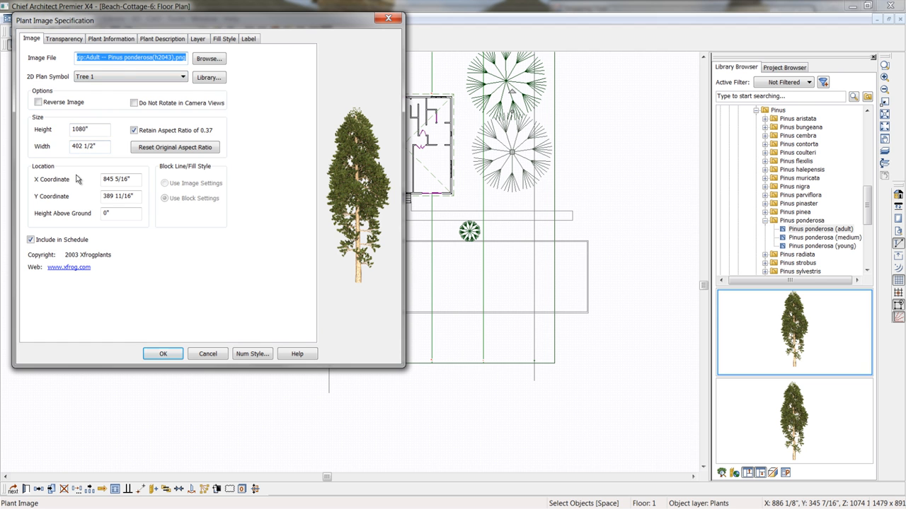
{"action": "left_click", "coordinate": [106, 39]}
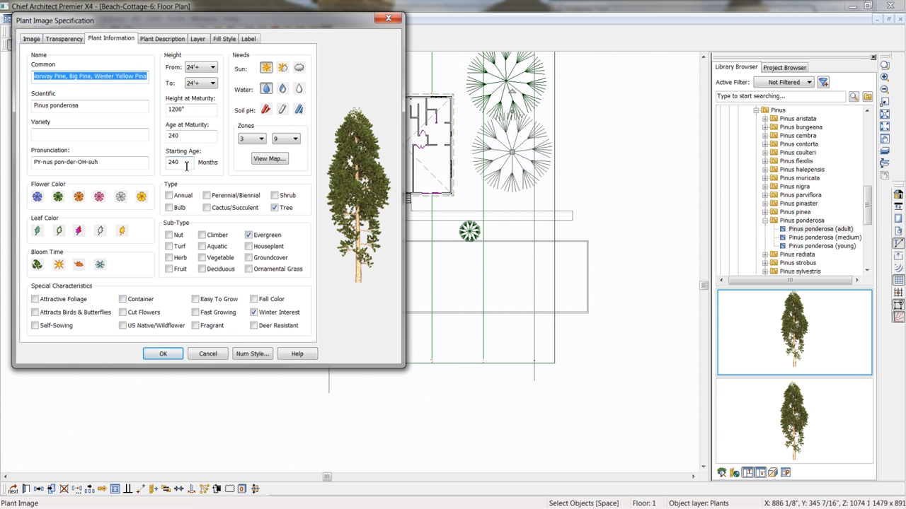
{"action": "left_click", "coordinate": [388, 19]}
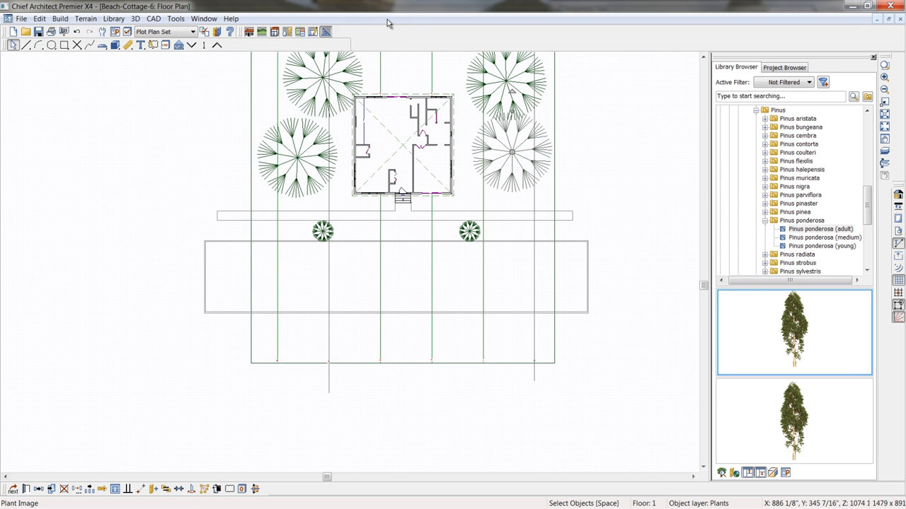
{"action": "key", "text": "Escape"}
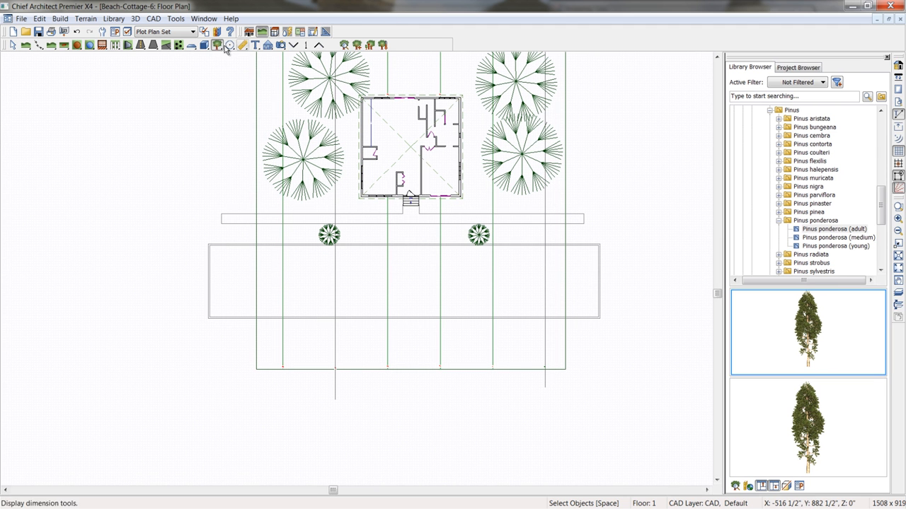
{"action": "left_click", "coordinate": [369, 45]}
{"action": "mouse_move", "coordinate": [31, 59]}
{"action": "left_mouse_down"}
{"action": "mouse_move", "coordinate": [90, 61]}
{"action": "mouse_move", "coordinate": [25, 61]}
{"action": "left_mouse_up"}
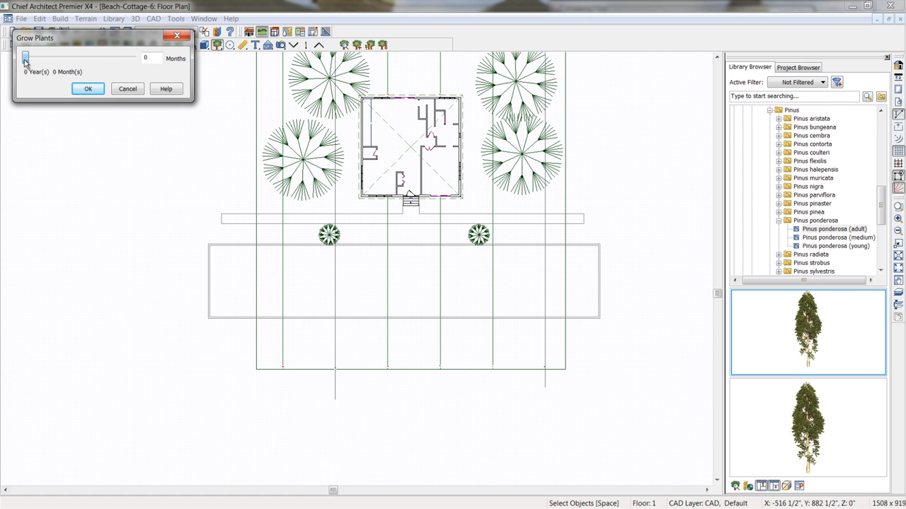
{"action": "left_click", "coordinate": [177, 35]}
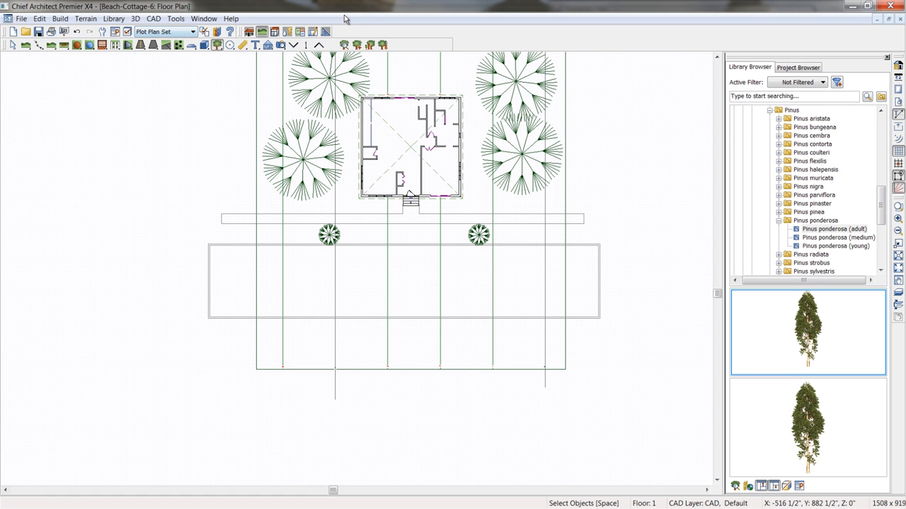
Generate a perspective full overview of the site and orbit it to show the house front and all the trees
{"action": "left_click", "coordinate": [282, 45]}
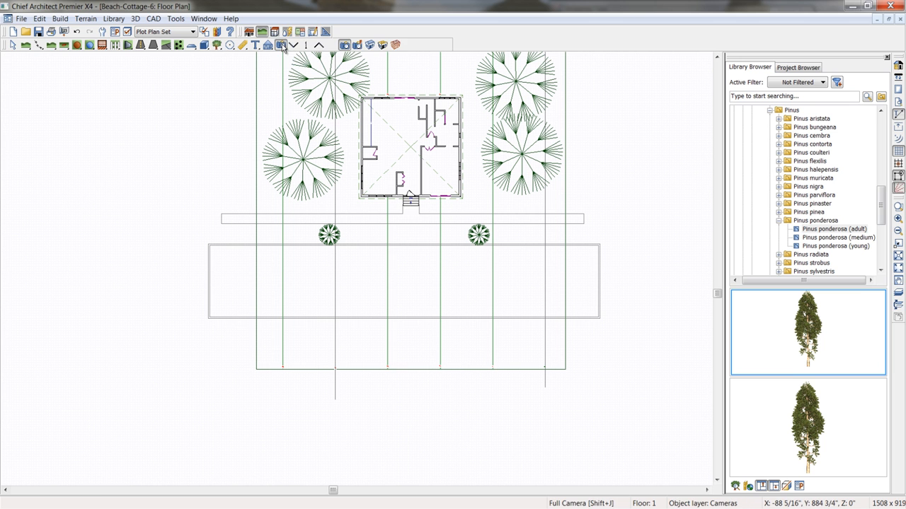
{"action": "left_click", "coordinate": [371, 45]}
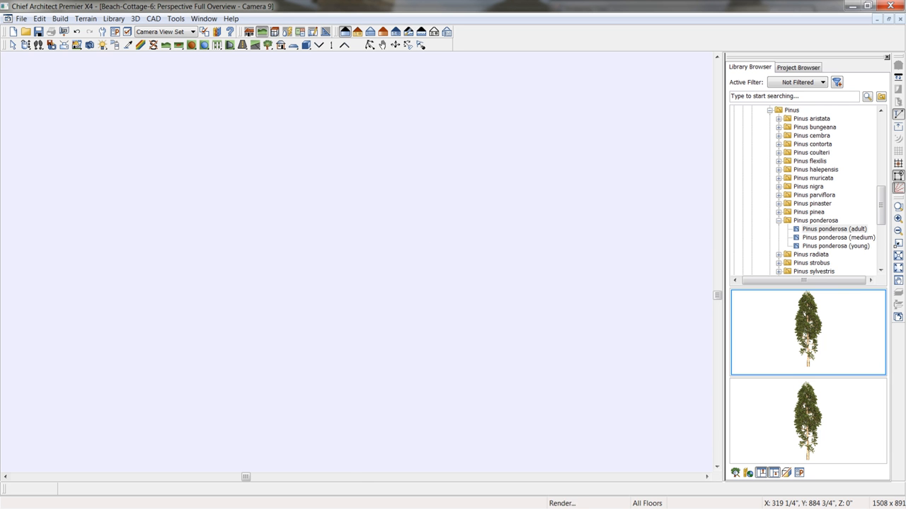
{"action": "left_click_drag", "start_coordinate": [239, 224], "coordinate": [374, 258]}
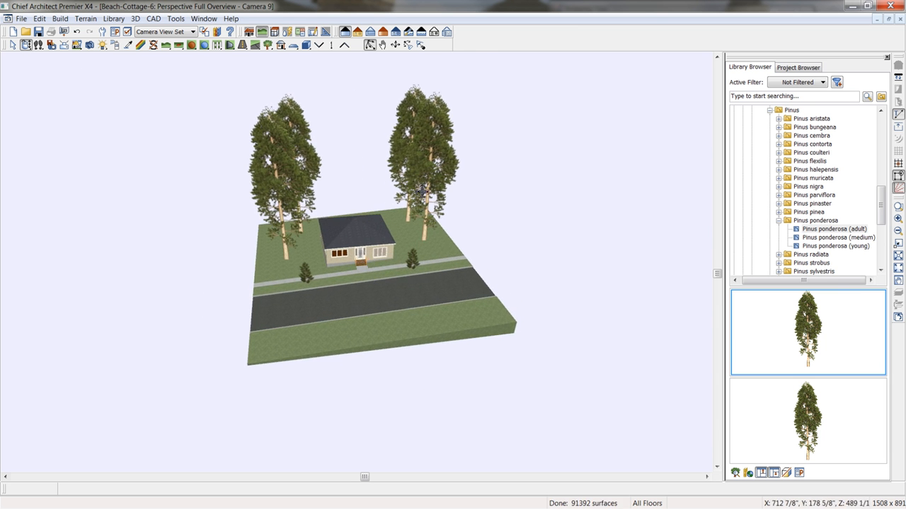
Shrink the four adult pines beside the house by differing amounts, making the rear-right one about 990" tall
{"action": "left_click", "coordinate": [432, 120]}
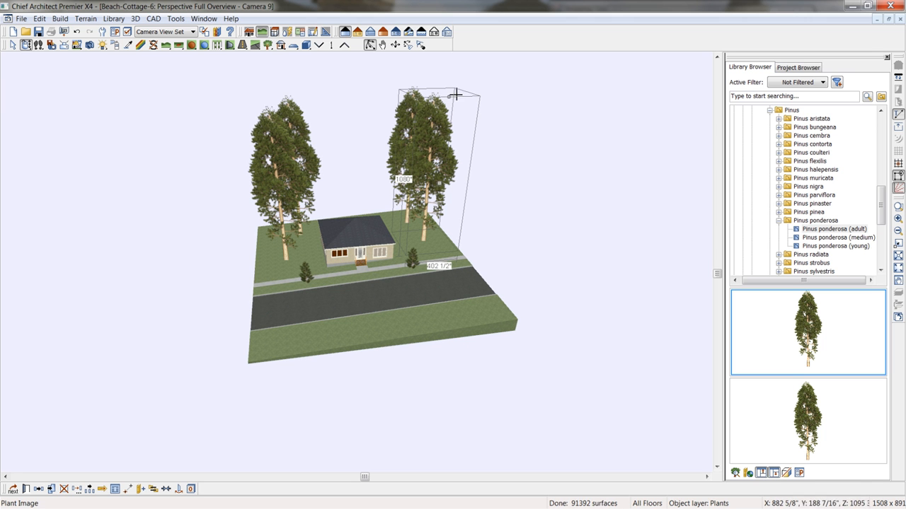
{"action": "left_click_drag", "start_coordinate": [457, 97], "coordinate": [443, 154]}
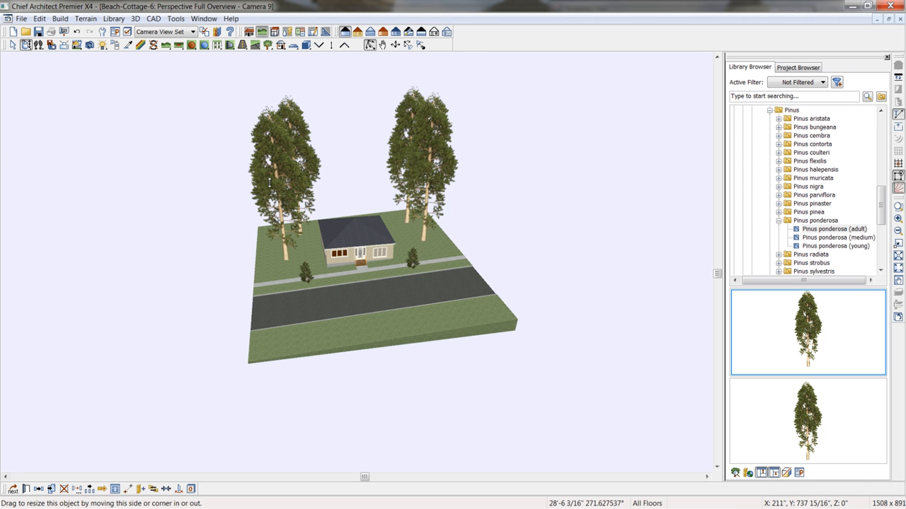
{"action": "left_click", "coordinate": [290, 174]}
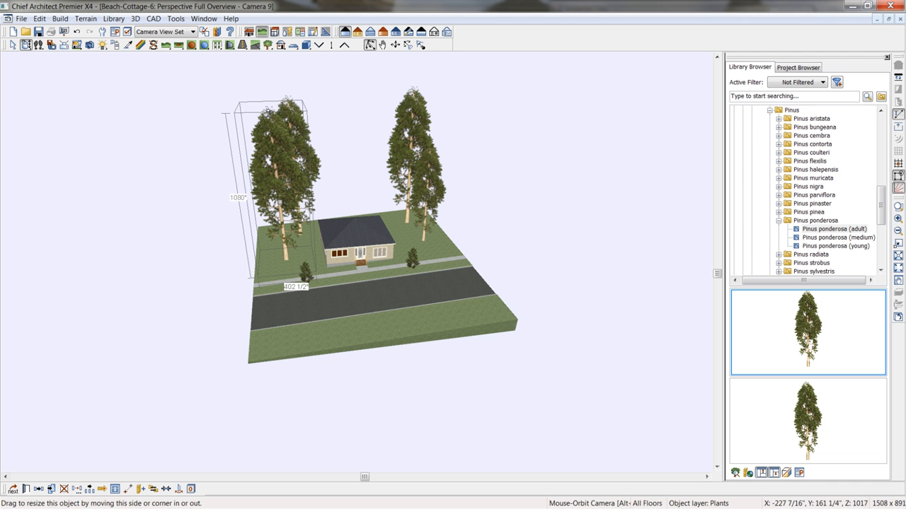
{"action": "left_click_drag", "start_coordinate": [268, 111], "coordinate": [287, 116]}
{"action": "left_click", "coordinate": [416, 99]}
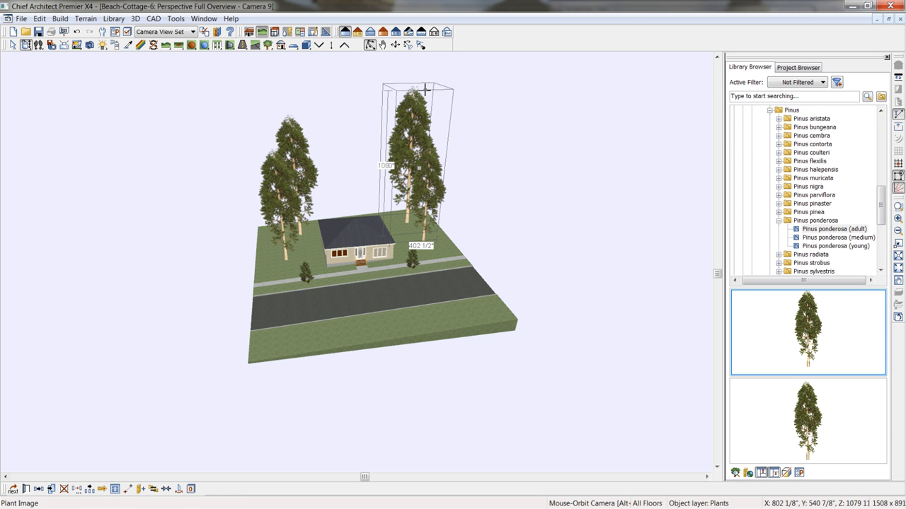
{"action": "left_click_drag", "start_coordinate": [425, 89], "coordinate": [422, 104]}
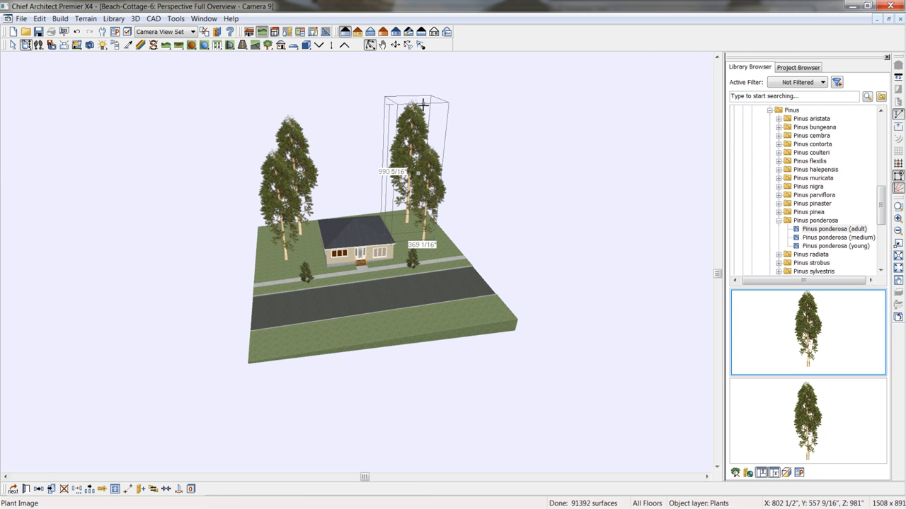
Return from the camera view to the floor plan and turn off display of the Plants layer in the Plot Plan Set
{"action": "left_click", "coordinate": [217, 45]}
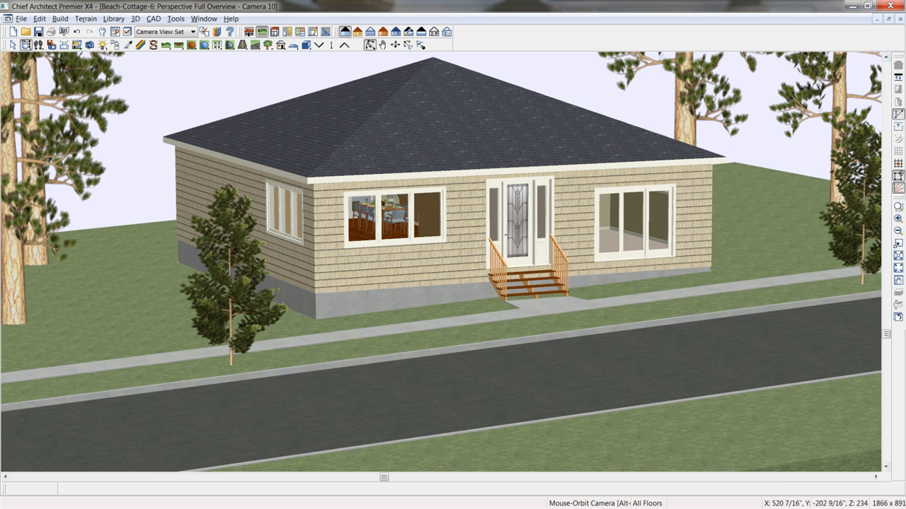
{"action": "left_click", "coordinate": [901, 20]}
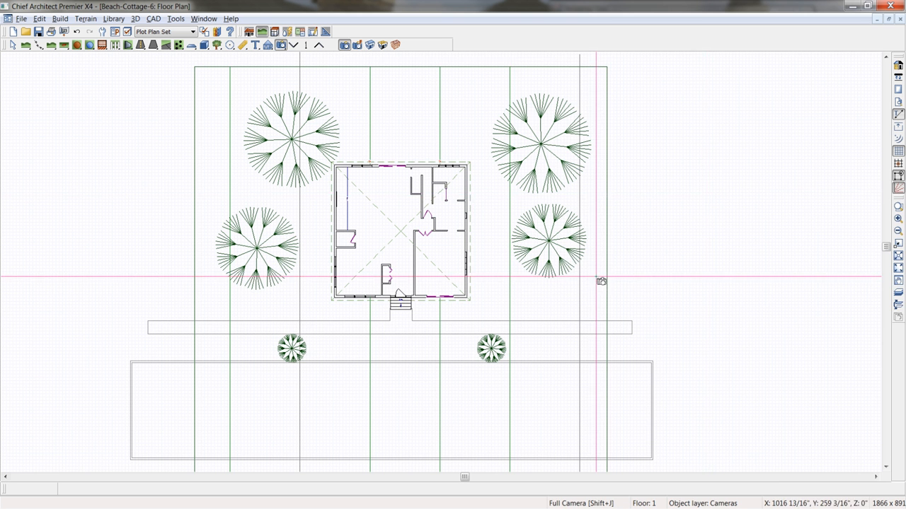
{"action": "left_click", "coordinate": [127, 31]}
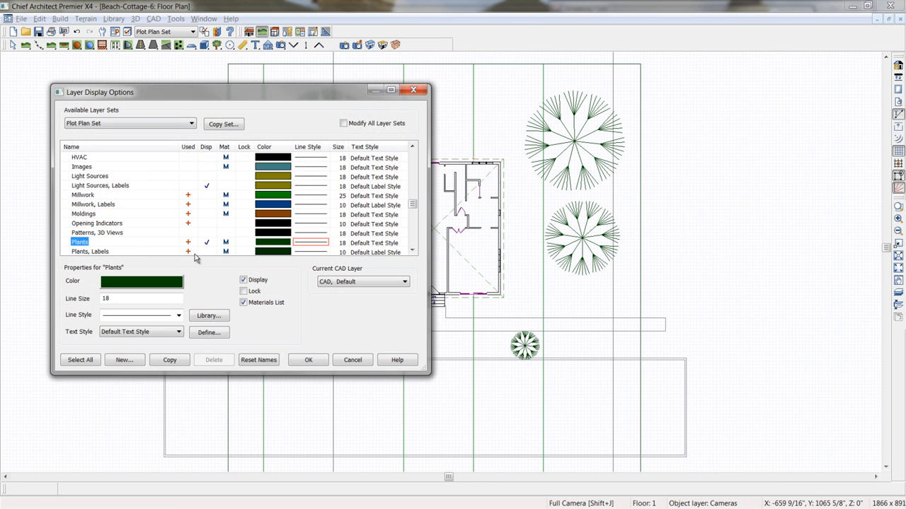
{"action": "left_click", "coordinate": [311, 360]}
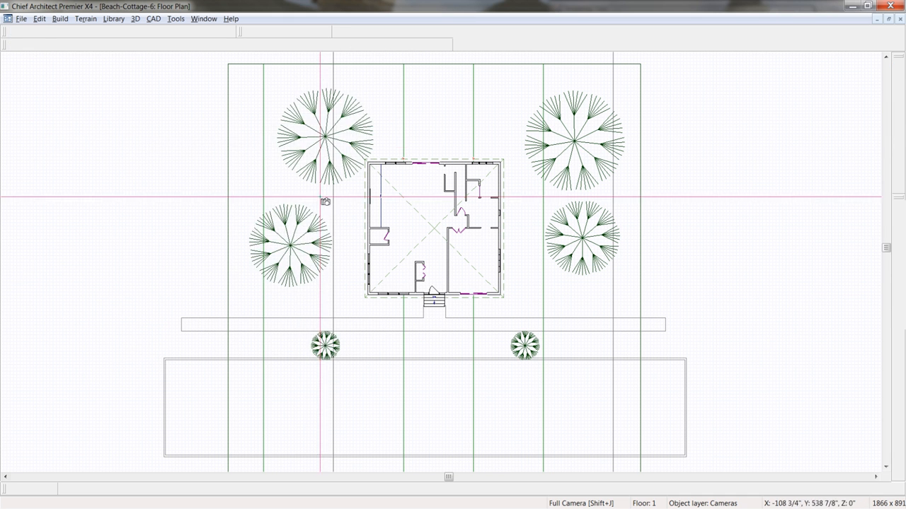
{"action": "middle_click_drag", "start_coordinate": [301, 146], "coordinate": [330, 191]}
{"action": "key", "text": "space"}
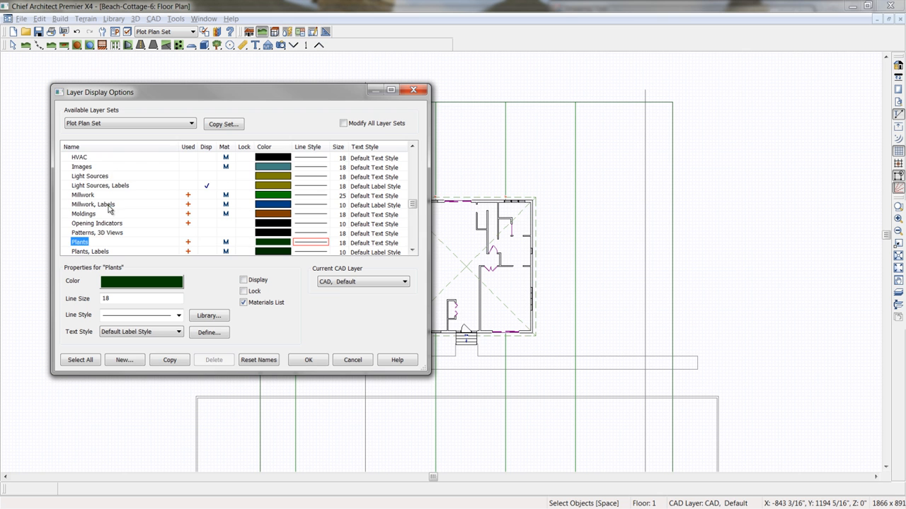
Turn off display of the Terrain Elevation Data, Primary Contours and Secondary Contours layers in the Plot Plan Set
{"action": "left_click", "coordinate": [109, 208]}
{"action": "key", "text": "t"}
{"action": "scroll", "coordinate": [109, 212], "scroll_direction": "down", "scroll_amount": 3}
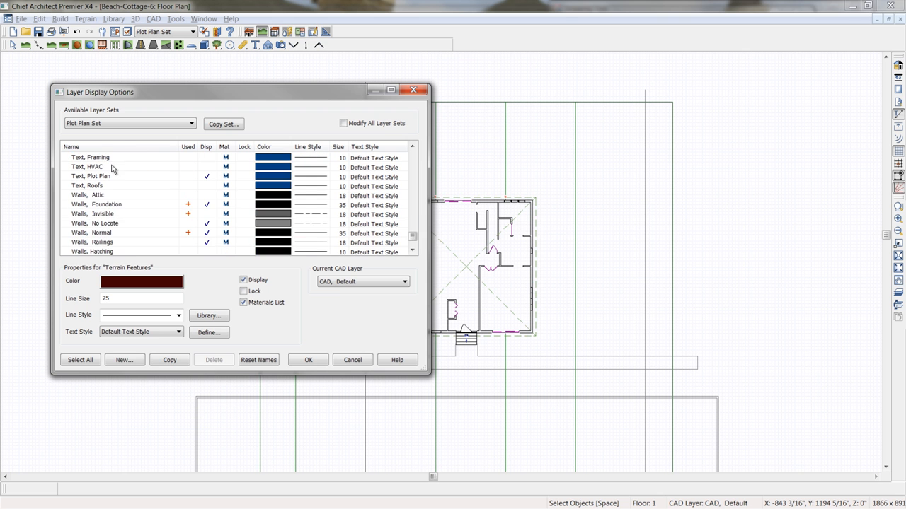
{"action": "scroll", "coordinate": [114, 204], "scroll_direction": "down", "scroll_amount": 1}
{"action": "scroll", "coordinate": [115, 204], "scroll_direction": "down", "scroll_amount": 1}
{"action": "scroll", "coordinate": [114, 204], "scroll_direction": "up", "scroll_amount": 2}
{"action": "left_click", "coordinate": [113, 196]}
{"action": "scroll", "coordinate": [113, 203], "scroll_direction": "up", "scroll_amount": 1}
{"action": "scroll", "coordinate": [114, 204], "scroll_direction": "up", "scroll_amount": 2}
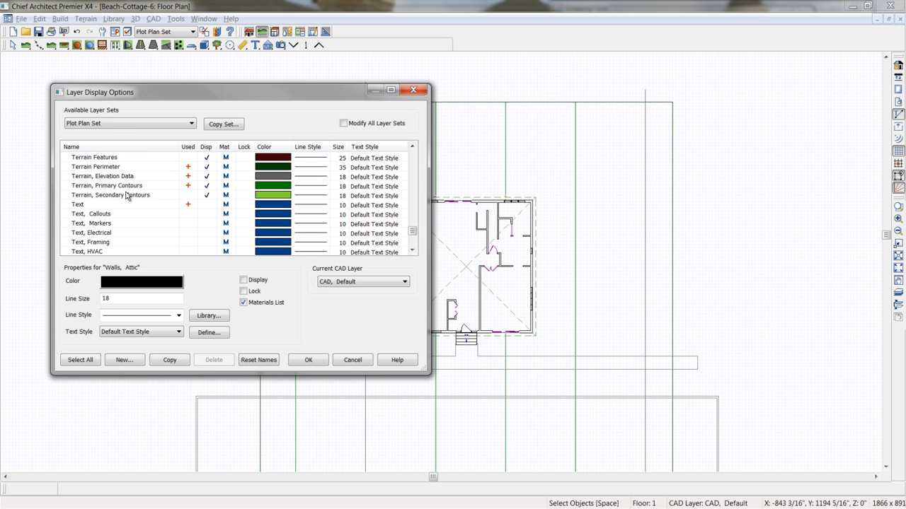
{"action": "left_click", "coordinate": [207, 185]}
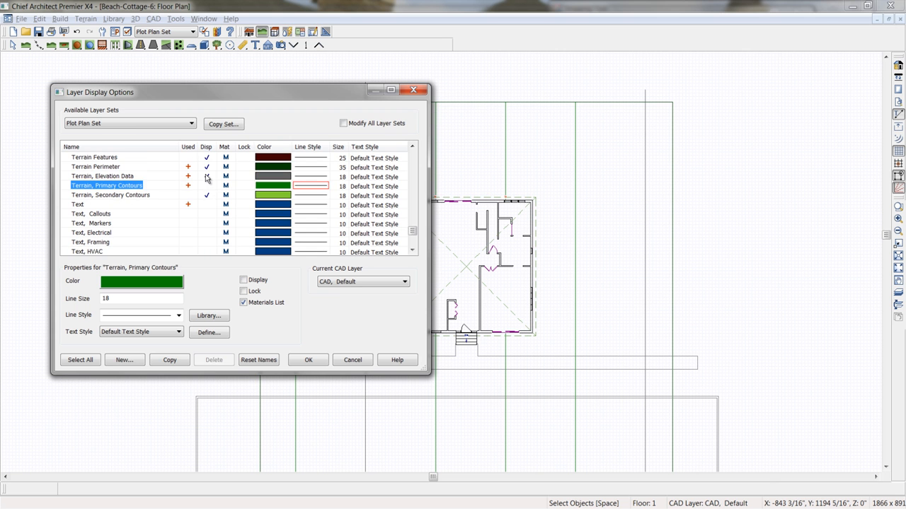
{"action": "left_click", "coordinate": [206, 176]}
{"action": "left_click", "coordinate": [206, 195]}
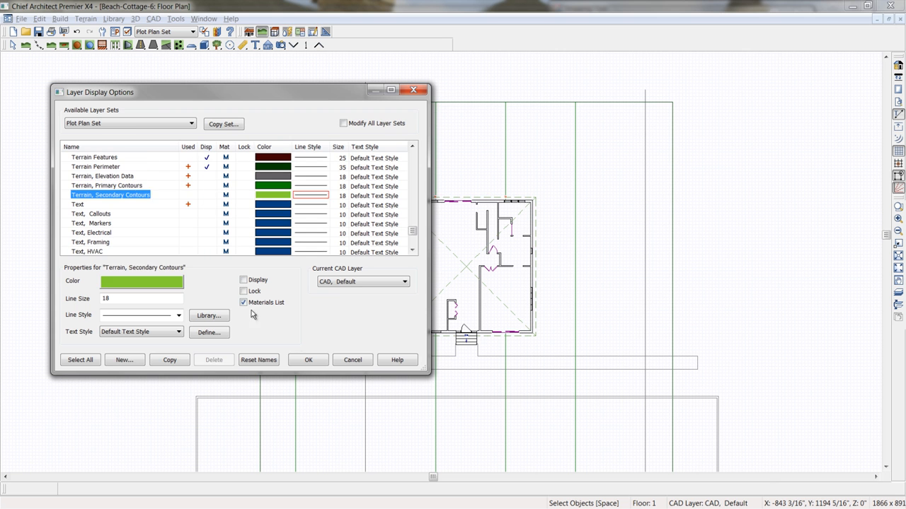
{"action": "left_click", "coordinate": [308, 360]}
Draw a short vertical CAD line just inside the terrain's left boundary, toward the rear of the lot
{"action": "middle_click_drag", "start_coordinate": [381, 282], "coordinate": [356, 256]}
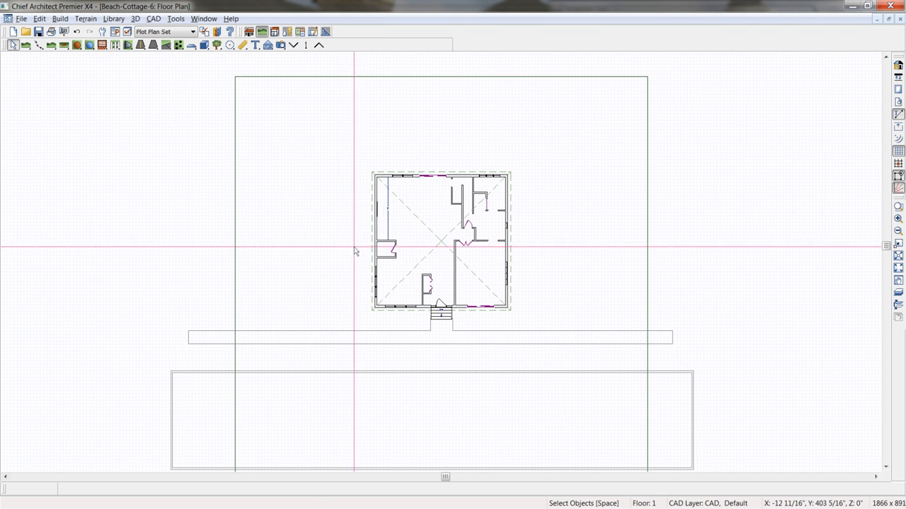
{"action": "scroll", "coordinate": [287, 187], "scroll_direction": "up", "scroll_amount": 1}
{"action": "key", "text": "n"}
{"action": "left_click_drag", "start_coordinate": [259, 104], "coordinate": [259, 174]}
{"action": "middle_click_drag", "start_coordinate": [278, 163], "coordinate": [322, 212]}
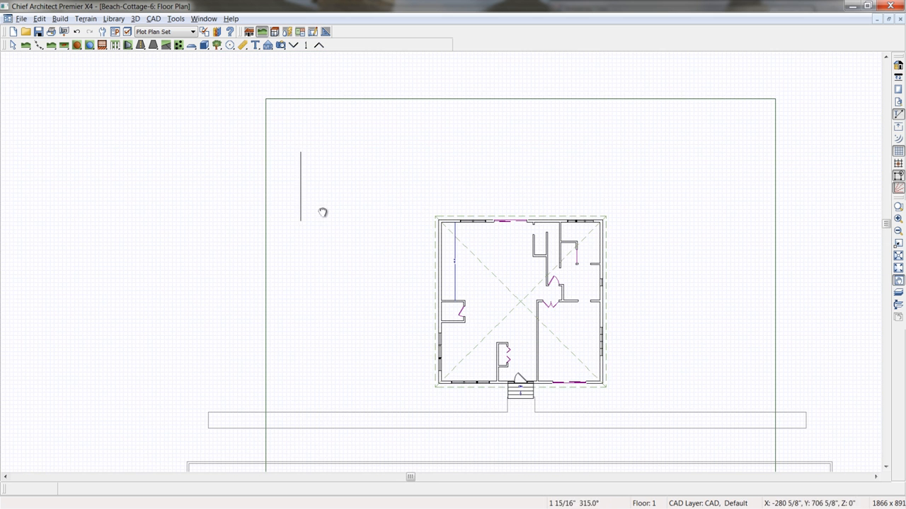
Set the CAD line's distance from the terrain's left boundary to 10'
{"action": "left_click", "coordinate": [301, 197]}
{"action": "scroll", "coordinate": [304, 218], "scroll_direction": "up", "scroll_amount": 2}
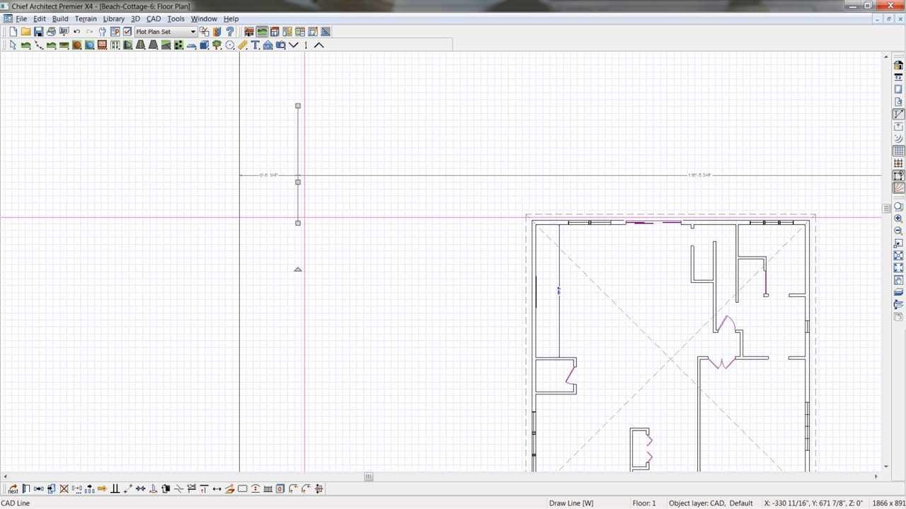
{"action": "left_click", "coordinate": [266, 175]}
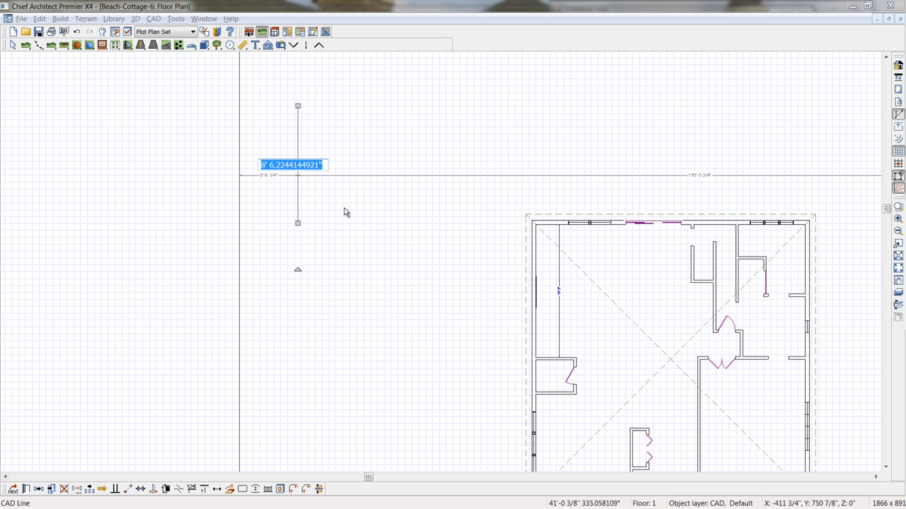
{"action": "type", "text": "10"}
{"action": "key", "text": "Return"}
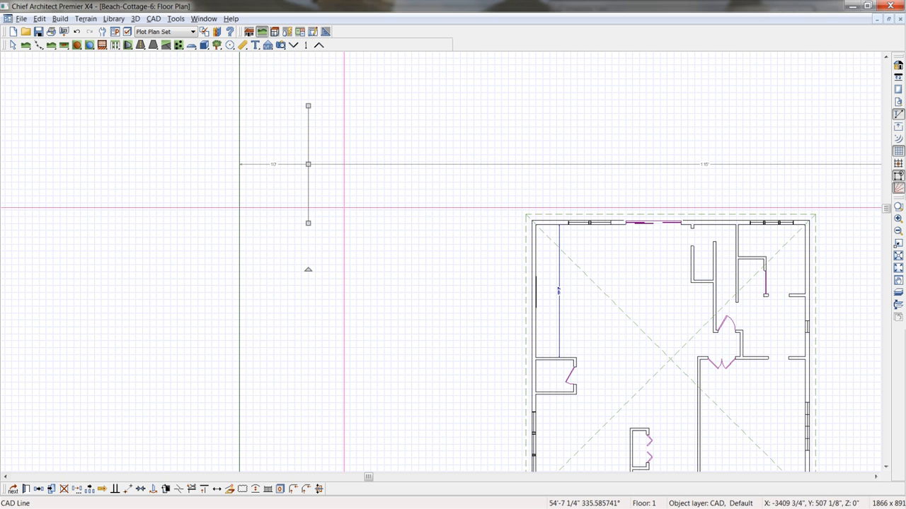
Draw a rectangular polyline about 125' by 92' from the terrain's rear-left corner to its right boundary, just past the road's near edge
{"action": "scroll", "coordinate": [423, 271], "scroll_direction": "down", "scroll_amount": 3}
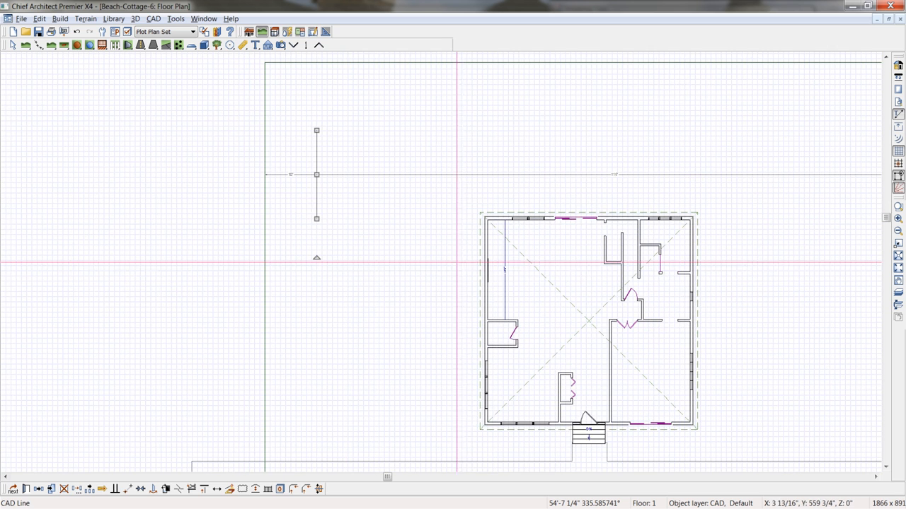
{"action": "middle_click_drag", "start_coordinate": [423, 271], "coordinate": [362, 268]}
{"action": "scroll", "coordinate": [341, 261], "scroll_direction": "down", "scroll_amount": 3}
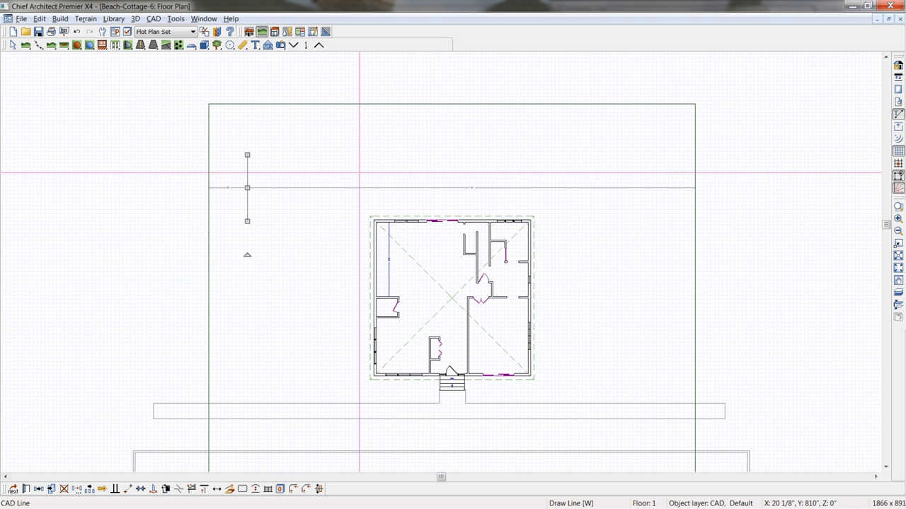
{"action": "middle_click_drag", "start_coordinate": [421, 204], "coordinate": [405, 188]}
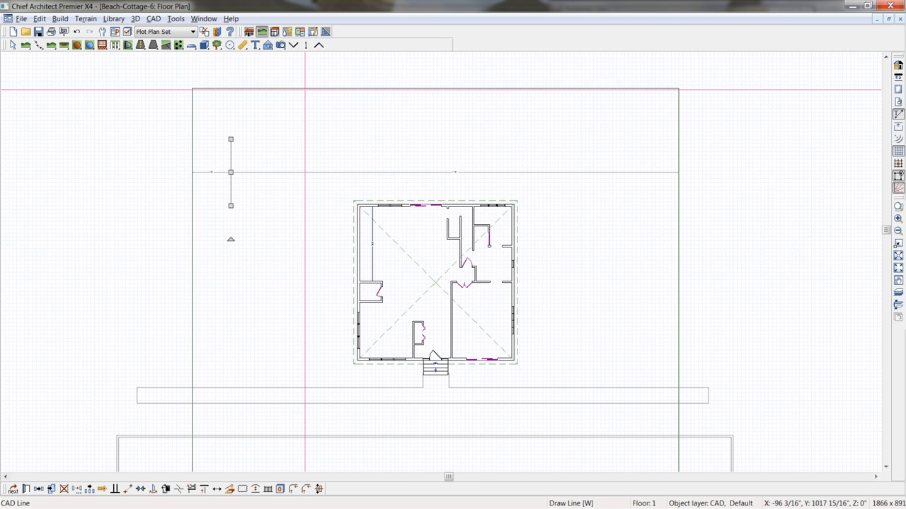
{"action": "left_click", "coordinate": [324, 33]}
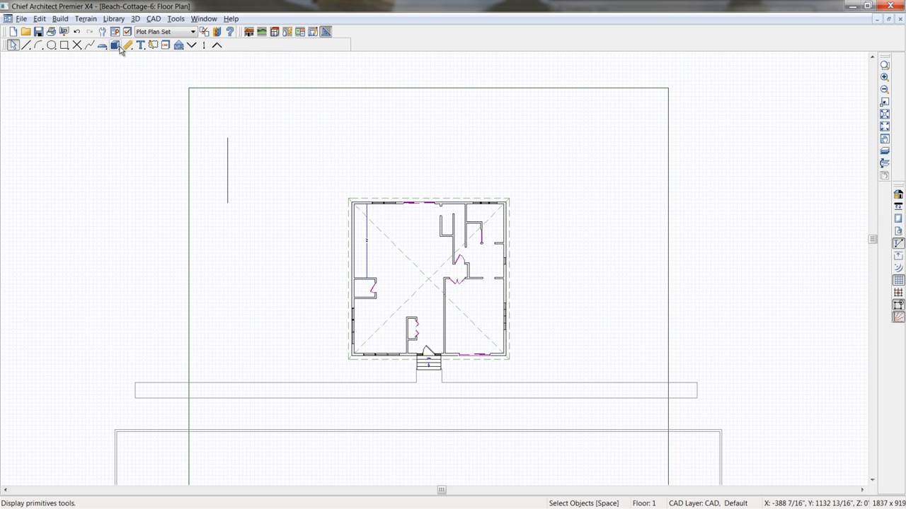
{"action": "left_click", "coordinate": [64, 45]}
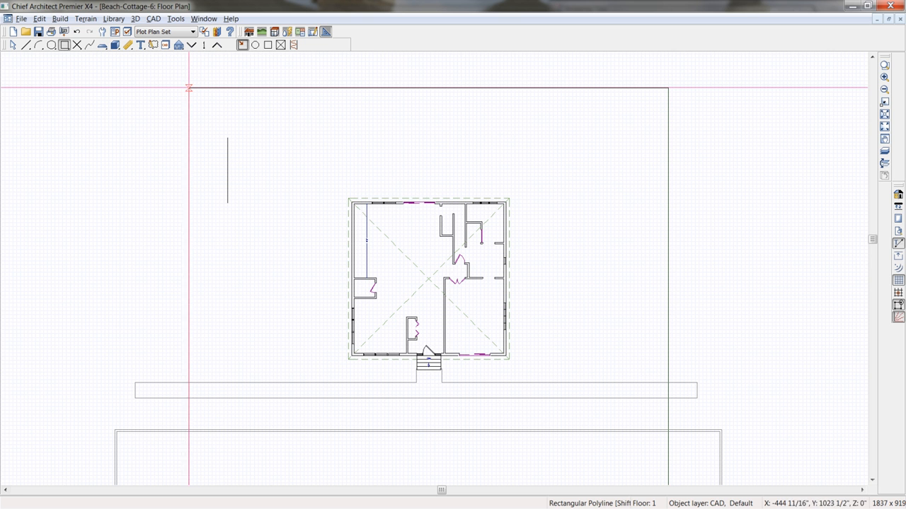
{"action": "left_click_drag", "start_coordinate": [189, 88], "coordinate": [668, 439]}
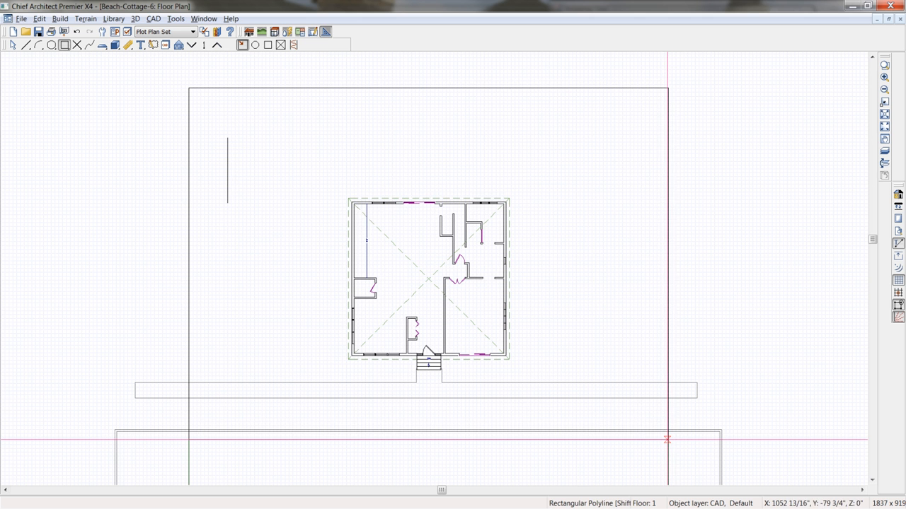
Resize the rectangular polyline concentrically, bringing every side inward about 10' to line up with the short CAD line
{"action": "left_click", "coordinate": [669, 139]}
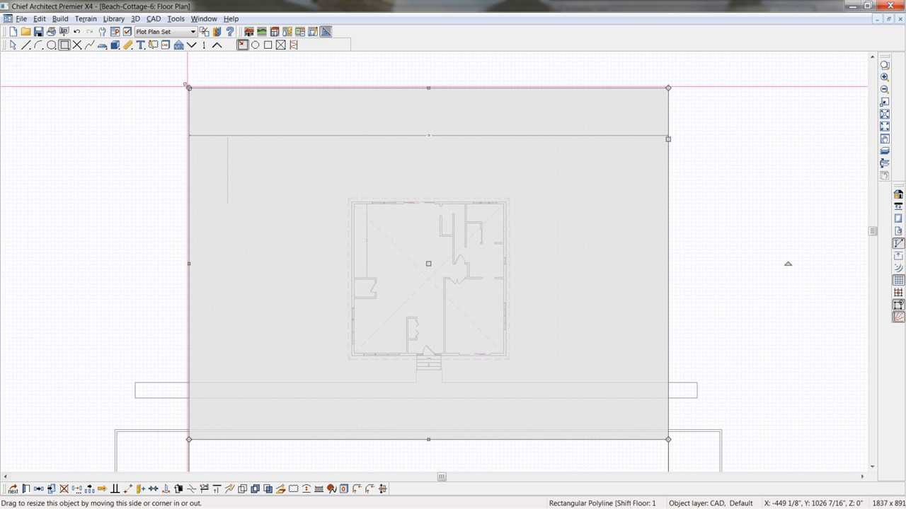
{"action": "left_click_drag", "start_coordinate": [188, 85], "coordinate": [236, 115]}
{"action": "key", "text": "Escape"}
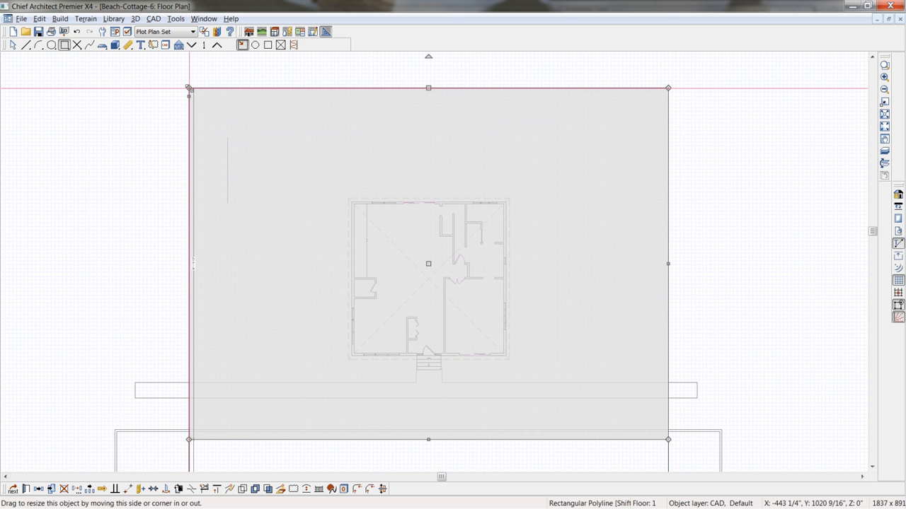
{"action": "left_click_drag", "start_coordinate": [188, 88], "coordinate": [228, 110]}
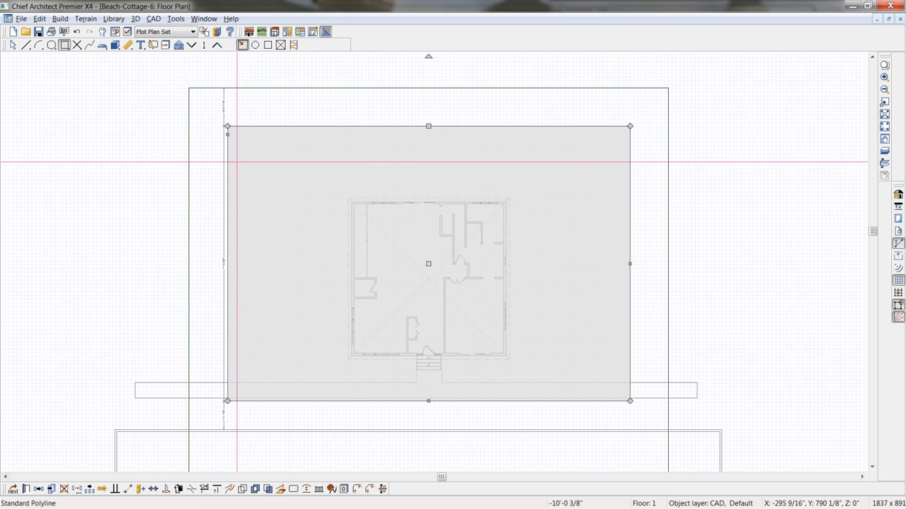
{"action": "left_click", "coordinate": [228, 167]}
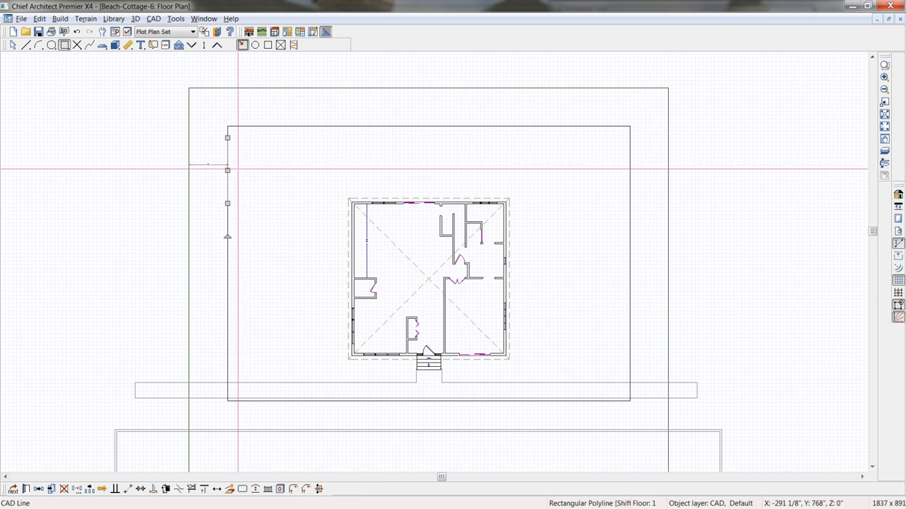
{"action": "key", "text": "Escape"}
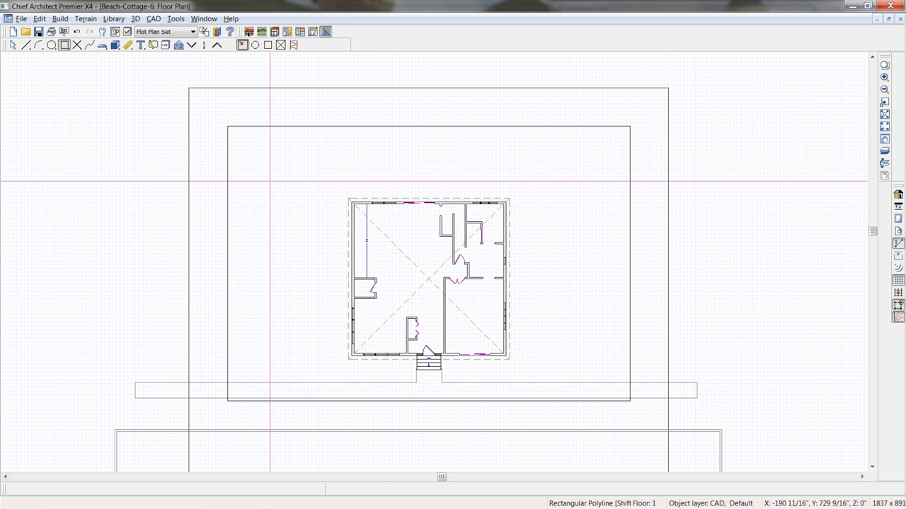
Override the by-layer line color of the inner setback rectangle with a medium-dark blue
{"action": "left_click", "coordinate": [266, 126]}
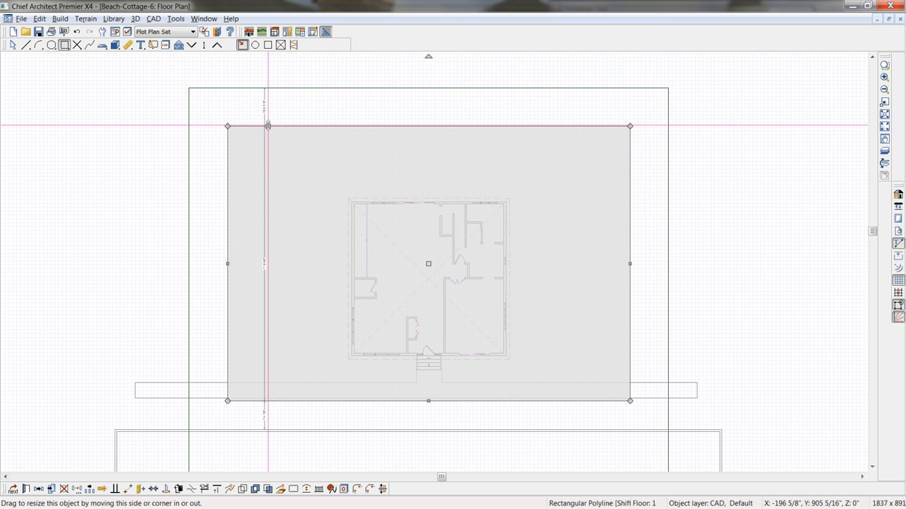
{"action": "double_click", "coordinate": [268, 125]}
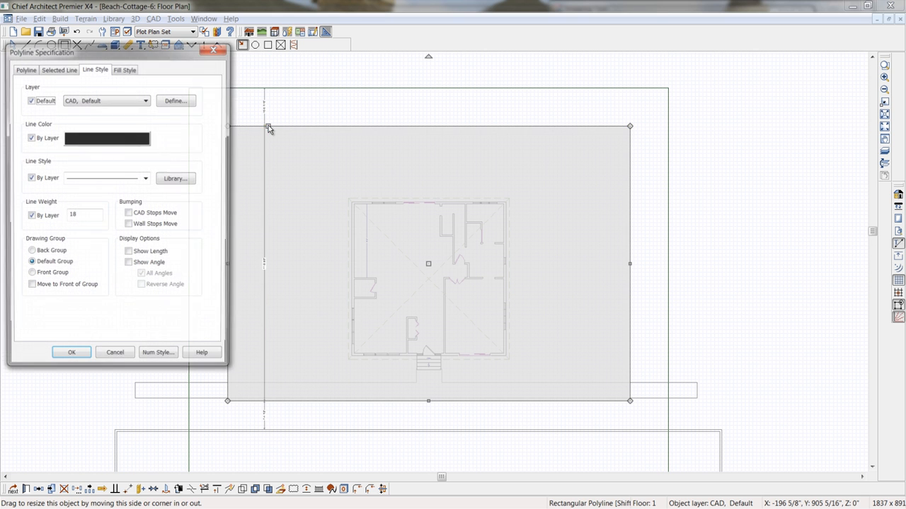
{"action": "left_click", "coordinate": [37, 140]}
{"action": "left_click", "coordinate": [110, 140]}
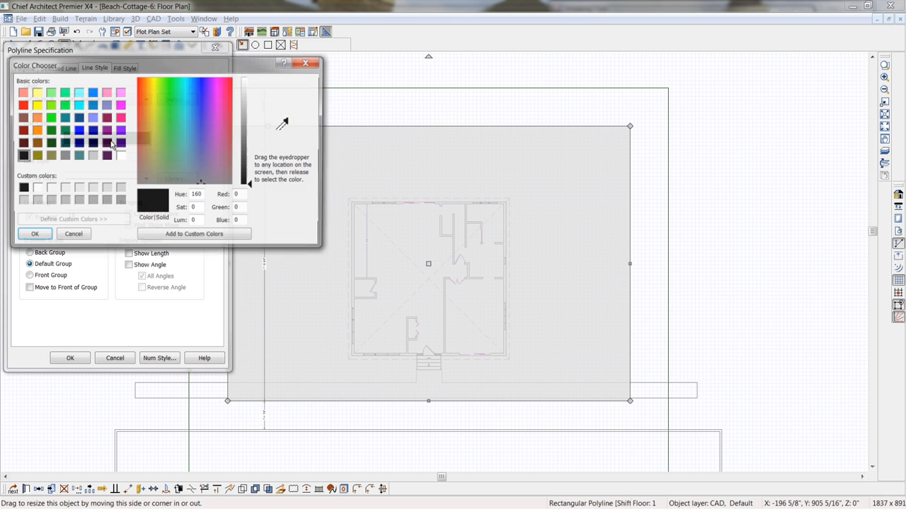
{"action": "left_click", "coordinate": [200, 104]}
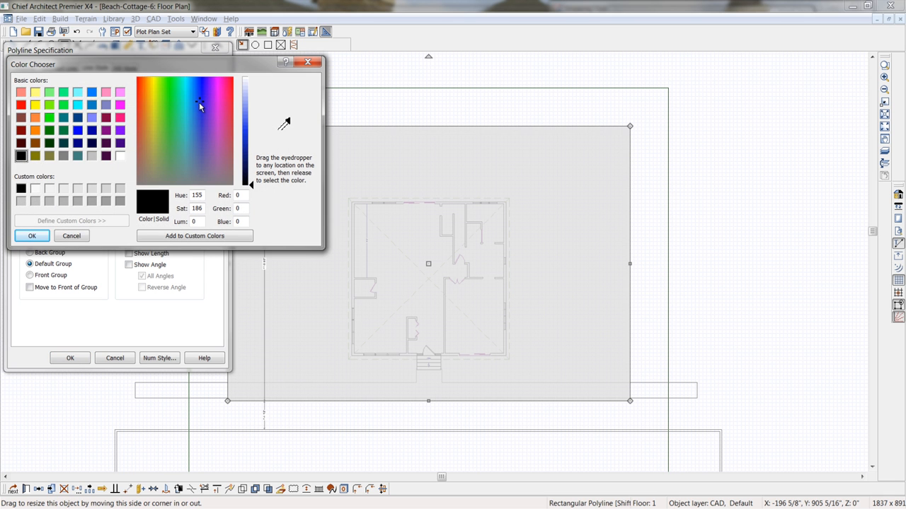
{"action": "left_click", "coordinate": [248, 184]}
{"action": "left_click", "coordinate": [244, 147]}
{"action": "left_click", "coordinate": [32, 236]}
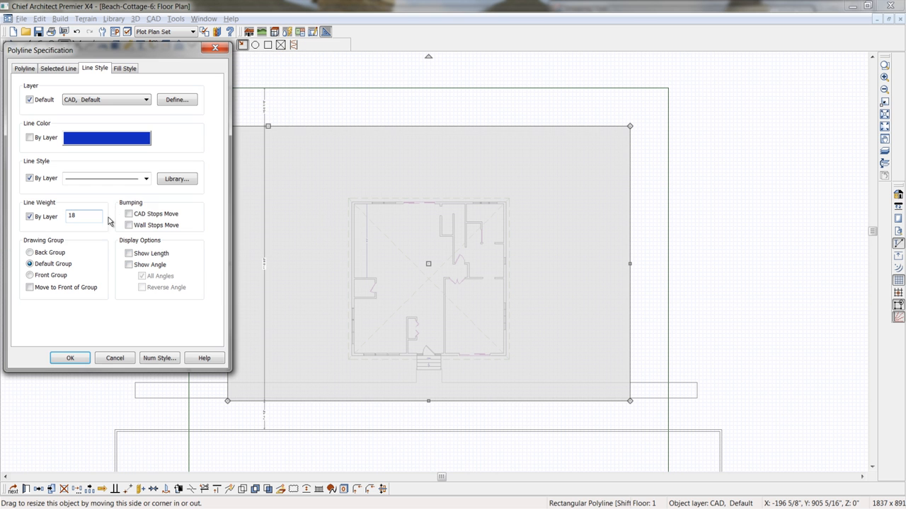
Give the setback rectangle a long-dashed line style, apply the specification, and deselect the polyline
{"action": "left_click", "coordinate": [144, 179]}
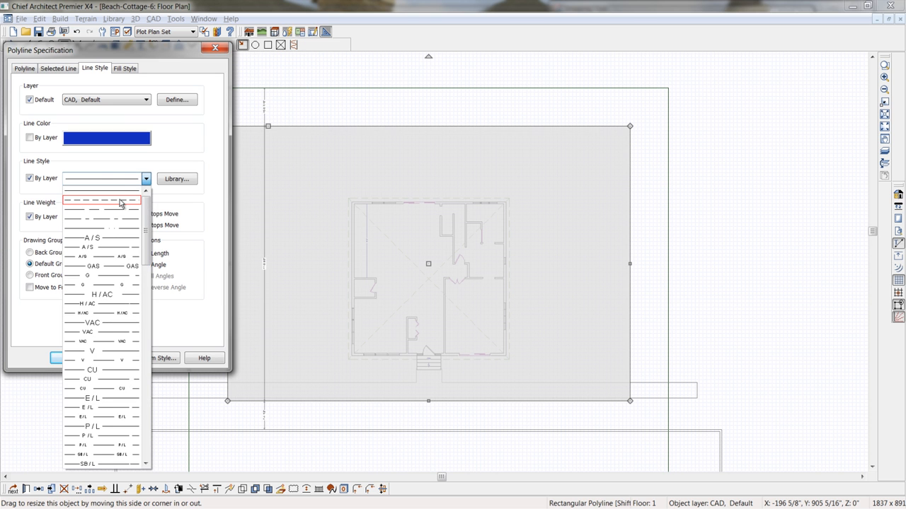
{"action": "left_click", "coordinate": [121, 210]}
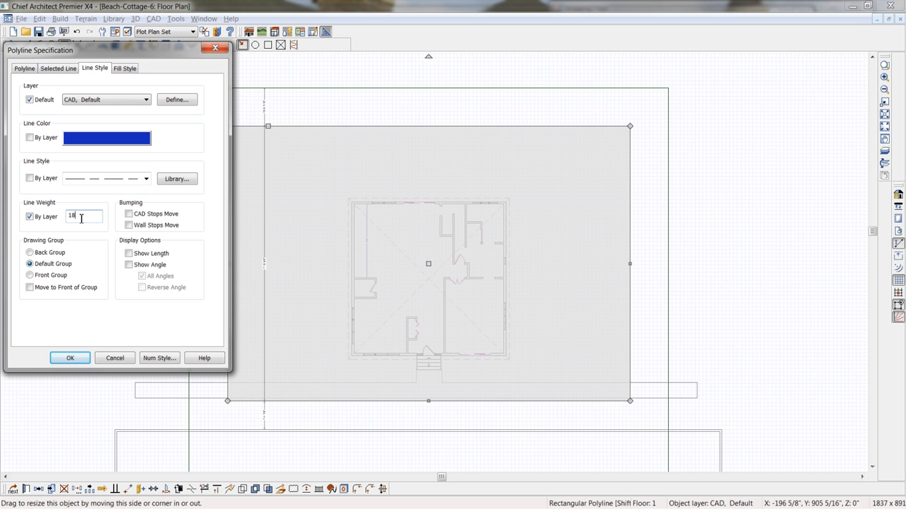
{"action": "left_click", "coordinate": [70, 358]}
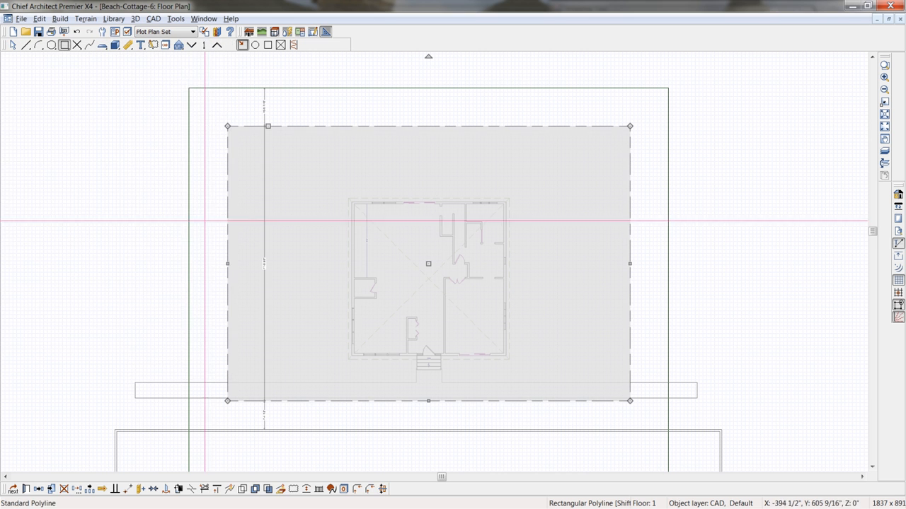
{"action": "key", "text": "Escape"}
{"action": "scroll", "coordinate": [151, 205], "scroll_direction": "up", "scroll_amount": 1}
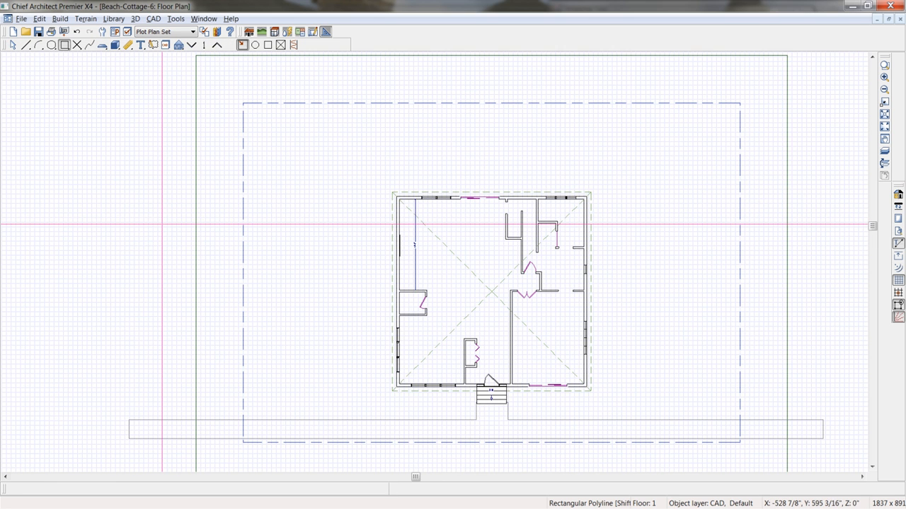
Examine the whole Hayden Lake site plan sheet A2 in Windows Photo Viewer as a plot plan example
{"action": "scroll", "coordinate": [162, 224], "scroll_direction": "down", "scroll_amount": 1}
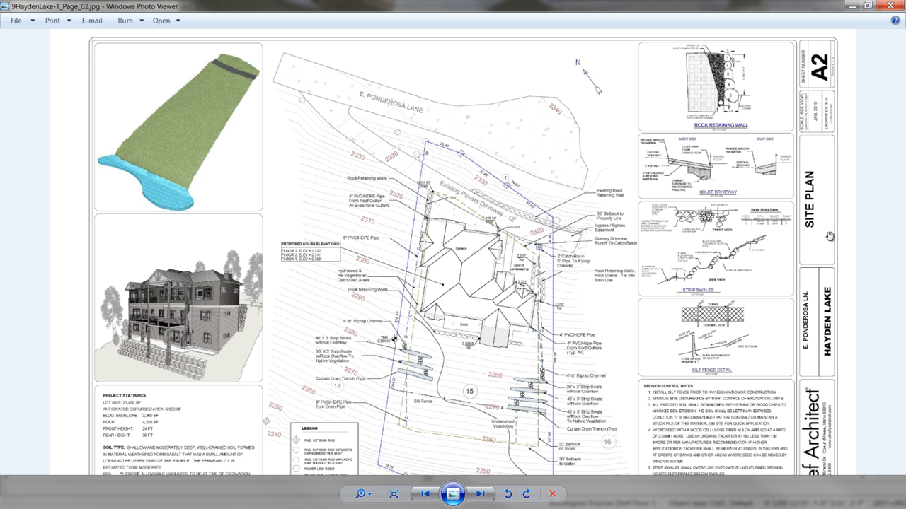
{"action": "scroll", "coordinate": [600, 322], "scroll_direction": "down", "scroll_amount": 1}
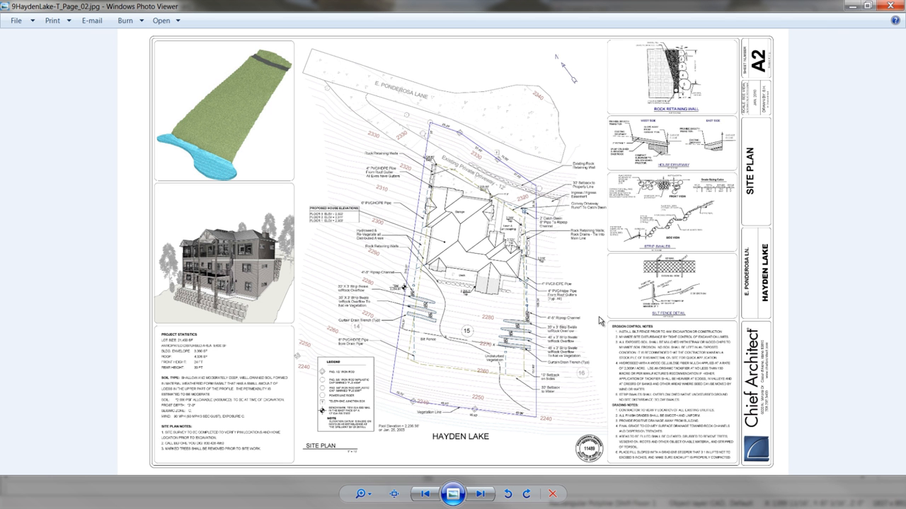